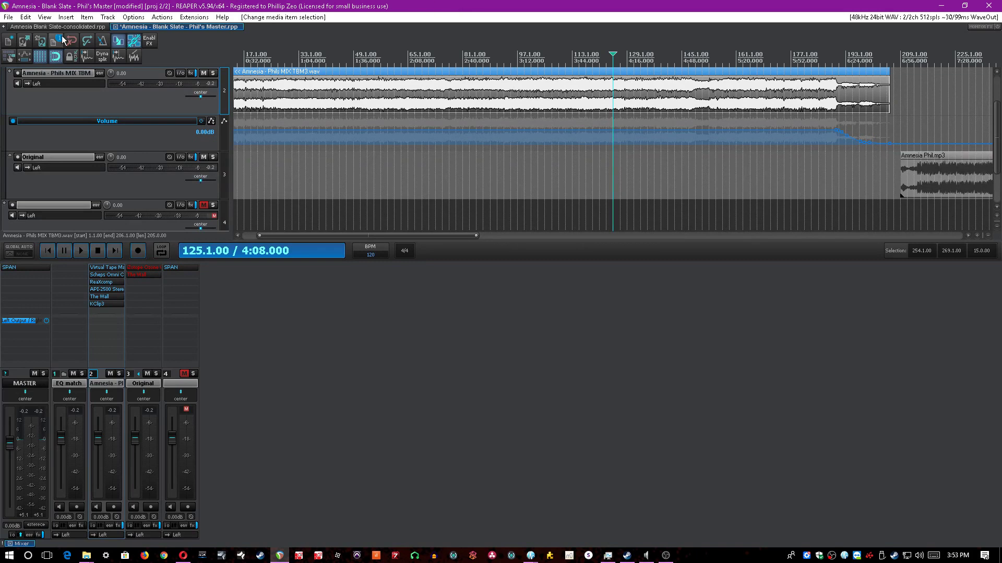
Switch to the Amnesia Blank Slate-consolidated project and close all its floating plugin windows.
click(71, 26)
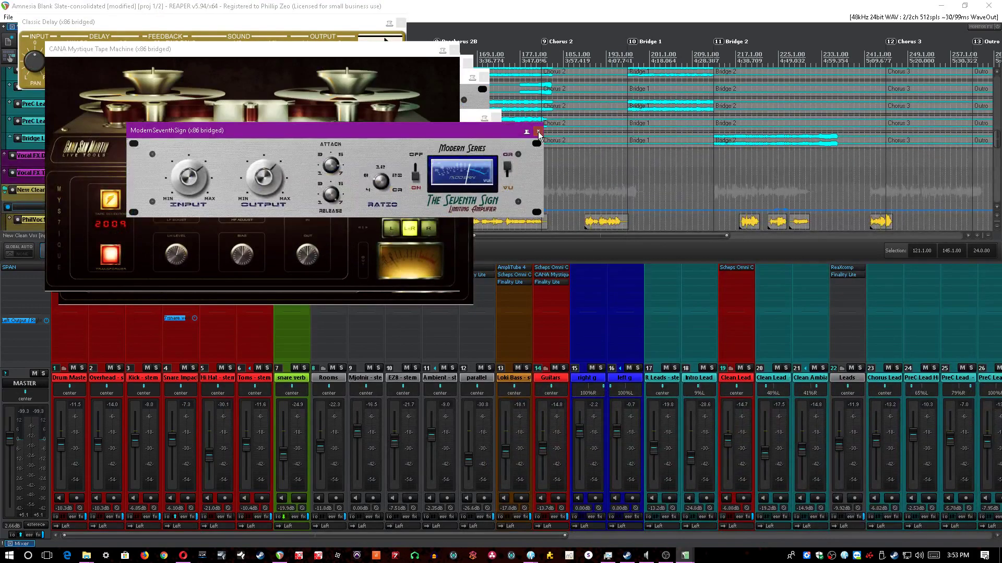
click(538, 131)
click(452, 51)
click(496, 118)
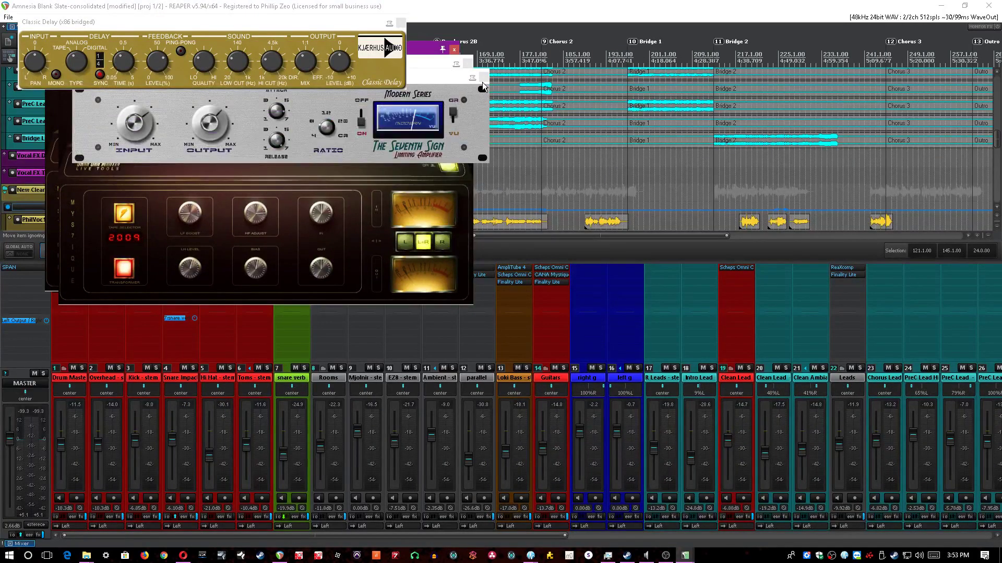
click(484, 77)
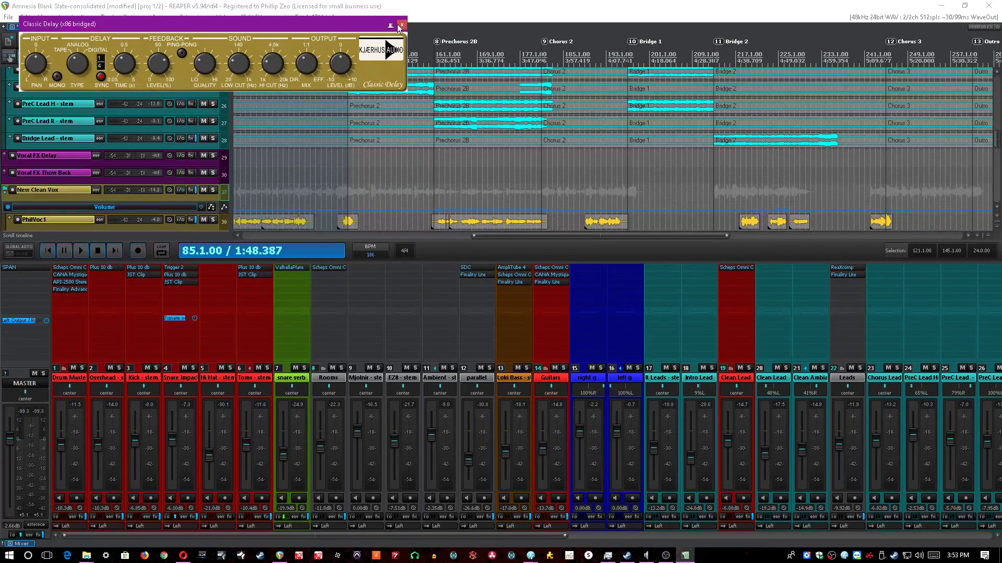
click(401, 25)
Look over the synth, scream and clean vocal tracks across the full length of the consolidated song.
drag(996, 140, 845, 192)
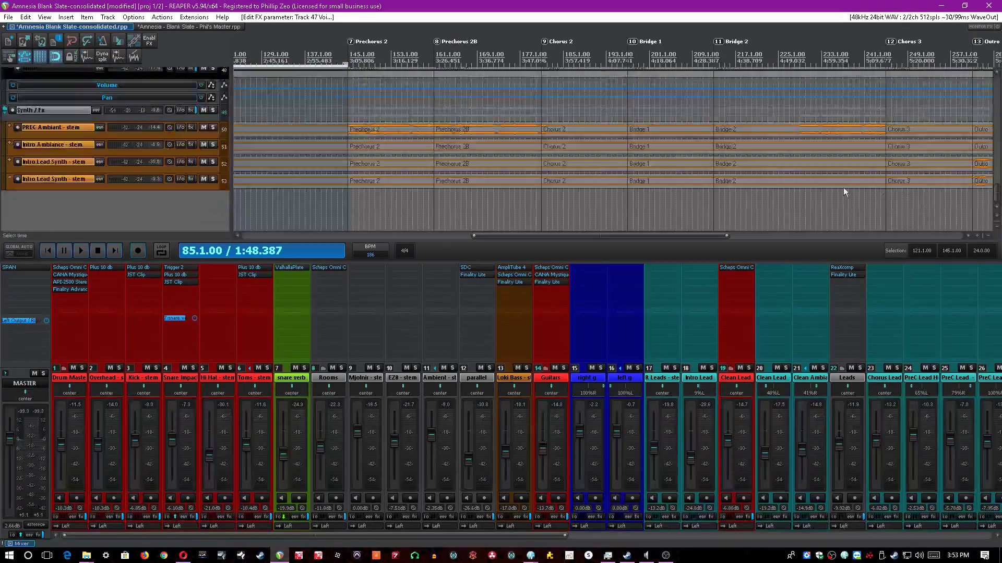
scroll(845, 192, down, 5)
scroll(227, 143, up, 3)
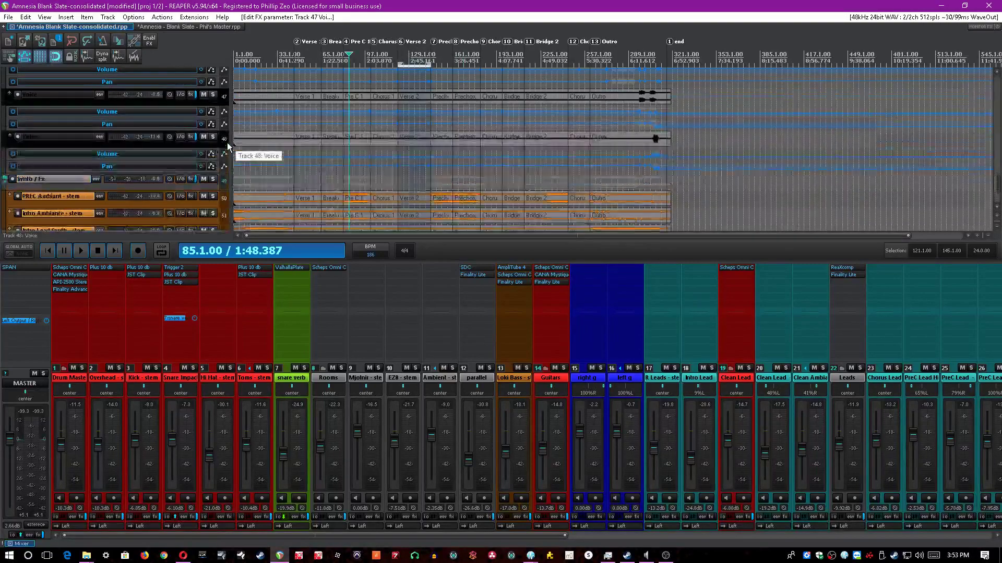
scroll(227, 144, up, 6)
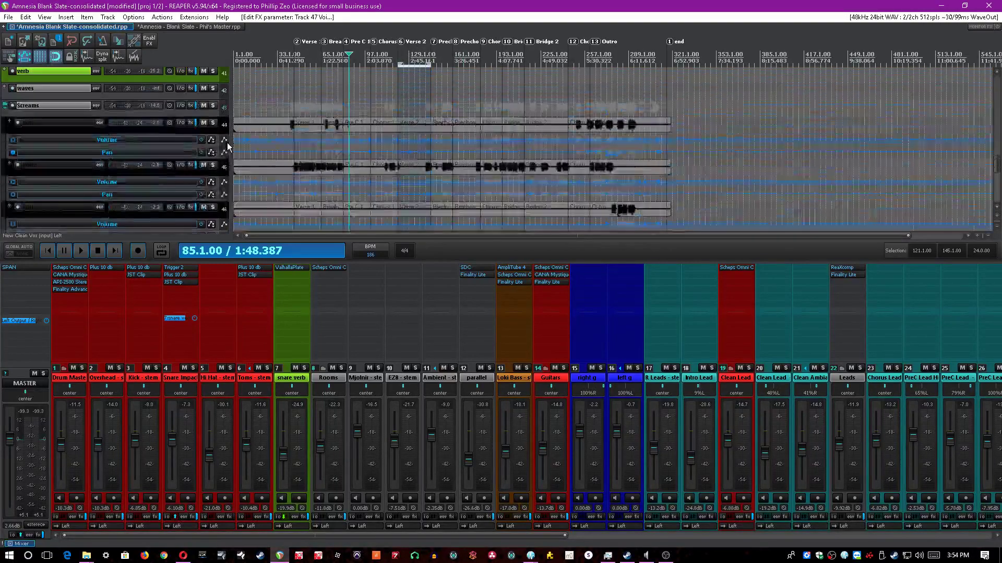
scroll(228, 146, up, 7)
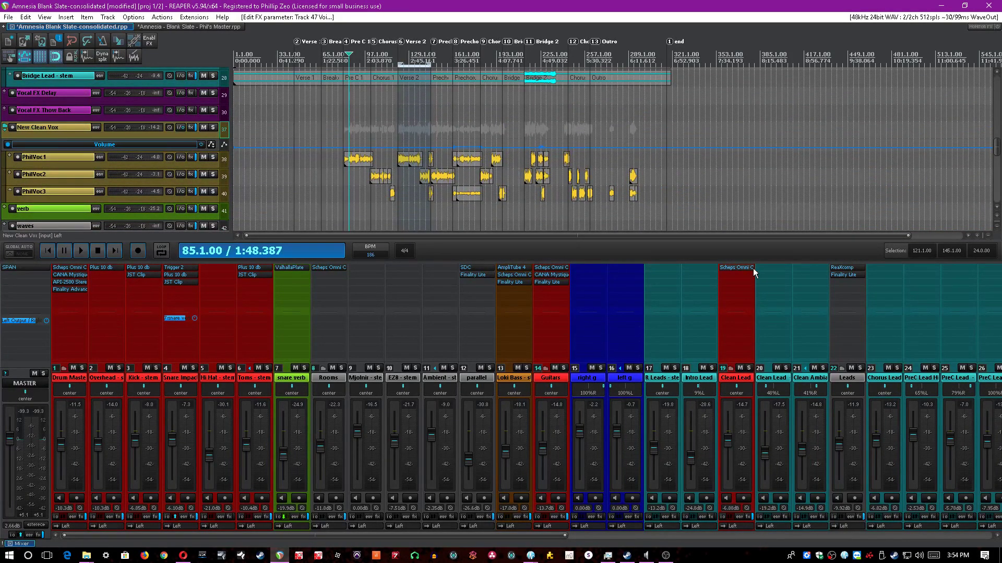
Return to the master project and audition the Original track soloed from measure 249, with the master track's SPAN analyzer open.
key(ctrl+Tab)
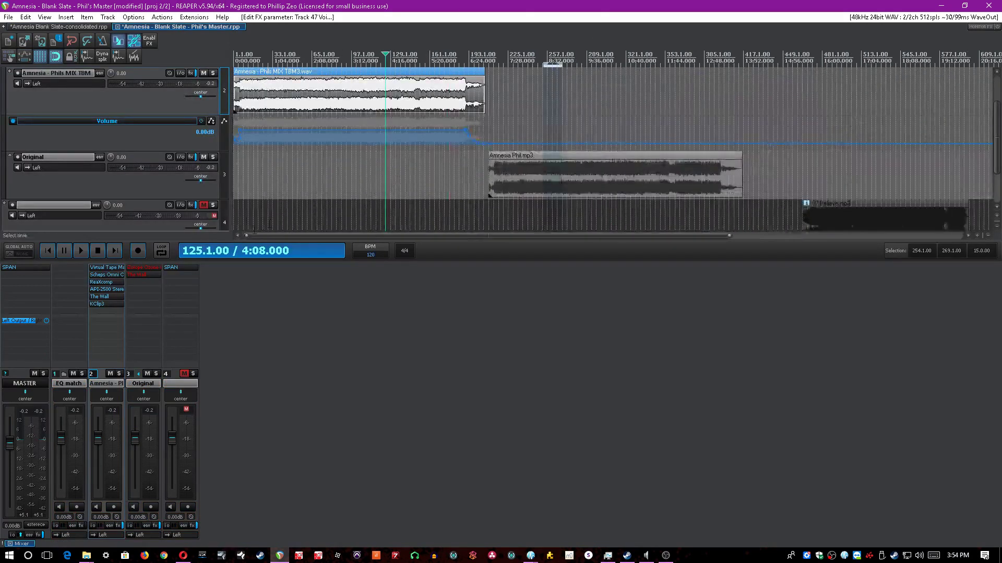
click(213, 157)
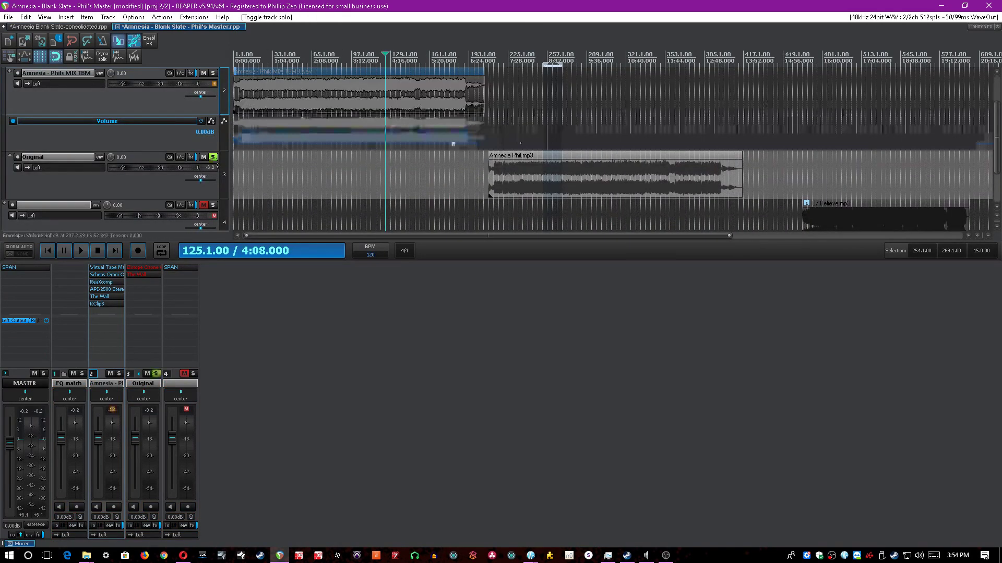
click(536, 122)
key(space)
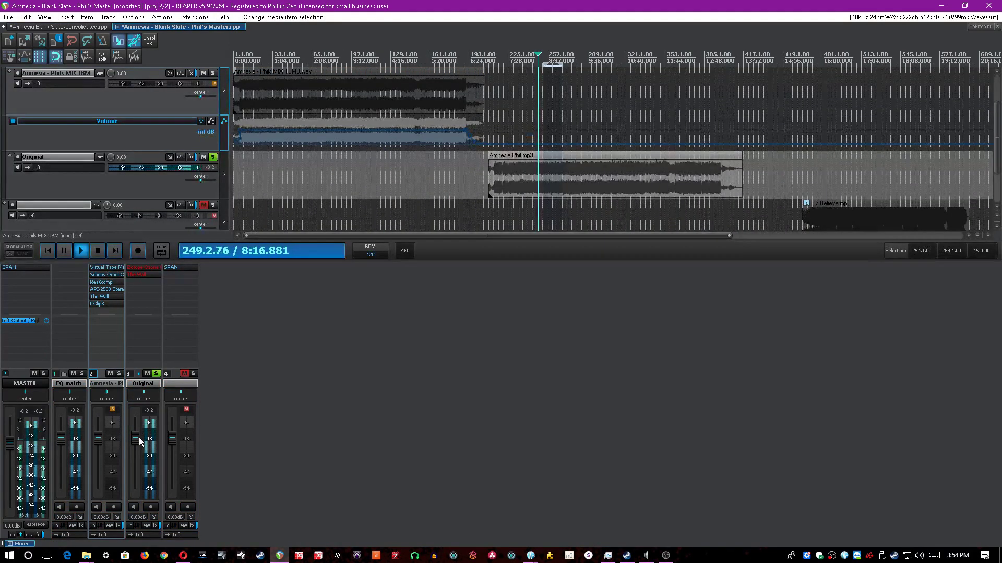
click(340, 358)
scroll(580, 133, up, 5)
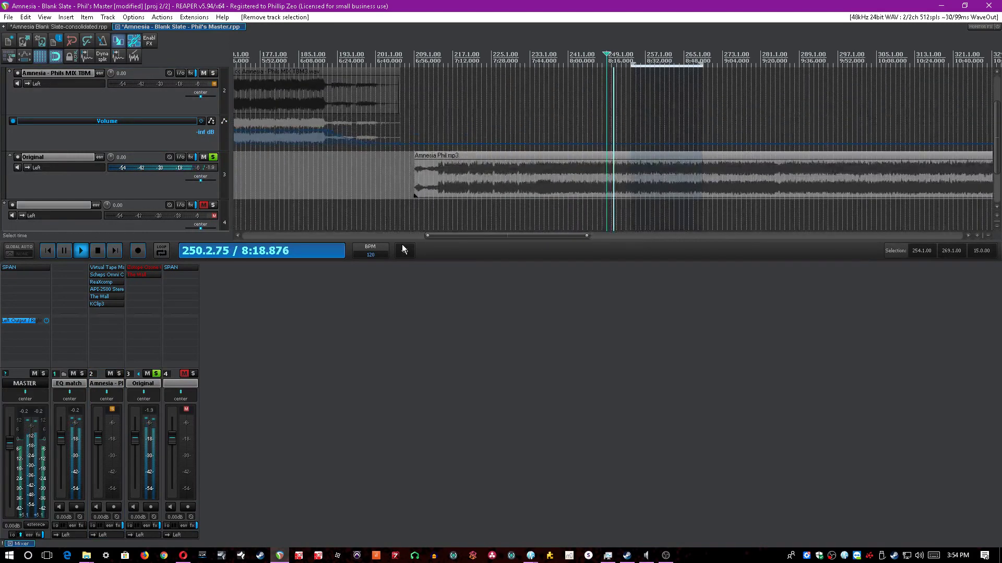
click(27, 268)
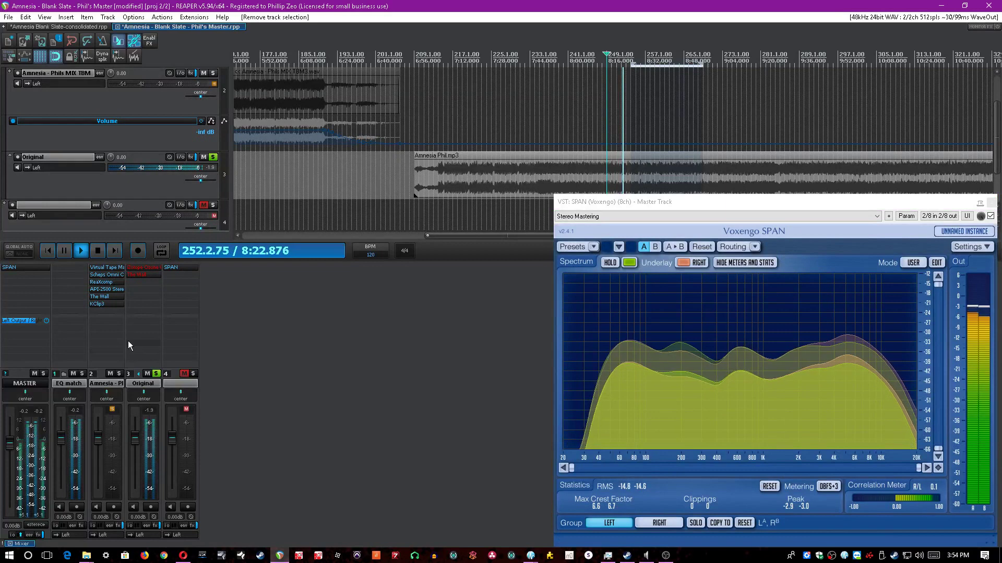
key(space)
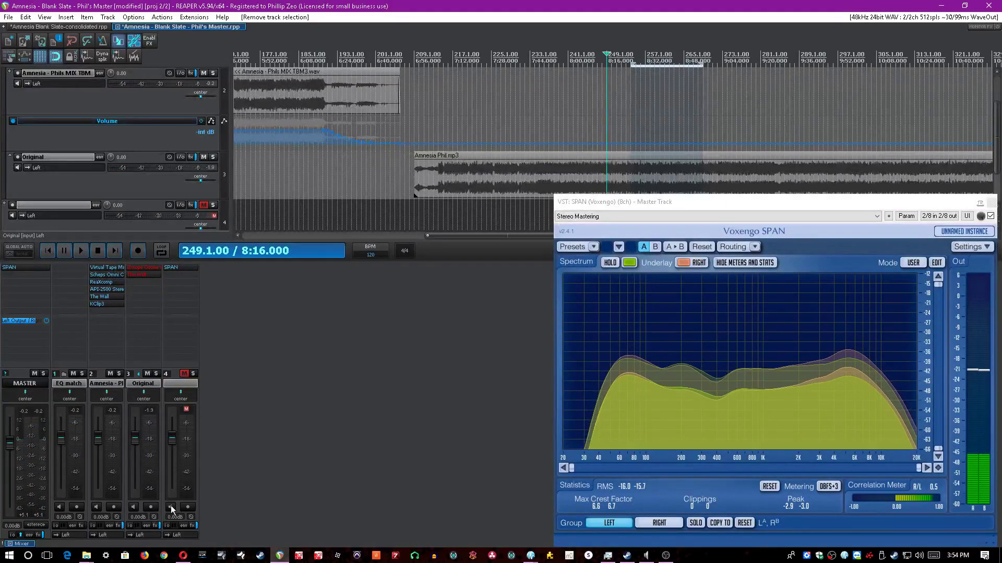
Enable The Wall on the Original track and play the song from measure 249 through it.
shift+click(137, 275)
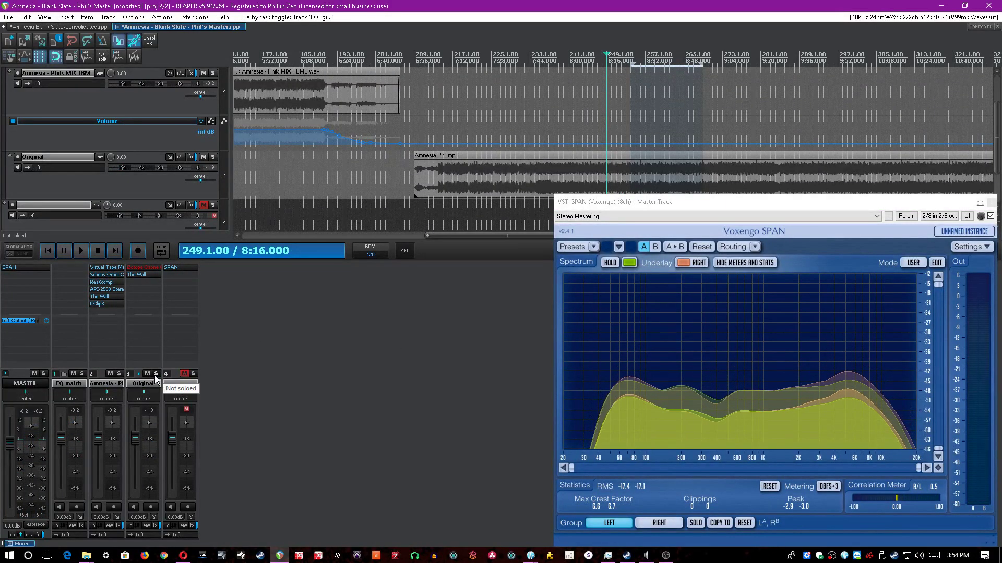
scroll(531, 68, down, 4)
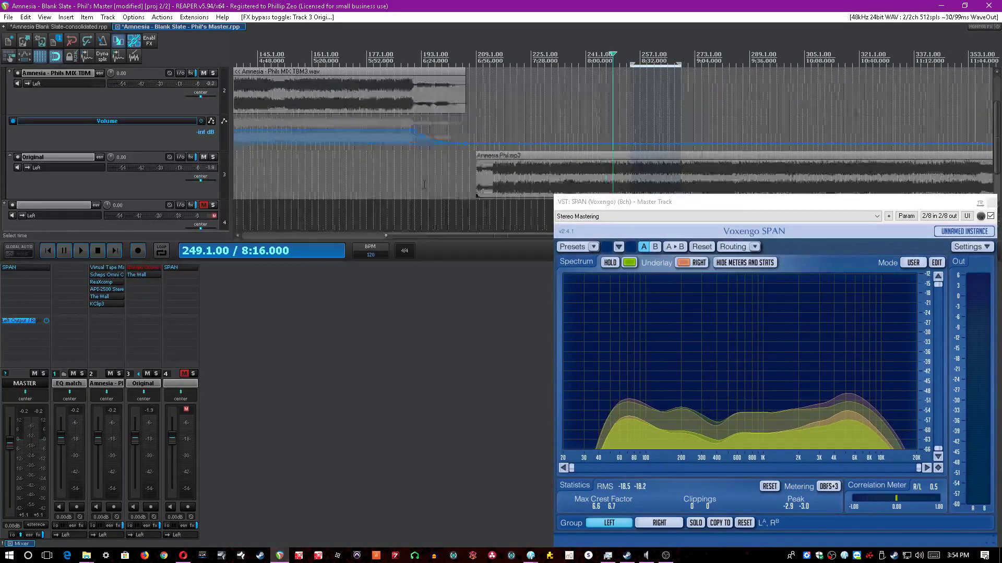
key(space)
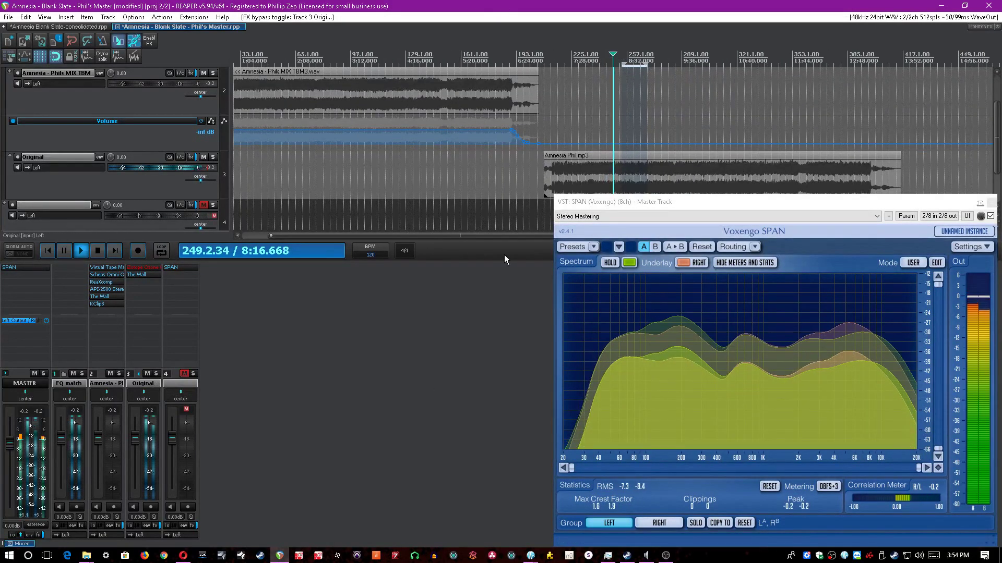
scroll(618, 173, up, 1)
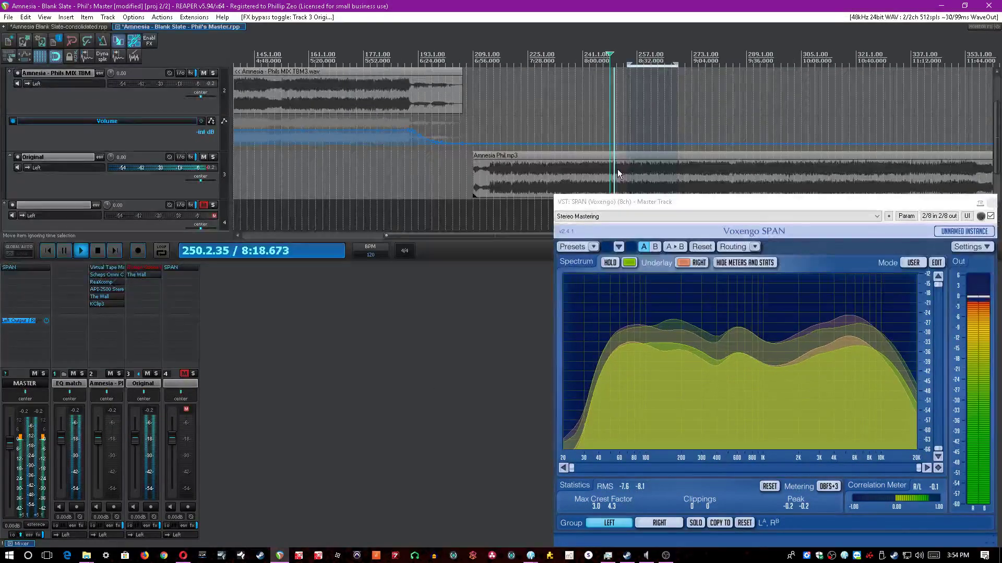
scroll(618, 173, down, 2)
scroll(617, 173, up, 1)
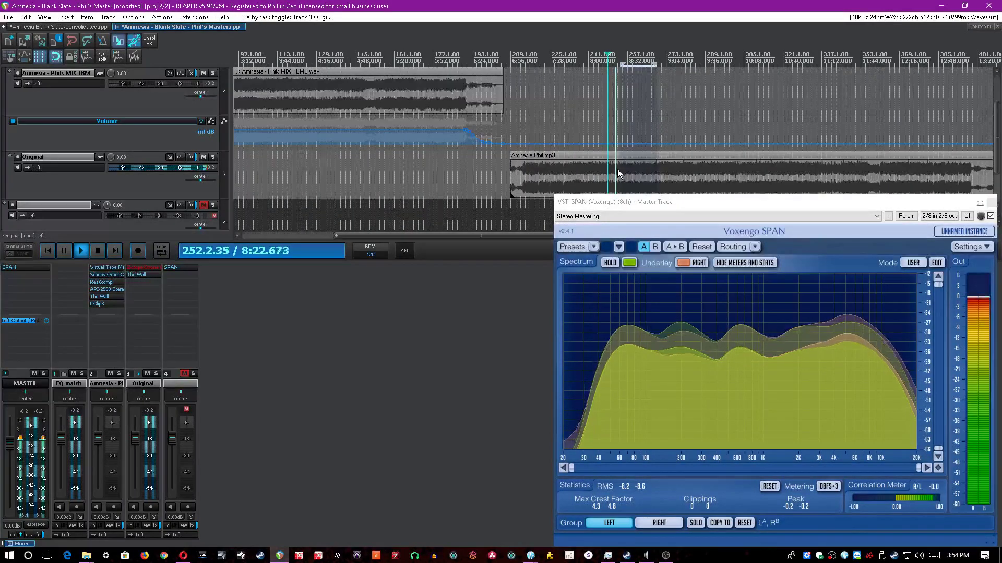
scroll(618, 173, down, 1)
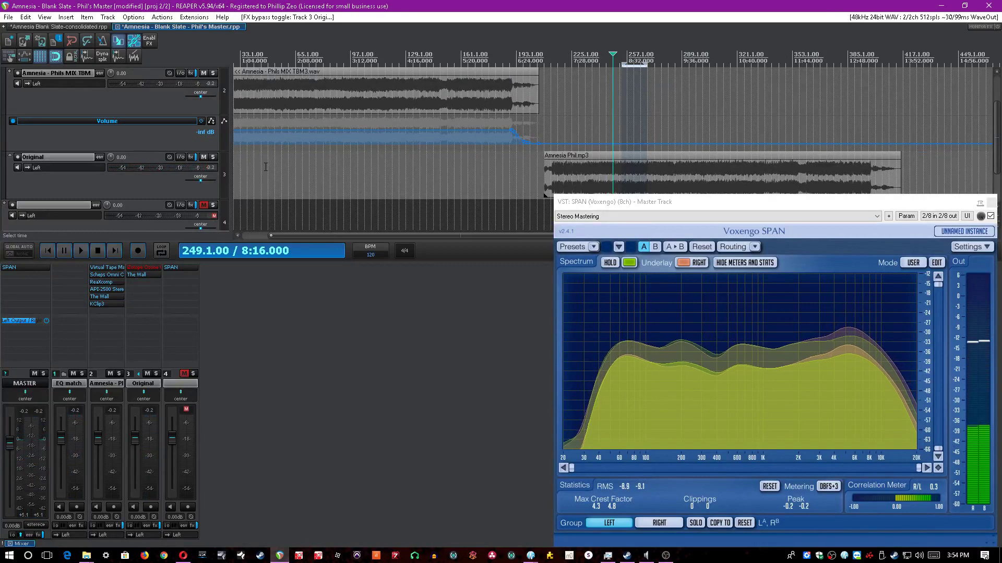
Audition the Amnesia TBM3 mix on track 2 from measure 33 with the SPAN analyzer open.
click(267, 166)
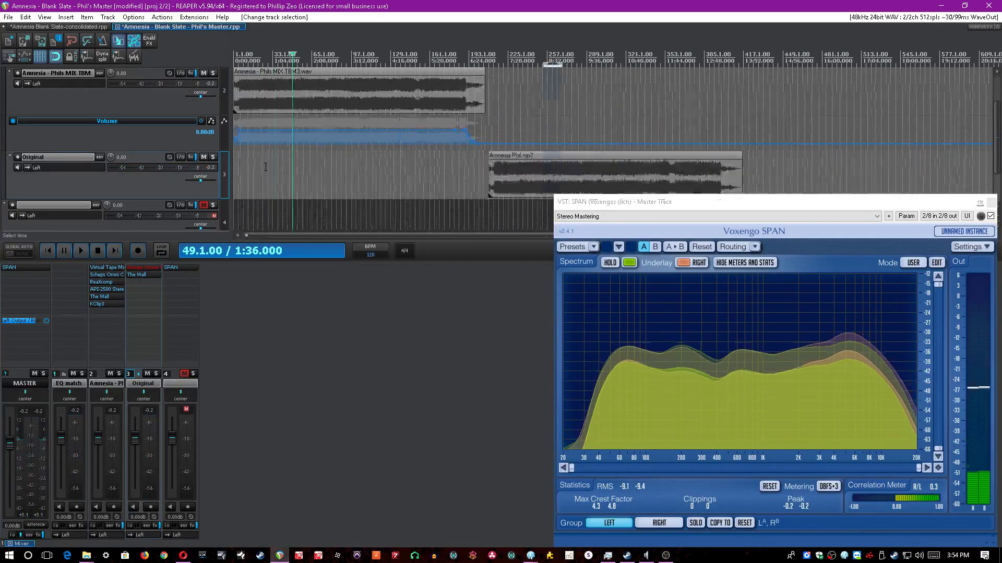
click(292, 169)
key(space)
key(=)
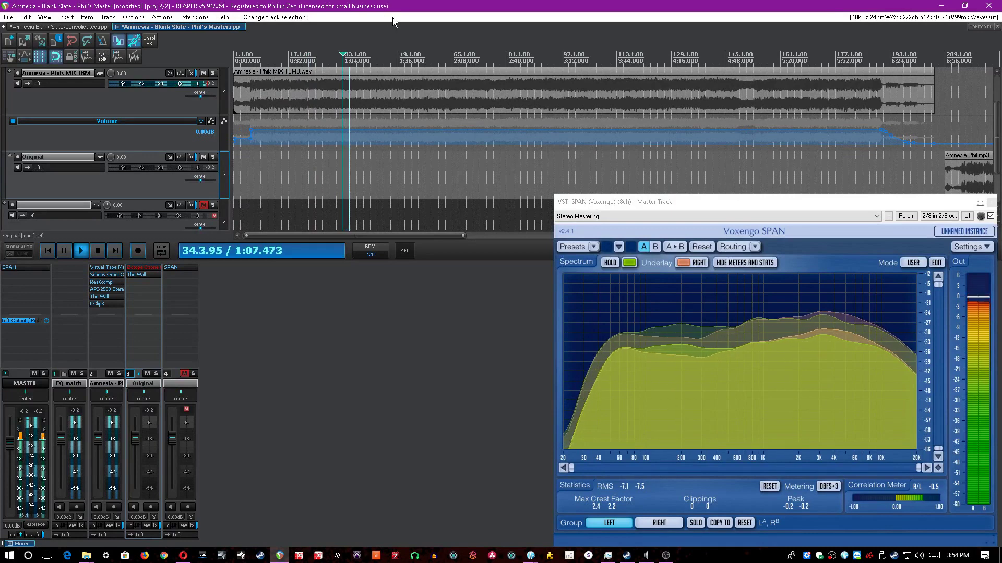
key(minus)
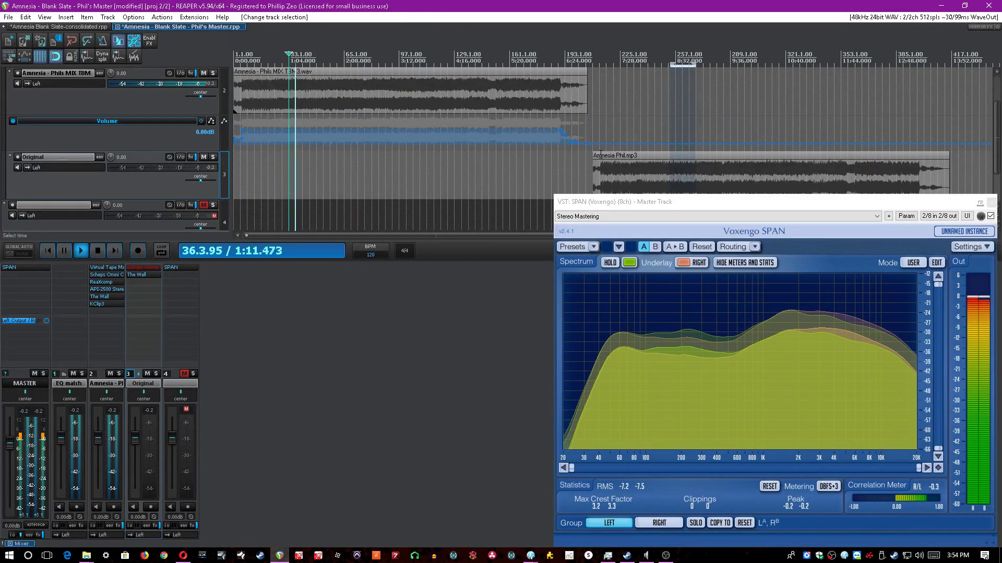
key(space)
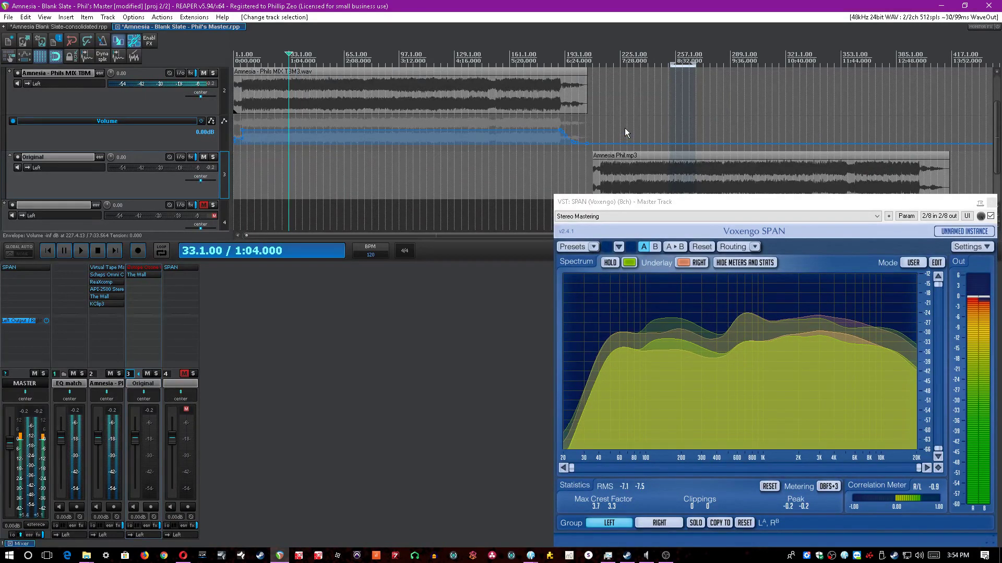
Play the Original track's mp3 again from measure 249 to compare it with the TBM3 mix.
click(641, 124)
click(662, 128)
scroll(661, 128, up, 2)
key(space)
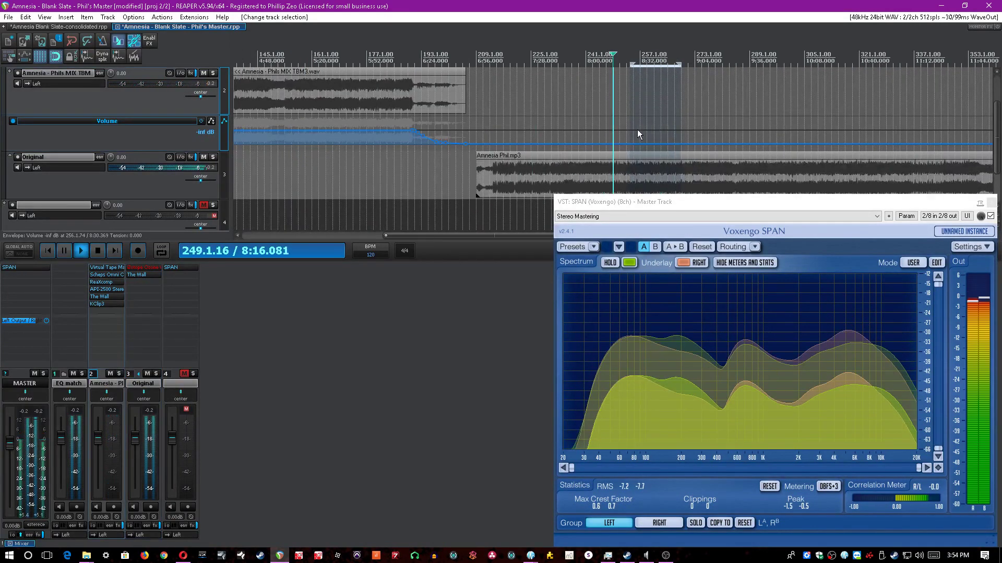
click(282, 297)
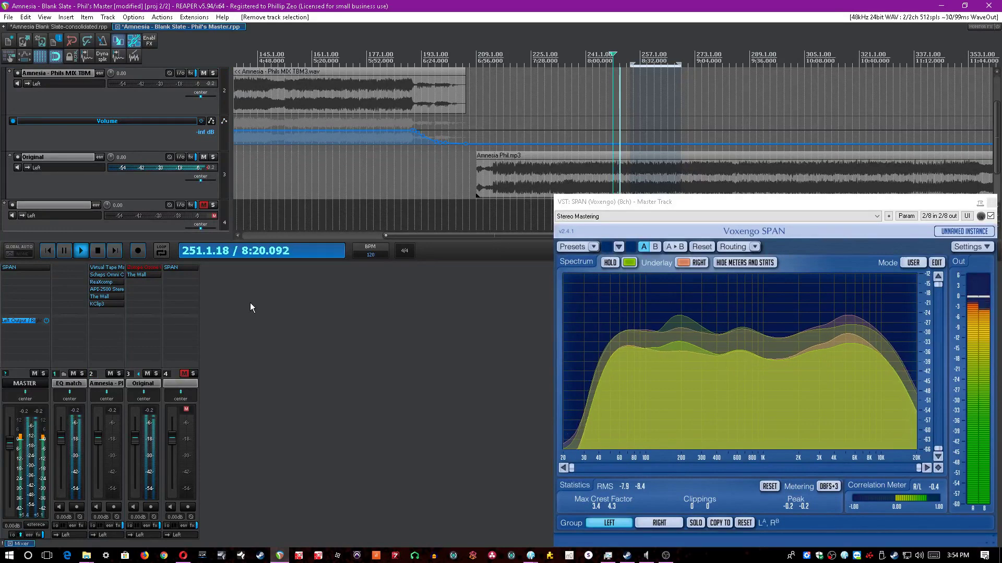
key(space)
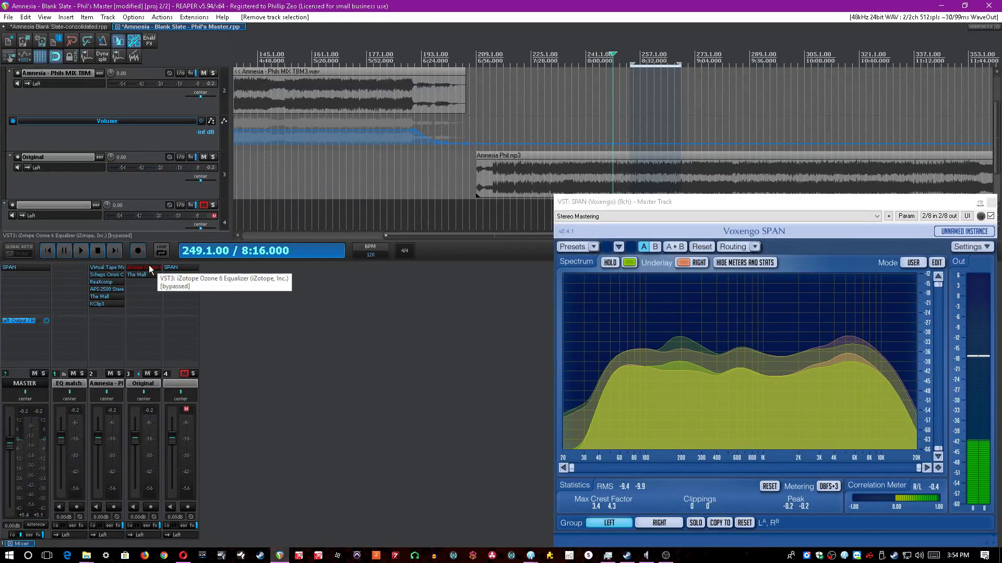
Enable the Ozone 6 Equalizer on the Original track and open its window, dismissing the preset manager.
ctrl+click(144, 268)
click(143, 270)
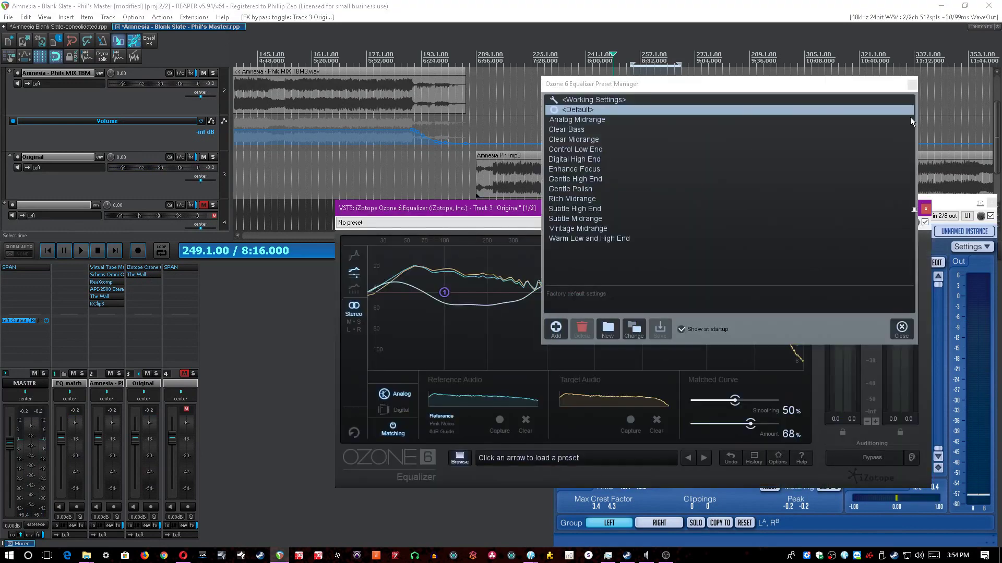
click(912, 85)
drag(760, 207, 741, 211)
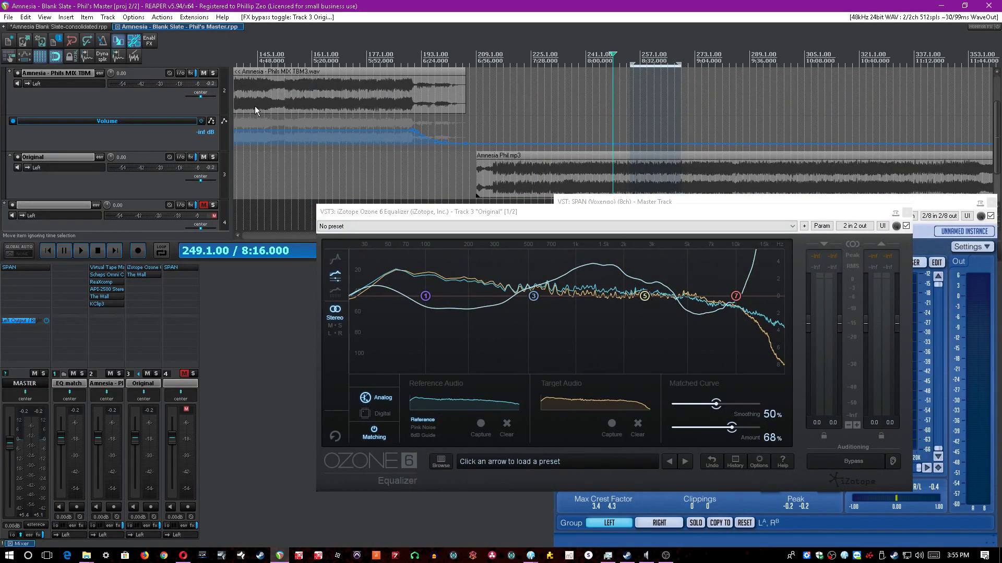
Examine the equalizer's matched curve against the reference and target spectra, including the band 1 node.
click(648, 334)
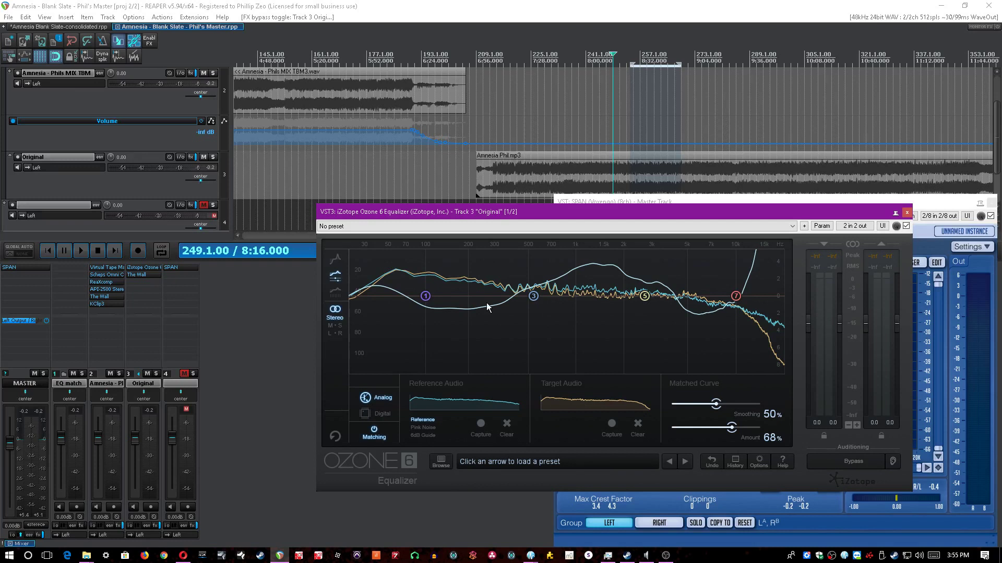
click(425, 295)
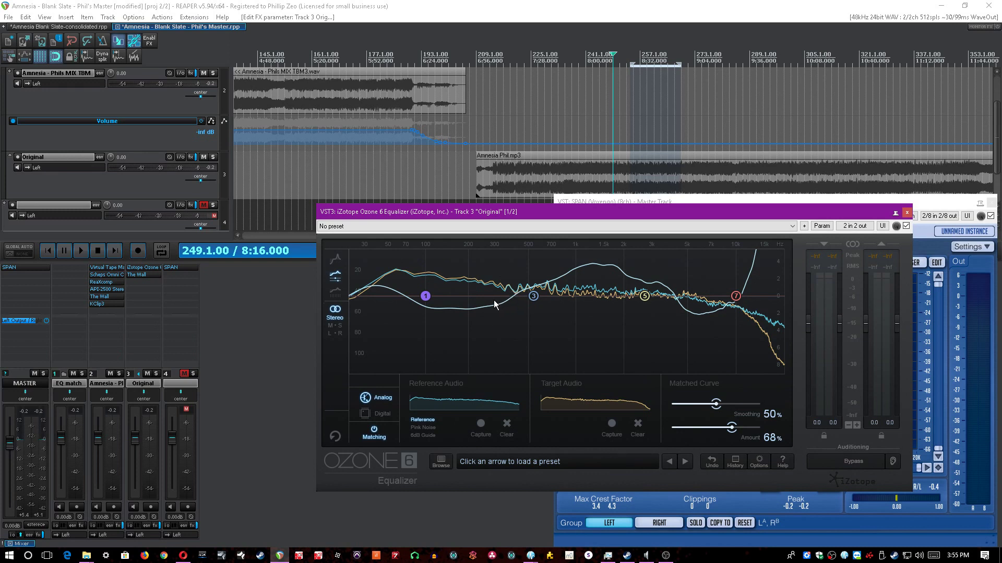
click(551, 6)
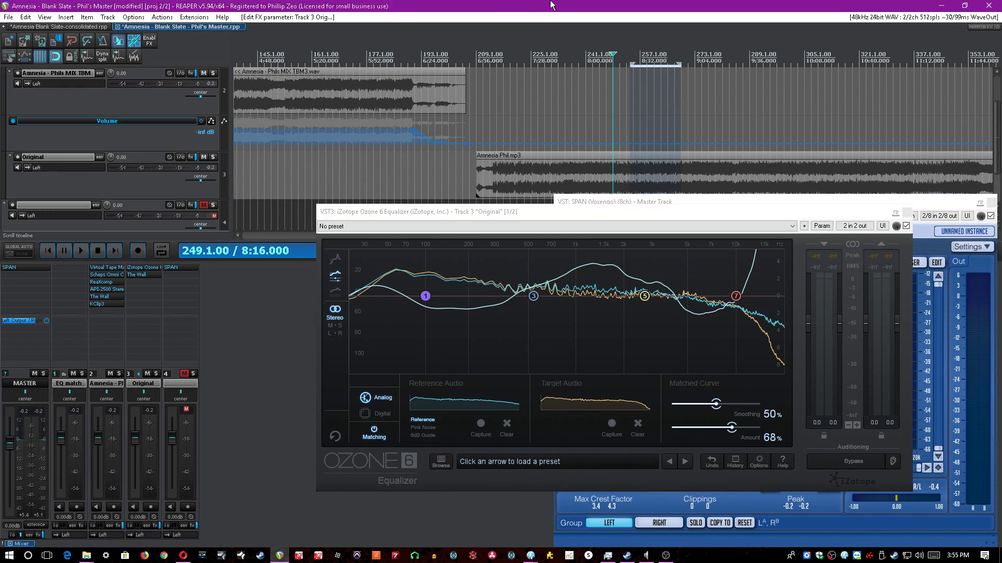
click(366, 288)
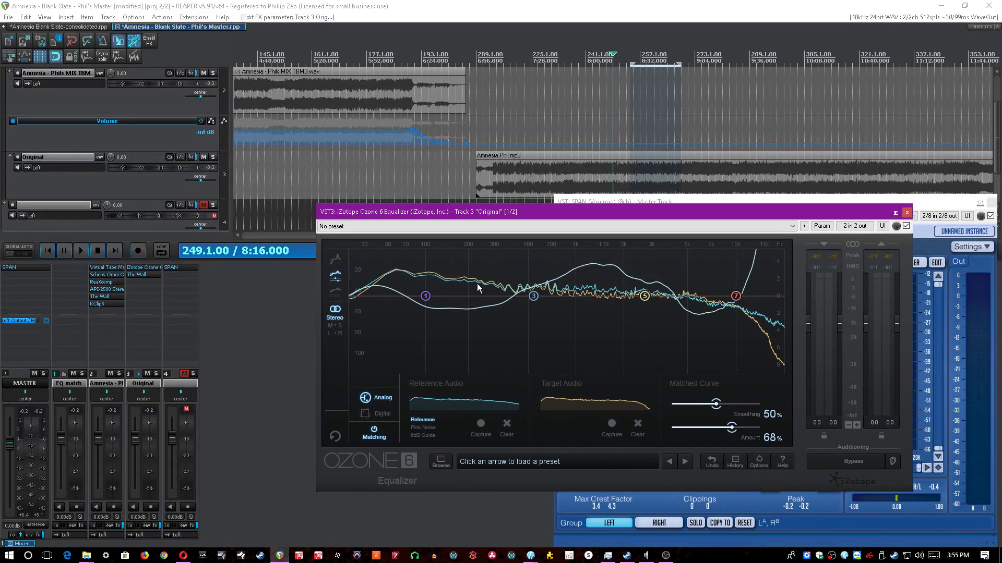
click(476, 4)
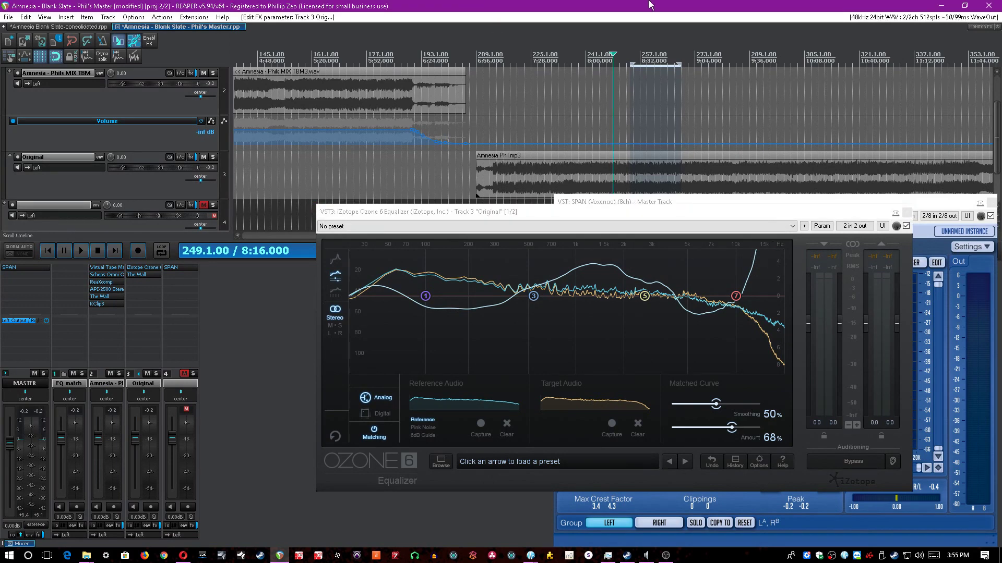
Play the Original track from measure 249, toggling the Ozone 6 Equalizer's bypass to compare the matched and unprocessed sound.
key(space)
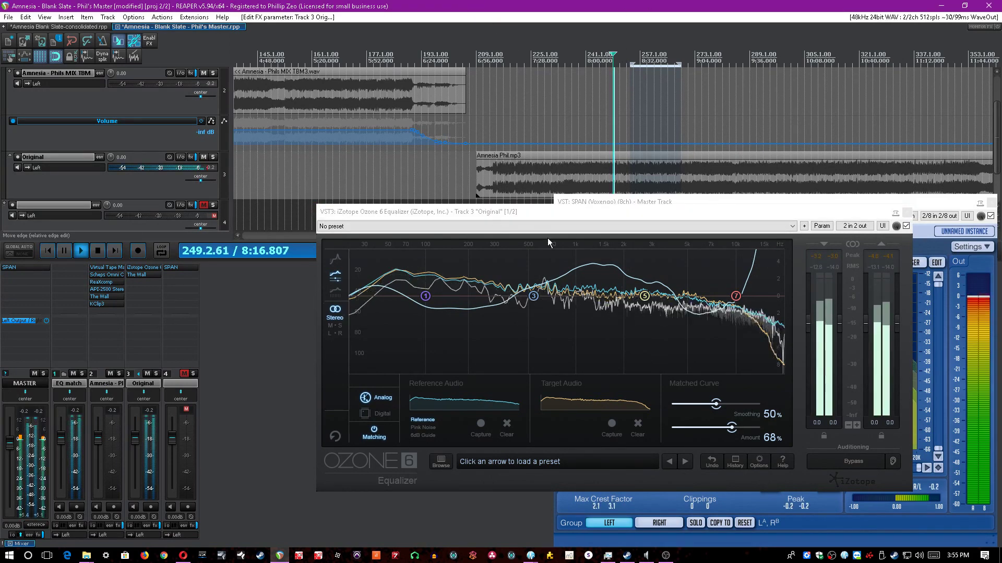
click(906, 226)
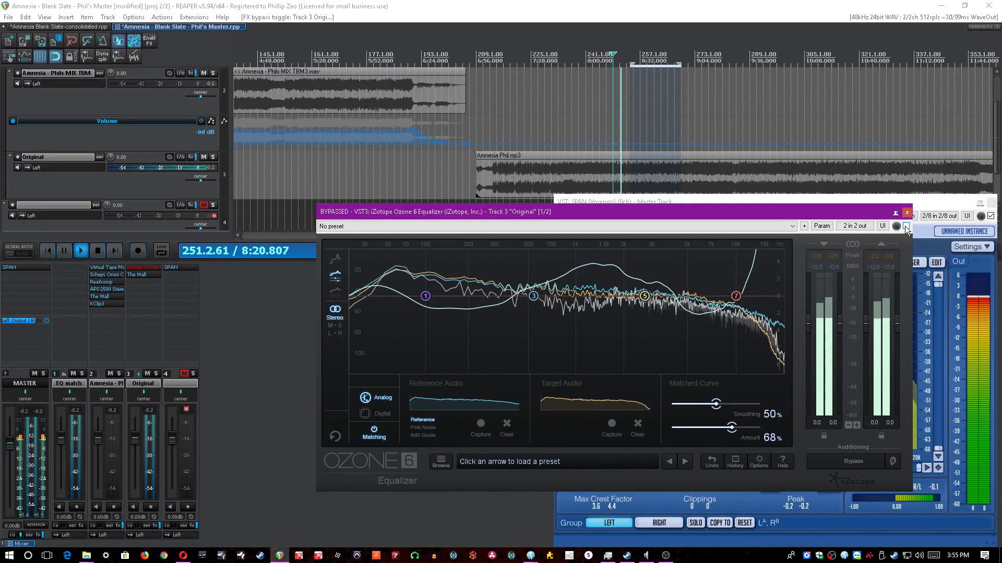
click(906, 226)
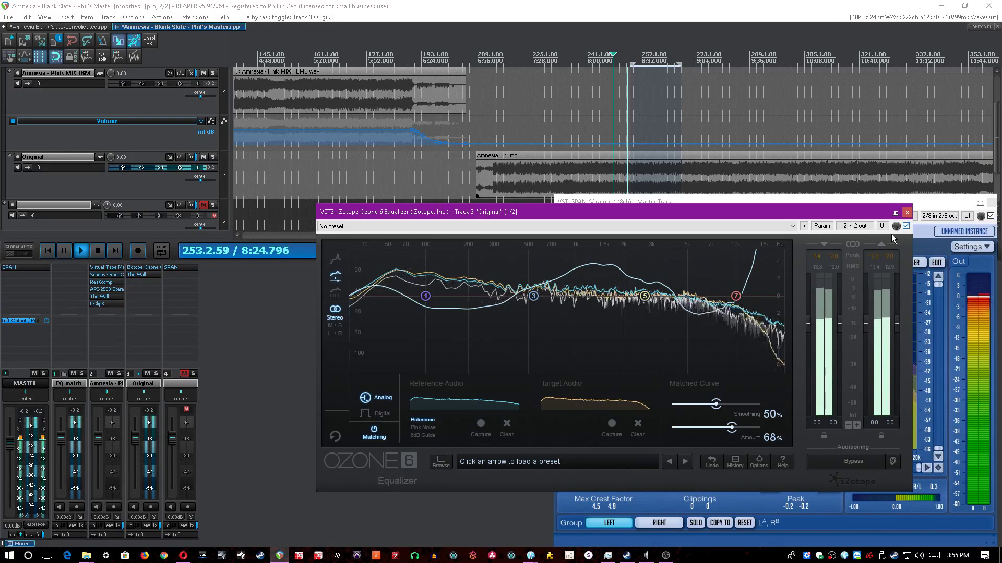
drag(826, 211, 800, 230)
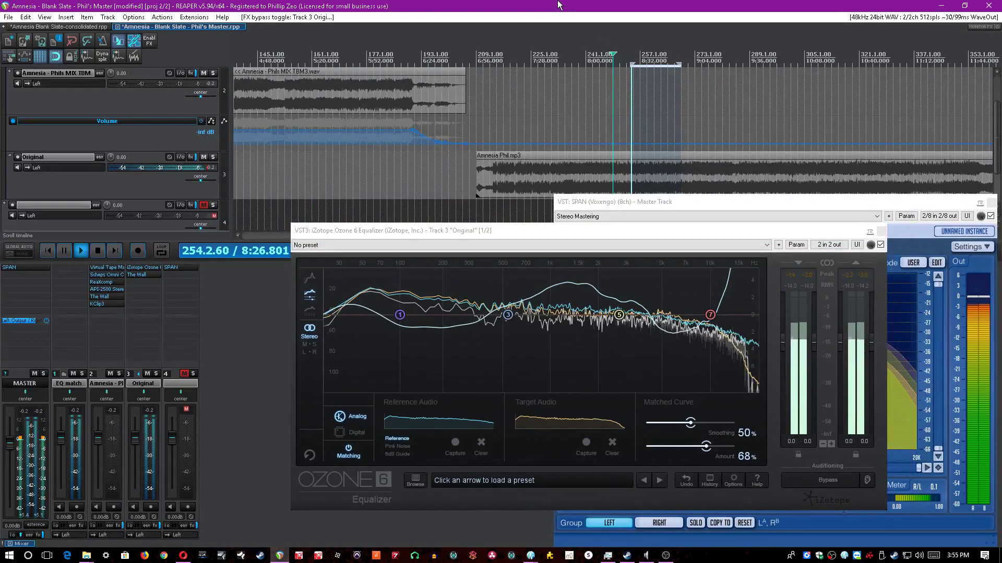
scroll(561, 95, down, 2)
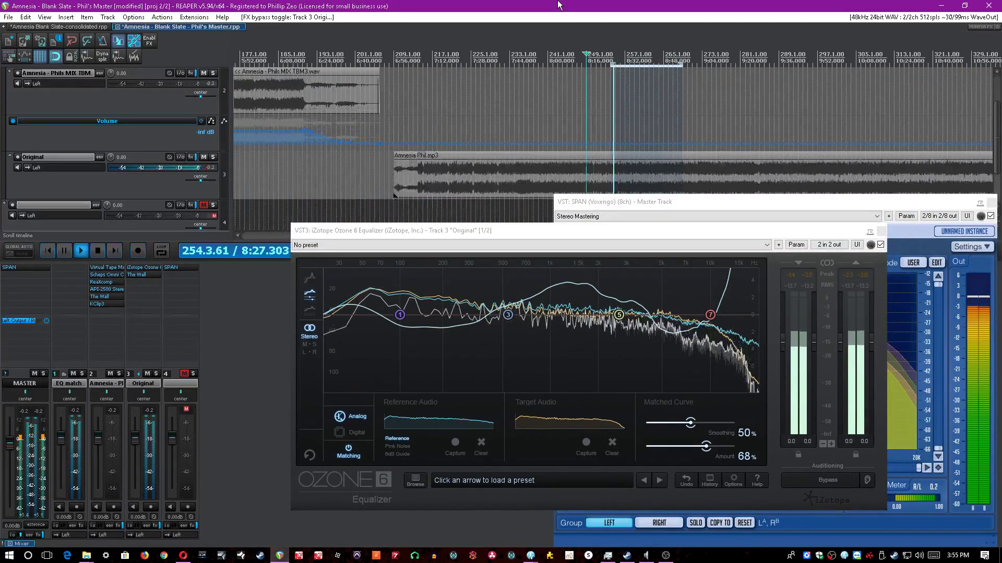
Bypass the Ozone 6 Equalizer on the Original track, close its window and save the master project.
key(space)
click(880, 244)
click(474, 2)
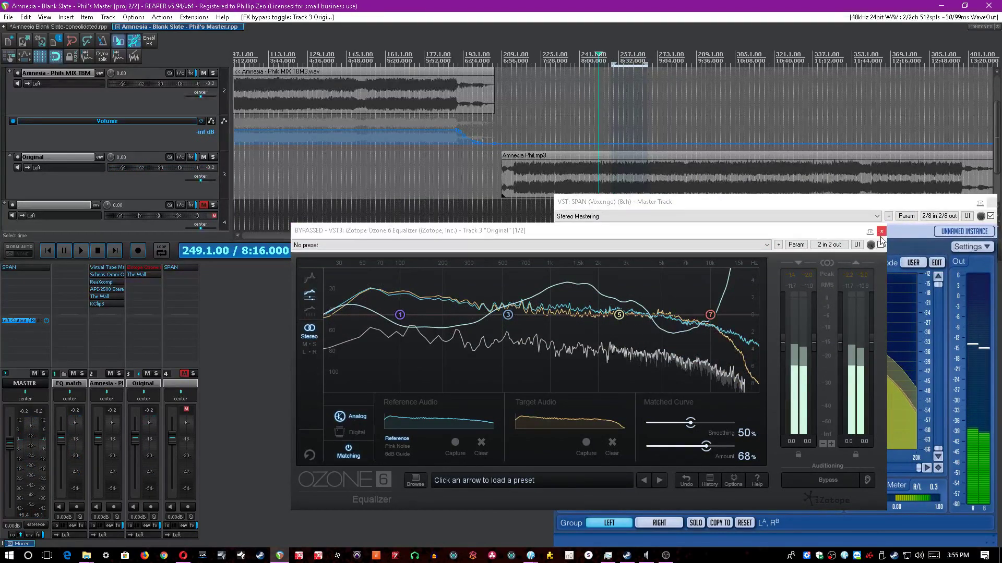
click(882, 230)
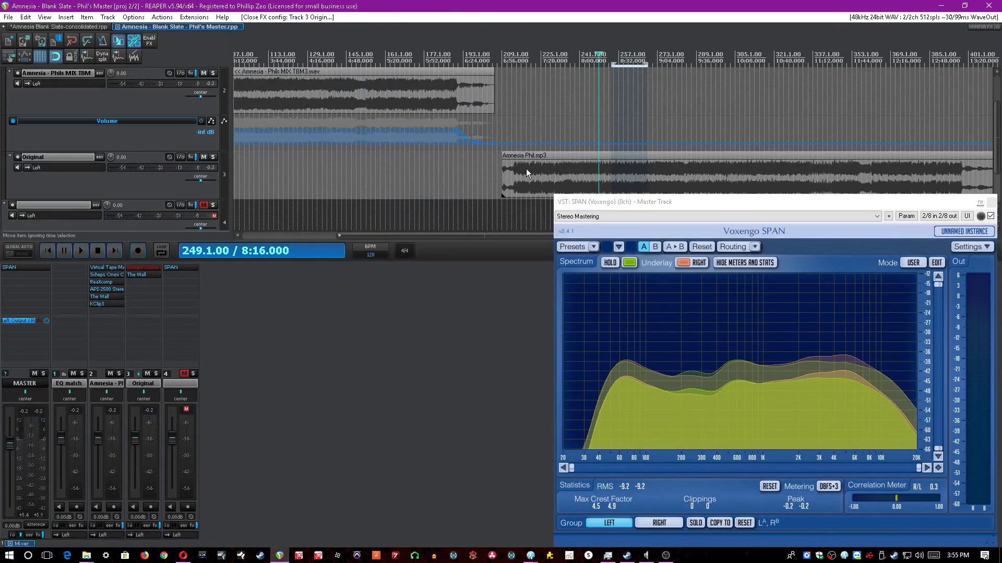
scroll(363, 152, down, 3)
key(ctrl+s)
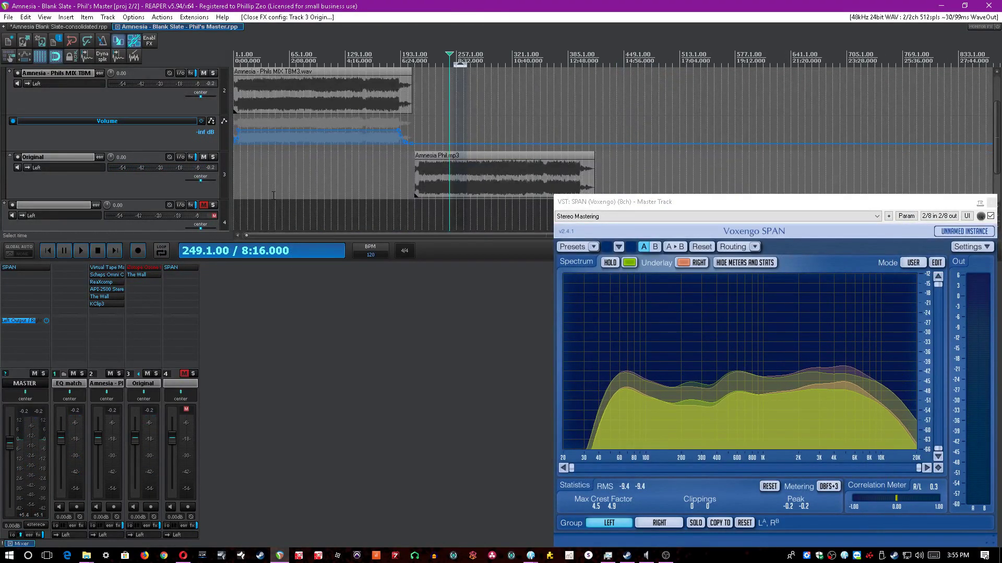
Bypass The Wall on the Original track and save the master project.
shift+click(150, 272)
click(429, 121)
scroll(430, 121, up, 2)
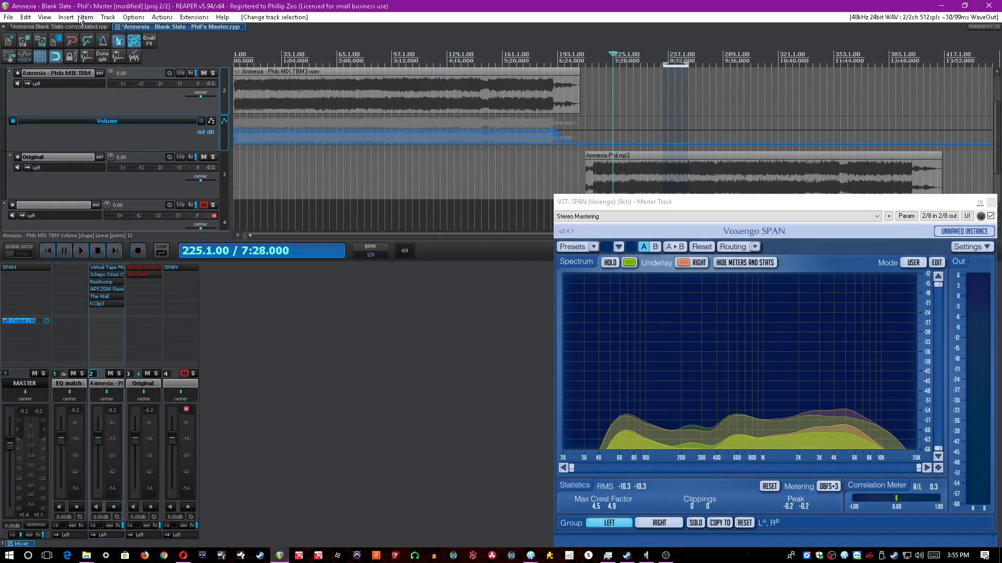
key(ctrl+s)
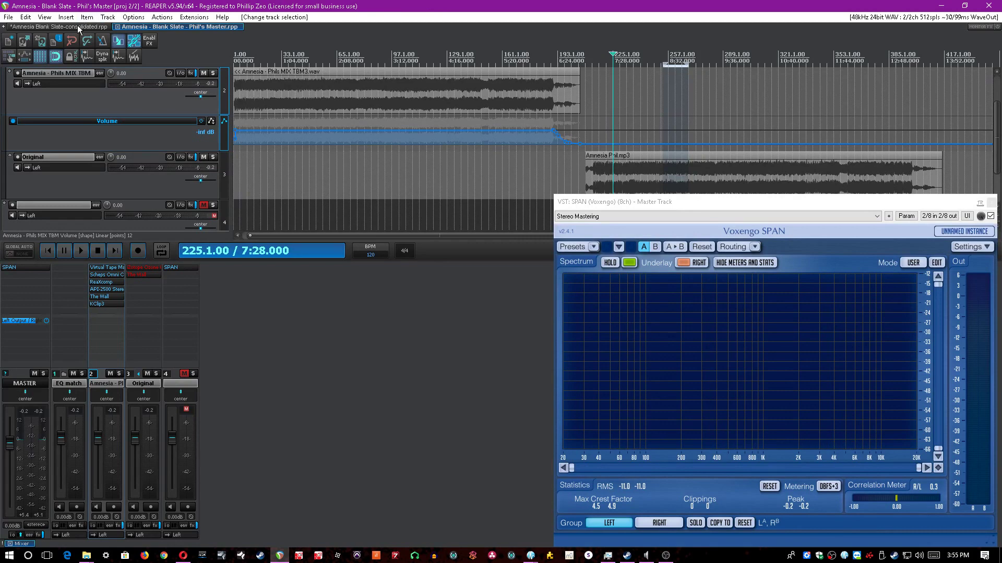
Play the TBM3 mix on track 2 from measure 25 and watch its spectrum and level in SPAN.
scroll(310, 65, down, 2)
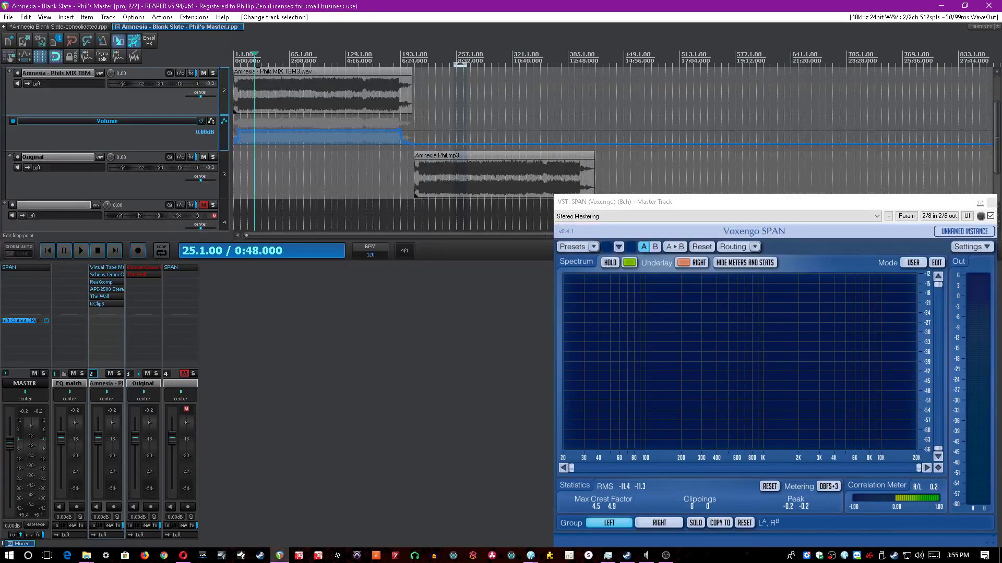
scroll(257, 60, up, 3)
scroll(365, 58, up, 2)
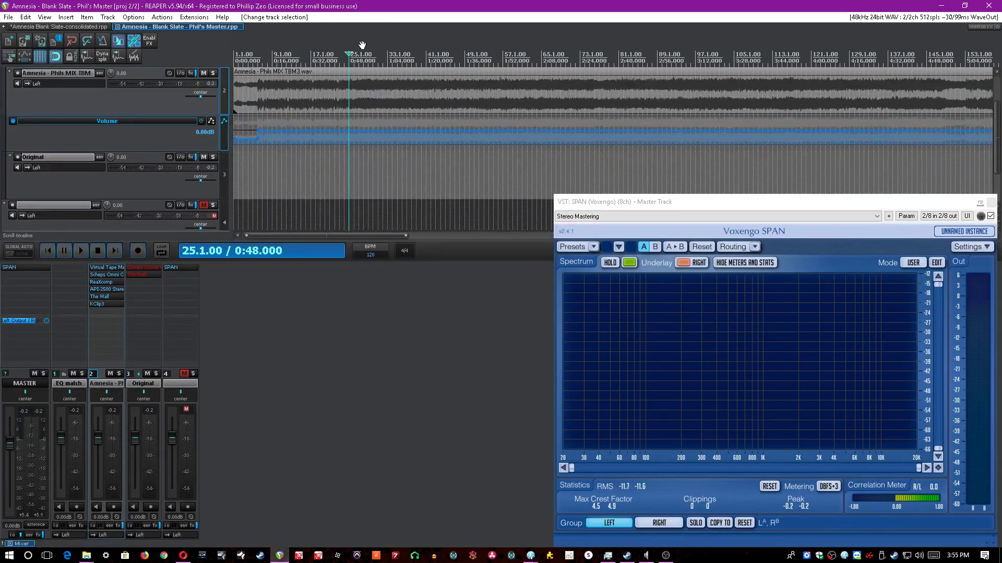
key(space)
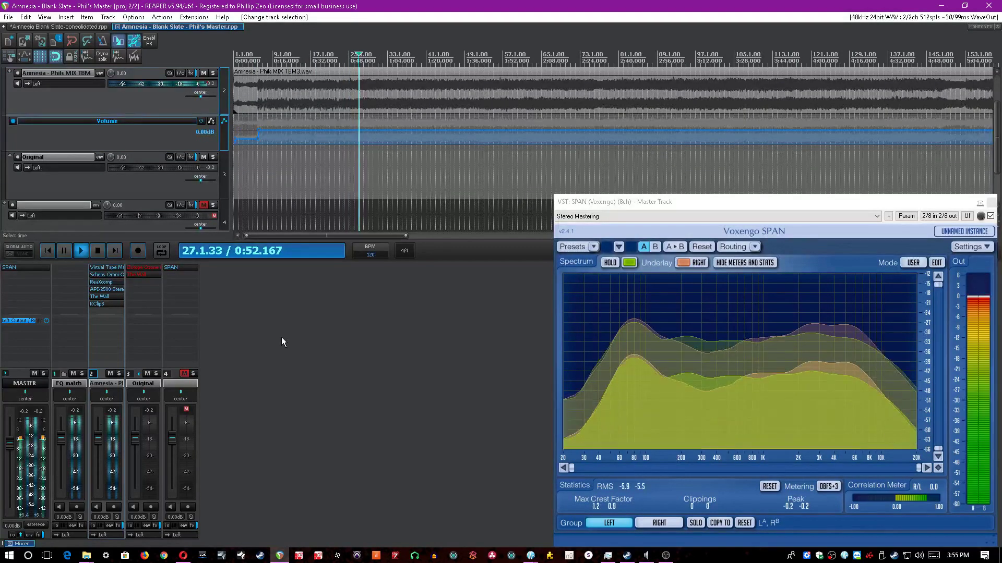
scroll(439, 85, down, 3)
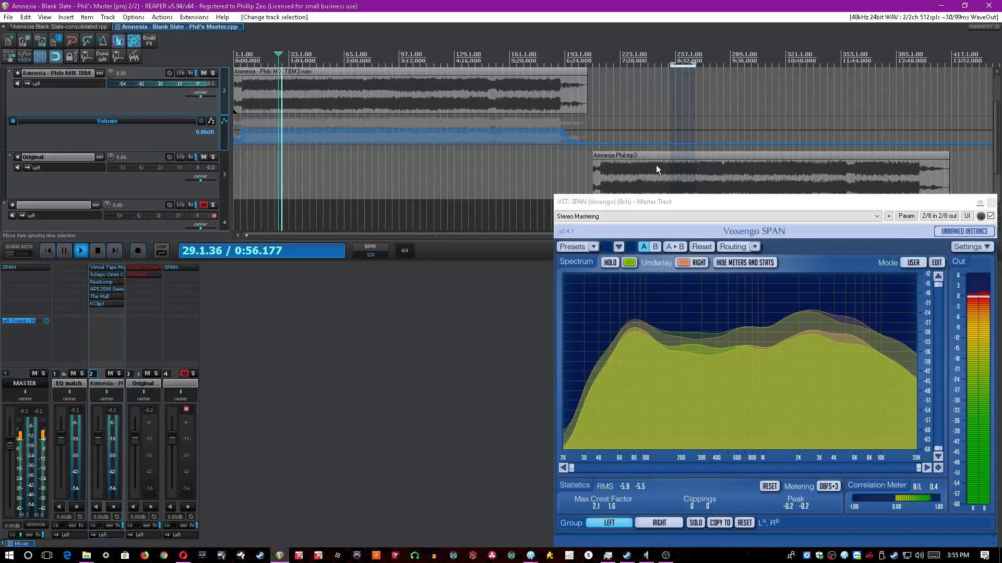
Audition further passages of the TBM3 mix around measures 52 and 75.
click(352, 97)
scroll(361, 95, up, 3)
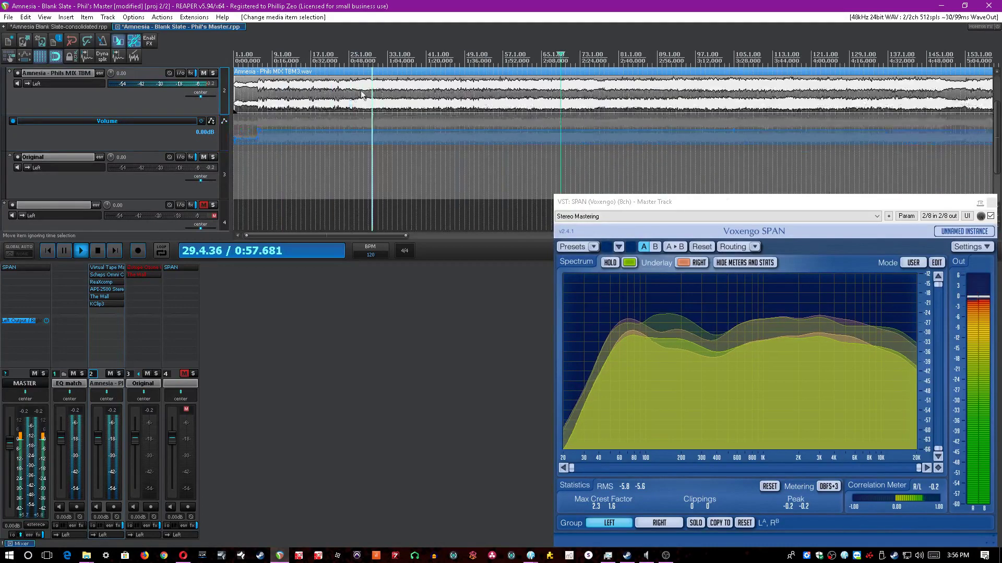
click(481, 51)
scroll(481, 52, down, 2)
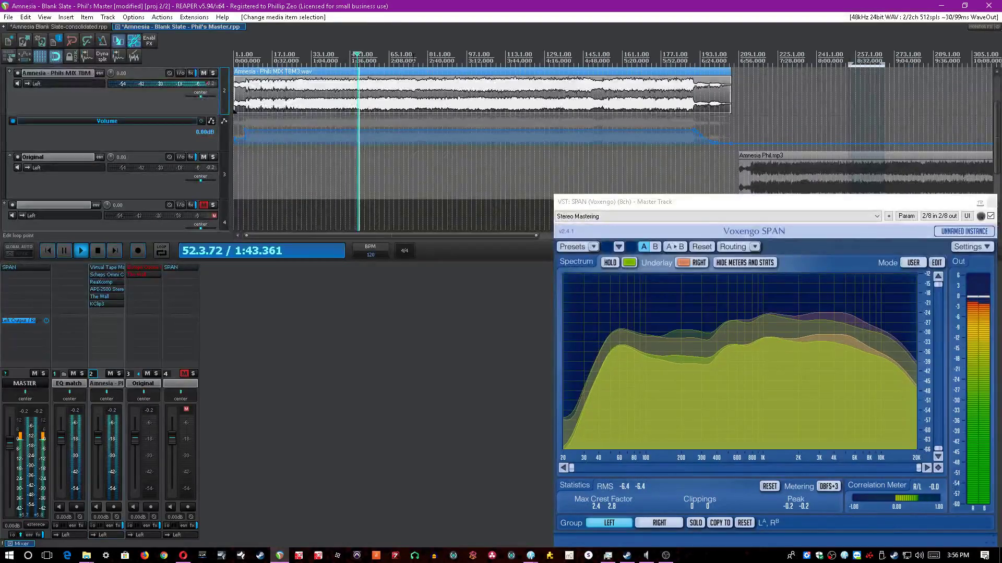
click(412, 52)
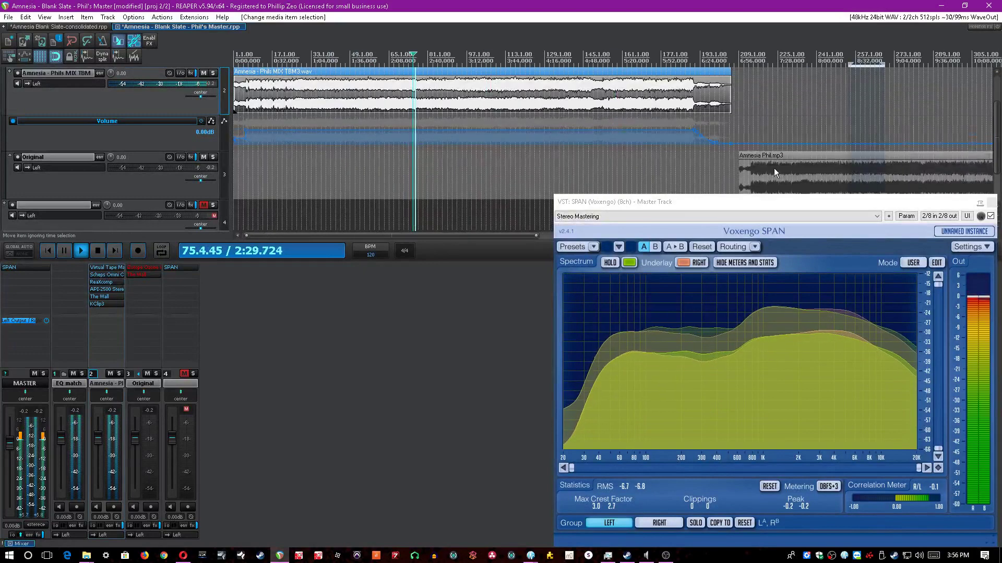
Play the Original track's mp3 from around measure 283 with its effects bypassed and examine its level in SPAN.
click(825, 172)
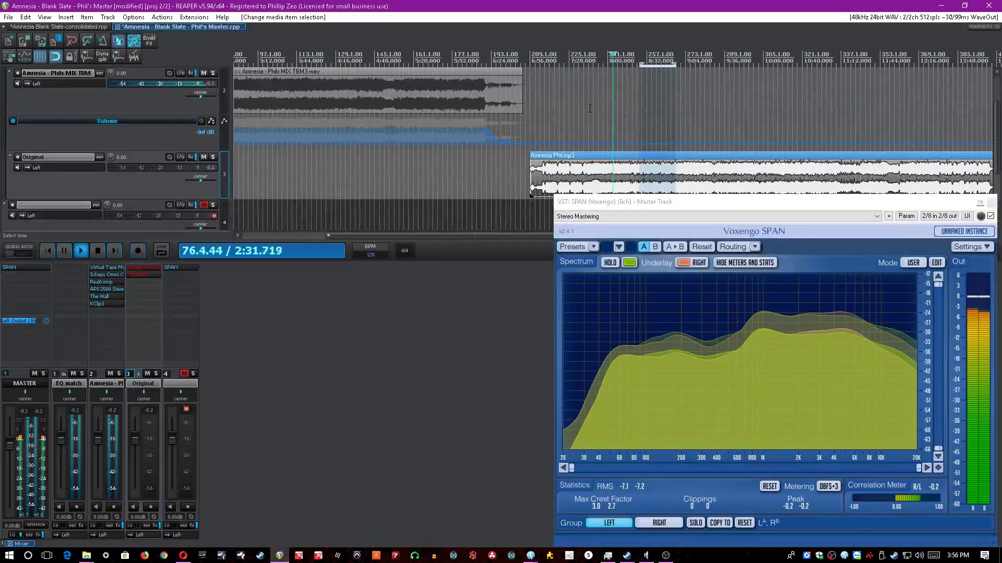
click(711, 117)
click(654, 178)
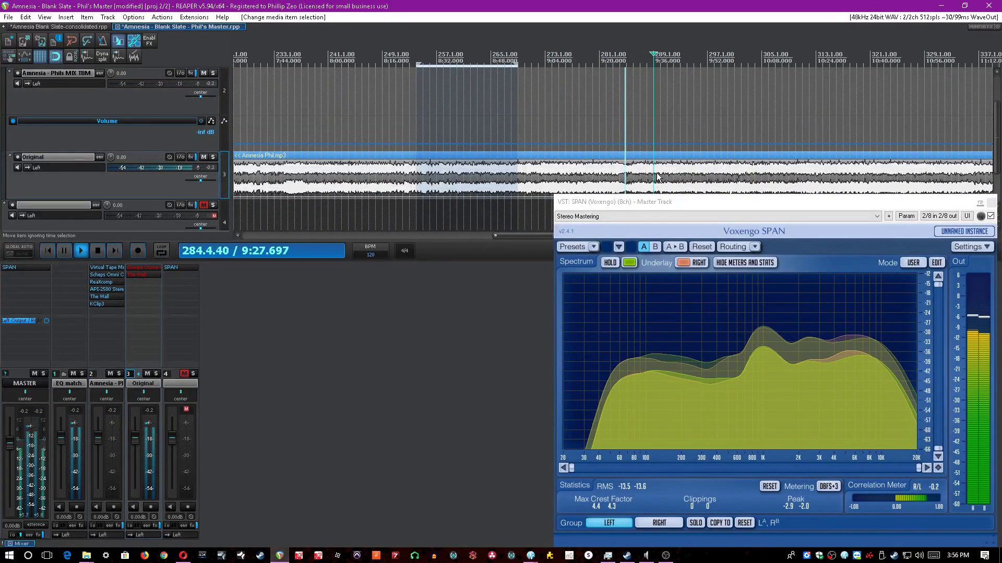
scroll(650, 182, up, 2)
scroll(651, 182, down, 6)
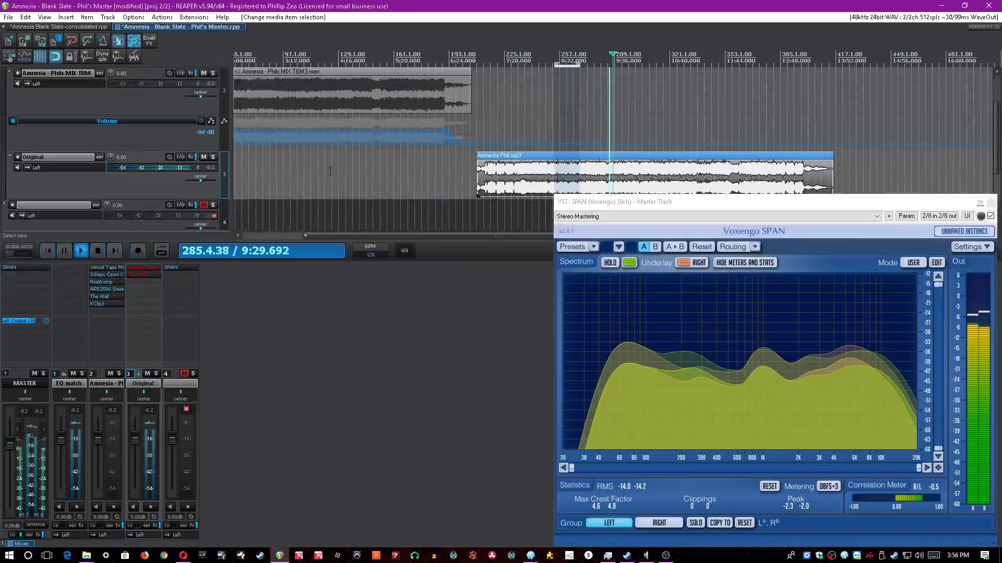
Enable The Wall on the Original track and audition it again around measures 283 to 288.
key(space)
shift+click(147, 276)
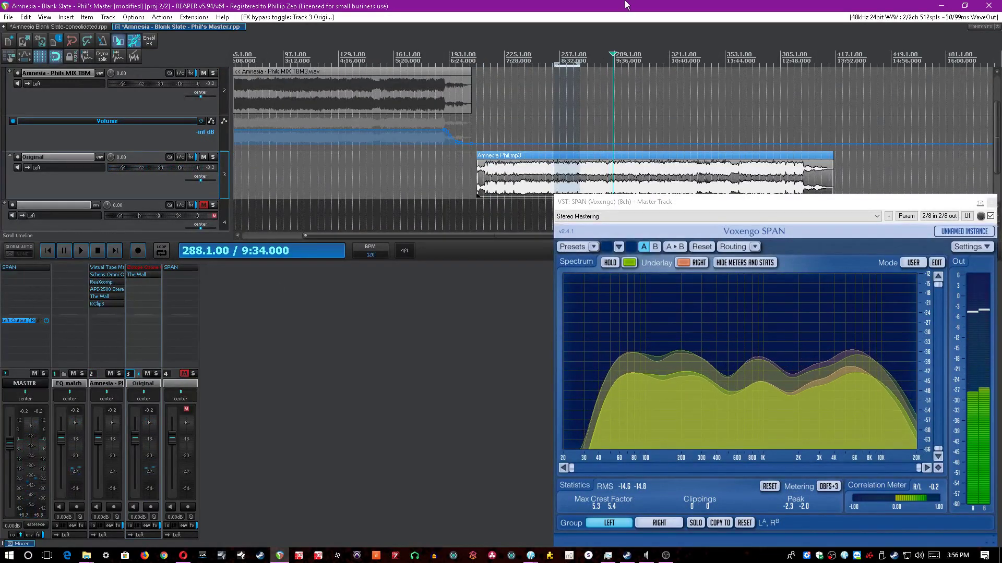
scroll(626, 5, up, 4)
key(space)
scroll(626, 6, up, 2)
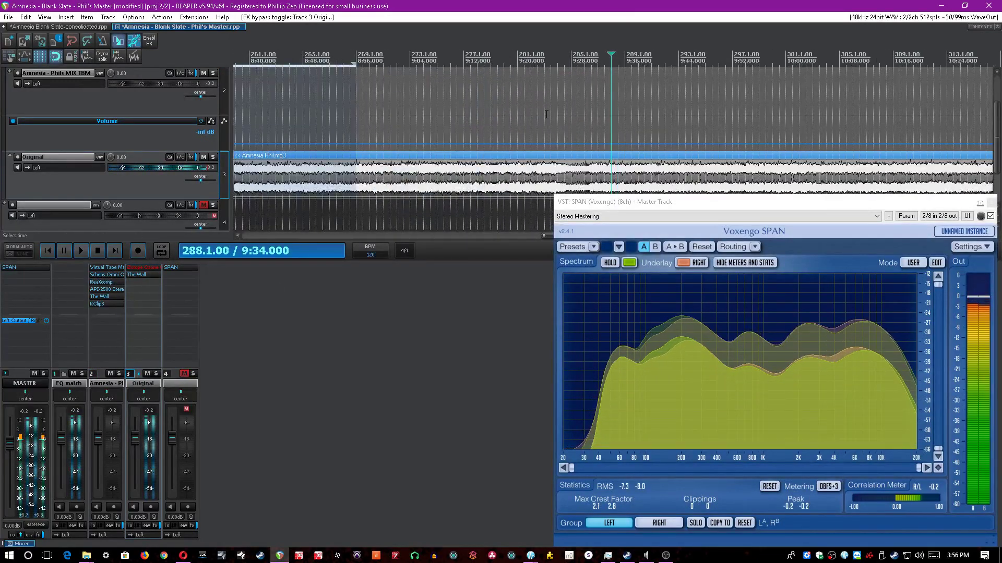
click(547, 114)
key(space)
scroll(574, 6, down, 2)
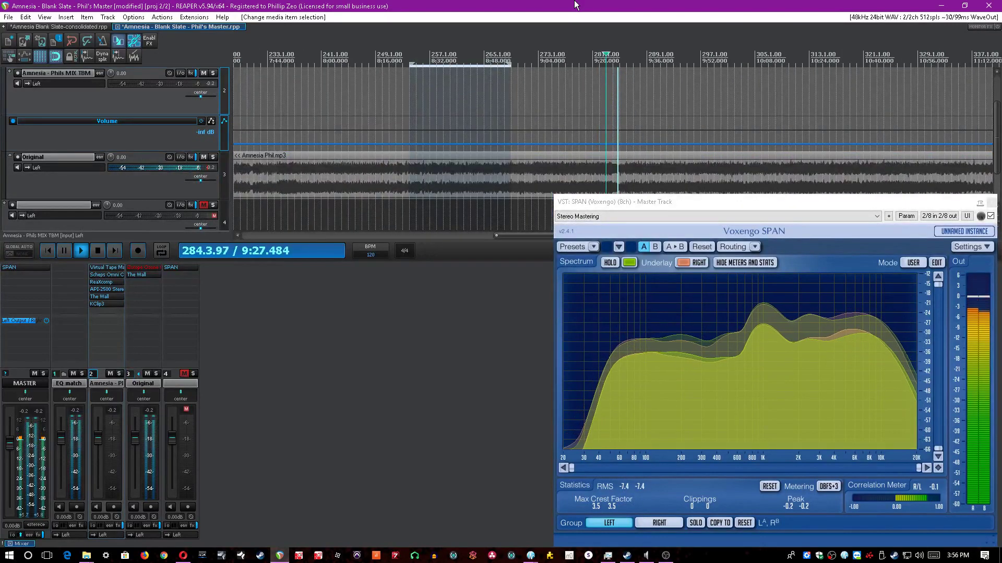
scroll(574, 5, down, 2)
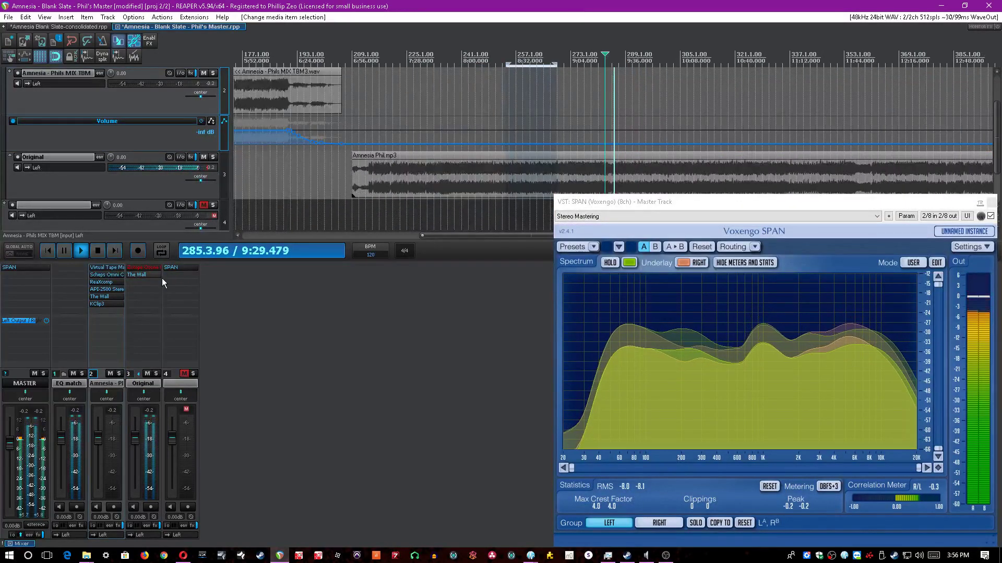
Stop playback, bypass The Wall on the Original track again and save the master project.
click(236, 314)
shift+click(136, 278)
key(space)
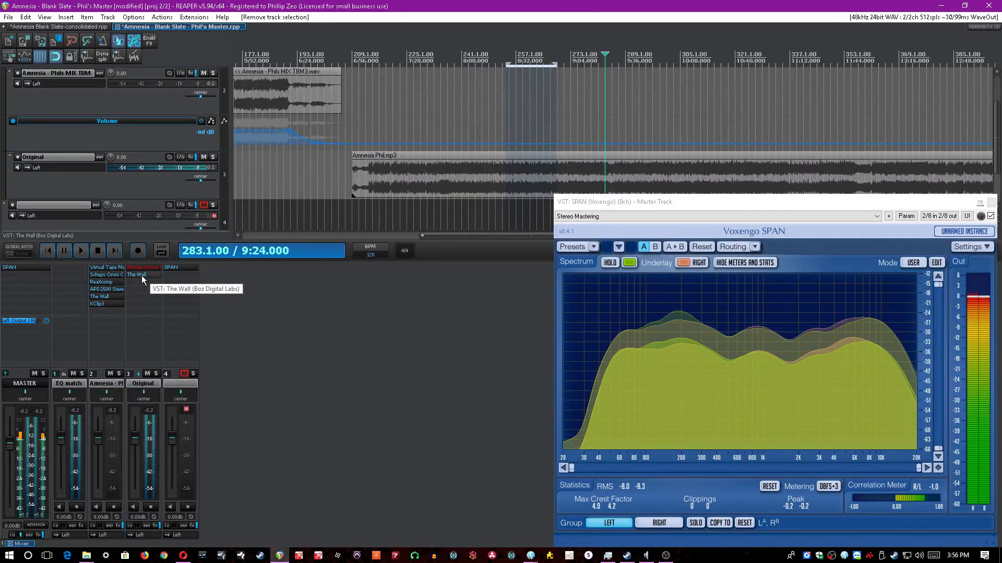
key(ctrl+s)
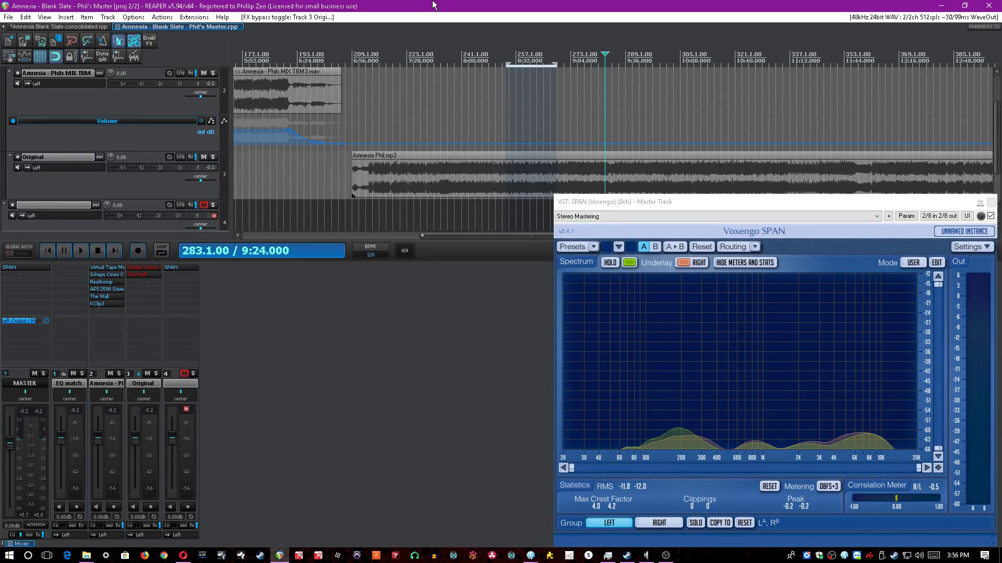
key(minus)
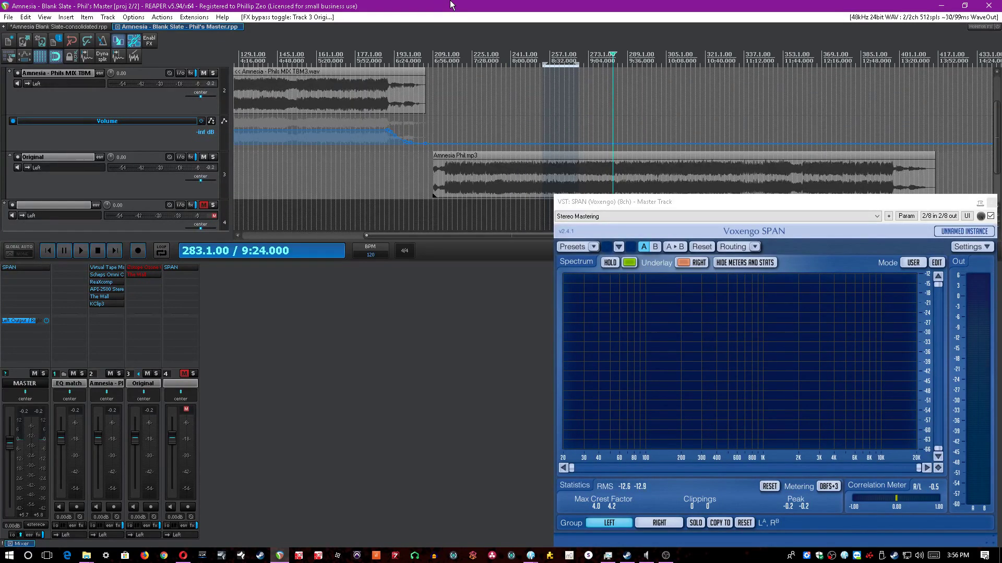
click(662, 193)
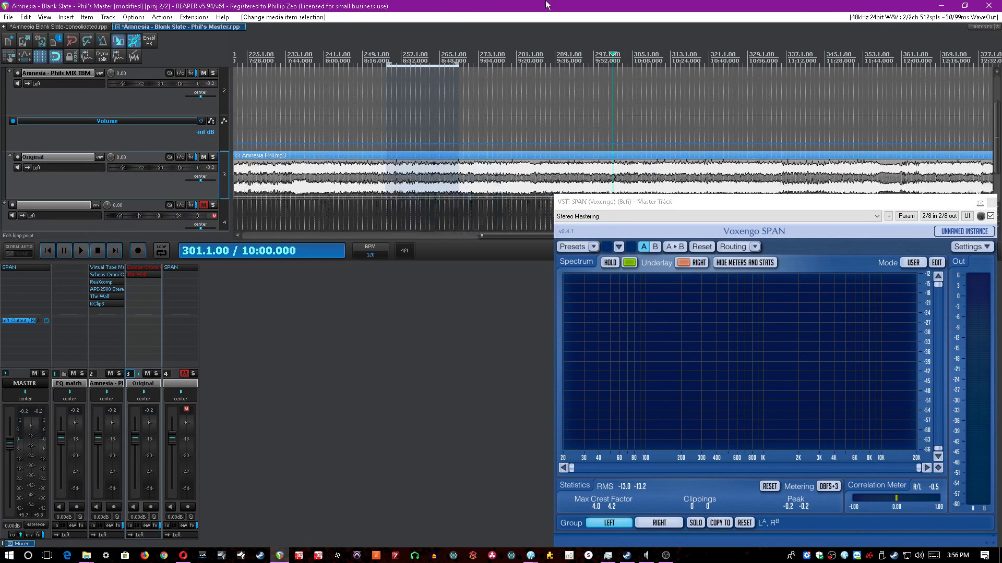
scroll(527, 89, down, 1)
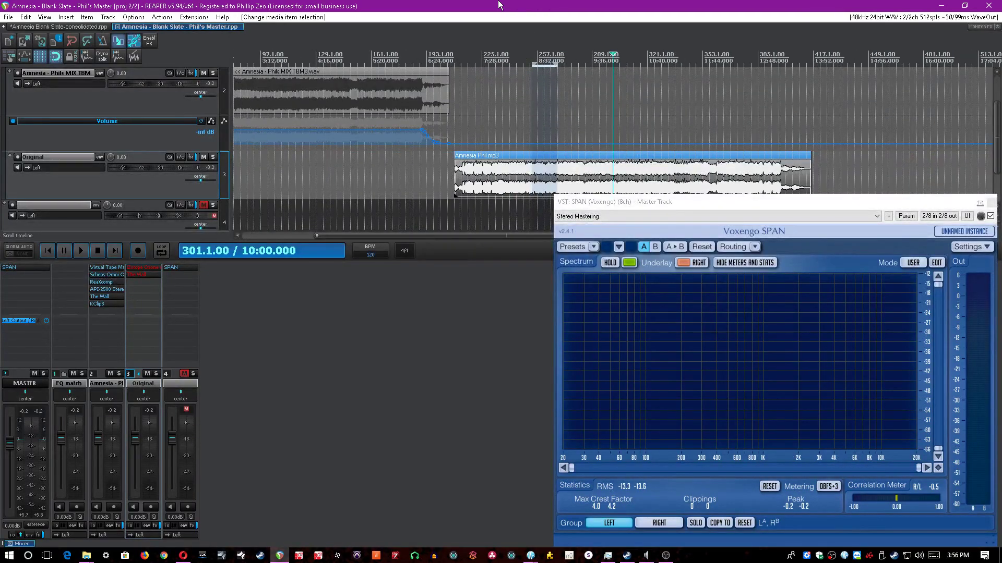
Switch to the Amnesia Blank Slate-consolidated project and close all of its floating plugin windows.
click(52, 27)
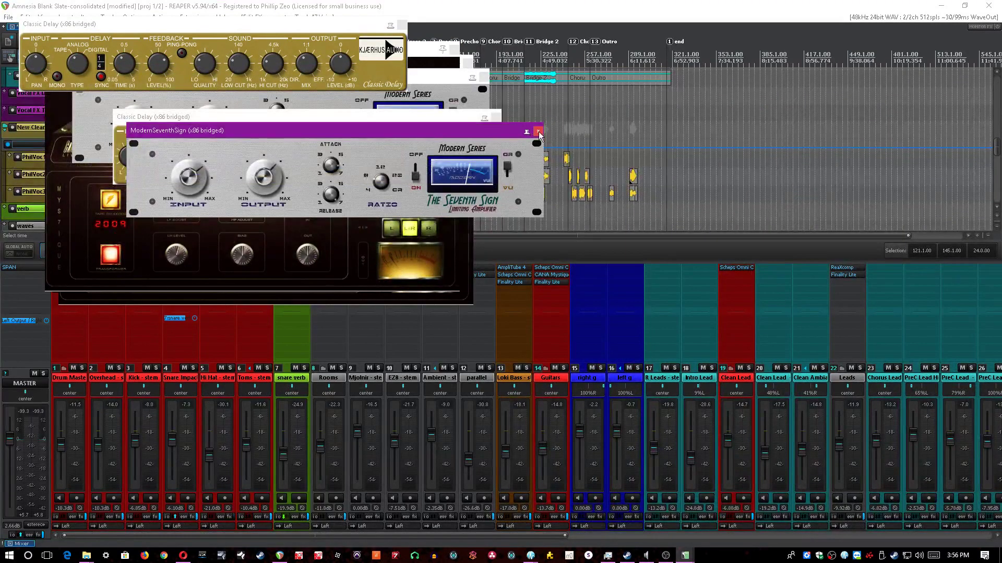
click(539, 131)
click(496, 117)
click(483, 77)
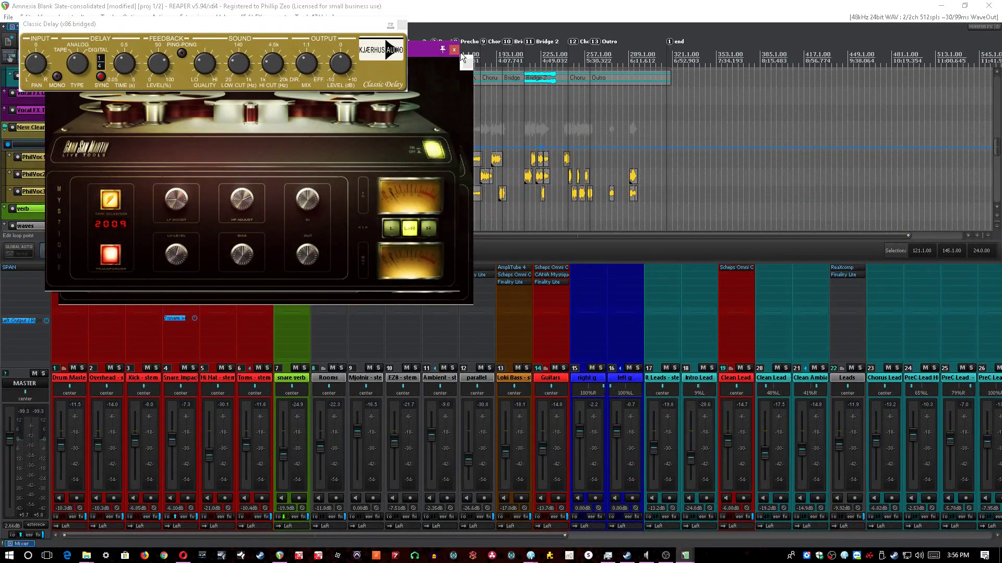
click(454, 50)
click(402, 24)
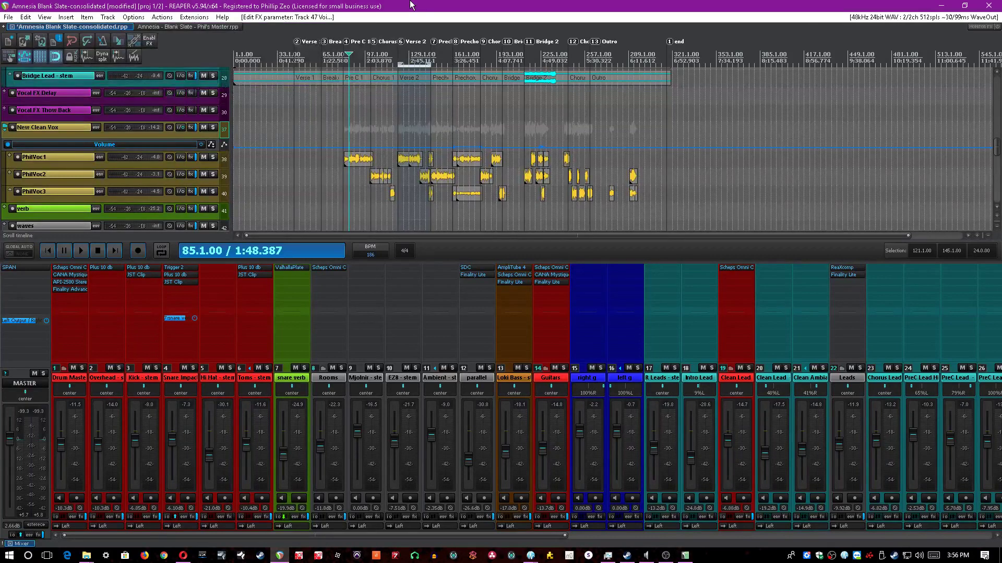
Save the consolidated project and return to the start of its timeline.
key(ctrl+s)
click(47, 252)
scroll(408, 151, up, 3)
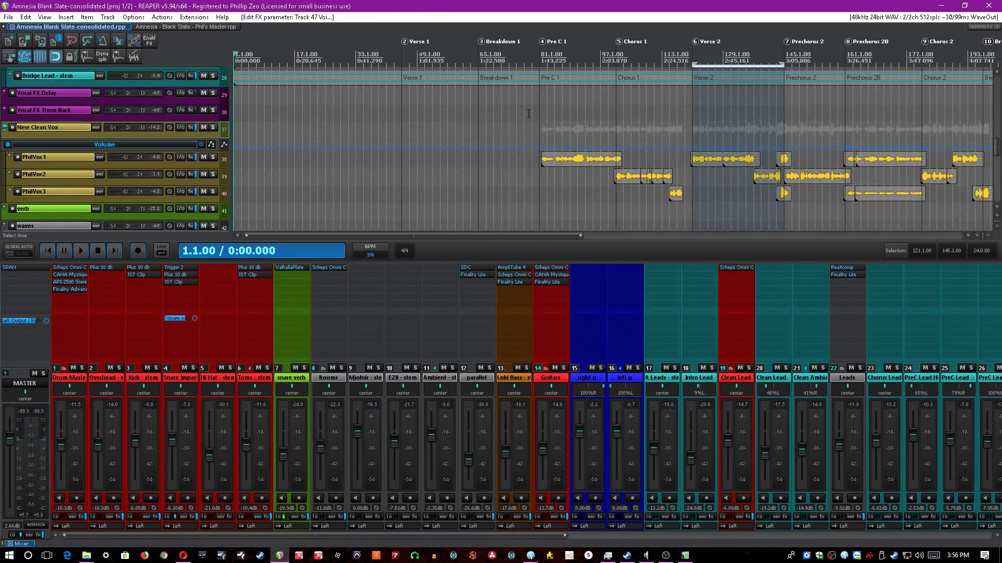
Play the full mix from shortly before the Pre C 1 marker.
click(528, 113)
key(space)
scroll(574, 115, up, 3)
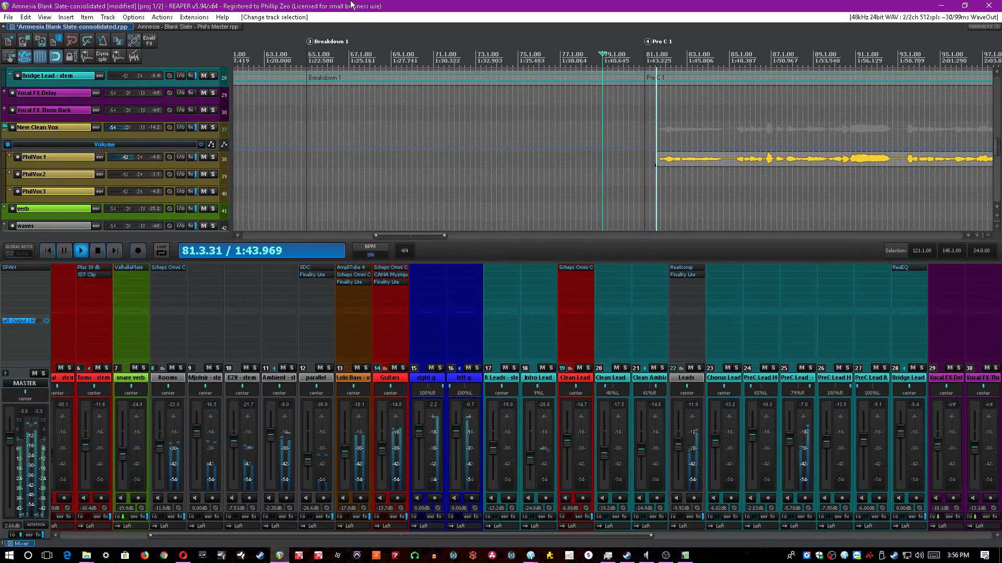
key(minus)
key(minus)
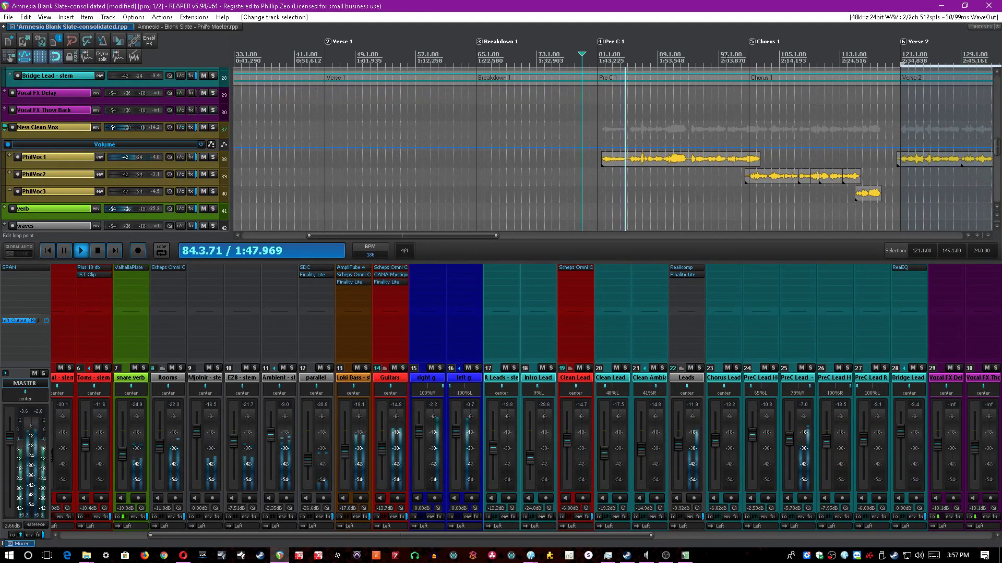
Play the full mix from just before the Chorus 1 marker and again from shortly before Verse 2.
click(728, 57)
scroll(734, 57, up, 1)
scroll(734, 57, up, 4)
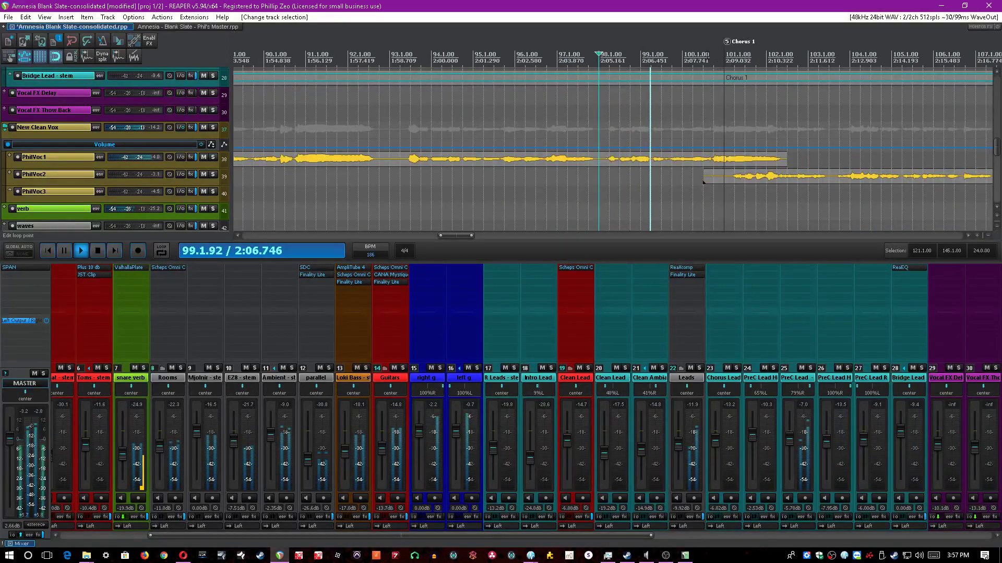
scroll(709, 59, down, 3)
key(equal)
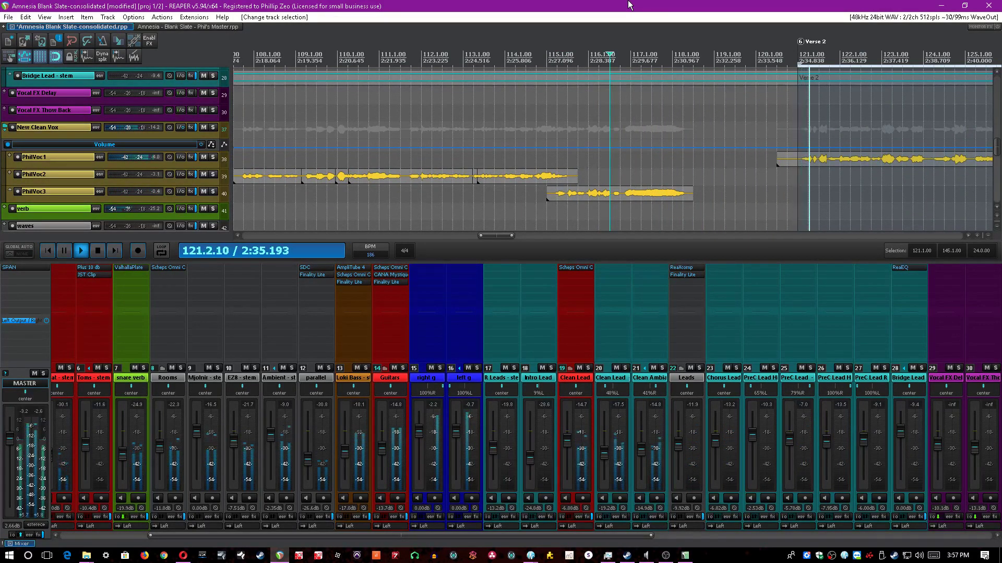
Stop playback, return to the start of the timeline and save the project.
key(space)
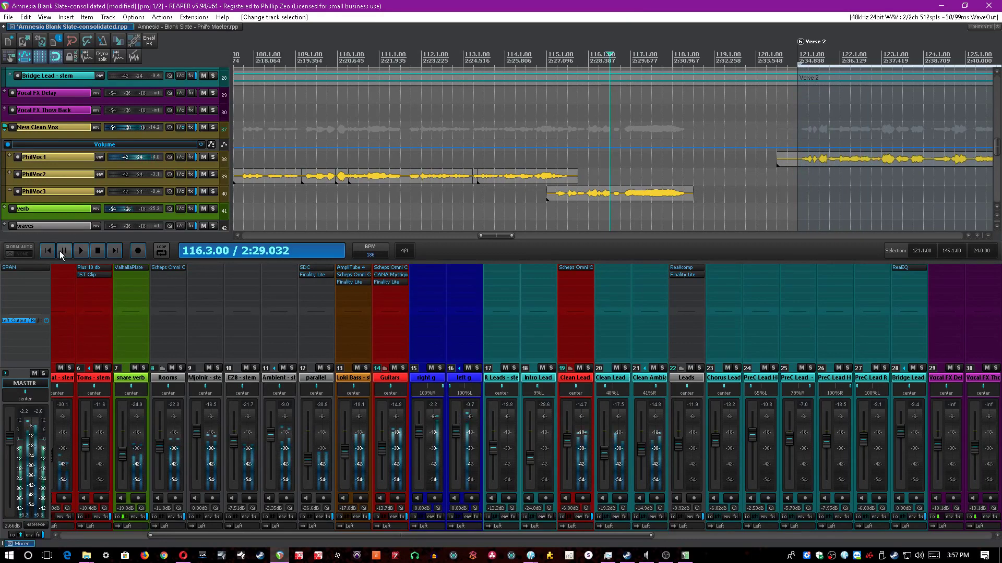
key(Home)
key(ctrl+s)
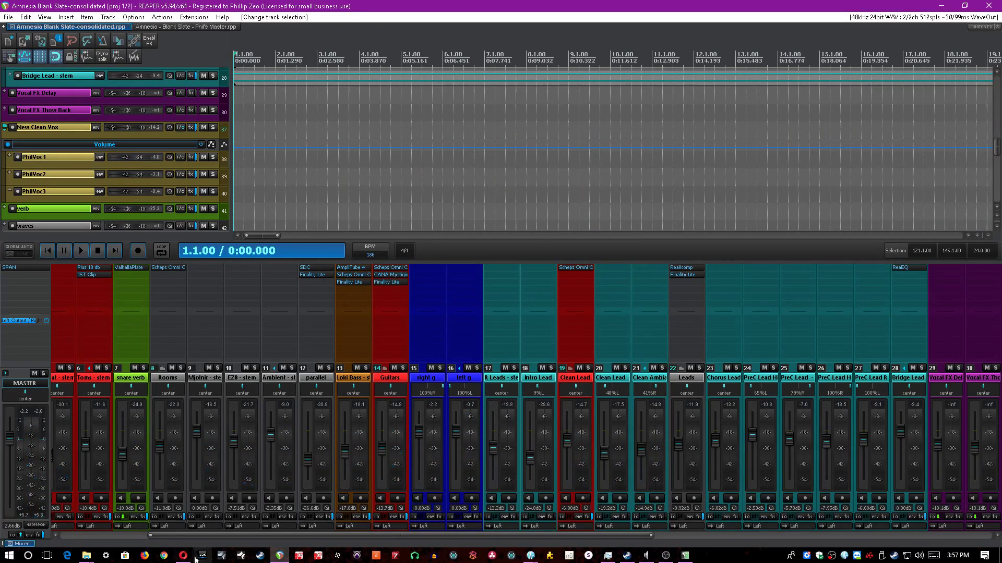
Find the Drum Master Track in the mixer and solo it.
drag(199, 536, 110, 537)
click(72, 373)
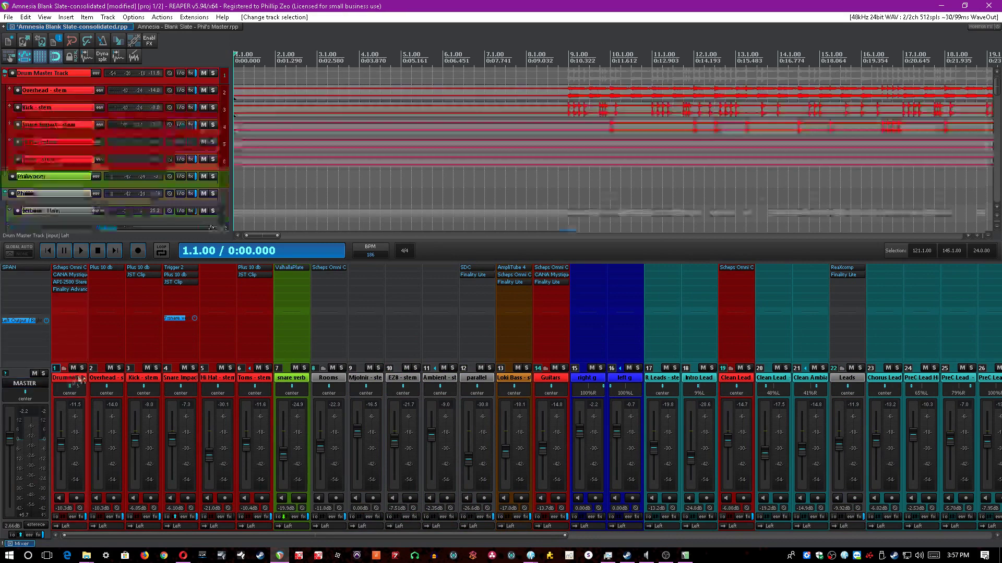
click(82, 368)
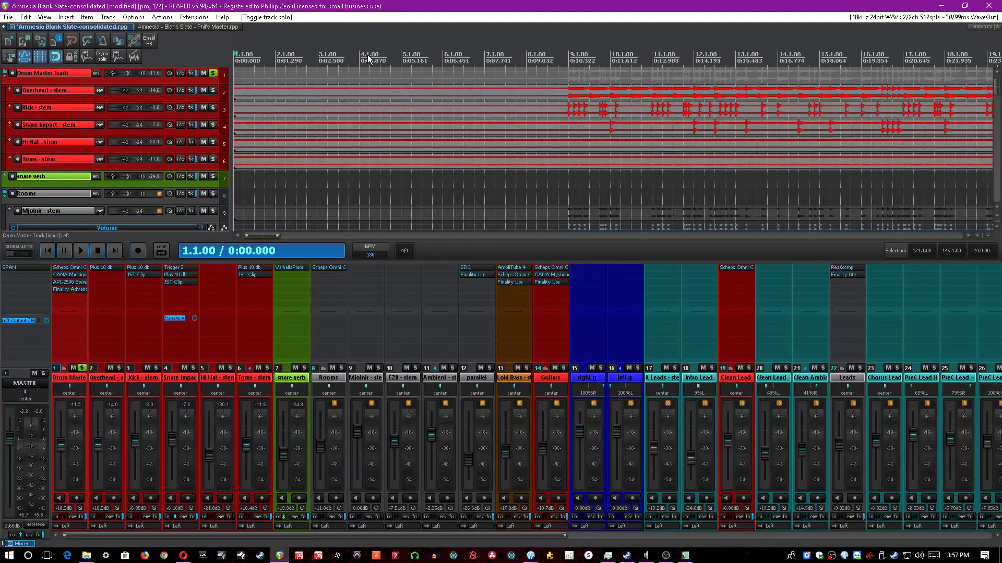
Save the project and play the soloed drums from bar 8.
scroll(368, 58, down, 2)
key(ctrl+s)
scroll(380, 77, up, 2)
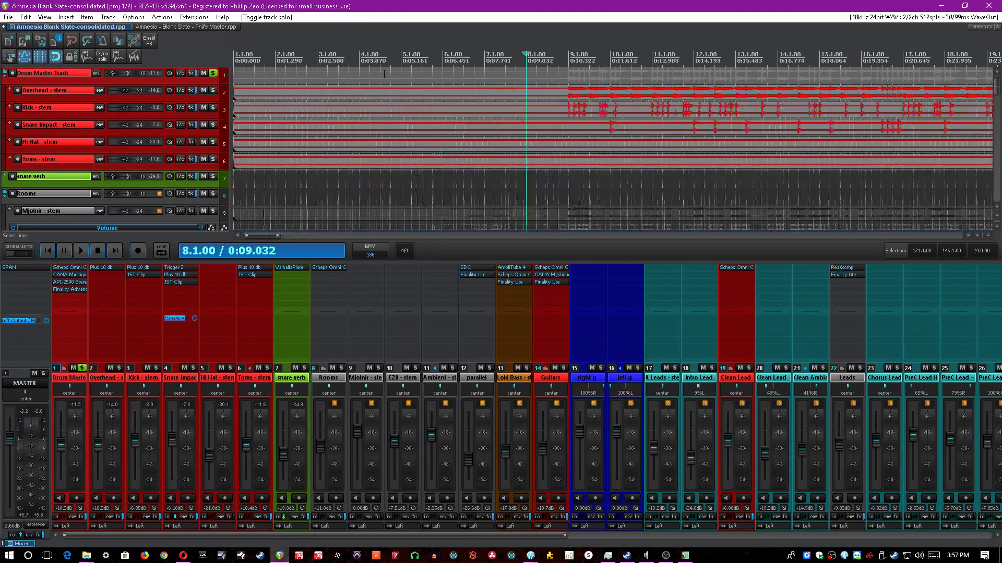
key(space)
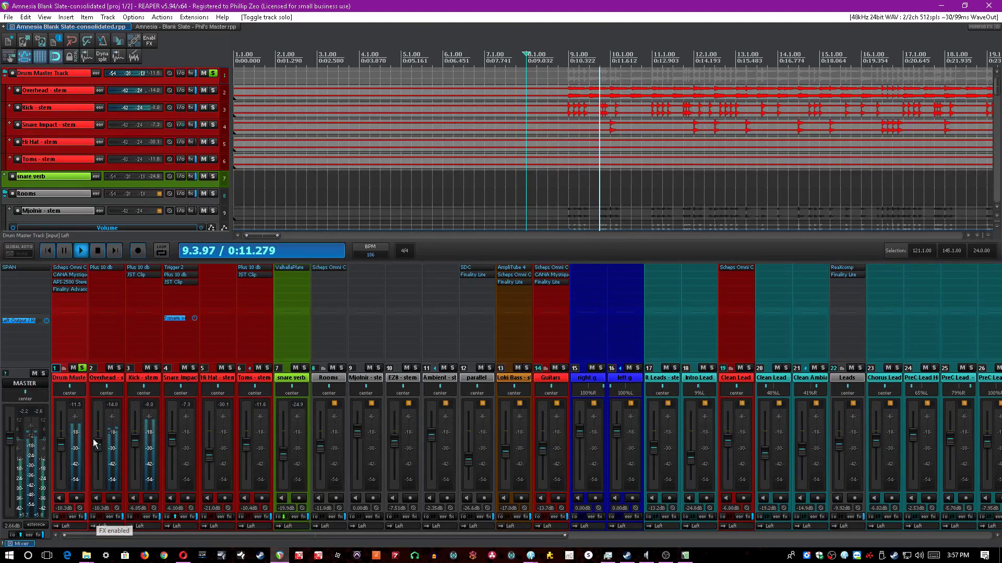
Bypass the effects on all the drum tracks together during playback, re-enable them to compare and stop playback.
click(266, 379)
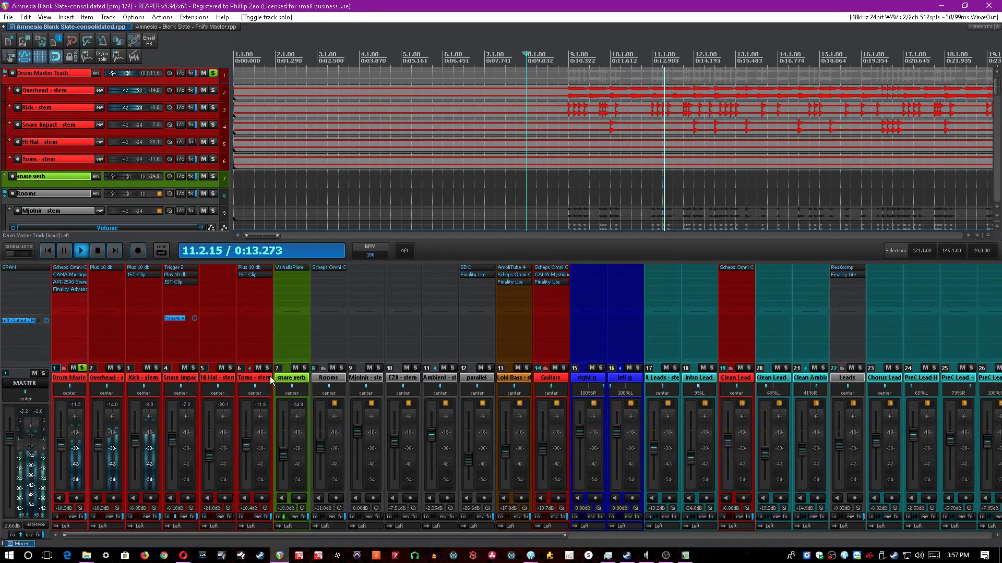
click(271, 518)
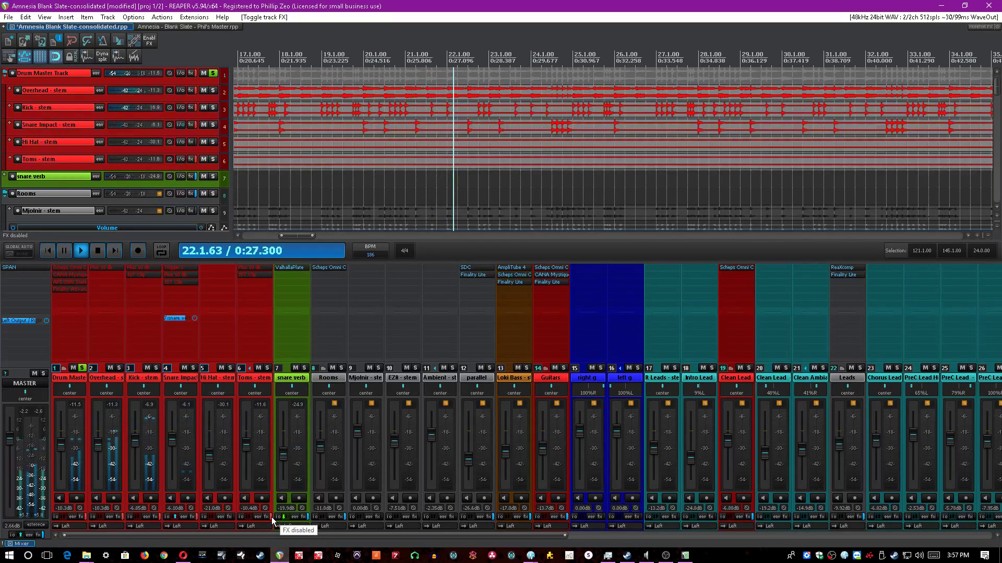
click(271, 517)
click(113, 379)
key(space)
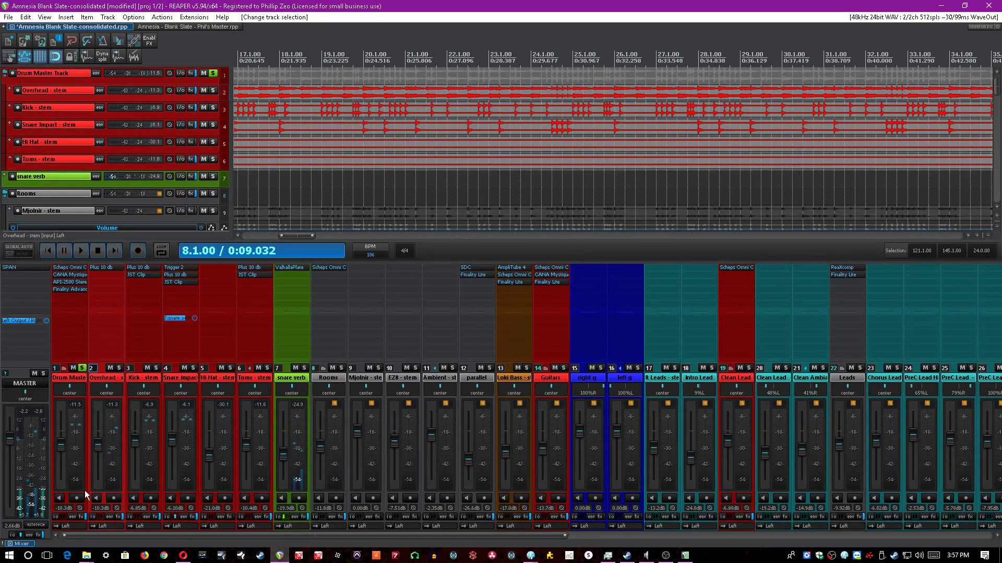
Bypass the Drum Master Track's effects and solo the Overhead stem.
click(86, 517)
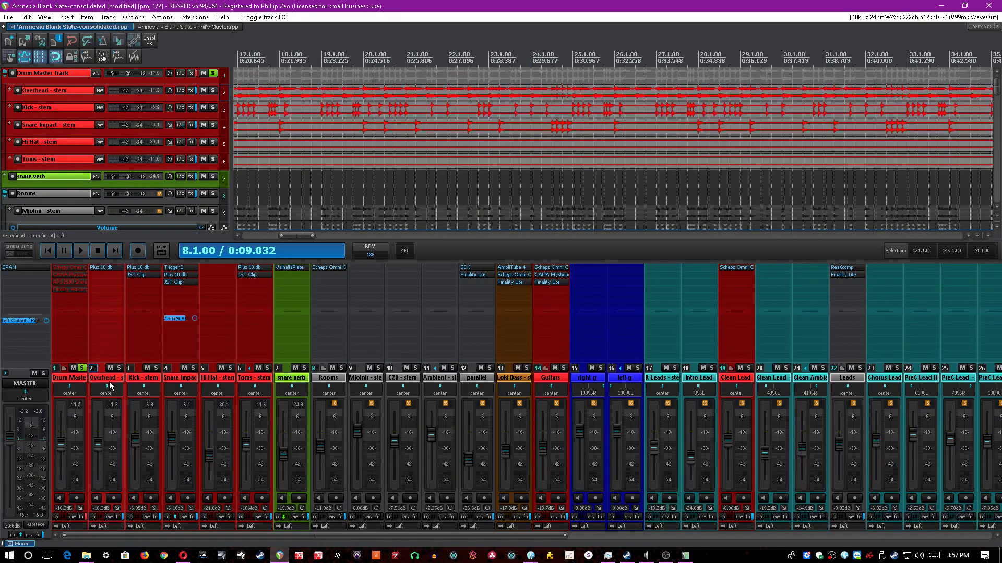
click(119, 368)
Open the Overhead stem's Plus 10 db plugin clear of the drum channels and play the soloed overheads.
click(111, 268)
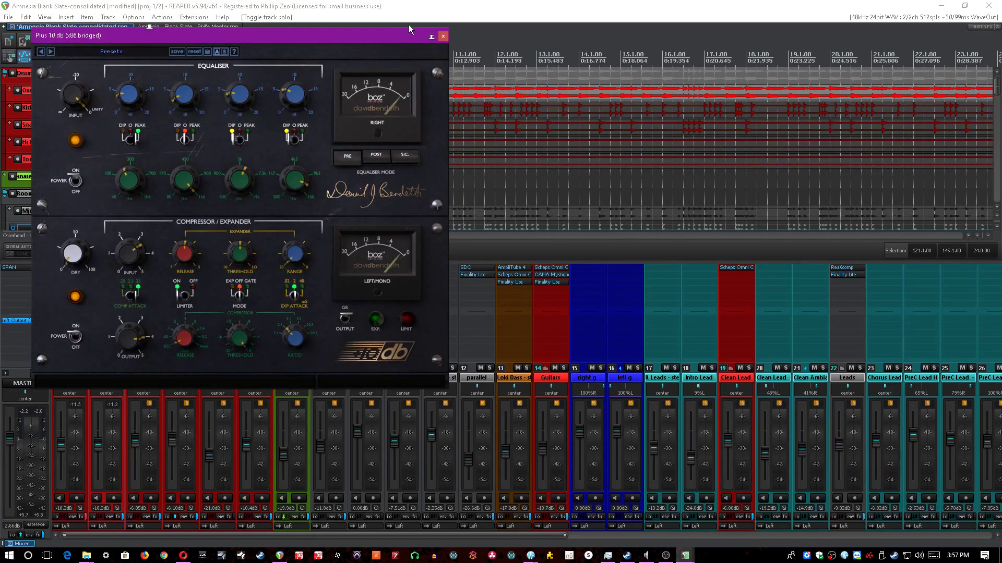
drag(419, 36, 858, 139)
key(space)
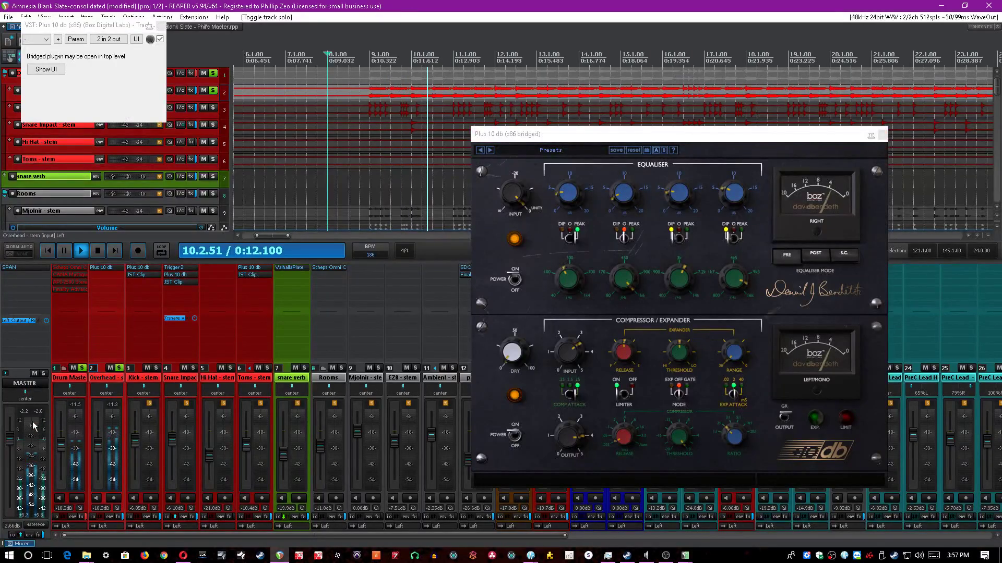
click(11, 443)
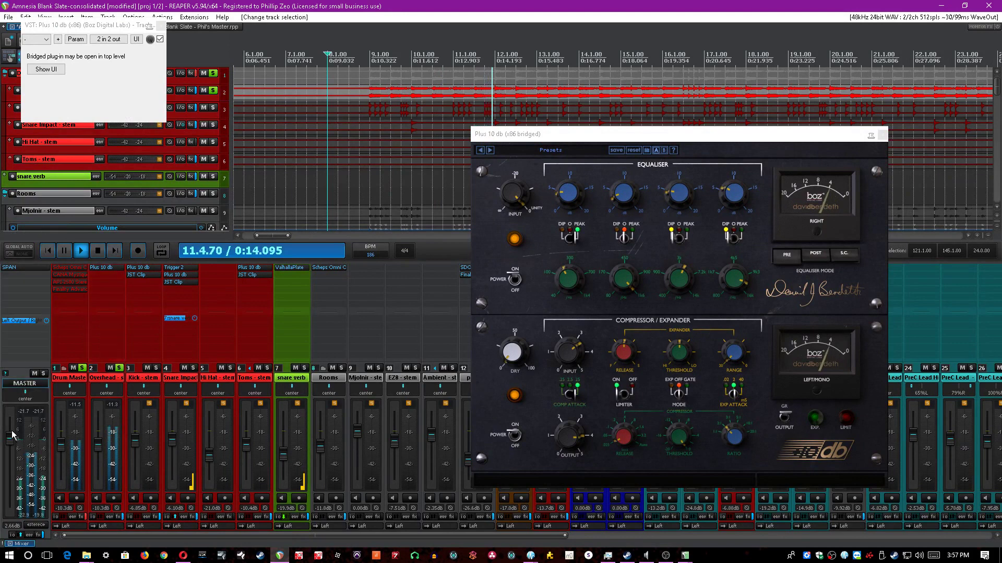
click(12, 442)
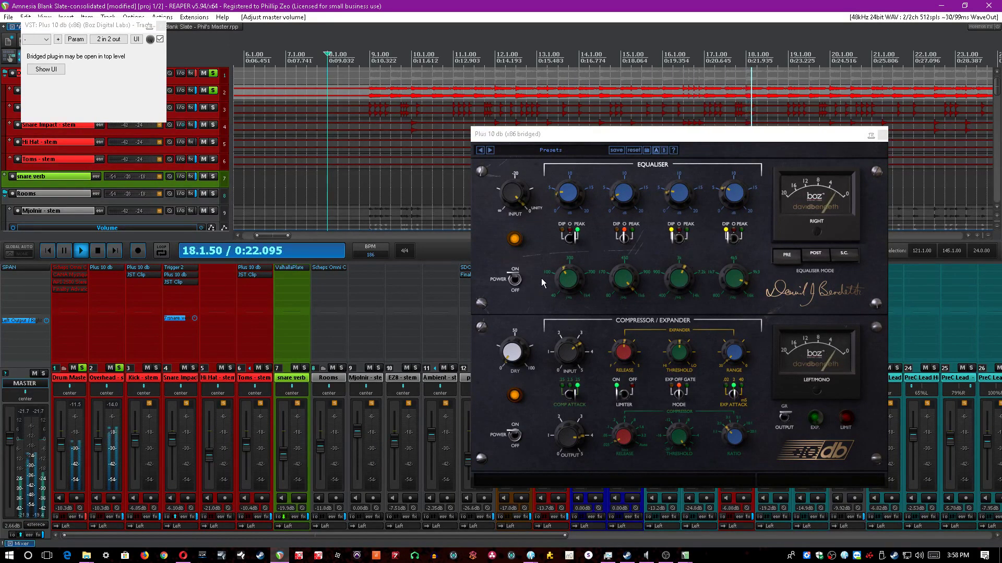
Switch the Plus 10 db Compressor/Expander section off and back on during playback to compare, saving the project in each state.
click(513, 437)
click(560, 5)
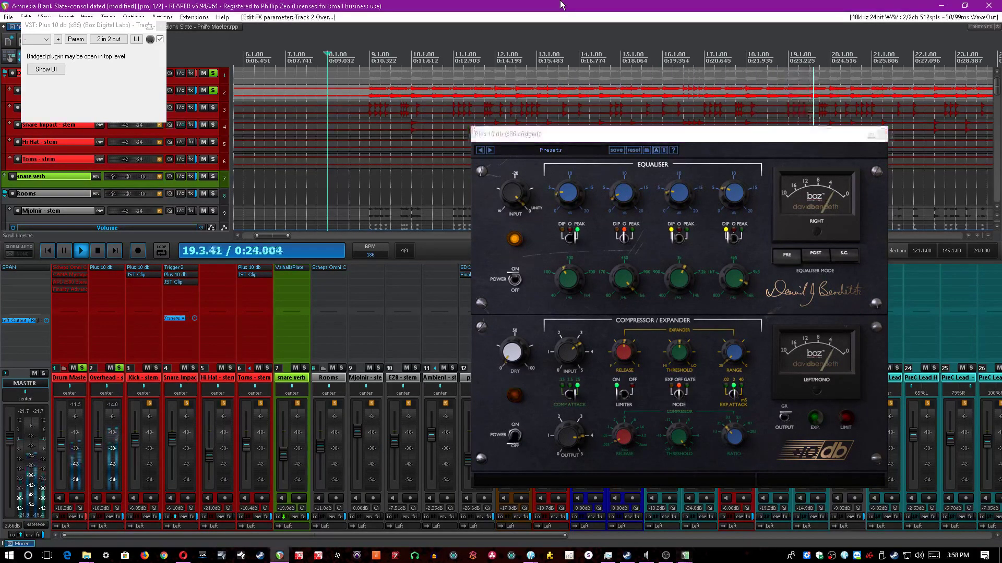
key(ctrl+s)
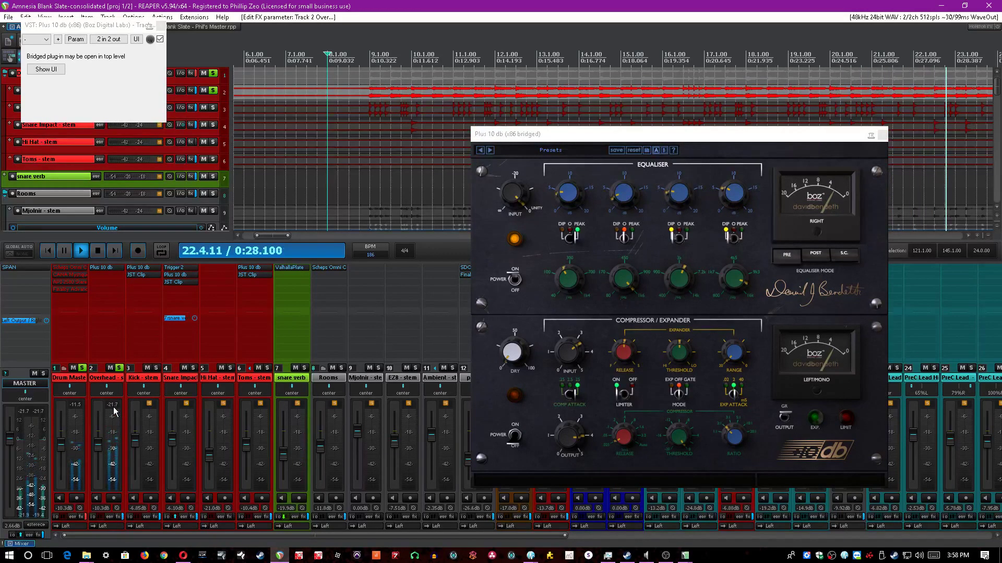
scroll(401, 3, down, 4)
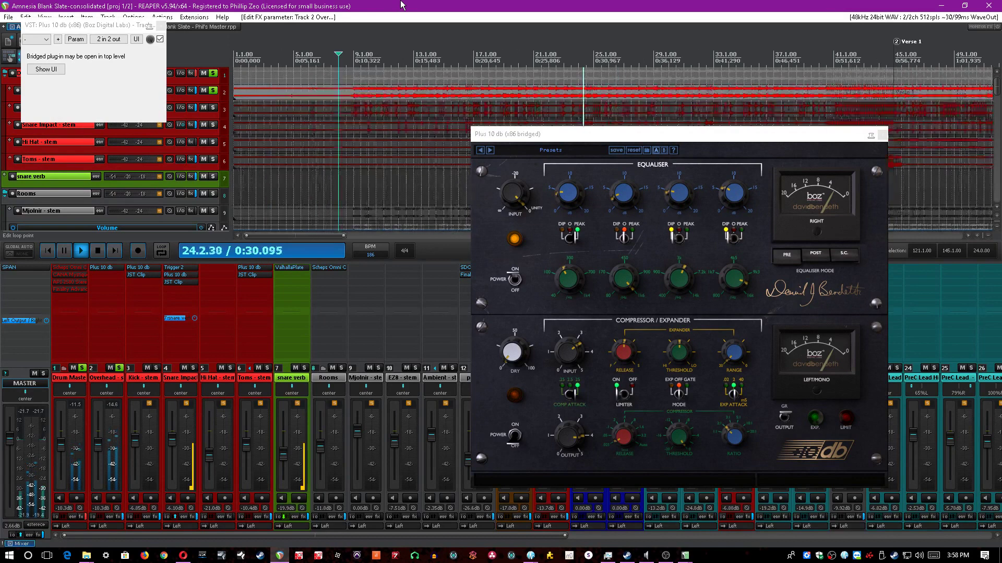
click(514, 436)
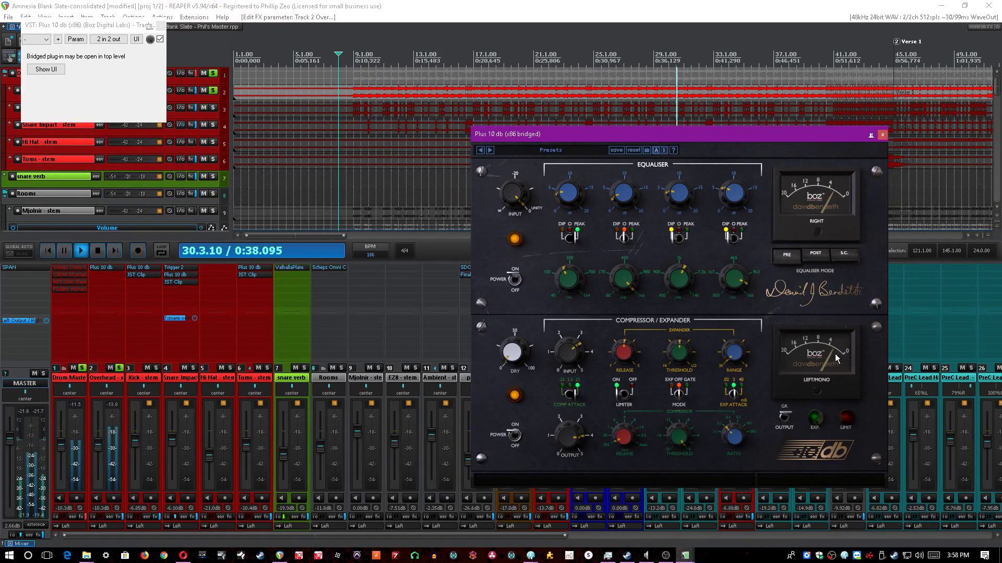
click(510, 4)
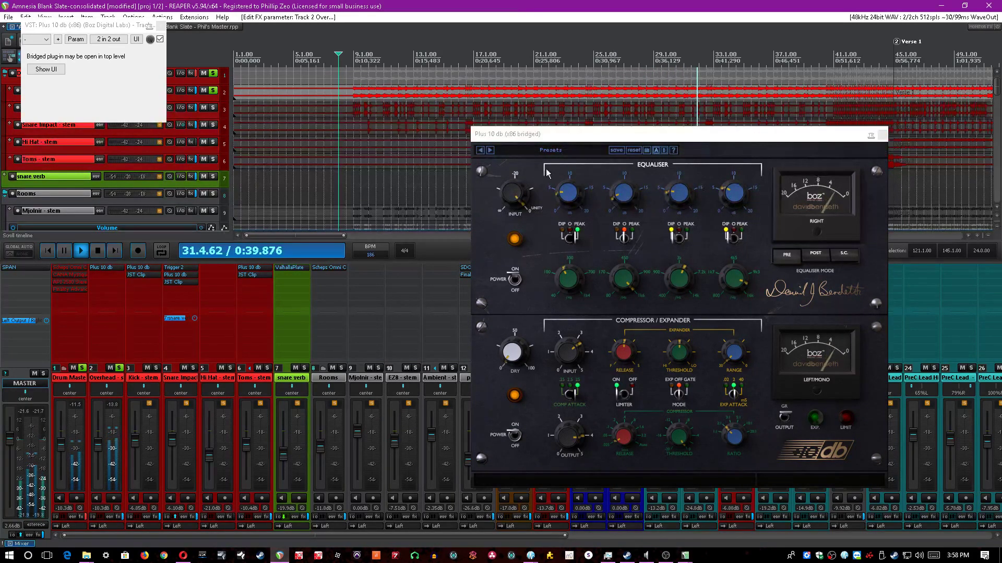
key(ctrl+s)
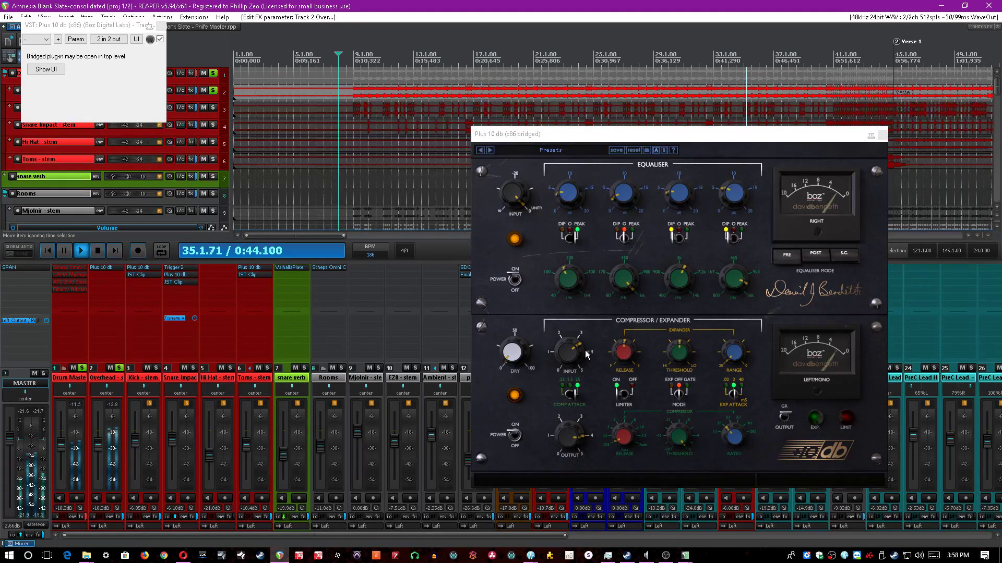
Examine the compressor's ratio and attack and the mode and frequency of EQ band 1 in Plus 10 db.
click(733, 438)
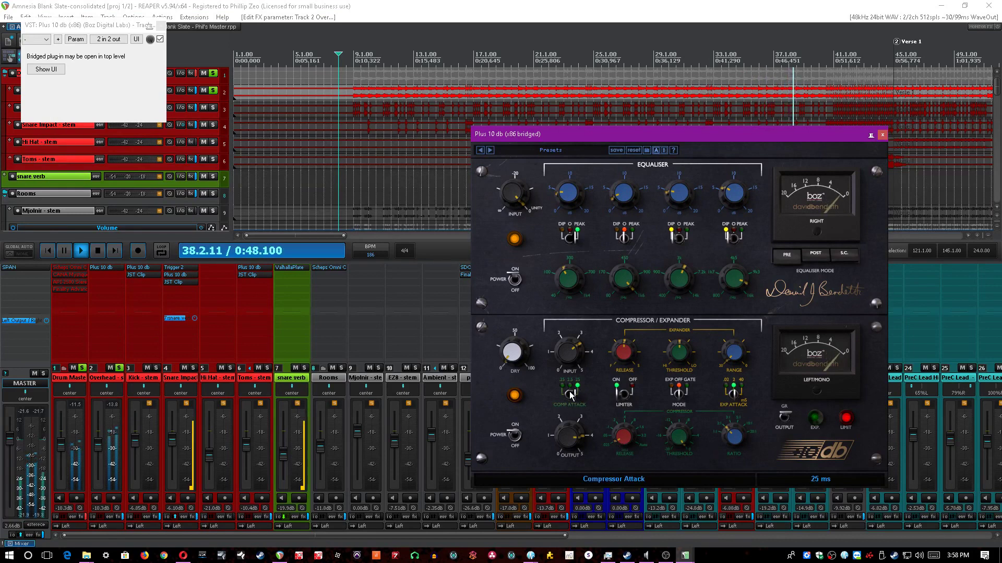
click(552, 5)
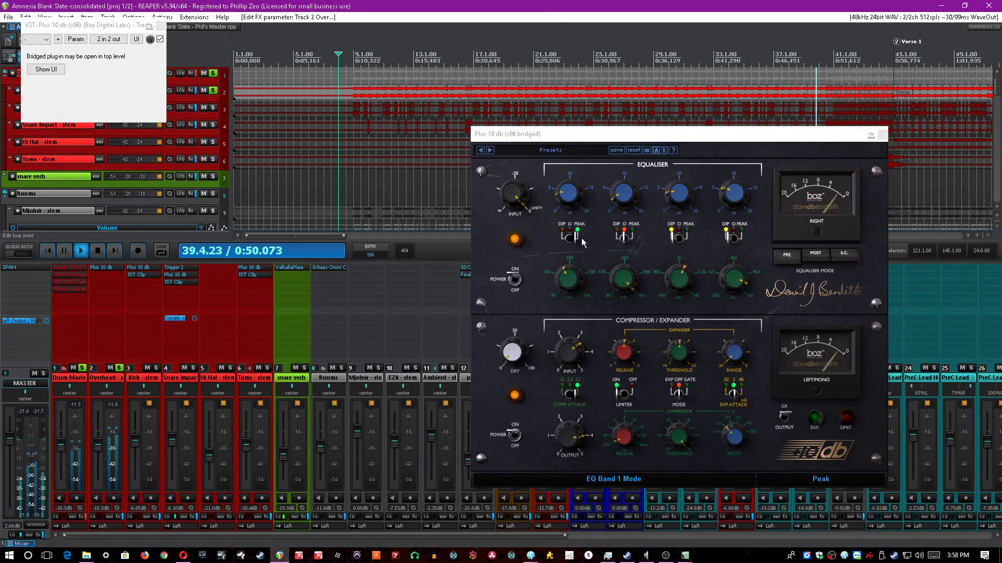
click(563, 284)
click(412, 5)
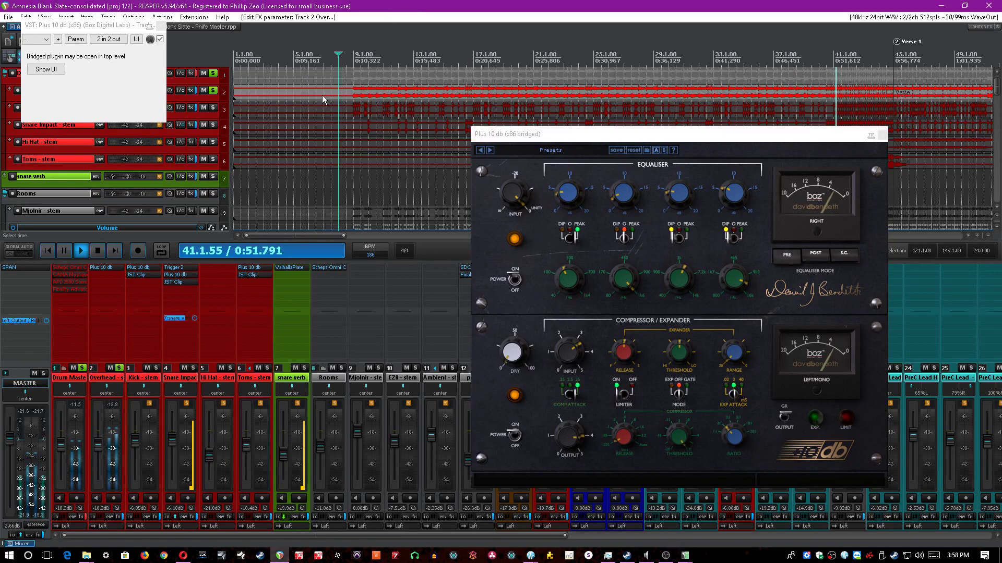
Move playback of the soloed overheads to just after the Verse 1 marker.
key(minus)
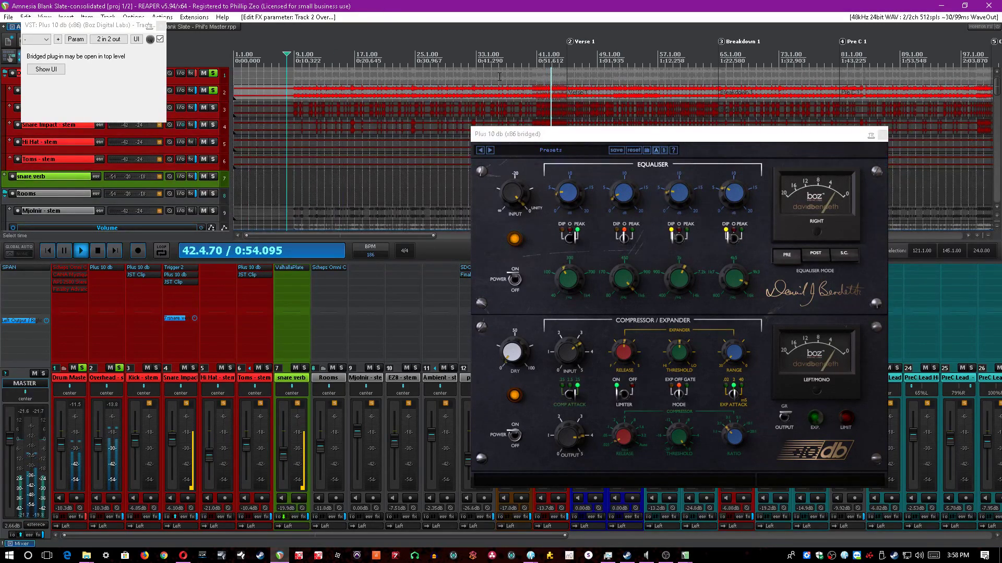
click(576, 97)
key(equal)
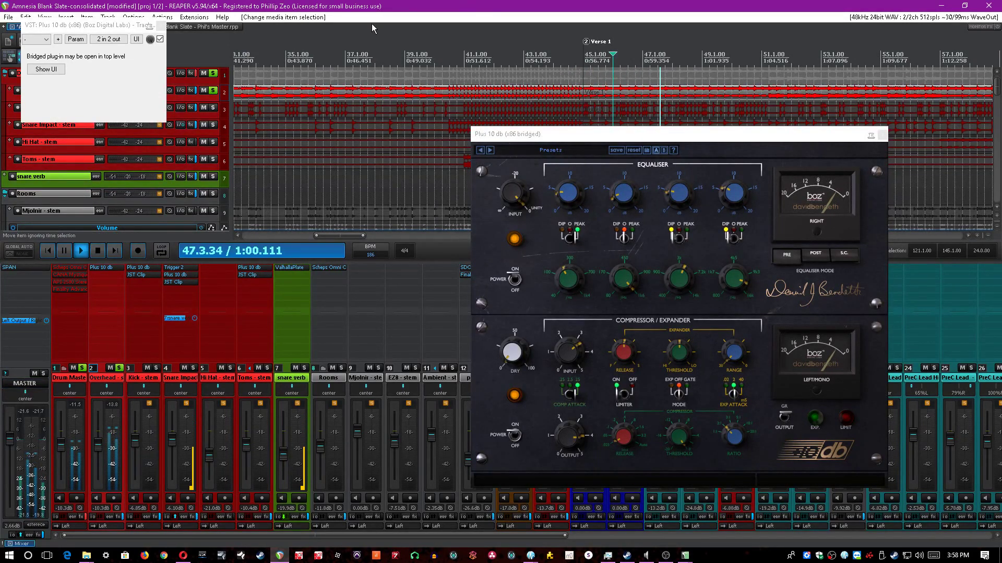
Close the Overhead stem's effect host window, keeping the Plus 10 db interface open, and save the project.
click(160, 27)
key(ctrl+s)
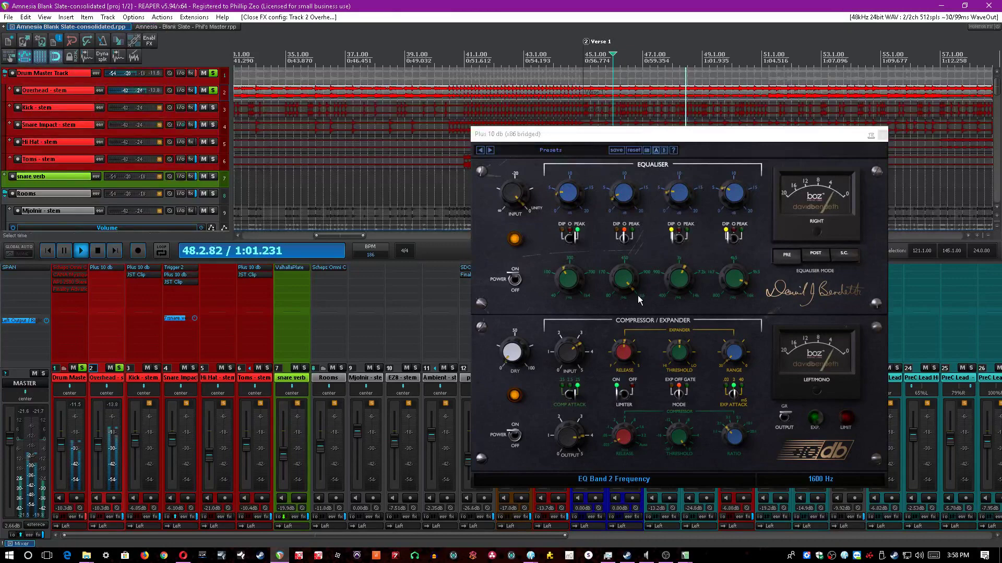
Set EQ band 4 to Peak in Plus 10 db and replay the overheads from midway between Verse 1 and Breakdown 1.
click(680, 288)
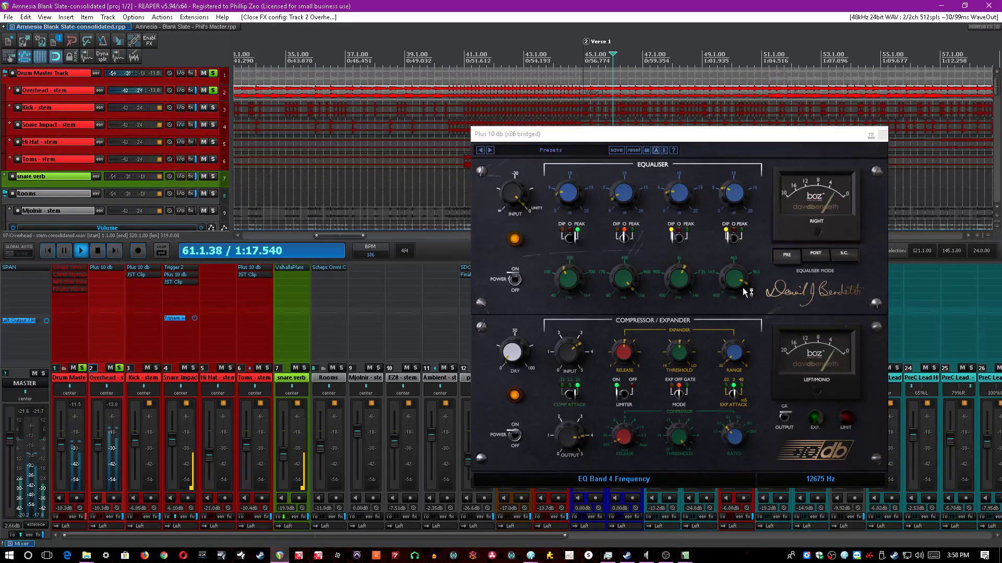
click(729, 242)
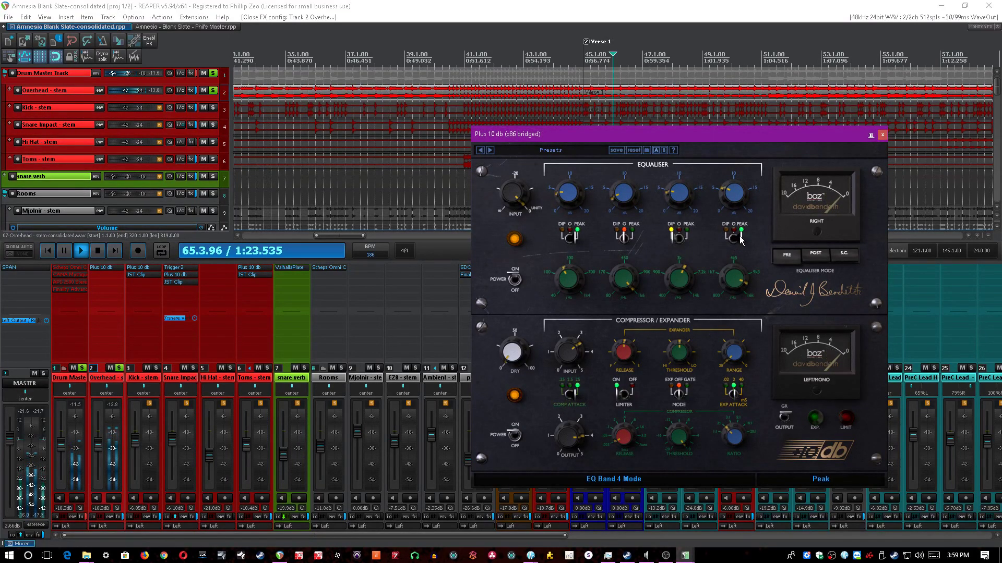
scroll(626, 73, down, 4)
click(633, 64)
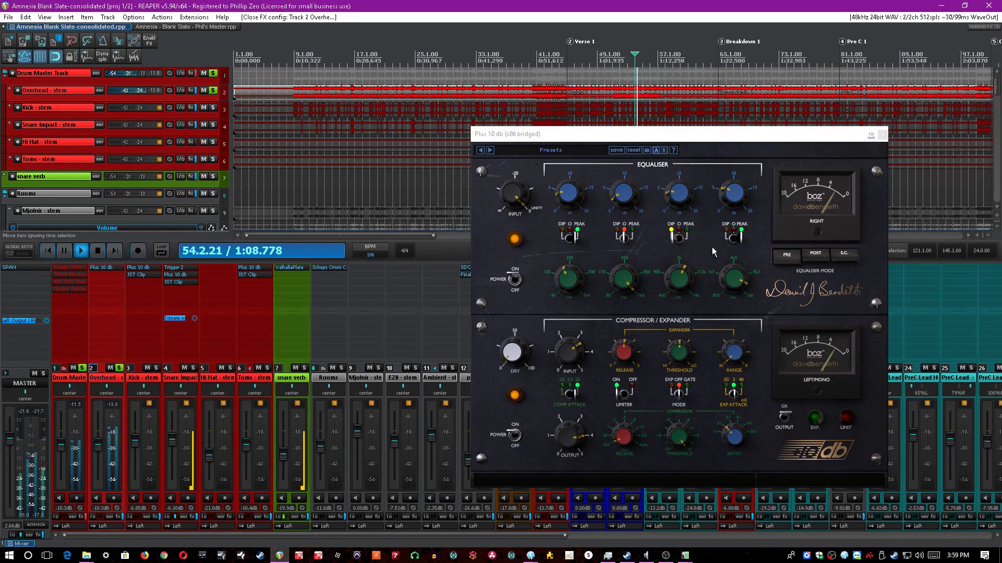
click(738, 238)
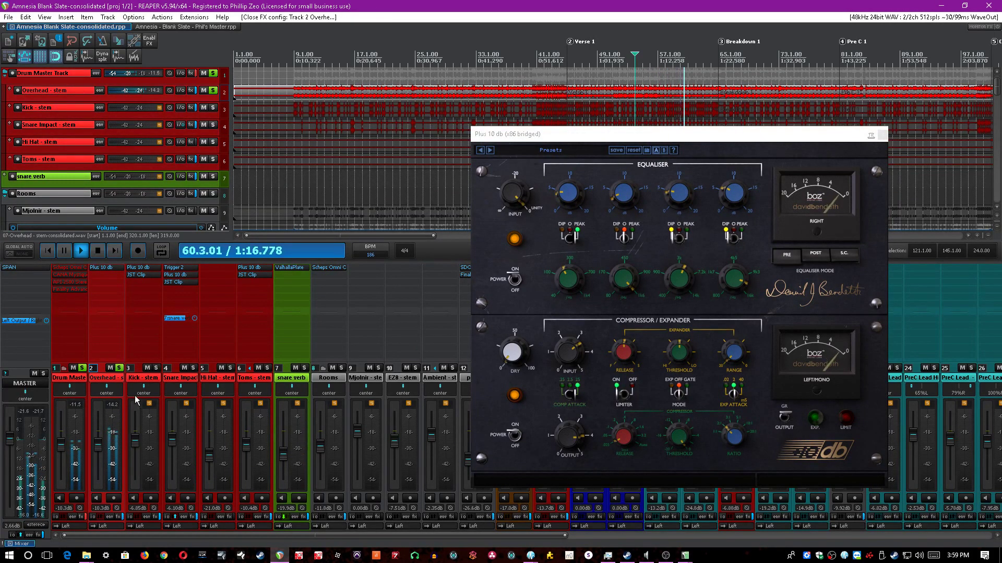
Open the SPAN analyzer on the master track and set EQ band 4 of Plus 10 db back to Dip to compare the spectrum.
click(20, 268)
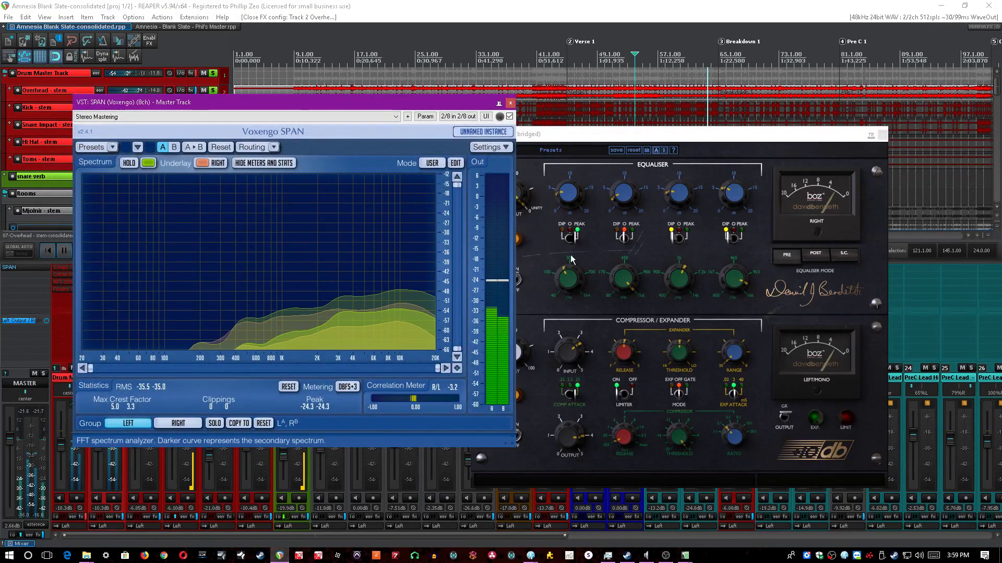
click(733, 238)
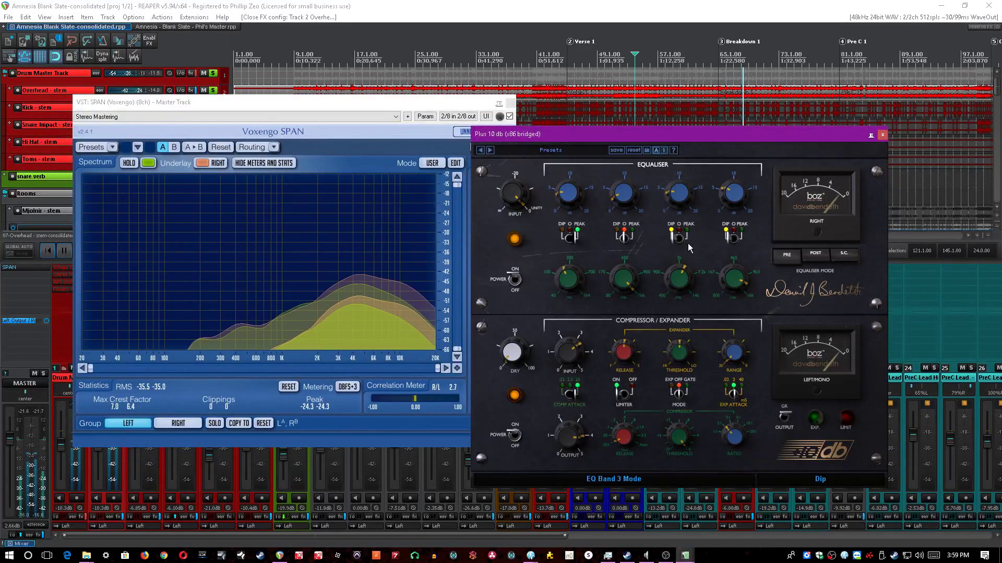
click(331, 4)
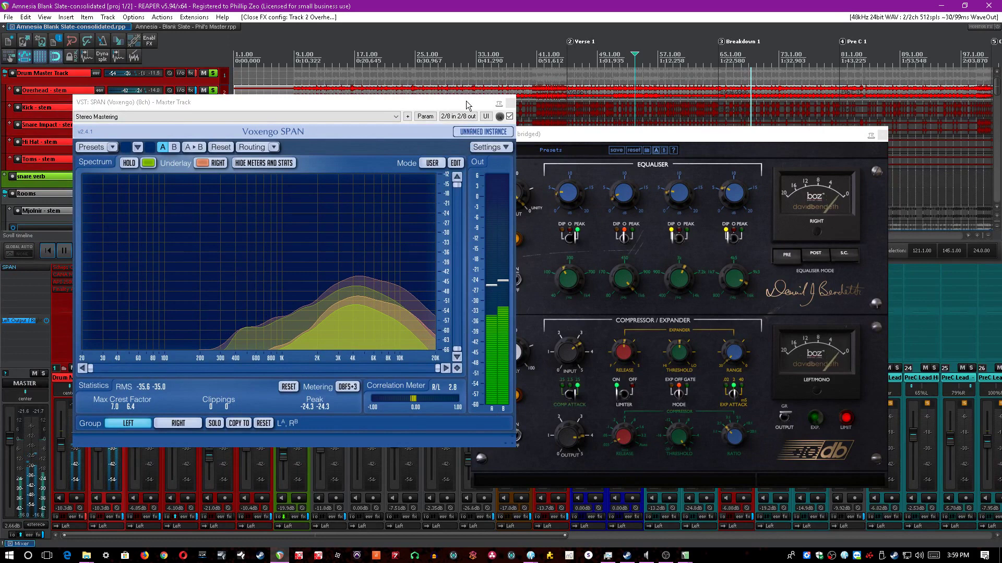
Close the SPAN analyzer on the master track and save the project.
drag(465, 101, 442, 107)
click(419, 4)
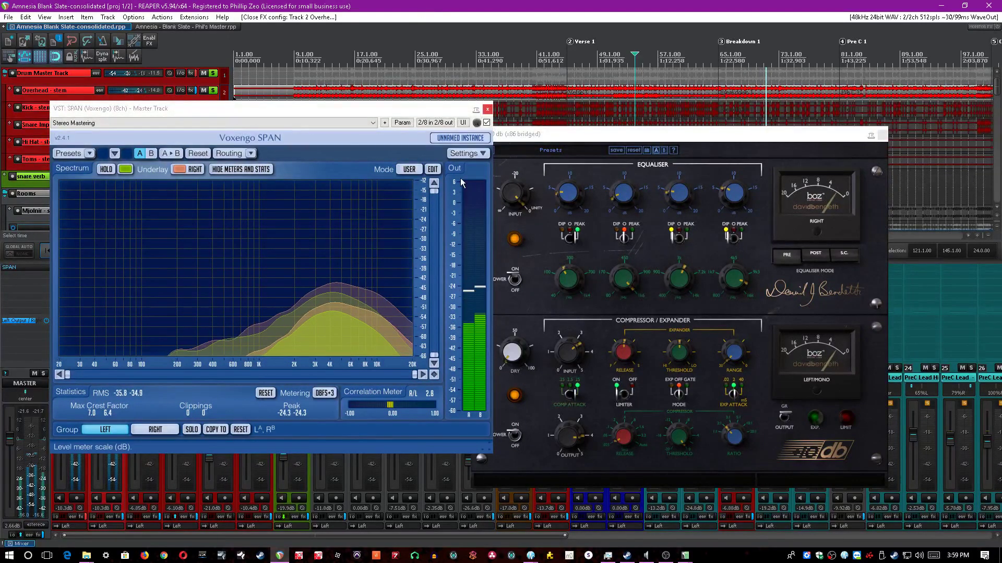
click(487, 108)
key(ctrl+s)
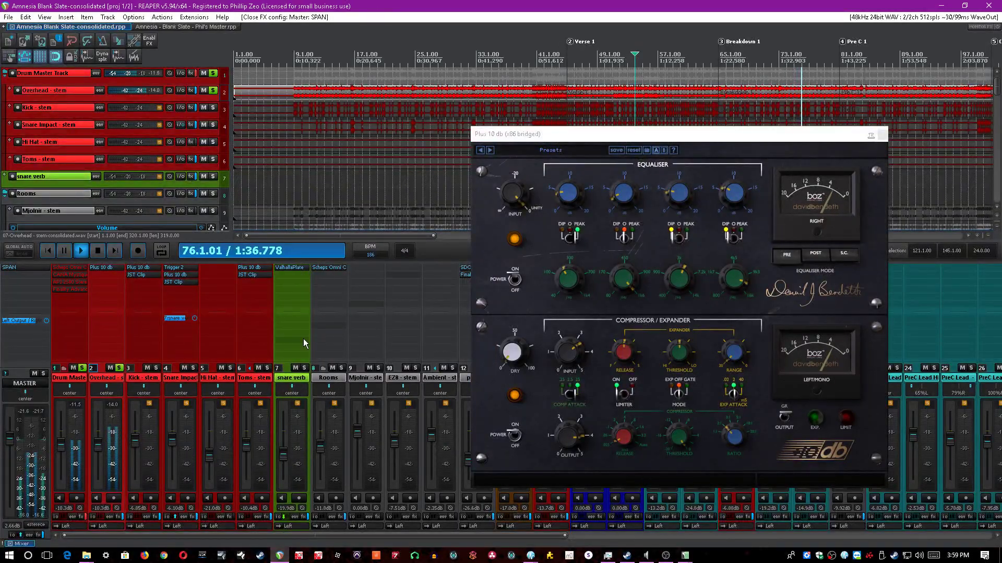
Switch the solo from the Overhead stem to the Kick stem and replace the open Plus 10 db interface with the Kick's.
click(119, 368)
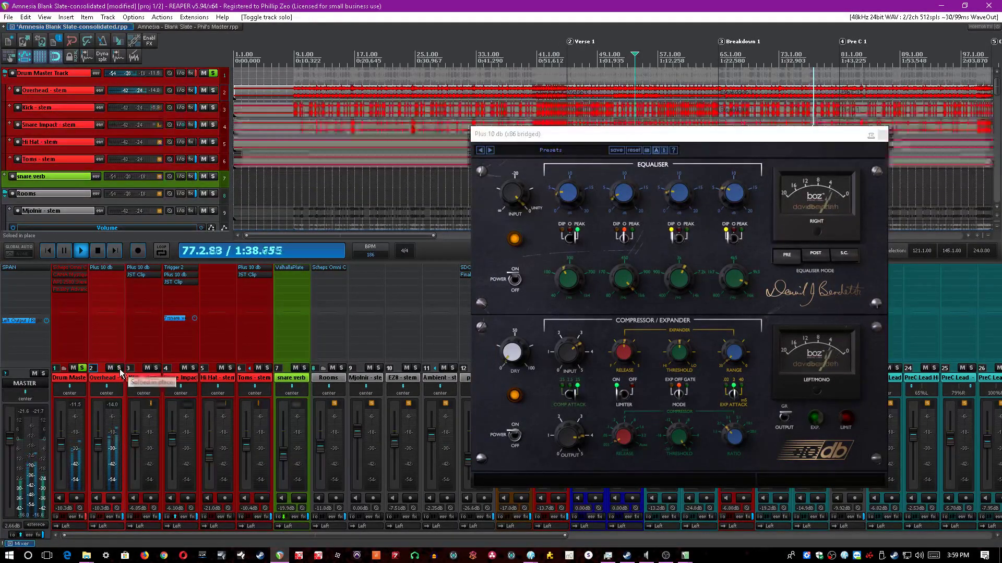
click(156, 367)
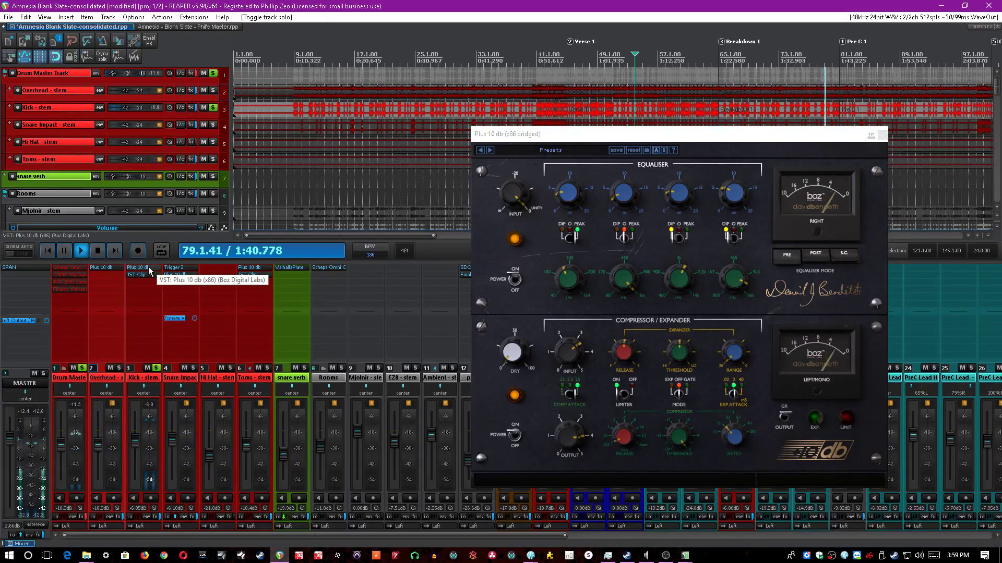
click(882, 134)
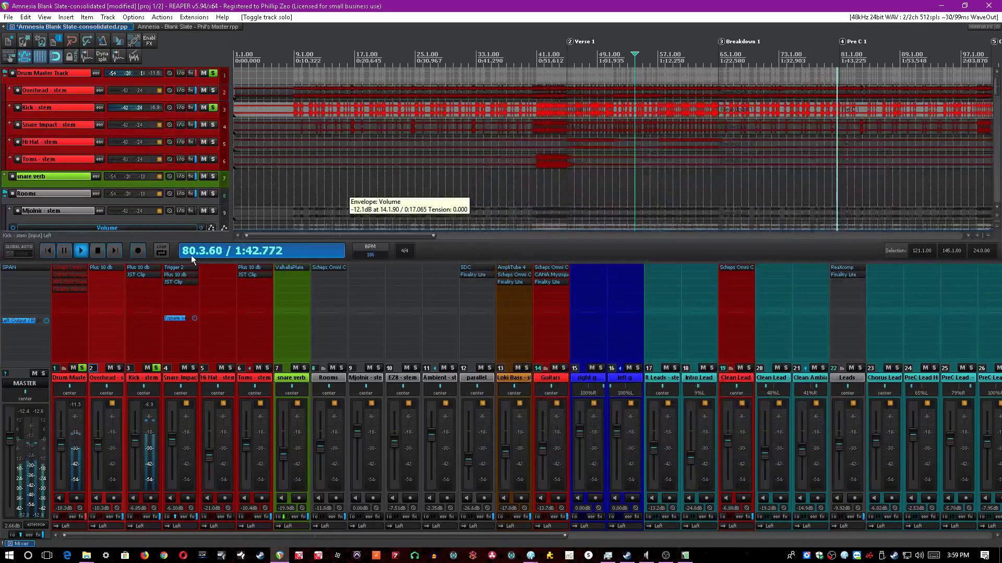
click(139, 267)
drag(321, 46, 746, 129)
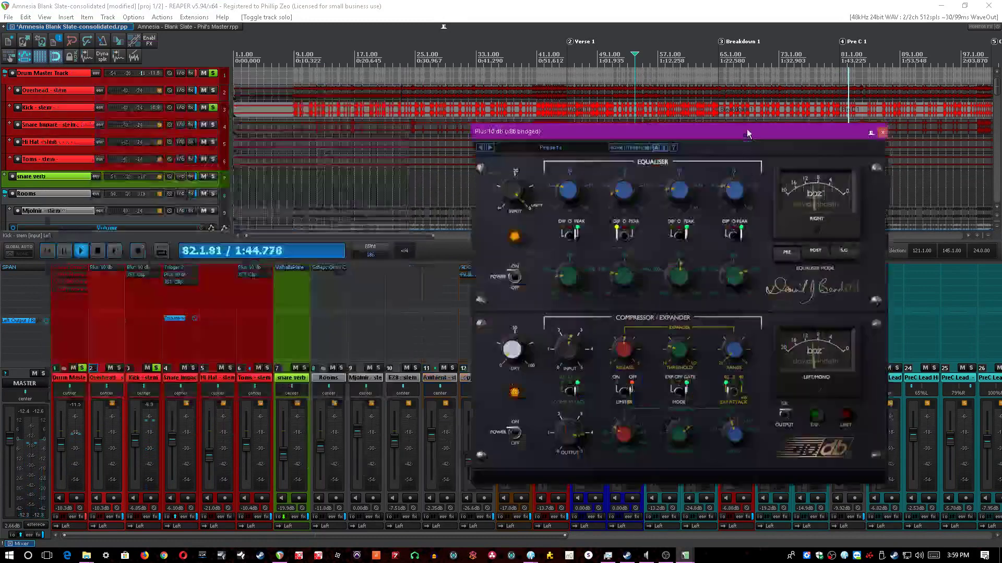
Switch off the Kick's Plus 10 db compressor and EQ modules, bypass its JST Clip, and close the effect host window.
click(515, 435)
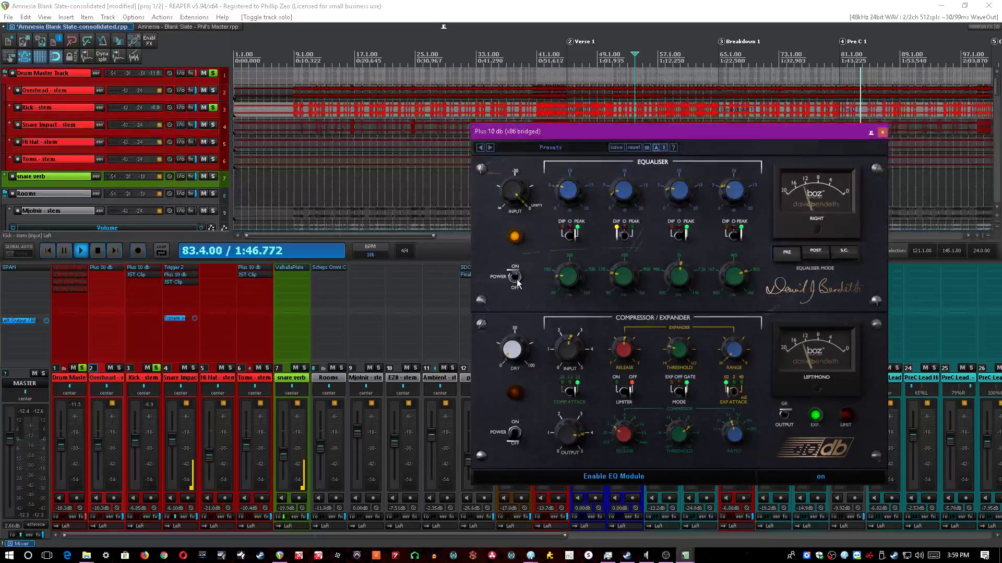
click(516, 278)
click(457, 5)
shift+click(148, 274)
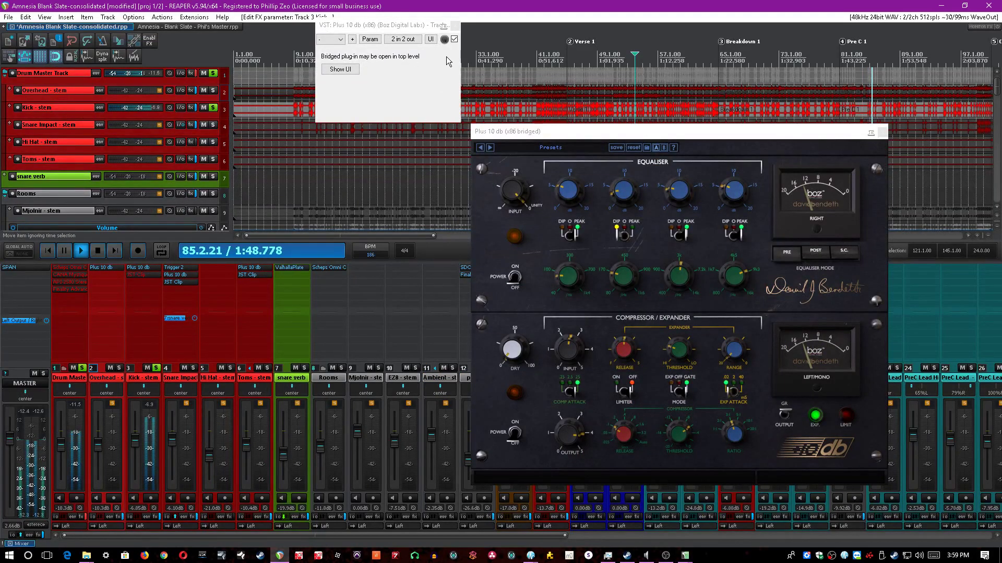
click(455, 27)
Save the project and replay the soloed, unprocessed kick from about bar 40, shortly before the Verse 1 marker.
scroll(412, 141, down, 3)
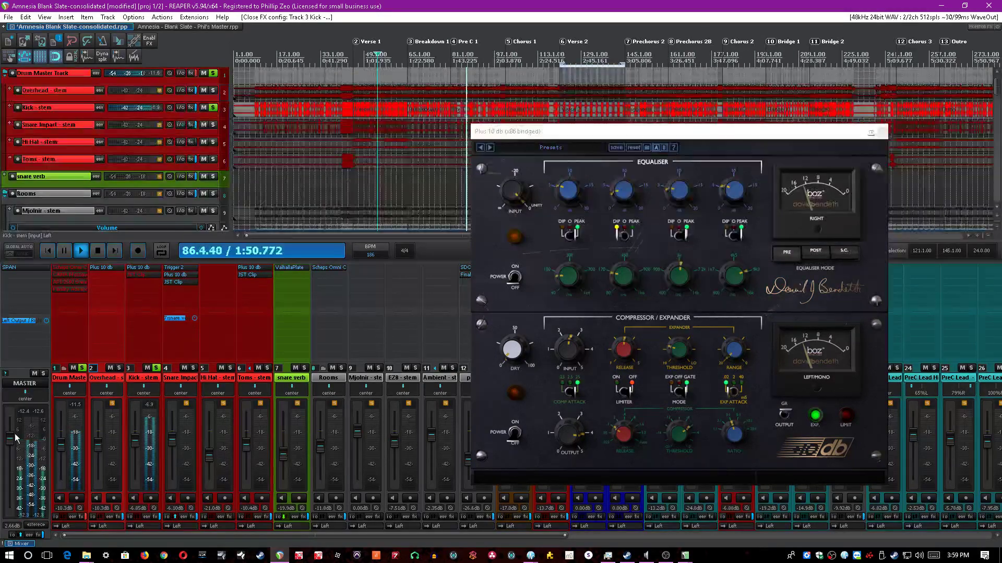
scroll(520, 79, up, 3)
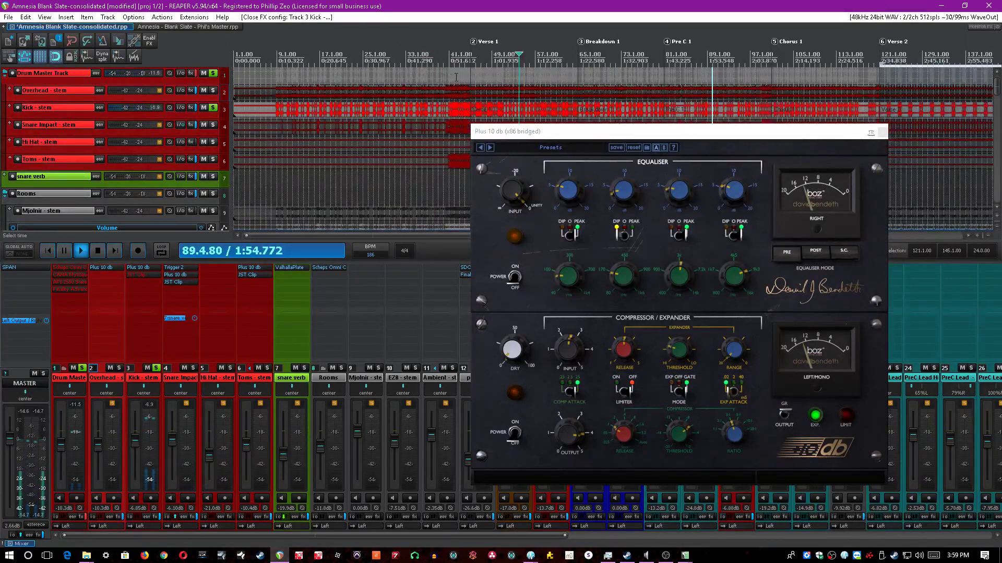
scroll(400, 81, up, 5)
click(613, 78)
drag(666, 132, 741, 184)
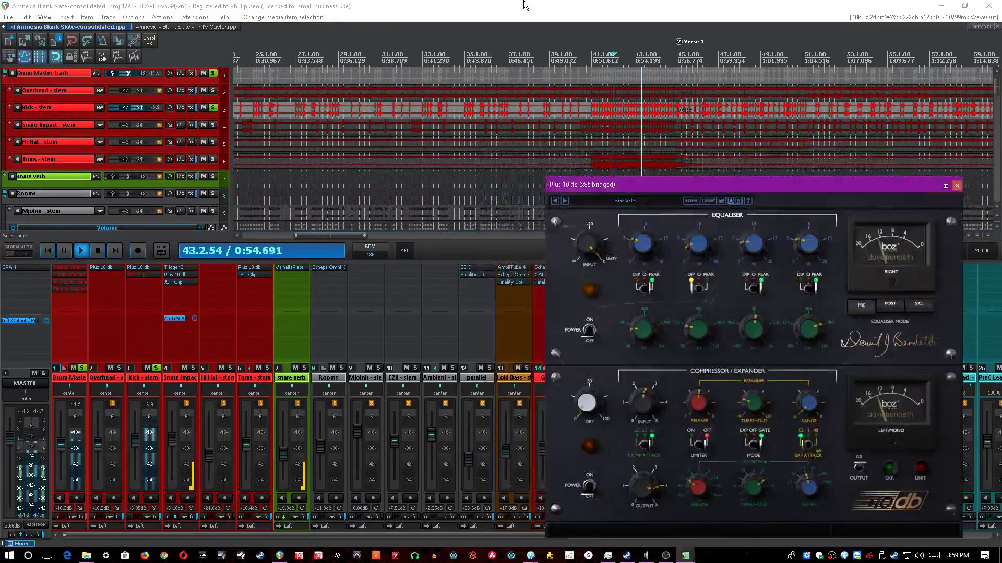
click(525, 4)
key(ctrl+s)
drag(641, 187, 586, 128)
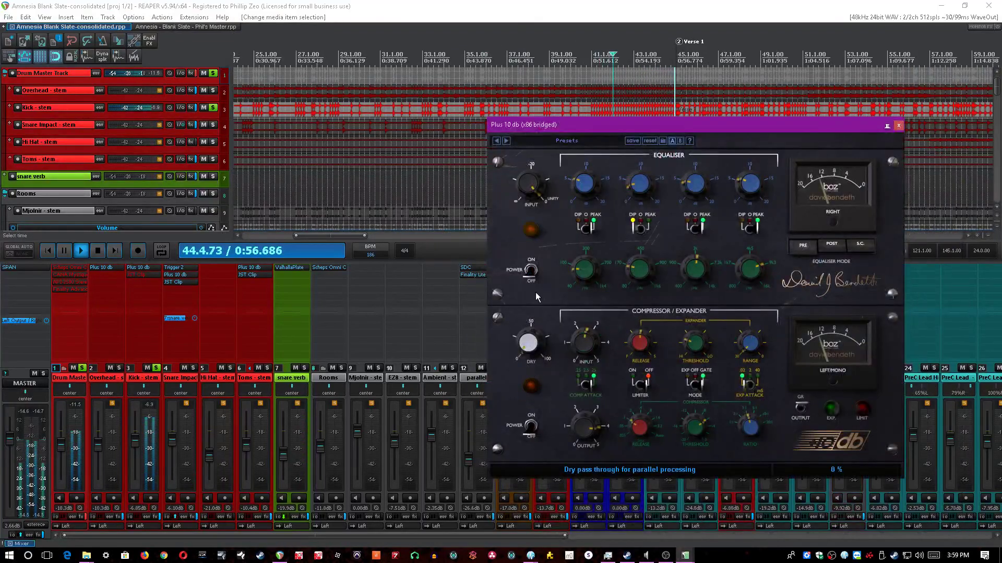
click(587, 73)
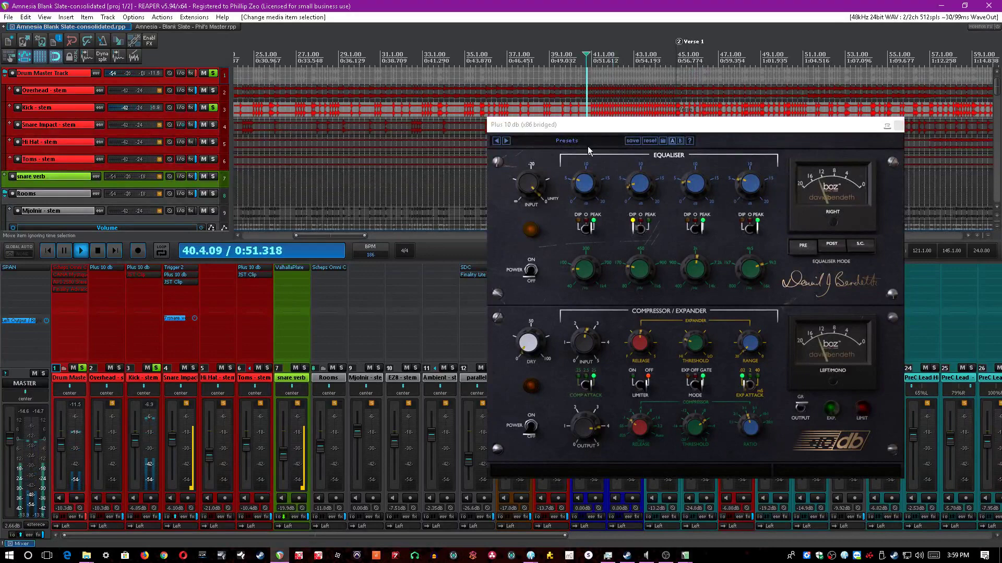
Switch the Kick's Plus 10 db EQ and compressor modules on, comparing the spectrum with EQ off and on in SPAN on the master track.
click(531, 280)
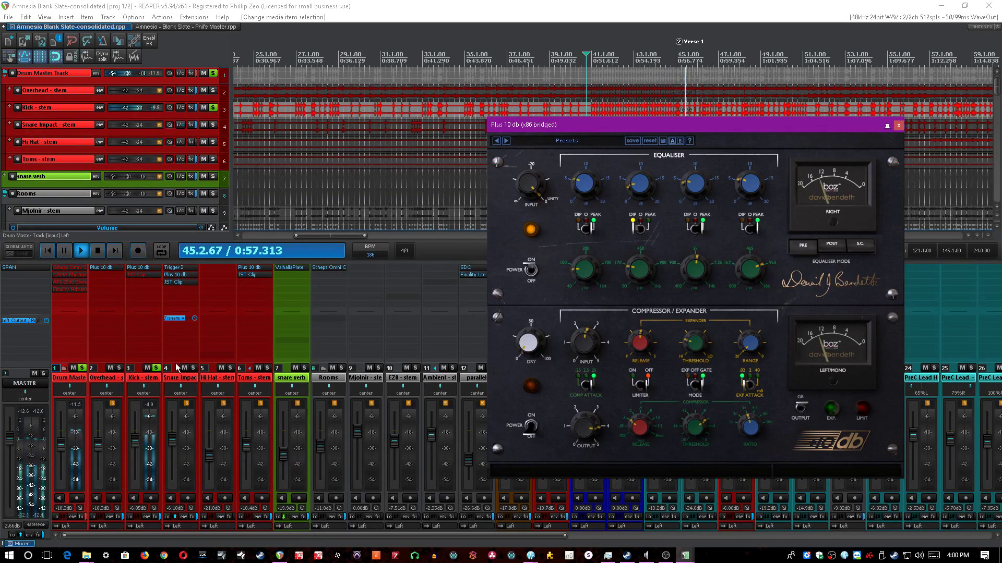
click(36, 266)
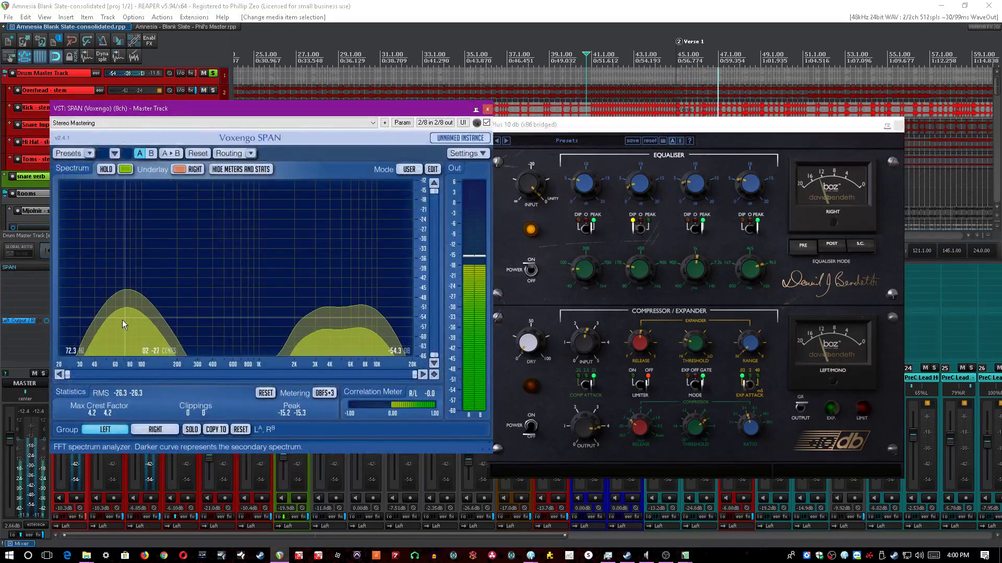
click(531, 269)
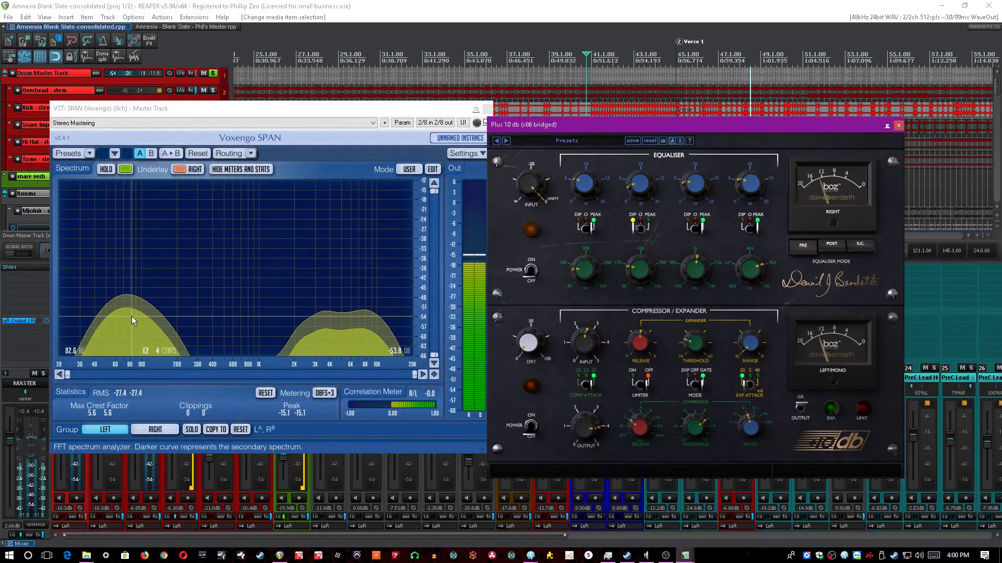
click(531, 269)
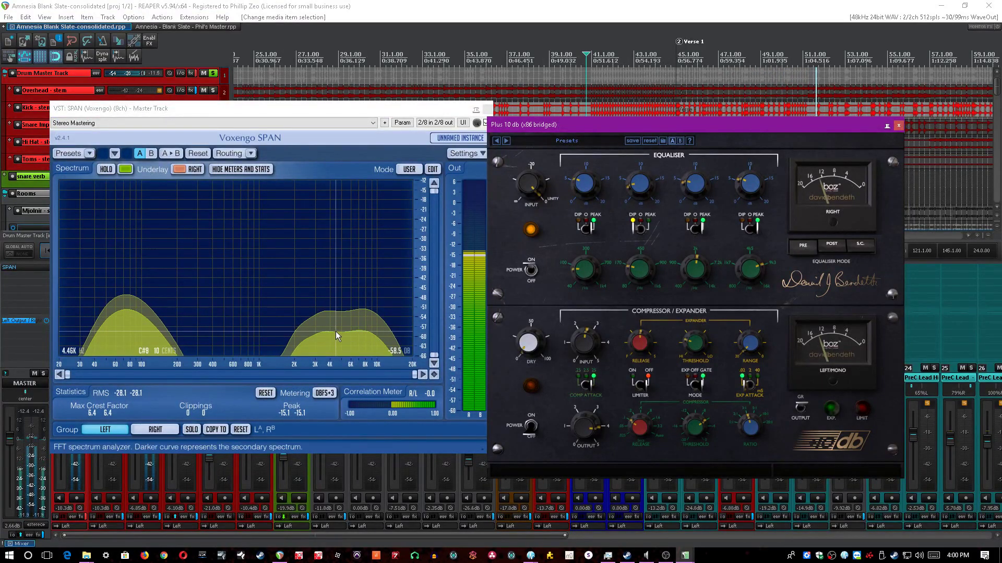
mouse_move(695, 276)
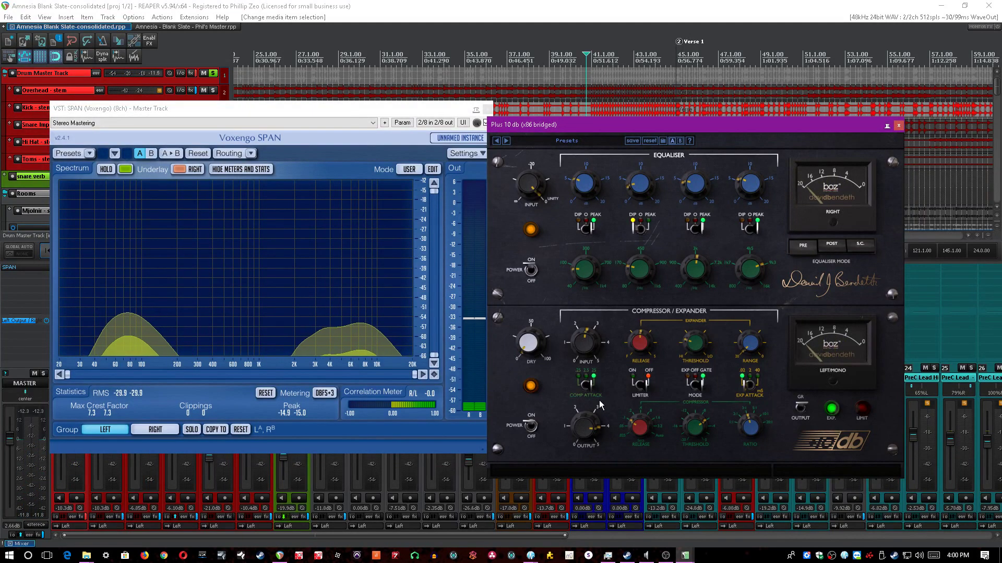
click(577, 5)
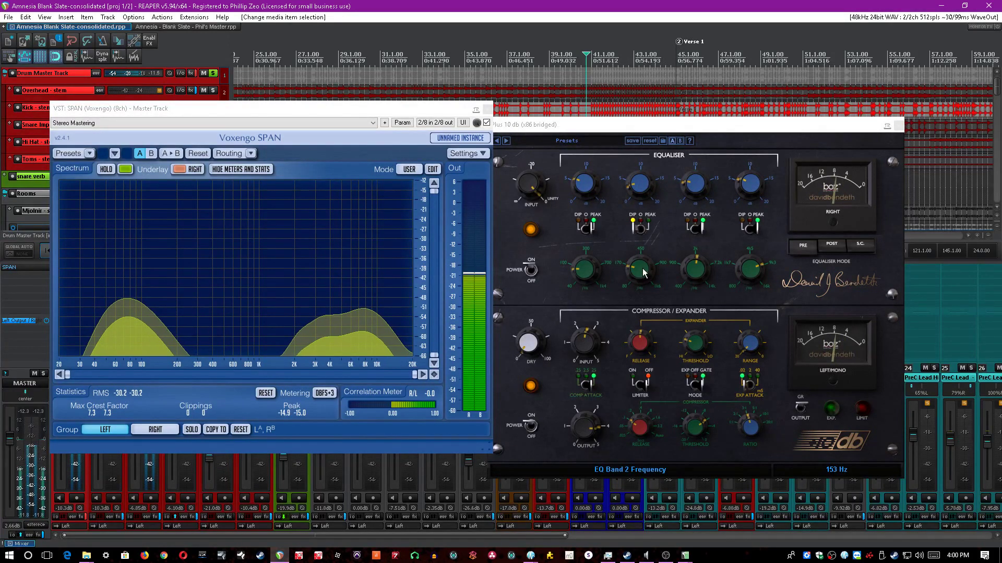
Switch EQ band 2 of the Kick's Plus 10 db to Peak and back to Dip for comparison.
click(638, 228)
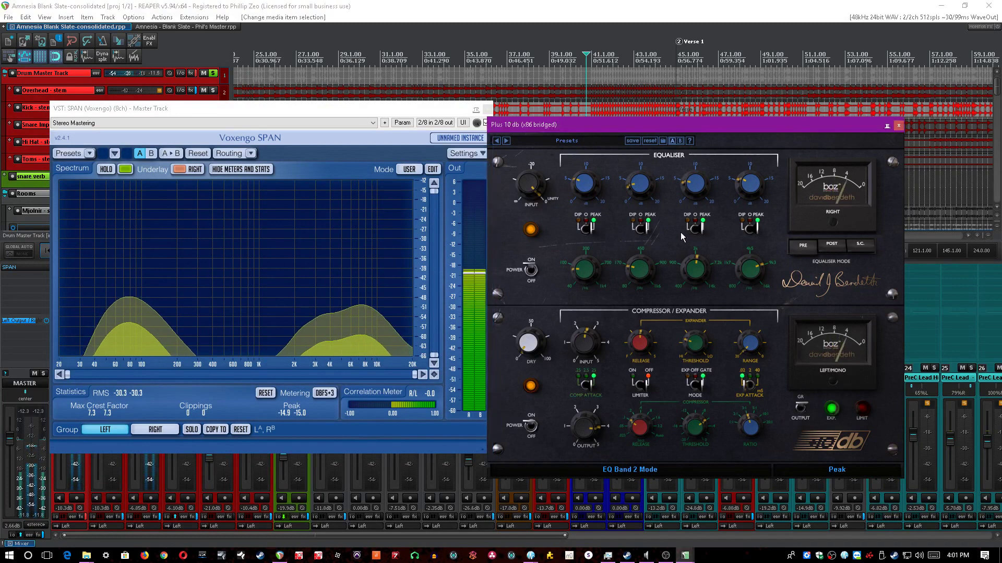
click(645, 226)
click(563, 5)
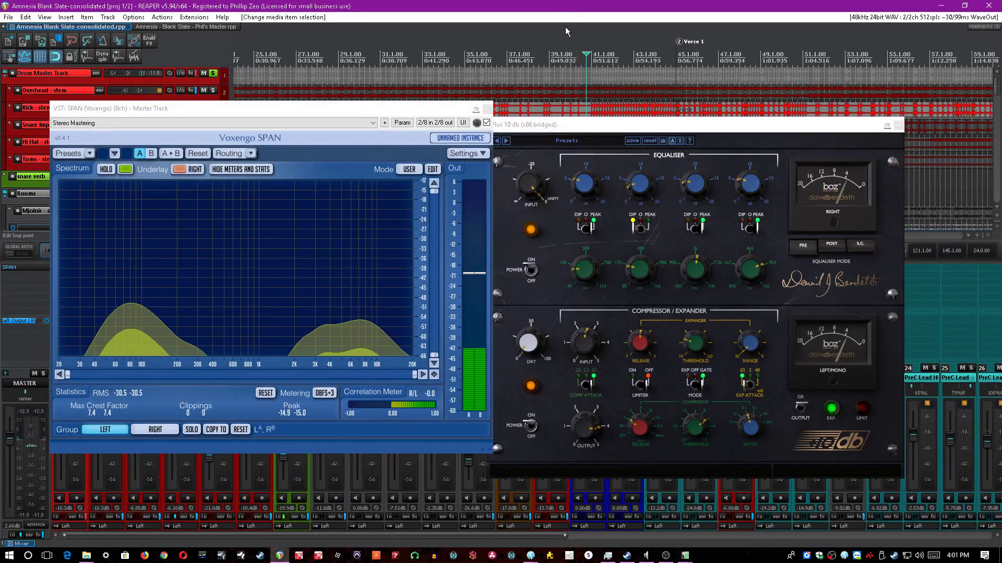
Close the Kick's Plus 10 db interface and move the SPAN analyzer clear of the drum channels in the mixer.
scroll(565, 28, down, 6)
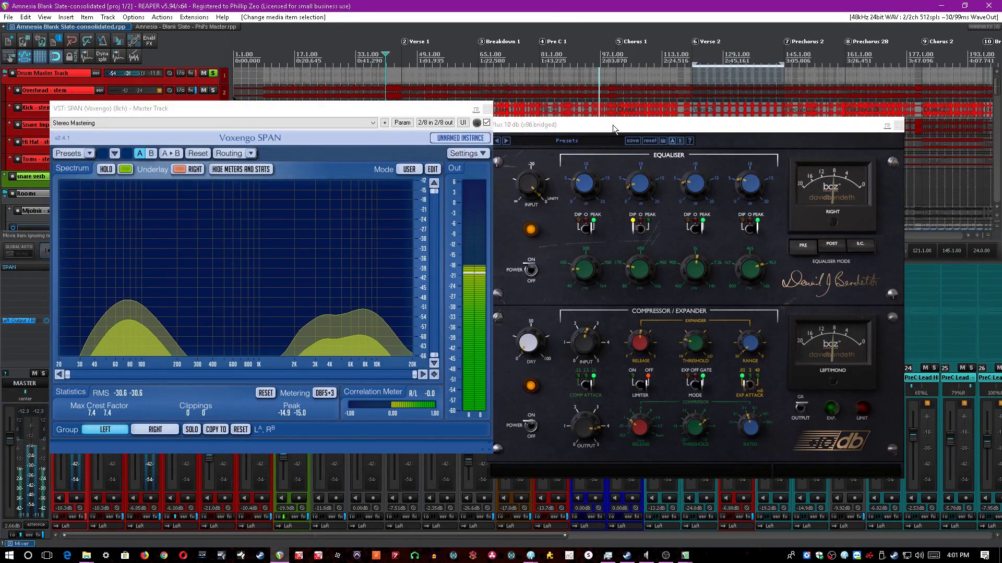
drag(613, 124, 633, 121)
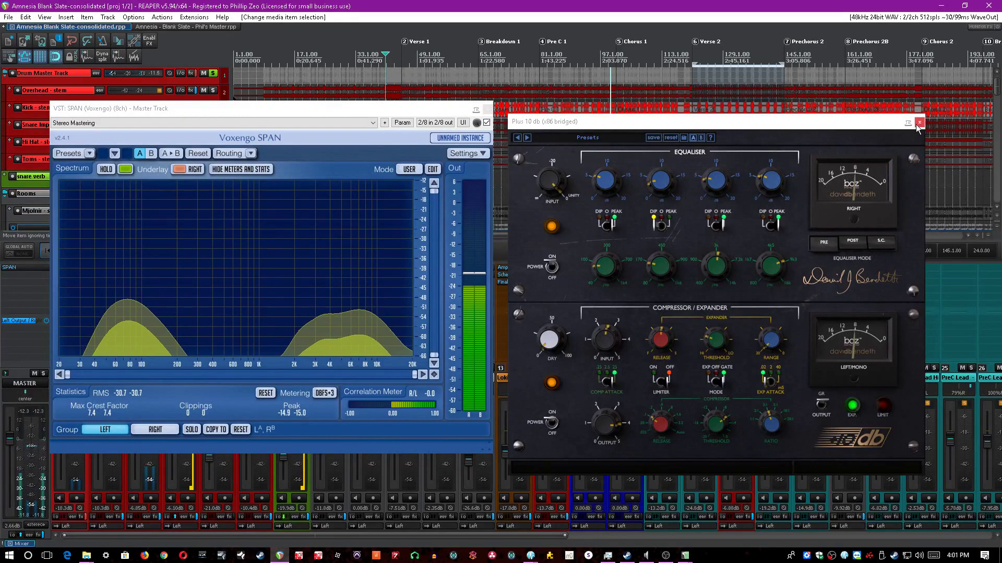
click(916, 123)
drag(270, 108, 689, 121)
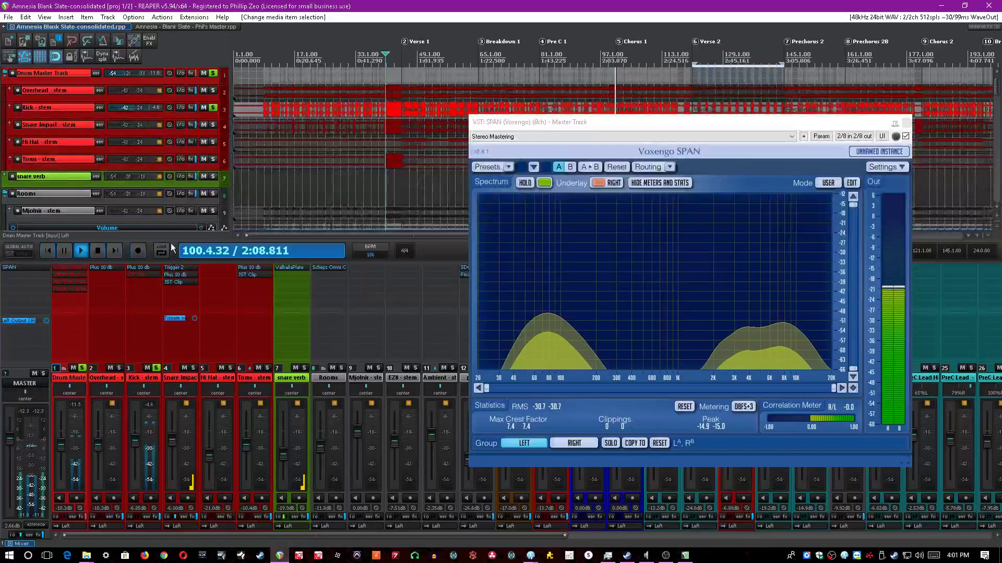
Re-enable and open the Kick's JST Clip beside SPAN, save the project, and reset the Kick's peak meter.
click(137, 275)
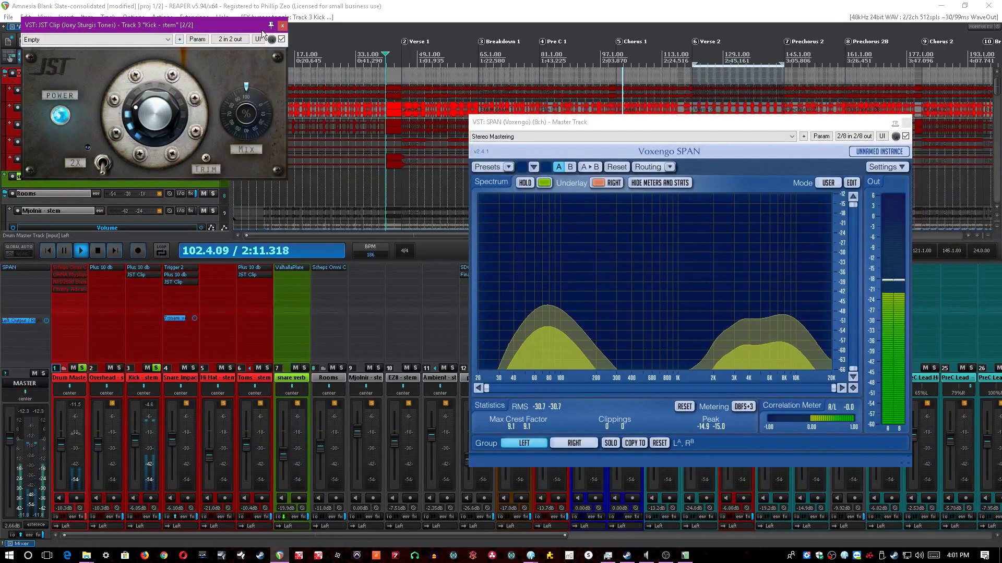
drag(149, 24, 350, 122)
key(ctrl+s)
click(146, 408)
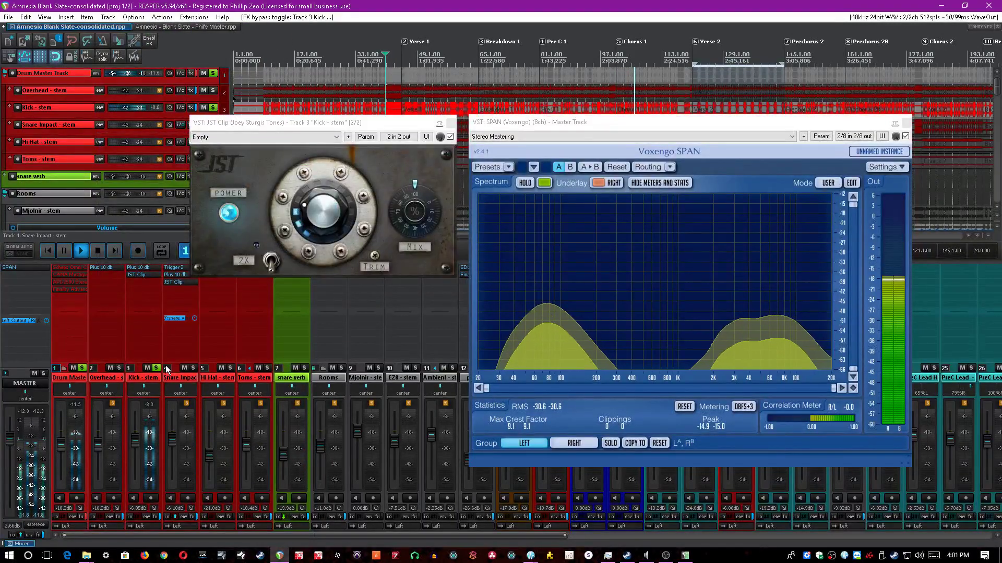
Switch the solo from Kick to Snare Impact, close JST Clip, and bypass the snare's Trigger 2, Plus 10 db and JST Clip.
click(159, 367)
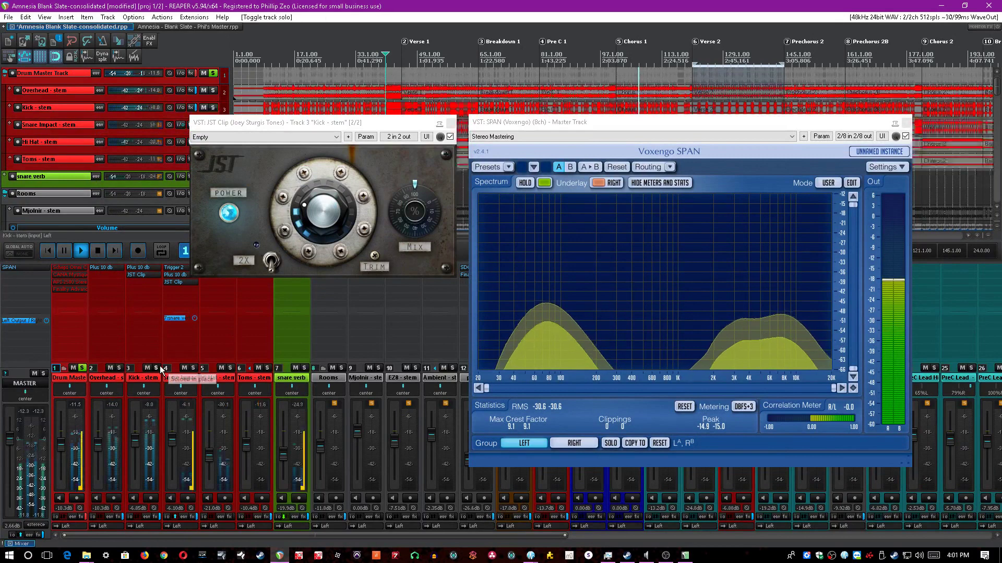
click(194, 368)
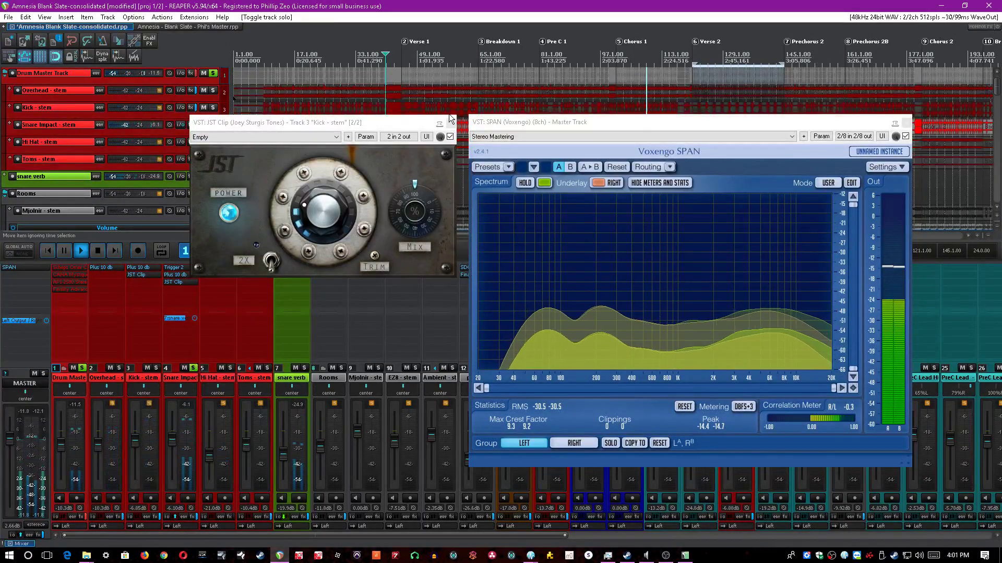
click(138, 275)
shift+click(169, 270)
shift+click(171, 275)
shift+click(171, 281)
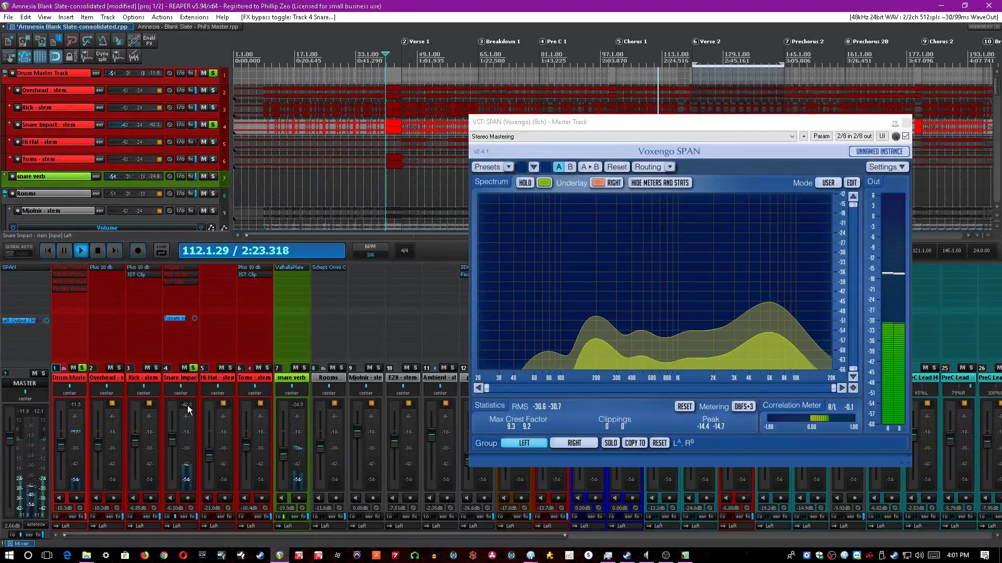
Re-enable the snare's Trigger 2 and open its interface, moving SPAN out of the way, and save the project.
drag(751, 125, 771, 199)
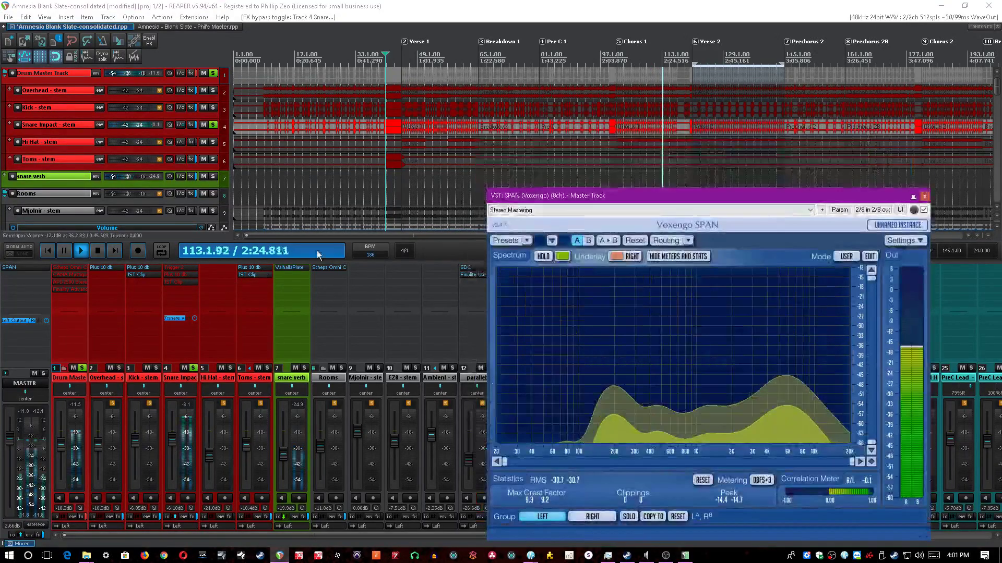
shift+click(185, 269)
click(186, 267)
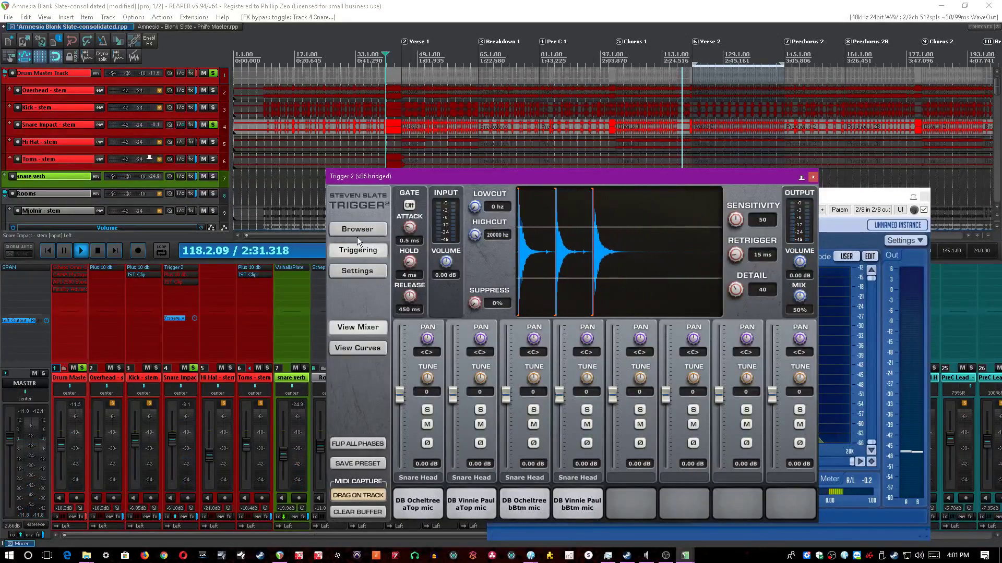
scroll(626, 56, up, 2)
click(642, 5)
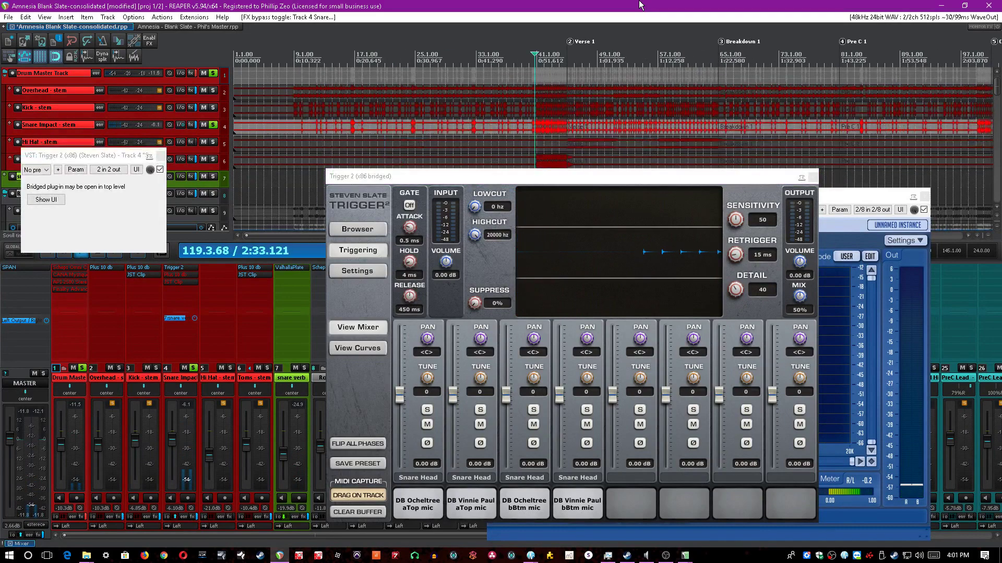
key(ctrl+s)
Replay the soloed snare from early in Verse 2 and try Trigger 2's output mix control, leaving it at 50%.
scroll(445, 307, down, 3)
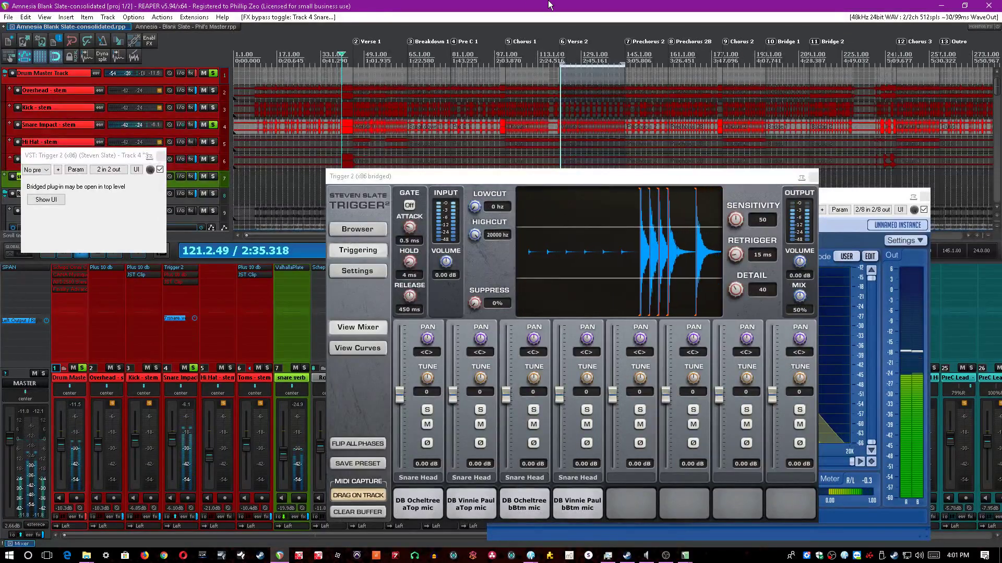
click(571, 133)
scroll(571, 133, up, 4)
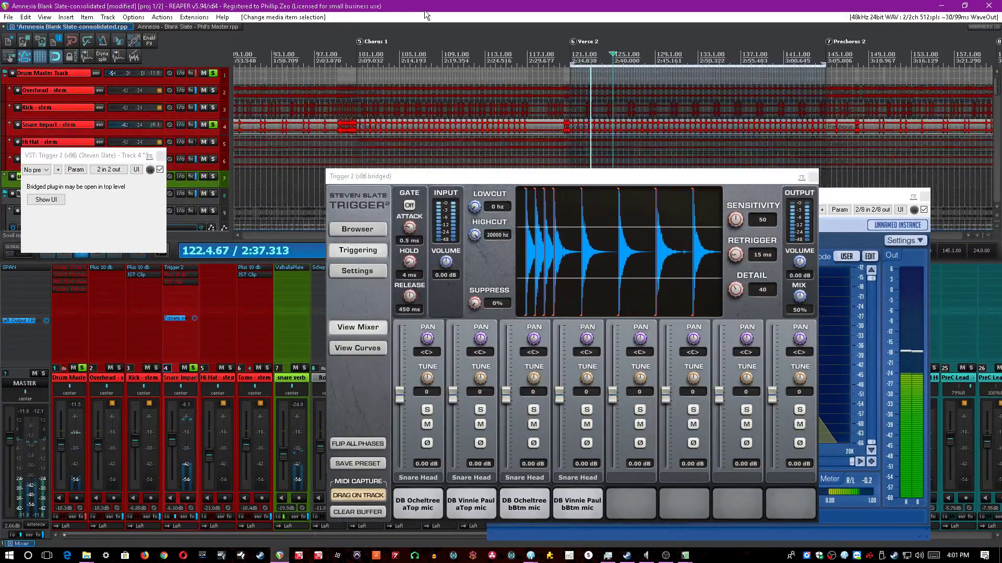
click(801, 299)
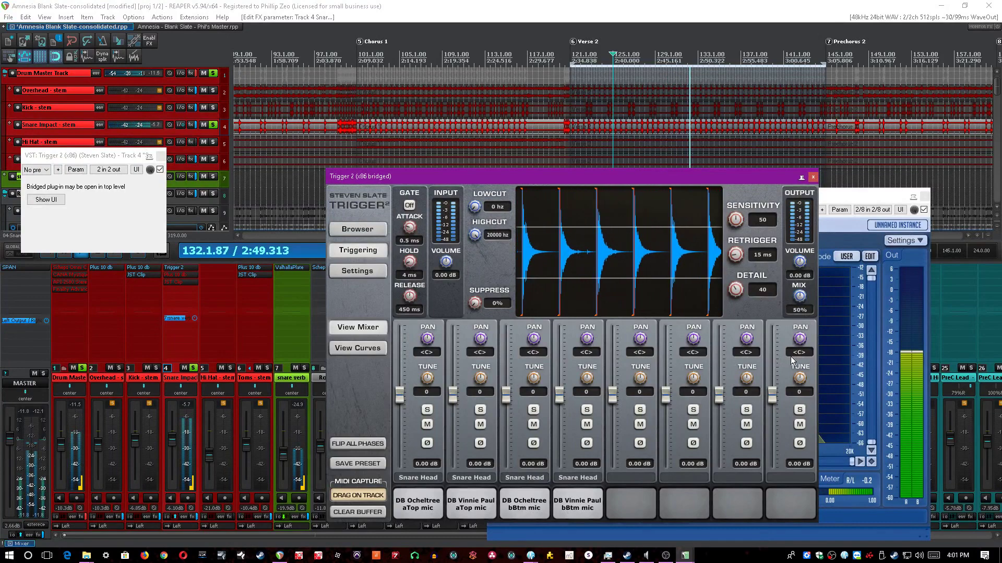
Close the snare's Trigger 2 interface along with its bridge window and save the project.
click(631, 46)
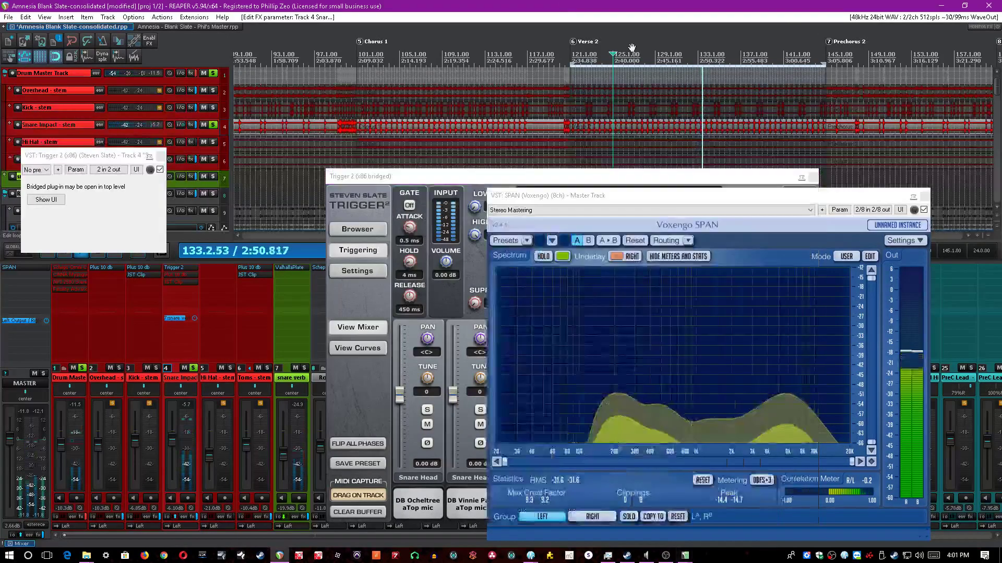
click(813, 180)
key(ctrl+s)
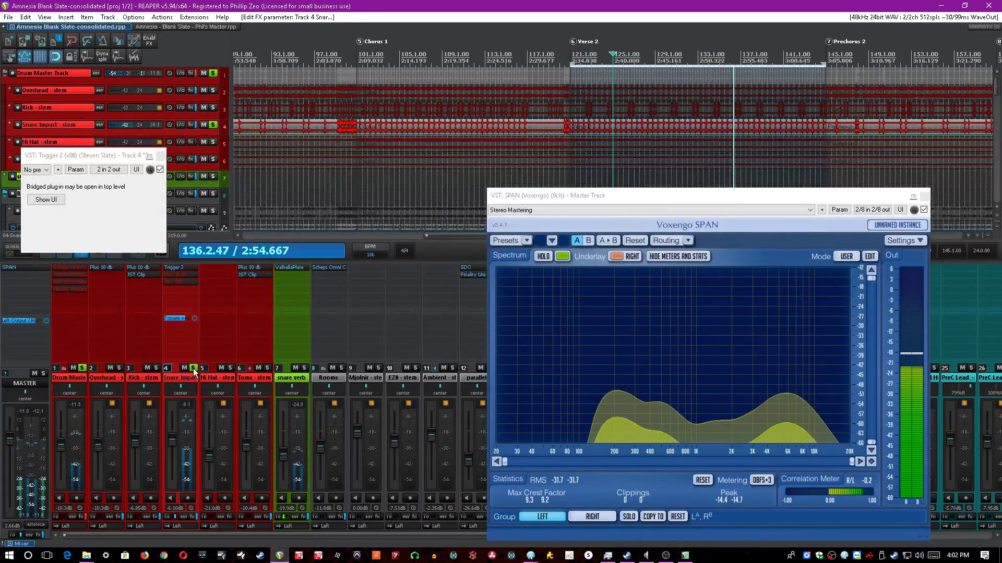
click(160, 160)
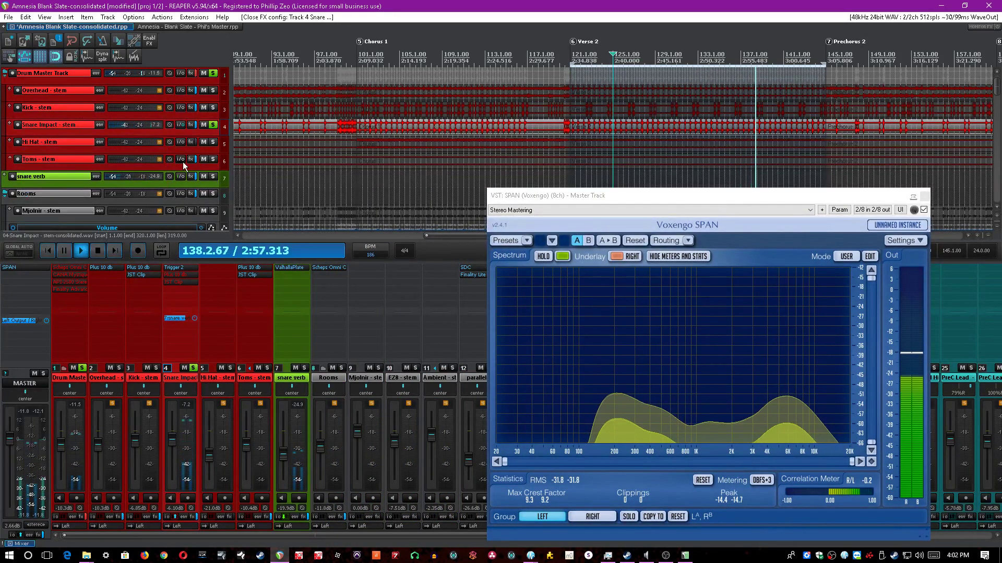
key(ctrl+s)
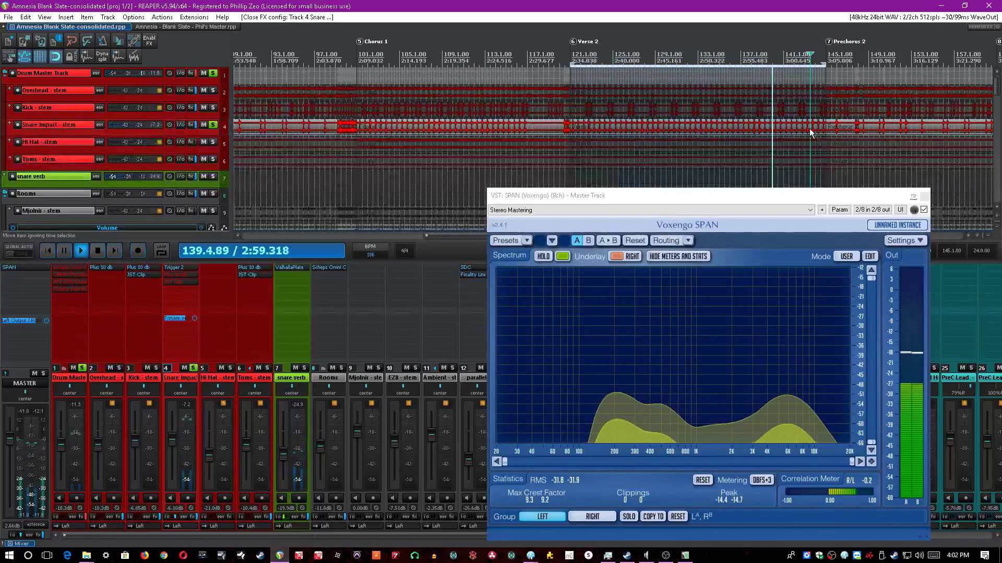
Re-enable the Snare Impact's Plus 10 db and open its interface, moving it clear of the mixer's snare channel.
scroll(609, 5, down, 3)
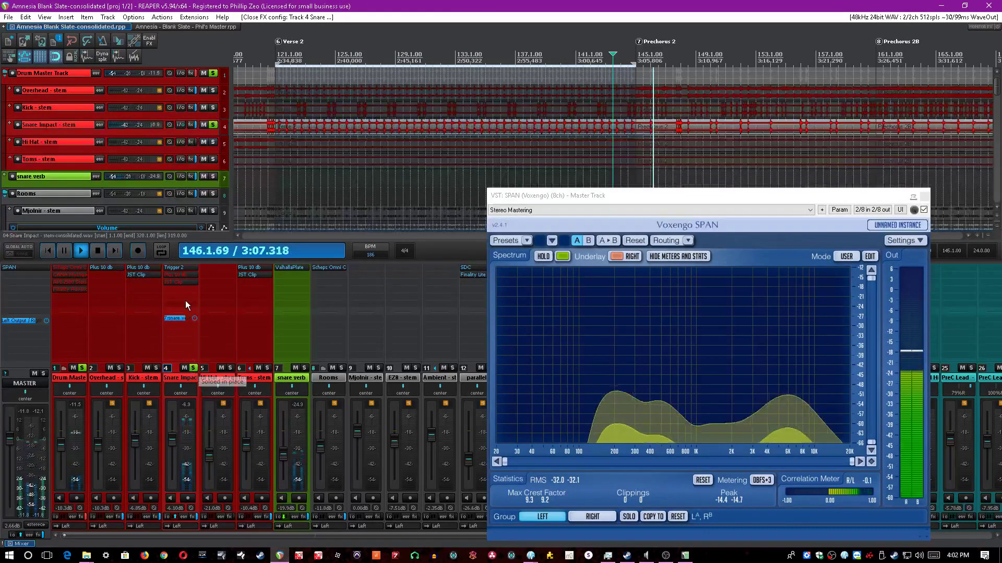
shift+click(190, 275)
click(189, 275)
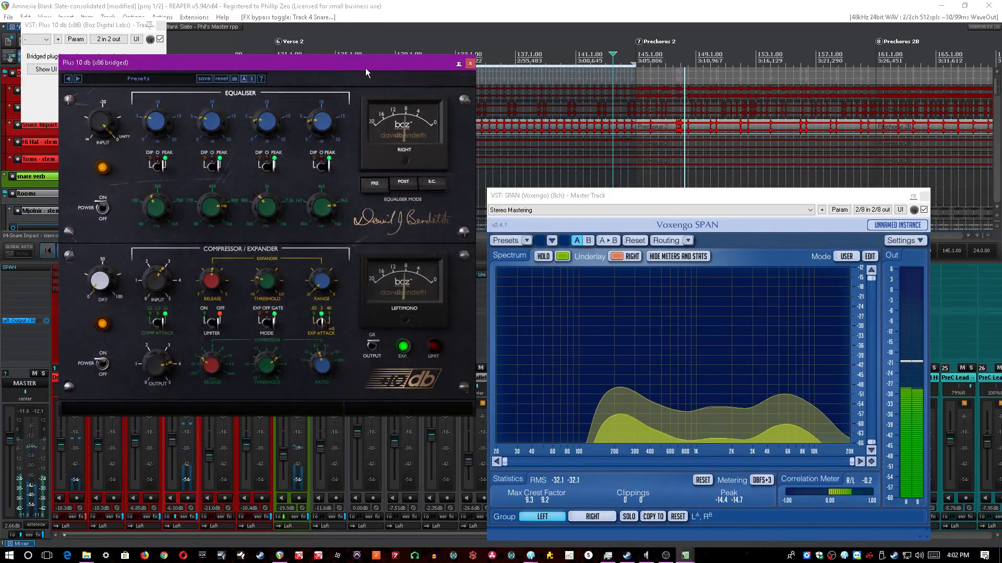
drag(366, 72, 521, 91)
Compare the frequencies of the snare's Plus 10 db equaliser bands with the matching areas of SPAN's spectrum during playback.
mouse_move(314, 233)
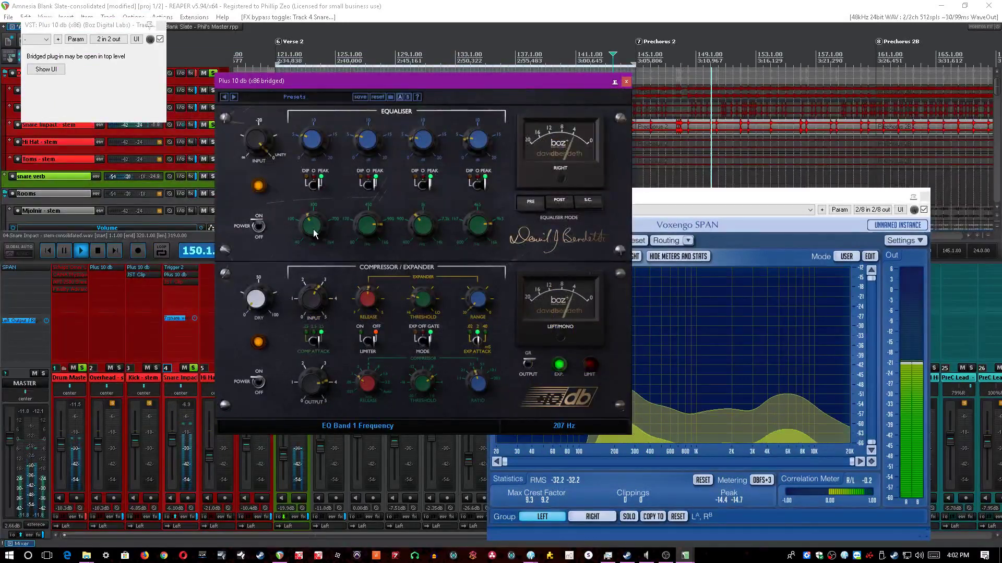
click(638, 443)
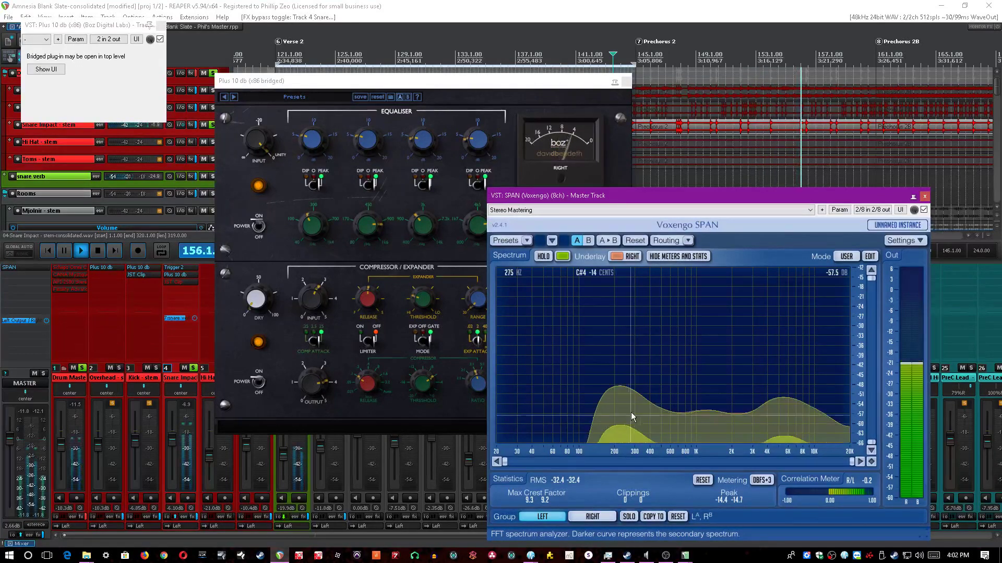
click(372, 222)
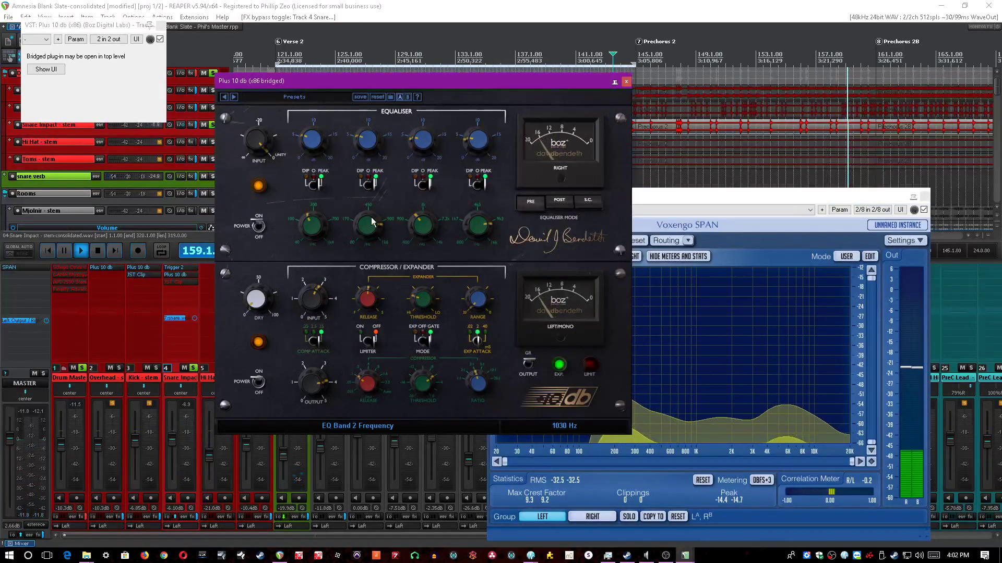
click(731, 434)
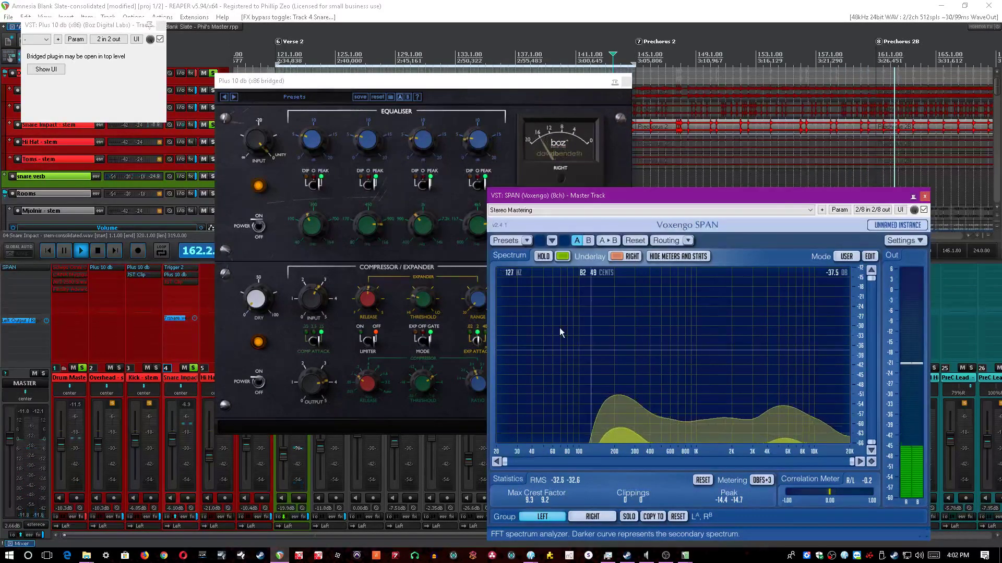
click(463, 260)
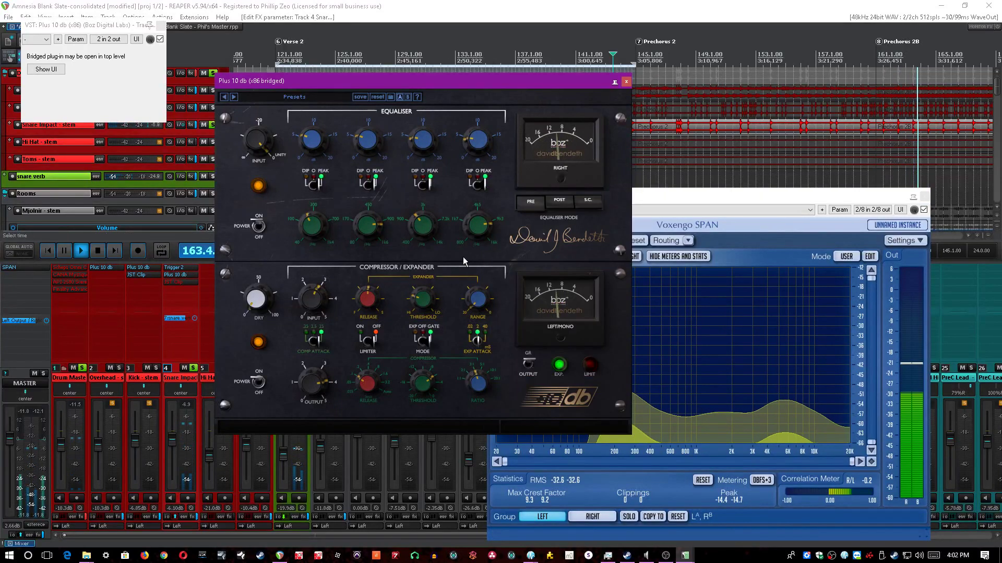
click(734, 437)
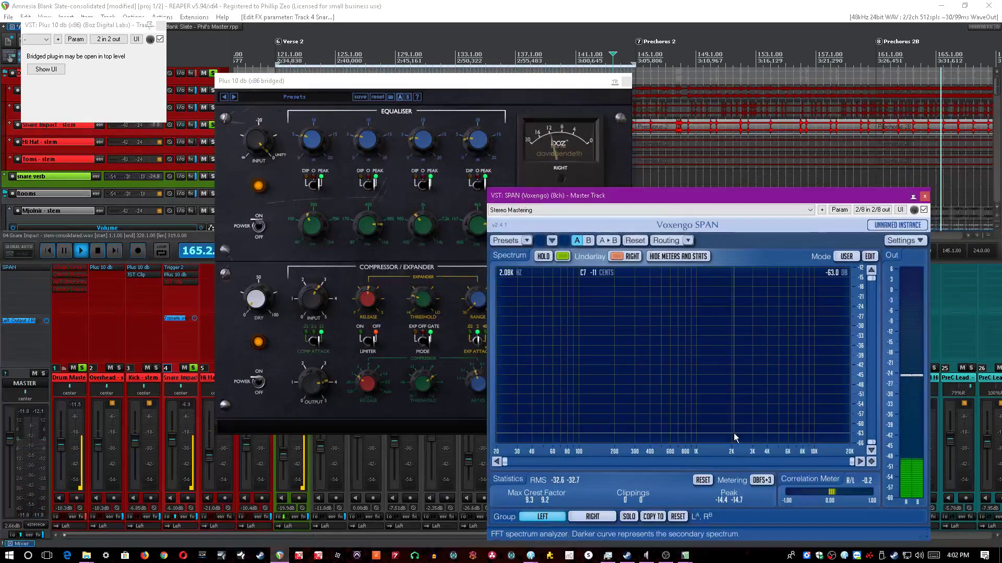
click(483, 264)
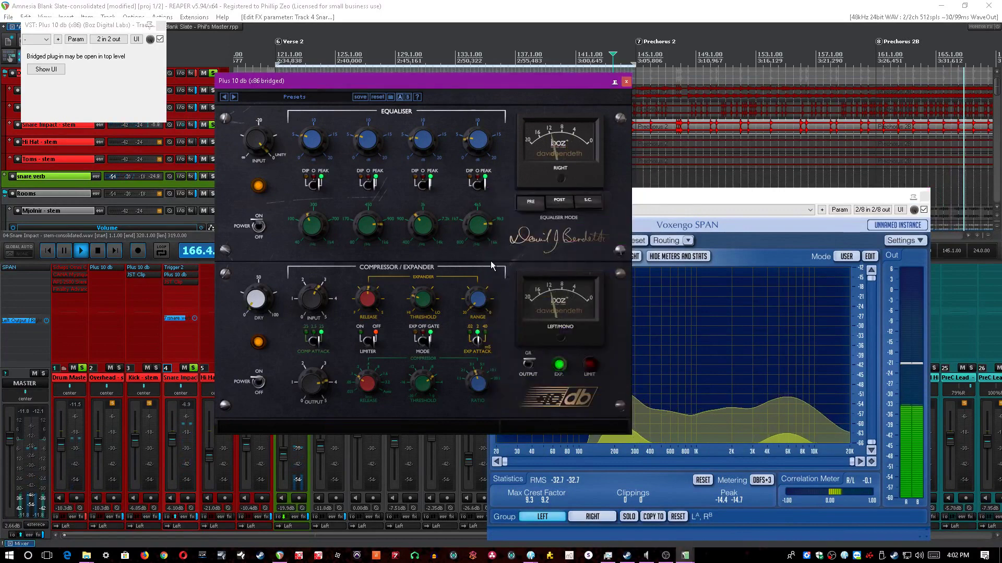
mouse_move(479, 225)
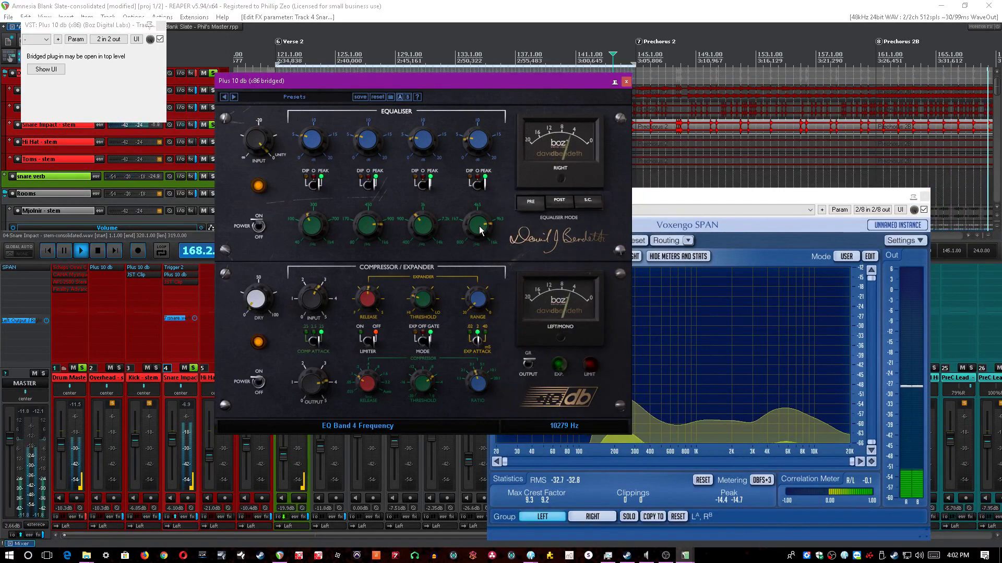
click(784, 374)
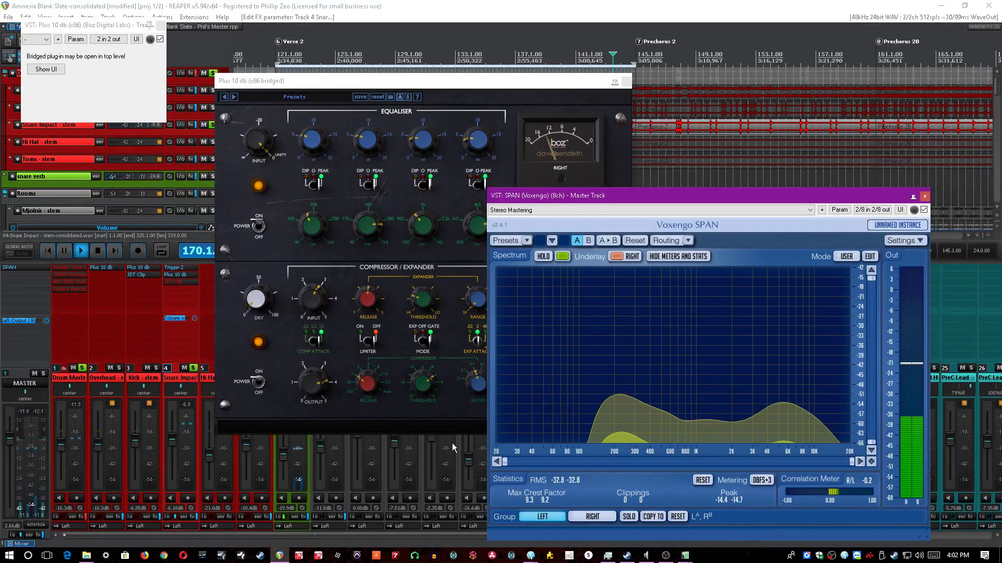
Save the project and close the snare's Plus 10 db windows after reviewing its compressor section.
click(386, 5)
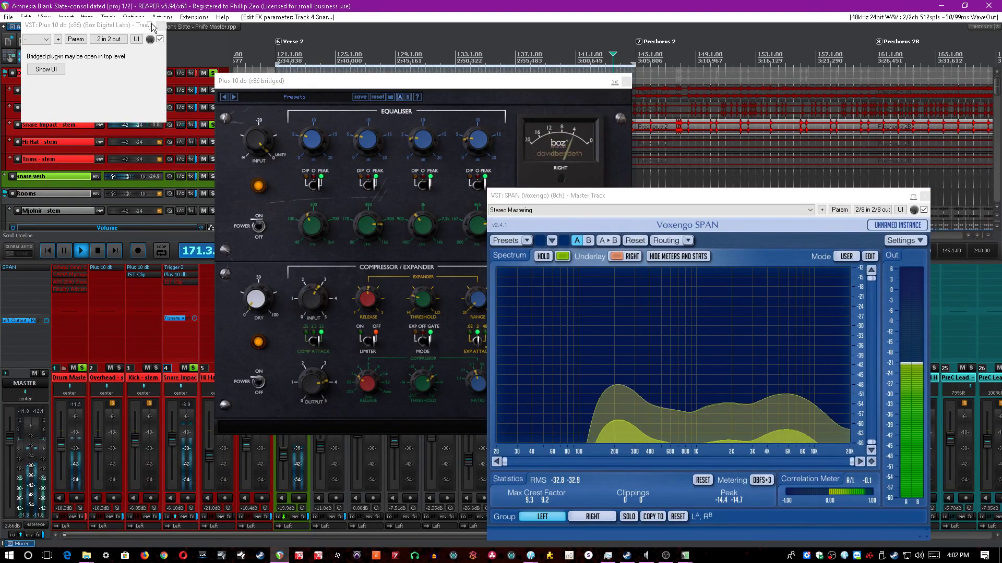
click(160, 26)
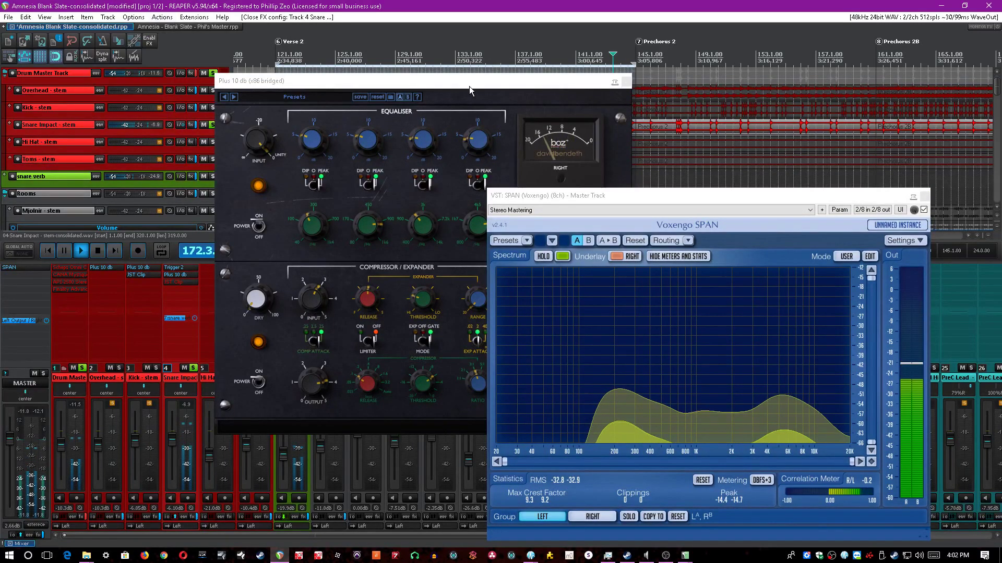
drag(470, 90, 453, 96)
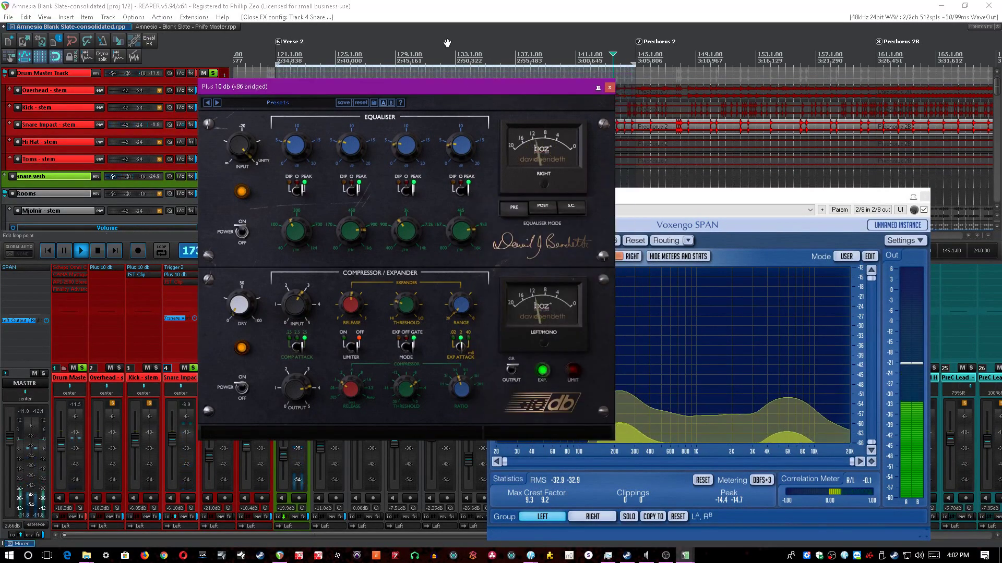
click(512, 142)
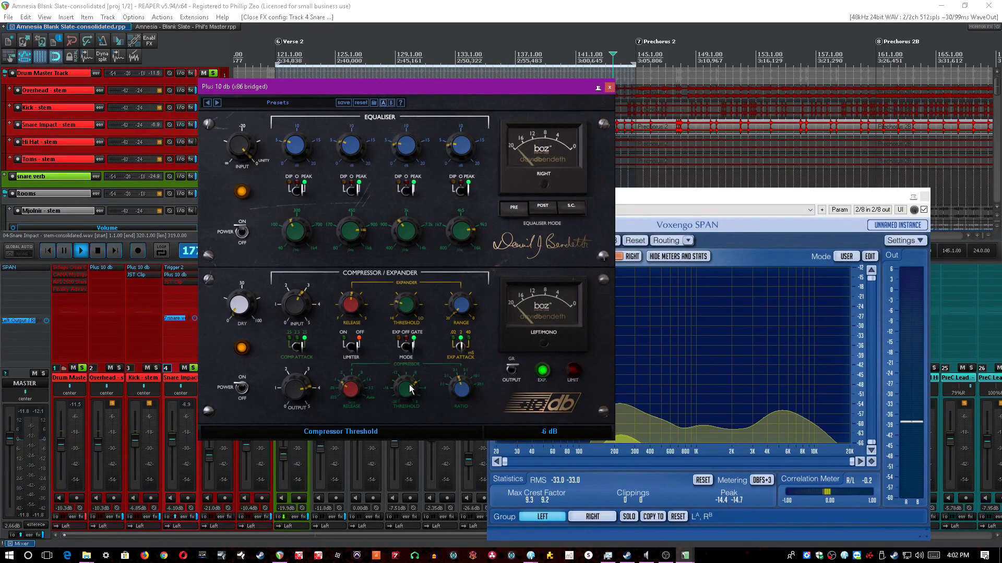
click(395, 5)
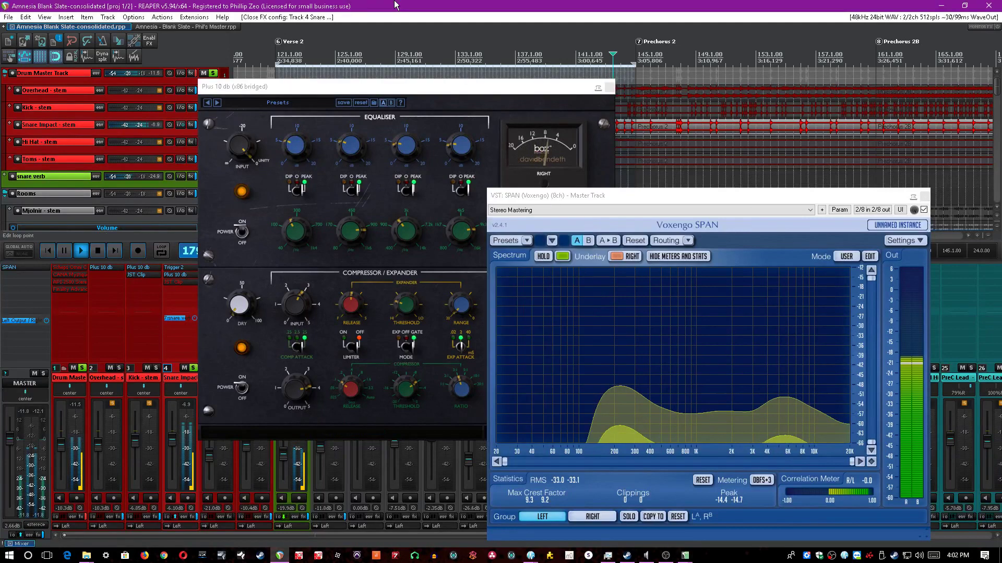
click(605, 88)
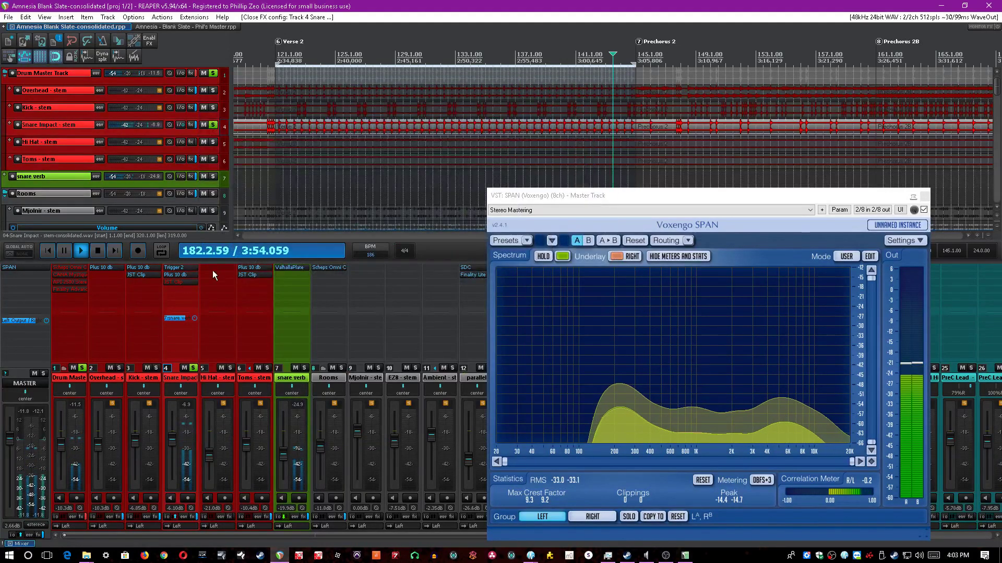
Bypass and re-enable the snare's Plus 10 db to compare the sound, and save the project.
shift+click(174, 273)
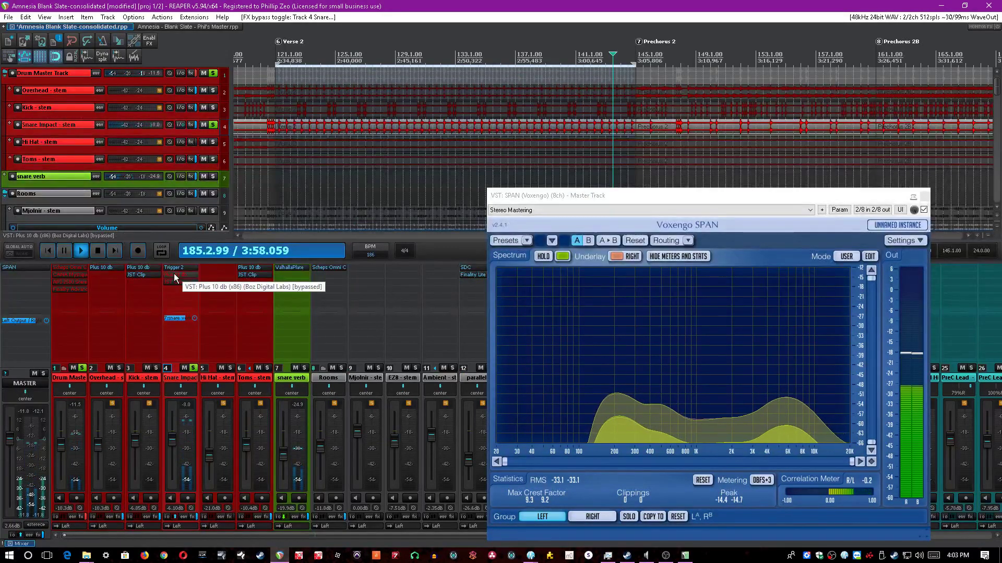
shift+click(173, 274)
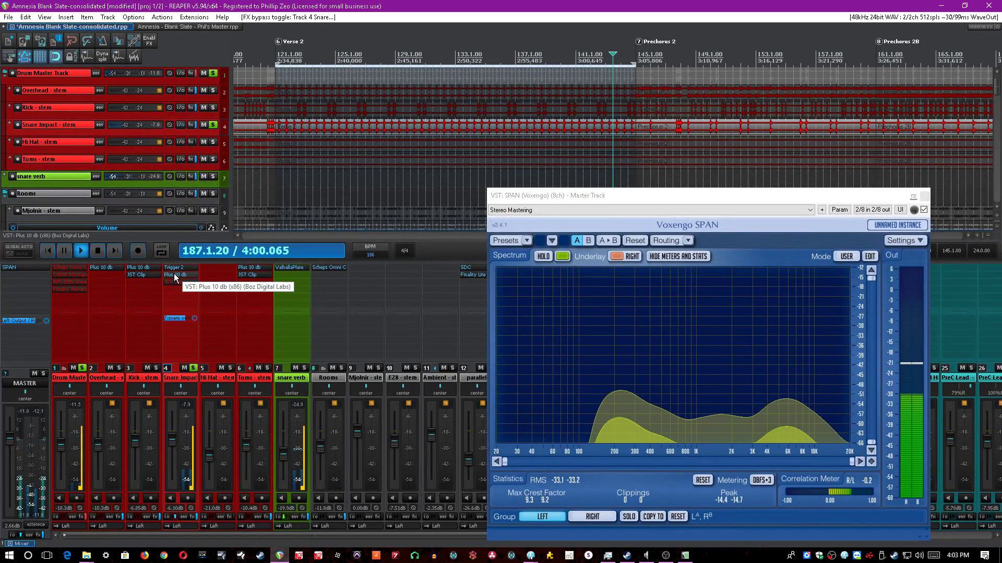
key(ctrl+s)
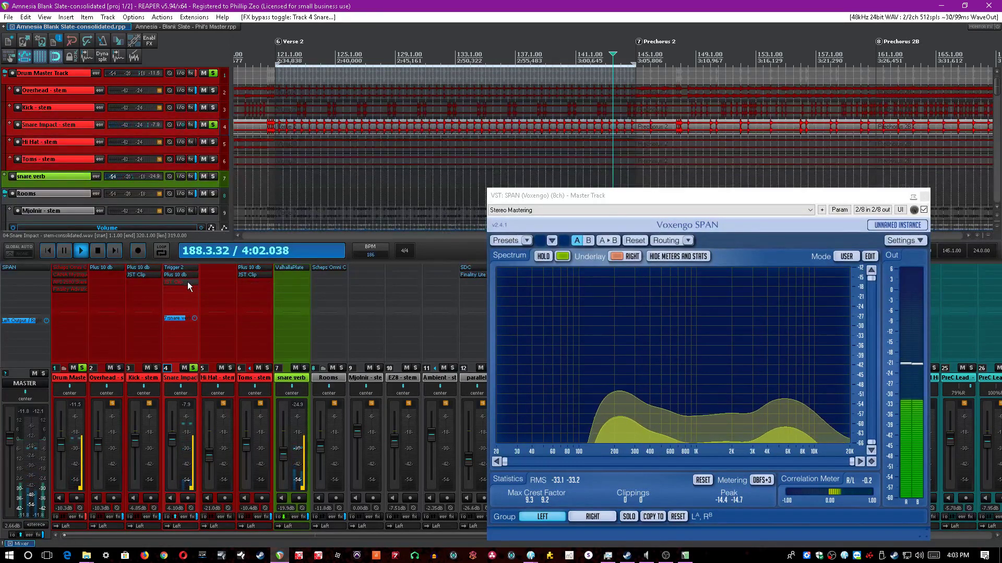
Re-enable the snare's JST Clip and check it with its interface open and the peak meter reset, then close it and save the project.
shift+click(176, 283)
click(177, 283)
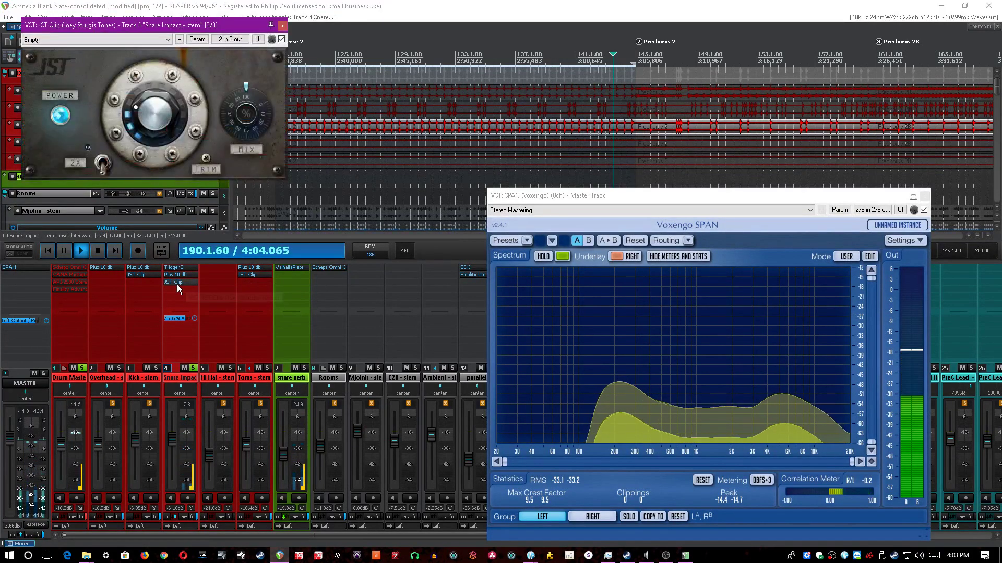
click(191, 410)
click(282, 29)
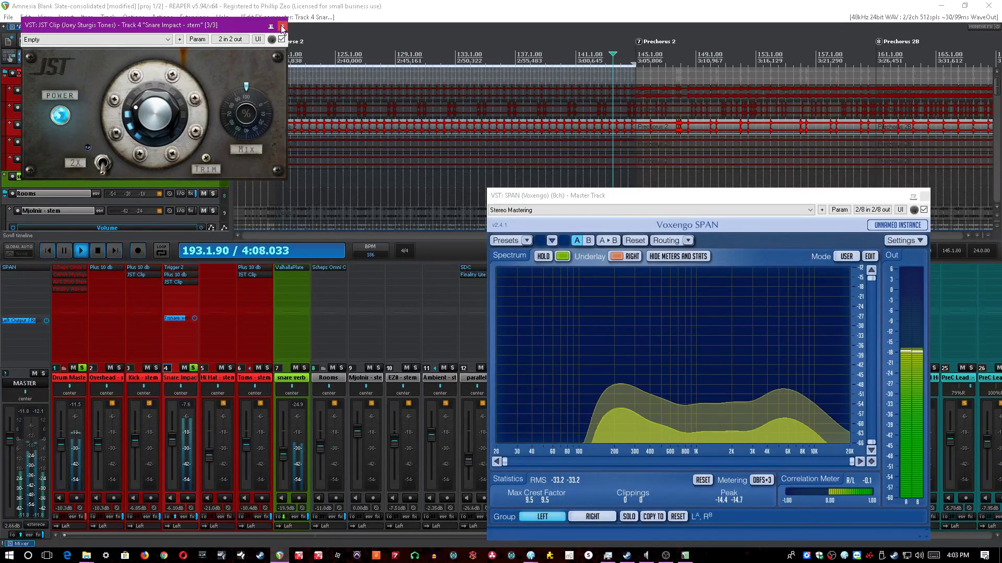
click(282, 26)
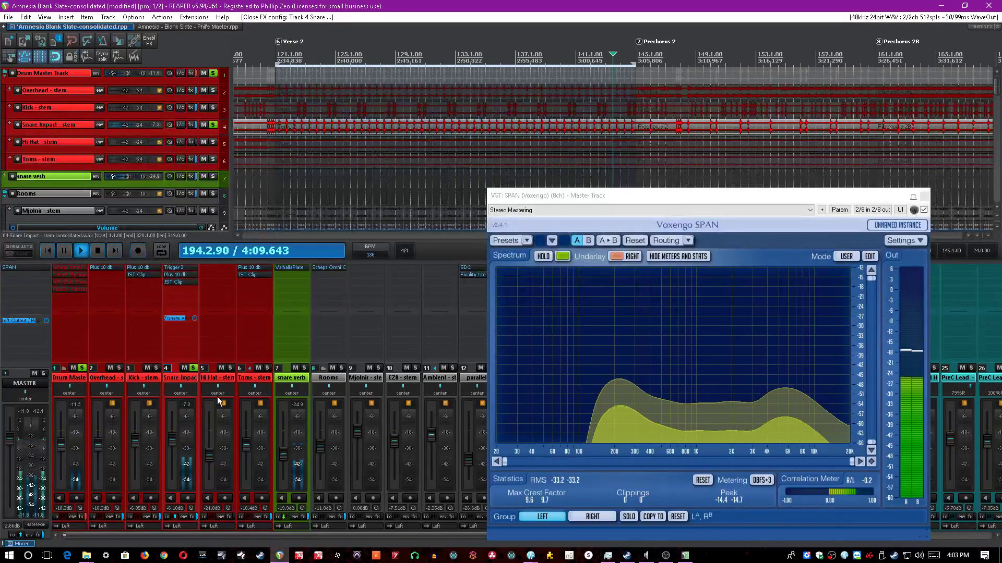
key(ctrl+s)
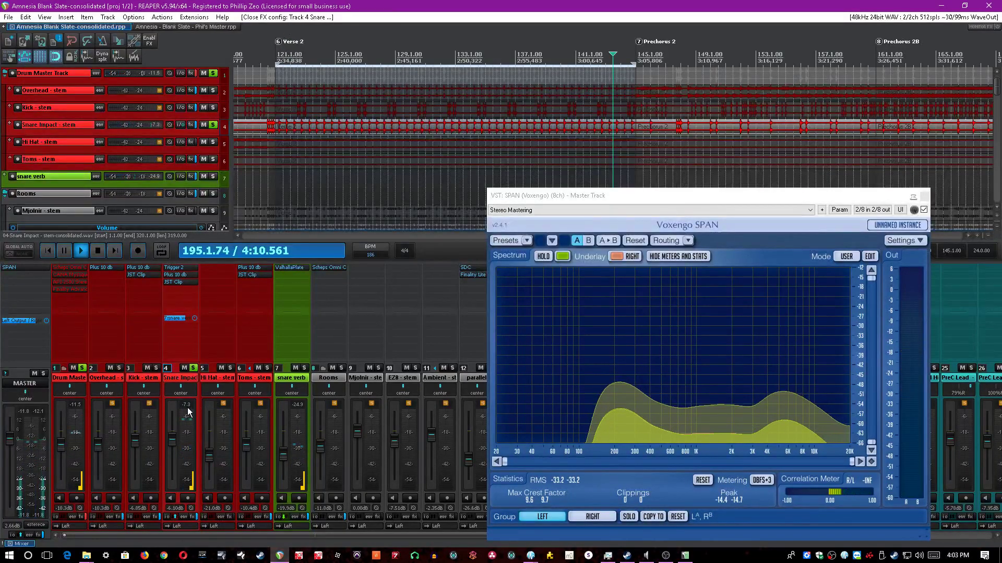
Switch the solo from Snare Impact to Hi Hat, replay it from within Chorus 2, and save the project.
click(194, 368)
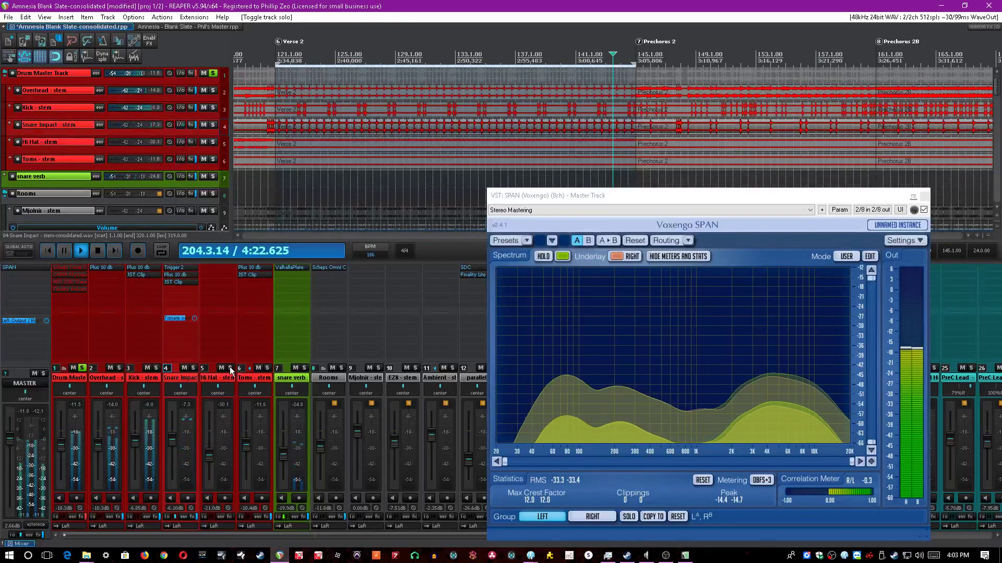
click(230, 368)
scroll(382, 113, down, 5)
scroll(515, 148, down, 3)
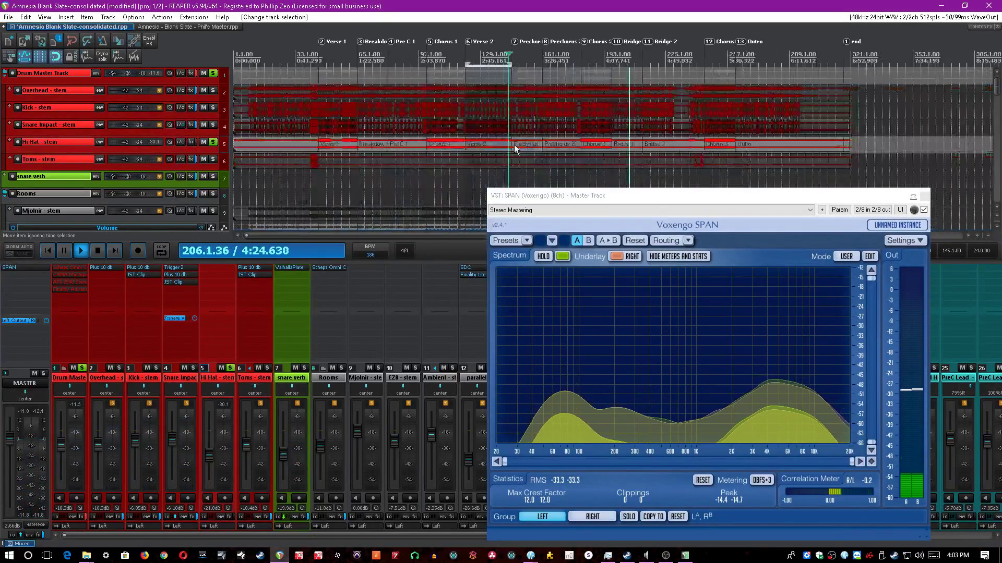
click(587, 167)
scroll(586, 166, up, 8)
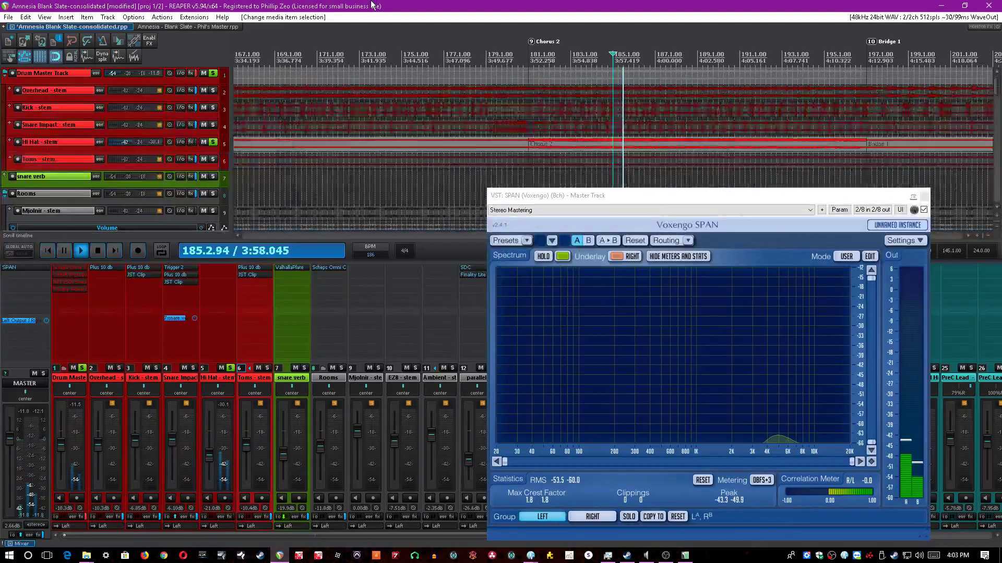
key(ctrl+s)
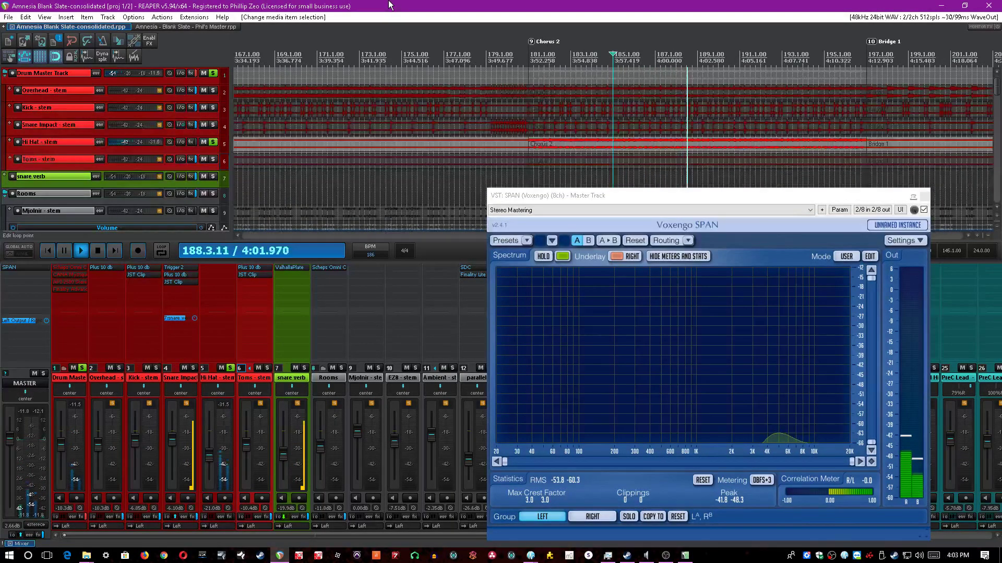
Unsolo the Hi Hat, save the project, and select the Hi Hat track.
click(231, 366)
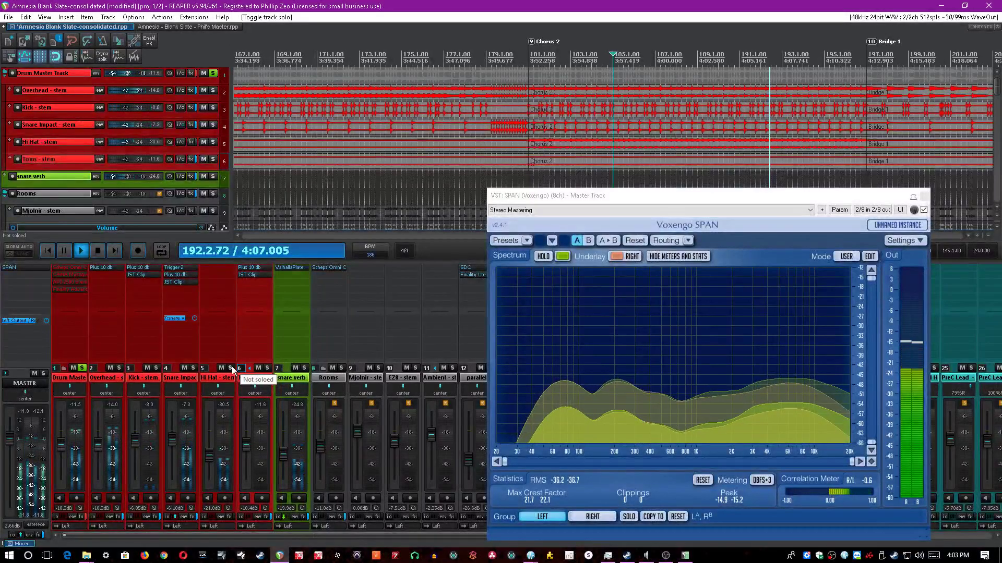
key(ctrl+s)
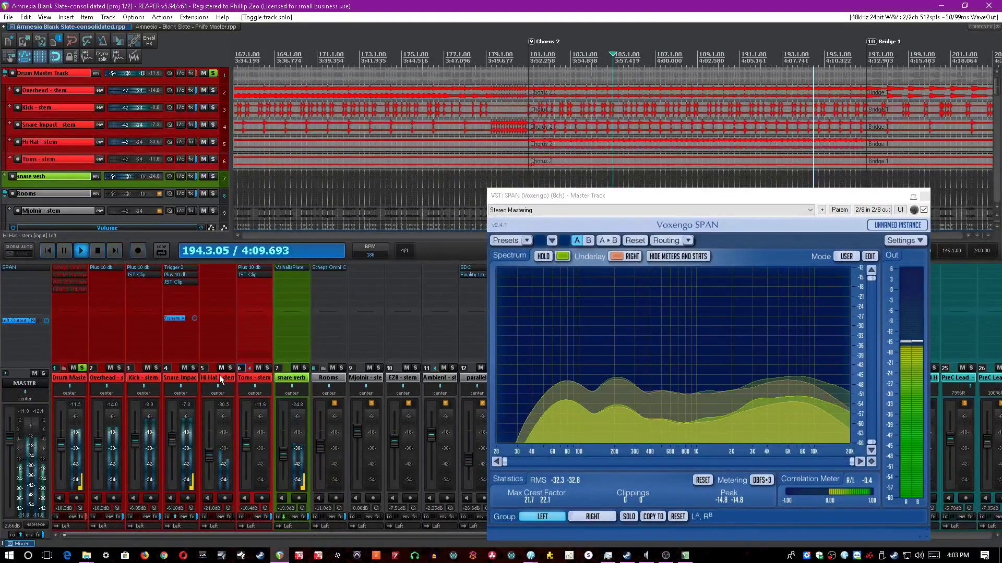
click(220, 379)
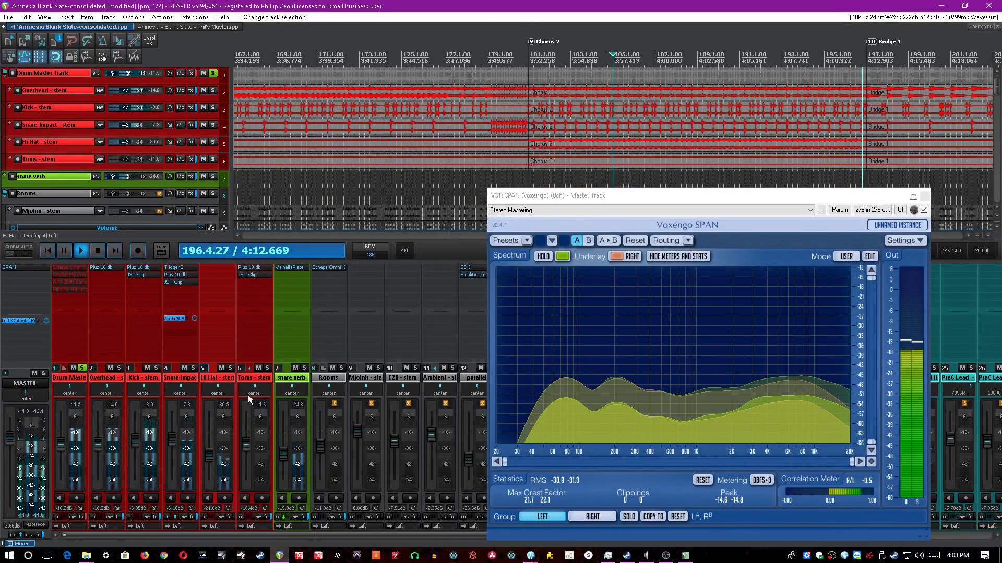
Solo the Toms stem and play it from the section just before Chorus 3.
click(274, 371)
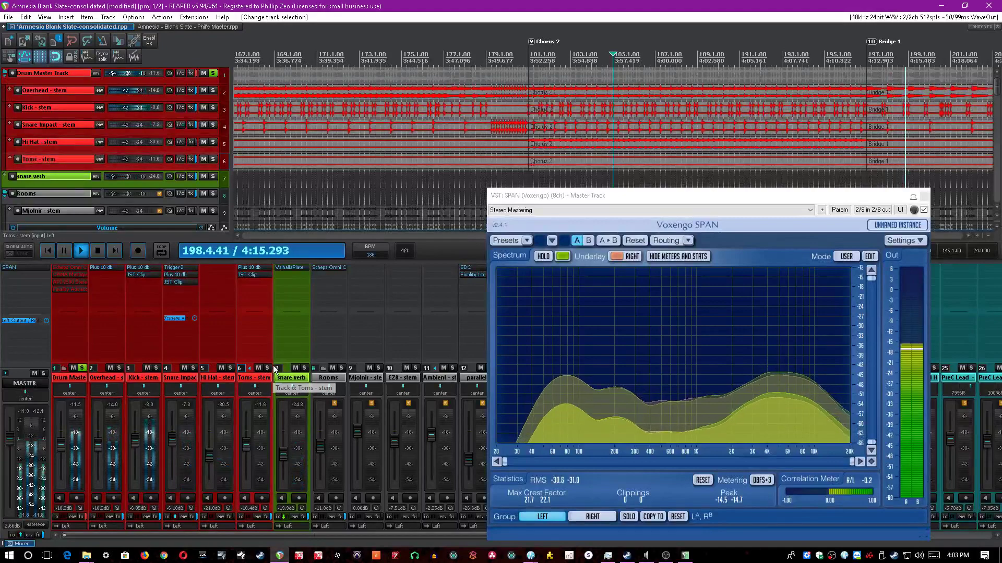
click(268, 368)
scroll(365, 180, down, 4)
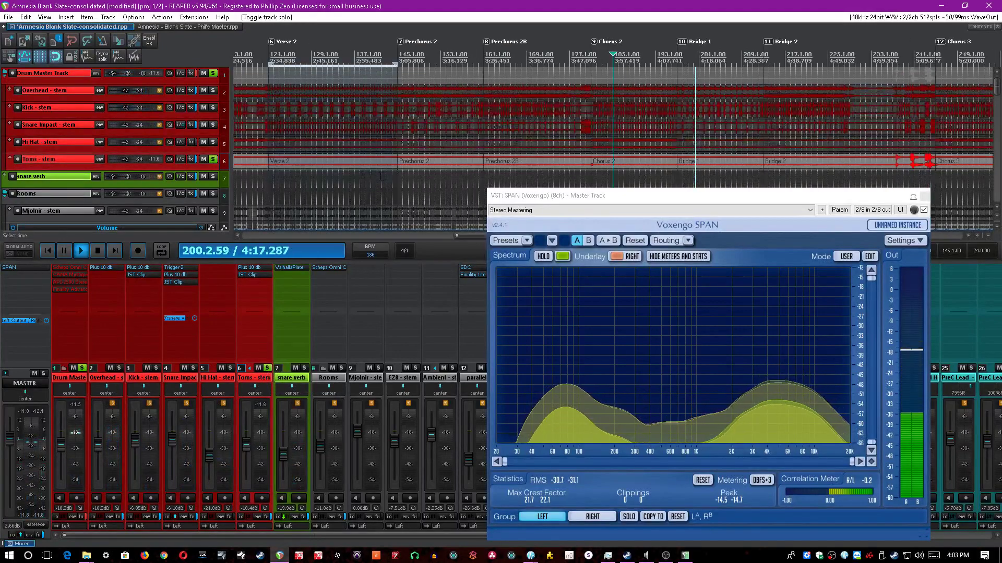
scroll(673, 139, down, 3)
click(678, 177)
scroll(678, 178, up, 4)
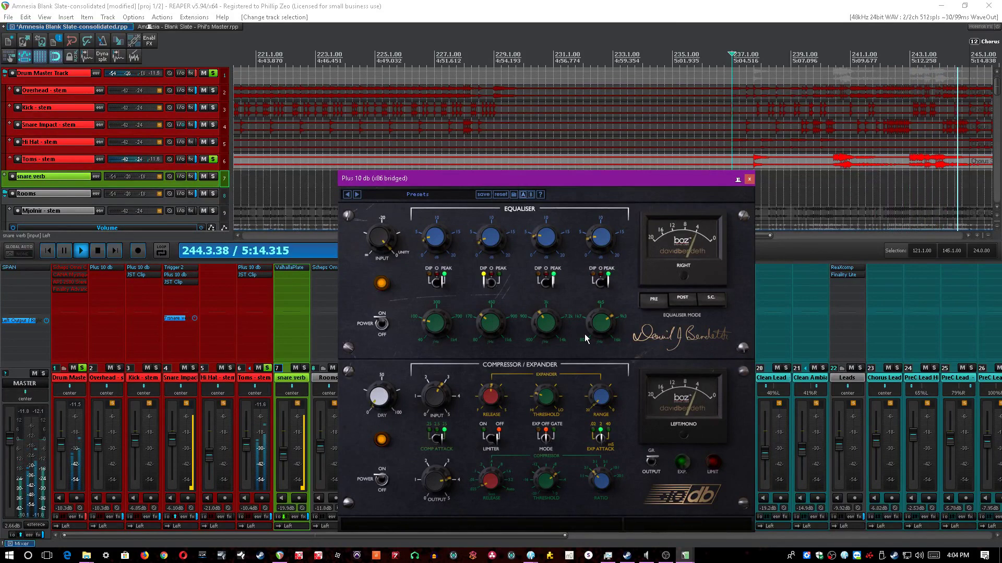
Examine the Toms' Plus 10 db with the SPAN analyzer moved aside, and close its bridged interface.
click(597, 6)
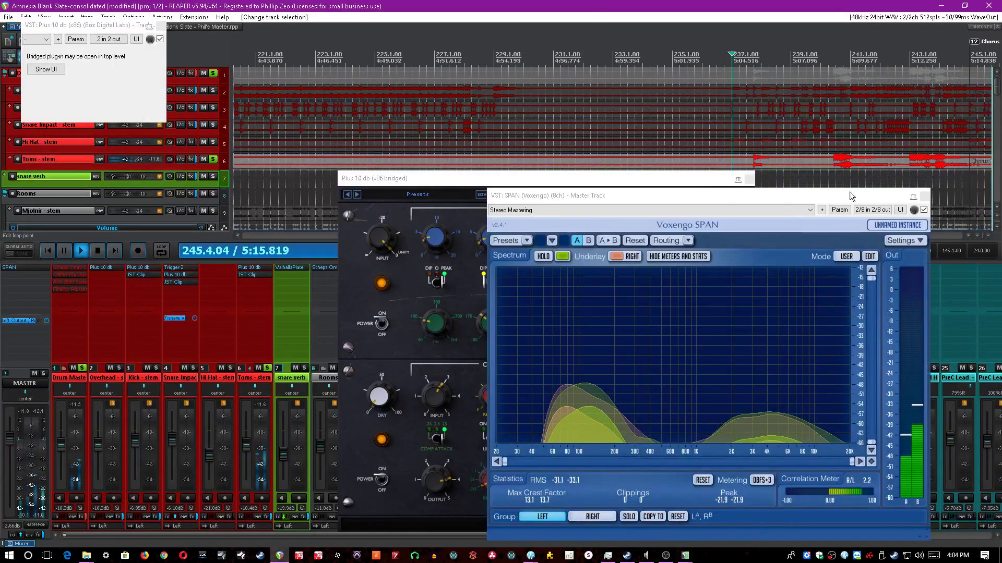
drag(838, 193, 920, 222)
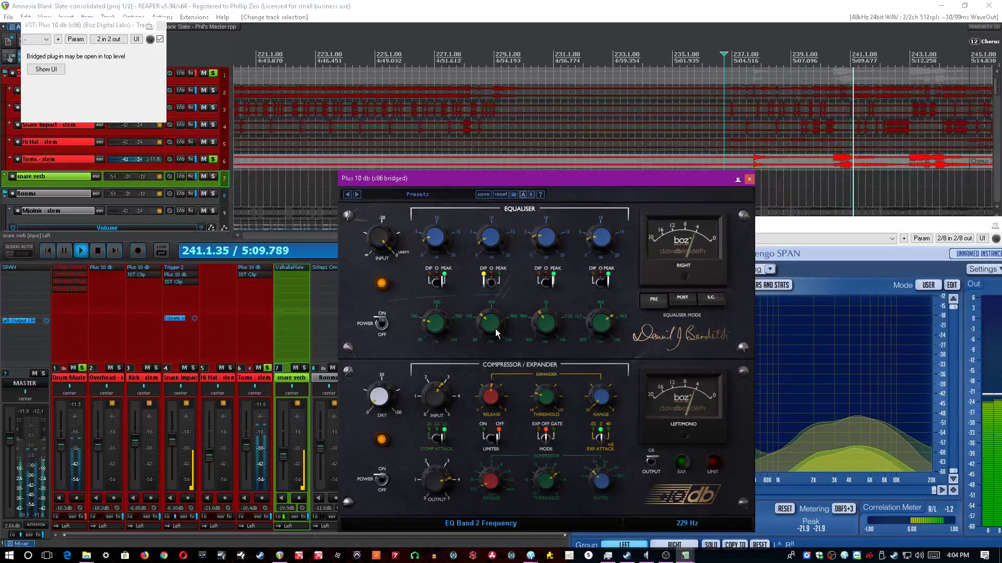
click(749, 179)
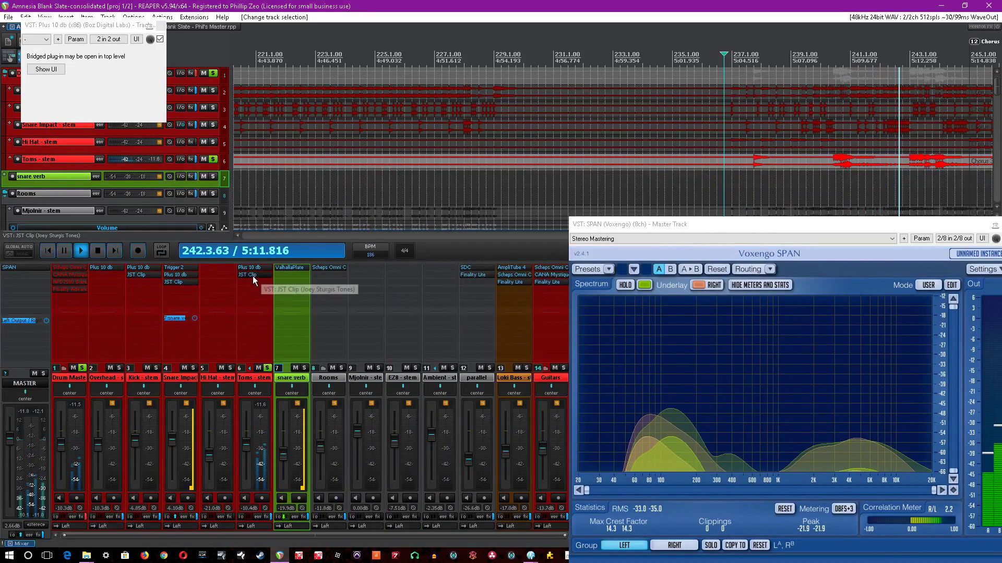
Open the Toms' JST Clip and replay the tom fill leading into Chorus 3.
click(252, 276)
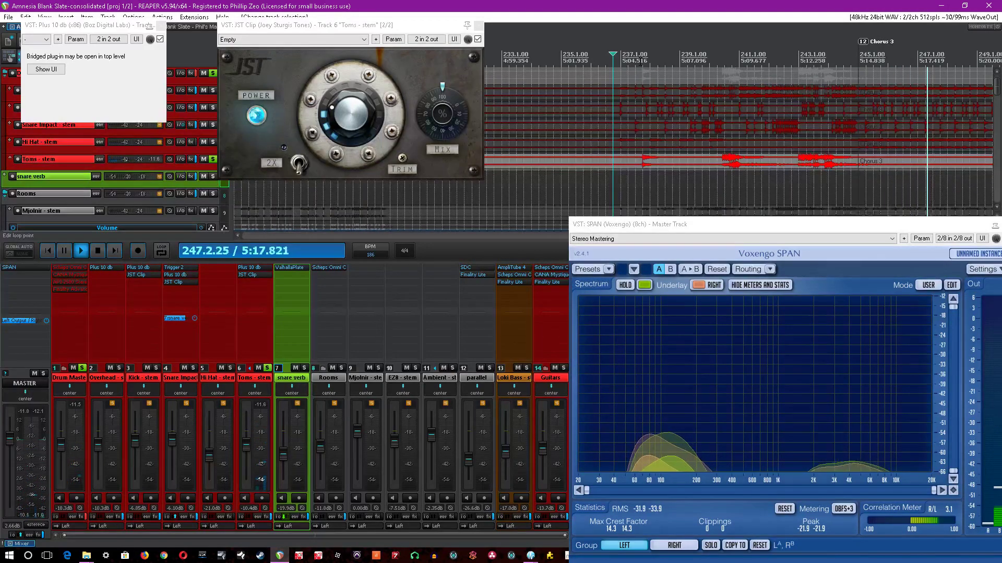
click(641, 62)
scroll(670, 166, up, 3)
scroll(672, 168, down, 7)
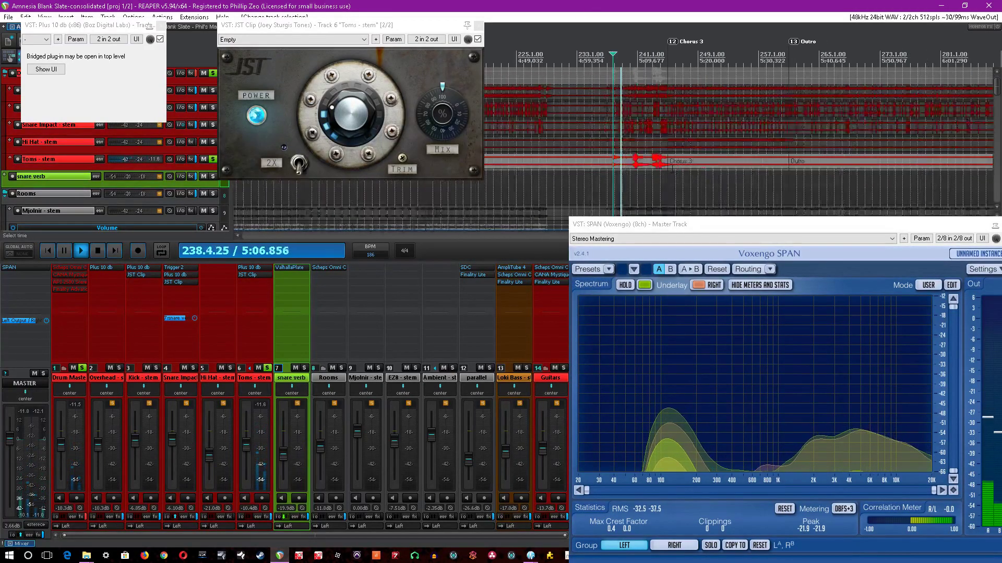
scroll(673, 168, up, 5)
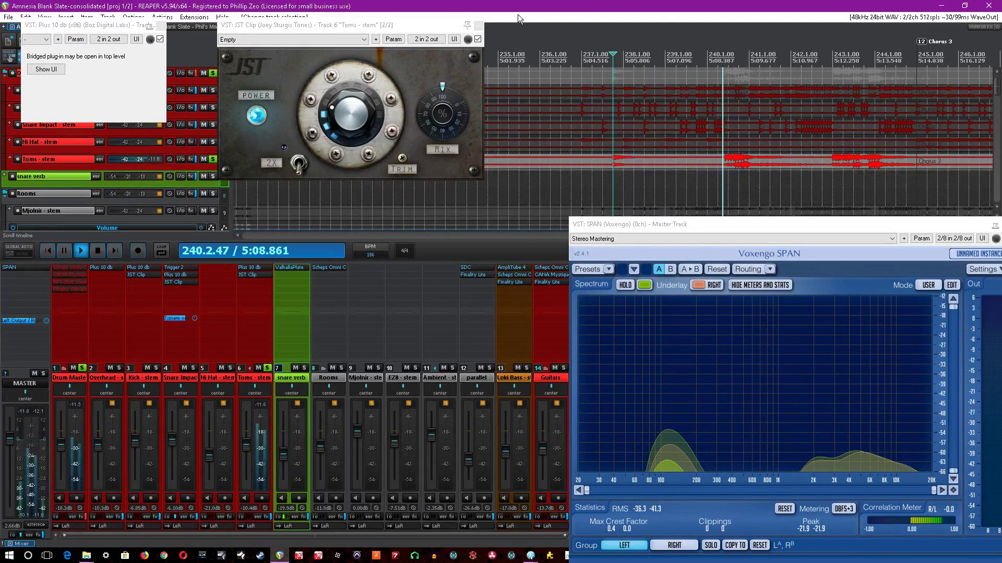
Reposition the JST Clip window over the arrangement and close the remaining Plus 10 db window.
drag(453, 25, 499, 96)
click(442, 5)
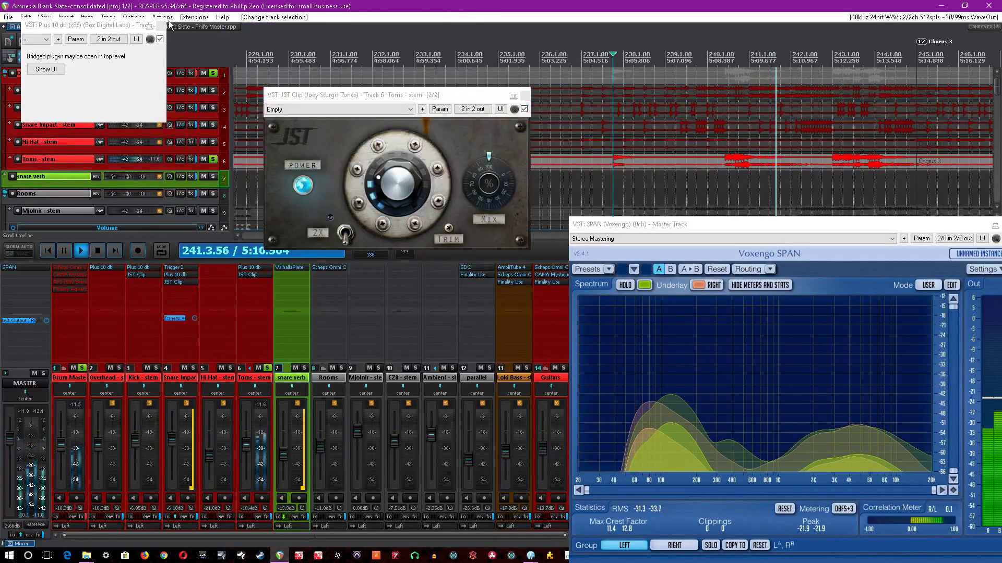
click(213, 4)
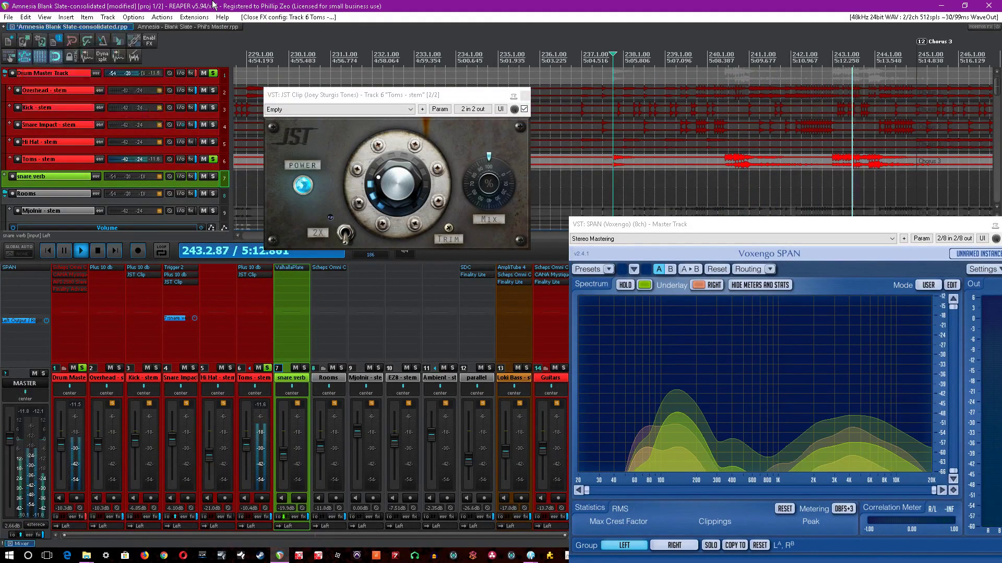
drag(387, 101, 412, 102)
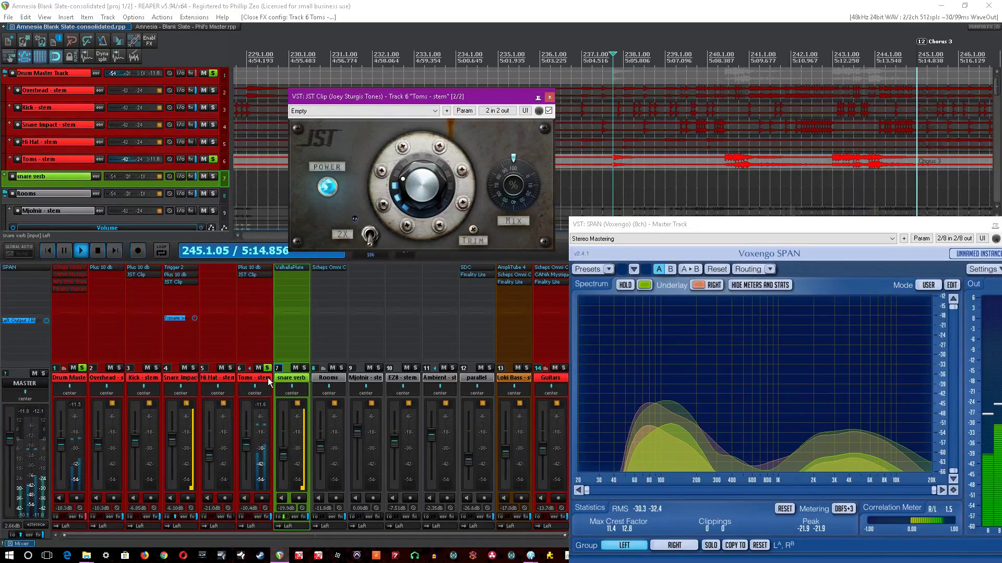
Unsolo the Toms stem, replay the full drums from measure 240, then close JST Clip and stop playback.
click(212, 159)
click(709, 193)
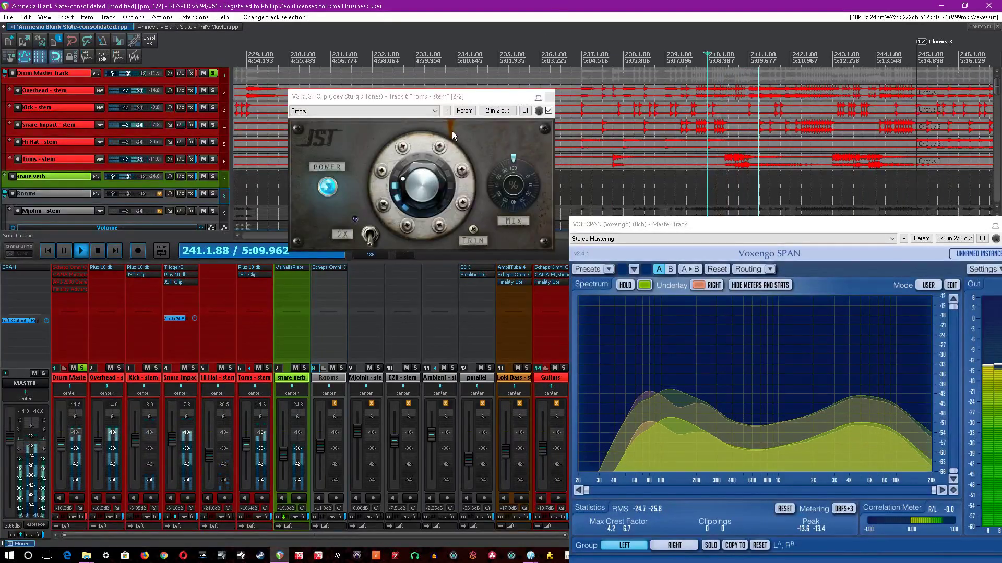
click(549, 97)
key(space)
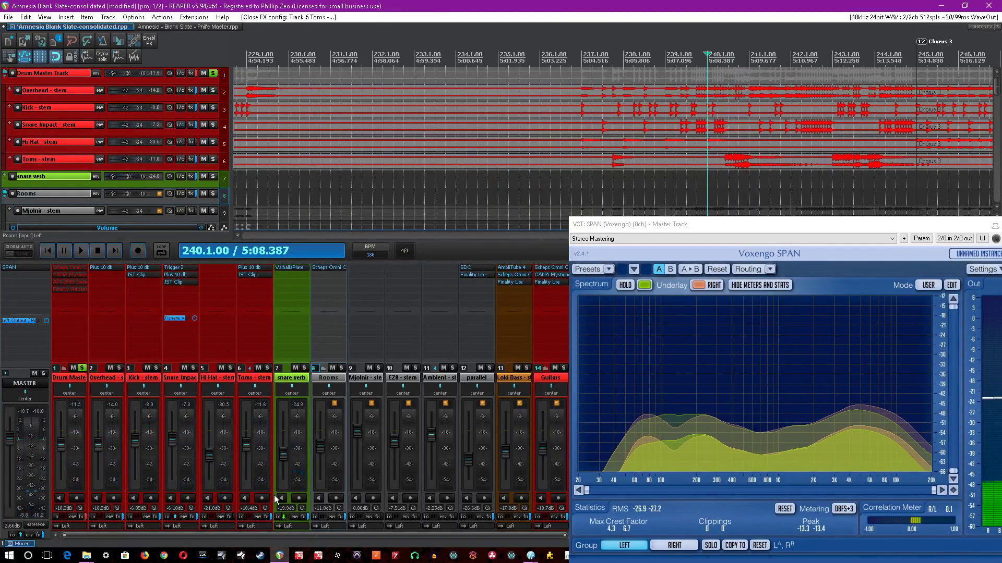
Bypass and re-enable the Toms' effects chain, replaying the fill from measure 240 each way to compare the sound.
click(272, 517)
key(space)
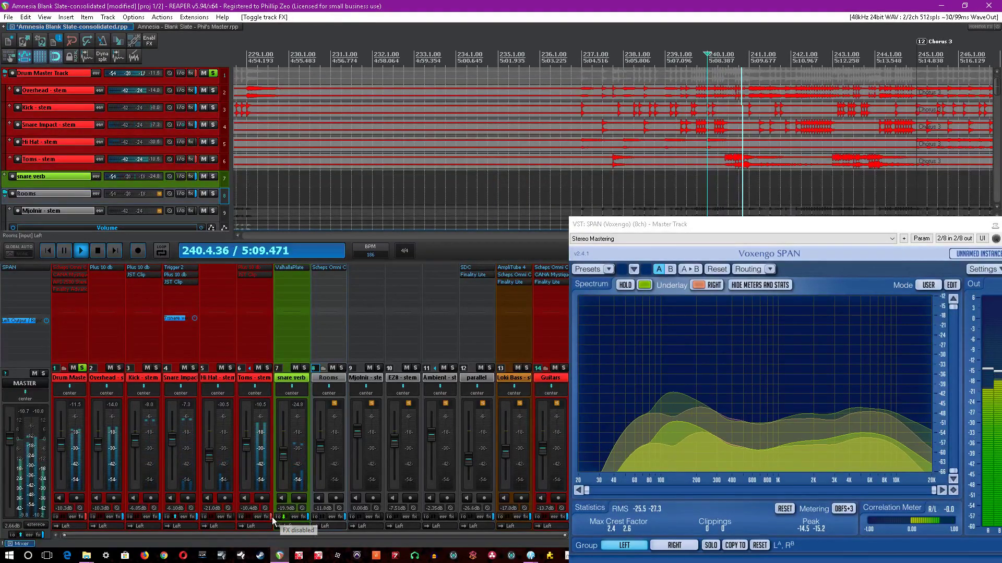
click(271, 518)
key(space)
key(space)
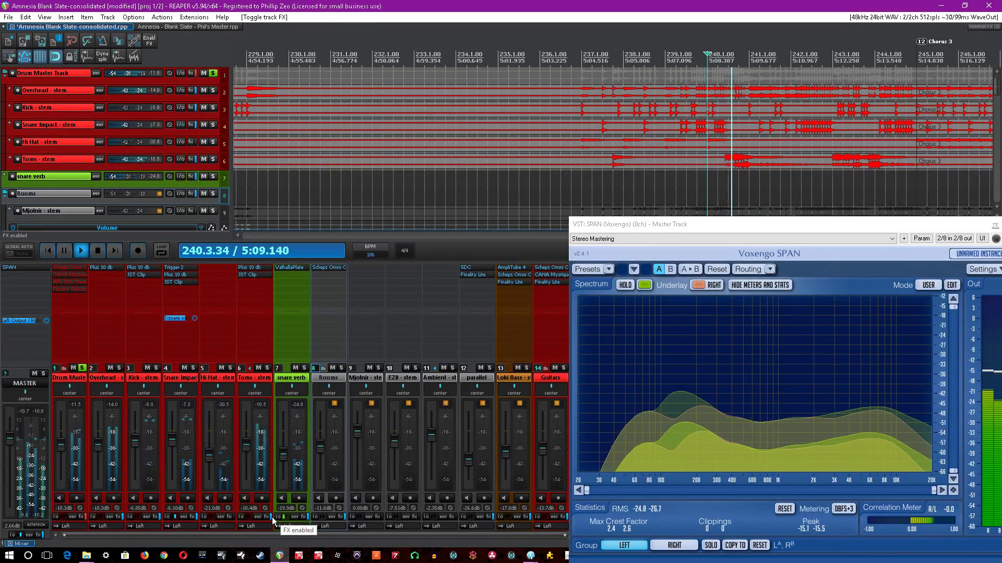
key(space)
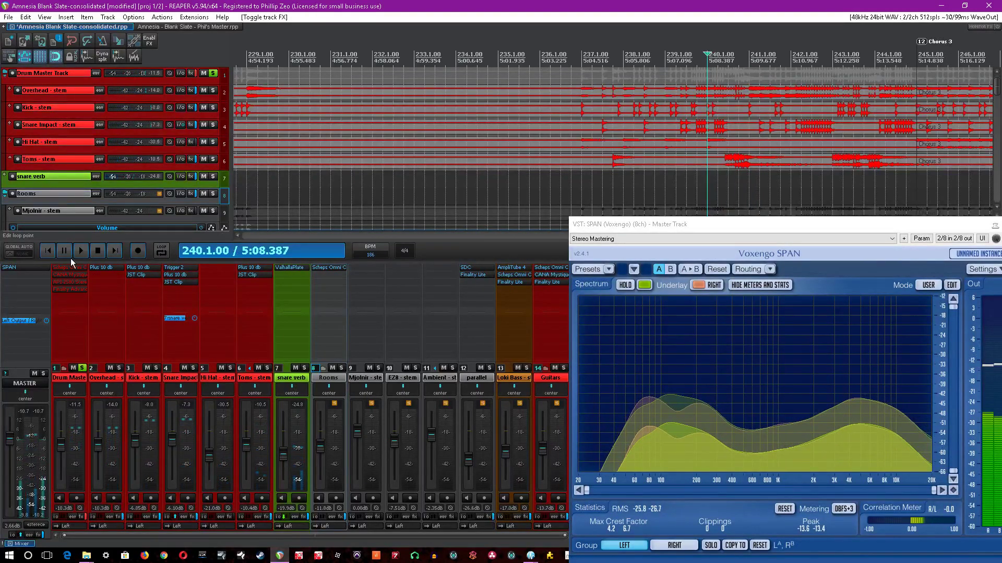
Re-enable the effects chain on the Drum Master Track and close its open plug-in window.
click(70, 276)
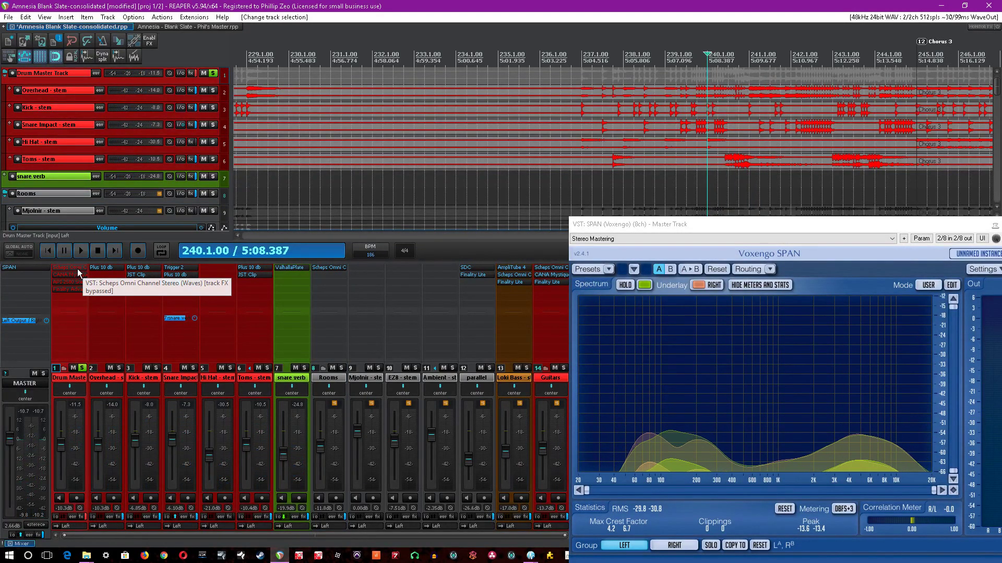
click(67, 512)
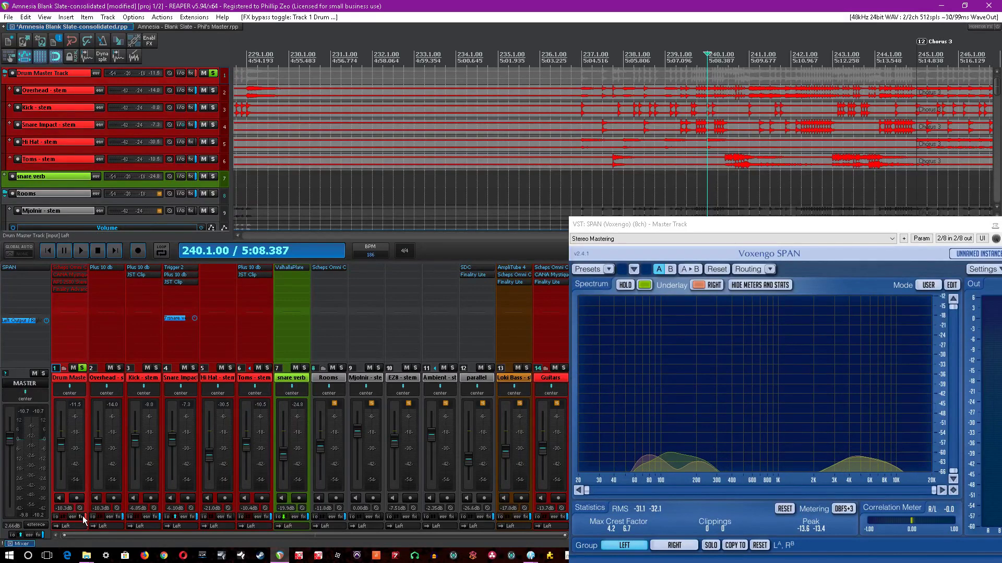
click(82, 515)
click(455, 49)
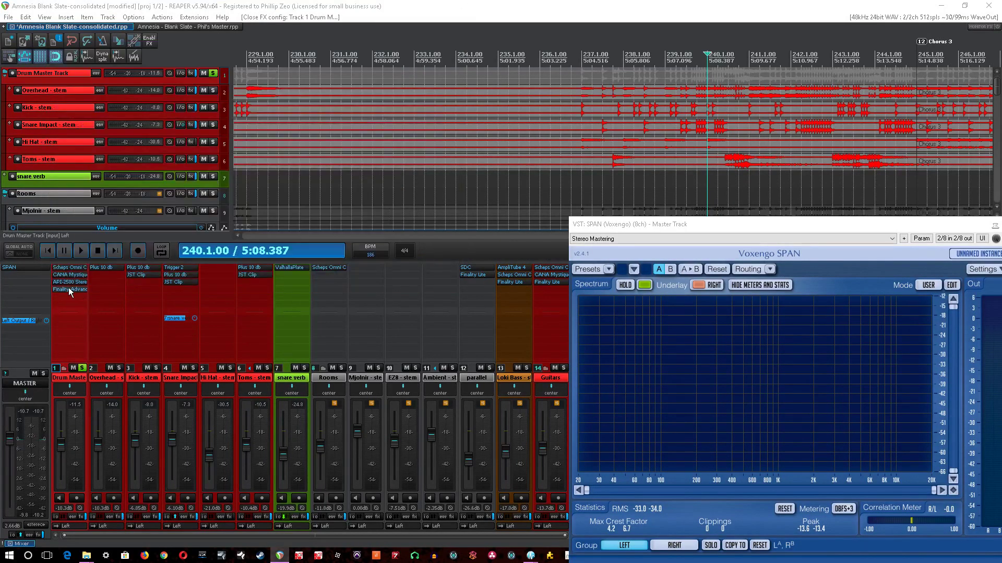
Check the Drum Master Track's API-2500 and close it, then open Finality Advanced and save the project.
click(70, 282)
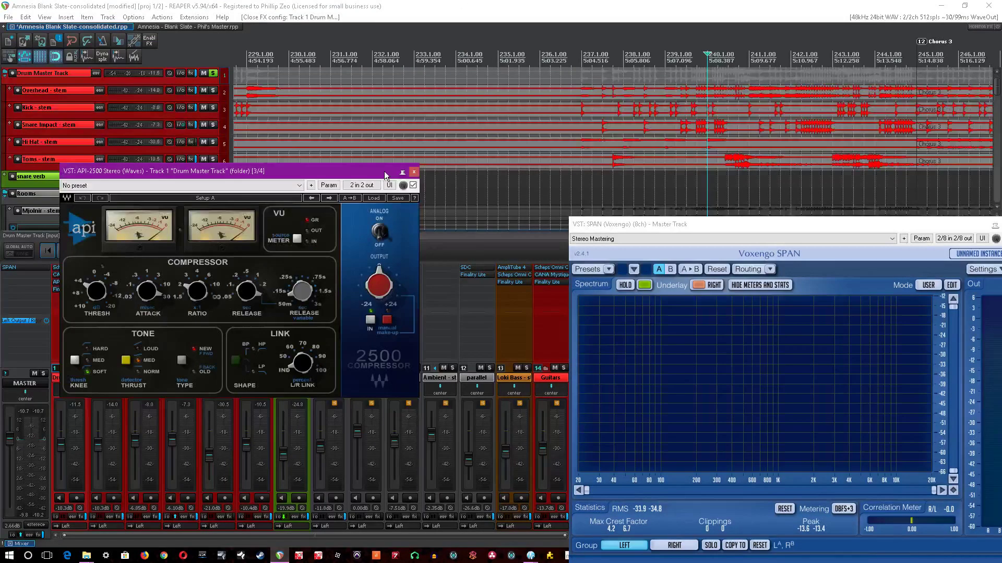
click(410, 171)
click(67, 290)
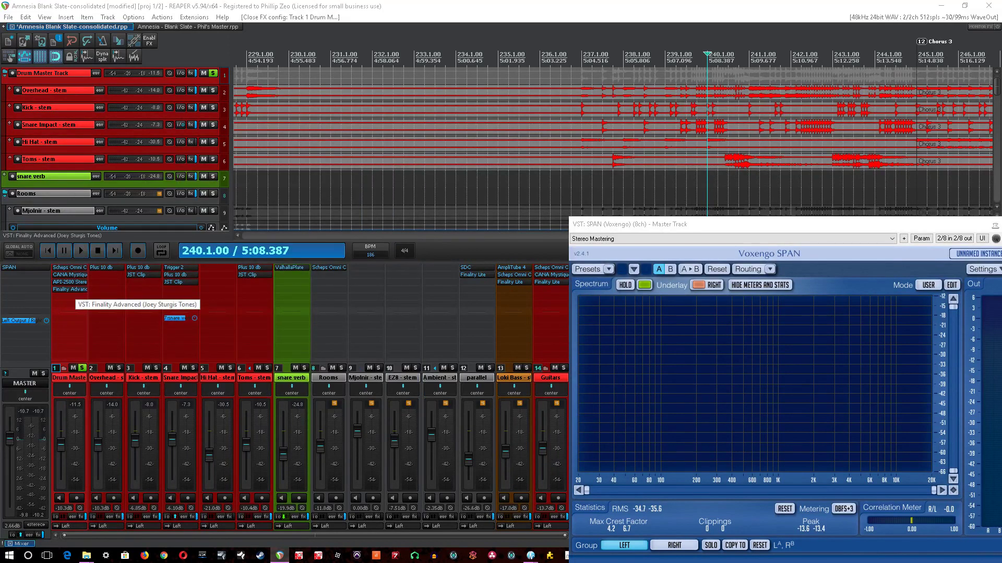
click(503, 5)
key(ctrl+s)
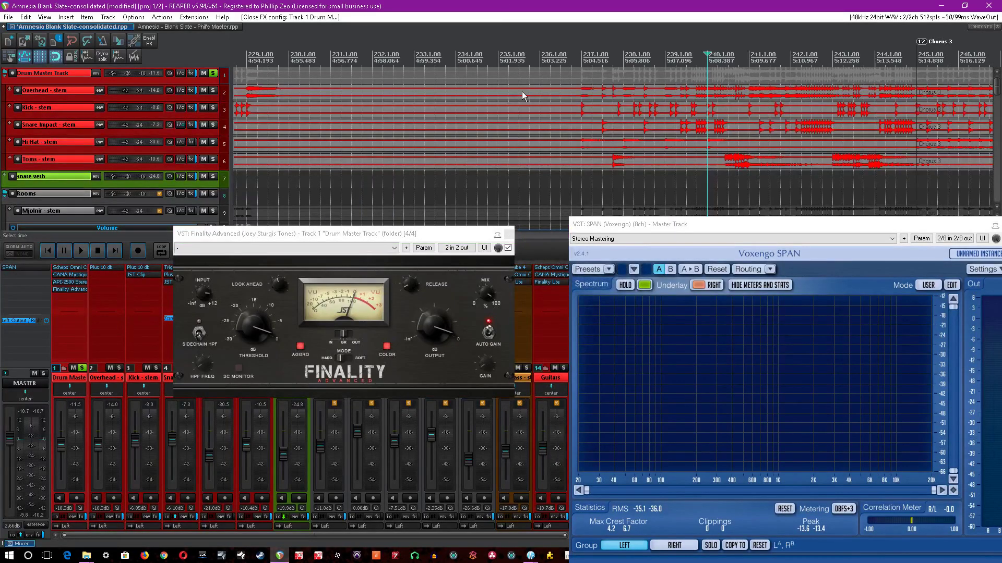
Play the full drums from the start of Chorus 1 with Finality Advanced open.
scroll(506, 91, down, 10)
scroll(248, 80, down, 4)
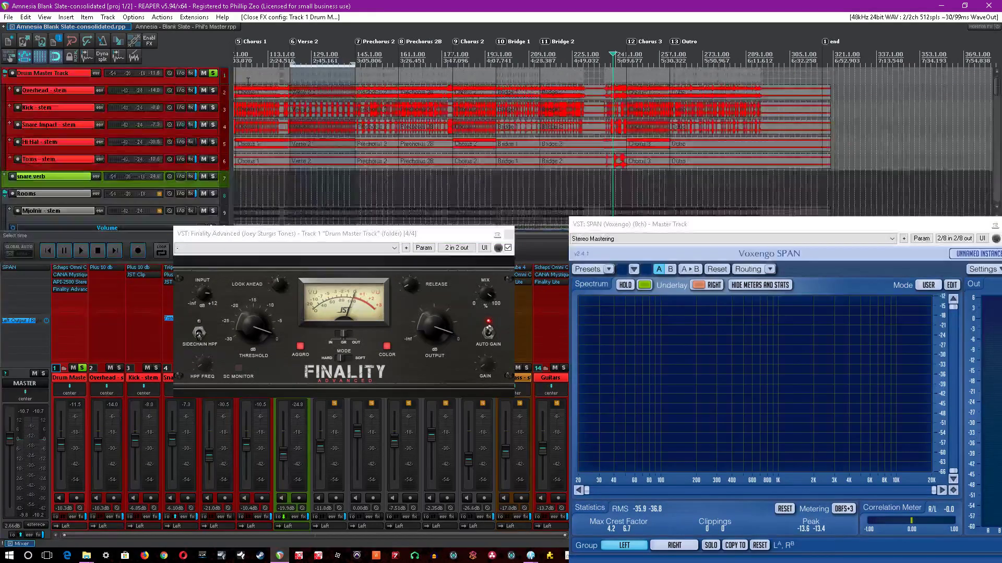
click(245, 77)
scroll(245, 77, up, 5)
key(space)
scroll(530, 96, down, 3)
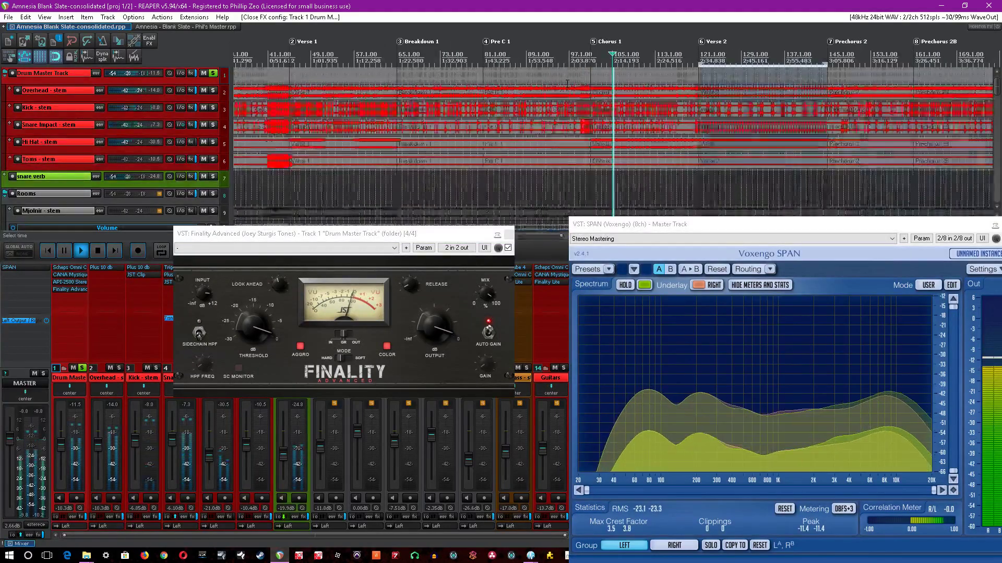
Bypass and re-enable the Drum Master Track's effects during playback to compare the sound, and undo the accidental item split.
click(86, 518)
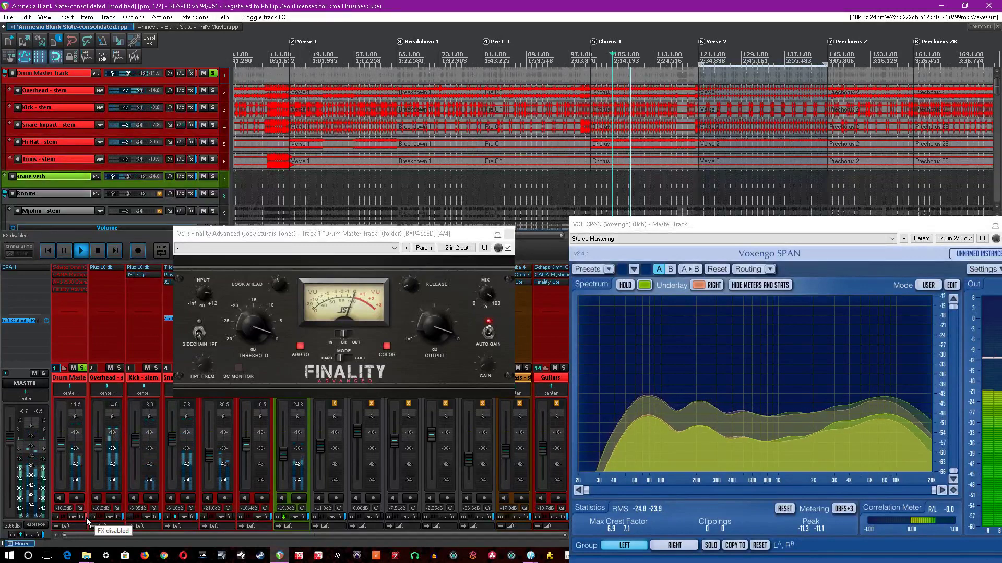
click(86, 518)
key(s)
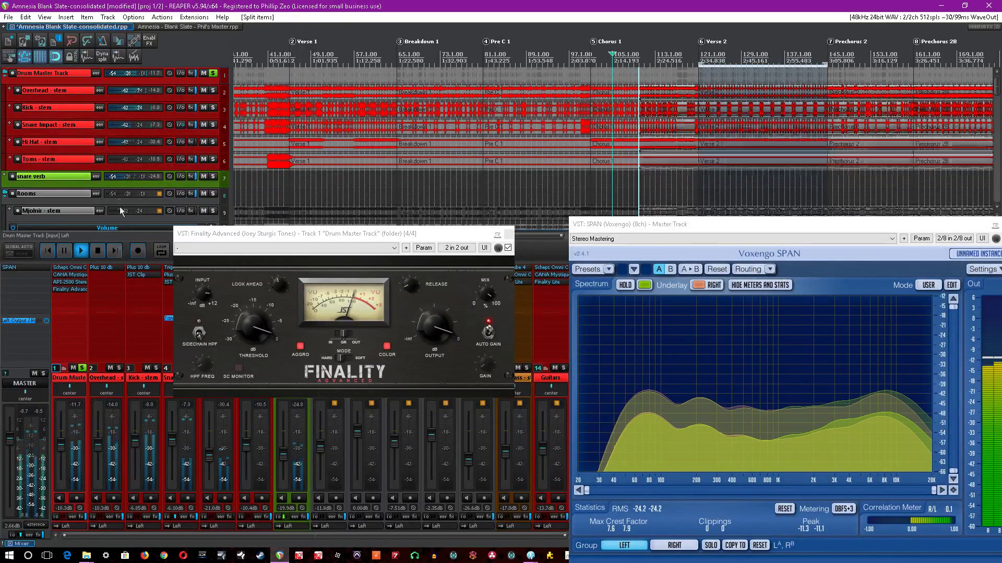
key(ctrl+z)
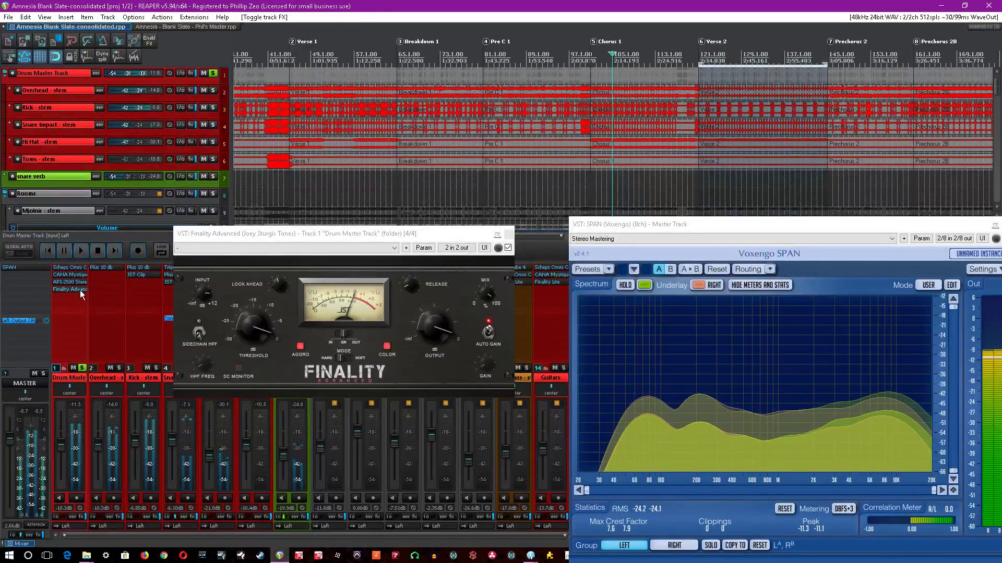
Stop playback, bypass every Drum Master Track plug-in except Scheps Omni Channel, and close Finality Advanced.
key(space)
click(507, 248)
click(508, 234)
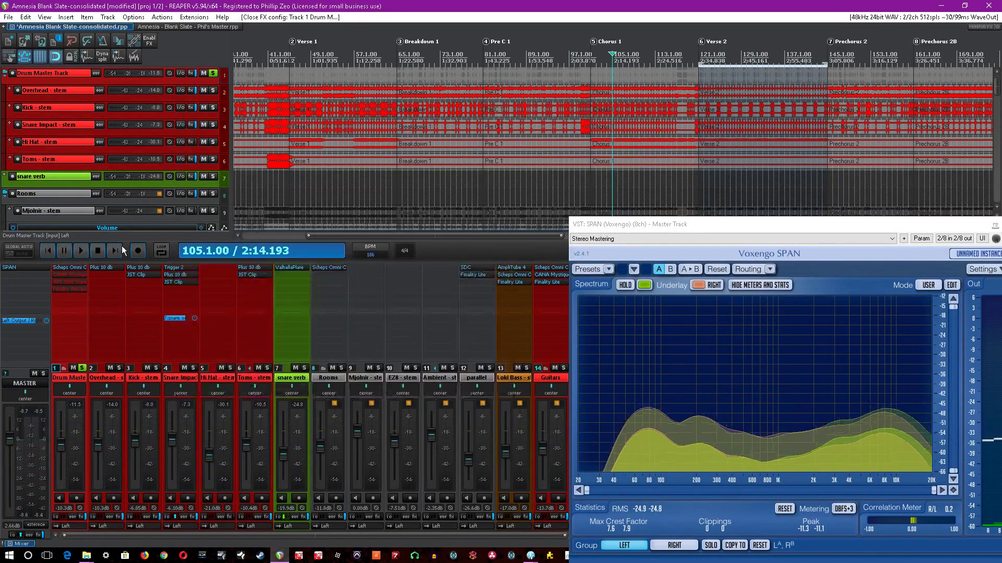
Open the Drum Master Track's Scheps Omni Channel, reposition its window, save the project and play from Chorus 1.
click(70, 267)
click(694, 125)
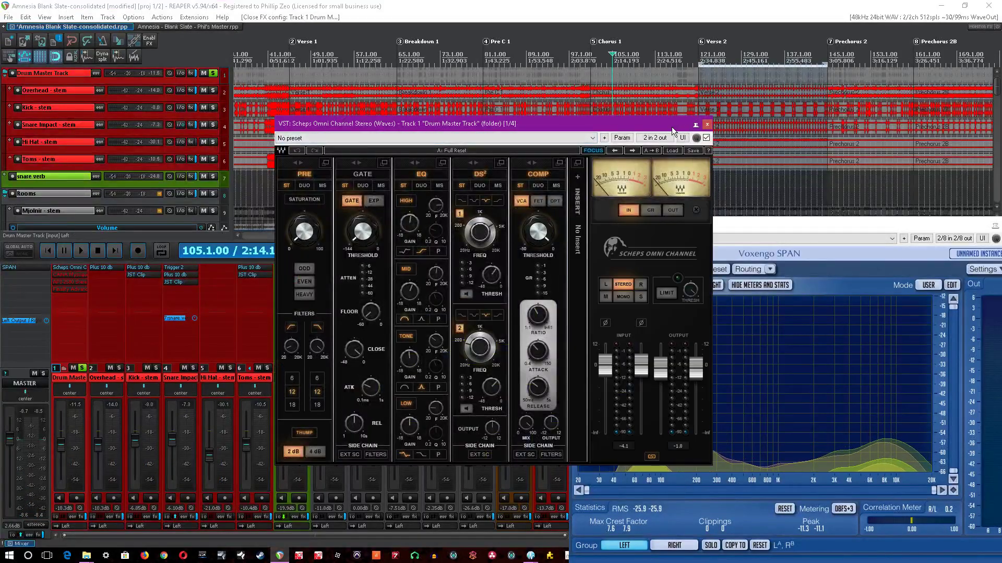
drag(671, 125, 642, 141)
click(403, 4)
key(ctrl+s)
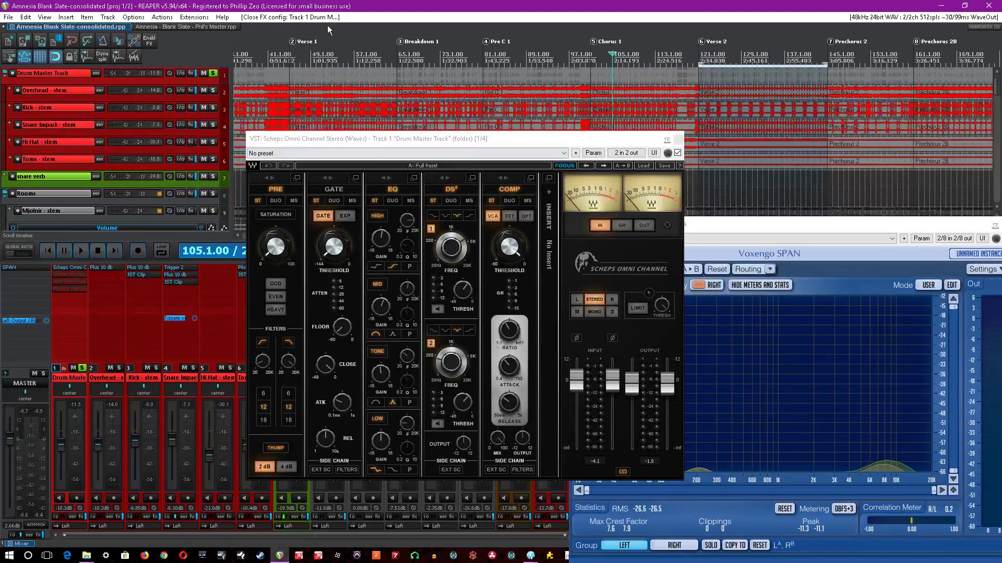
key(space)
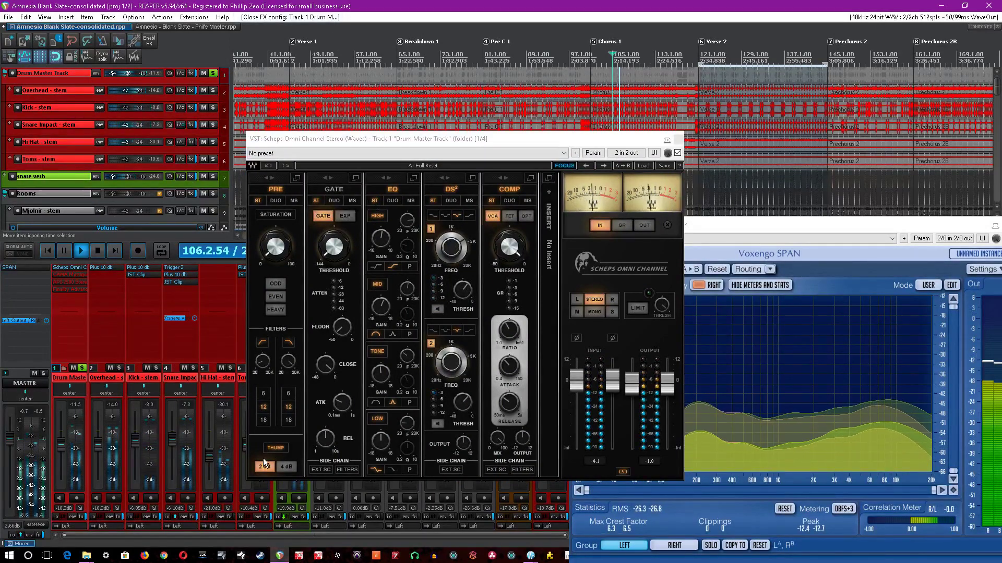
Solo each DS² band of the Scheps Omni Channel in turn to hear what it processes, restore full output and save the project.
click(796, 424)
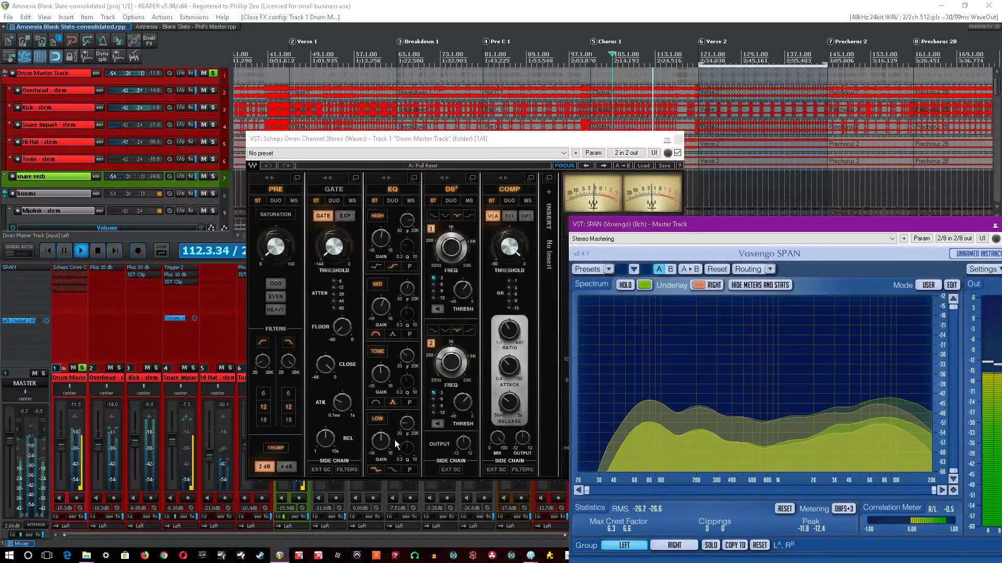
click(451, 362)
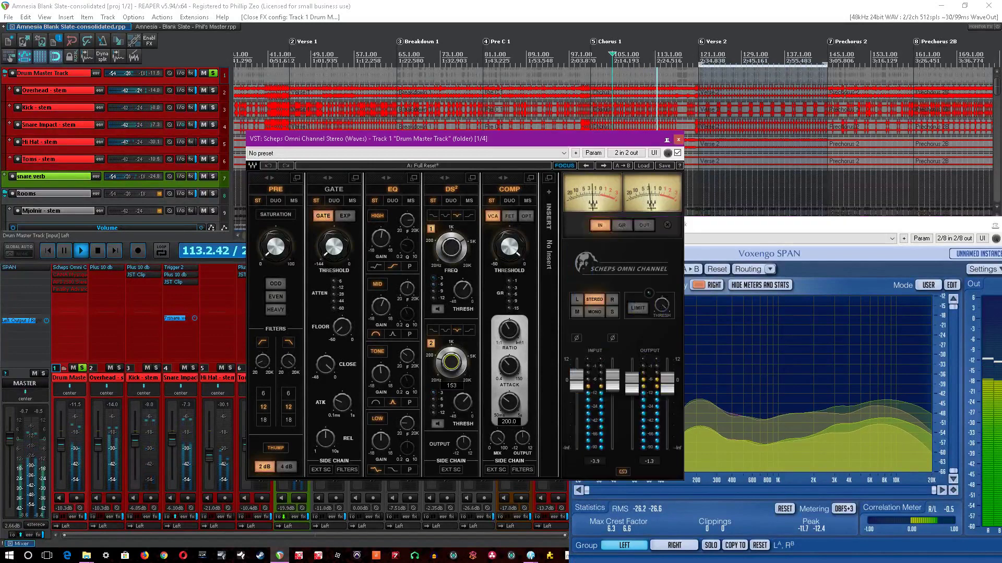
click(441, 427)
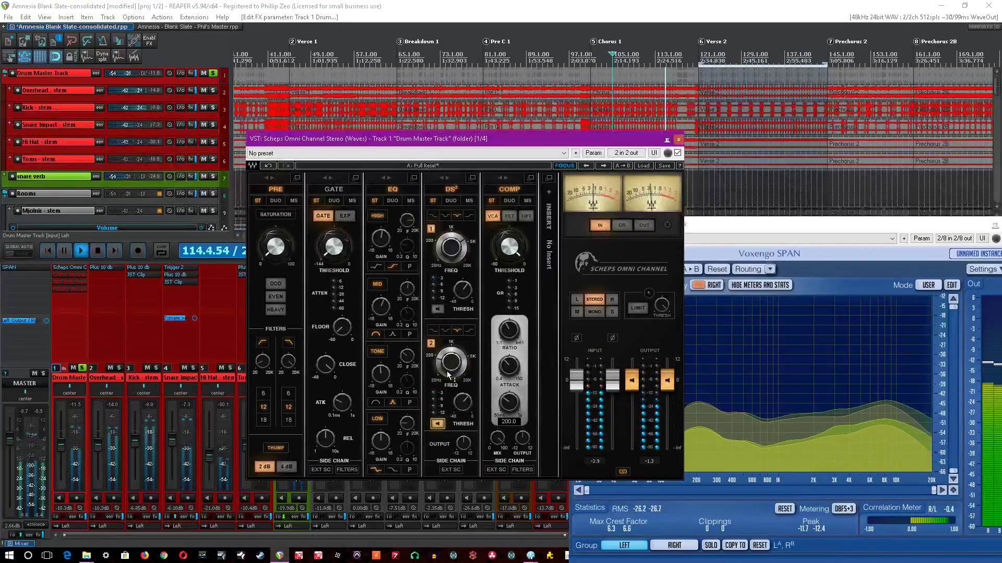
click(439, 424)
click(437, 309)
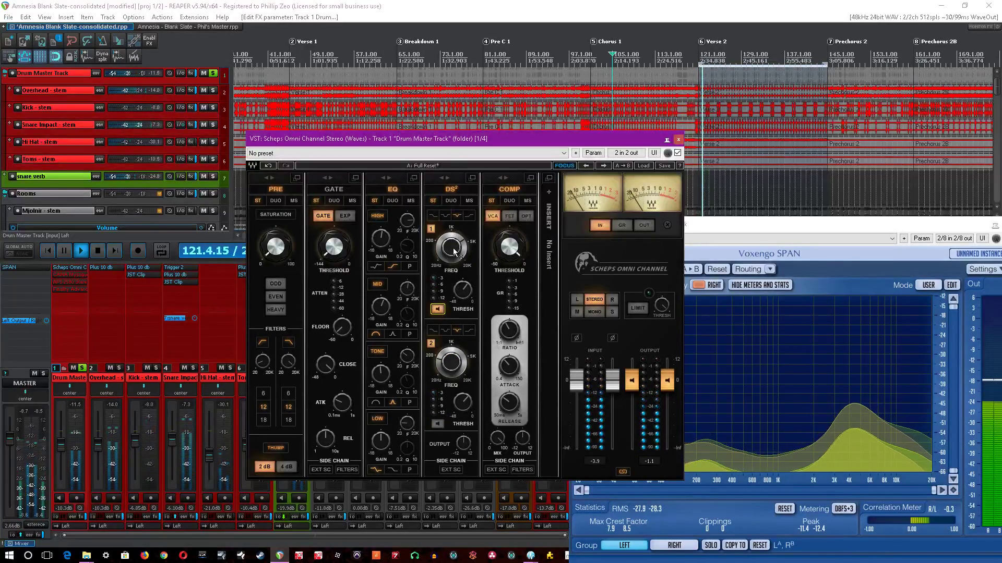
click(438, 311)
click(499, 5)
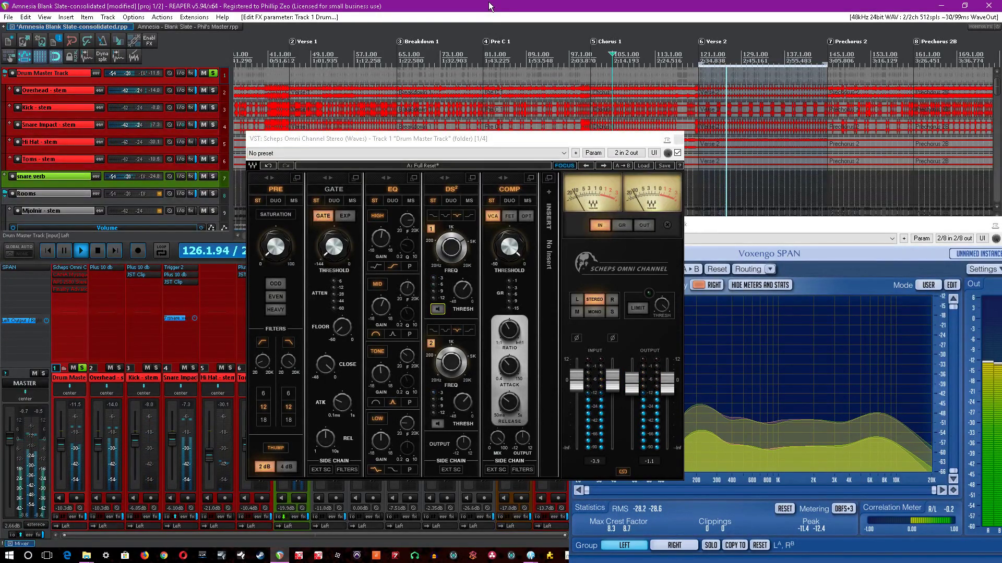
key(ctrl+s)
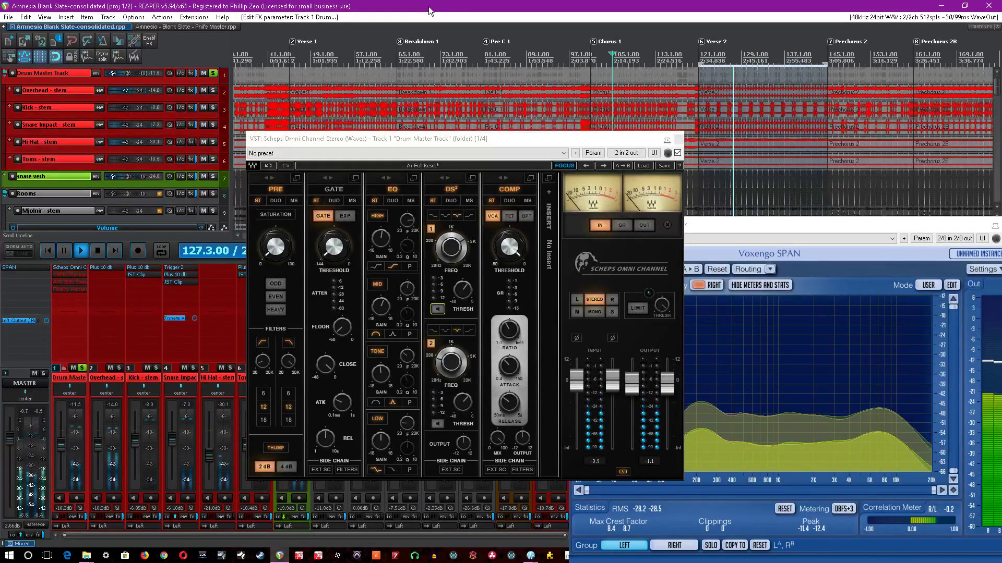
Examine the High, Mid, Tone and Low EQ settings of Scheps Omni Channel in the expanded EQ view, collapse it and save the project.
click(408, 220)
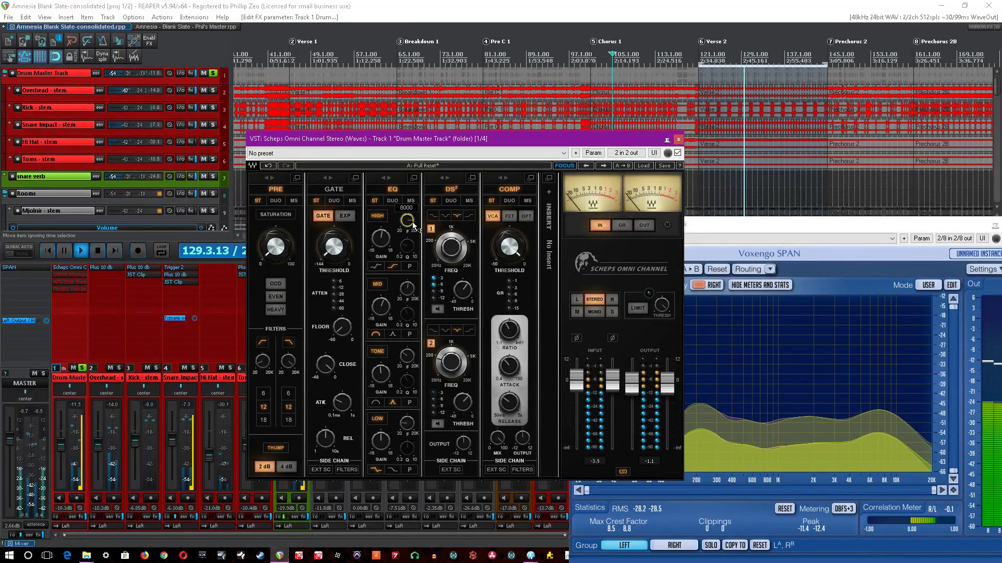
click(413, 178)
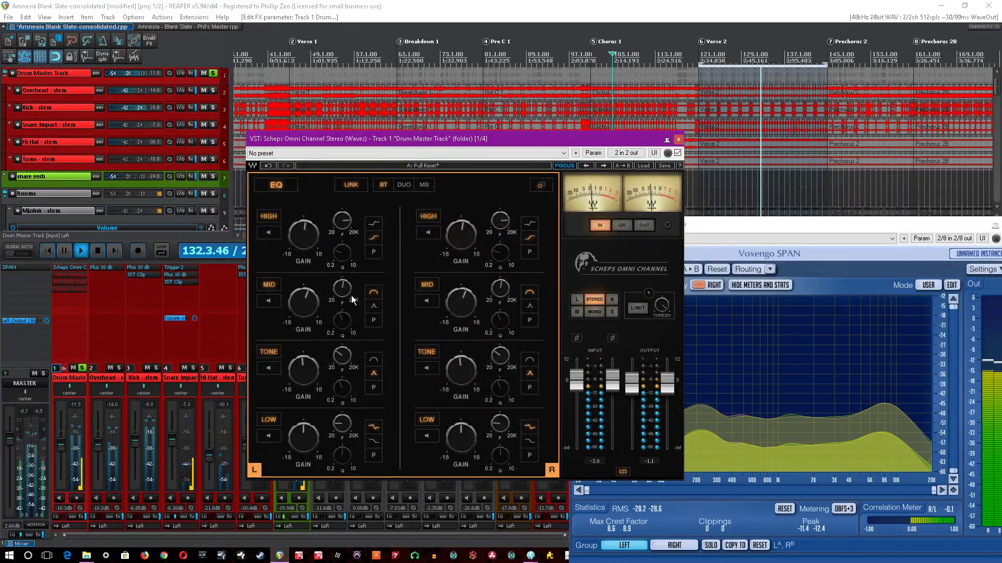
drag(300, 304, 300, 303)
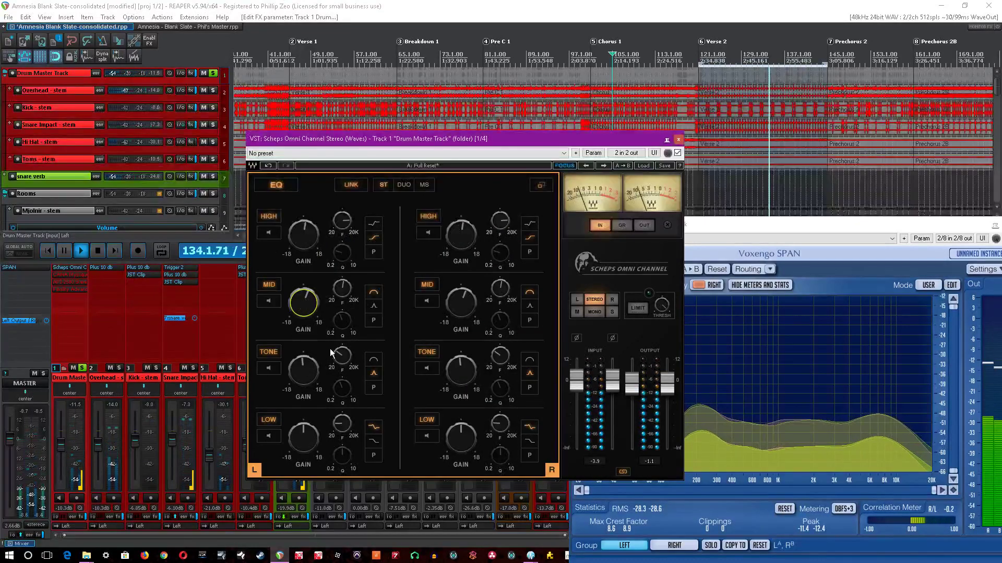
click(342, 356)
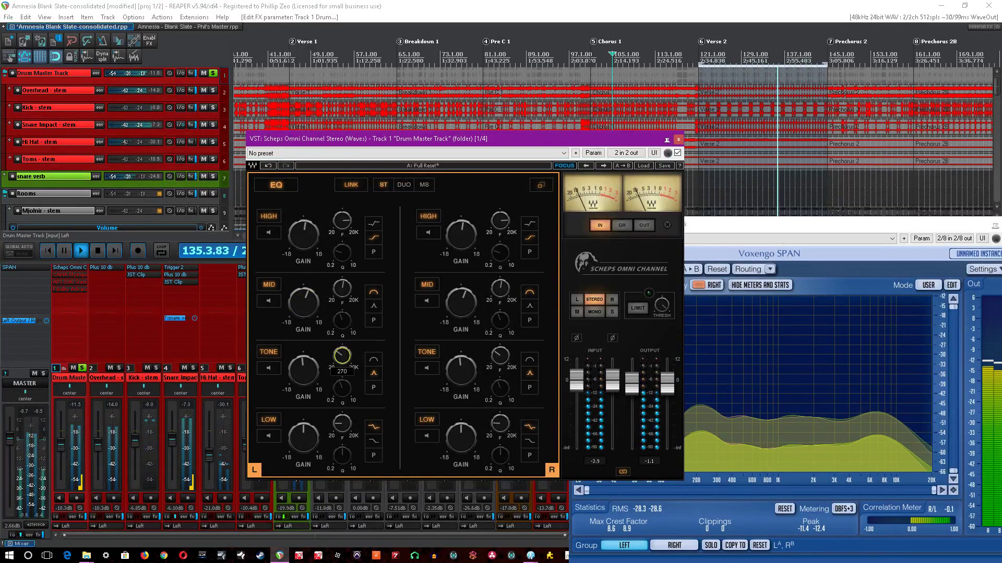
drag(303, 372, 304, 379)
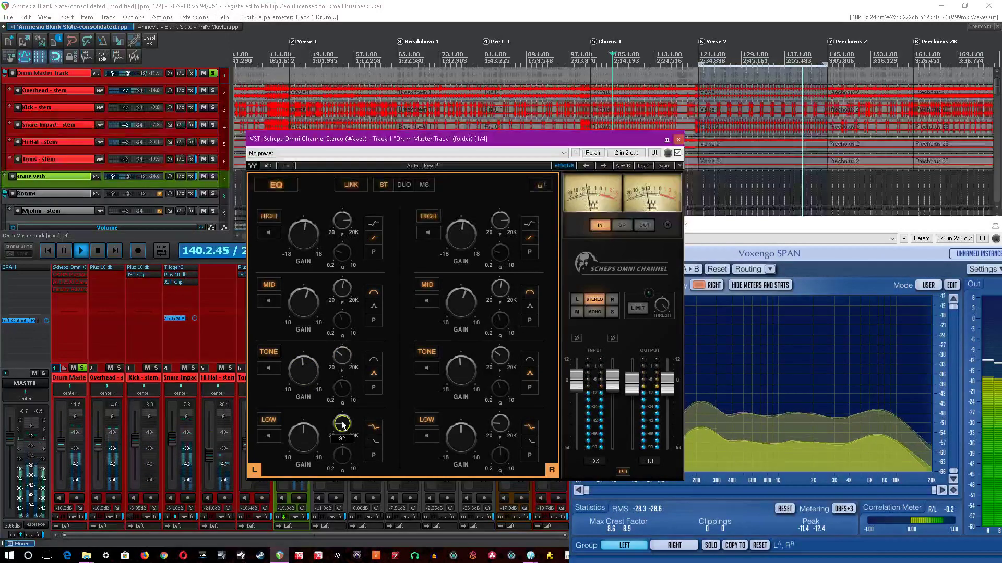
click(539, 186)
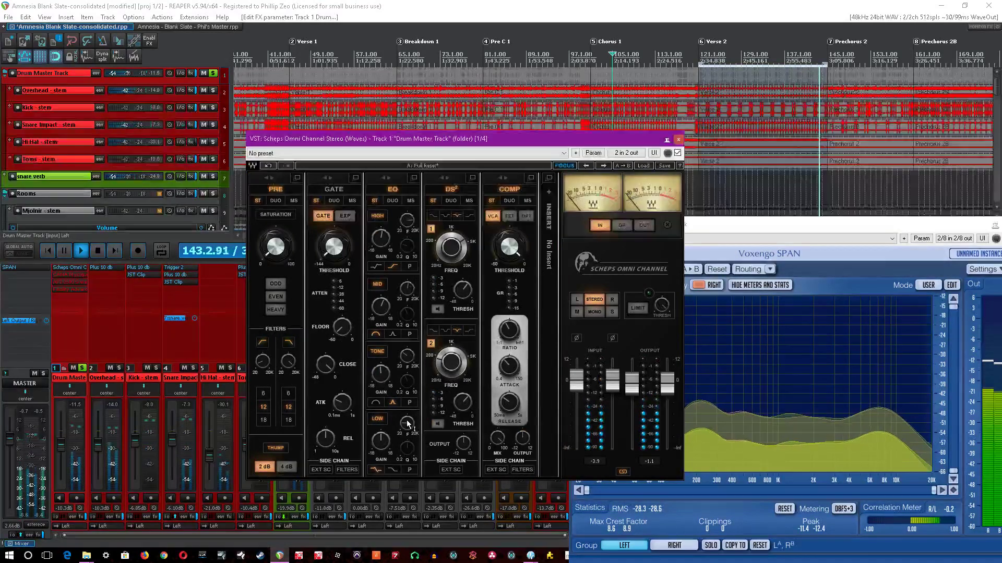
mouse_move(408, 423)
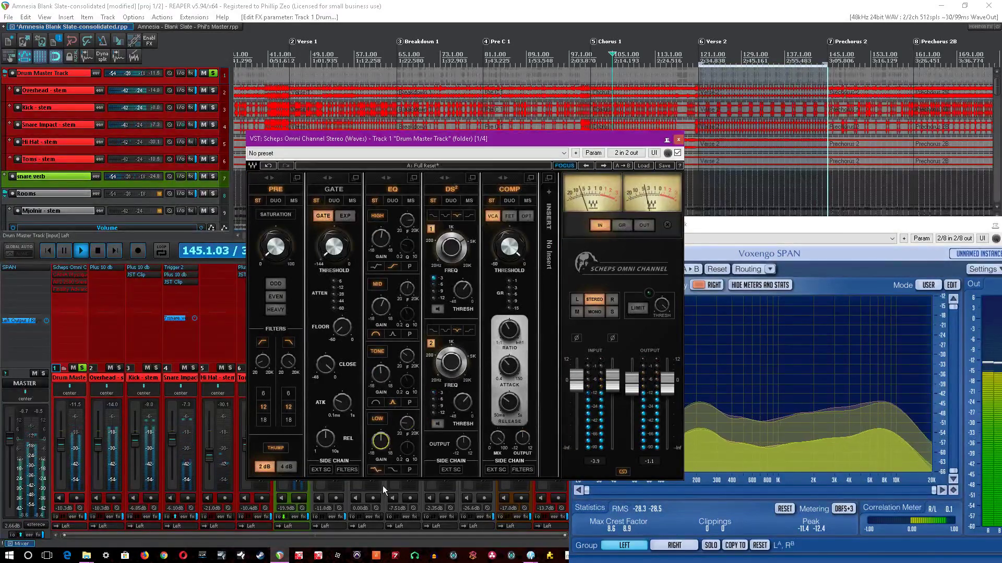
click(455, 5)
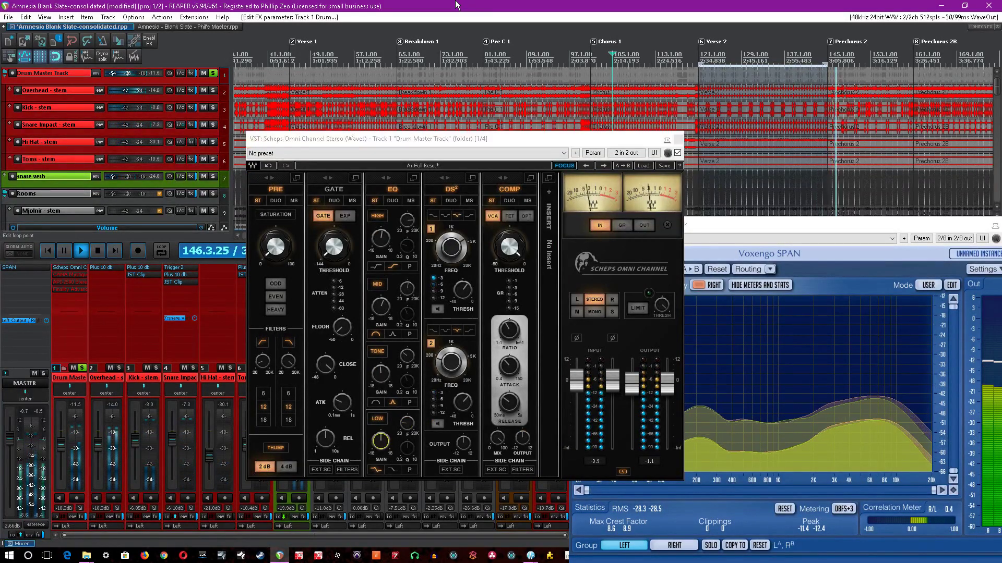
key(ctrl+s)
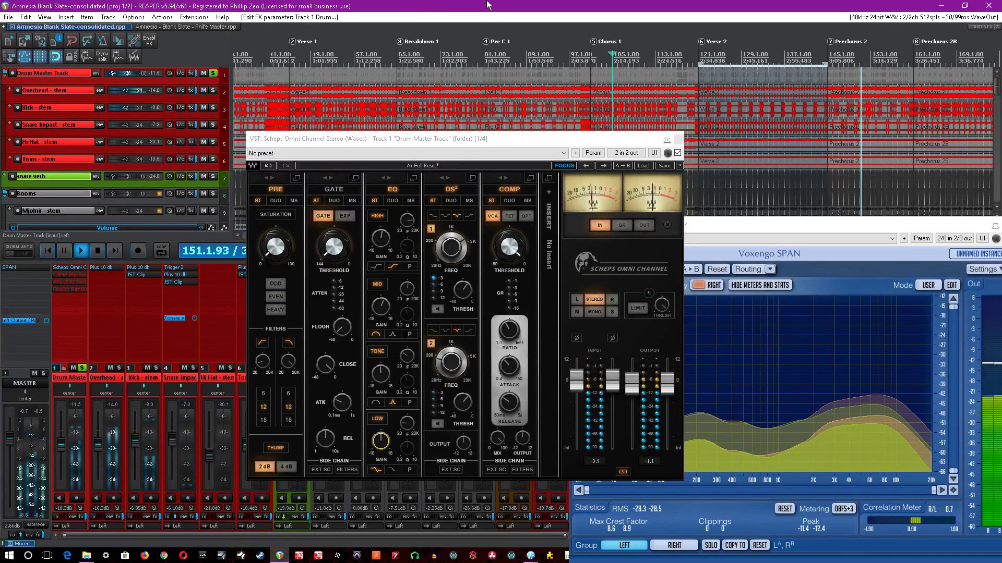
Bring the SPAN analyser forward briefly, return to Scheps Omni Channel, close its window and save the project.
key(minus)
key(equal)
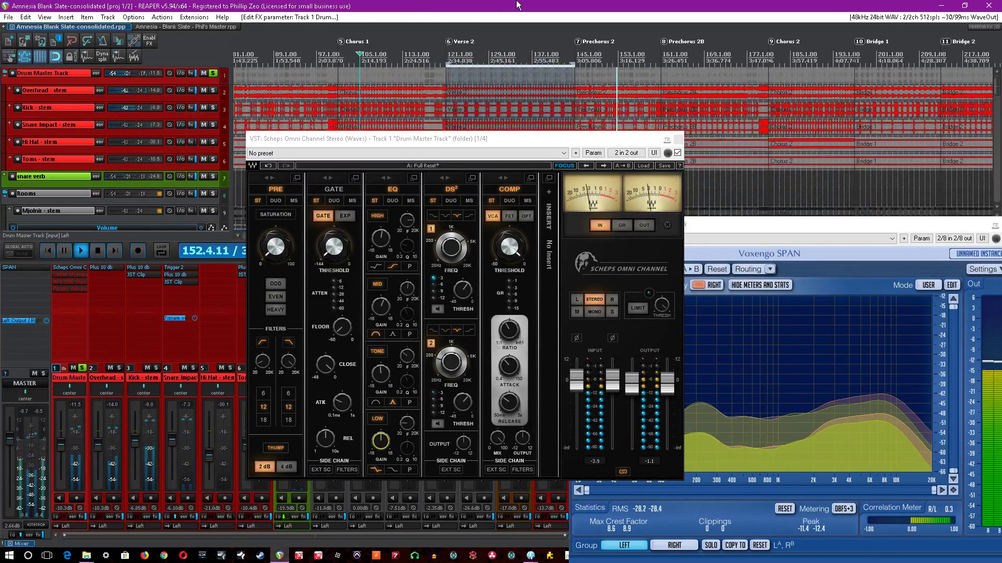
click(910, 224)
click(534, 27)
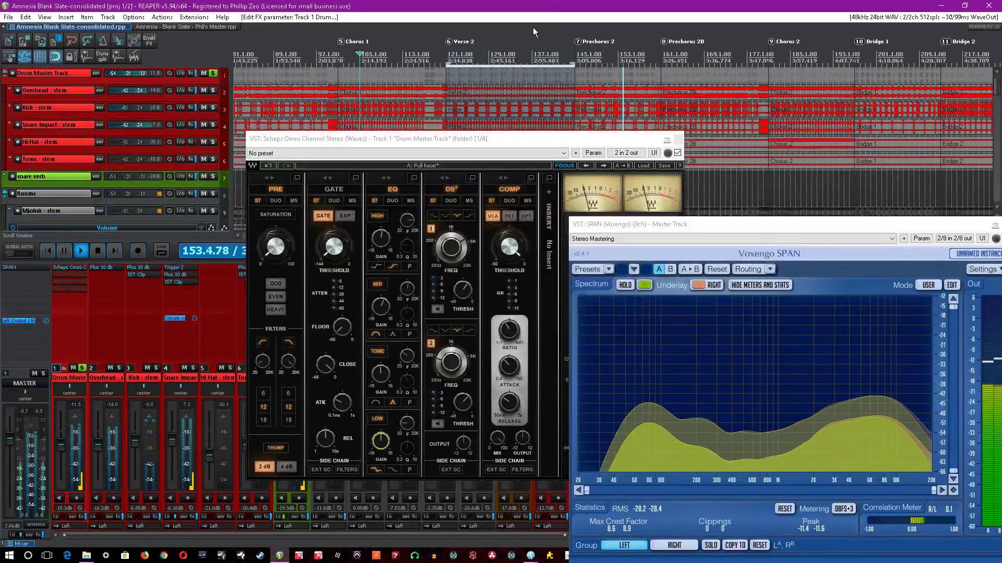
click(500, 137)
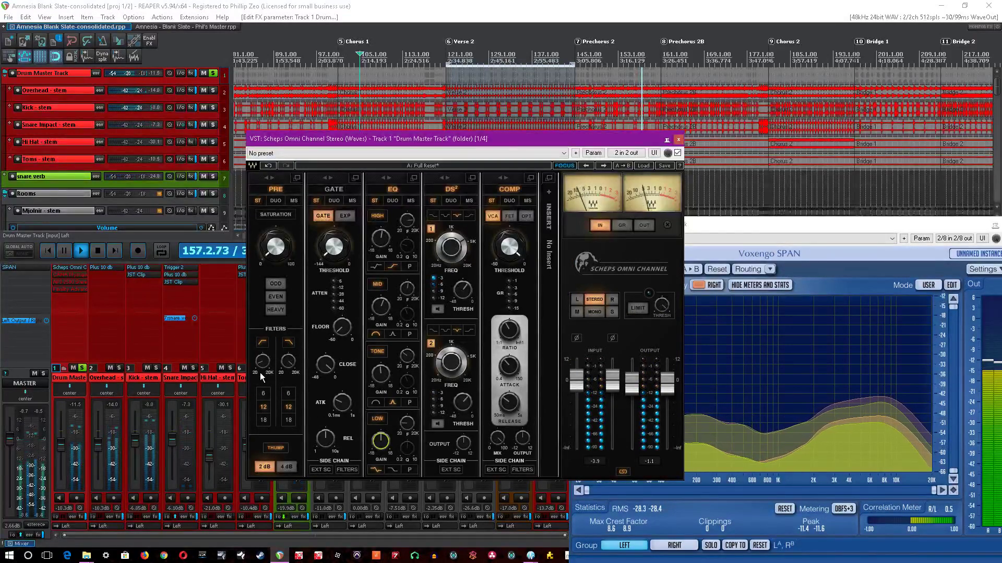
click(678, 140)
key(ctrl+s)
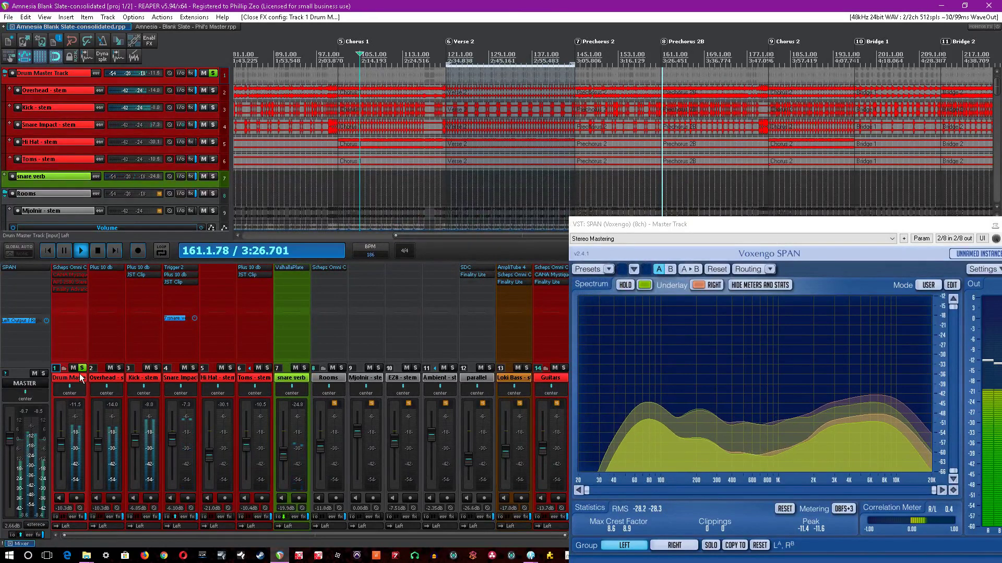
Enable and open CANA Mystique Tape Machine on the Drum Master Track, reposition its window clear of the analyser, save and check its high-frequency adjustment.
shift+click(71, 274)
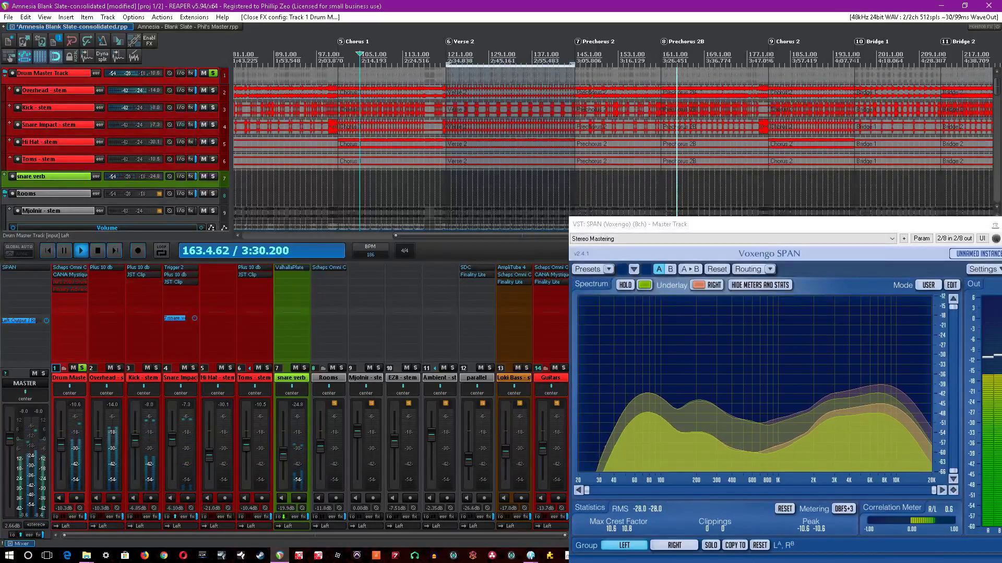
click(77, 274)
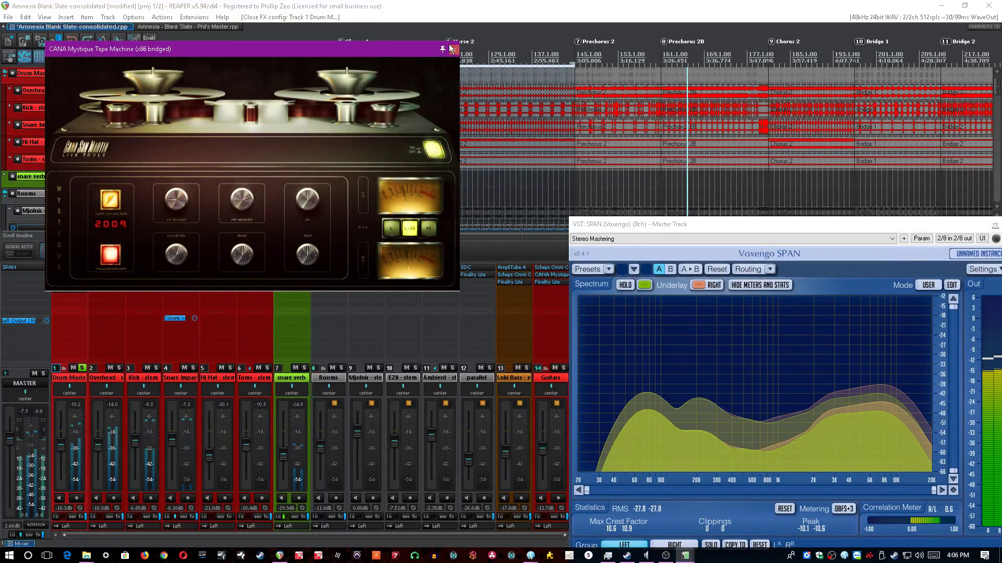
drag(196, 49, 309, 155)
key(ctrl+s)
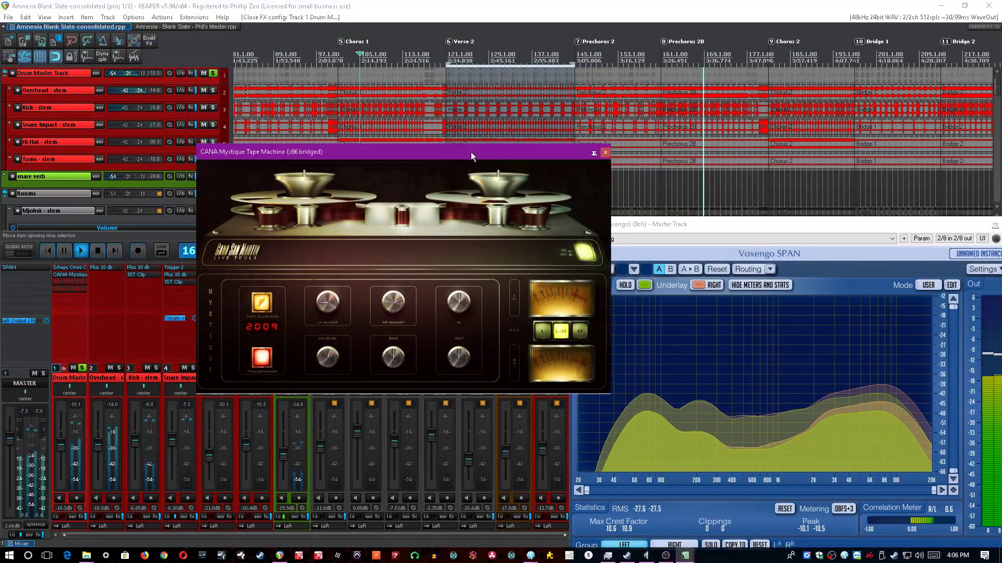
drag(470, 152, 413, 148)
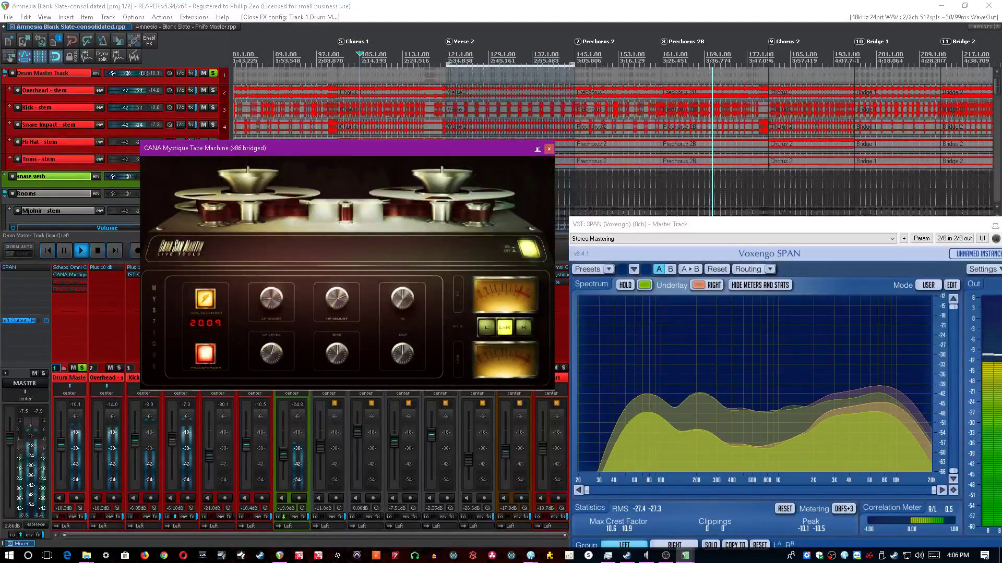
drag(340, 302, 341, 285)
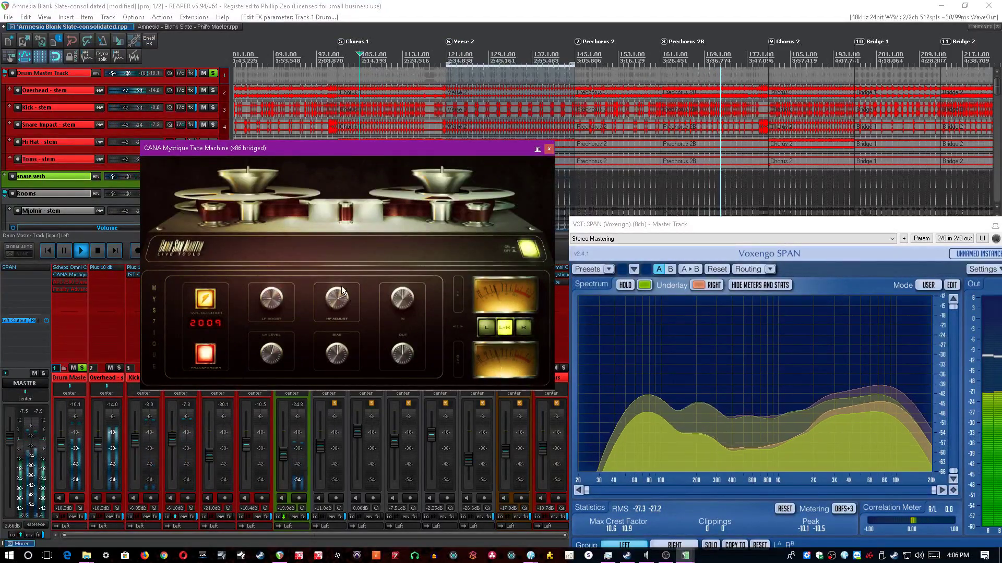
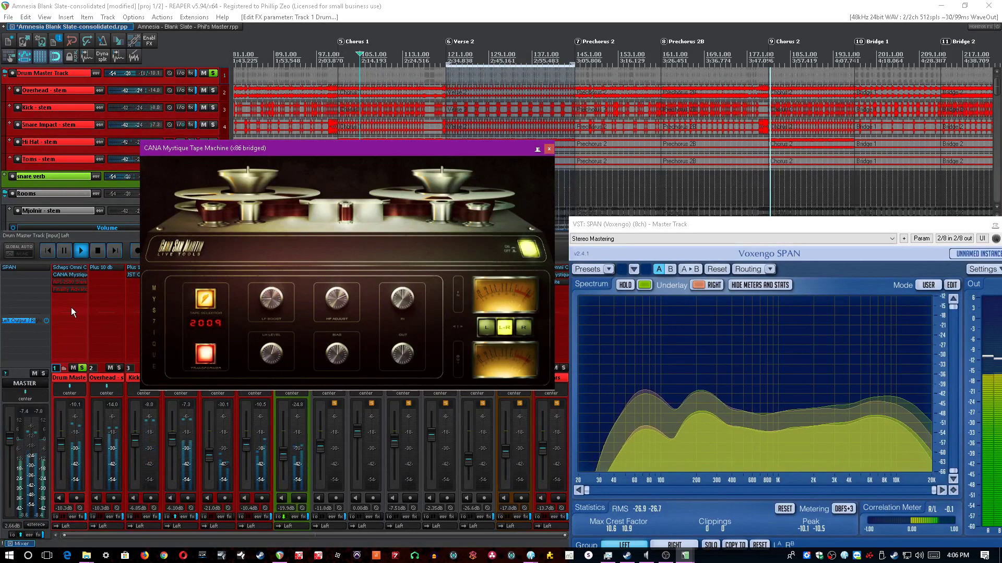
Bypass and re-enable CANA Mystique Tape Machine during playback to compare the sound, save the project and close its window.
click(70, 274)
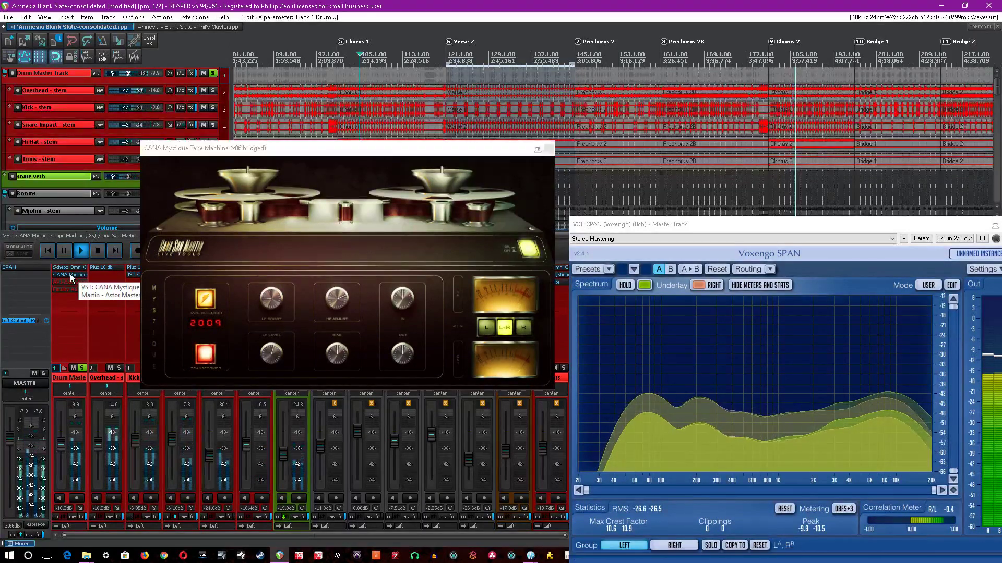
shift+click(70, 274)
shift+click(70, 274)
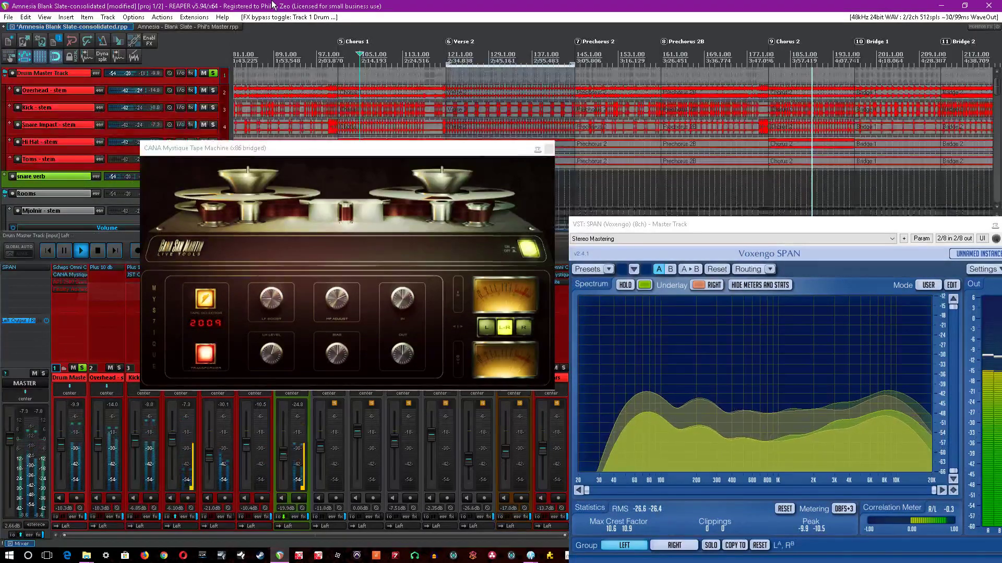
key(ctrl+s)
click(545, 145)
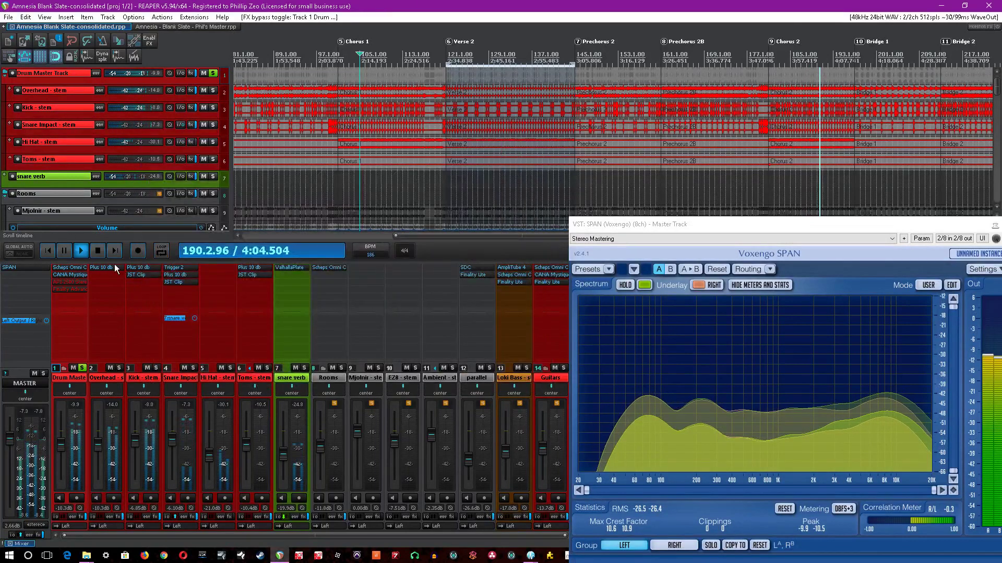
Enable and open the Drum Master Track's API-2500, reposition its window, check its attack, ratio, release and threshold settings, and save the project.
click(63, 287)
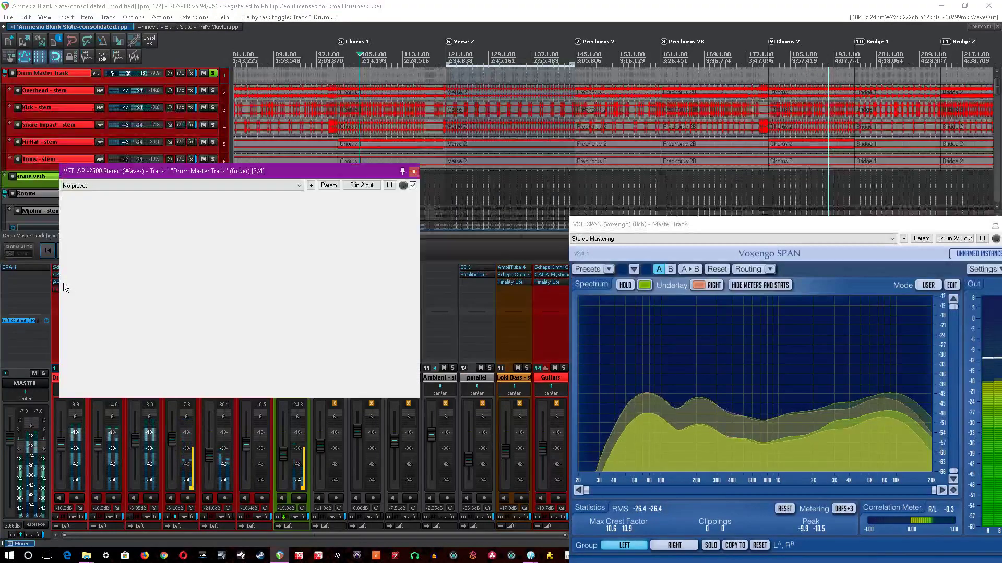
drag(234, 172, 319, 165)
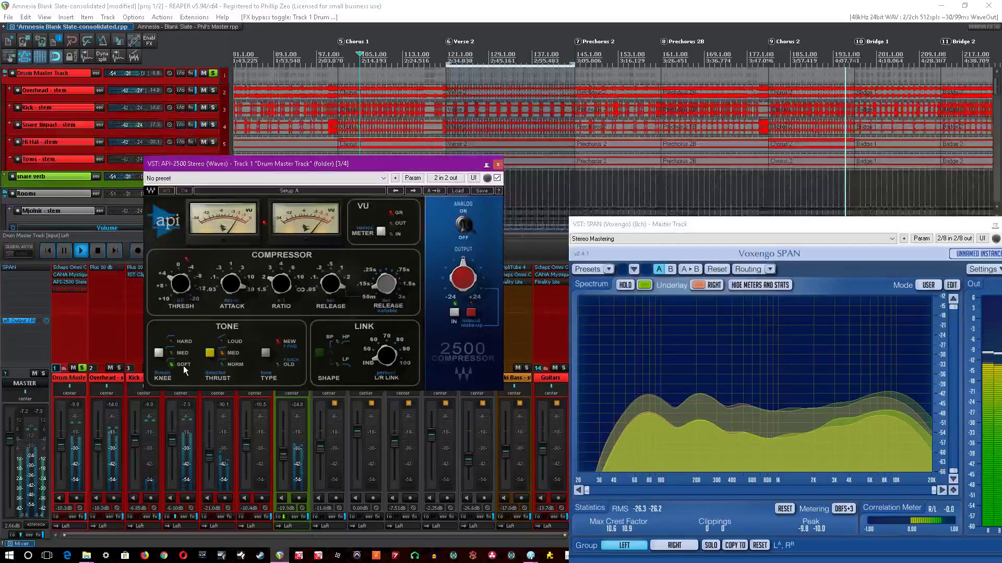
click(236, 286)
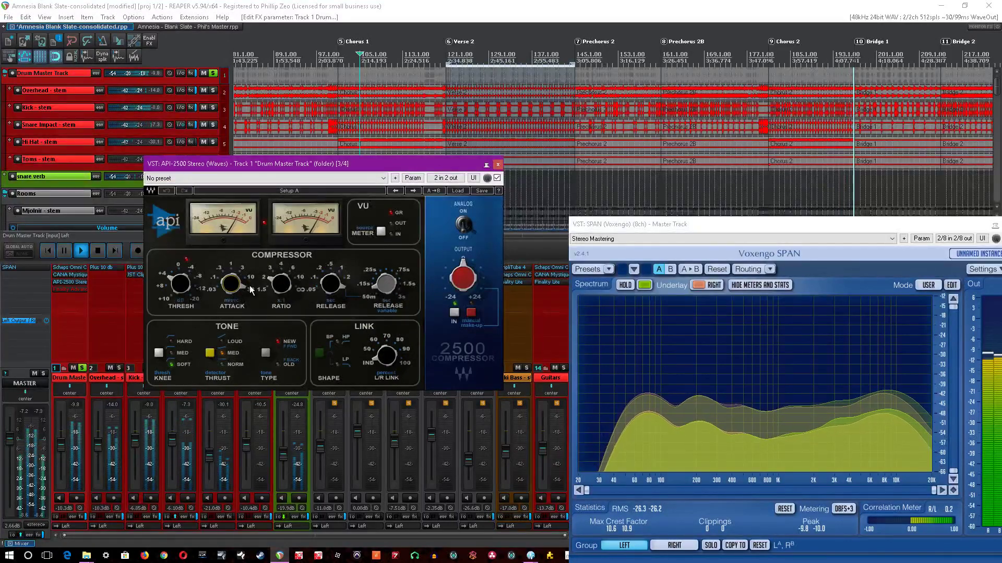
click(278, 284)
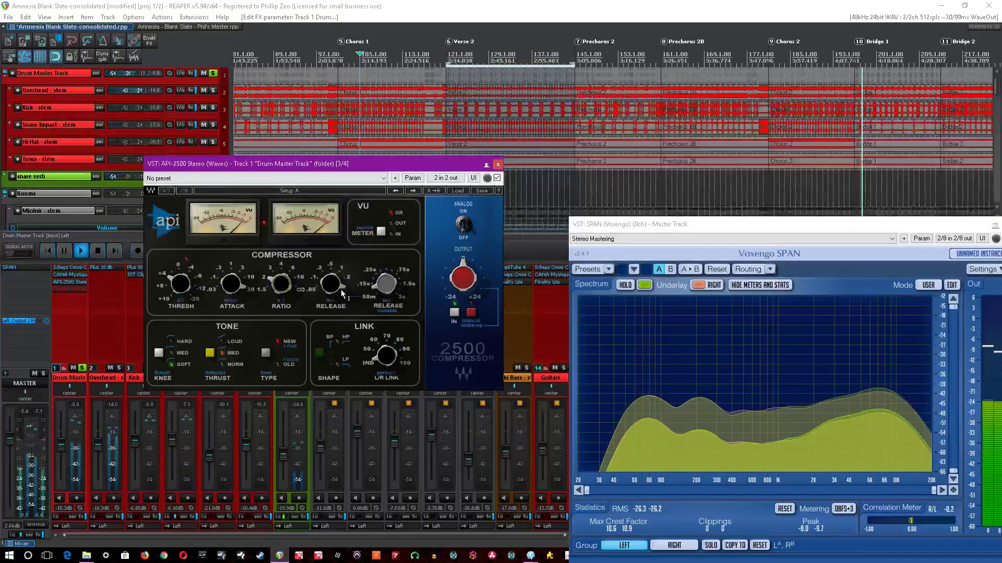
click(388, 284)
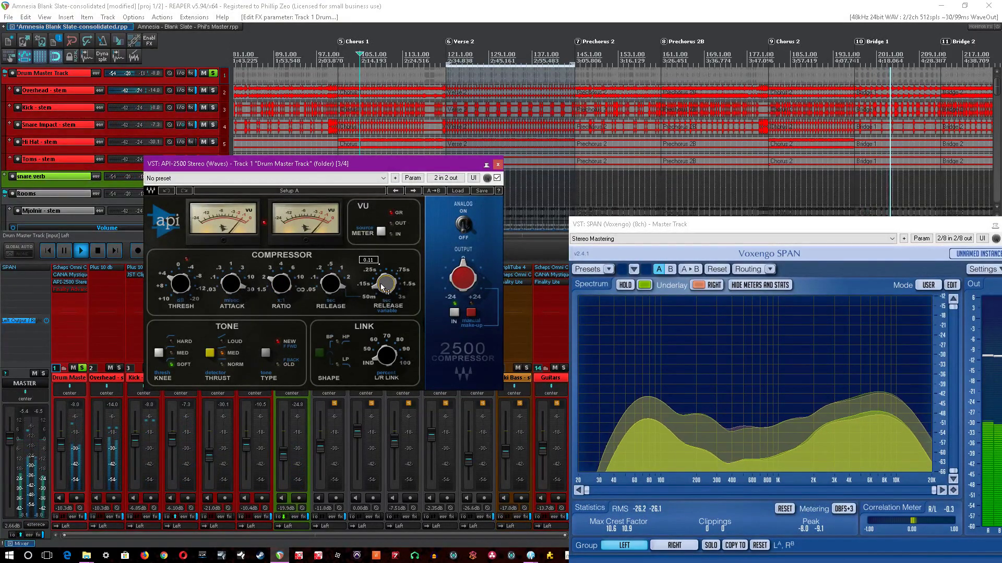
key(ctrl+s)
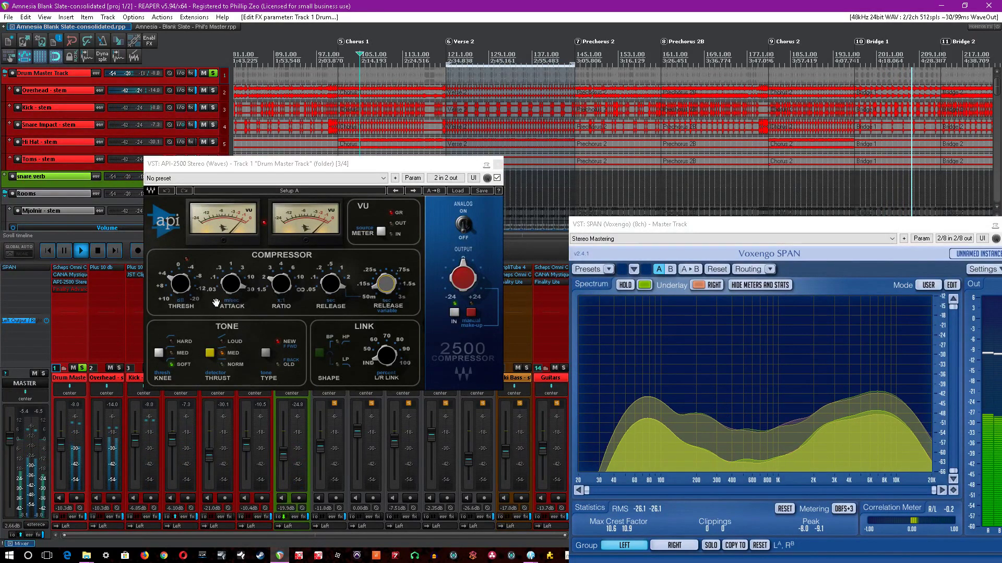
click(179, 292)
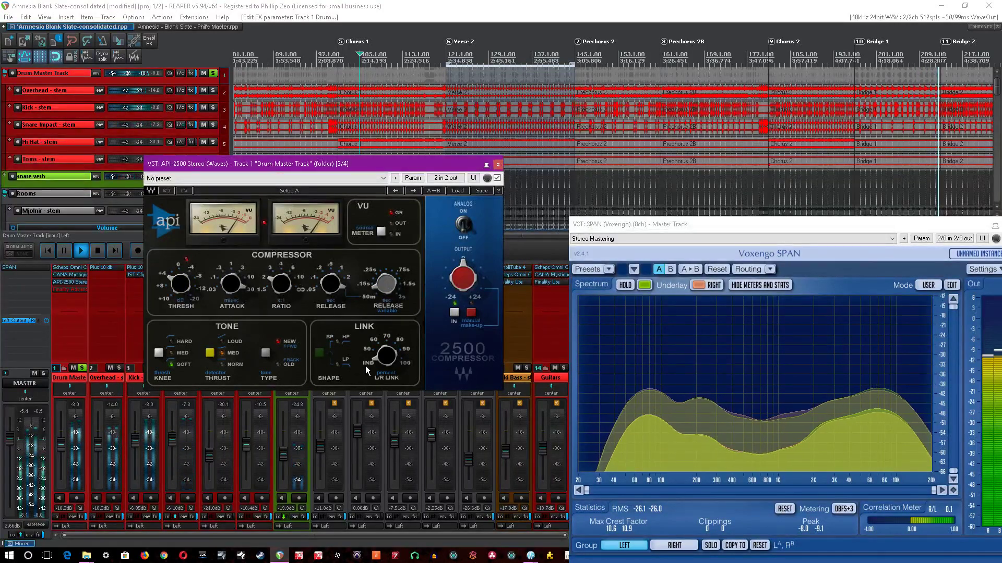
Check the API-2500's left/right link setting and gain-reduction meters during playback and save the project.
mouse_move(369, 374)
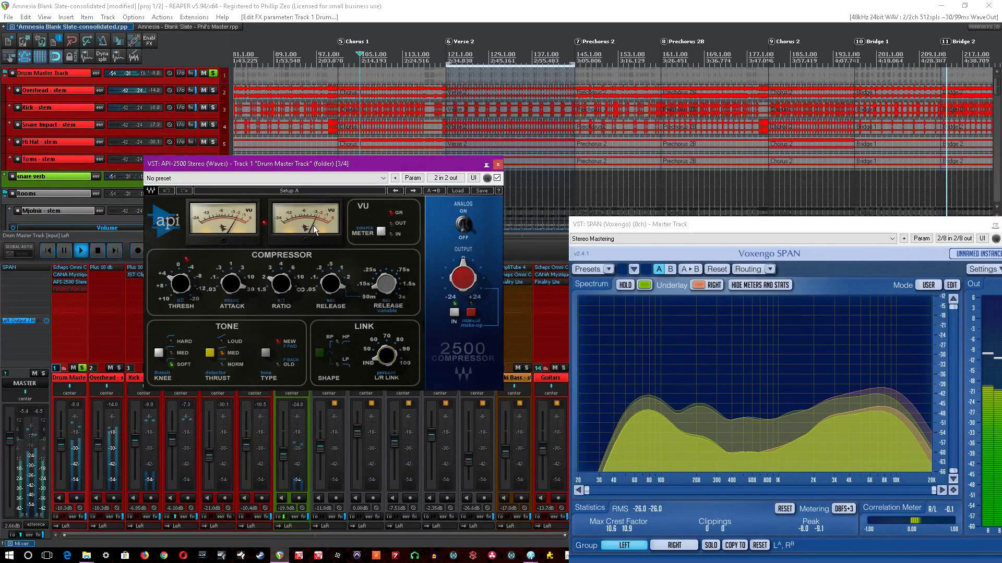
click(391, 16)
key(ctrl+s)
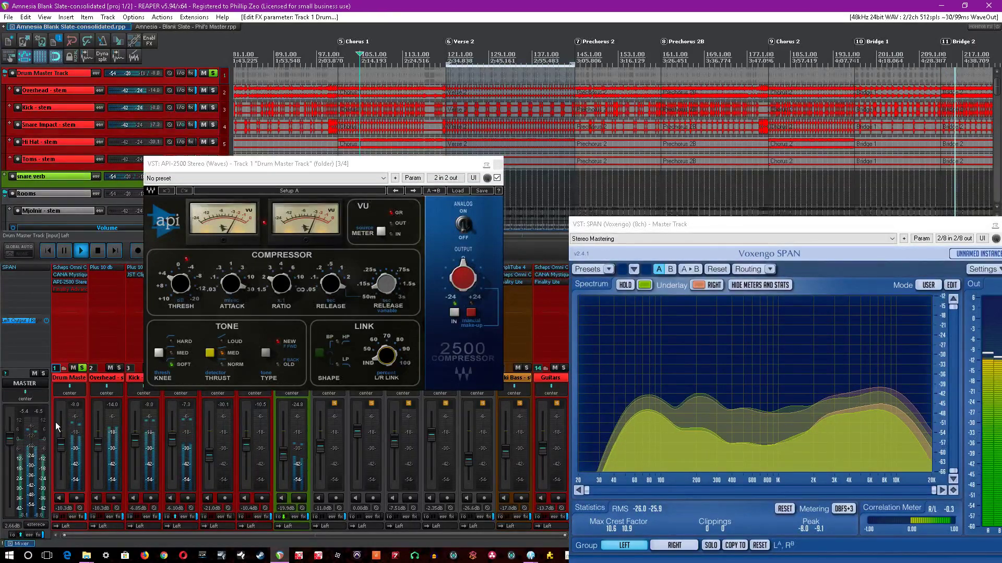
Shift the API-2500 window slightly and return playback to just before Verse 2.
scroll(56, 427, down, 3)
click(664, 92)
scroll(664, 95, up, 5)
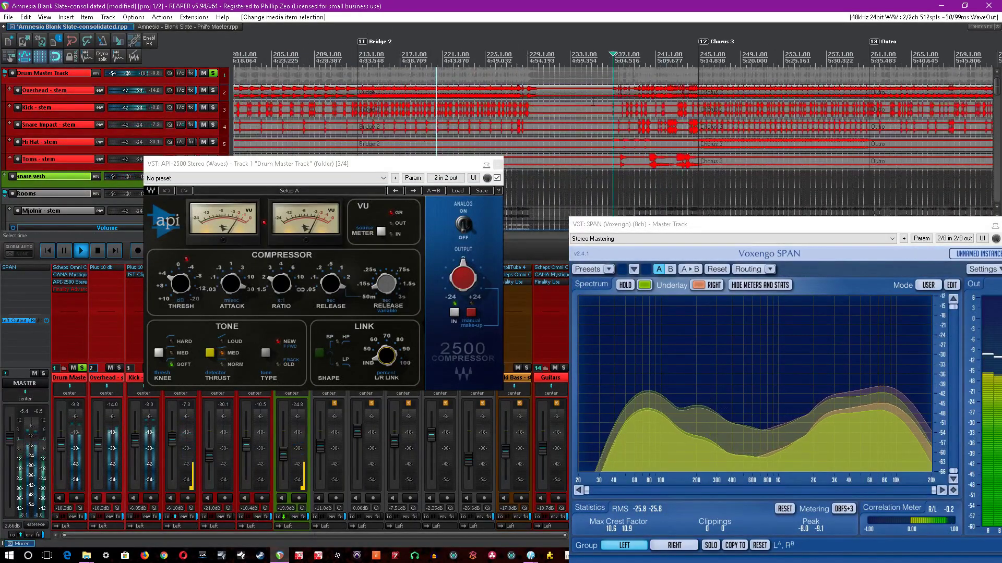
scroll(541, 29, down, 3)
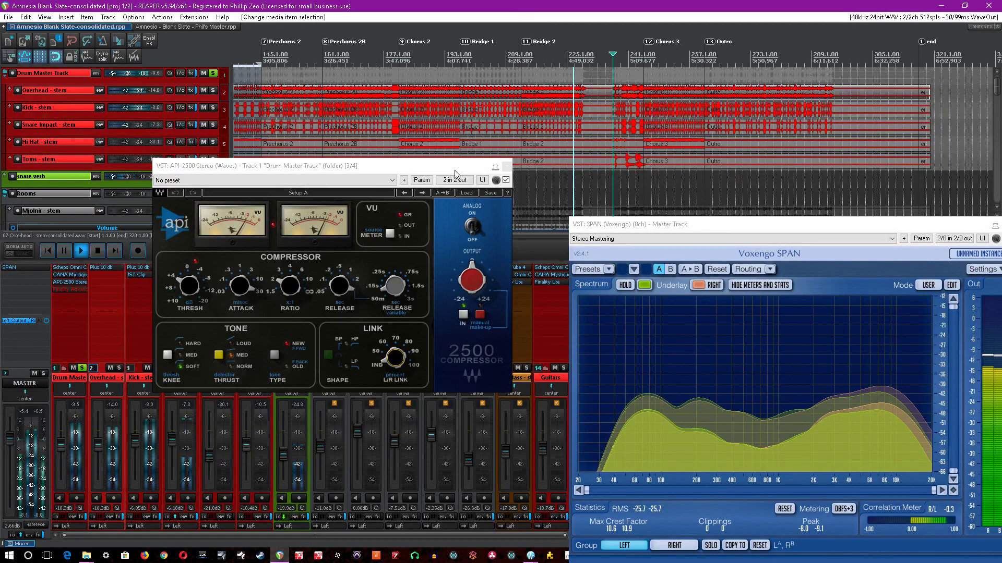
drag(454, 170, 464, 174)
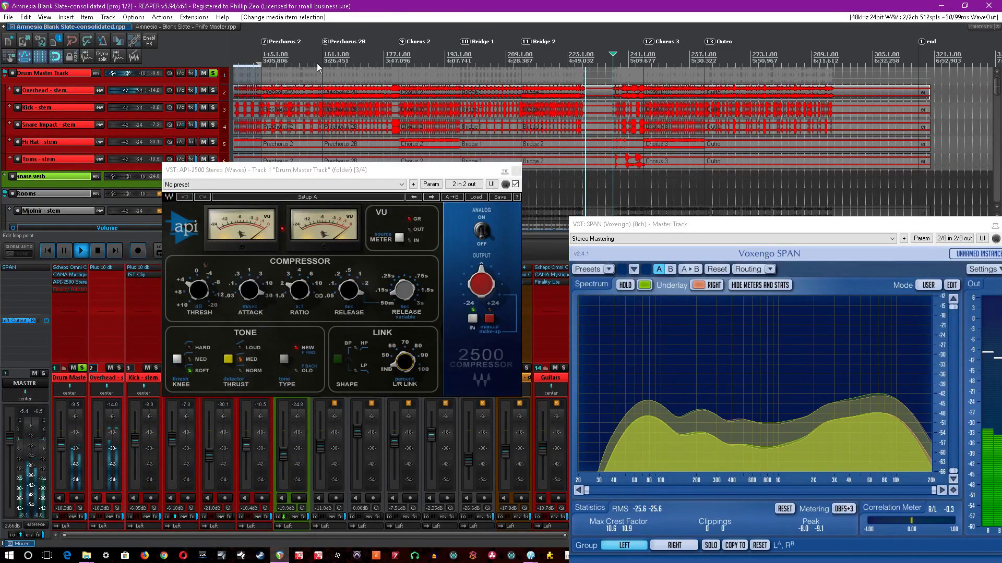
scroll(308, 68, down, 2)
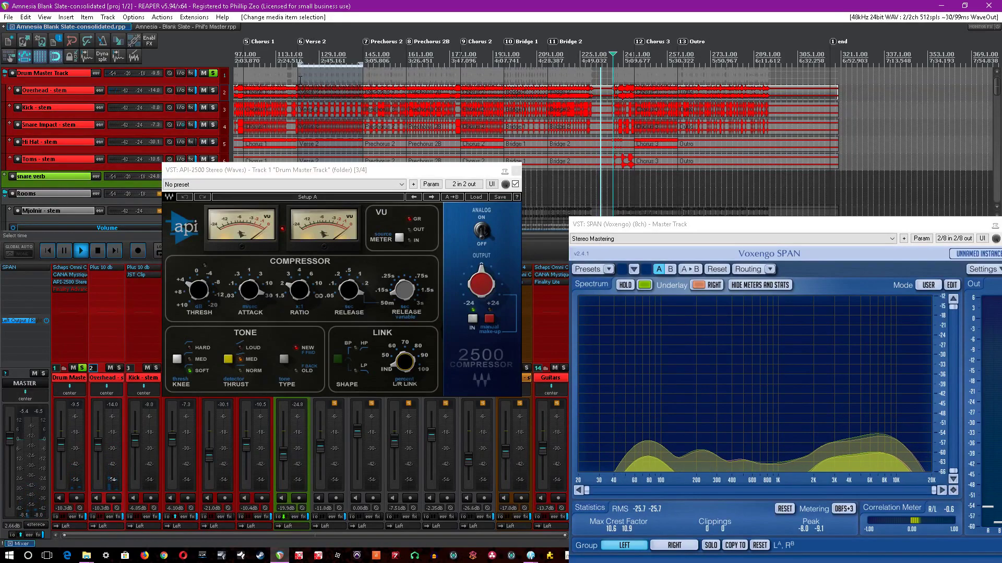
scroll(300, 79, up, 3)
Restore and re-maximize the main window, save the project and close the API-2500 window.
double_click(522, 5)
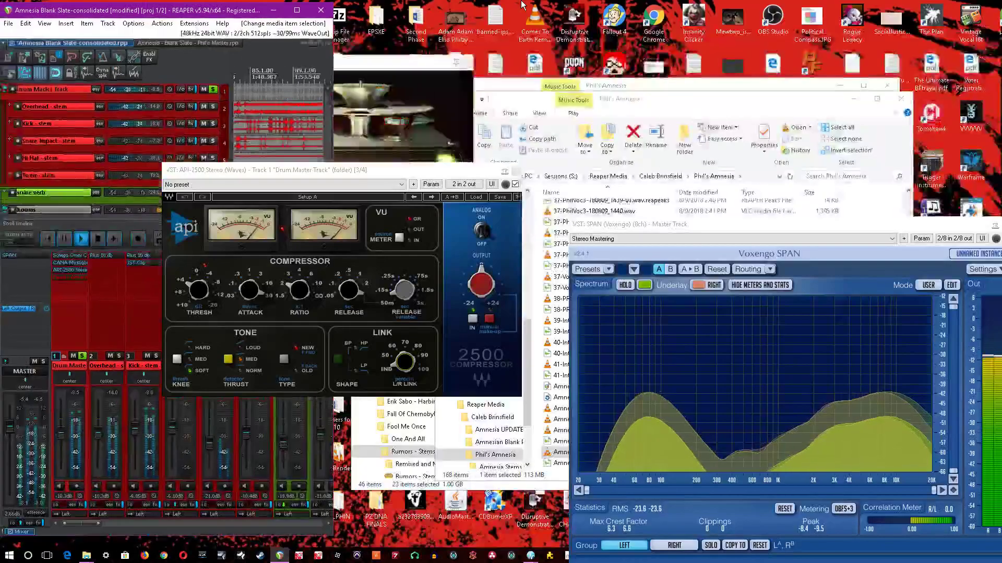
key(ctrl+s)
double_click(230, 11)
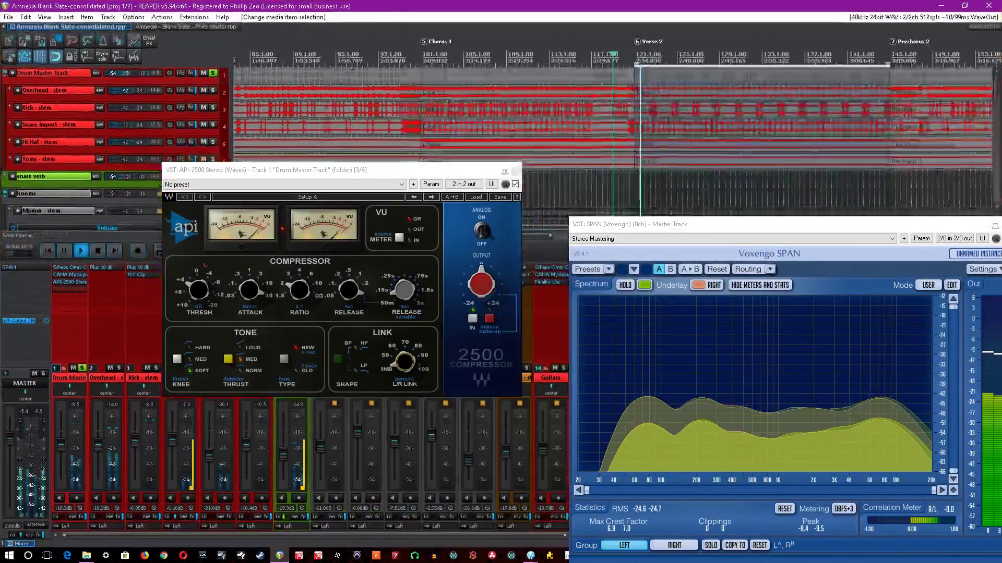
click(70, 282)
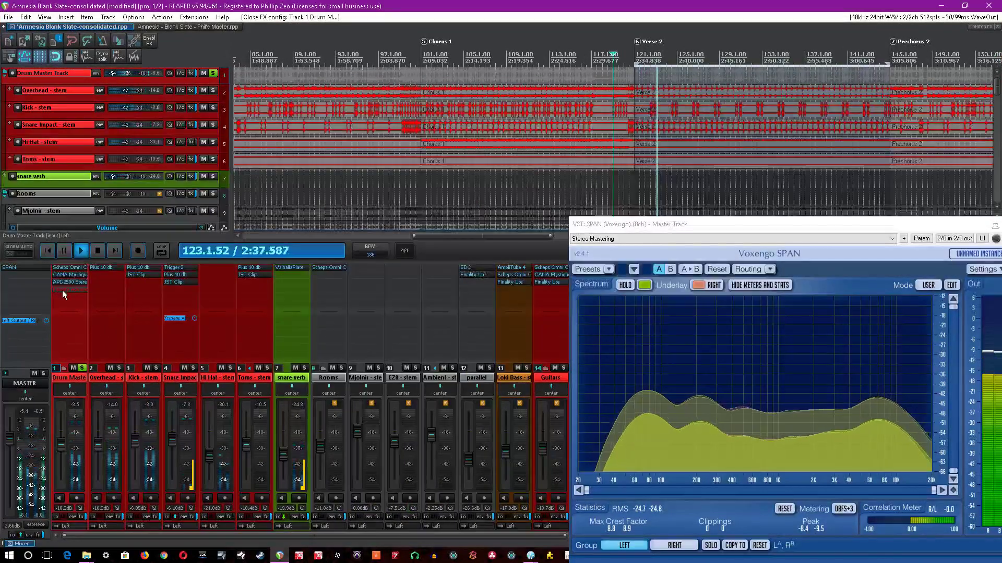
Enable and open Finality Advanced on the Drum Master Track and check its output setting during playback.
shift+click(67, 291)
click(67, 291)
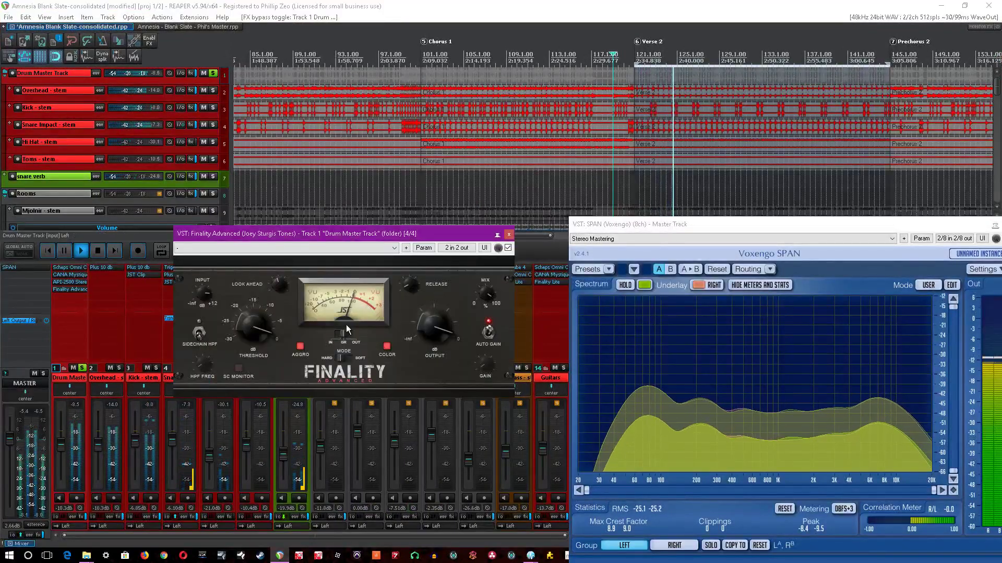
click(427, 333)
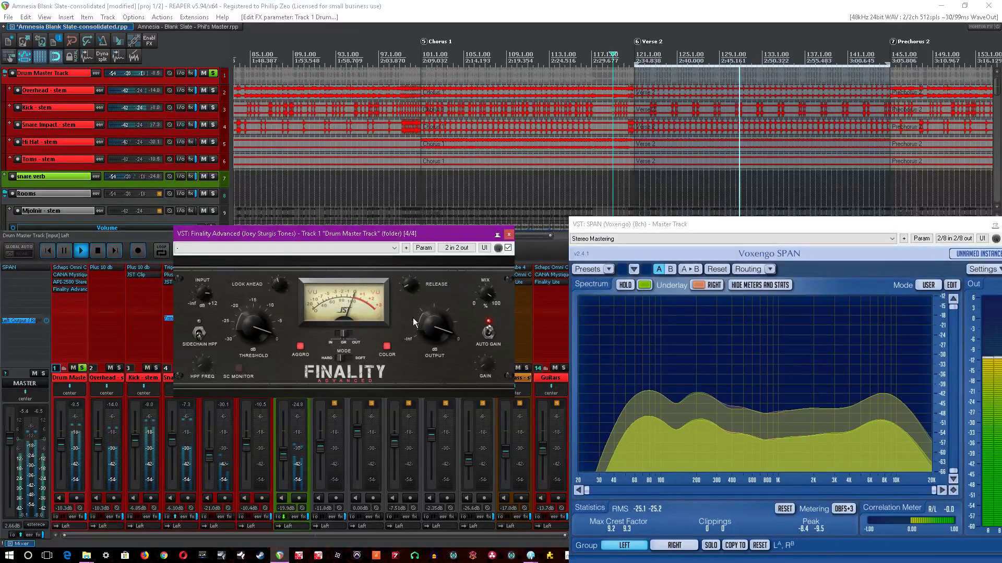
Bypass and re-enable Finality Advanced to compare the sound, close its window and stop playback.
click(507, 249)
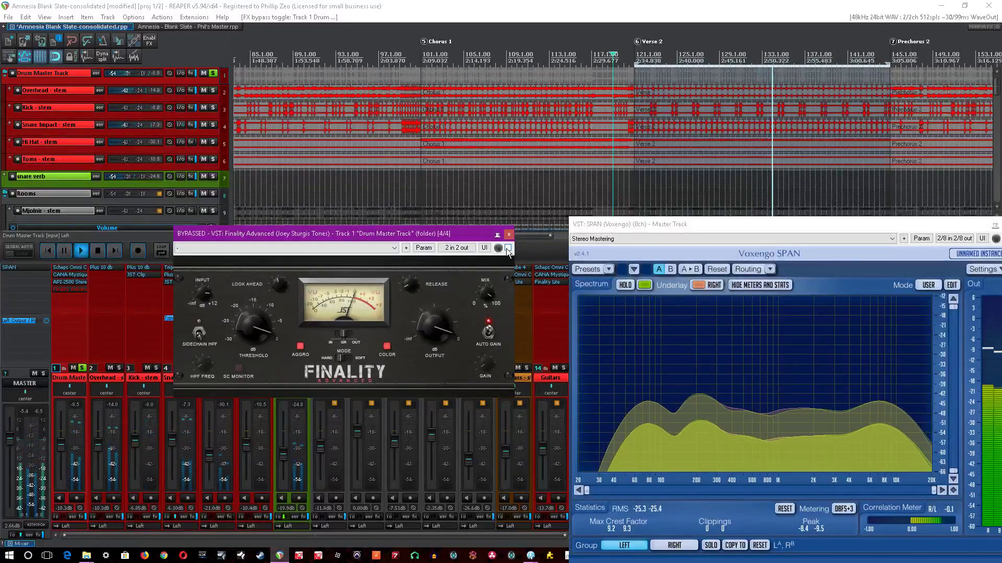
click(507, 248)
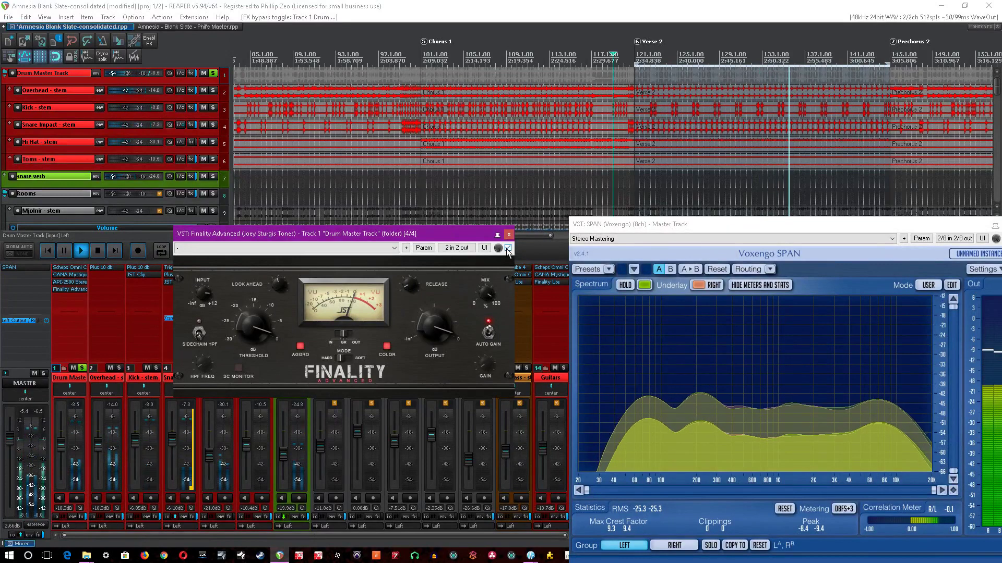
click(340, 108)
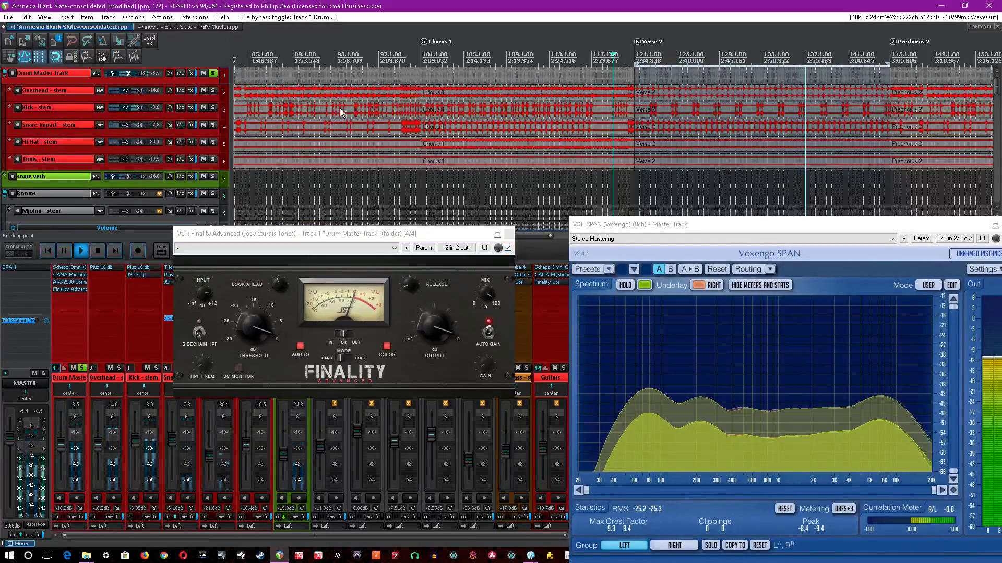
click(494, 234)
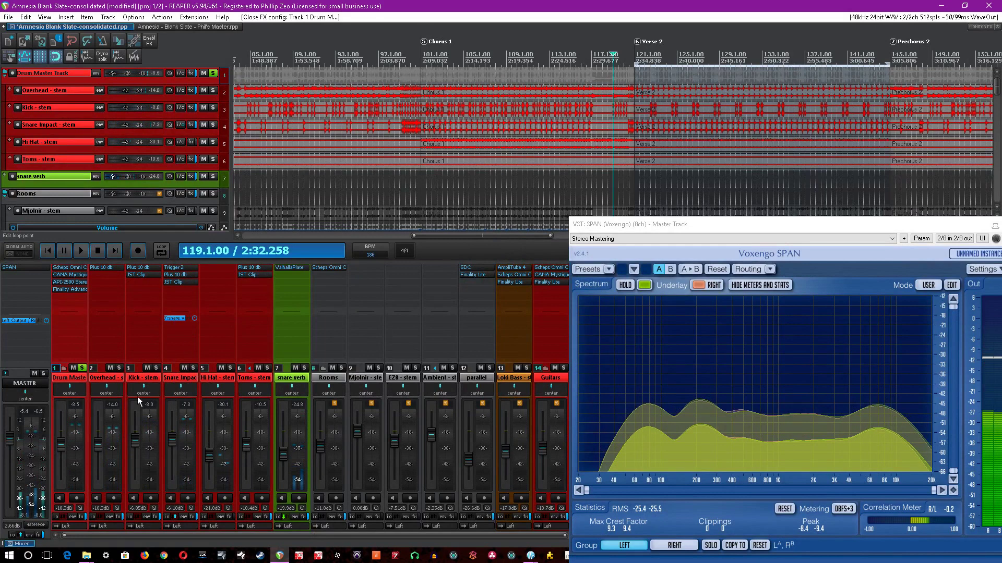
Unsolo the Drum Master Track, solo the snare verb track, save the project and open its ValhallaPlate reverb during playback.
click(82, 368)
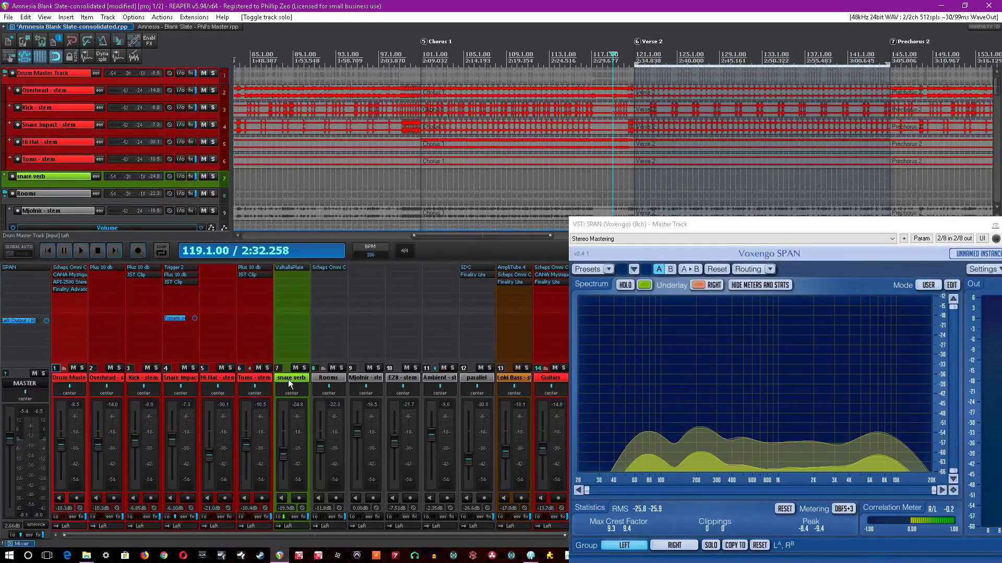
click(304, 368)
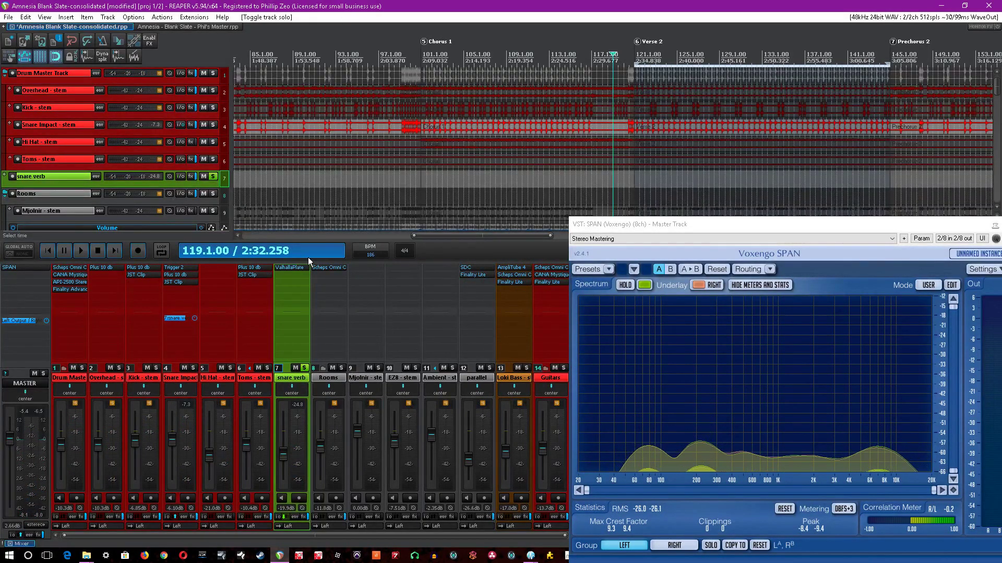
key(ctrl+s)
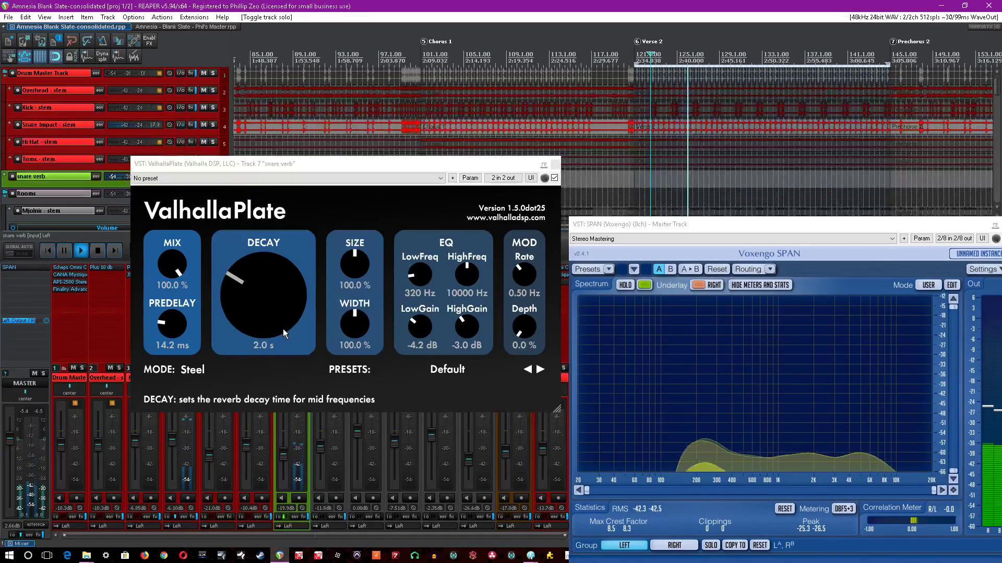
Check ValhallaPlate's decay, mode and EQ settings while listening to the snare verb, save the project and close the plug-in.
click(425, 327)
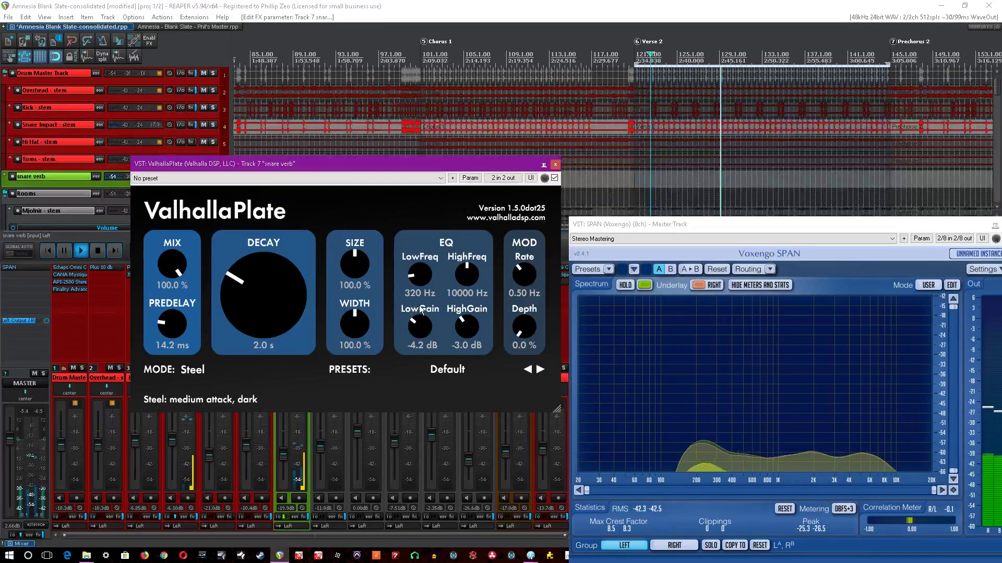
click(403, 6)
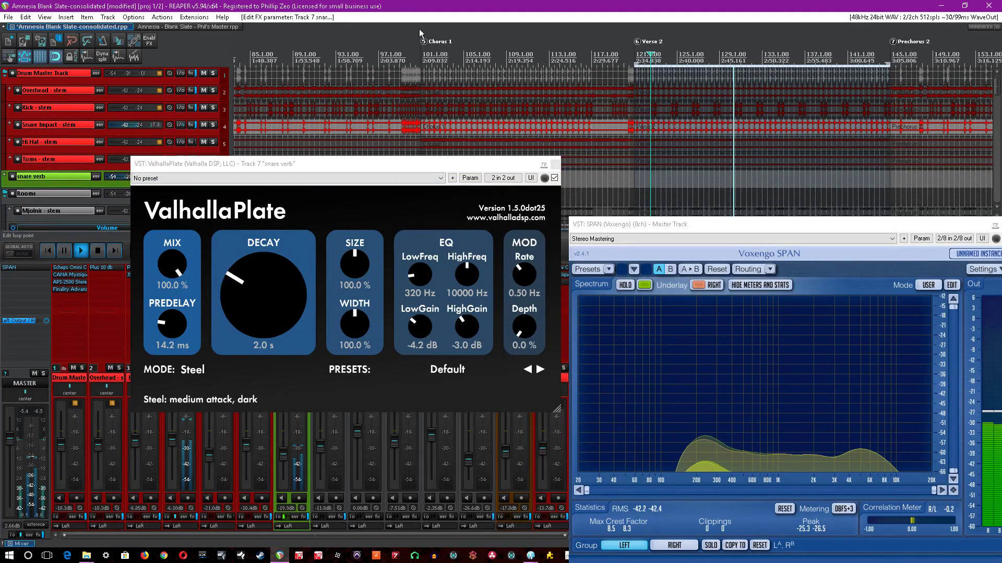
key(ctrl+s)
click(252, 312)
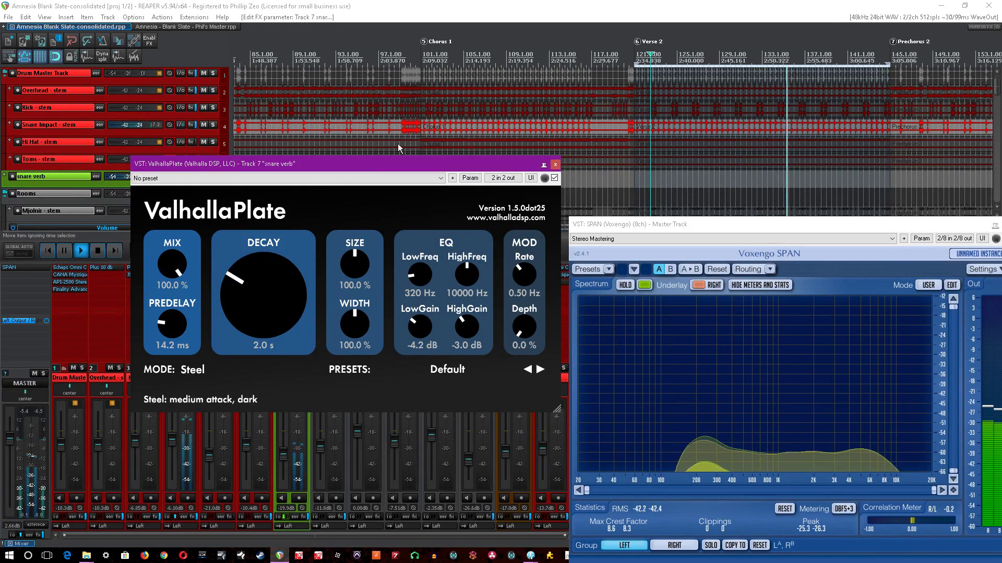
click(411, 5)
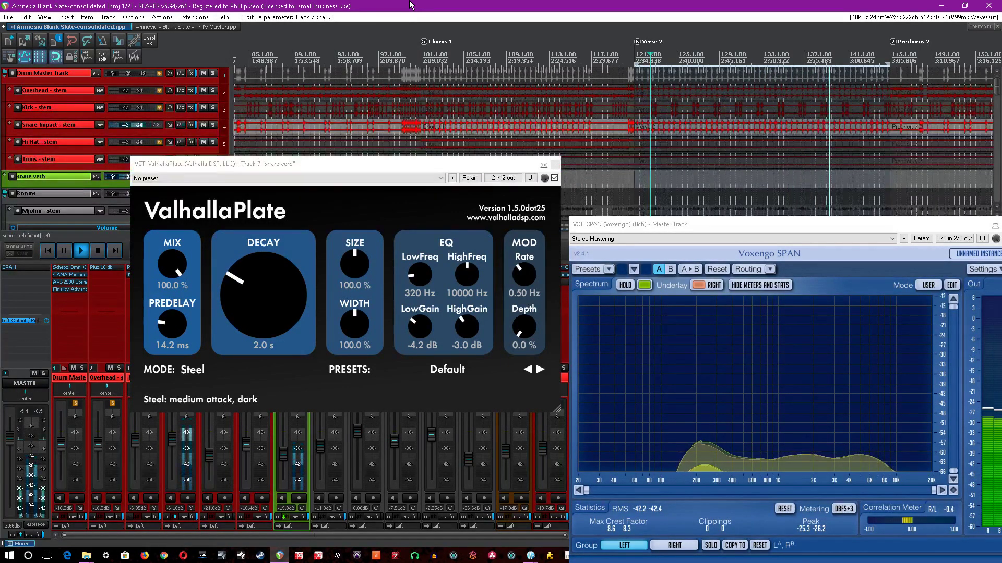
click(555, 164)
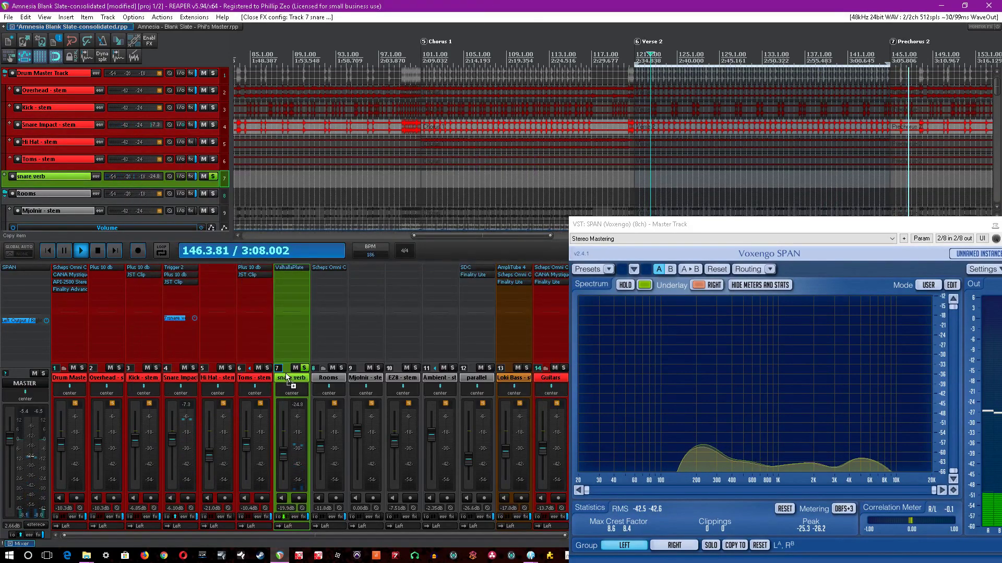
Clear the solo on the snare verb track and solo the Rooms folder track.
click(305, 368)
click(305, 369)
click(341, 368)
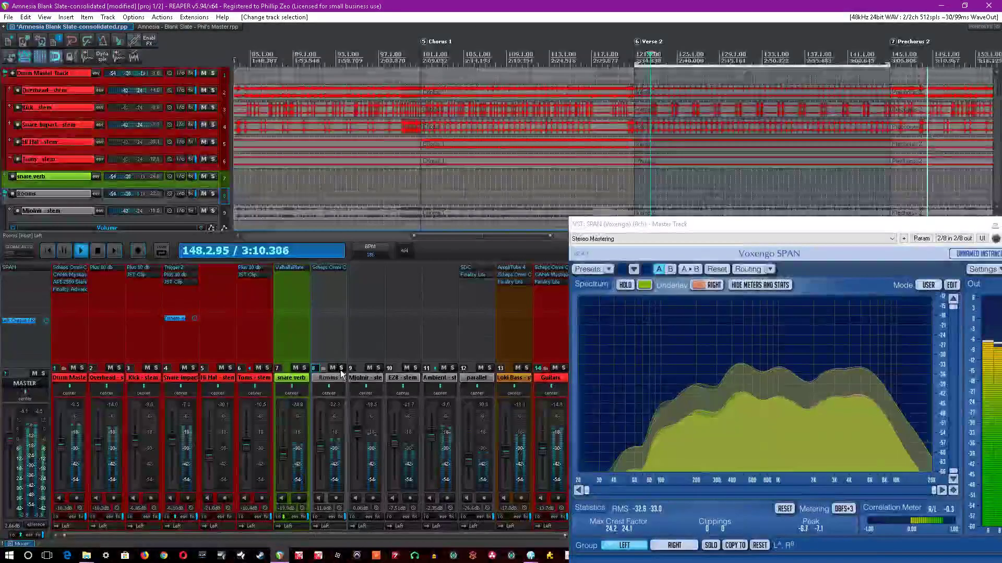
scroll(456, 145, down, 5)
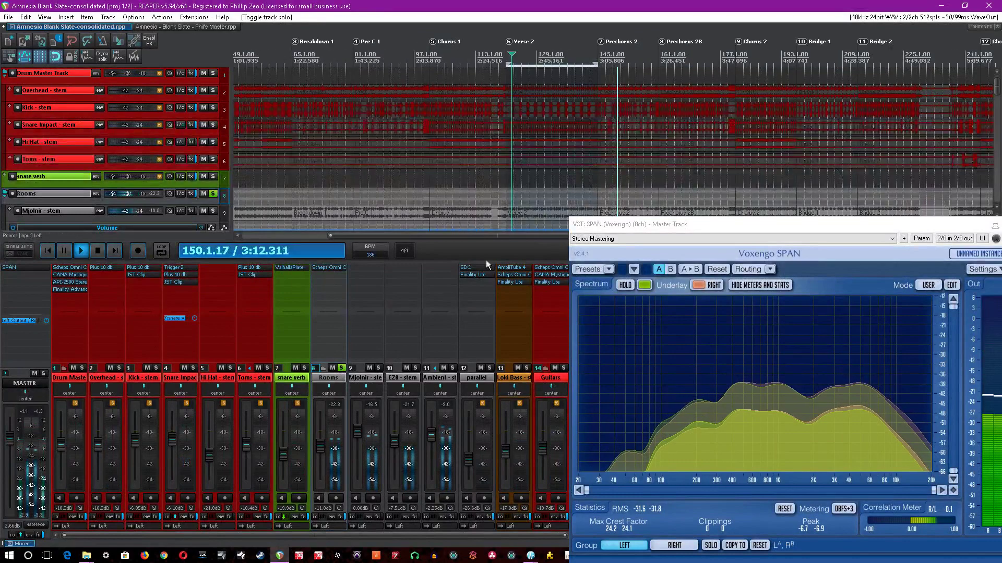
Solo the Ambient stem within the Rooms folder, bypass the Rooms track's effects and save the project.
click(430, 381)
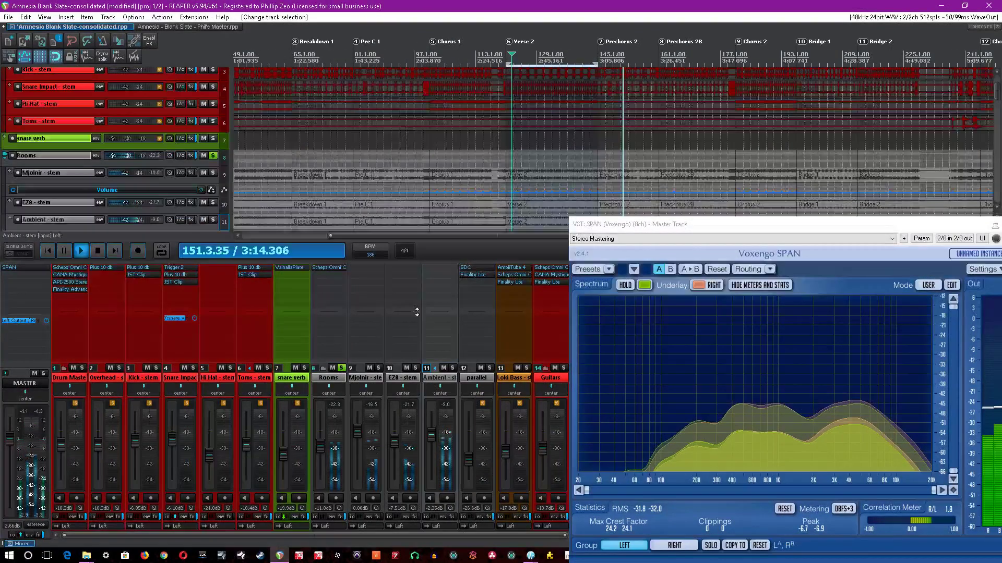
click(453, 369)
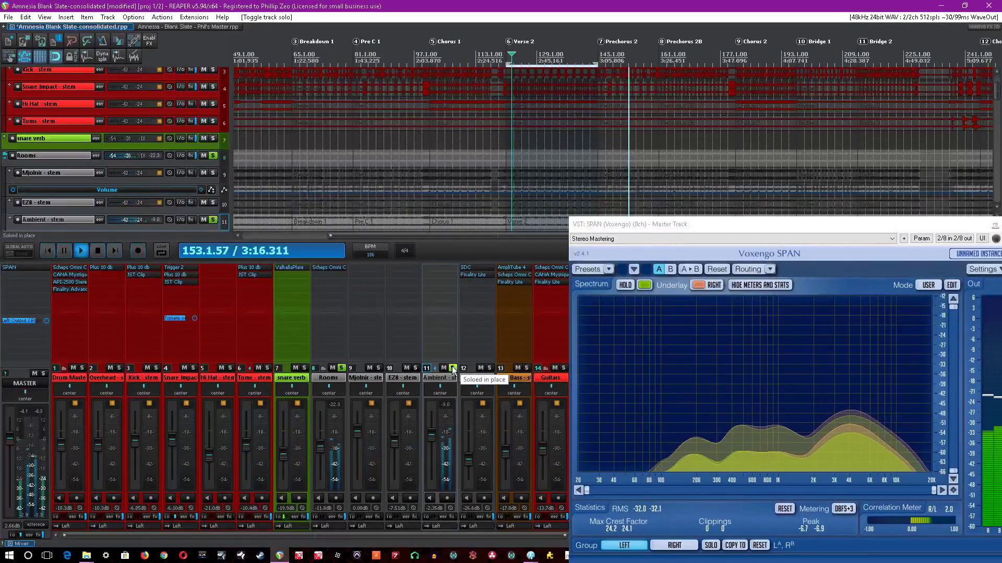
click(344, 517)
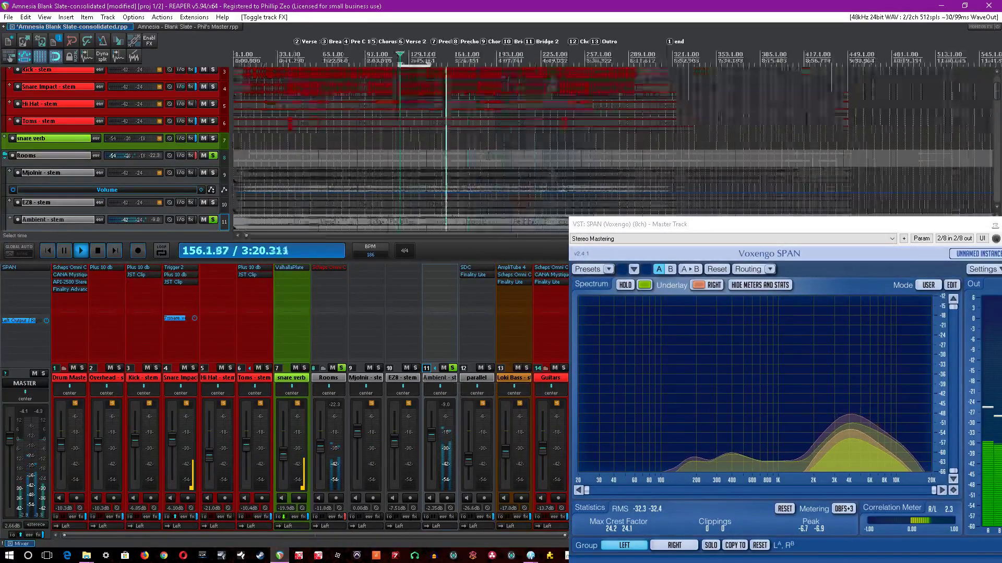
scroll(396, 155, down, 5)
scroll(396, 154, up, 4)
key(ctrl+s)
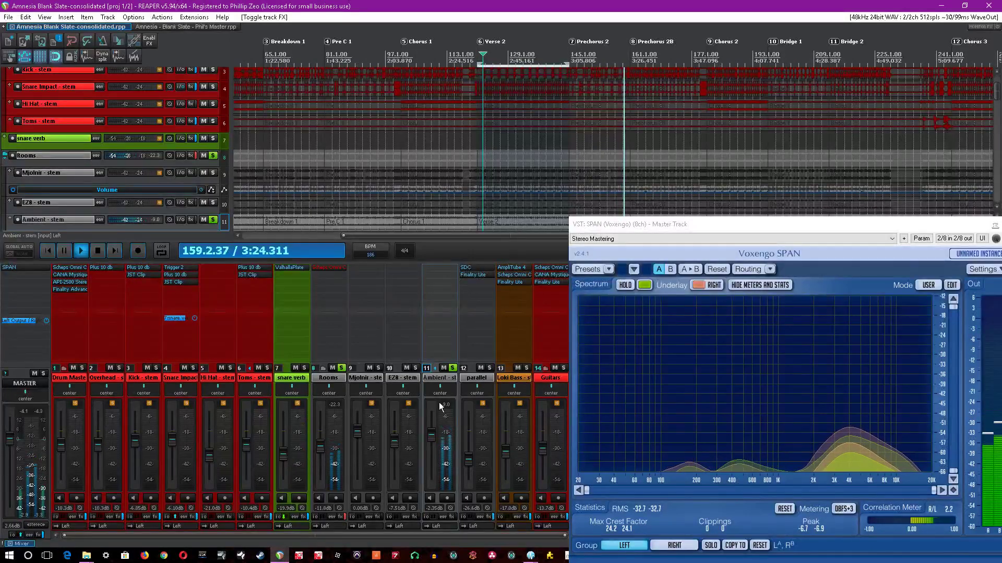
Solo the EZ8 stem exclusively, select it, save the project and reset its peak level display.
ctrl+alt+click(417, 370)
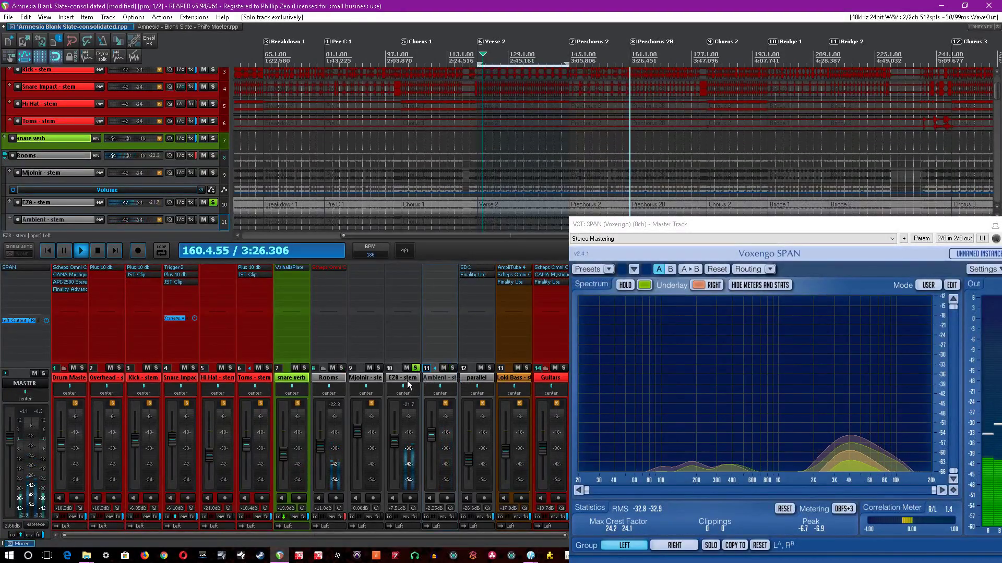
click(408, 379)
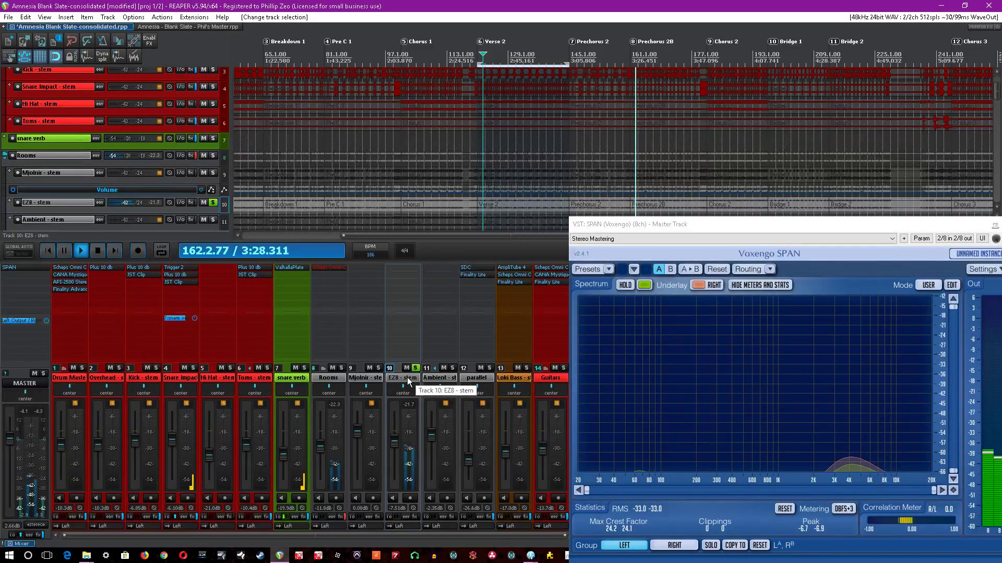
key(ctrl+s)
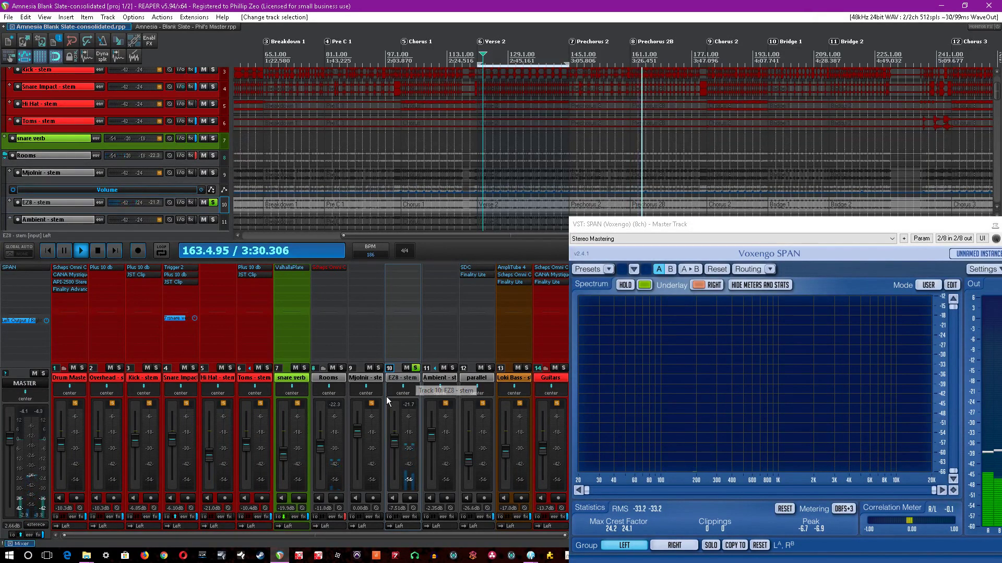
click(407, 409)
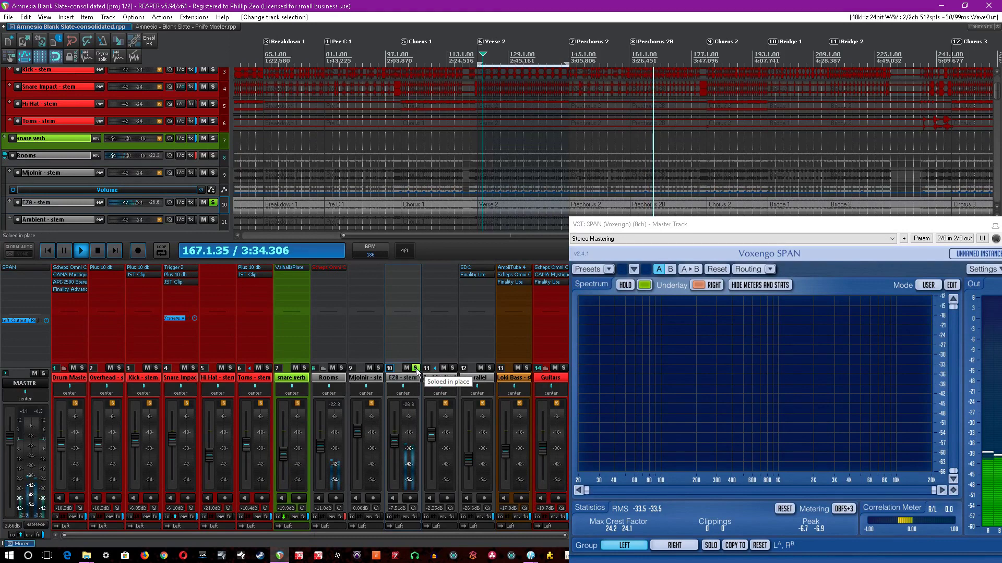
Solo the Mjolnir stem exclusively to hear it alone during playback.
ctrl+alt+click(378, 369)
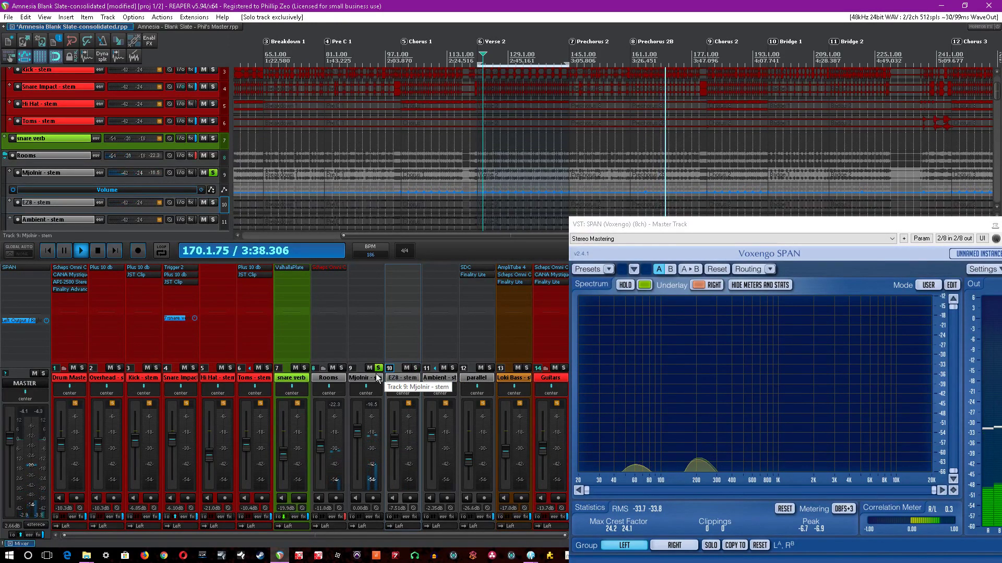
scroll(292, 172, up, 3)
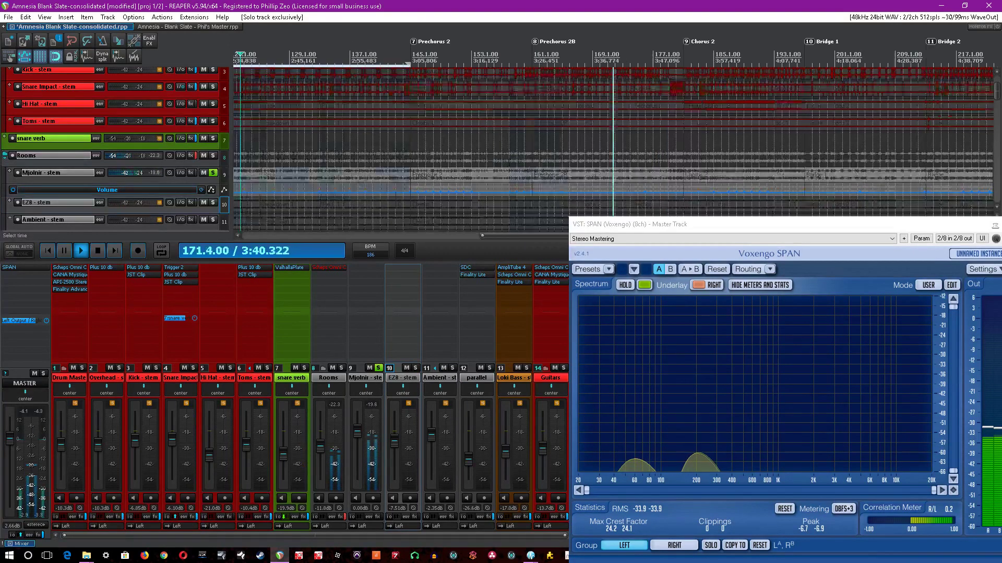
Audition the soloed Mjolnir stem with its volume boosted to +12 dB and reset the volume to 0 dB.
scroll(182, 157, up, 1)
drag(167, 200, 168, 220)
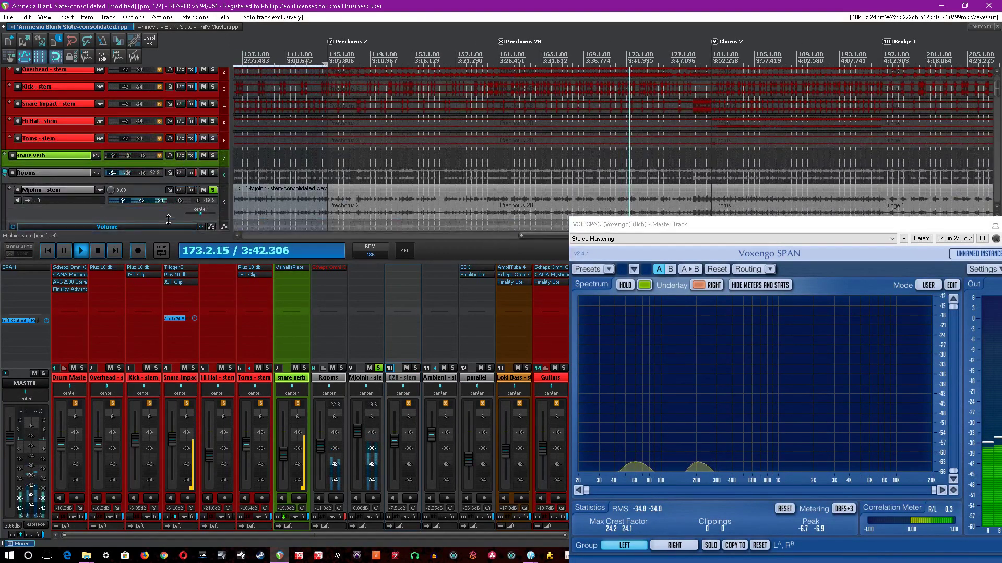
mouse_move(357, 432)
mouse_down()
mouse_move(343, 383)
mouse_move(363, 399)
mouse_move(358, 413)
mouse_up()
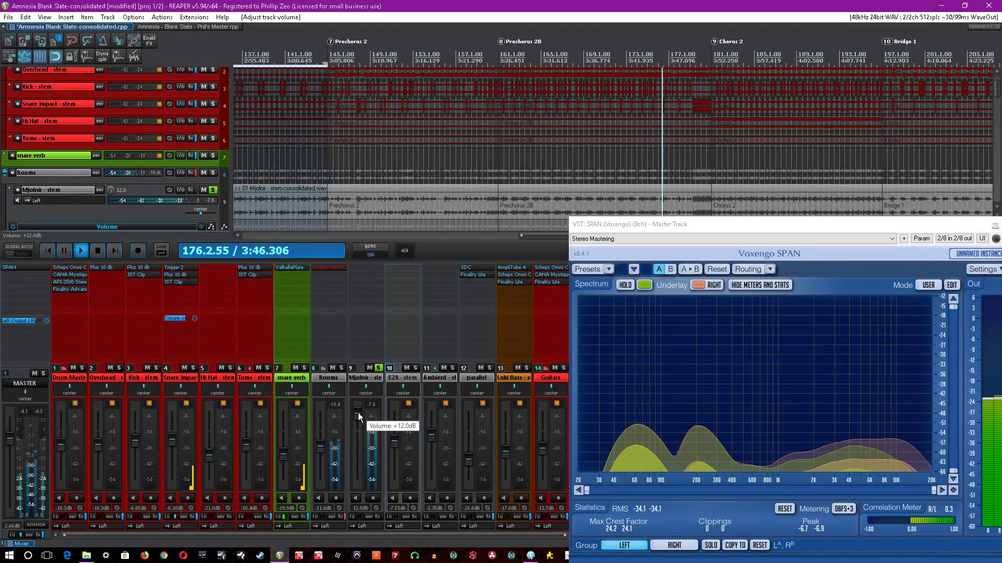
double_click(358, 412)
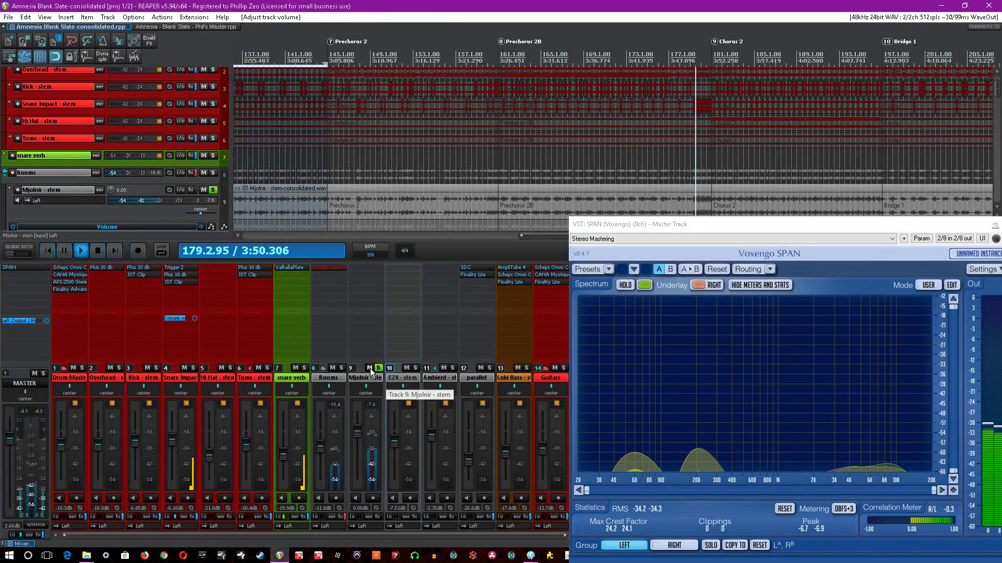
Solo the Rooms folder track exclusively to hear all room stems together and save the project.
click(380, 380)
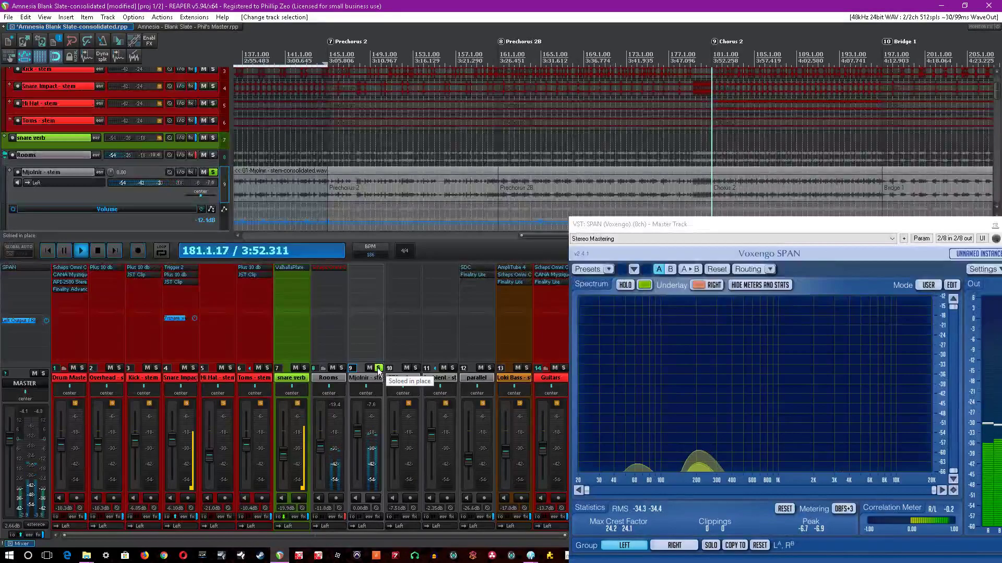
ctrl+alt+click(342, 368)
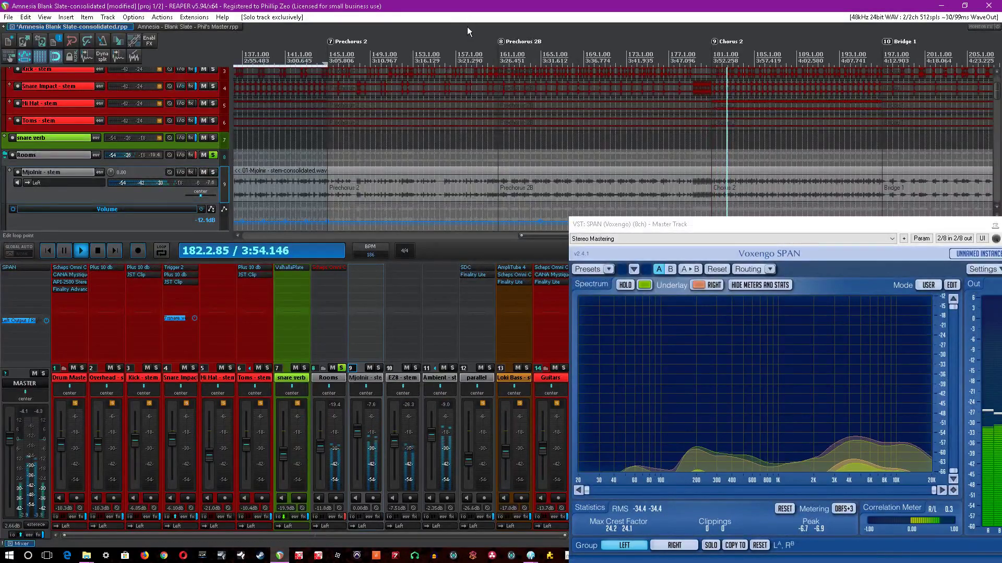
key(ctrl+s)
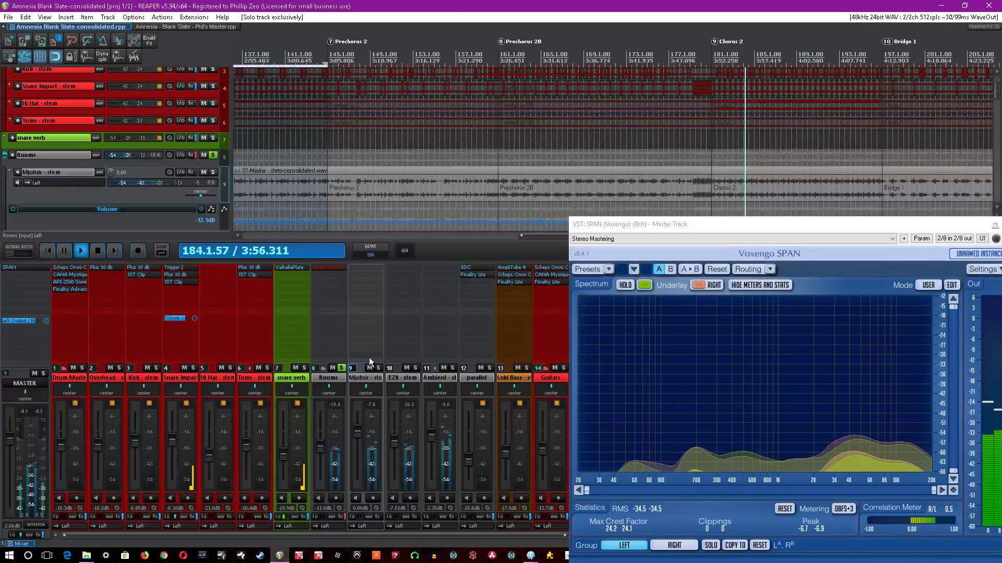
Open the Scheps Omni Channel plug-in on the Rooms track, take it out of bypass and save the project.
click(336, 267)
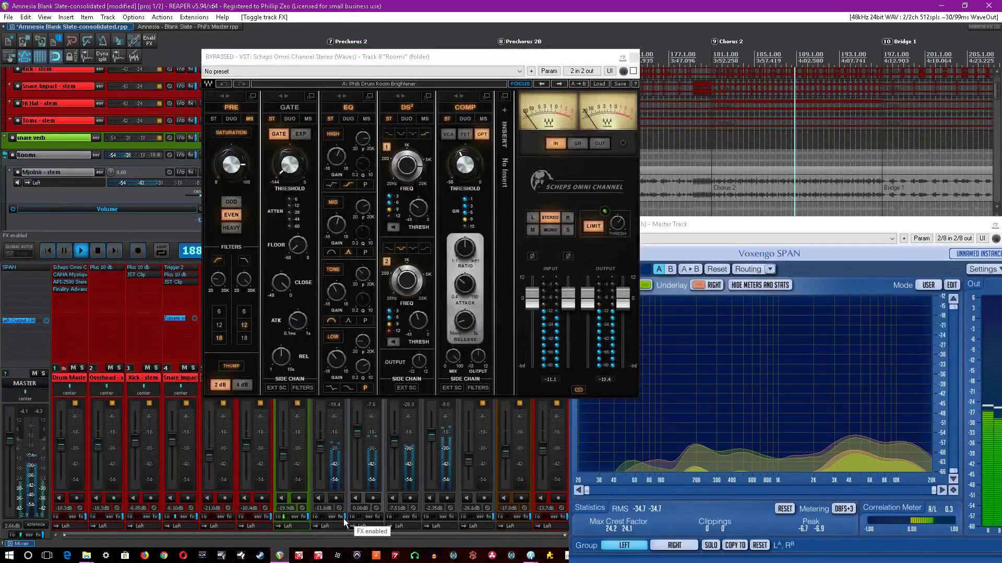
click(633, 71)
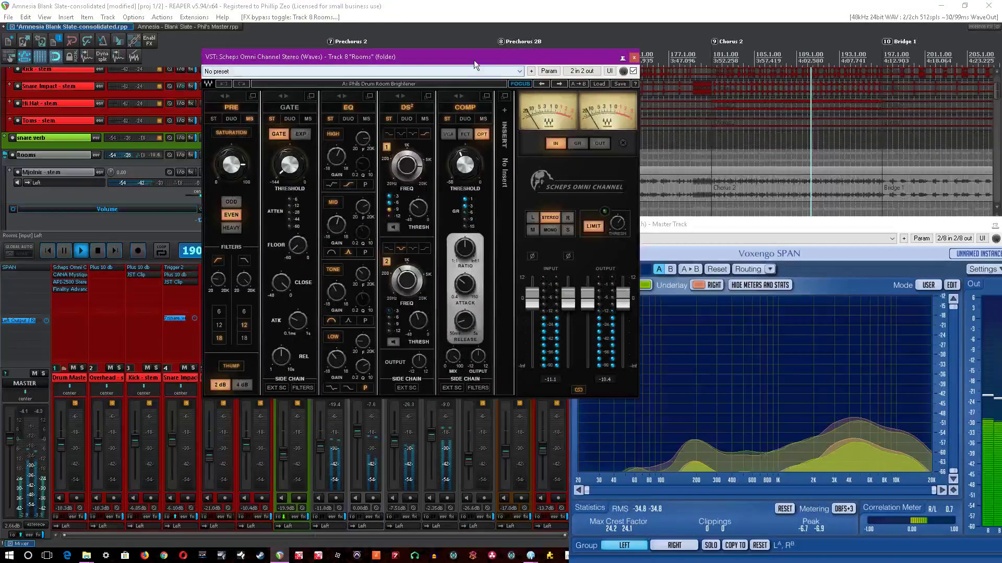
drag(473, 61, 462, 85)
key(ctrl+s)
Monitor only the first DS2 band of the Rooms plug-in and play it from several positions between Chorus 2 and the Outro.
drag(432, 189, 435, 190)
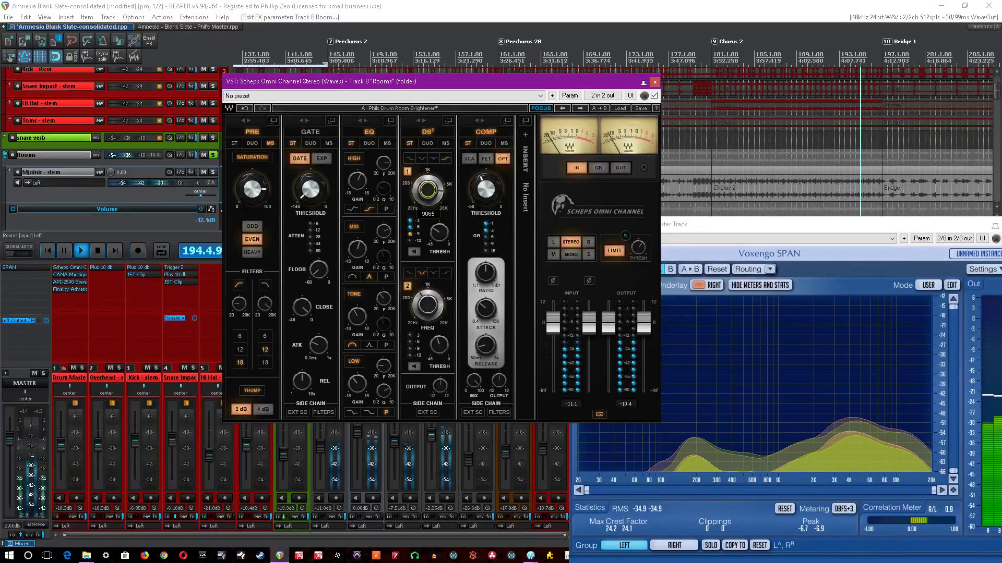
click(415, 251)
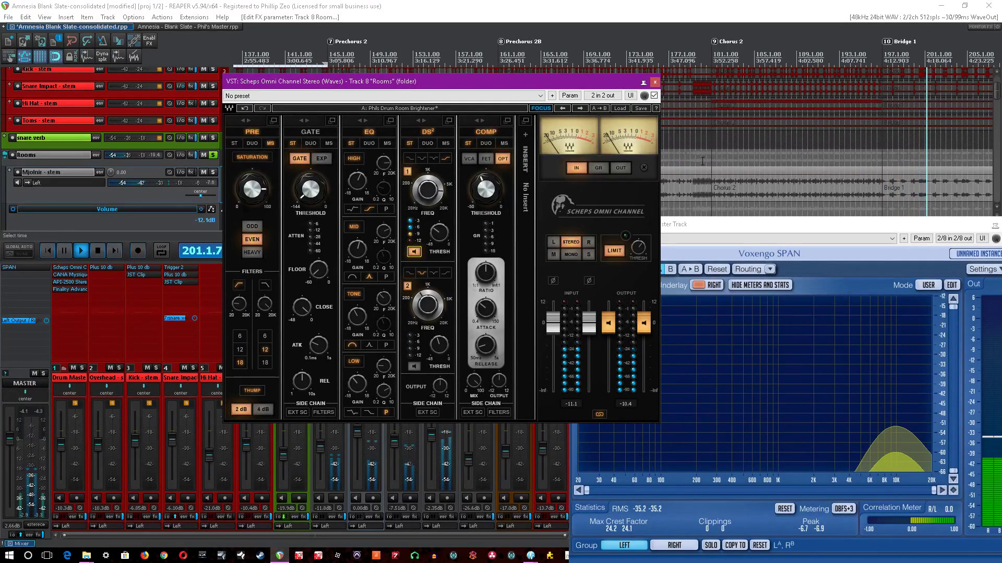
click(719, 163)
scroll(720, 164, down, 2)
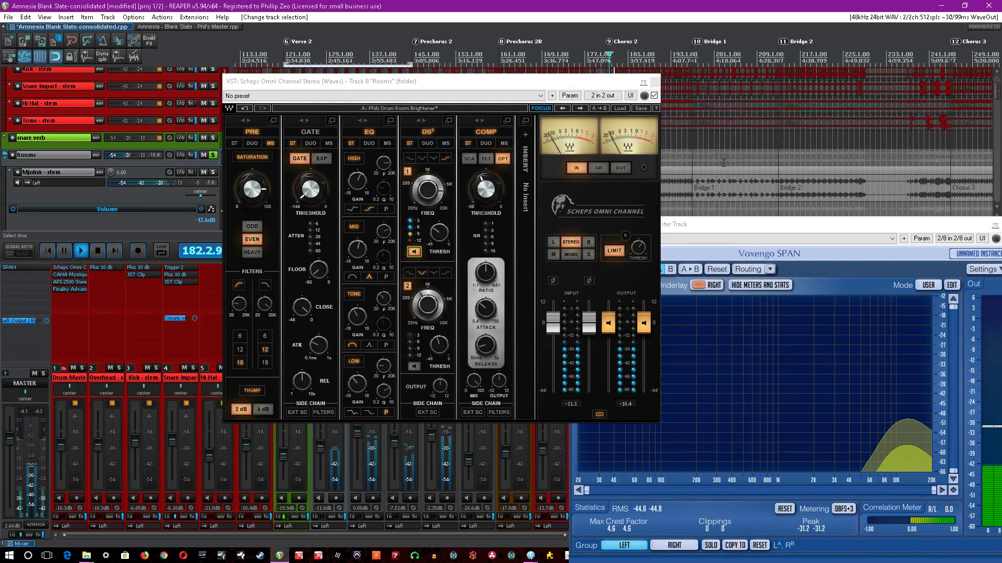
click(822, 155)
scroll(847, 156, down, 1)
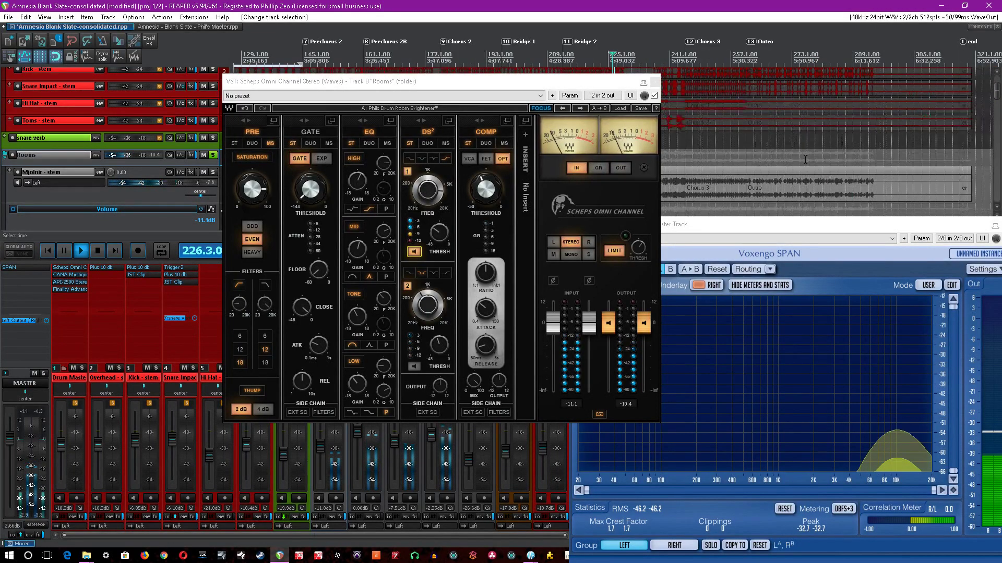
click(785, 160)
click(823, 162)
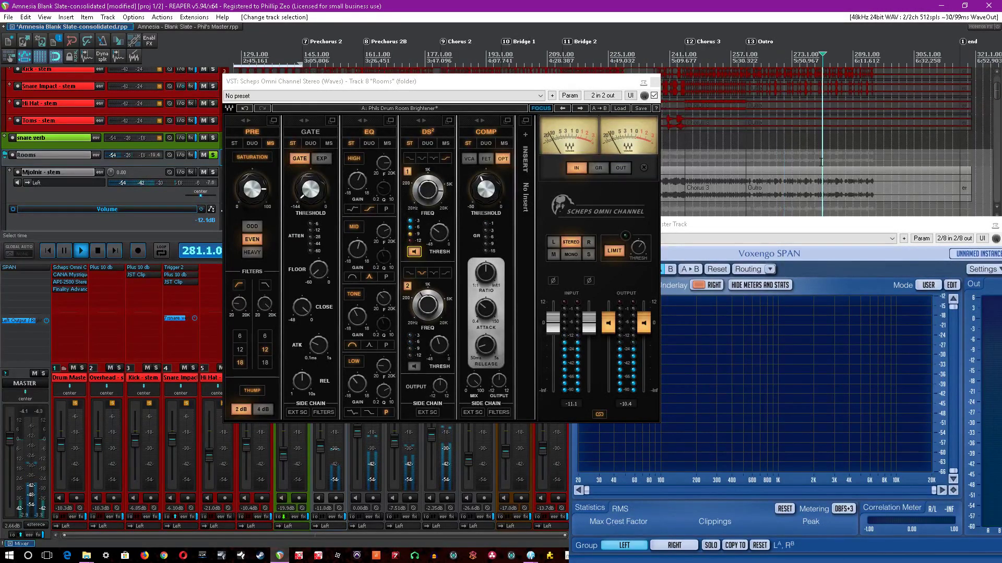
click(853, 161)
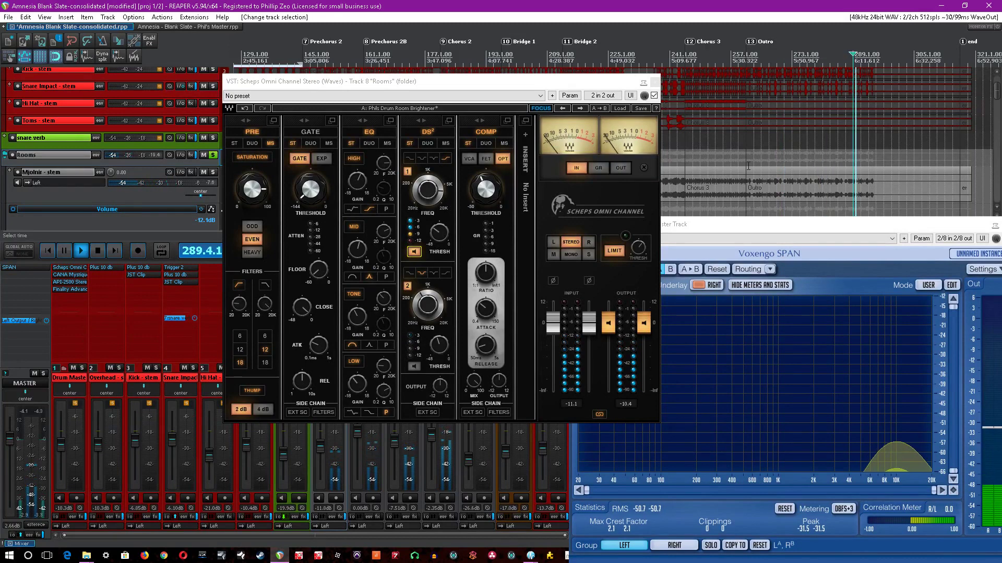
Monitor the second DS2 band alone with the plug-in output raised to 10.0 and return to the full signal.
click(415, 252)
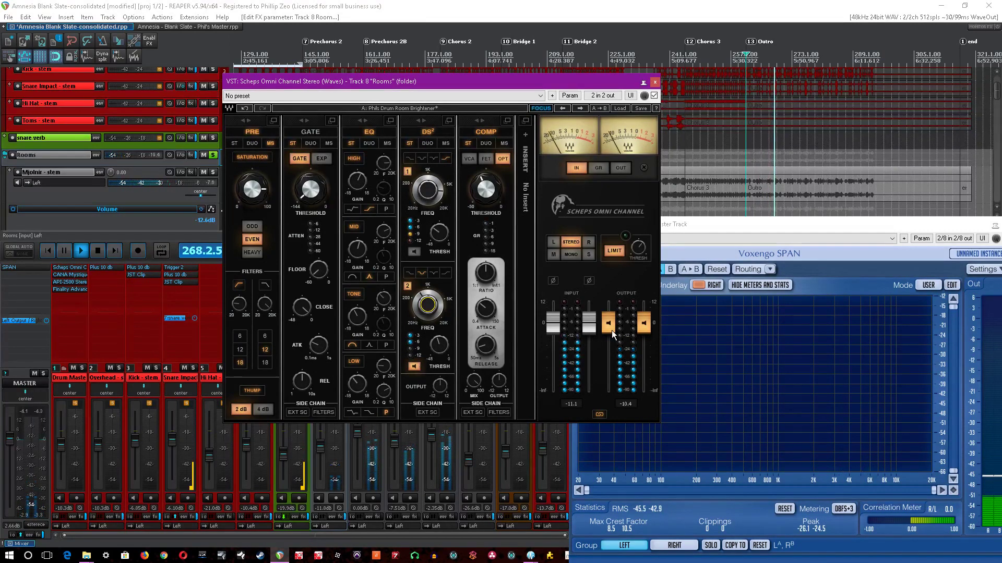
drag(607, 322, 608, 302)
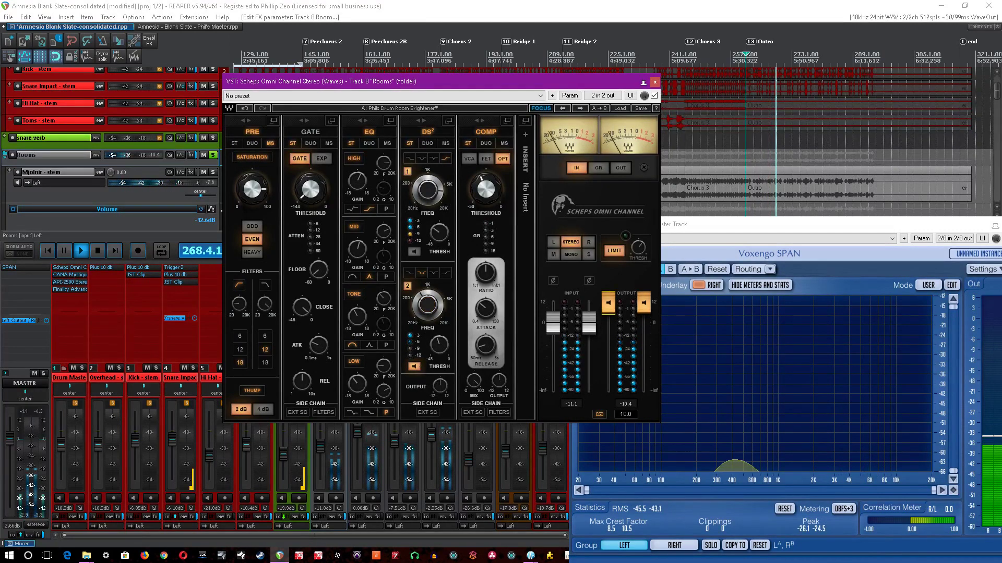
click(412, 367)
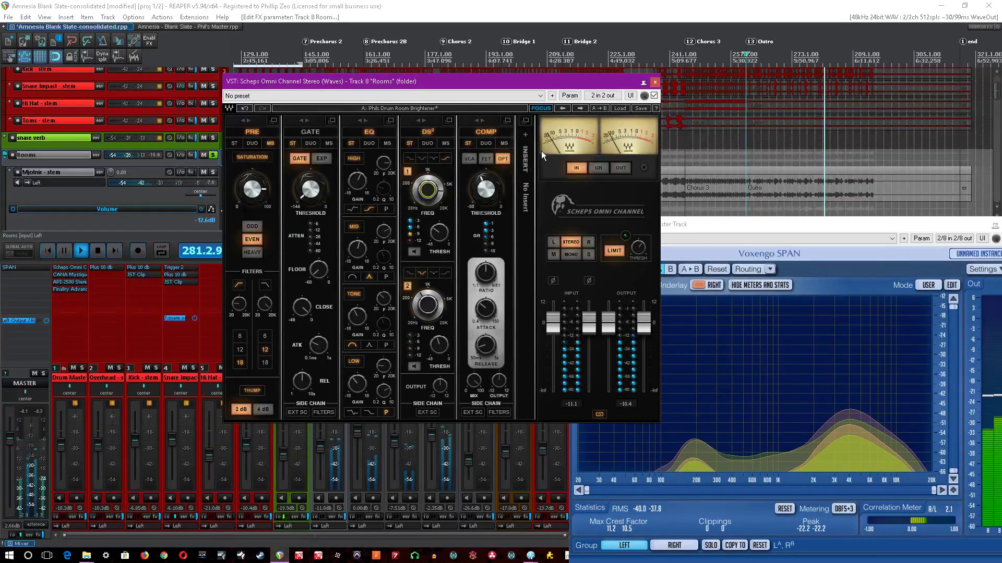
Move the Scheps Omni Channel window lower to uncover the track area and save the project.
drag(606, 85, 612, 179)
click(460, 27)
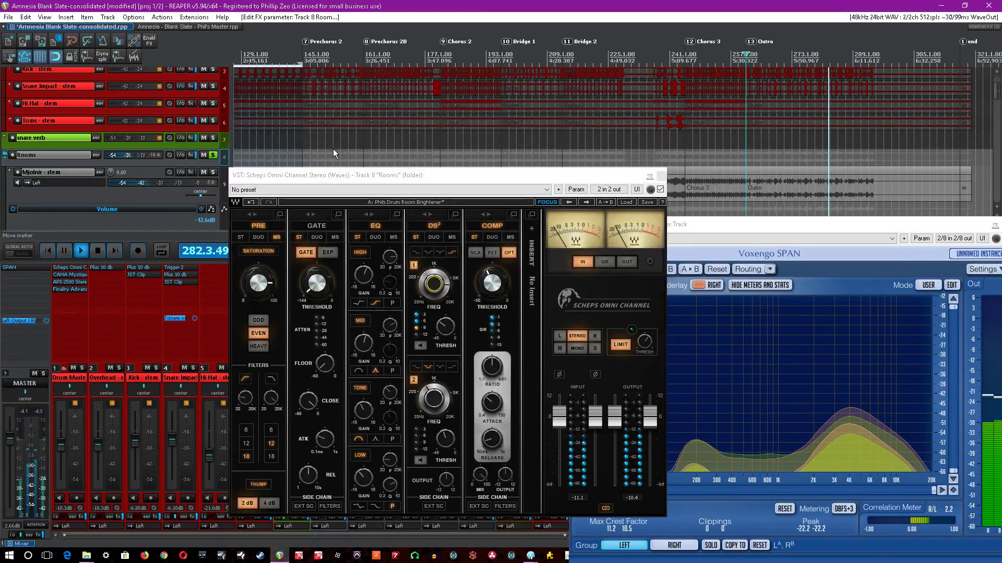
key(ctrl+s)
Restart playback from bar 41, just before Verse 1, repositioning the plug-in window clear of the start of the timeline.
scroll(333, 149, down, 3)
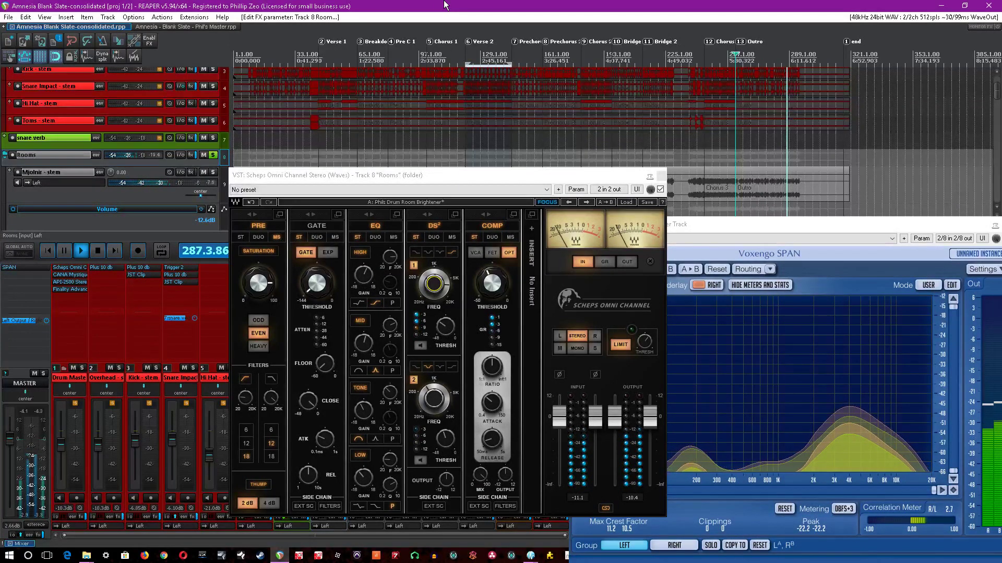
scroll(369, 133, down, 2)
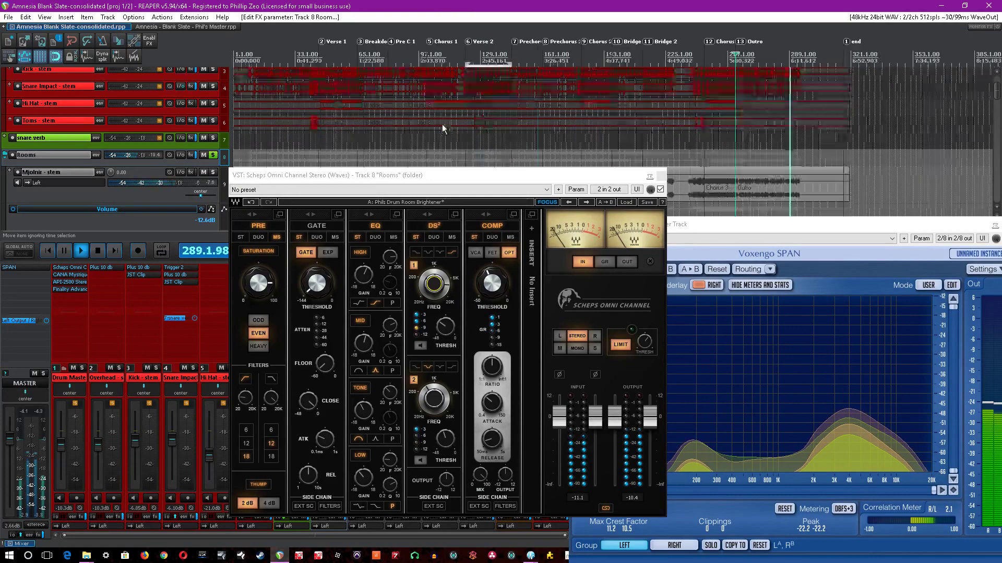
drag(314, 175, 376, 195)
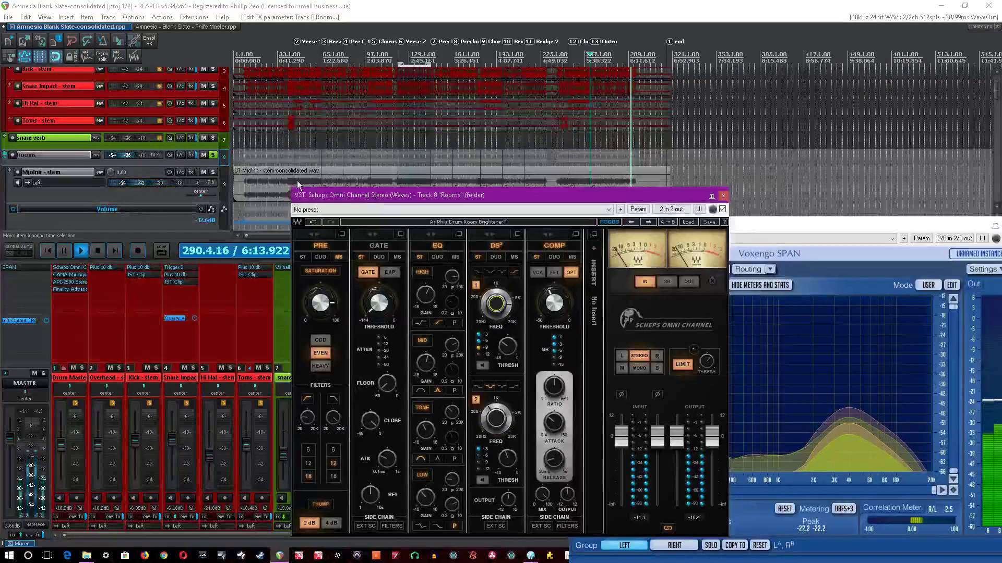
click(353, 175)
scroll(352, 161, up, 2)
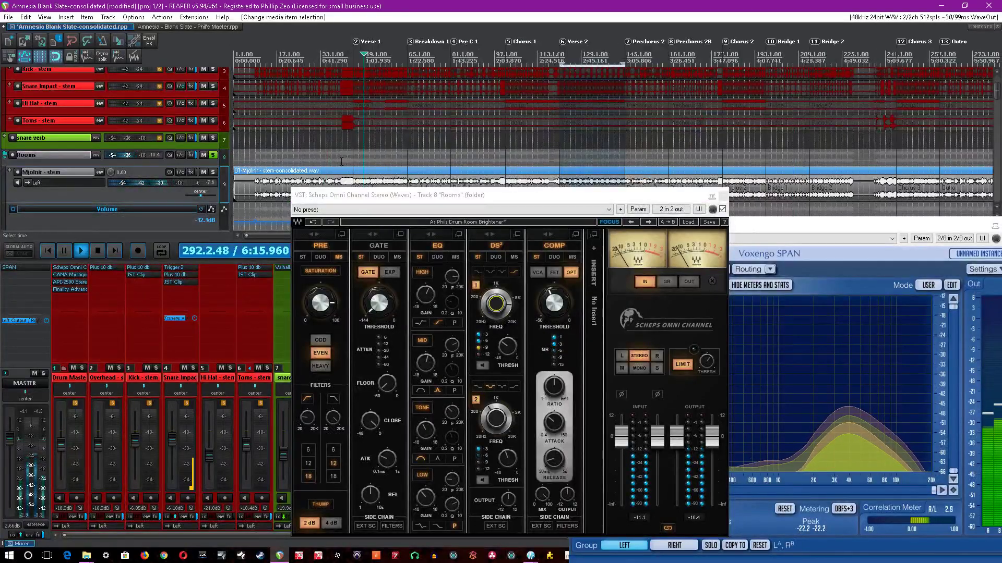
click(341, 162)
drag(366, 196, 291, 157)
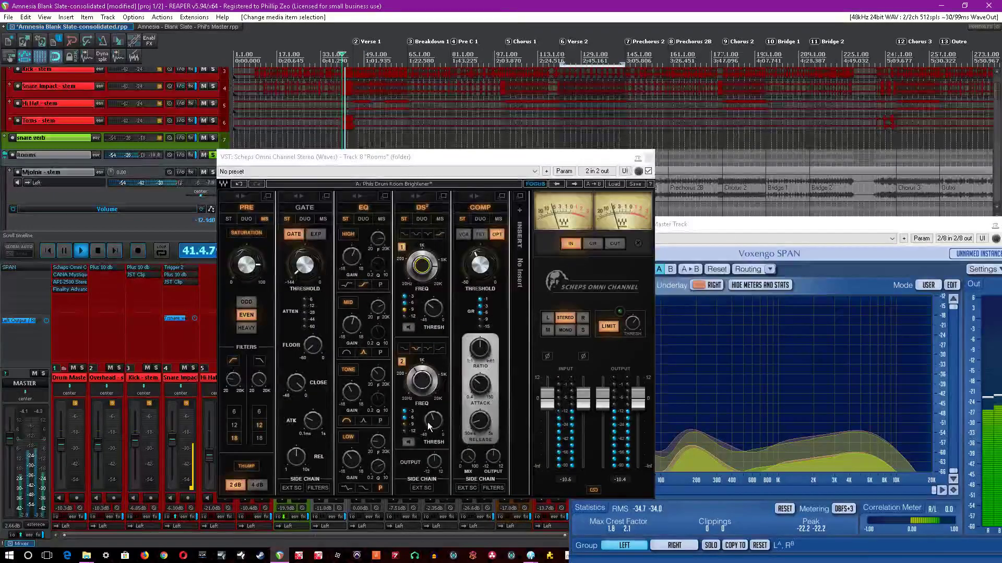
Examine the Rooms plug-in's low EQ, filter, saturation, compressor and limiter settings, close its window and save the project.
drag(380, 443, 379, 457)
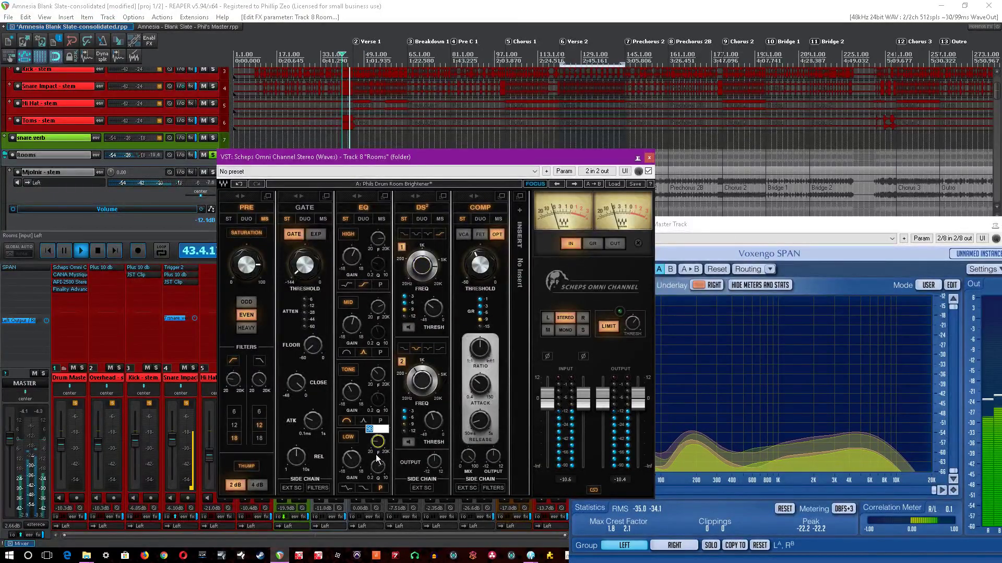
click(353, 459)
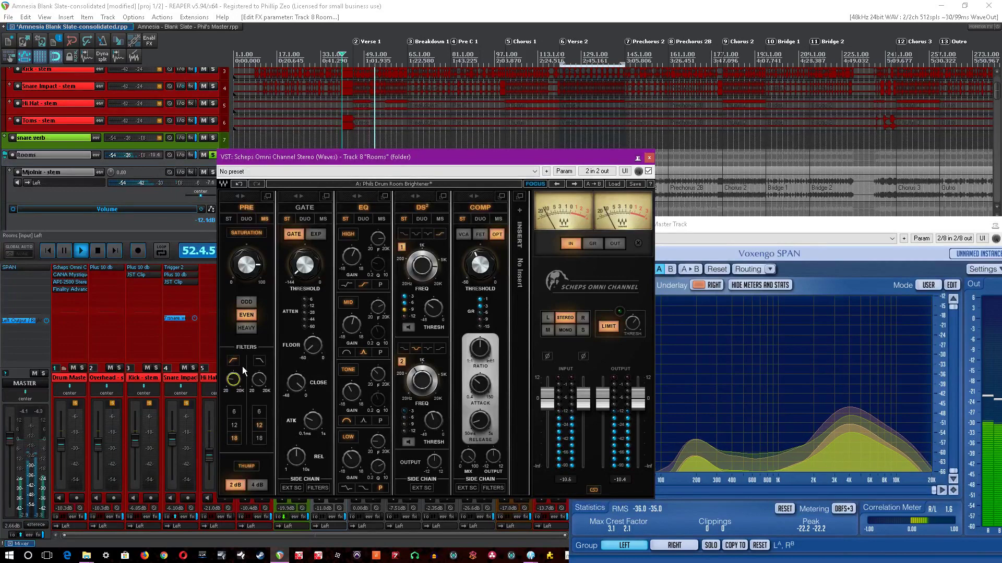
mouse_move(230, 386)
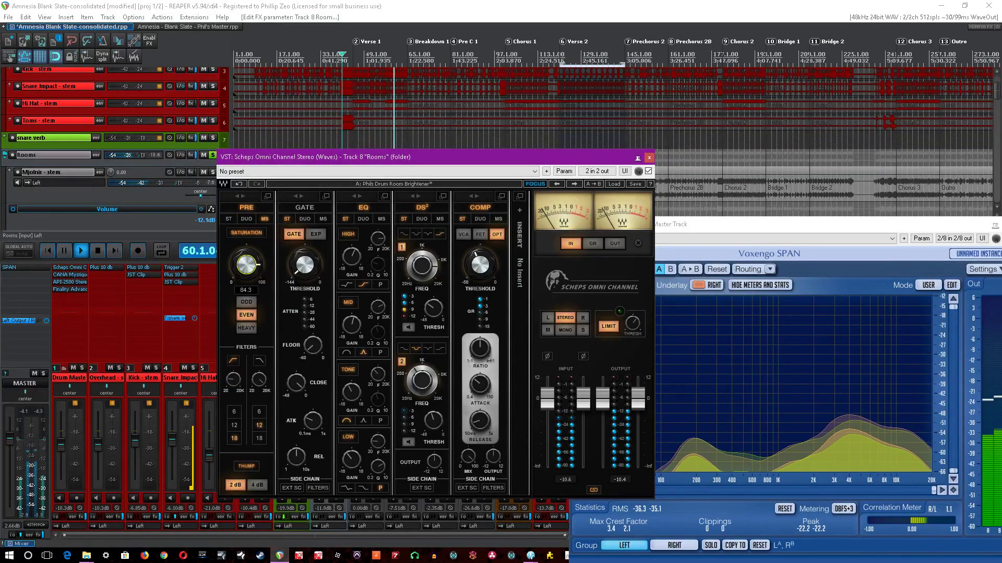
click(481, 267)
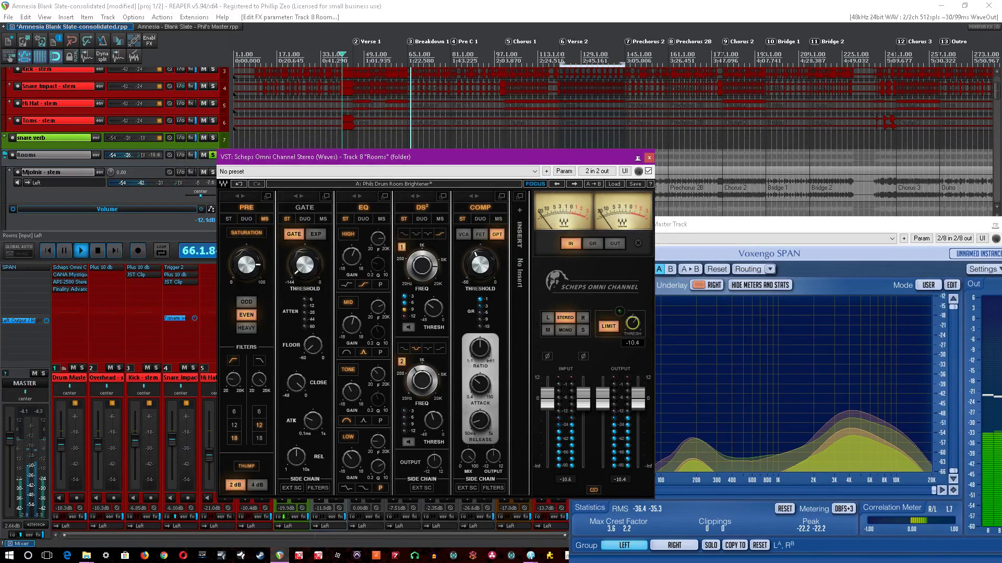
click(635, 323)
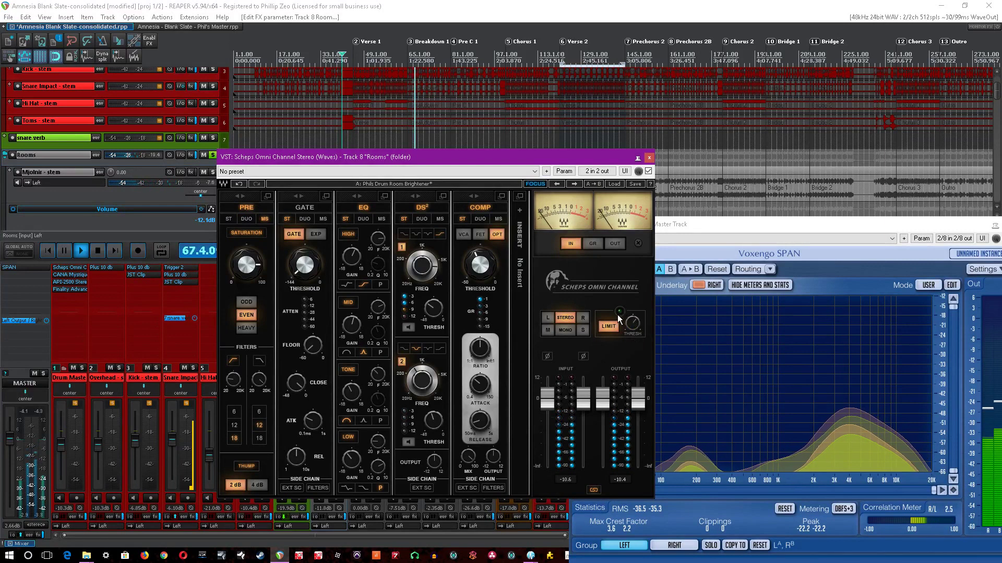
click(649, 158)
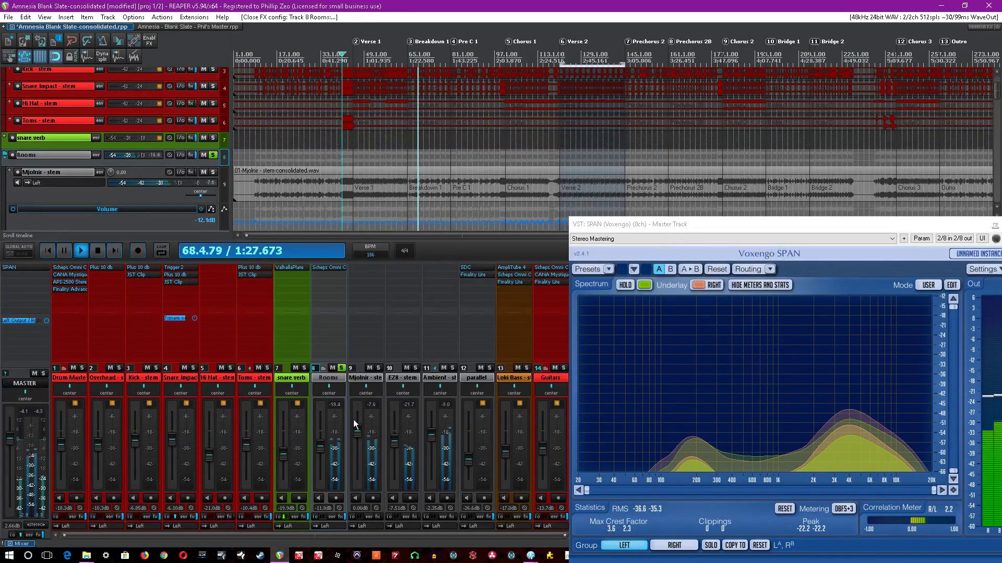
key(ctrl+s)
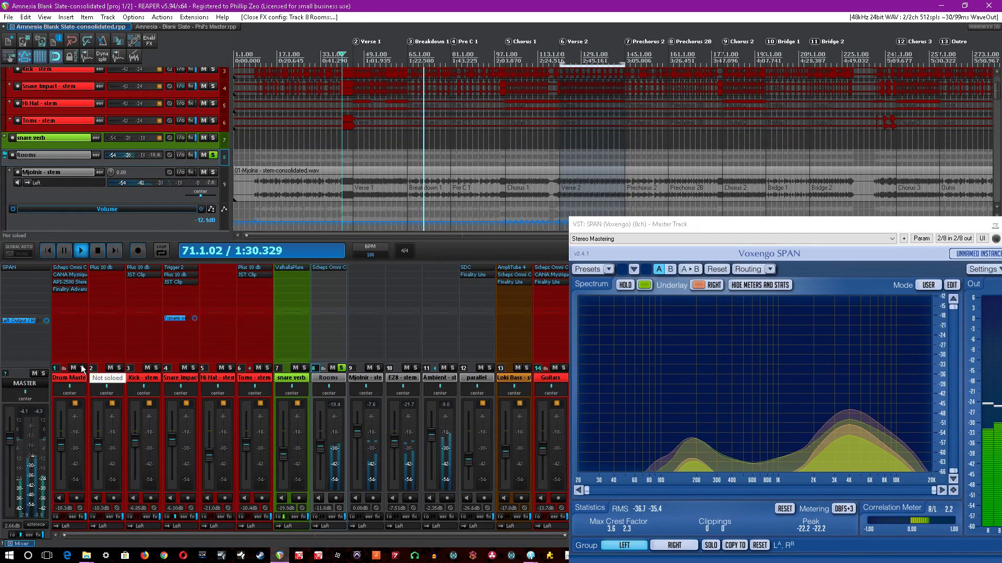
Solo the Drum Master Track alongside Rooms, compare the drums without and with Rooms soloed, save the project and stop playback.
click(82, 368)
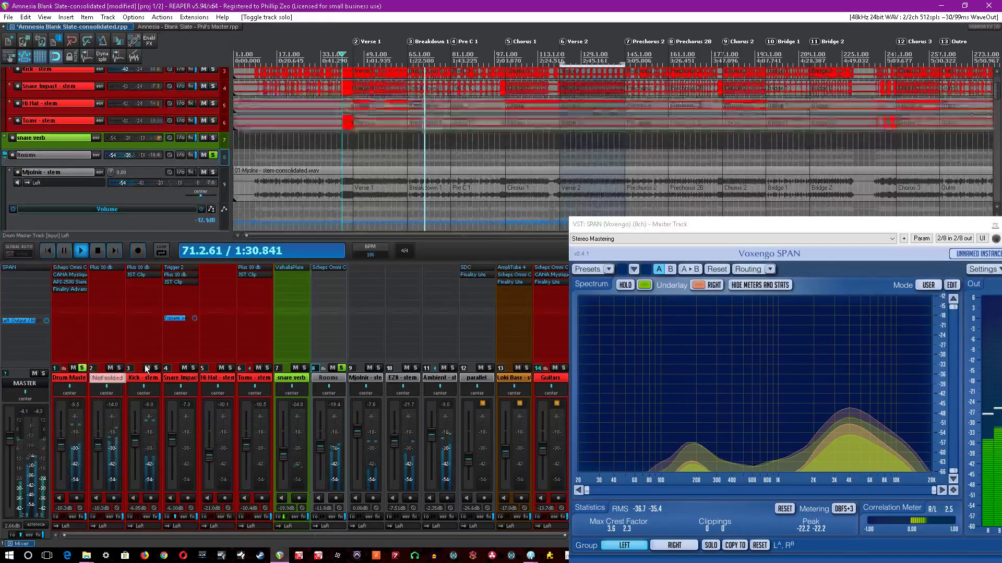
click(343, 368)
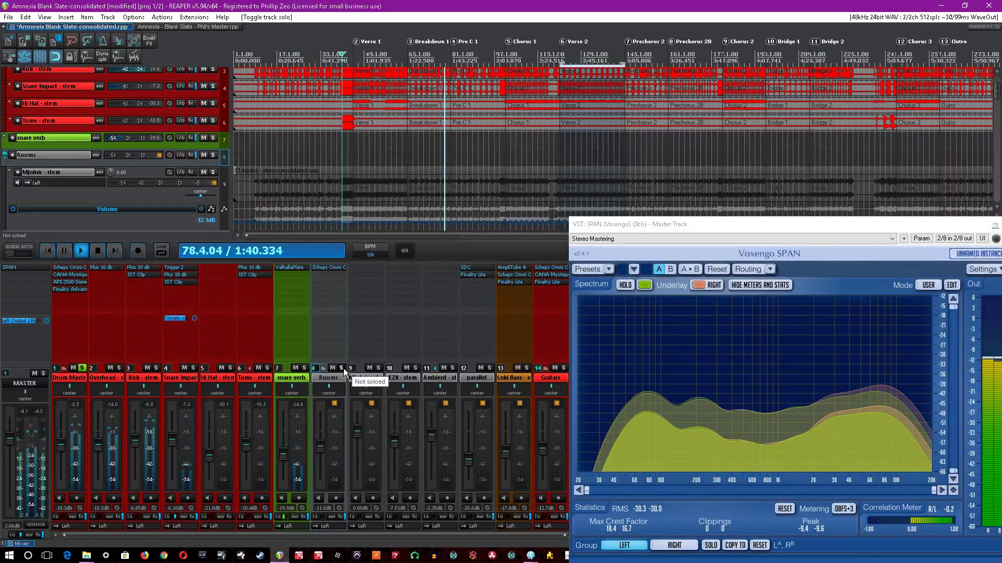
click(342, 368)
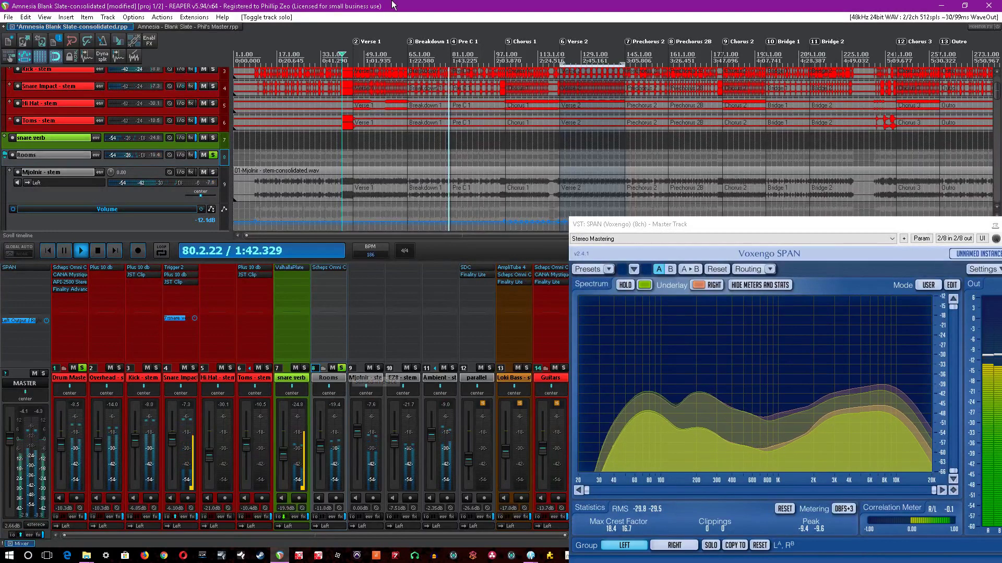
key(ctrl+s)
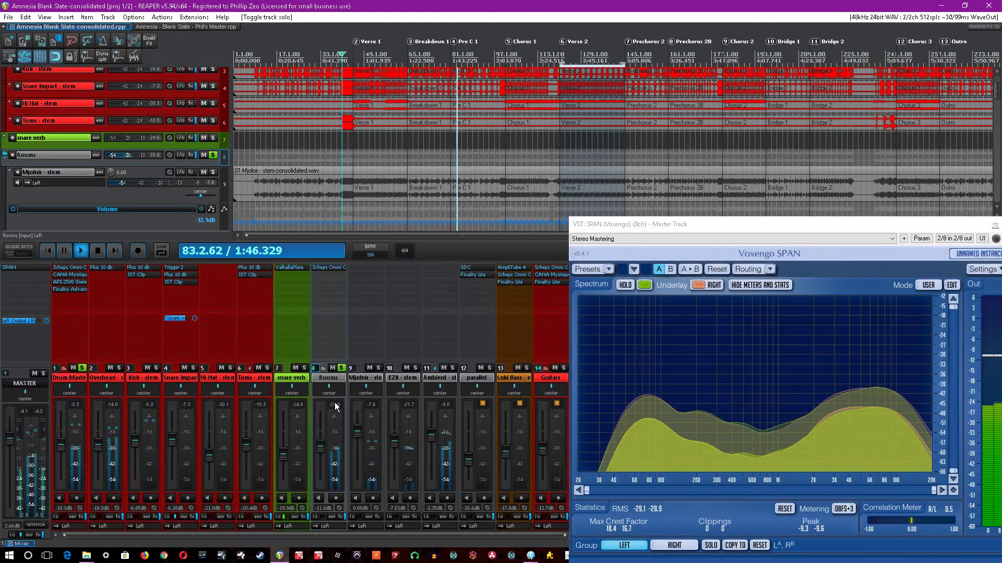
scroll(485, 110, down, 4)
key(space)
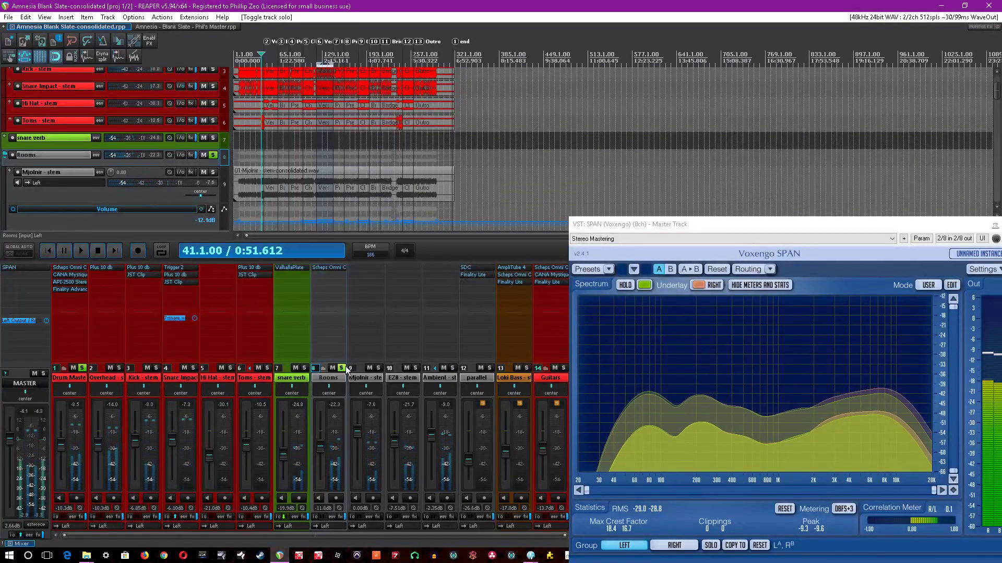
Unsolo the Rooms track and play the soloed drums from bar 120, just before Verse 2.
click(342, 367)
click(317, 140)
scroll(316, 140, up, 5)
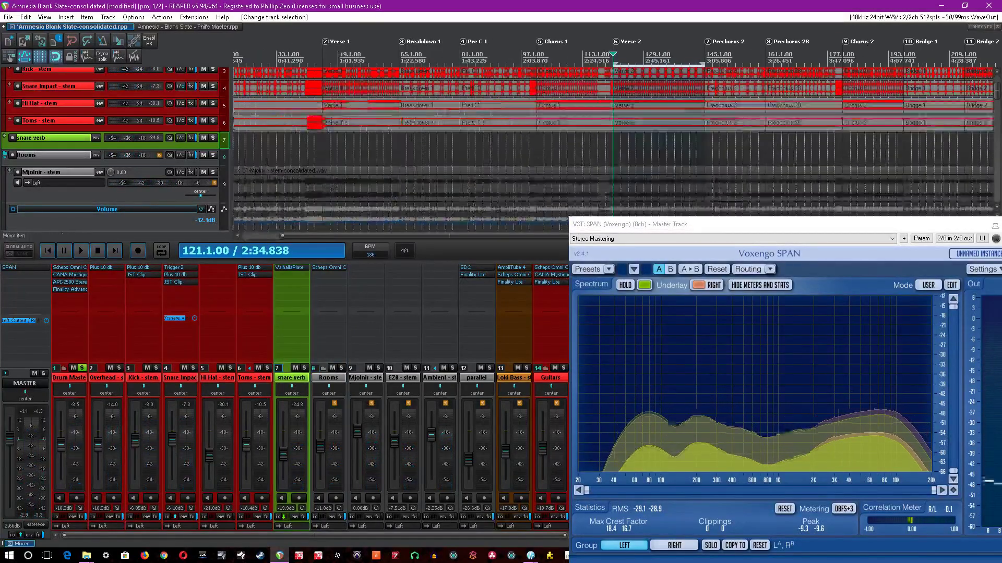
click(606, 158)
key(space)
scroll(605, 159, up, 4)
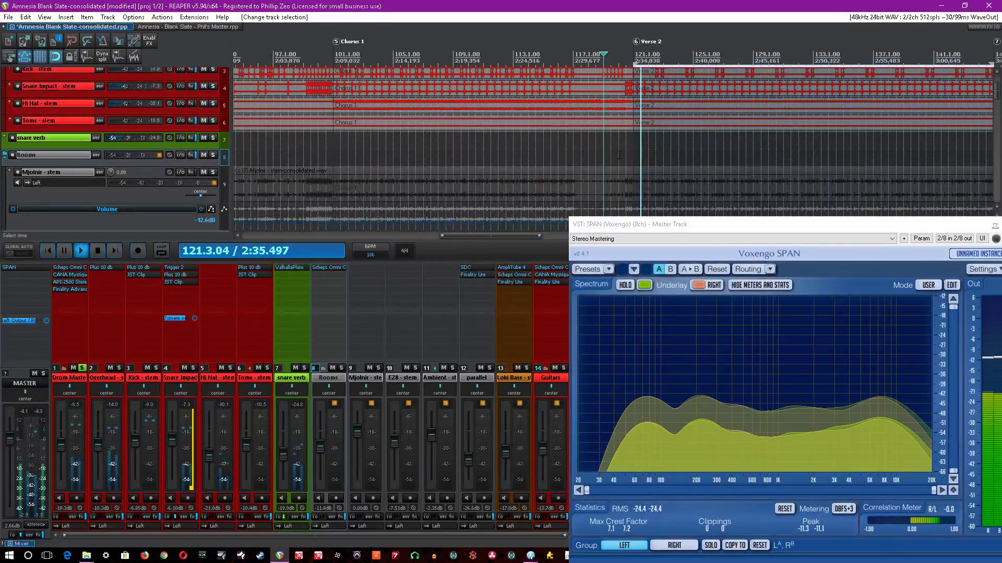
click(618, 155)
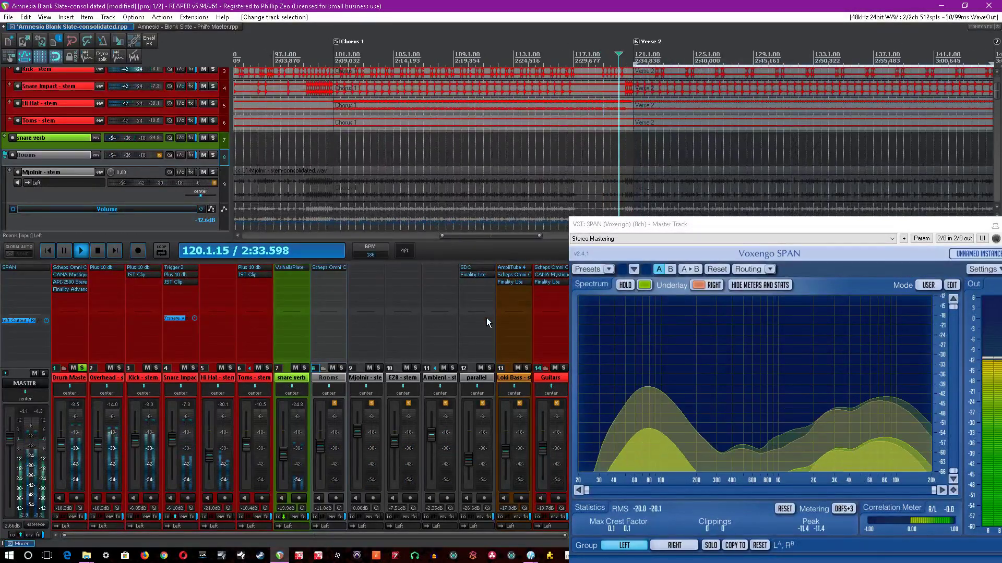
Audition Rooms soloed alongside the drums, stop playback, unsolo Rooms and save the project.
click(342, 368)
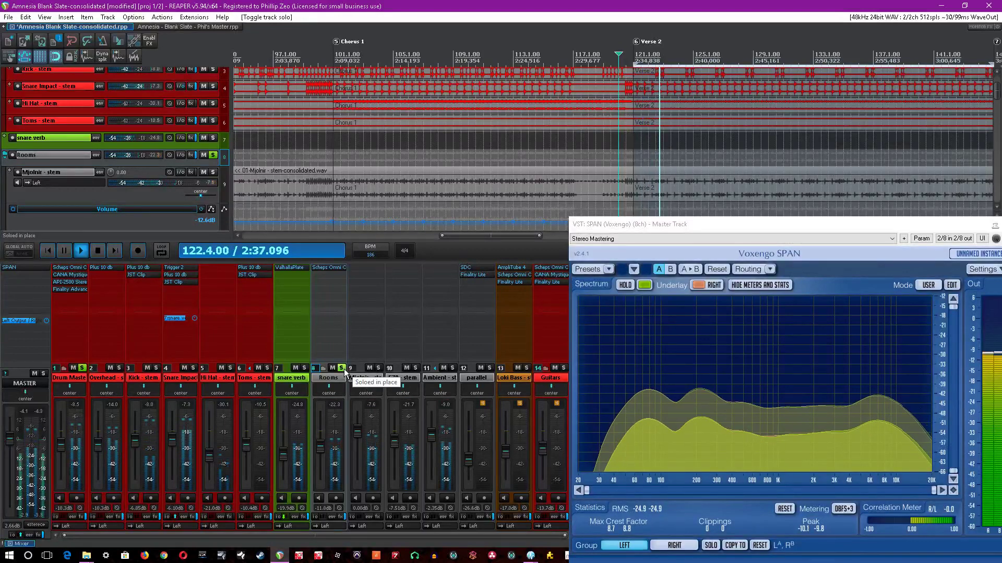
key(space)
click(342, 368)
key(ctrl+s)
Move the SPAN window clear of the mixer tracks, switch the solo from the Drum Master Track to the parallel track and save.
drag(800, 230, 873, 219)
mouse_move(465, 536)
mouse_down()
mouse_move(521, 533)
mouse_move(457, 531)
mouse_up()
click(82, 369)
click(488, 370)
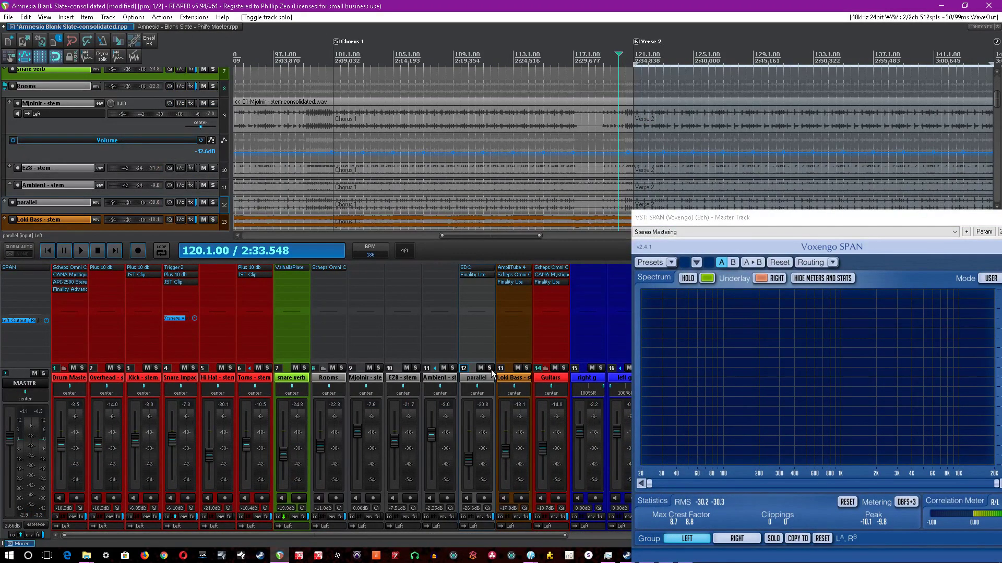
click(489, 368)
key(ctrl+s)
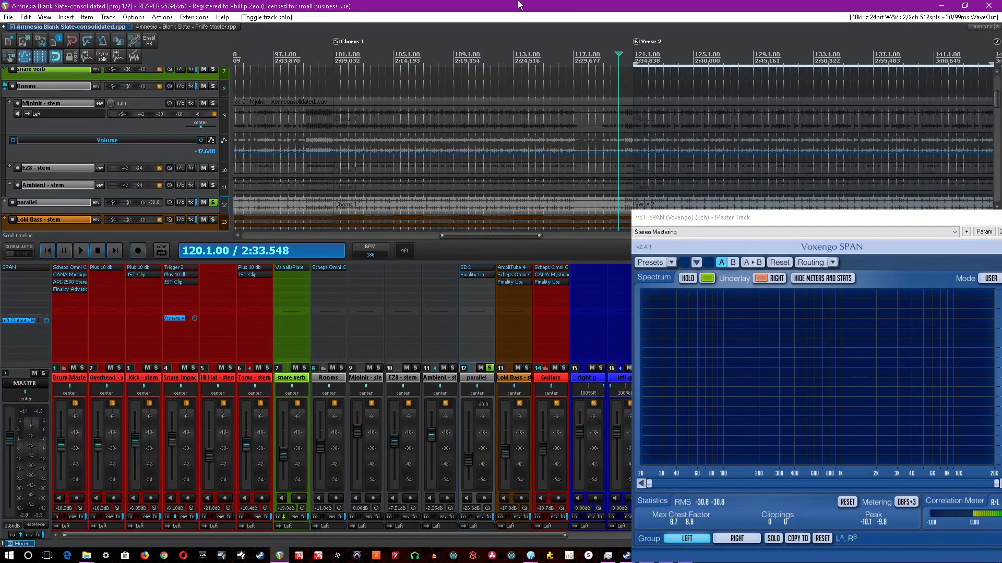
Play the soloed parallel track from bar 120 into Verse 2.
key(space)
key(equal)
key(equal)
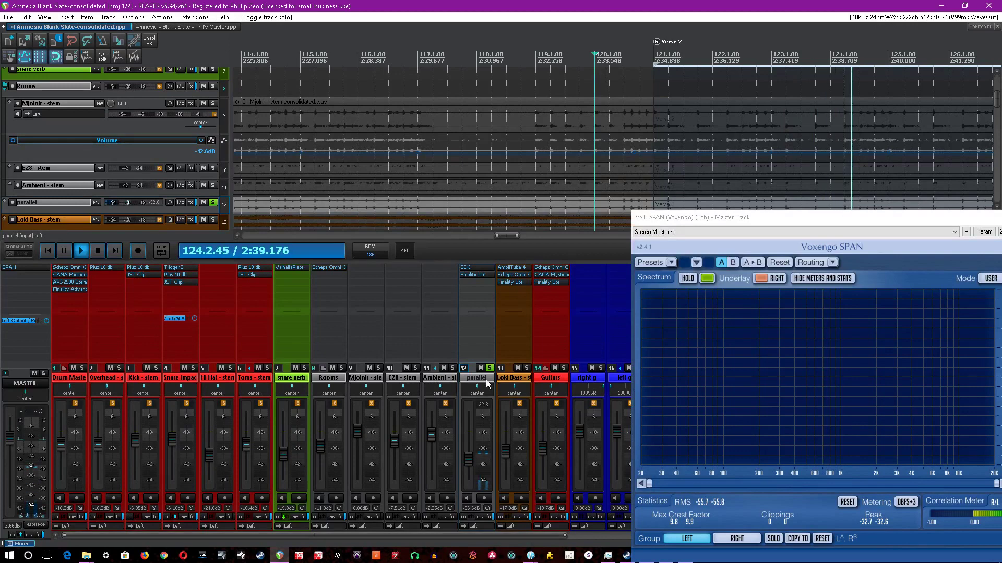
scroll(474, 140, down, 3)
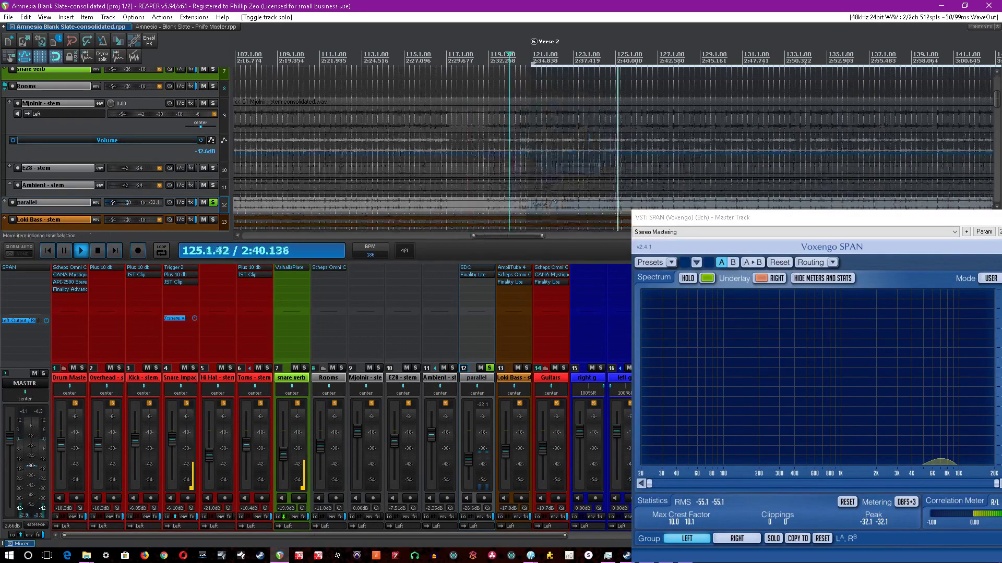
Examine the parallel track's SDC compressor and Finality Lite limiter settings, close both plug-in windows and save the project.
click(476, 269)
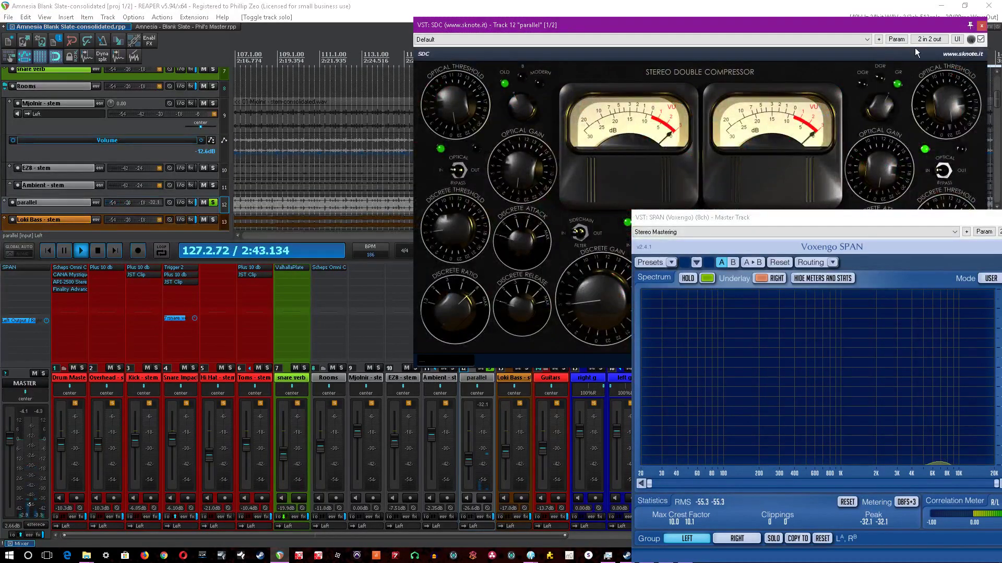
drag(824, 24, 625, 81)
click(624, 5)
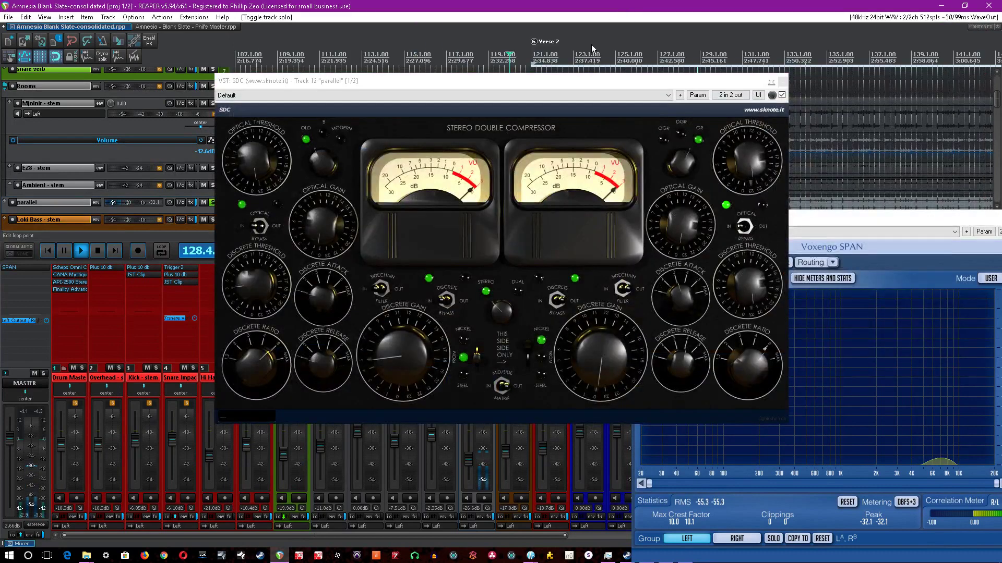
click(330, 307)
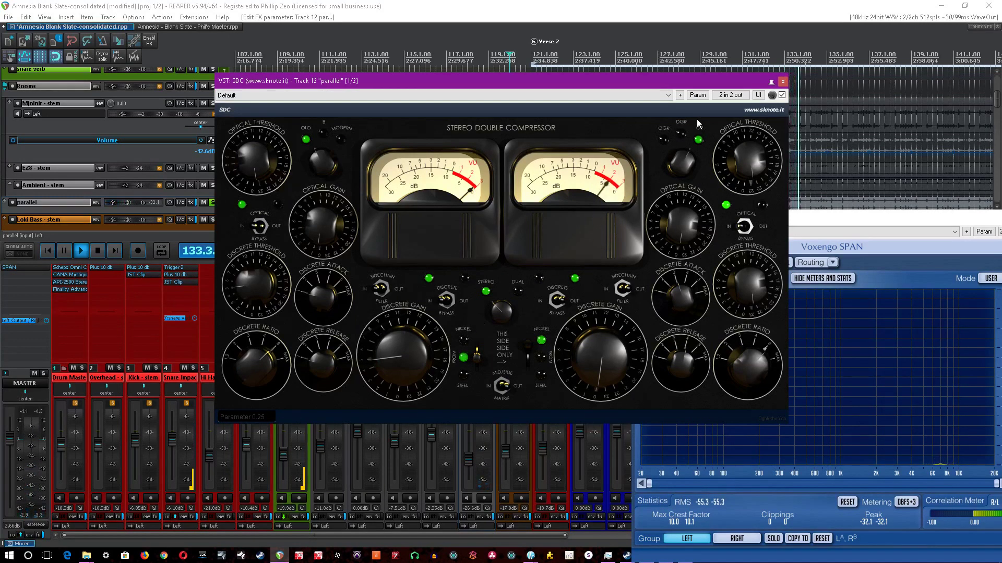
click(783, 82)
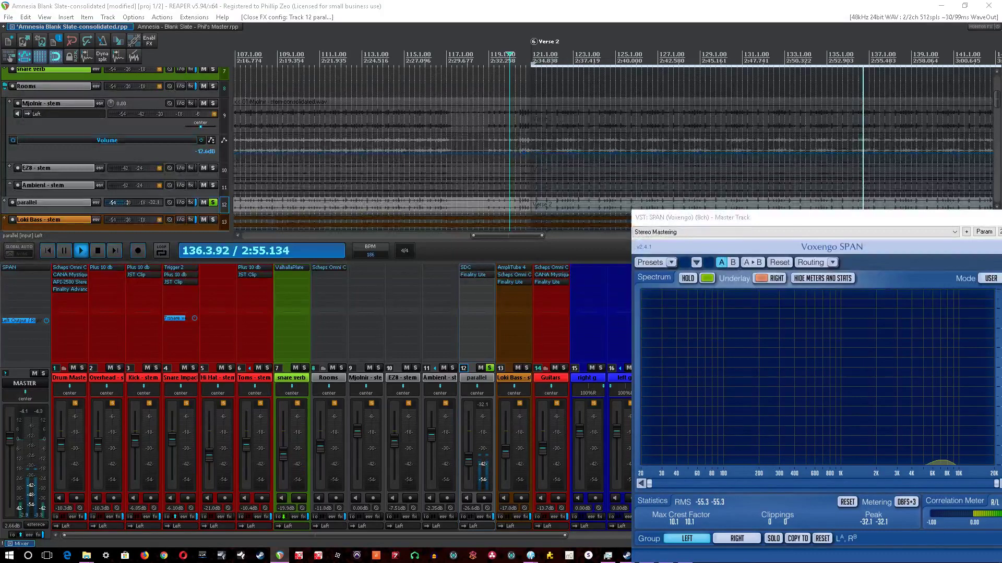
click(481, 276)
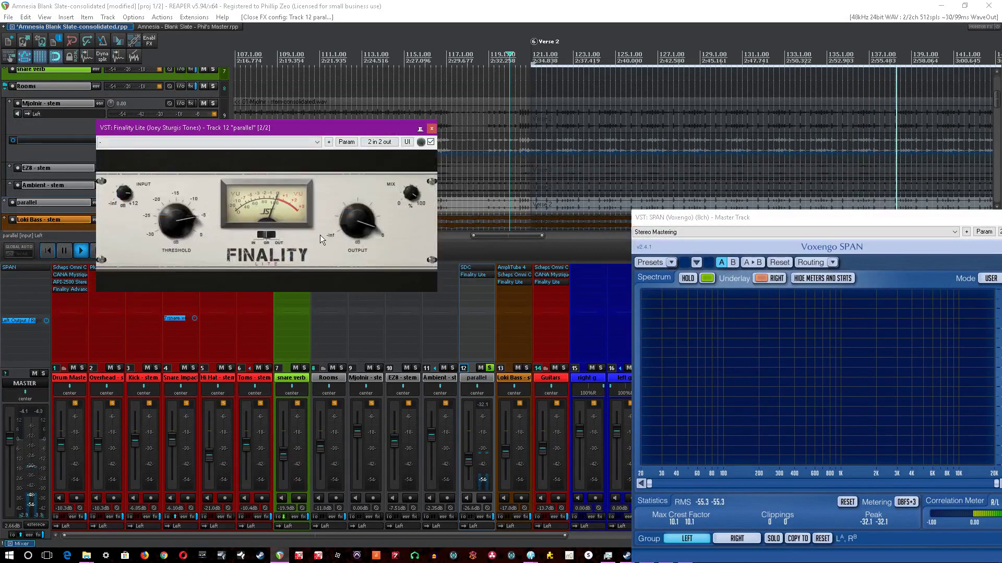
click(431, 128)
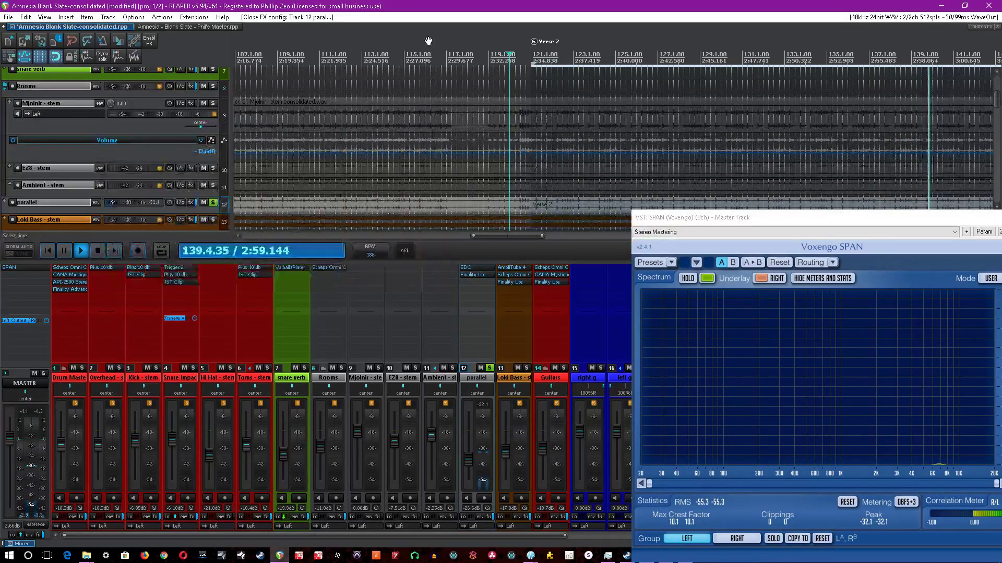
key(ctrl+s)
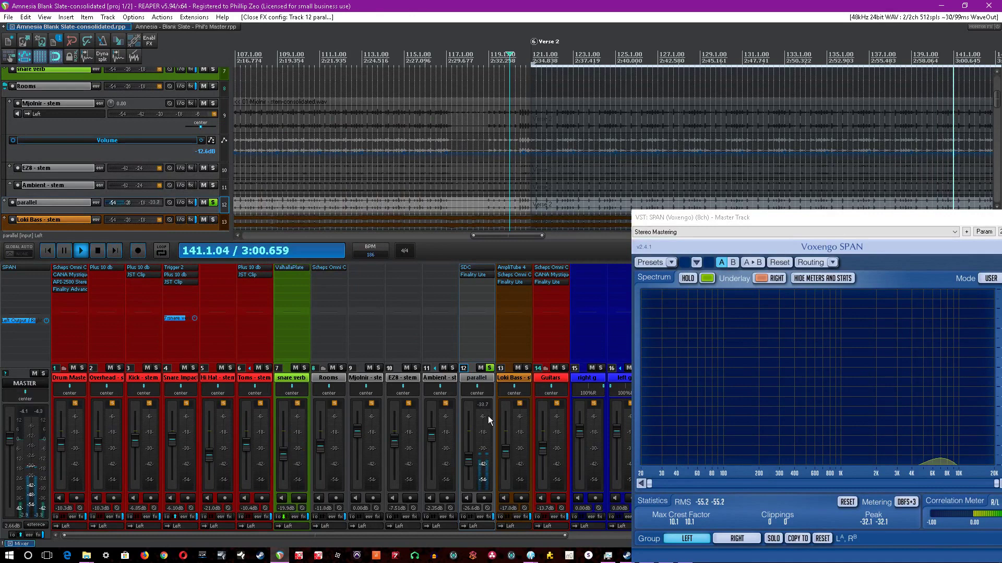
Solo the Drum Master Track, compare the drums with and without the parallel track soloed, stop playback and clear the solos.
click(489, 369)
click(82, 369)
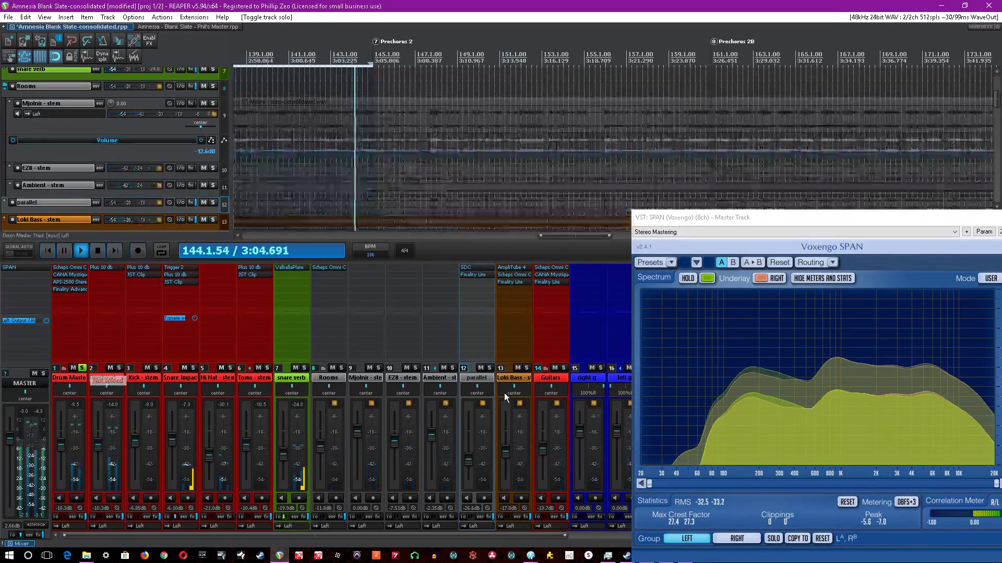
click(489, 368)
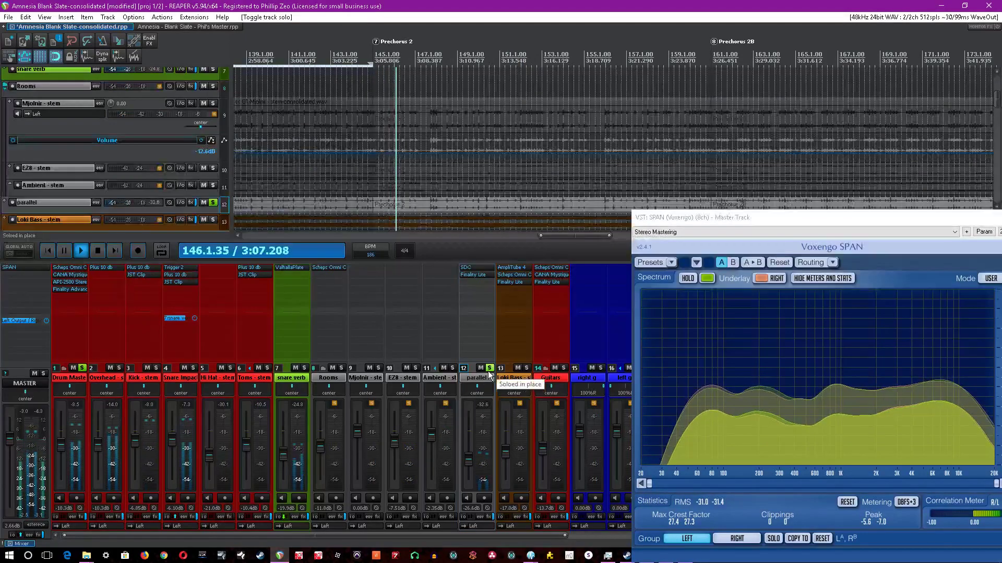
click(490, 369)
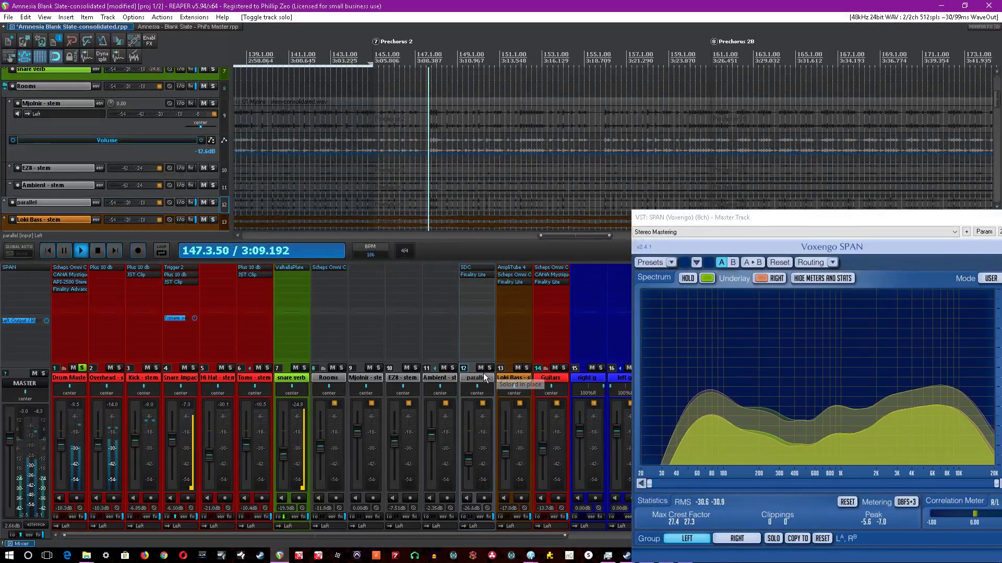
key(space)
click(83, 369)
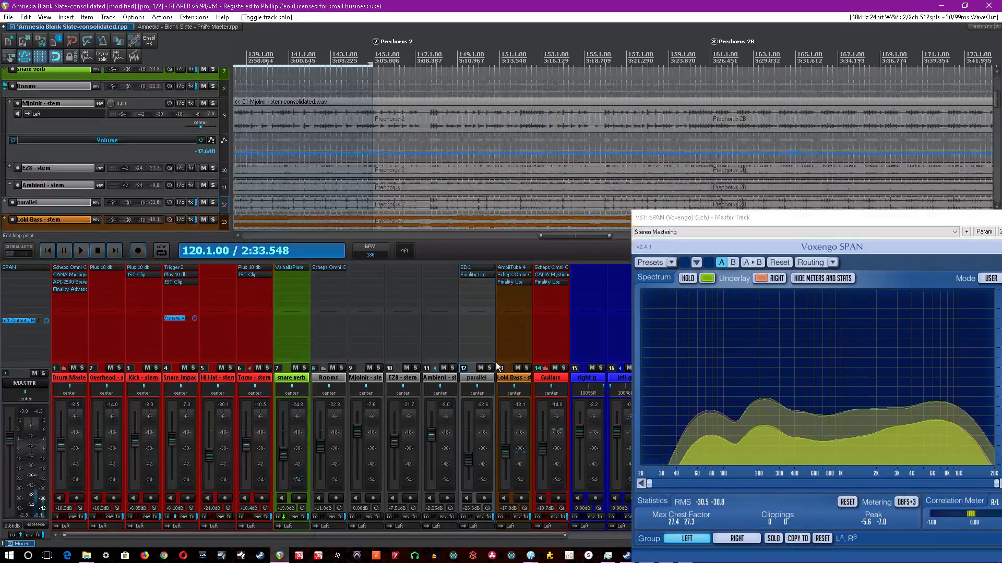
Solo the Loki Bass stem, save the project and play it from bar 120.4, just before Verse 2.
click(526, 368)
scroll(534, 147, down, 3)
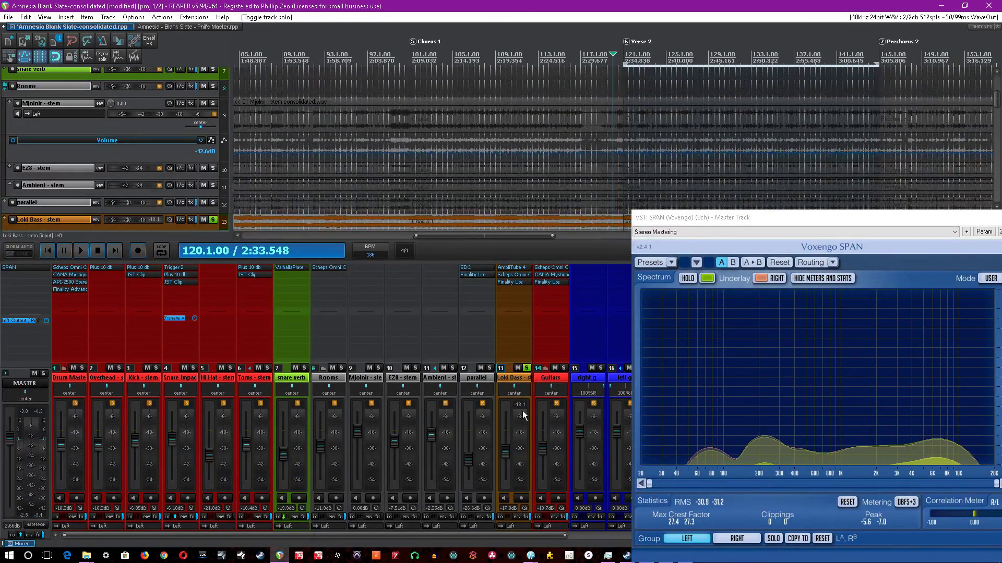
click(550, 378)
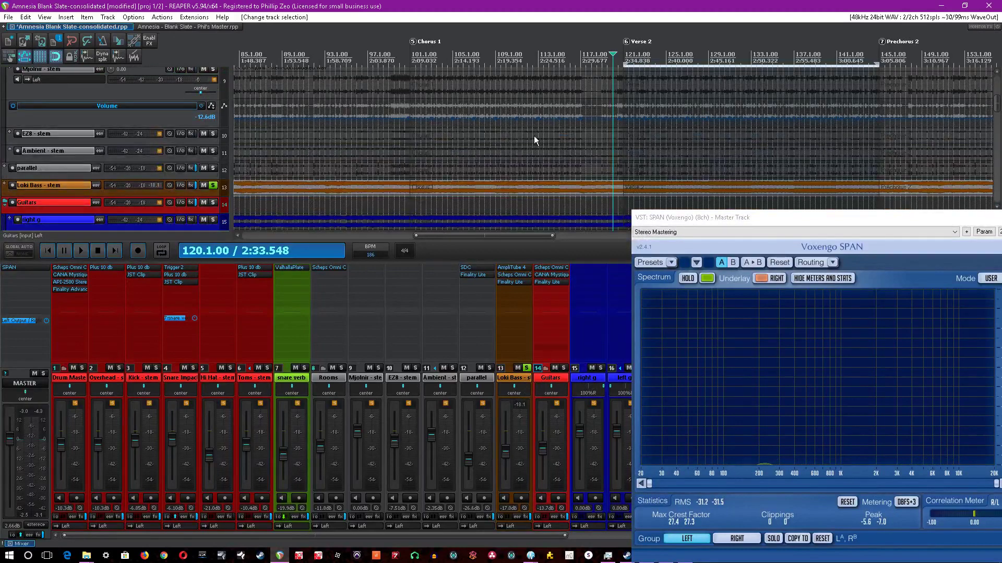
key(ctrl+s)
scroll(661, 164, up, 4)
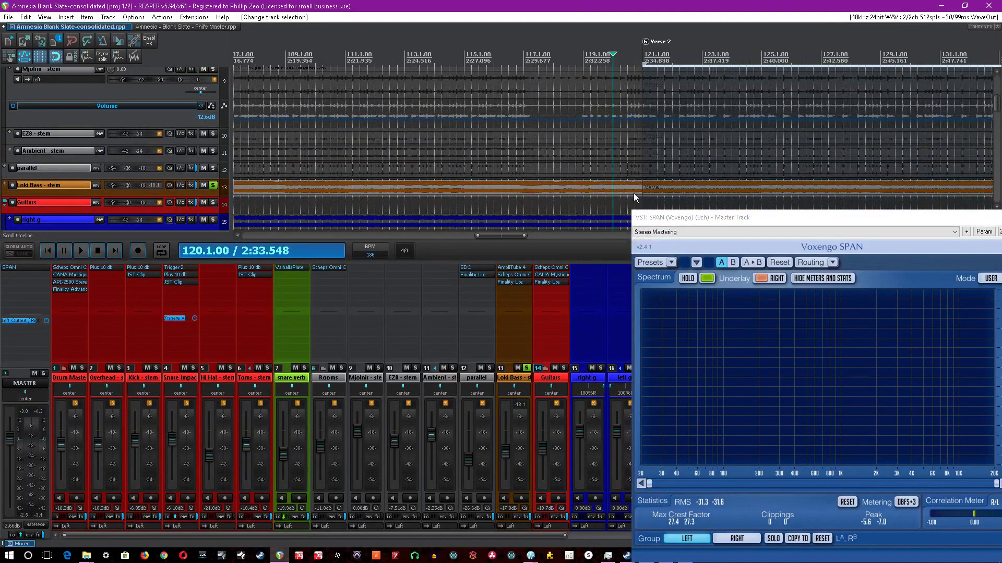
click(634, 193)
scroll(620, 200, up, 2)
key(ctrl+s)
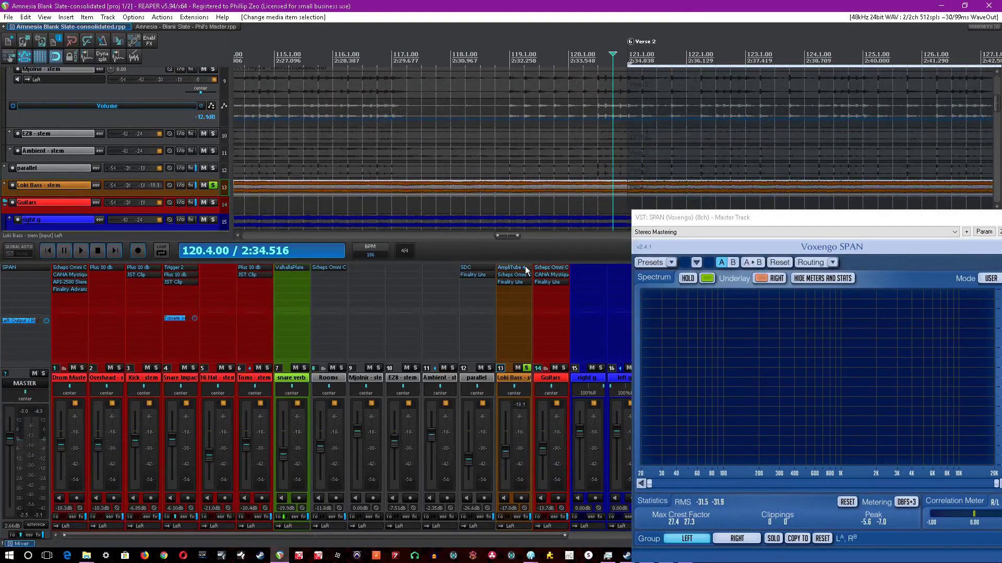
key(space)
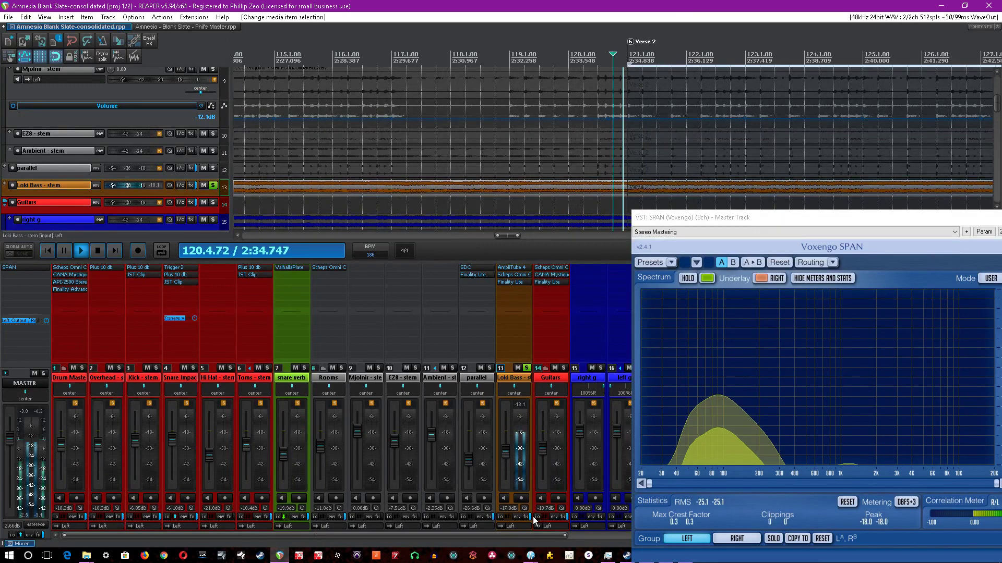
Open the Loki Bass stem's AmpliTube 4 plug-in and position its window beside SPAN, below the timeline.
click(524, 266)
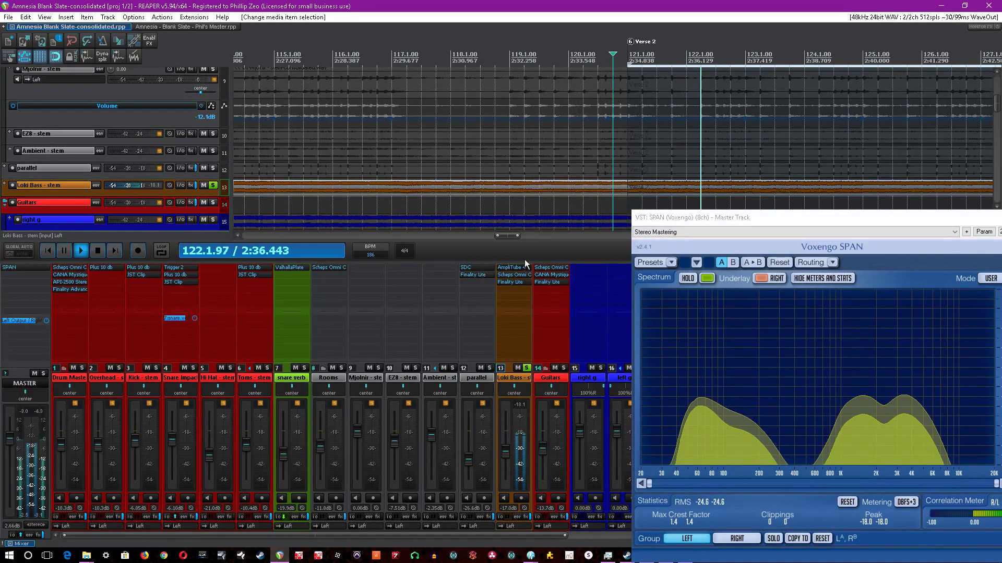
drag(911, 131, 515, 192)
click(515, 8)
scroll(737, 179, down, 2)
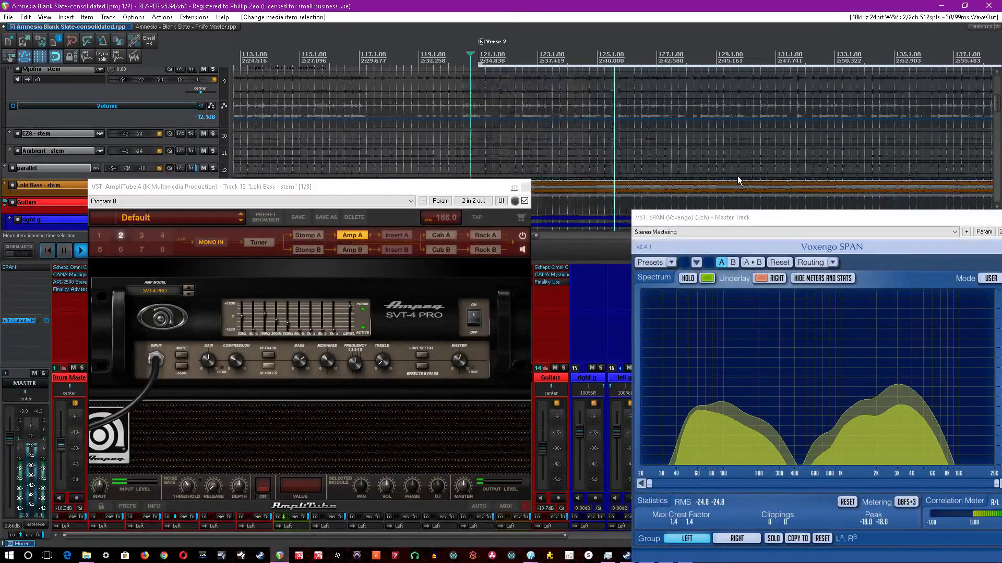
scroll(737, 179, down, 2)
click(416, 190)
click(430, 4)
mouse_move(416, 190)
mouse_down()
mouse_move(437, 180)
mouse_move(382, 210)
mouse_move(444, 240)
mouse_move(407, 196)
mouse_up()
Stop playback and replay the soloed bass with the surrounding song sections in view.
key(space)
click(380, 205)
scroll(380, 205, down, 3)
key(space)
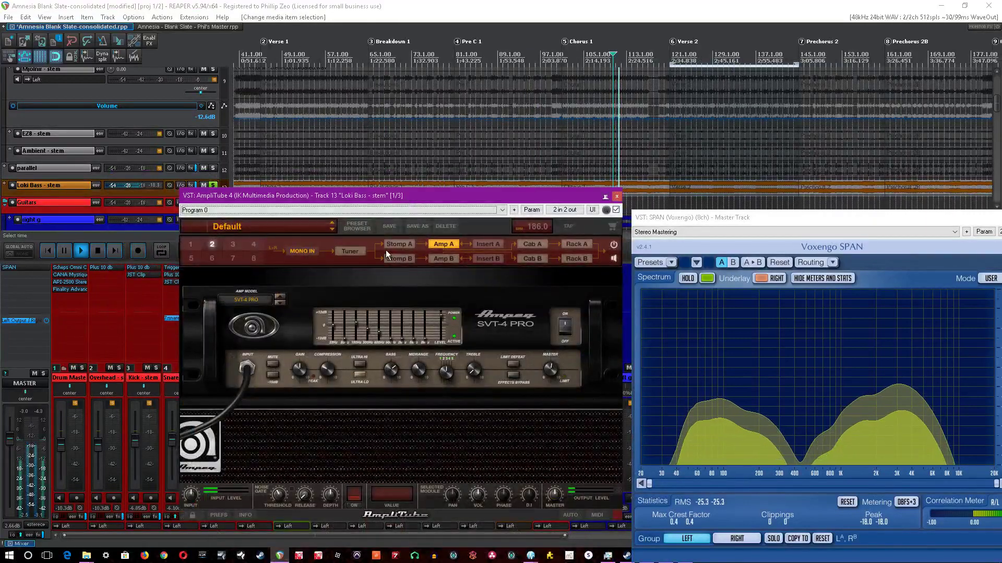
Examine AmpliTube's Stomp A compressor pedal and Amp A SVT-4 PRO settings, save the project and play the bass briefly.
click(403, 244)
click(415, 356)
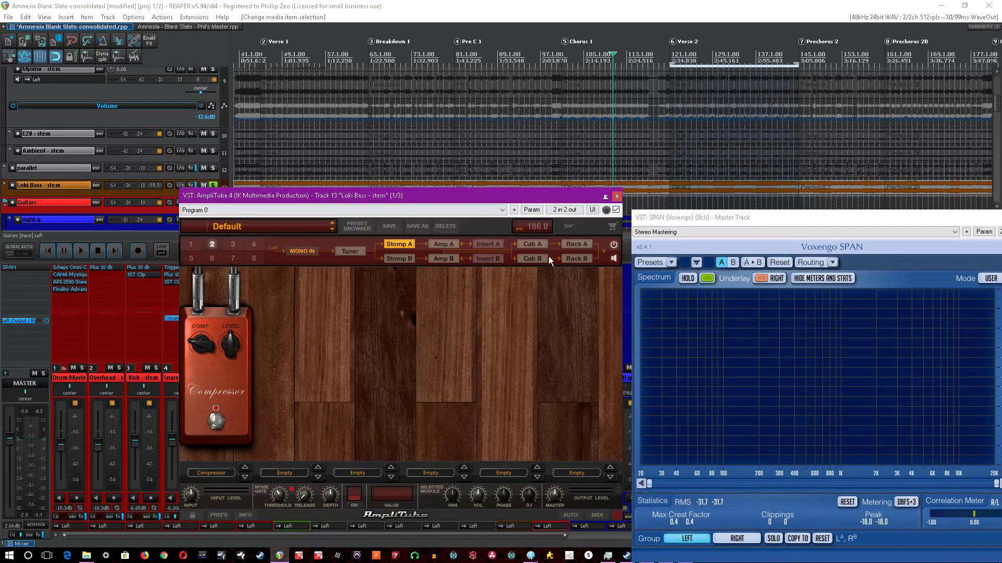
click(436, 245)
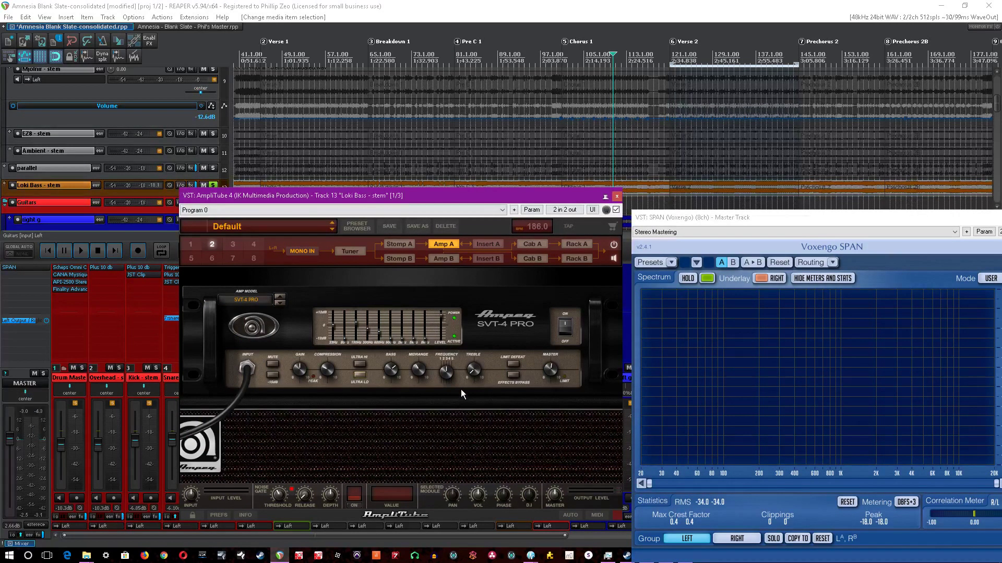
click(467, 6)
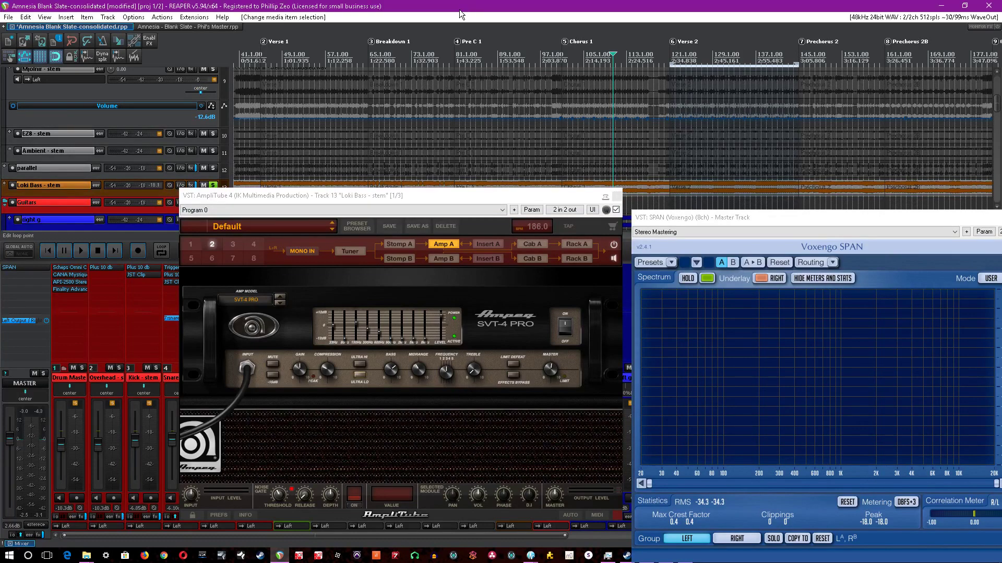
key(ctrl+s)
click(341, 342)
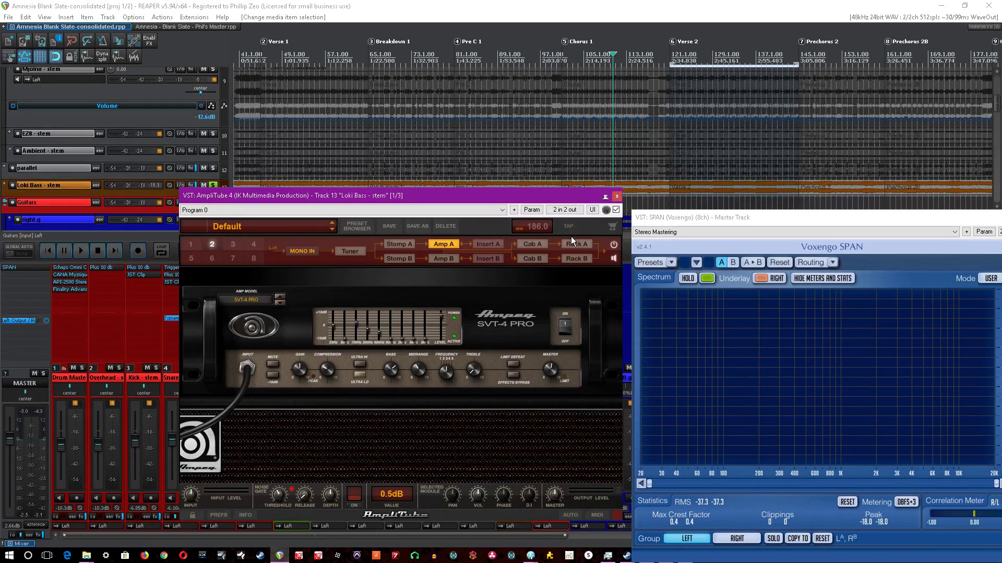
key(space)
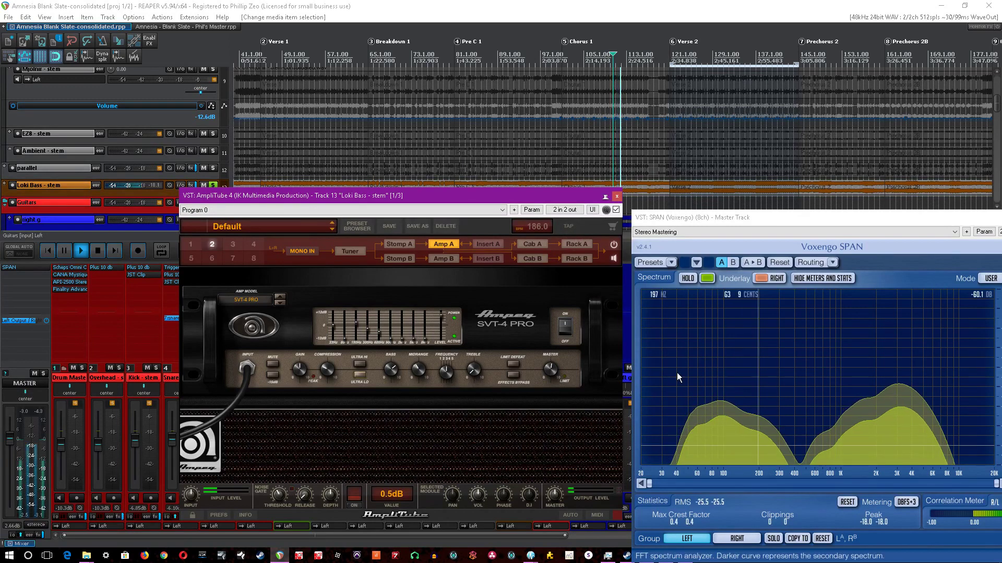
key(space)
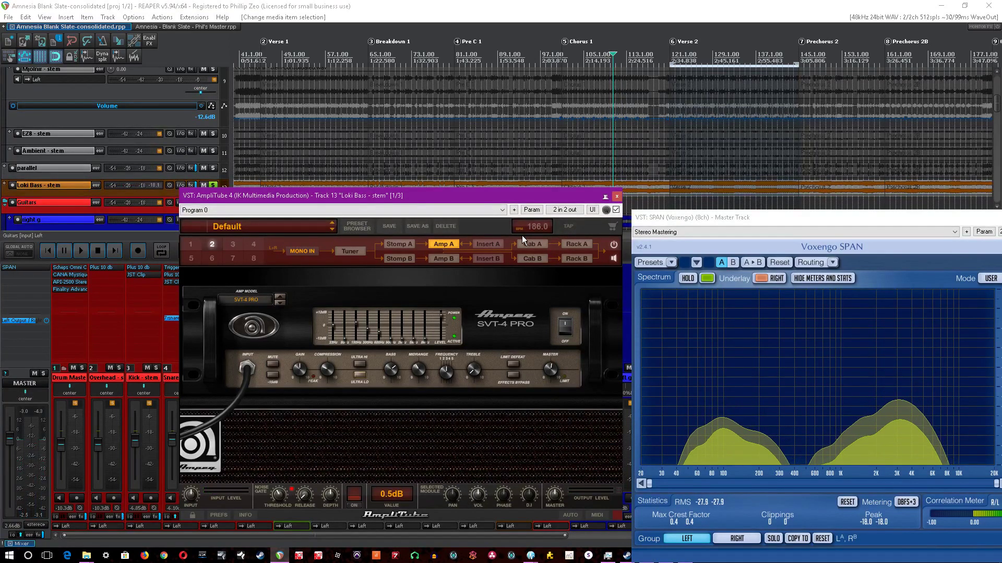
Examine AmpliTube's Cab A cabinet, select its second microphone, and inspect the Parametric EQ in Rack A.
click(522, 243)
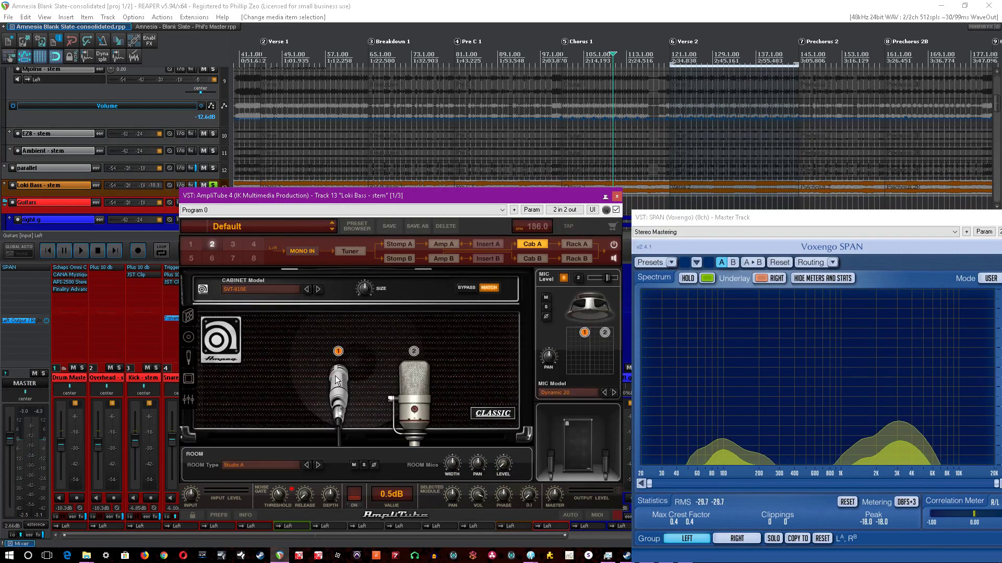
click(411, 383)
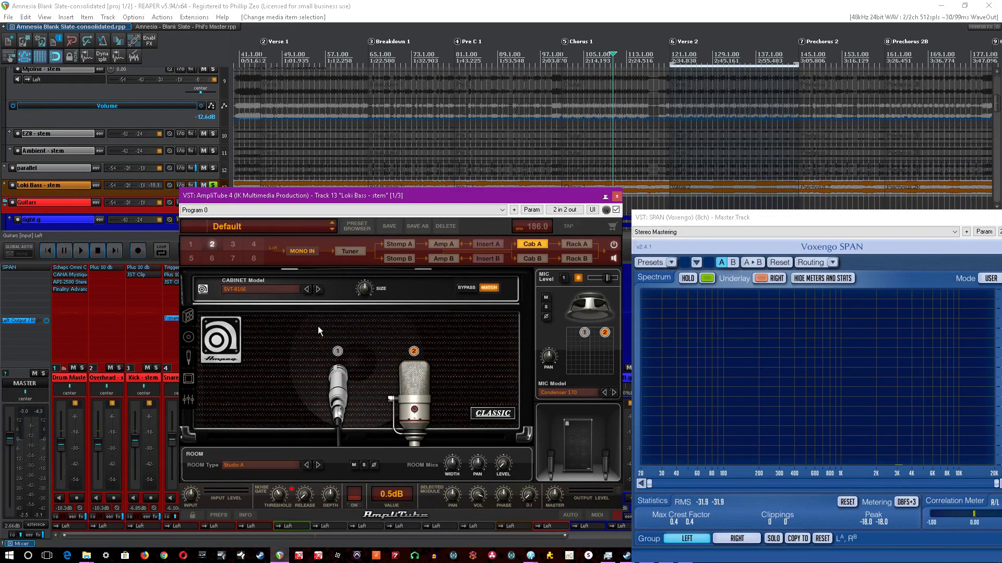
click(576, 243)
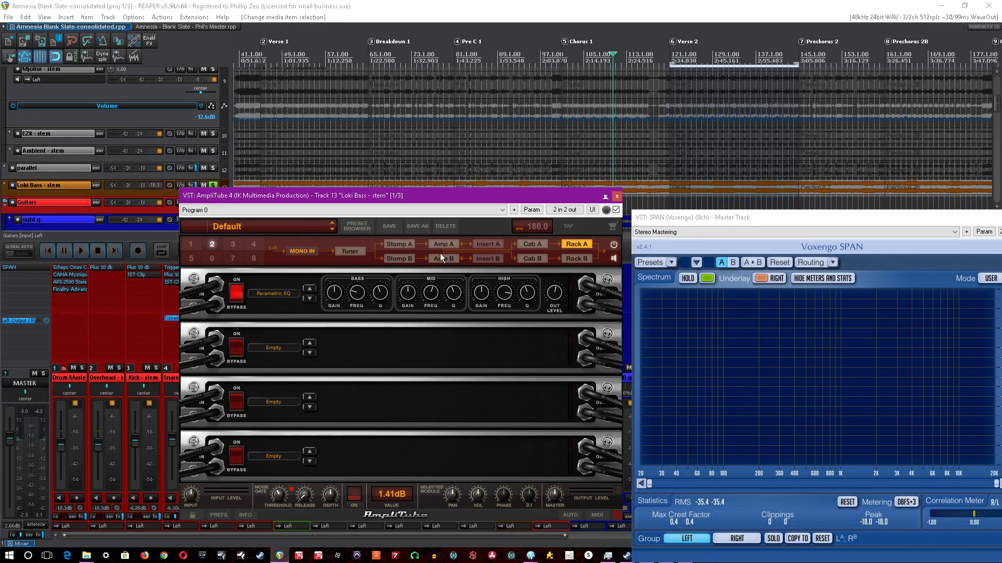
Show AmpliTube's Stomp B pedals and play the soloed bass while switching the Diode Overdrive pedal to compare the sound.
click(397, 259)
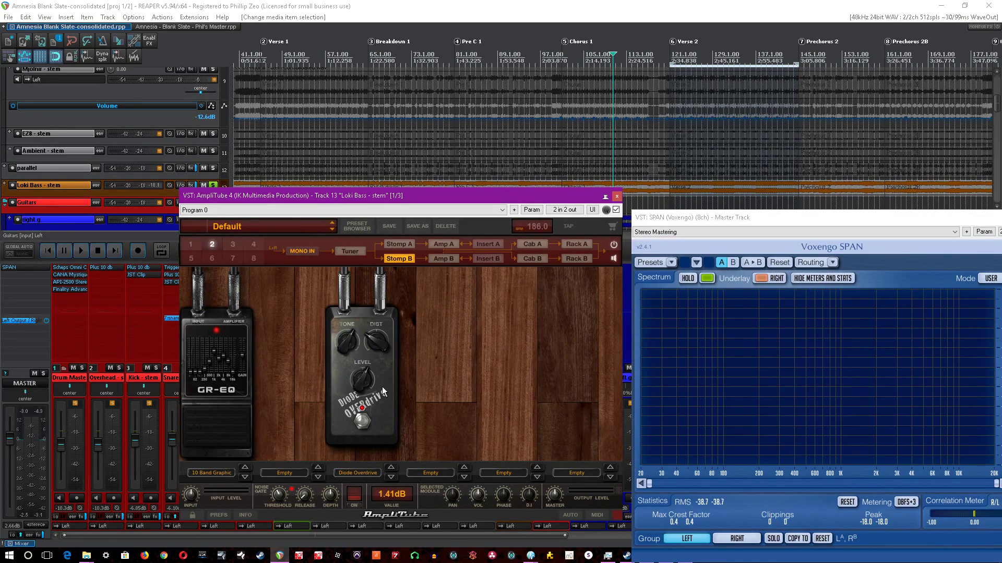
key(space)
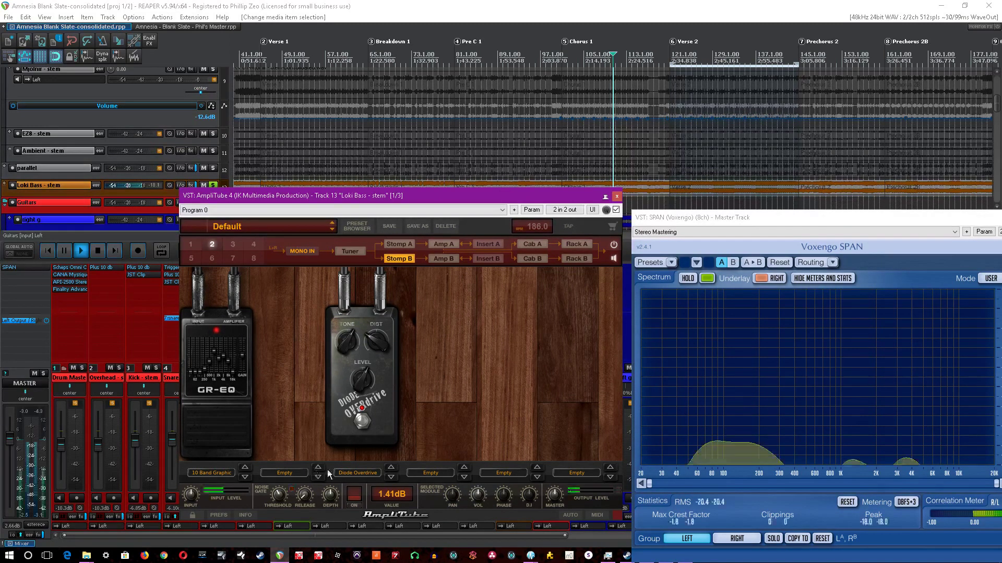
click(361, 422)
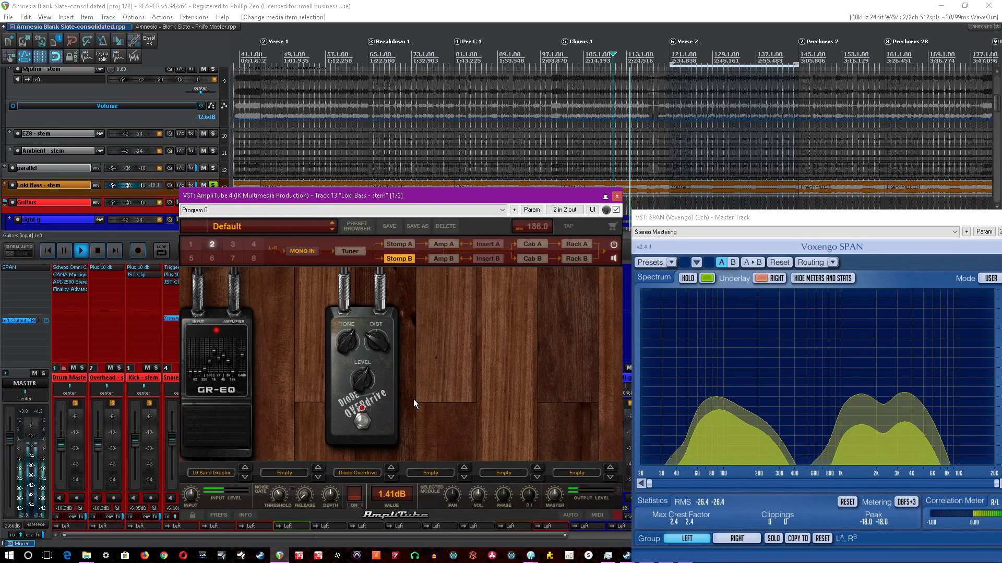
Show the Amp B Soldano SLO 100 and replay the bass, switching the amp off and back on to compare.
click(441, 259)
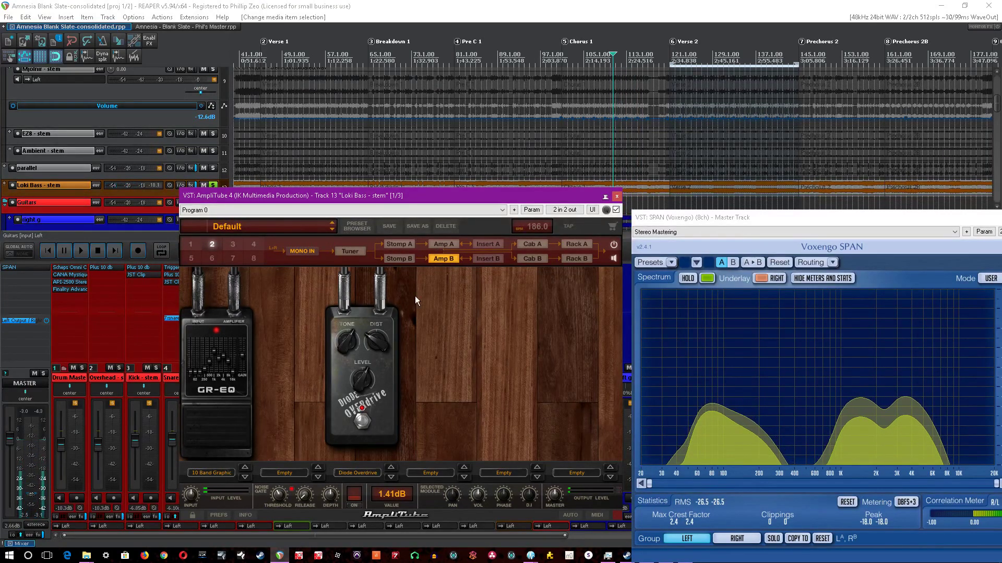
key(space)
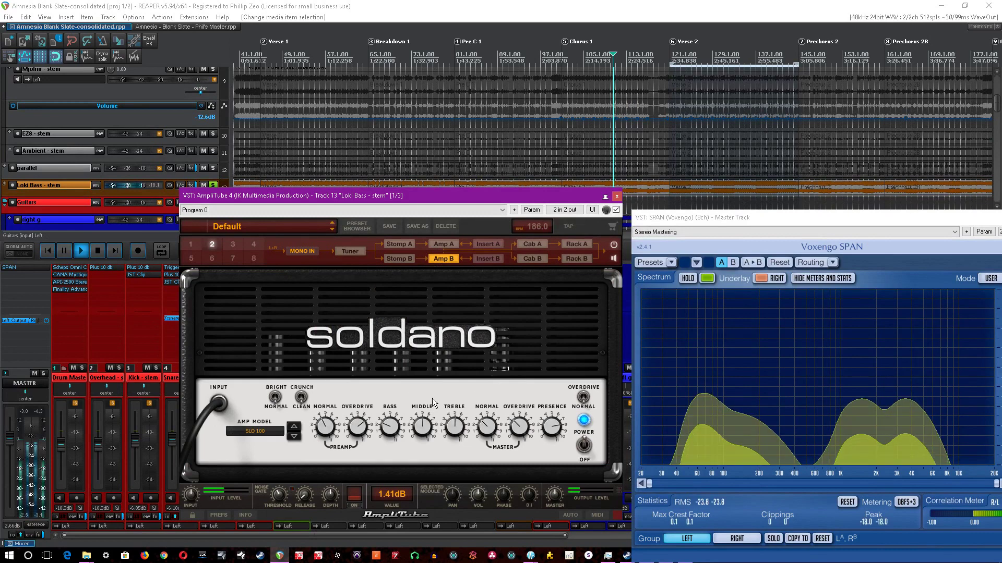
click(583, 447)
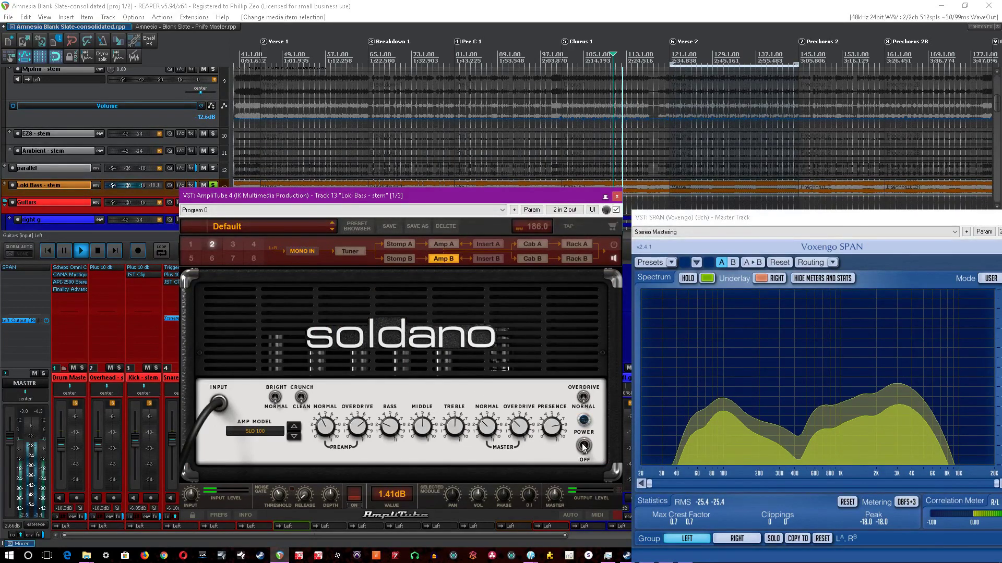
click(583, 446)
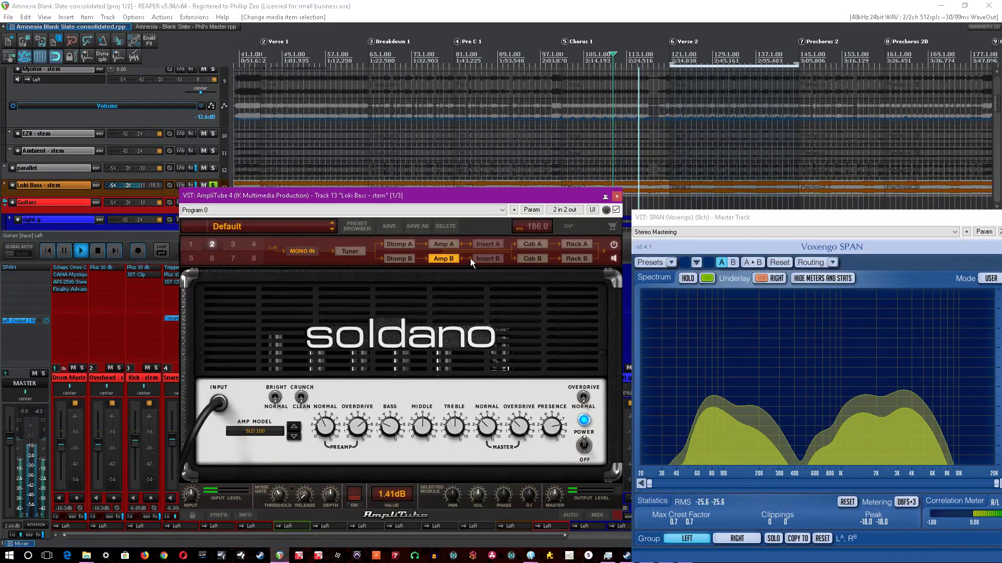
Audition the Cab B cabinet with bypass on and off during playback, then select its second microphone.
click(524, 259)
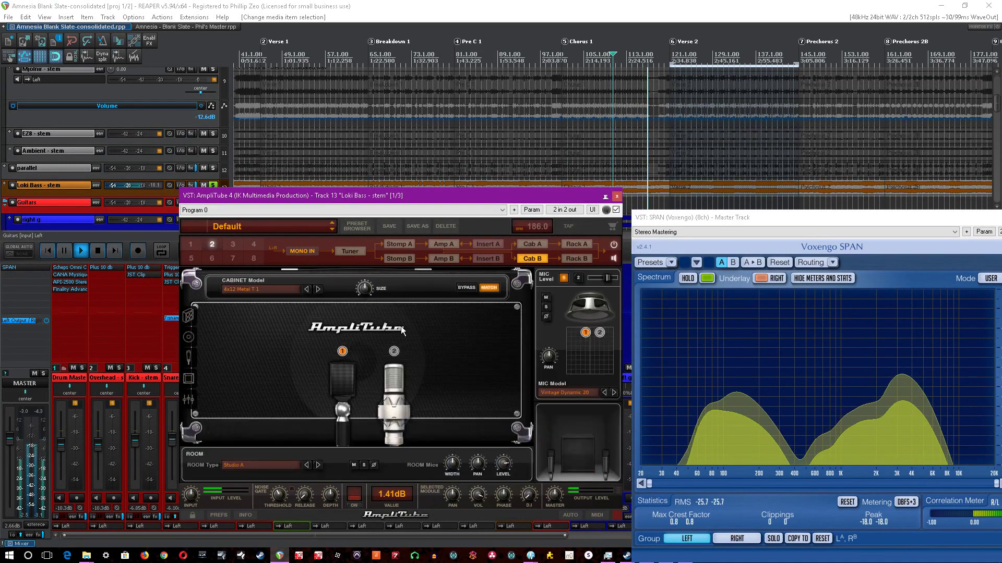
click(469, 289)
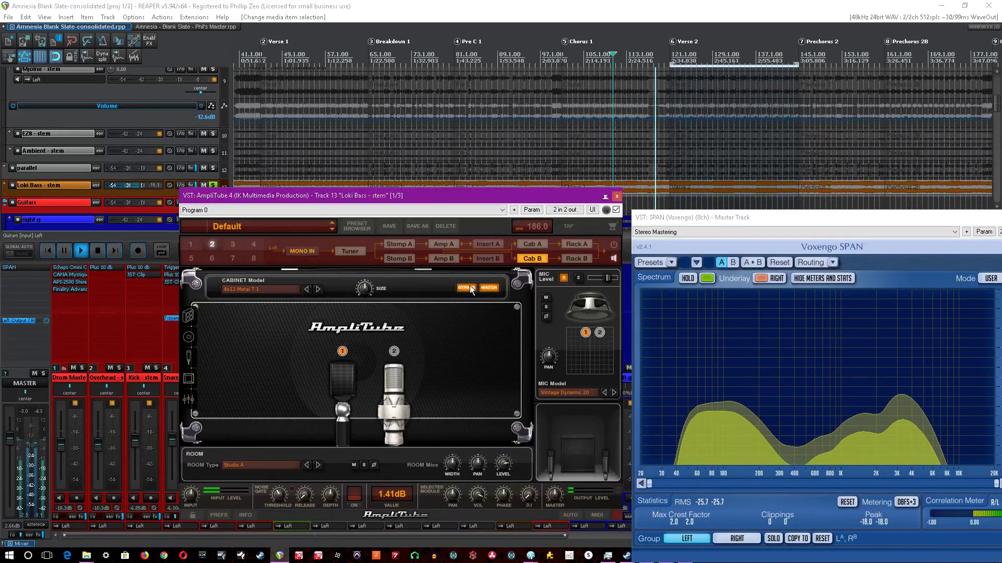
click(469, 289)
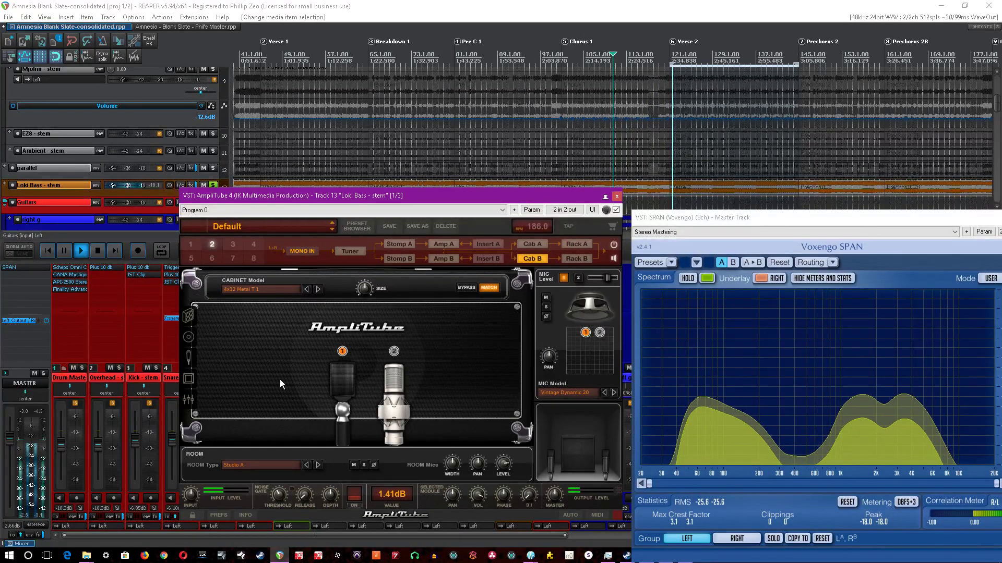
click(393, 381)
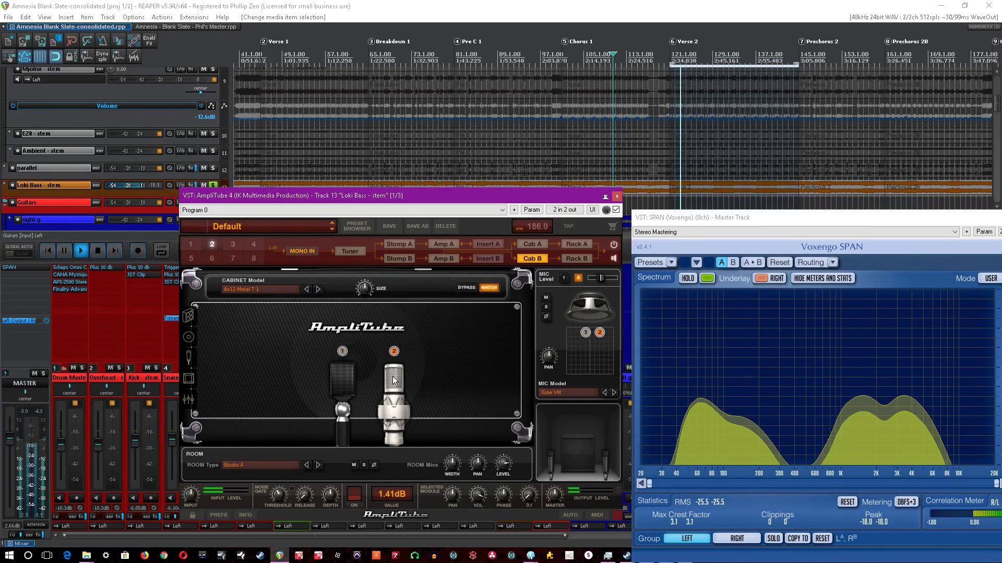
Review the Cab B microphones and Rack B Tube Compressor in the Loki Bass track's AmpliTube, and save the project.
drag(393, 379, 394, 374)
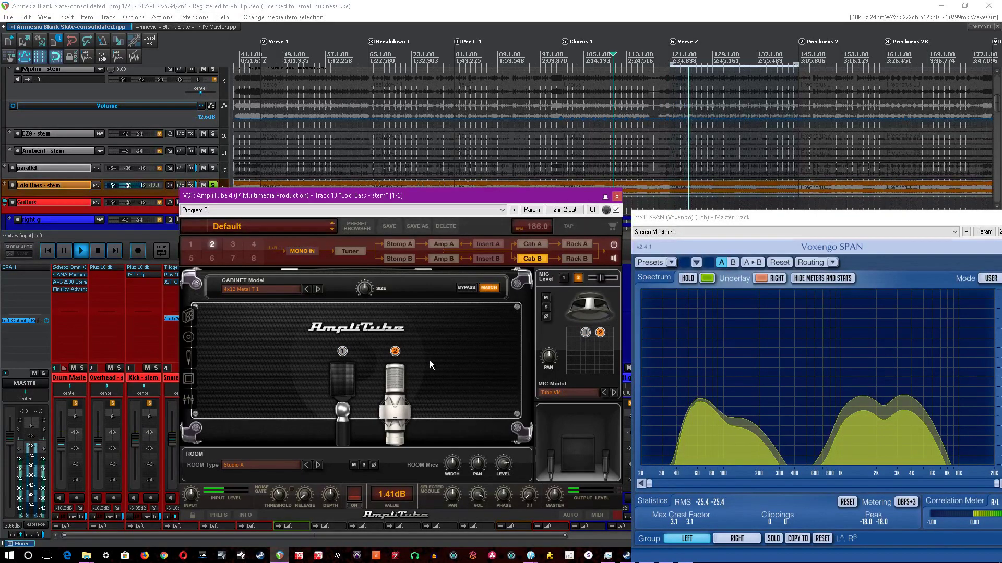
click(571, 257)
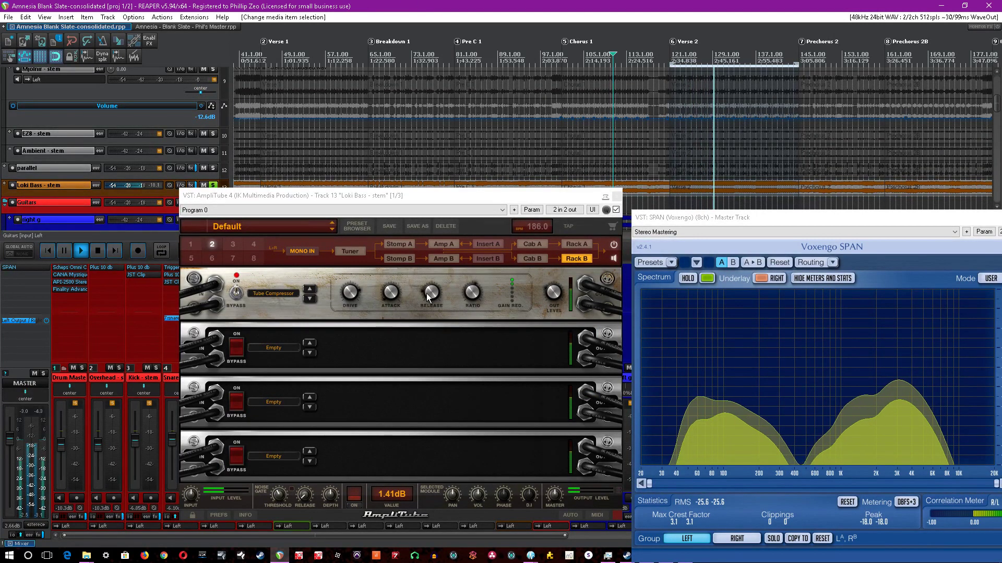
click(349, 296)
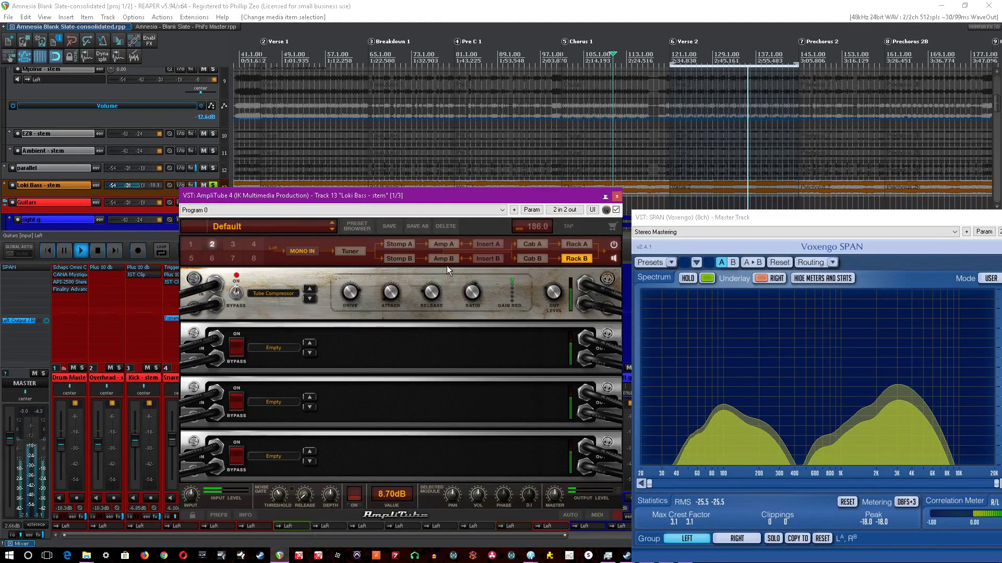
click(617, 196)
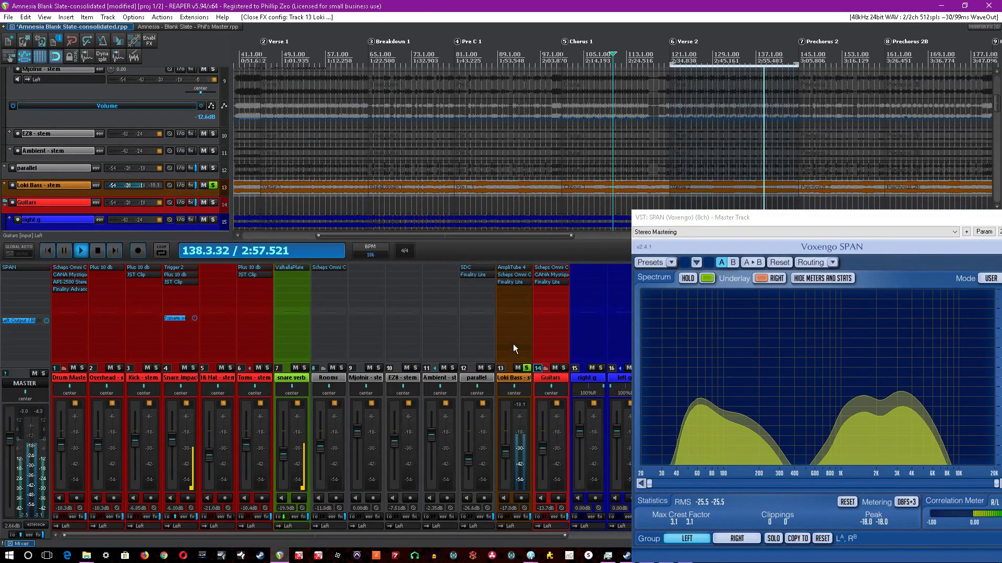
scroll(467, 155, down, 5)
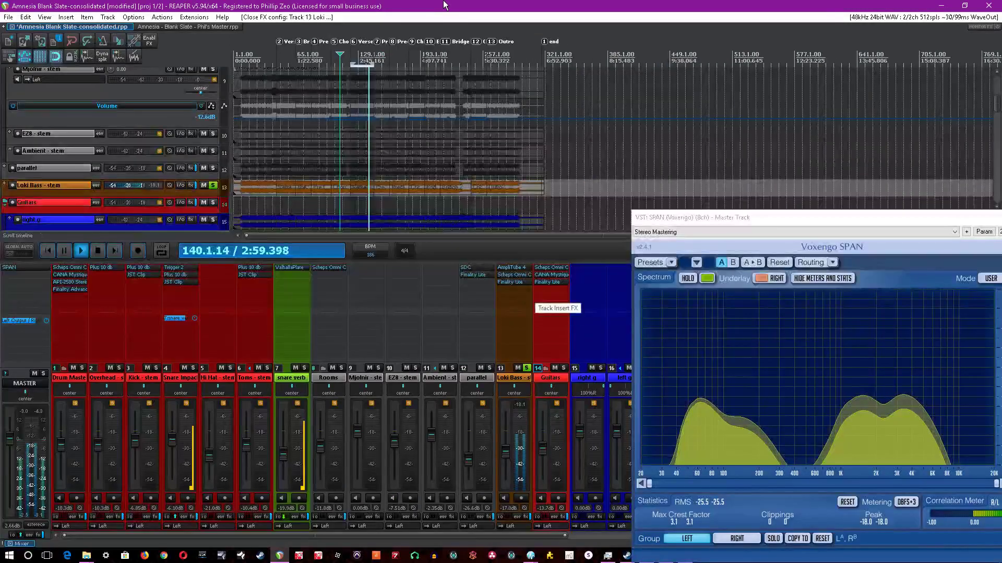
key(ctrl+s)
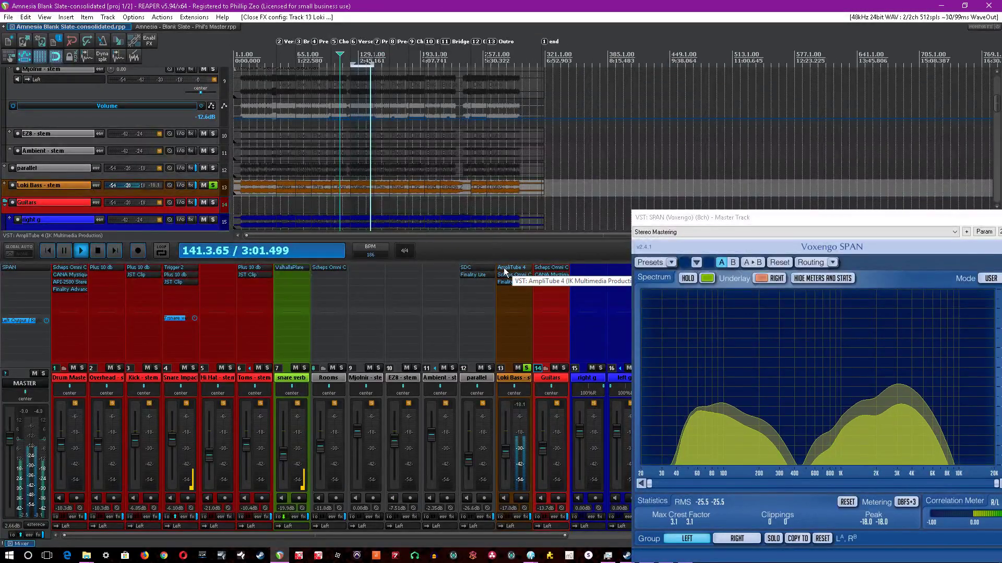
Reopen AmpliTube on the Loki Bass track to recheck the Rack B Tube Compressor, and close the plugin.
click(504, 271)
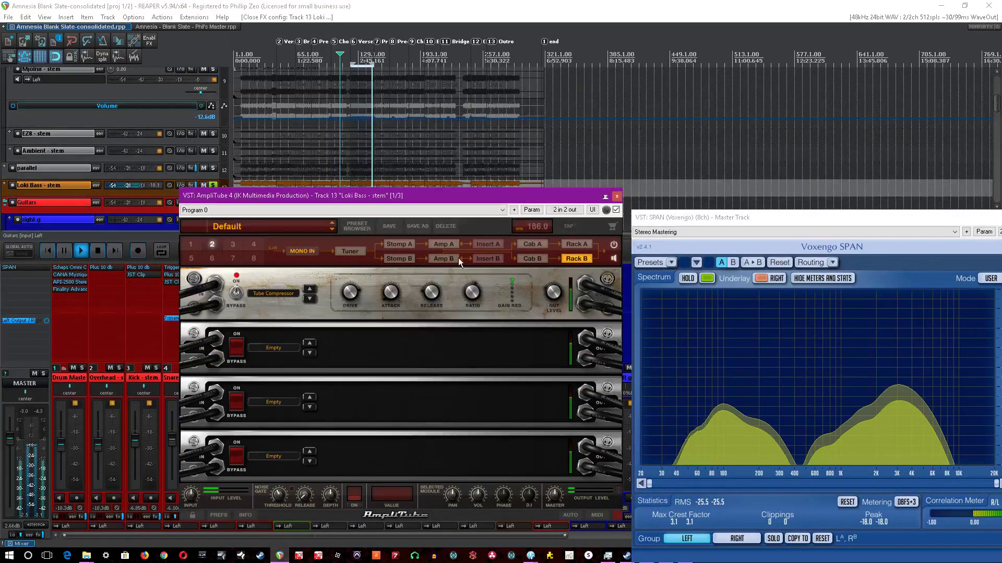
click(616, 197)
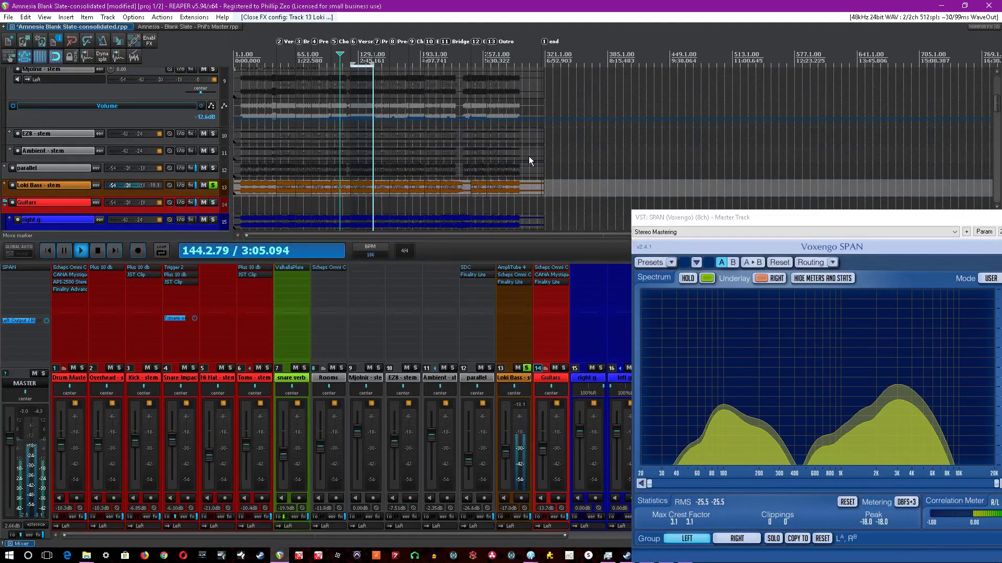
scroll(537, 136, up, 2)
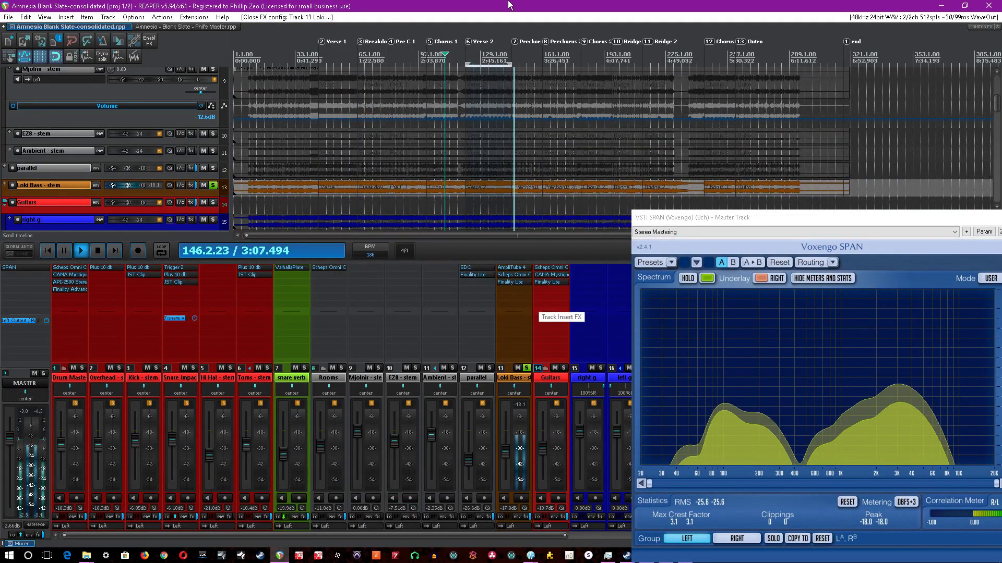
scroll(522, 235, up, 1)
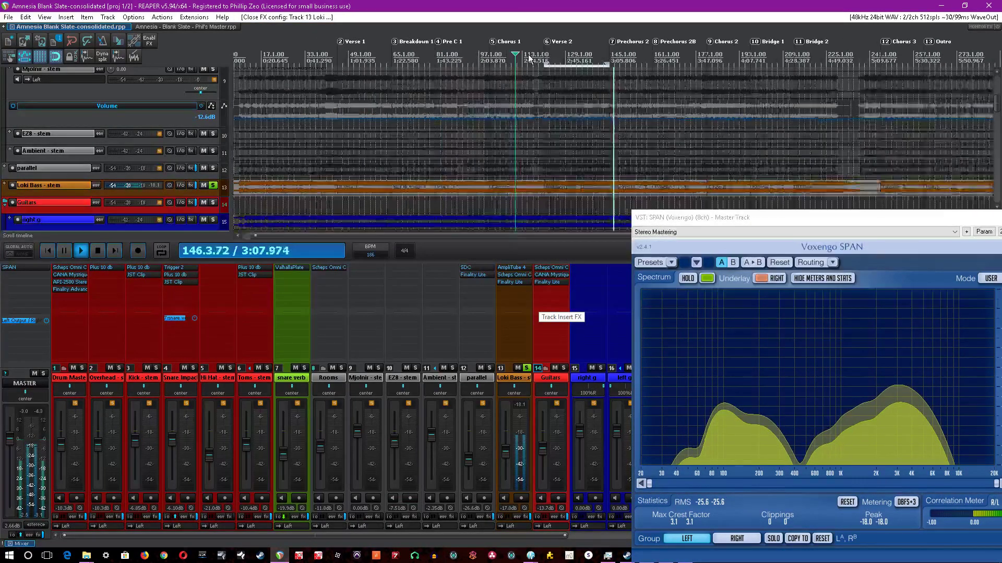
Open the Loki Bass track's Scheps Omni Channel and audition the second DS2 band in solo with the output raised to 10.0.
click(512, 274)
drag(807, 157, 420, 71)
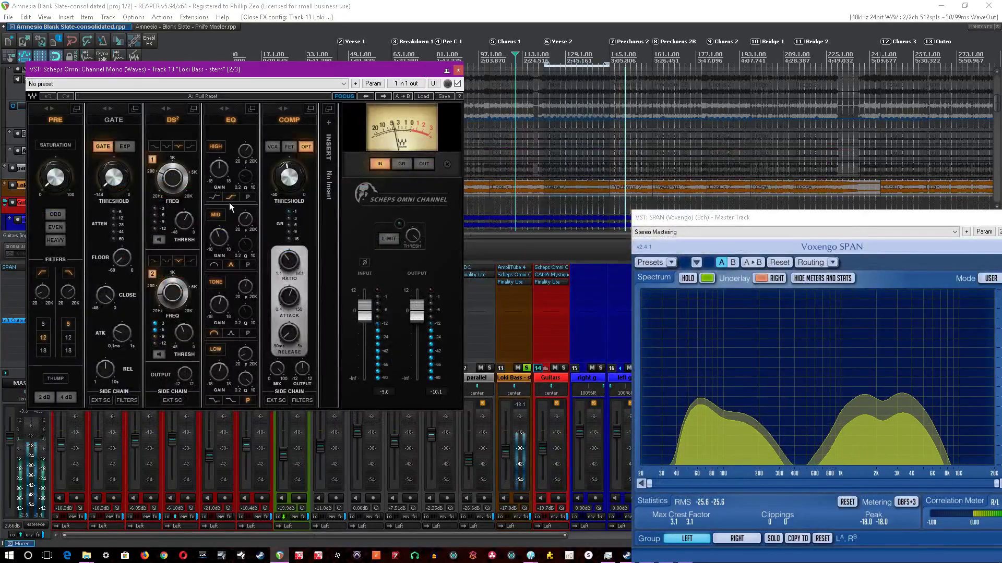
drag(297, 191, 294, 206)
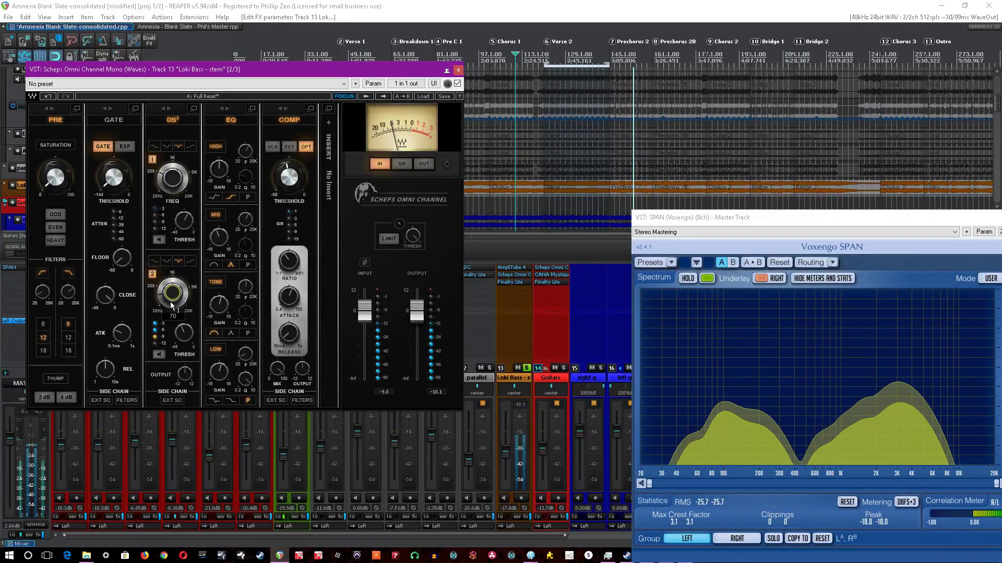
click(157, 354)
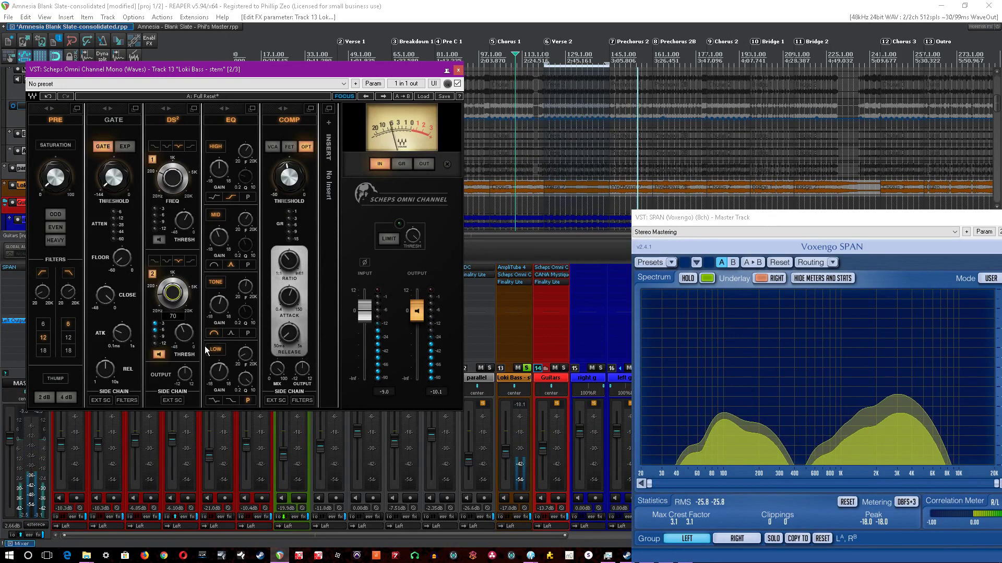
drag(416, 311, 418, 291)
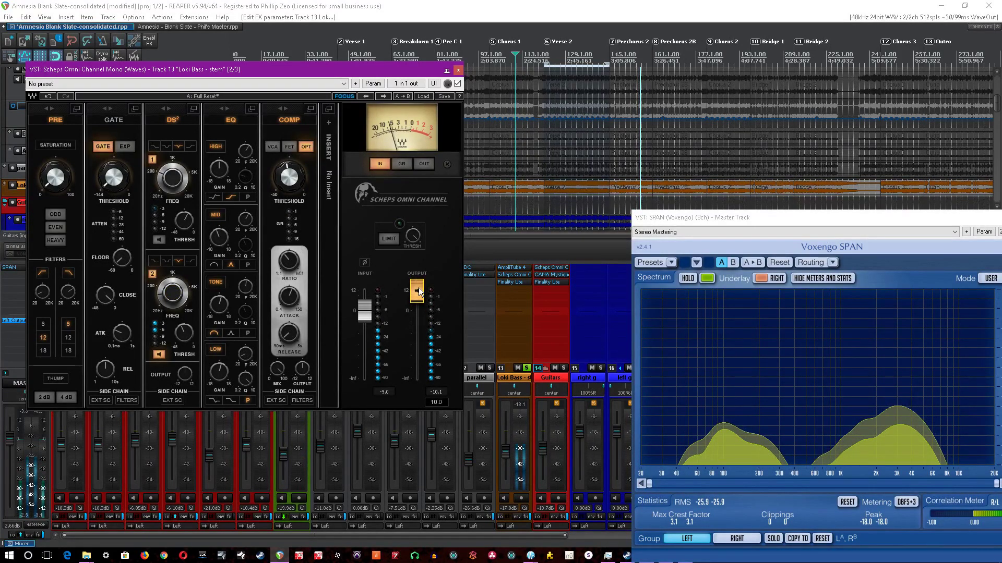
click(157, 355)
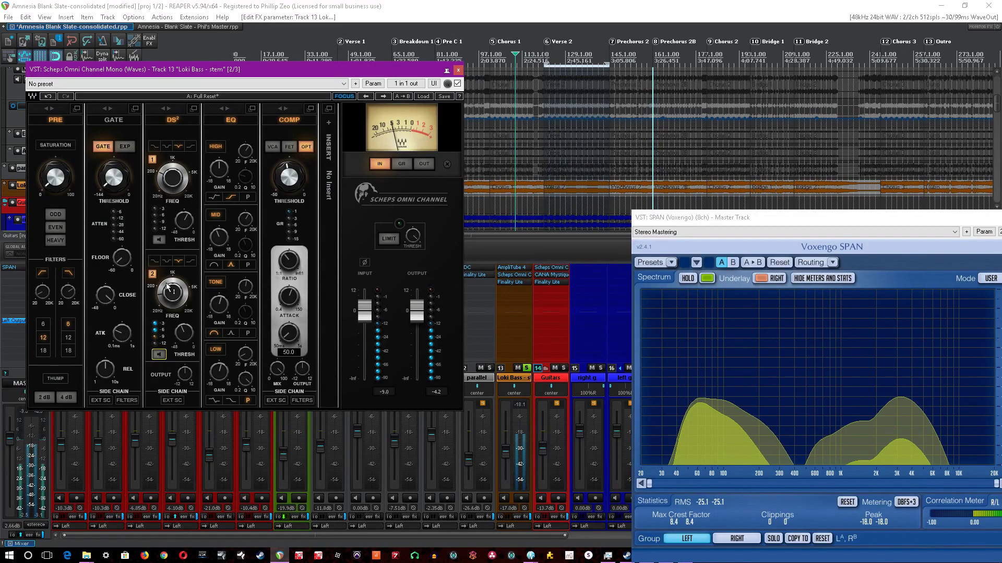
Audition the first DS2 band of the Loki Bass channel strip in solo, save the project, and end the solo.
click(160, 240)
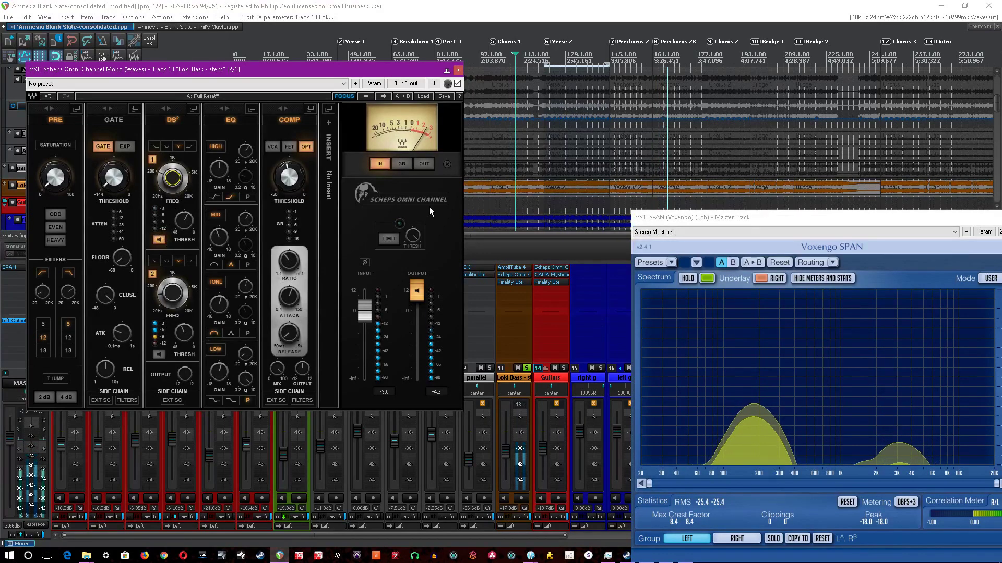
click(470, 5)
drag(419, 73, 431, 78)
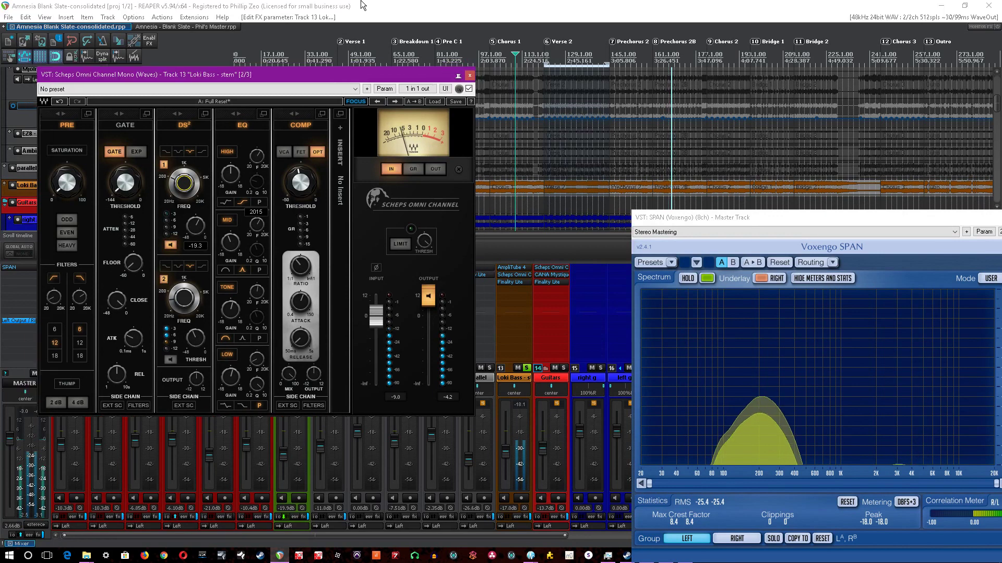
click(362, 4)
key(ctrl+s)
drag(370, 77, 374, 80)
click(364, 4)
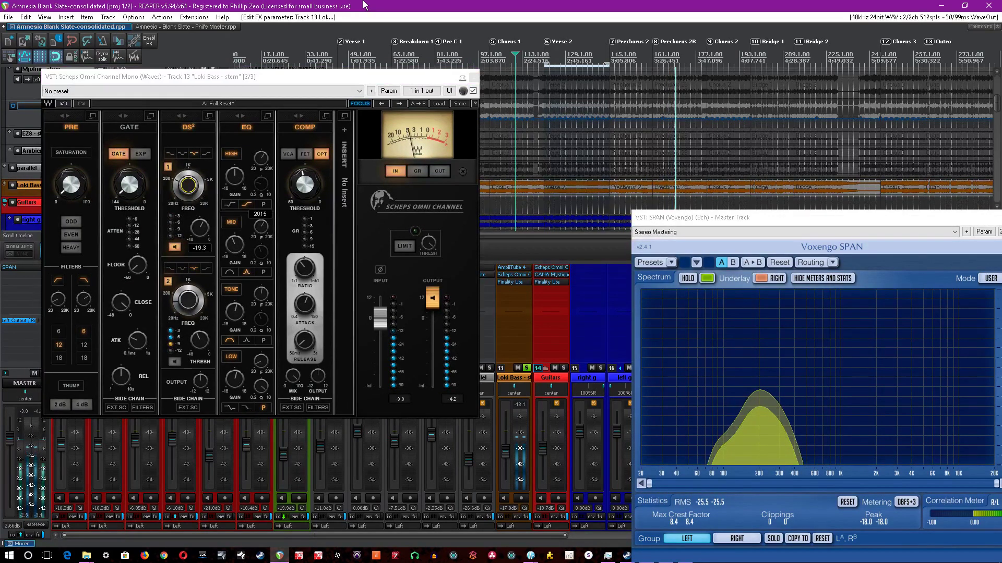
click(174, 246)
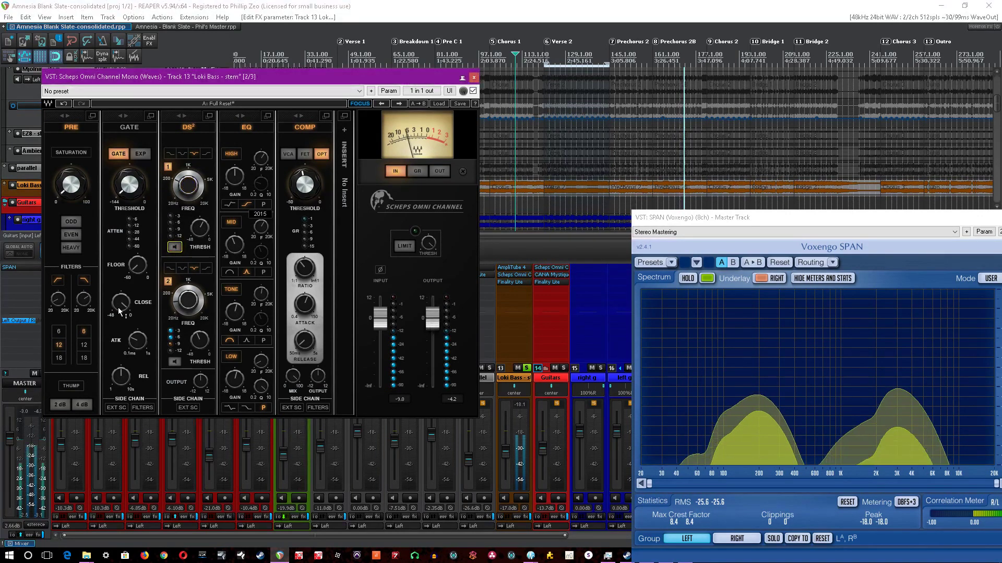
Examine the filter section and the high, mid and tone EQ bands of the Loki Bass channel strip.
mouse_move(61, 306)
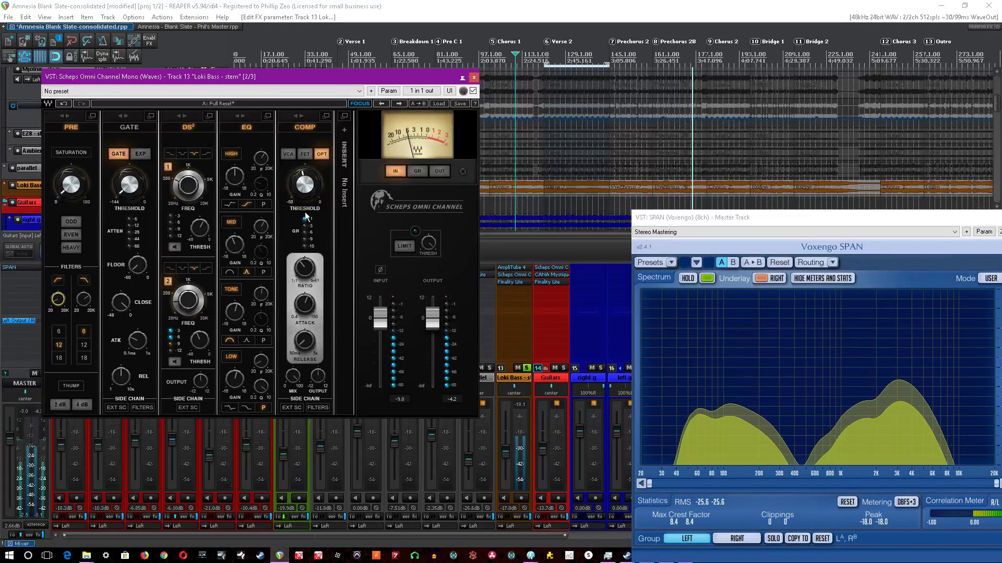
click(387, 6)
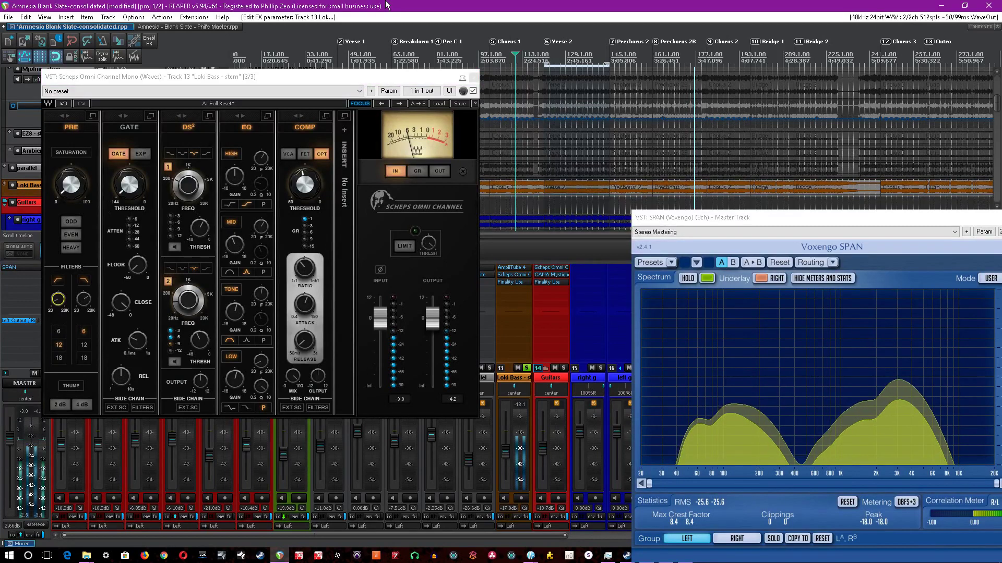
click(264, 164)
mouse_move(261, 230)
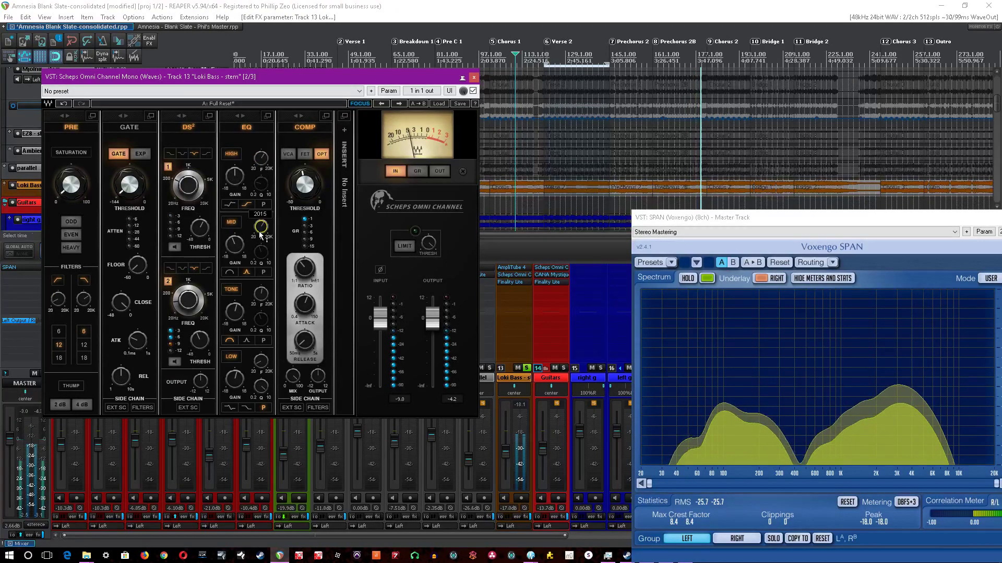
click(231, 223)
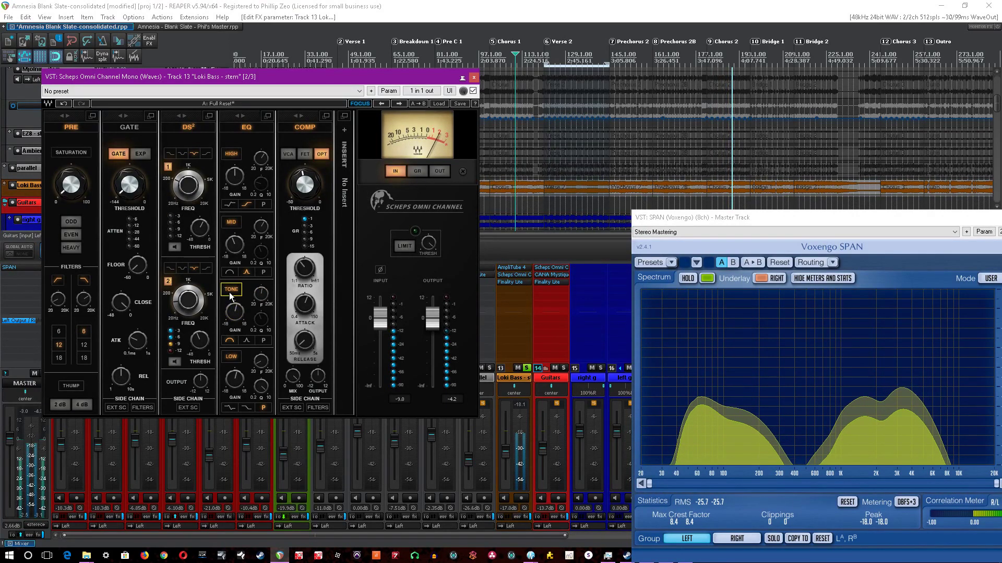
click(376, 3)
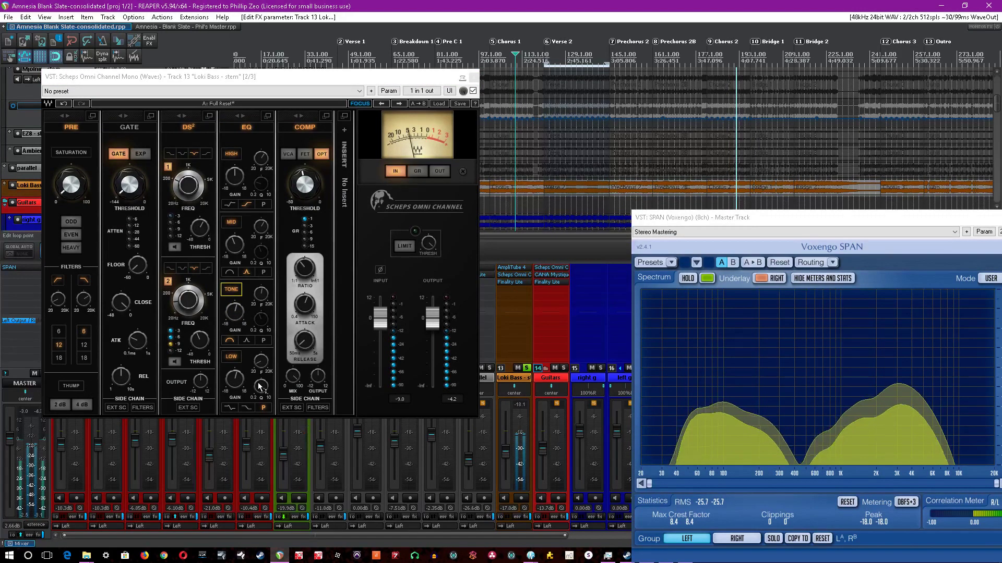
Check the low EQ band's gain and frequency, compare the band switched off and on, and save the project.
click(257, 380)
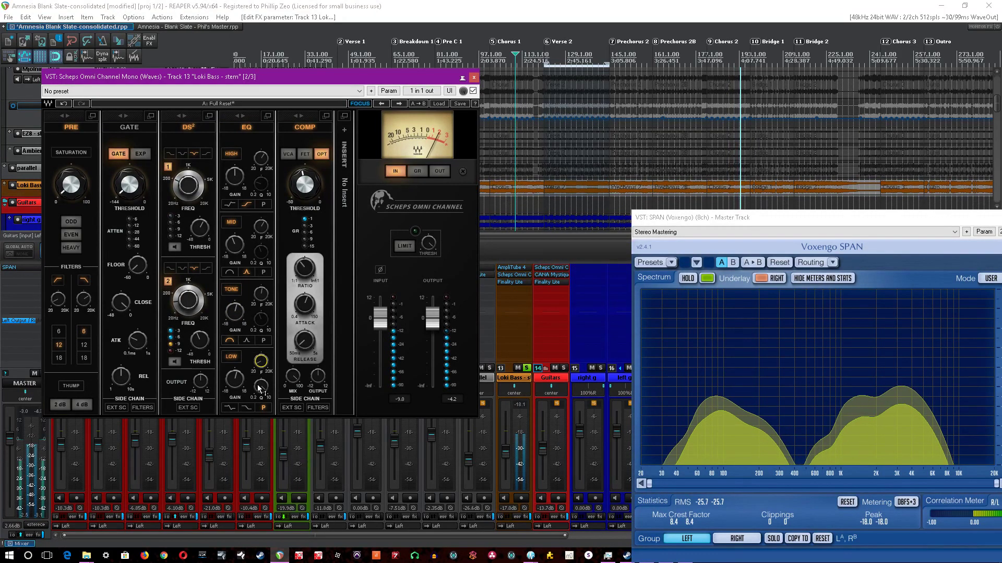
click(235, 380)
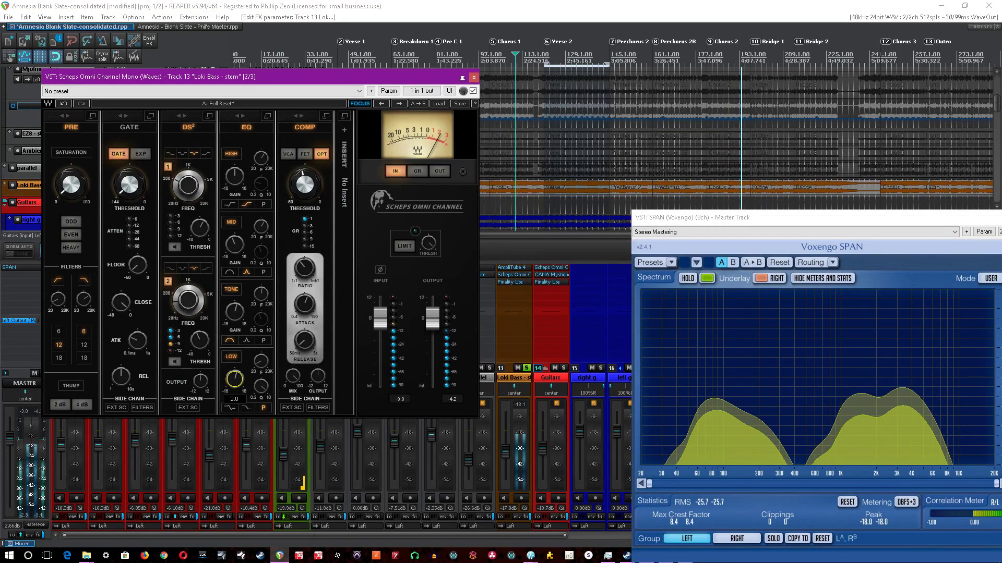
click(265, 358)
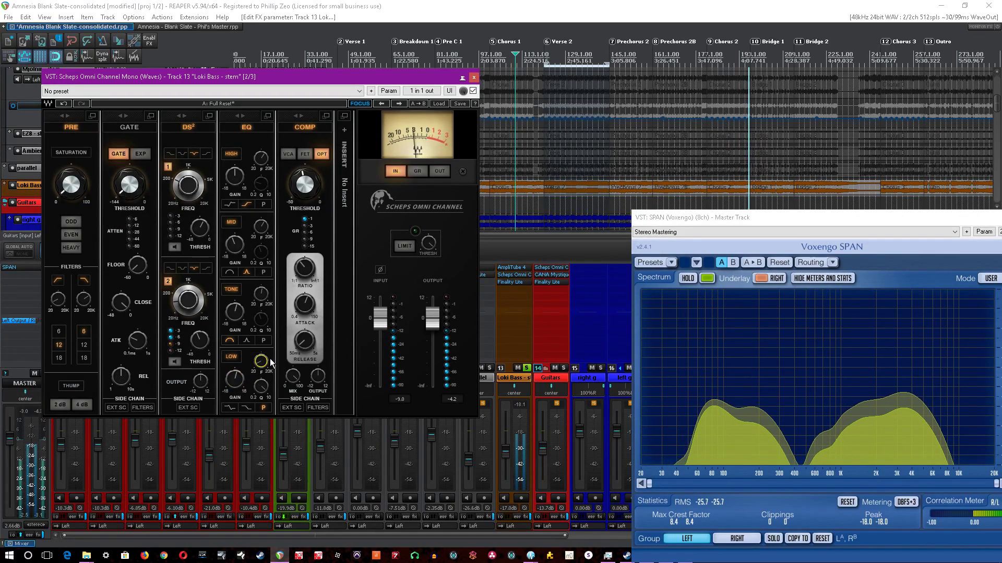
click(230, 359)
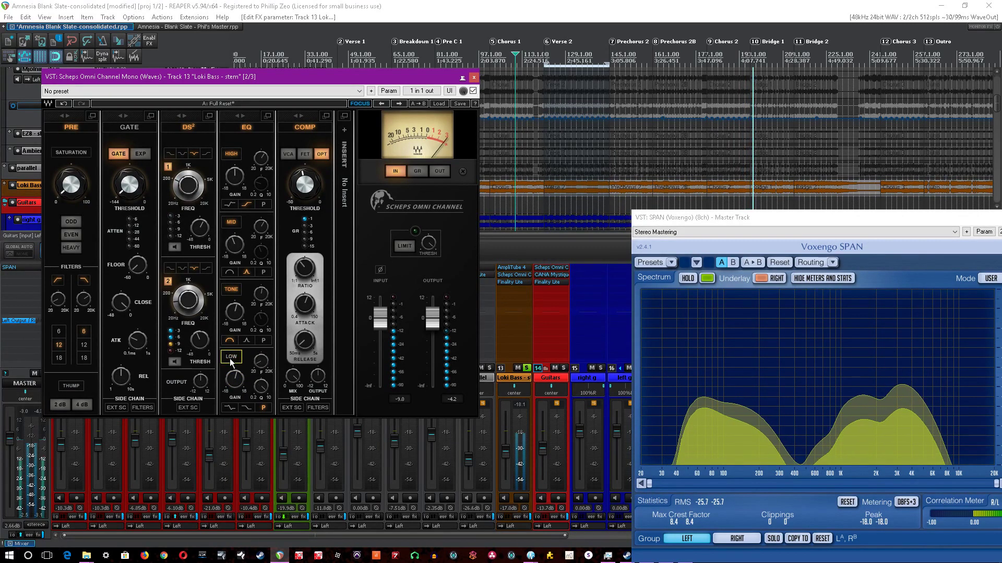
click(230, 358)
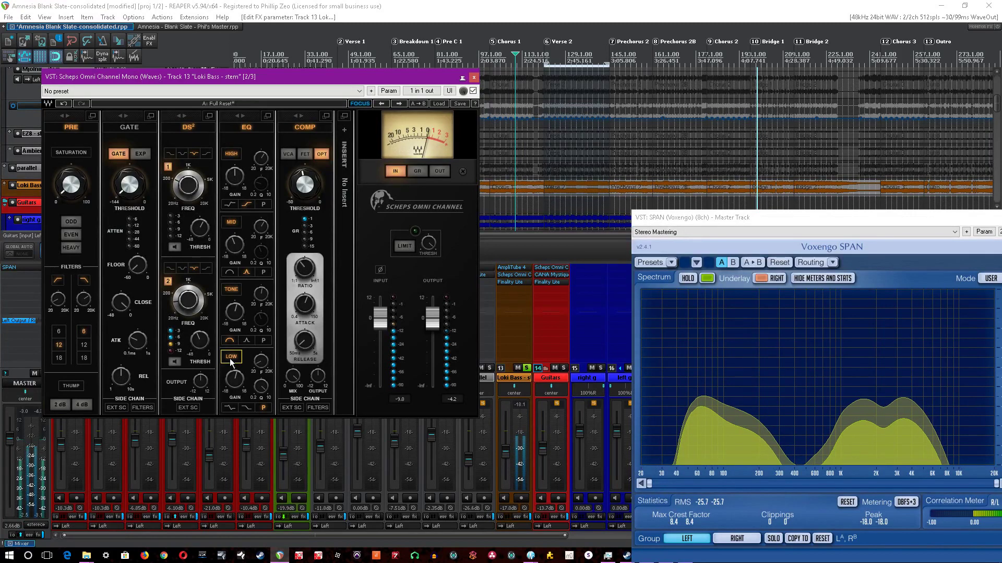
click(415, 4)
key(ctrl+s)
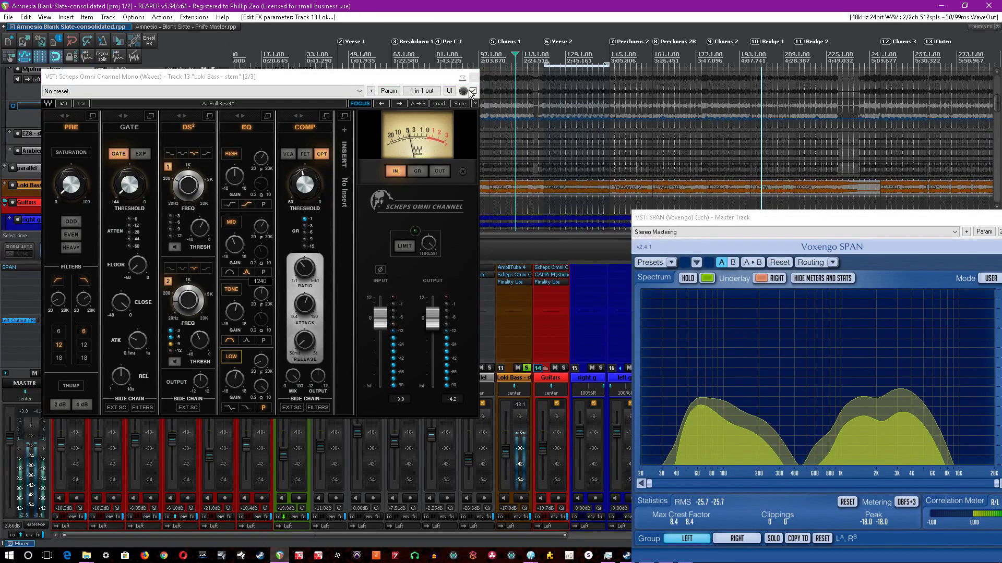
Review the compressor's attack, release and gain reduction in Scheps Omni Channel, and save the project.
click(304, 302)
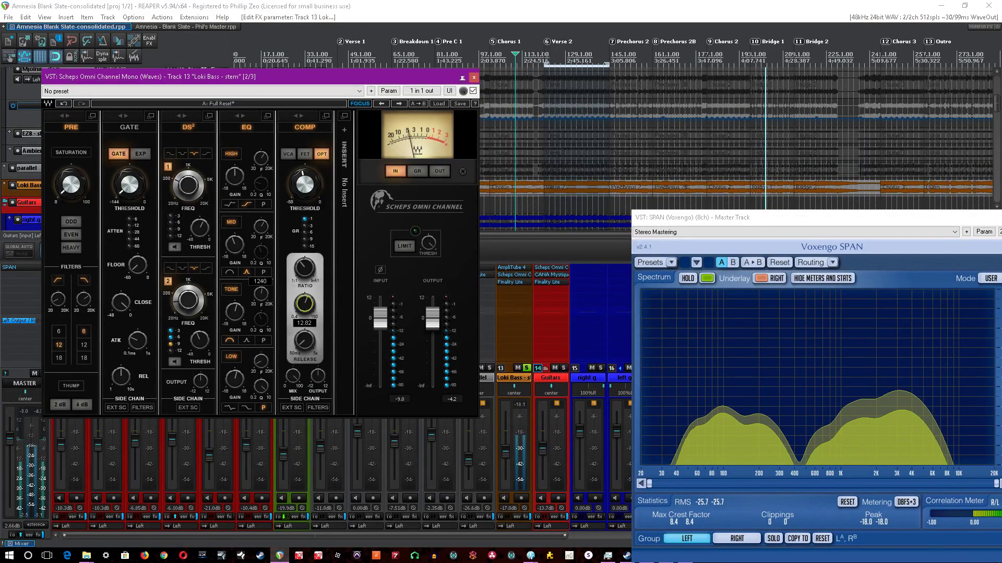
click(309, 346)
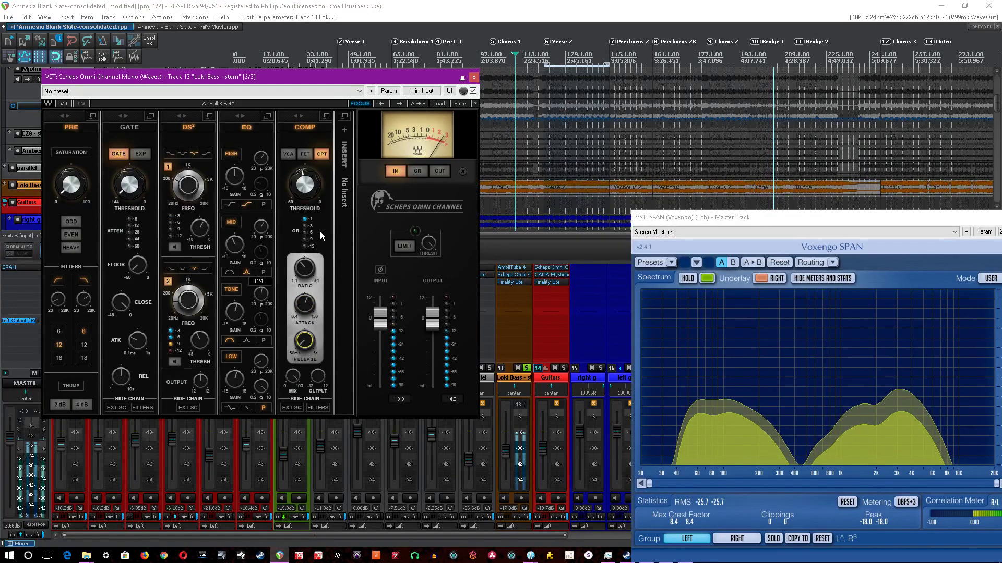
click(331, 4)
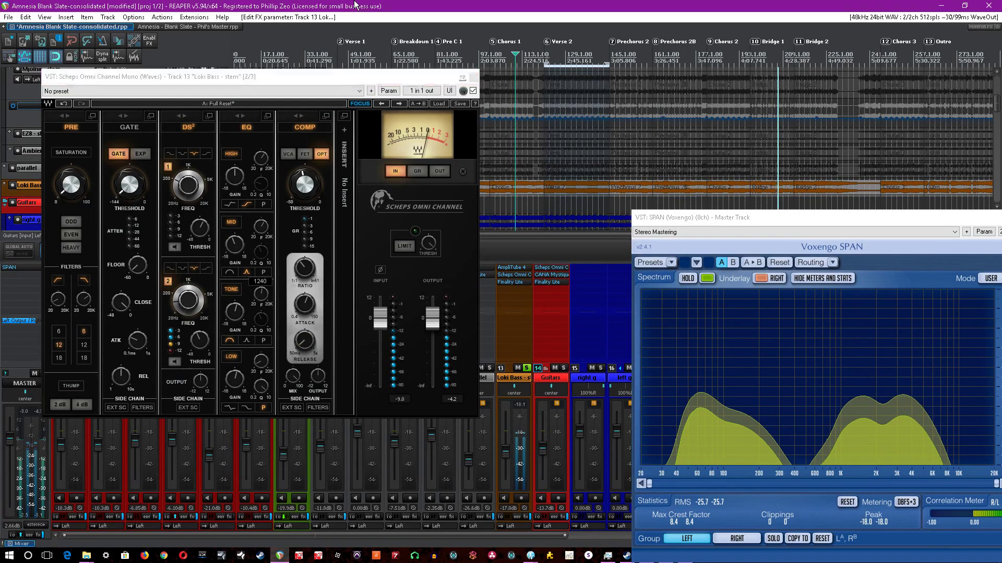
key(ctrl+s)
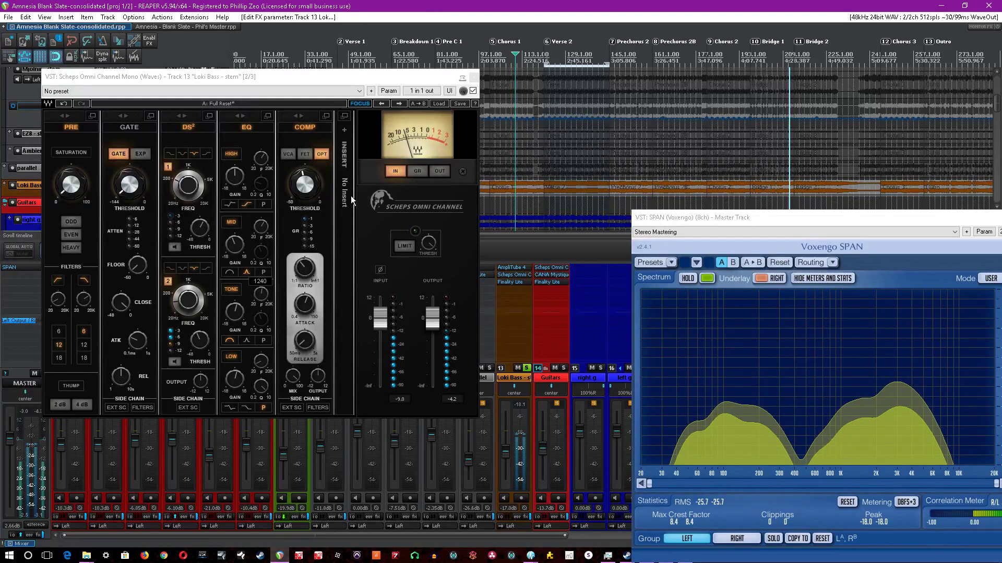
click(308, 236)
click(448, 6)
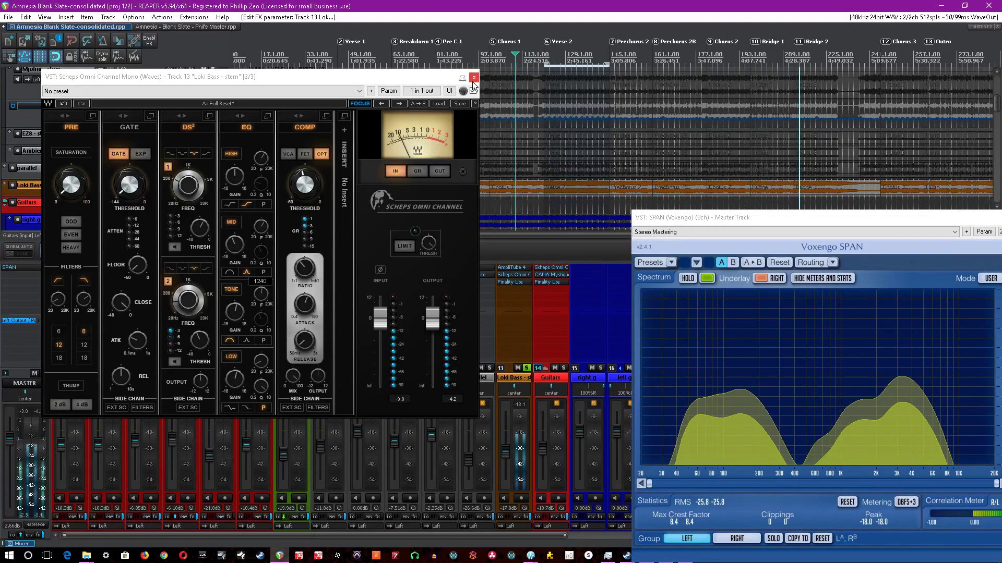
Save the project and examine the Finality Lite compressor on the Loki Bass track, leaving the plugin windows closed.
click(473, 80)
key(ctrl+s)
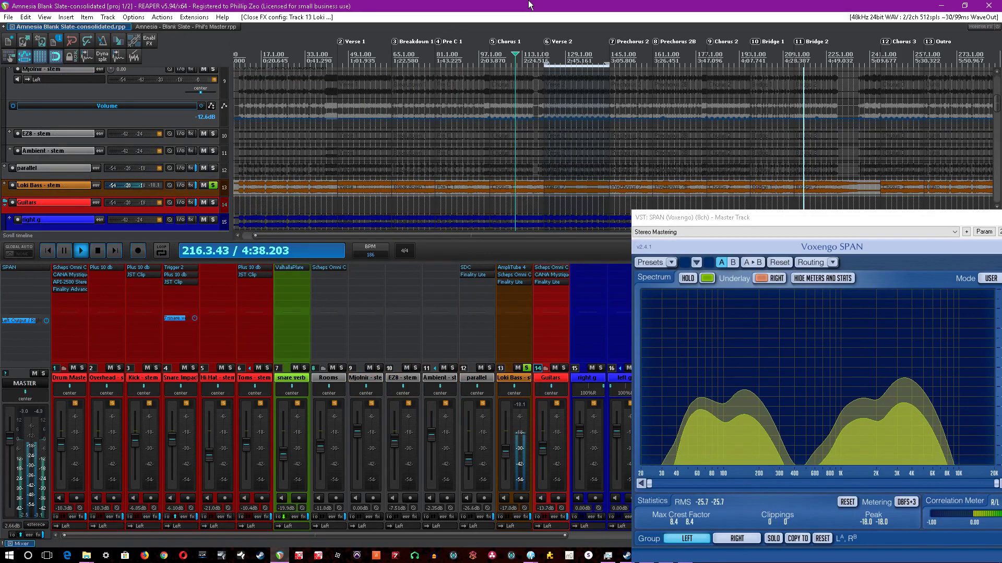
scroll(833, 150, down, 2)
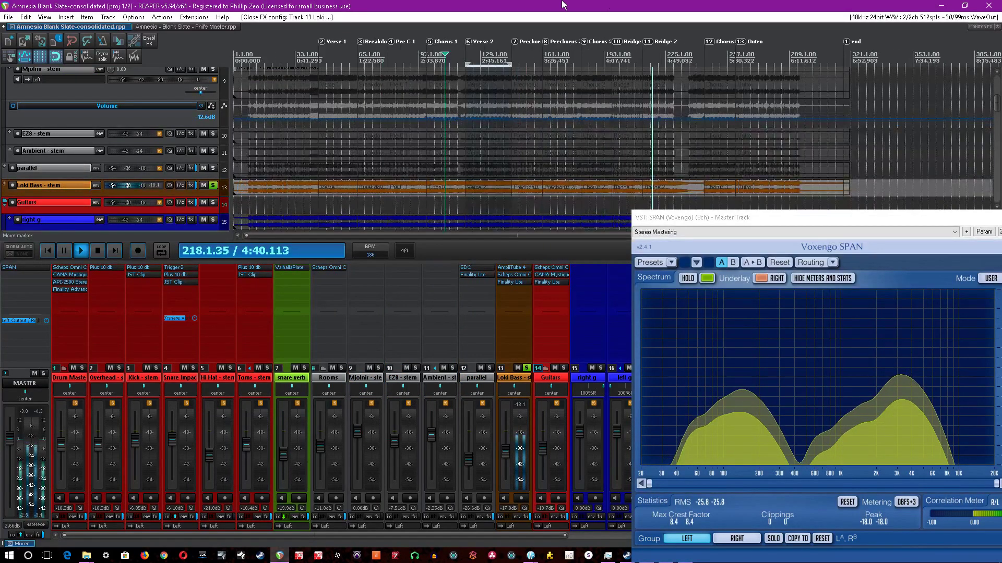
click(517, 405)
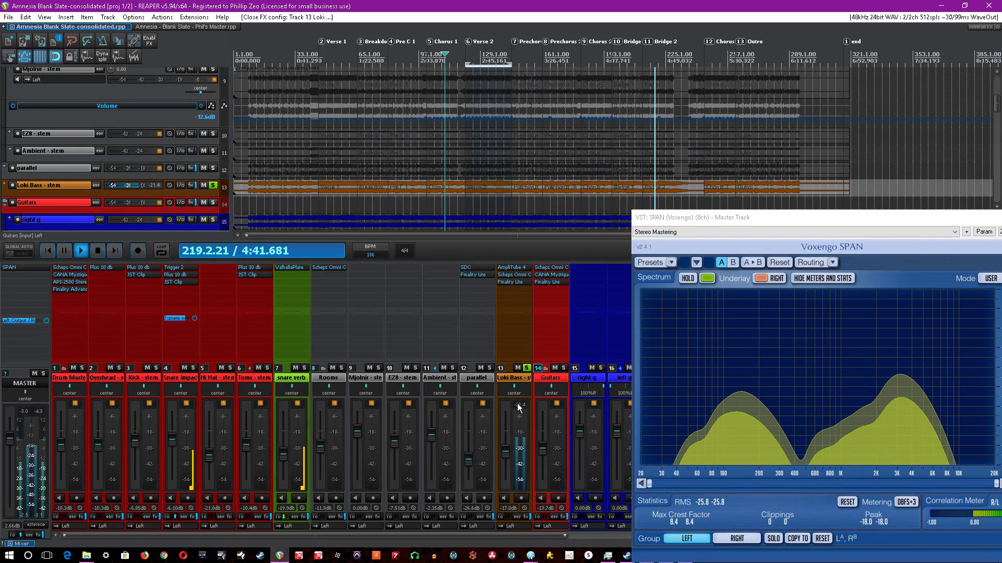
click(521, 282)
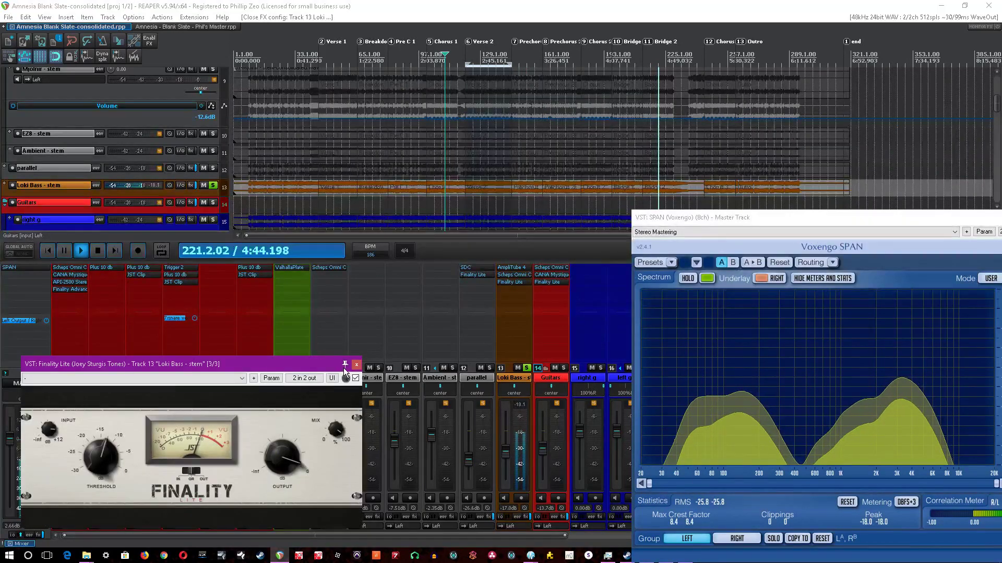
drag(342, 365, 437, 294)
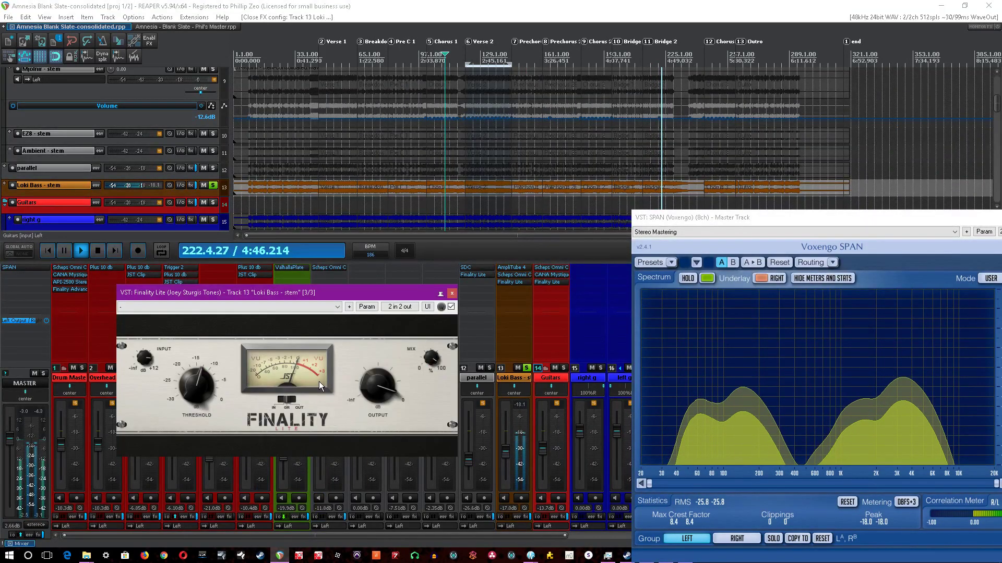
click(416, 4)
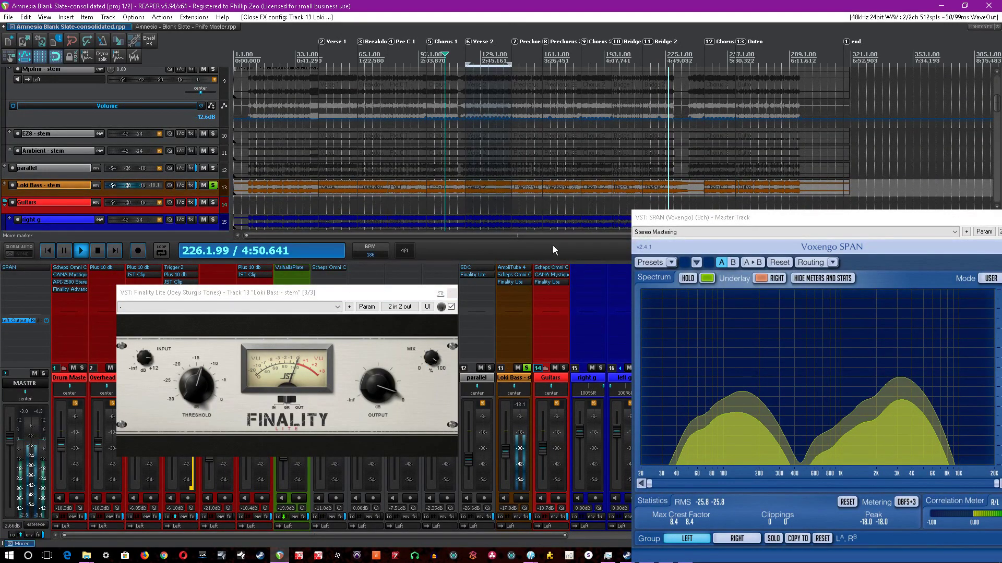
click(452, 293)
End the Loki Bass solo and audition Chorus 3 in the full mix, briefly toggling the bass solo before stopping playback.
click(528, 367)
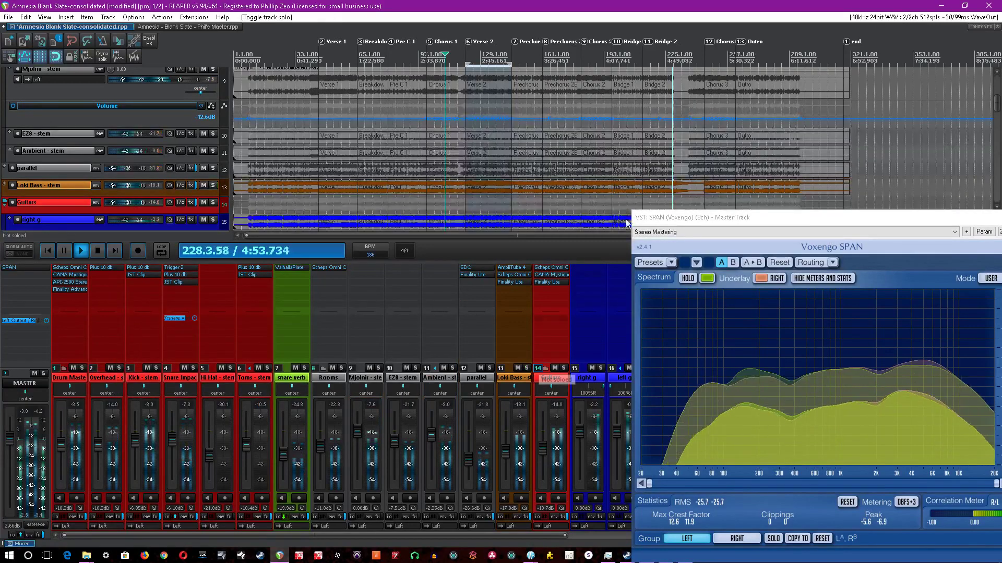
click(697, 187)
scroll(697, 188, up, 4)
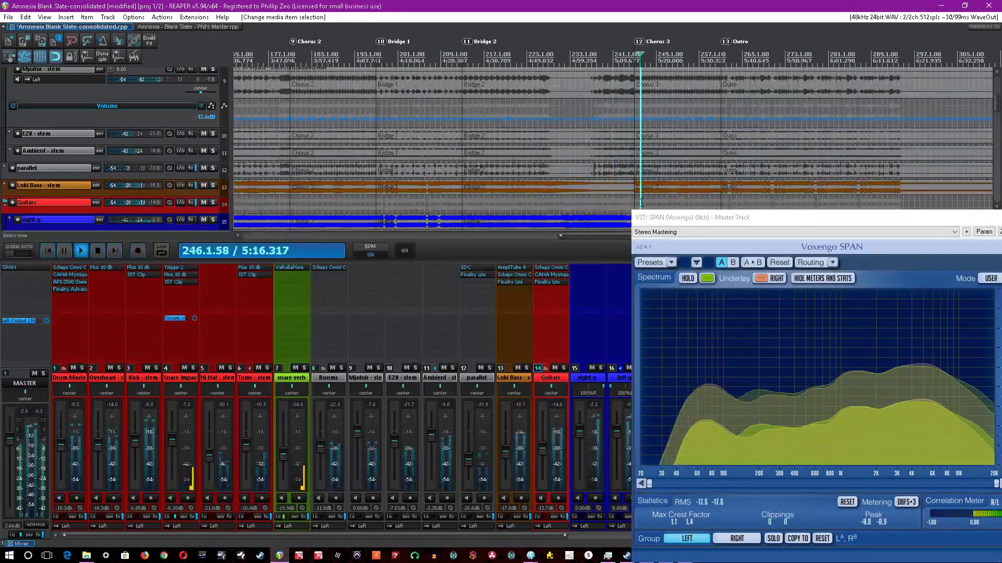
scroll(641, 207, down, 4)
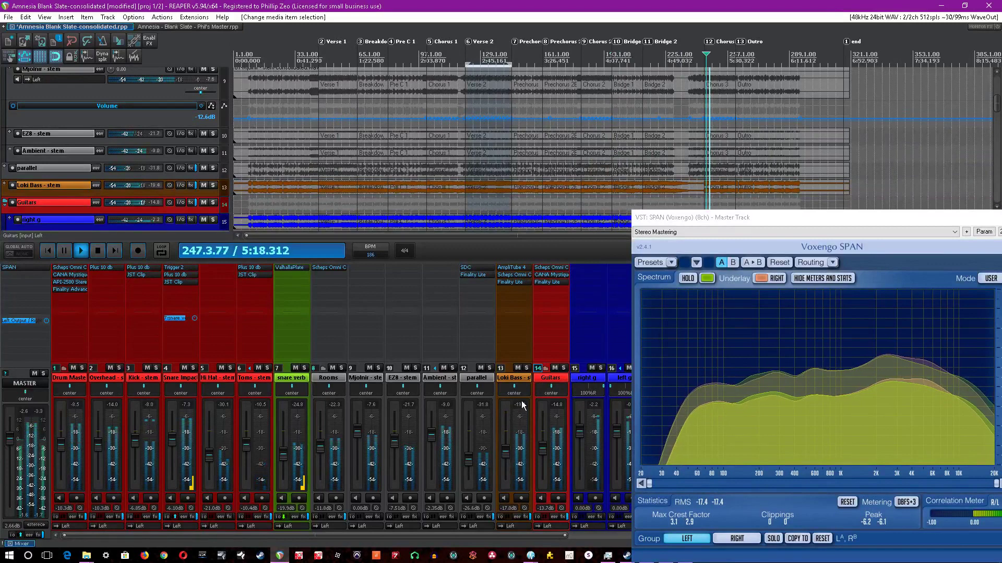
click(527, 368)
click(527, 368)
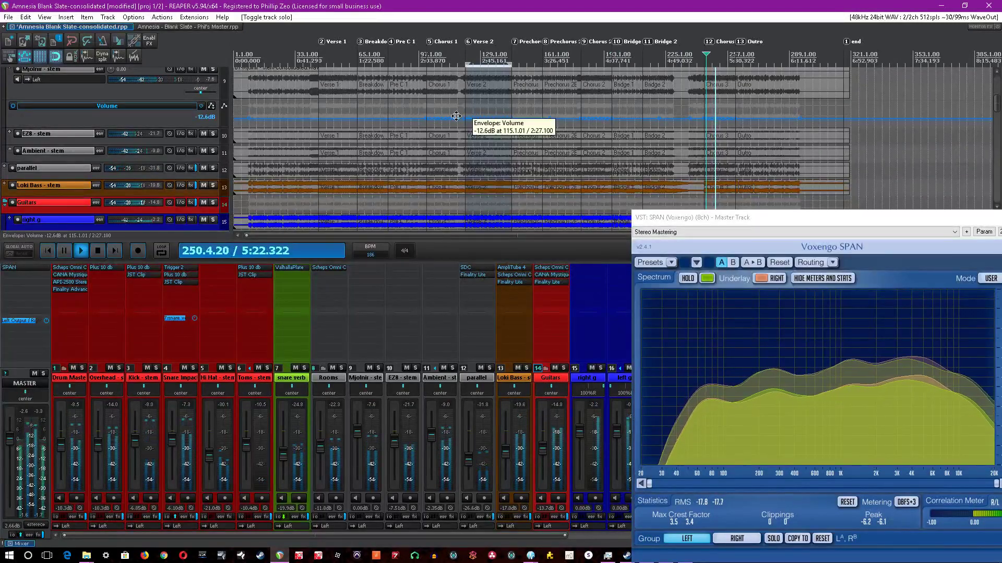
key(space)
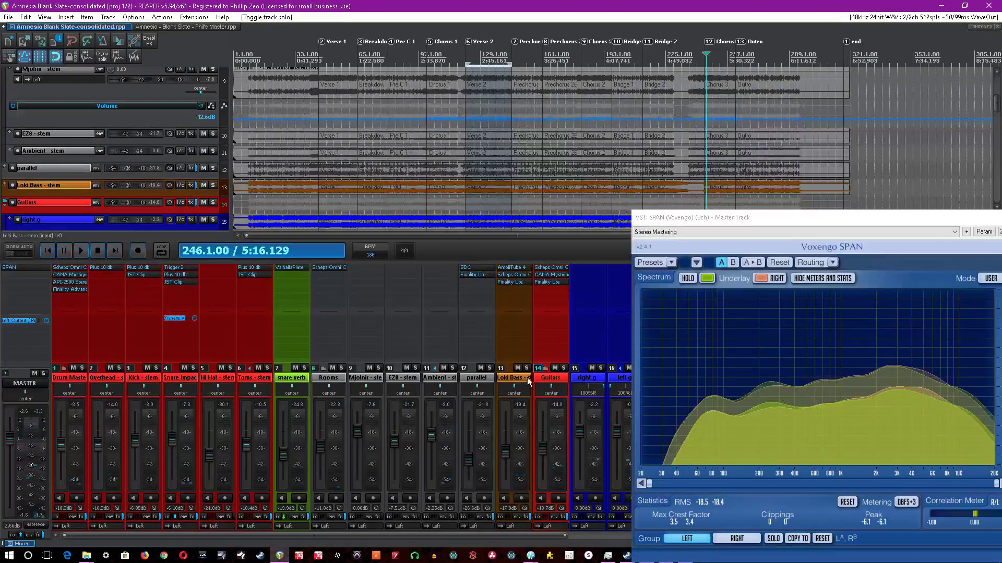
Solo the Guitars folder track, place the edit cursor at bar 9, save the project, and bring the guitar channels into view.
click(549, 380)
click(564, 368)
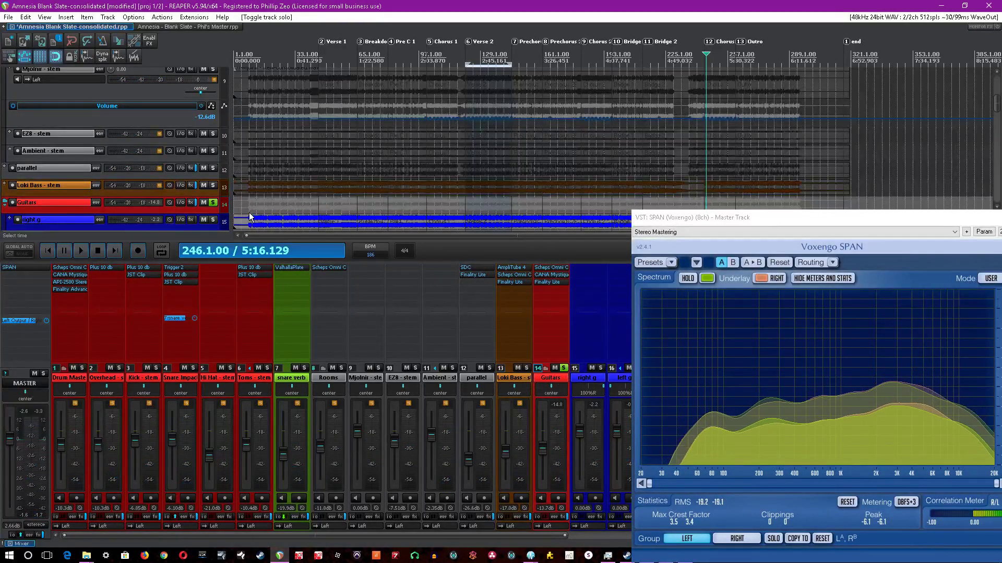
click(249, 212)
key(ctrl+s)
drag(663, 216, 648, 195)
drag(533, 536, 623, 537)
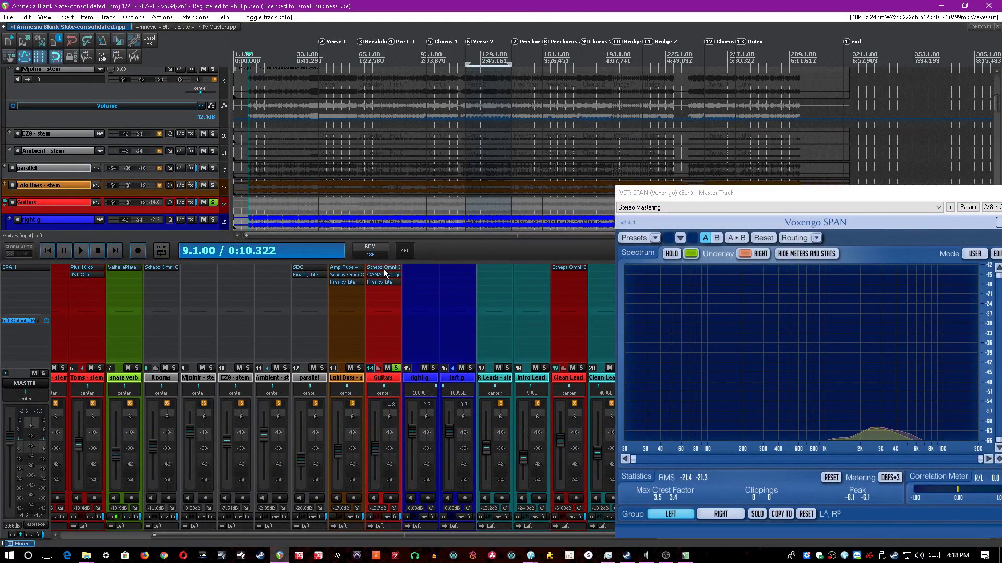
Play the soloed guitars and compare the Guitars track's FX chain bypassed and enabled.
click(399, 517)
key(space)
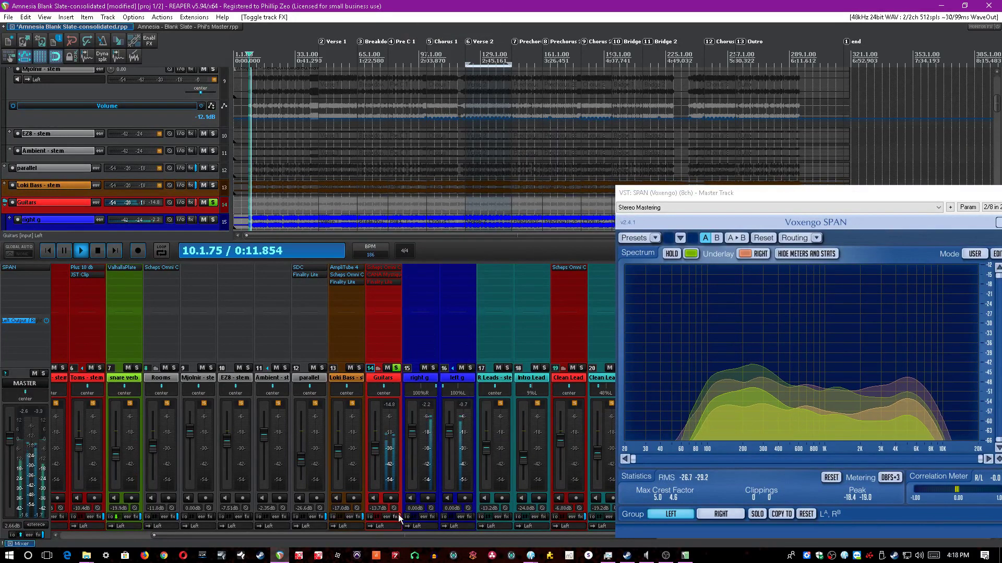
click(399, 515)
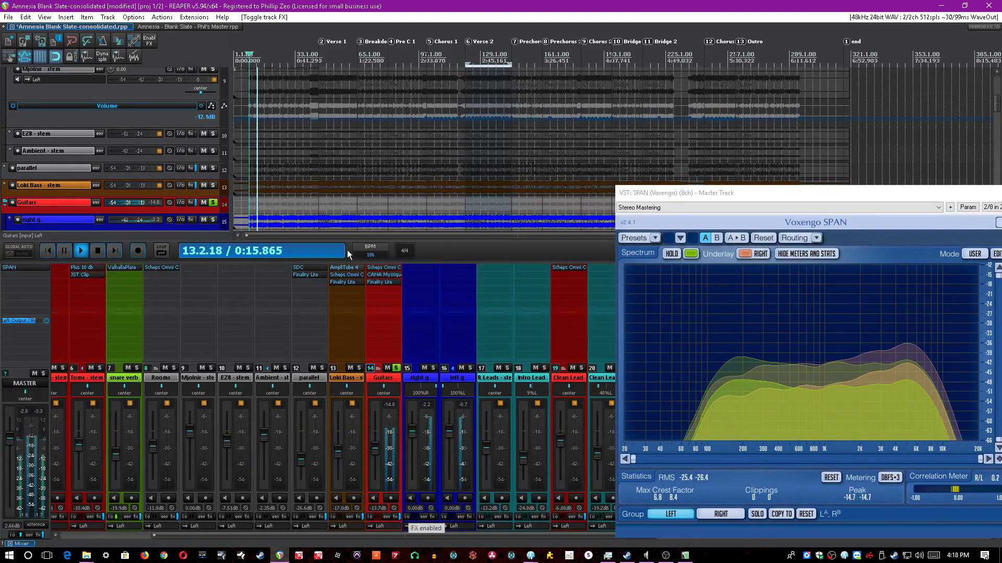
Open Scheps Omni Channel on the Guitars track and examine the high, mid and tone EQ bands.
click(377, 268)
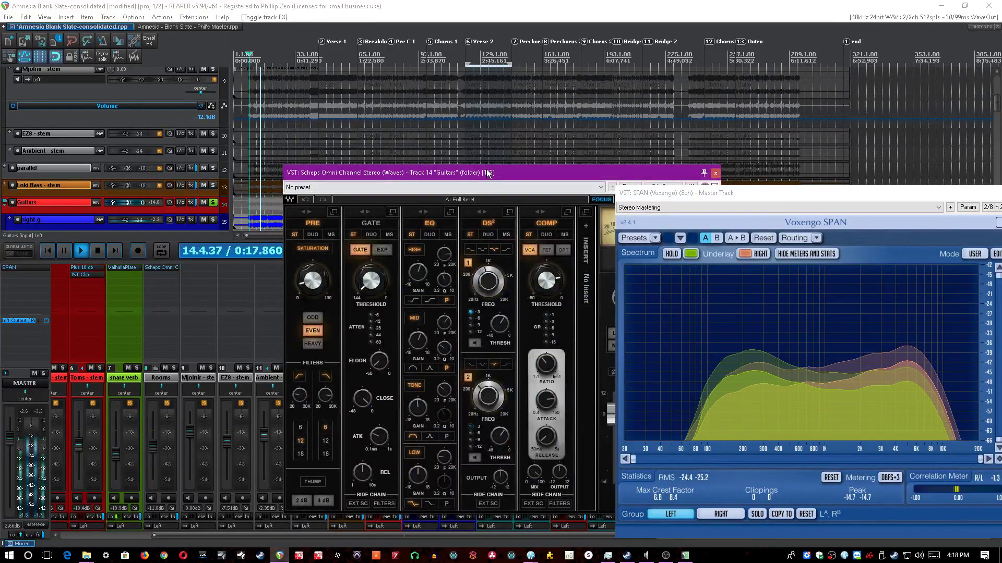
drag(488, 173, 387, 164)
click(343, 247)
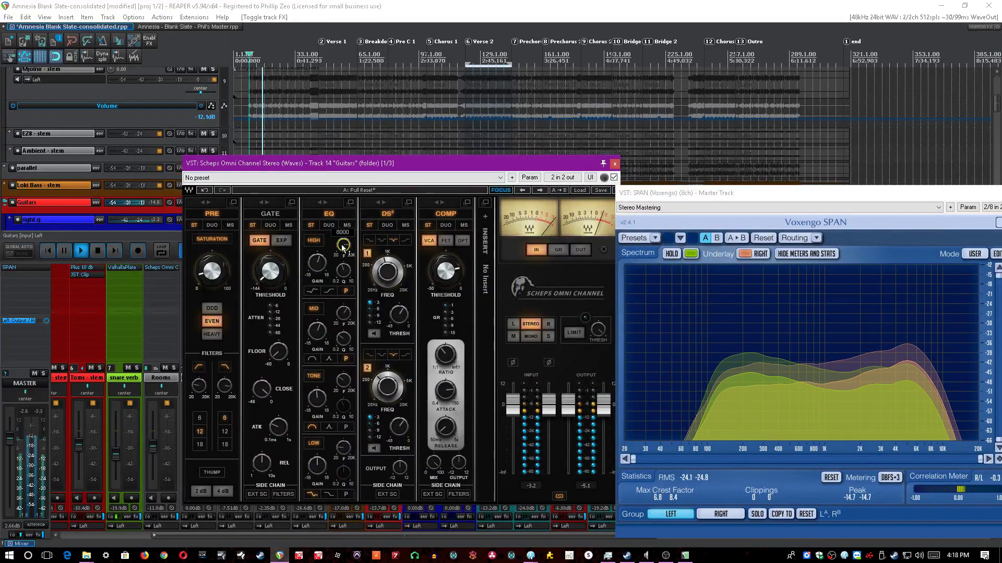
click(317, 265)
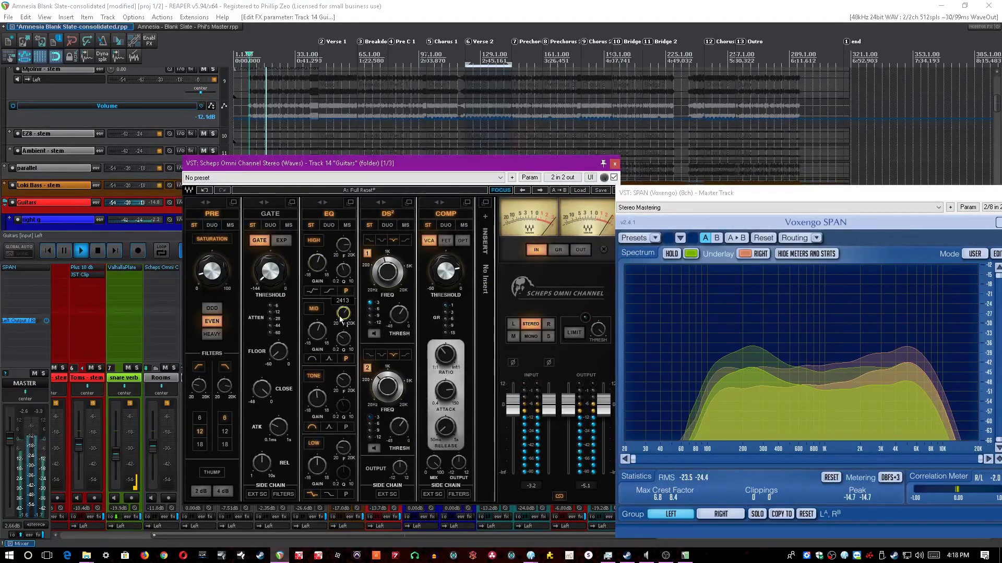
click(317, 332)
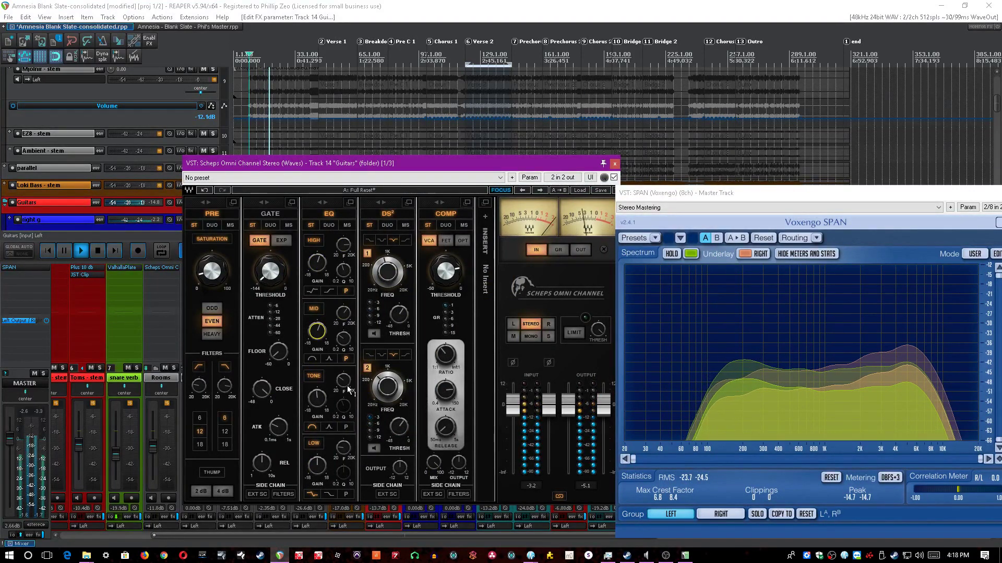
click(317, 398)
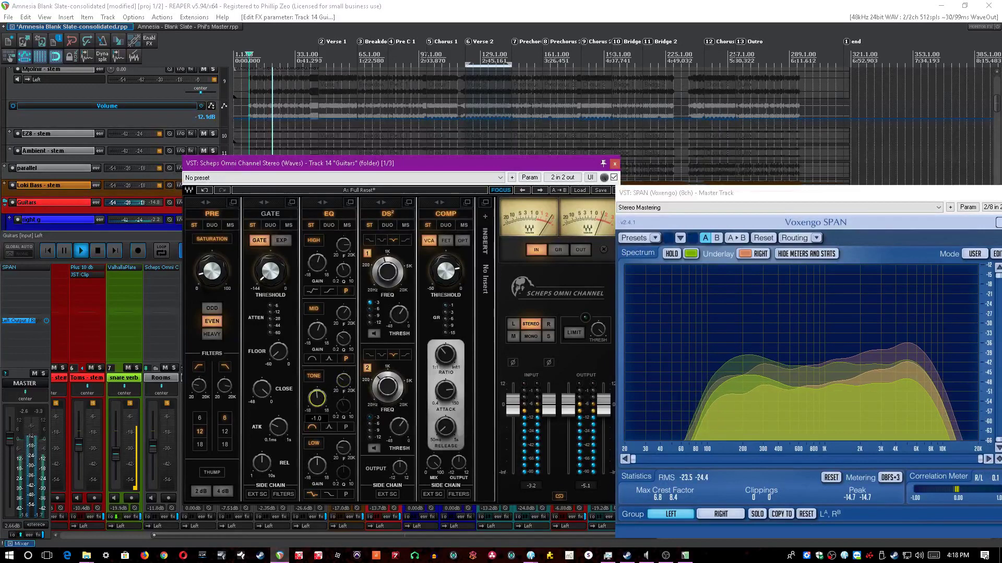
click(343, 380)
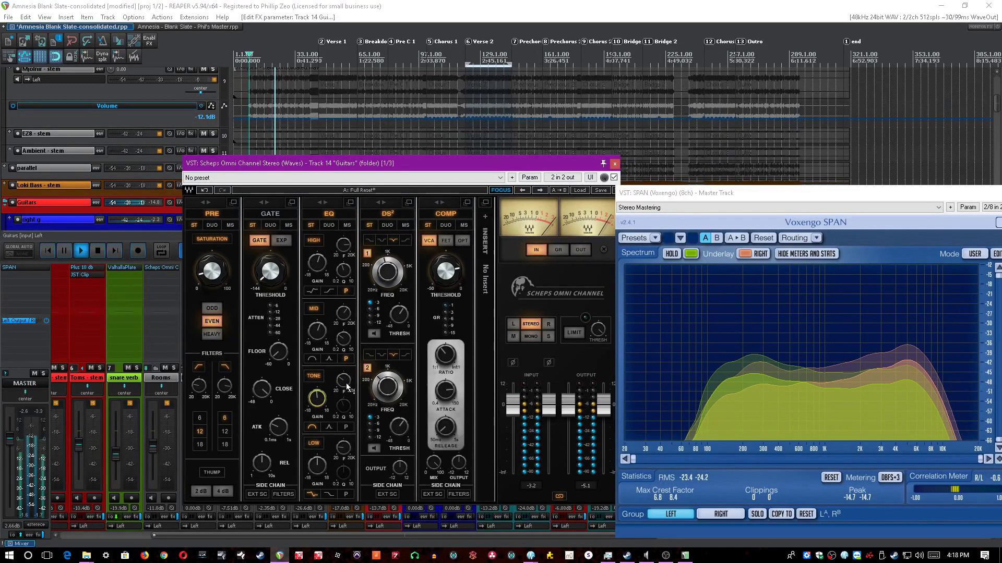
Examine the low EQ band, the high-pass filter and the saturation amount of the Guitars channel strip.
click(401, 5)
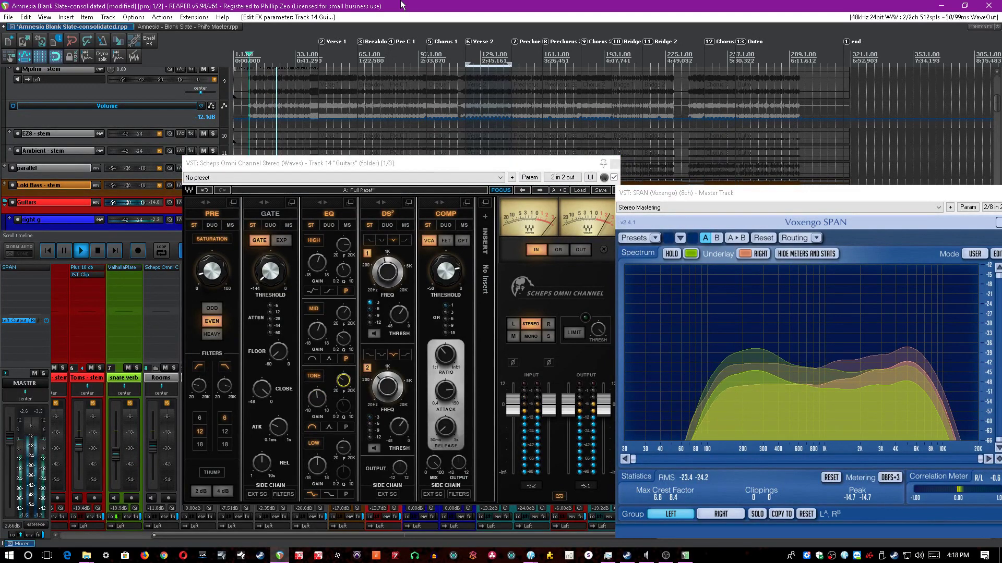
click(344, 447)
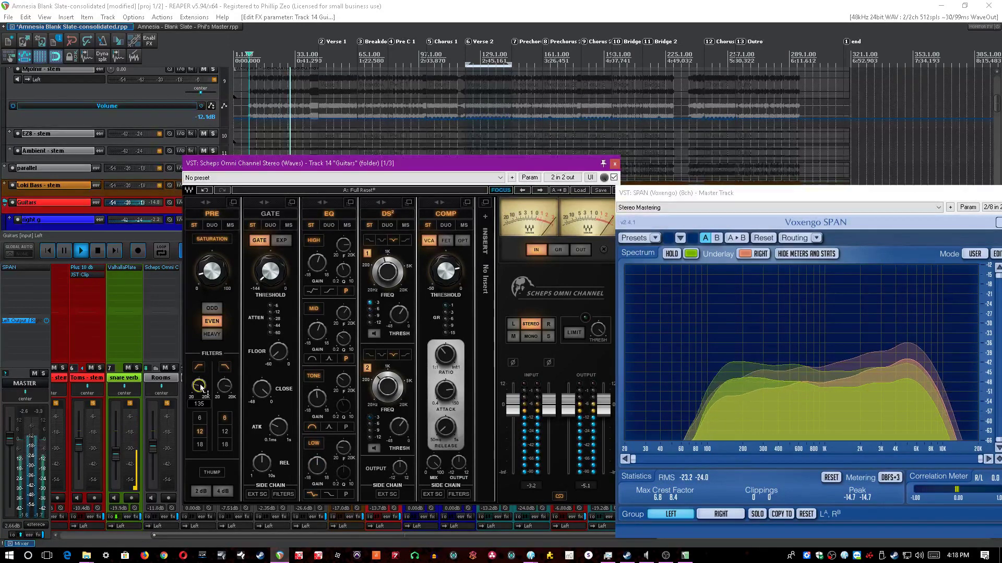
click(211, 271)
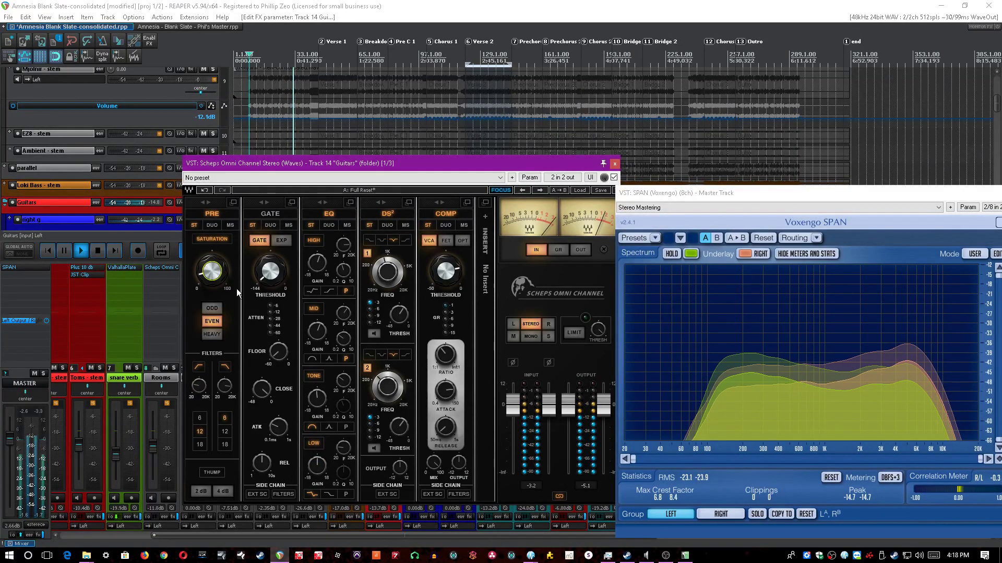
Audition the second DS2 band of the Guitars channel strip in solo, toggle the band for comparison, and save the project.
click(389, 402)
click(373, 448)
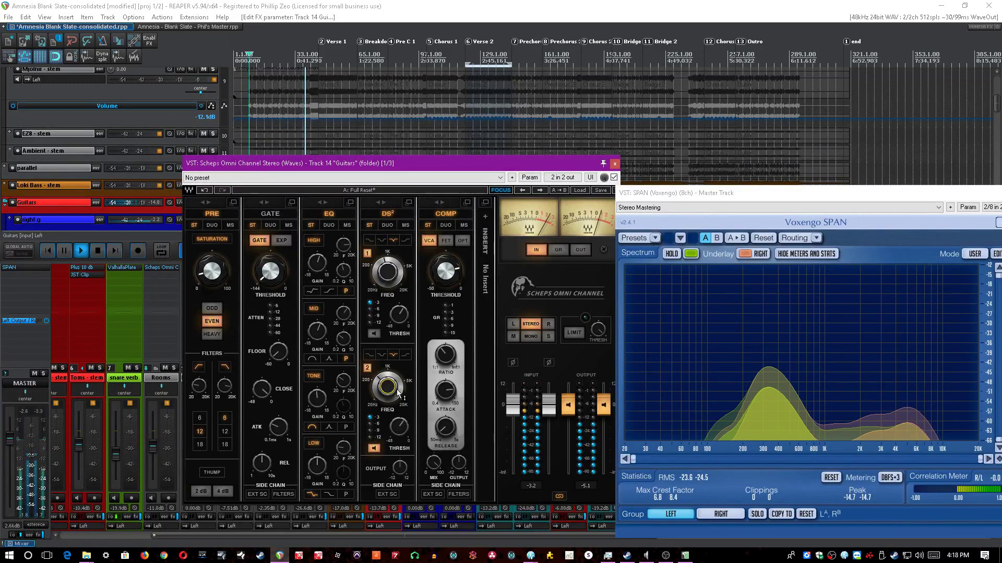
mouse_move(399, 395)
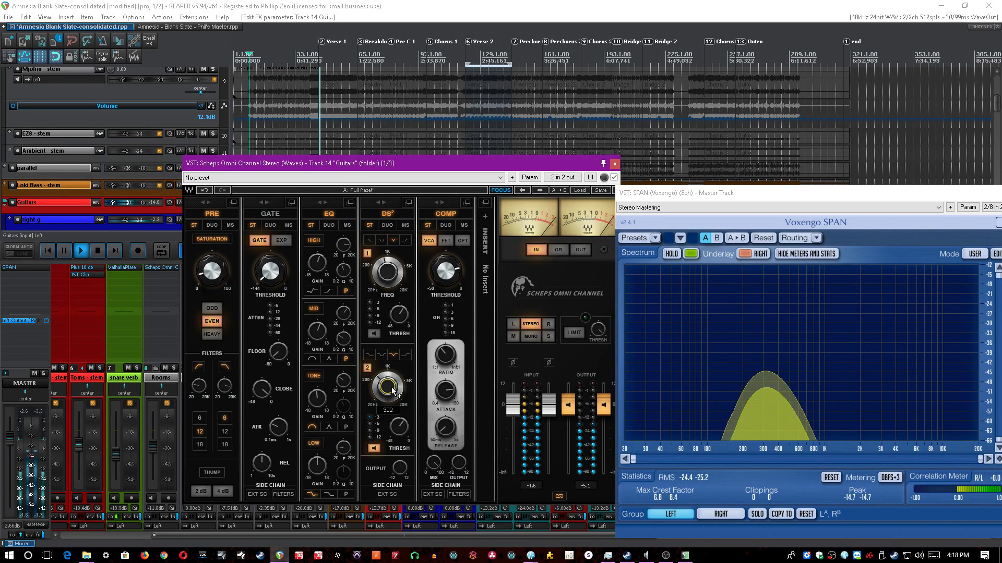
click(374, 449)
click(368, 369)
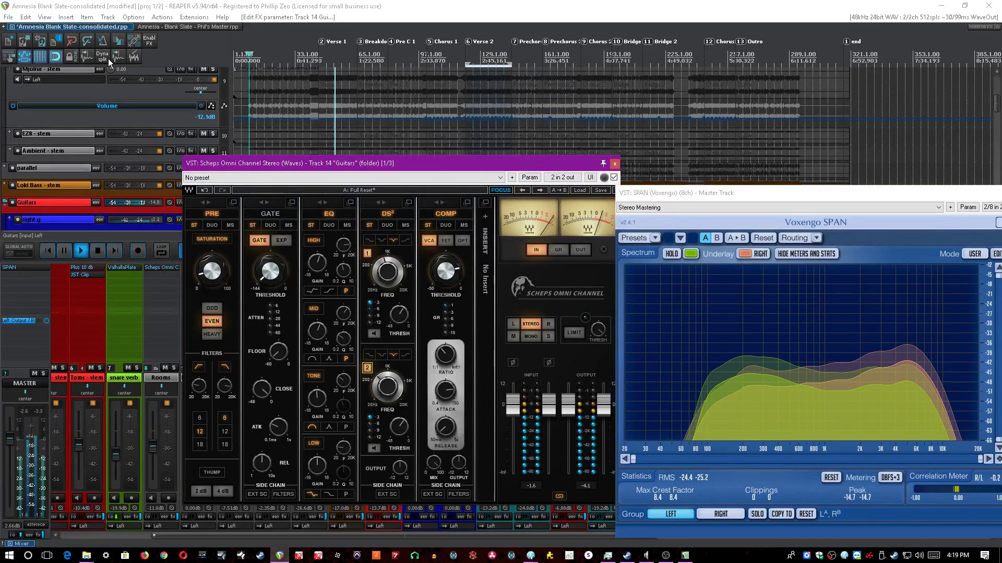
click(40, 42)
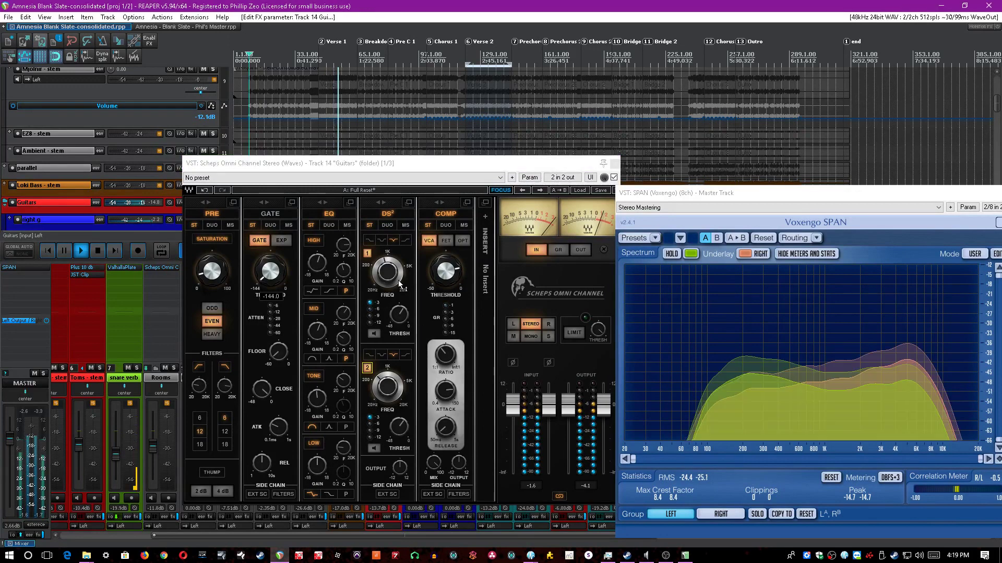
Audition the first DS2 band of the Guitars channel strip in solo, end the band solo, and save the project.
click(395, 301)
click(374, 333)
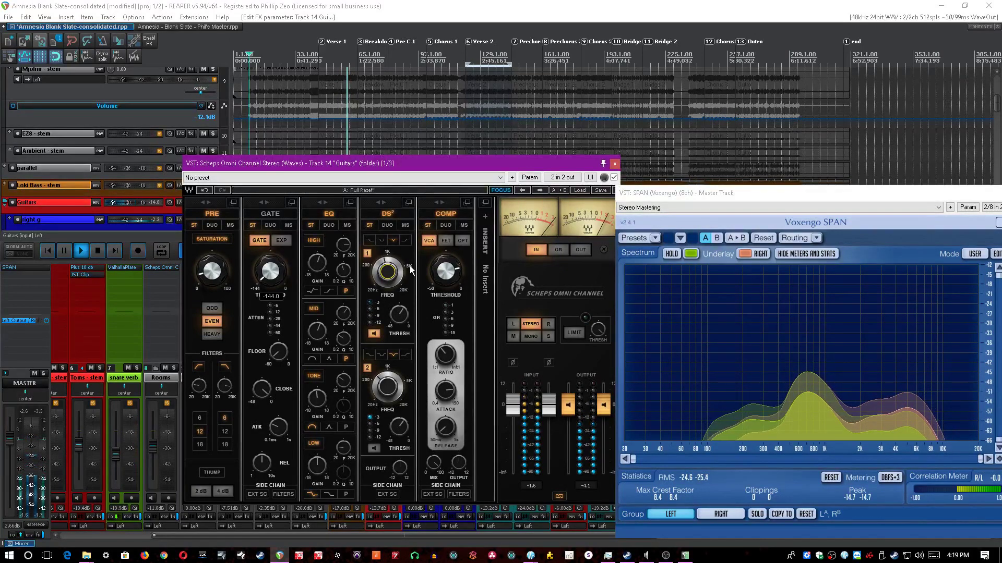
click(603, 164)
drag(575, 164, 583, 160)
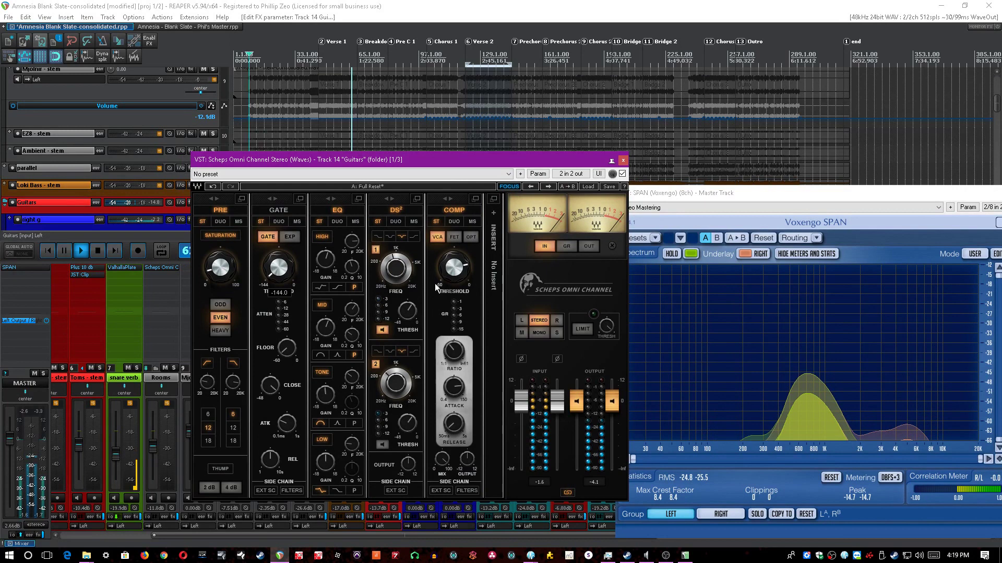
click(383, 330)
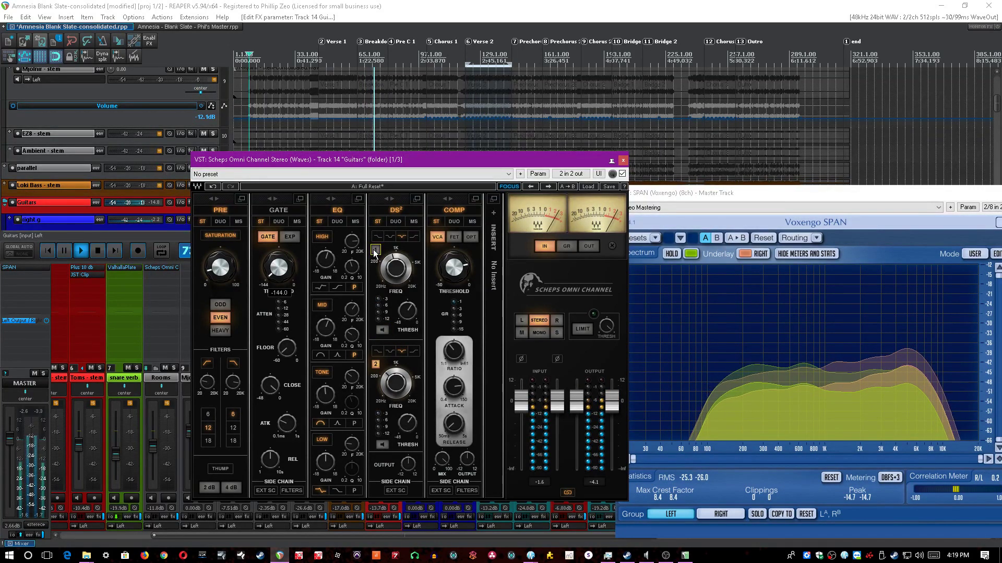
click(41, 44)
key(ctrl+s)
Close the Guitars channel strip, end the Guitars solo, and reopen Scheps Omni Channel while the full mix plays.
drag(292, 160, 291, 137)
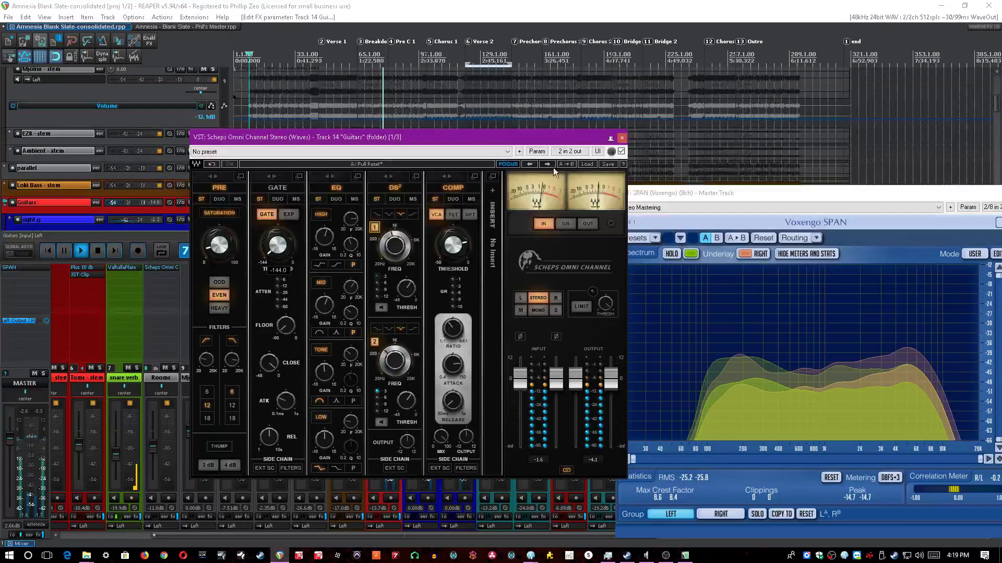
click(622, 138)
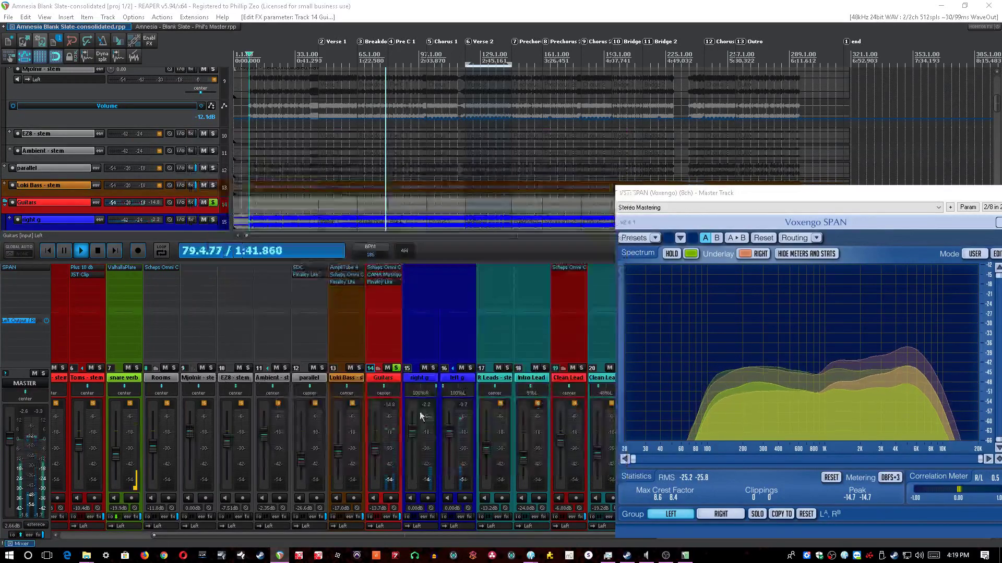
click(397, 368)
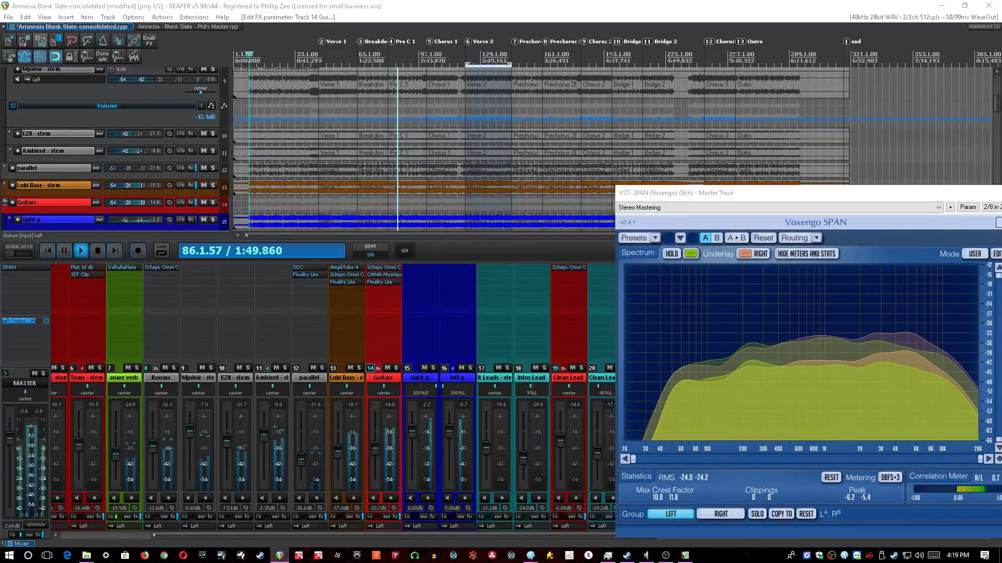
drag(0, 183, 626, 204)
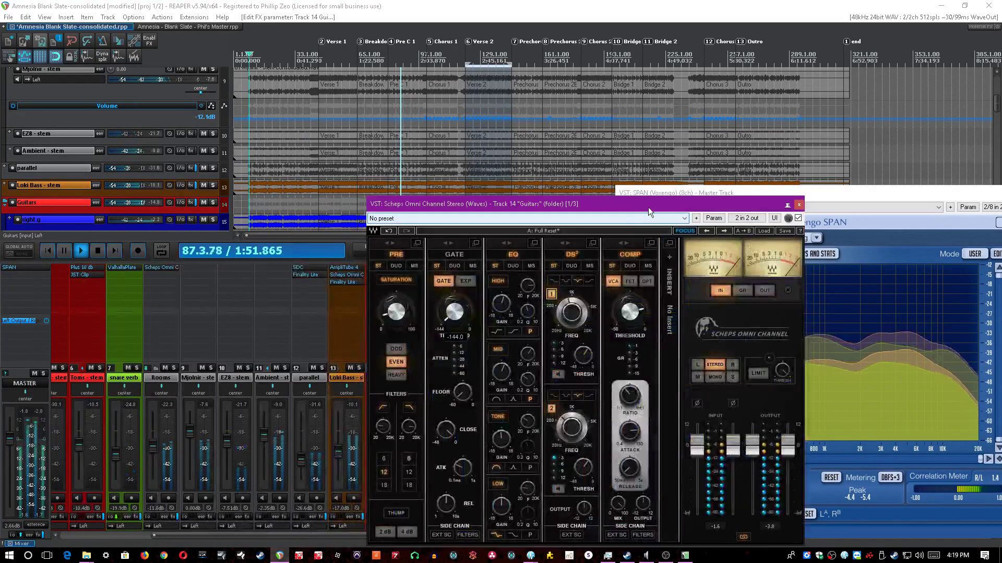
Close Scheps Omni Channel, stop playback, and move the SPAN analyzer window clear of the Guitars mixer channel.
click(799, 204)
click(97, 250)
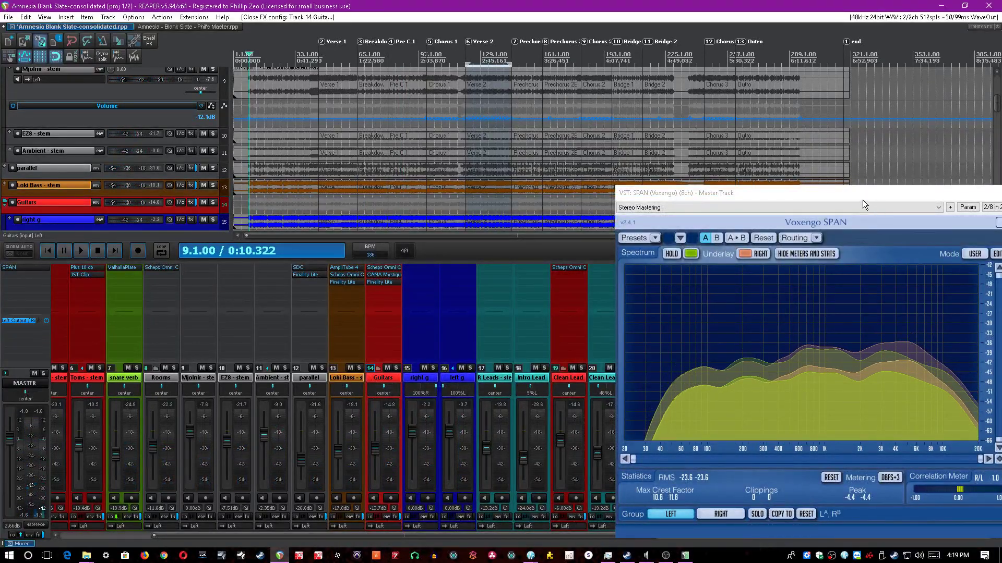
drag(862, 199, 605, 149)
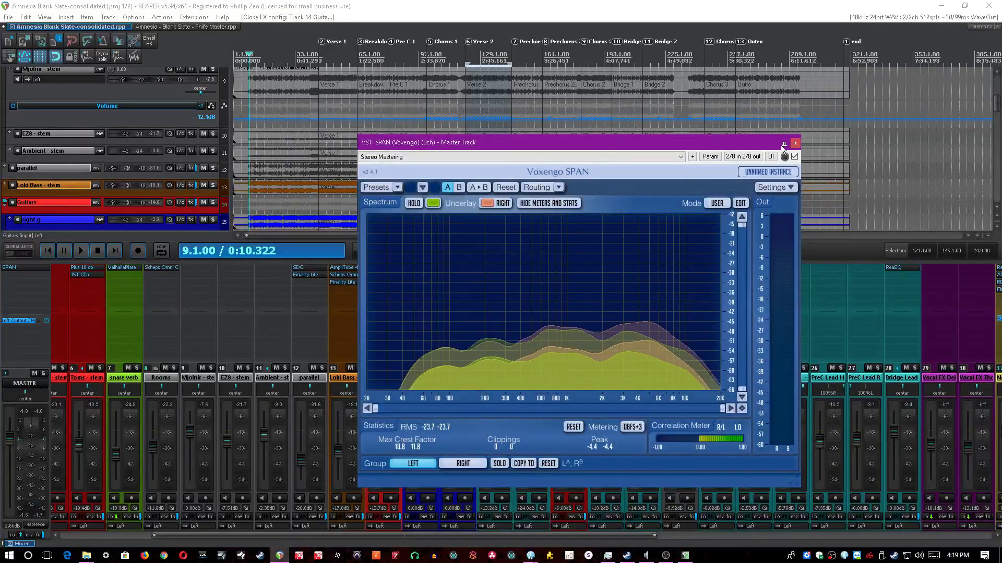
drag(782, 147, 988, 160)
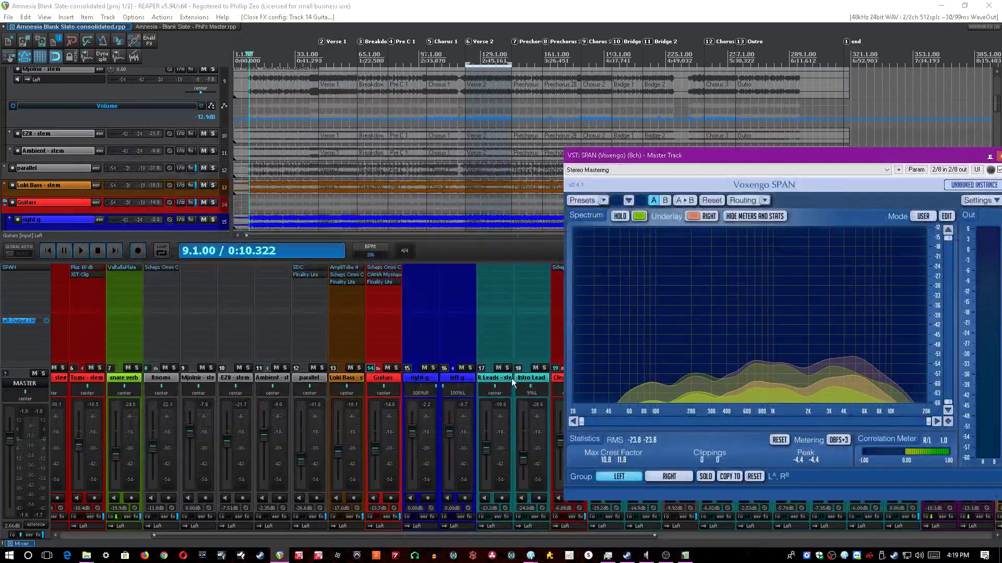
Solo the Guitars track with its CANA Mystique Tape Machine open beside the analyzer, and save the project.
click(384, 275)
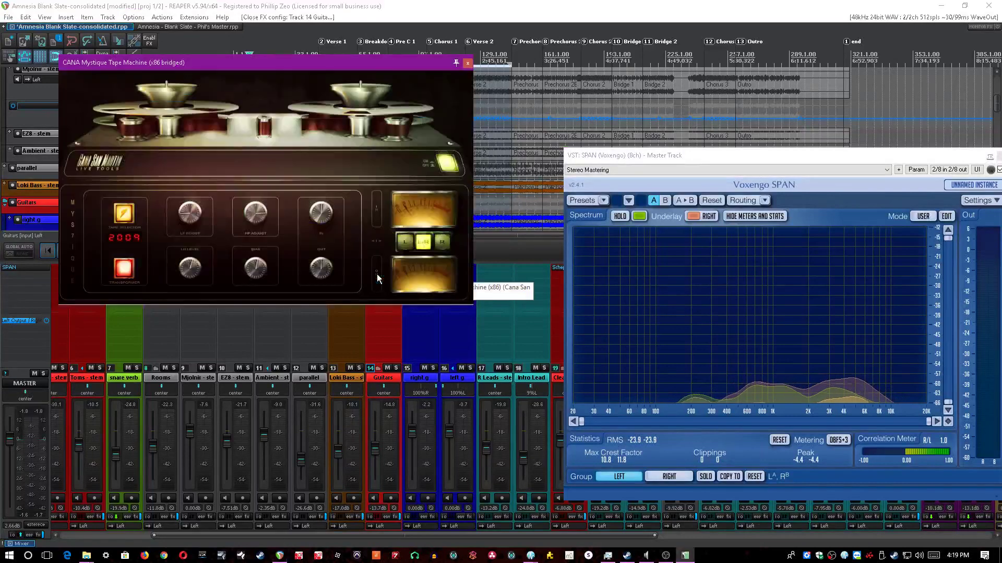
click(467, 63)
click(396, 368)
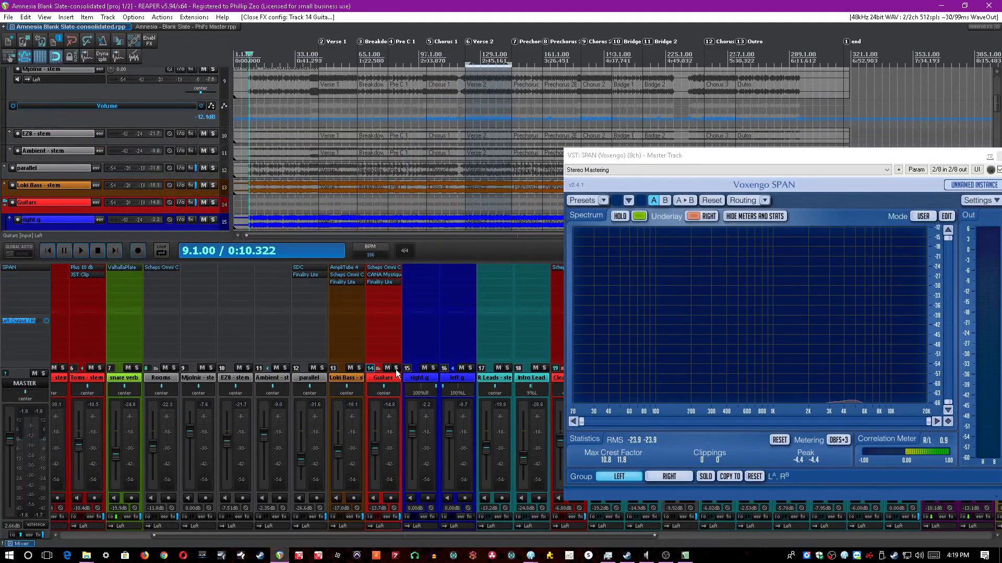
click(384, 275)
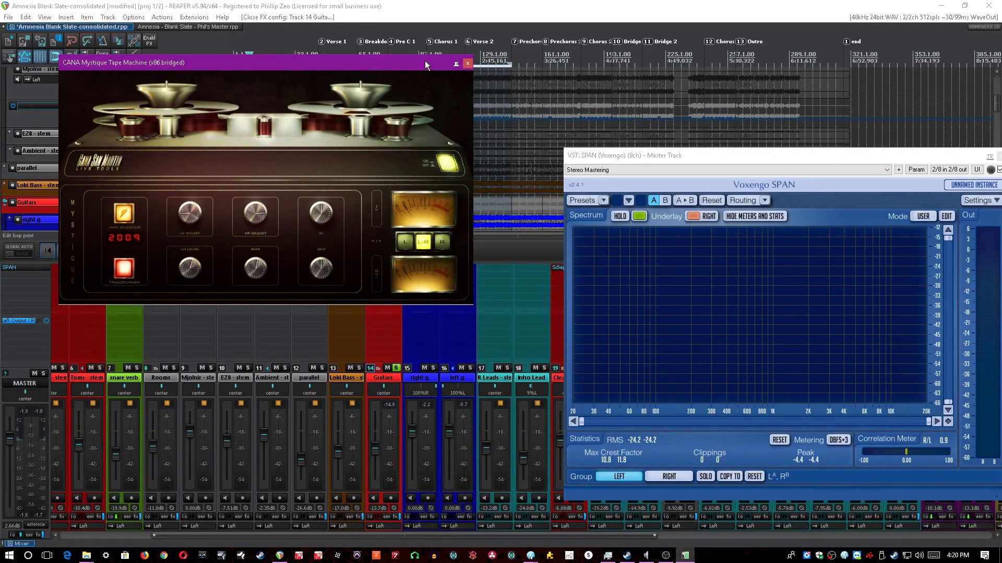
drag(426, 64, 510, 135)
click(372, 5)
key(ctrl+s)
drag(330, 135, 437, 191)
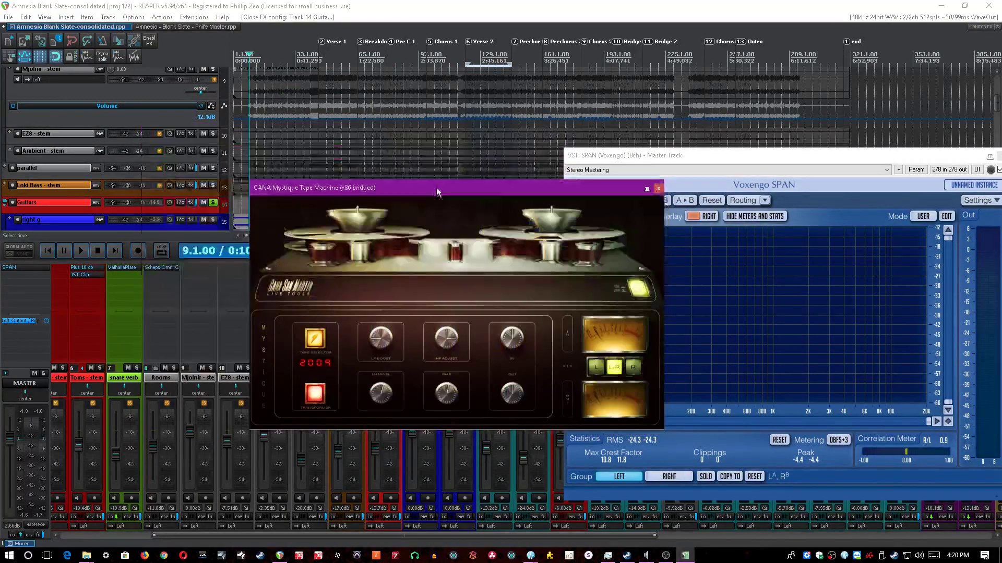
click(418, 5)
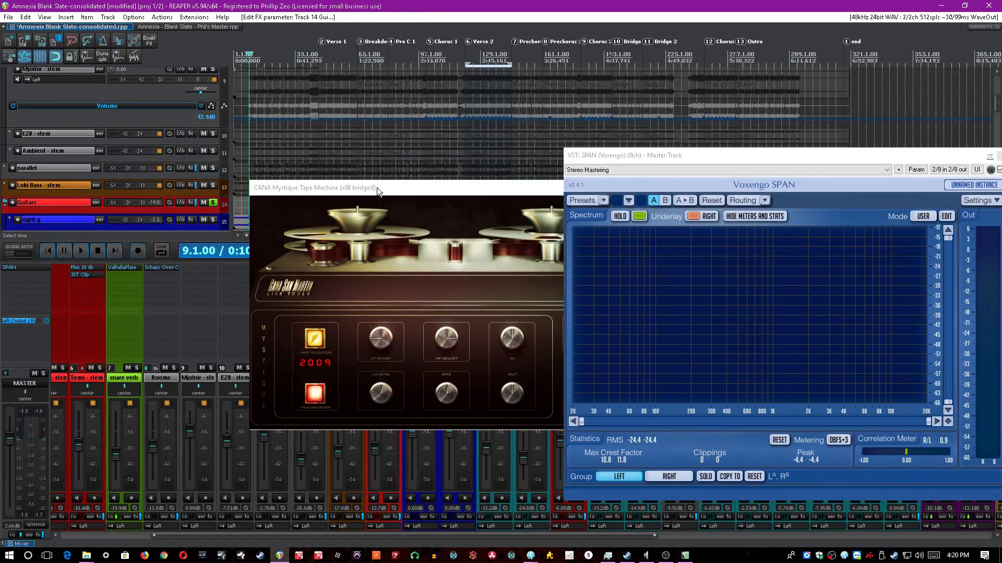
Play the soloed Guitars and toggle the CANA Mystique Tape Machine off and on, comparing the sound and spectrum.
drag(377, 187, 458, 205)
key(space)
click(481, 329)
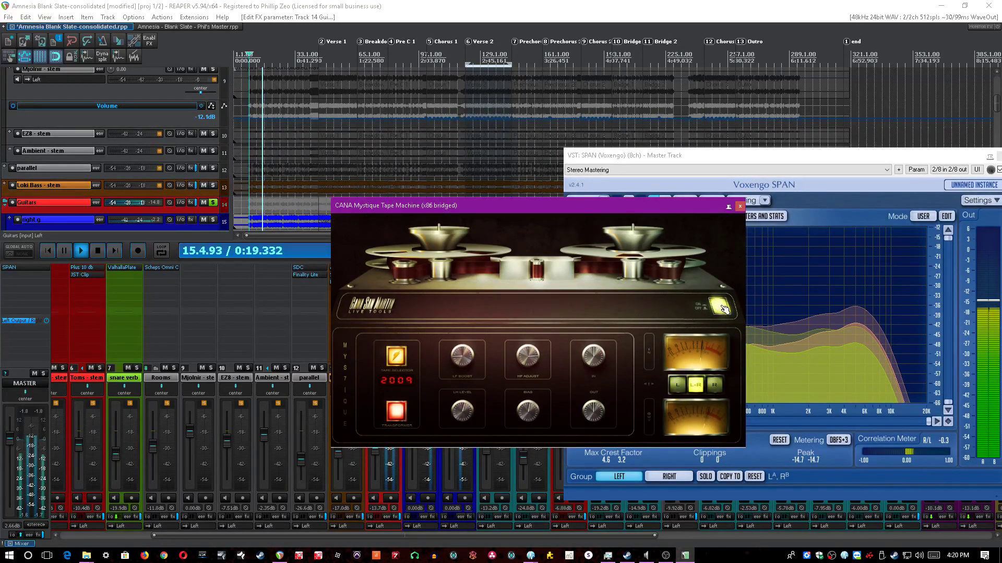
click(723, 308)
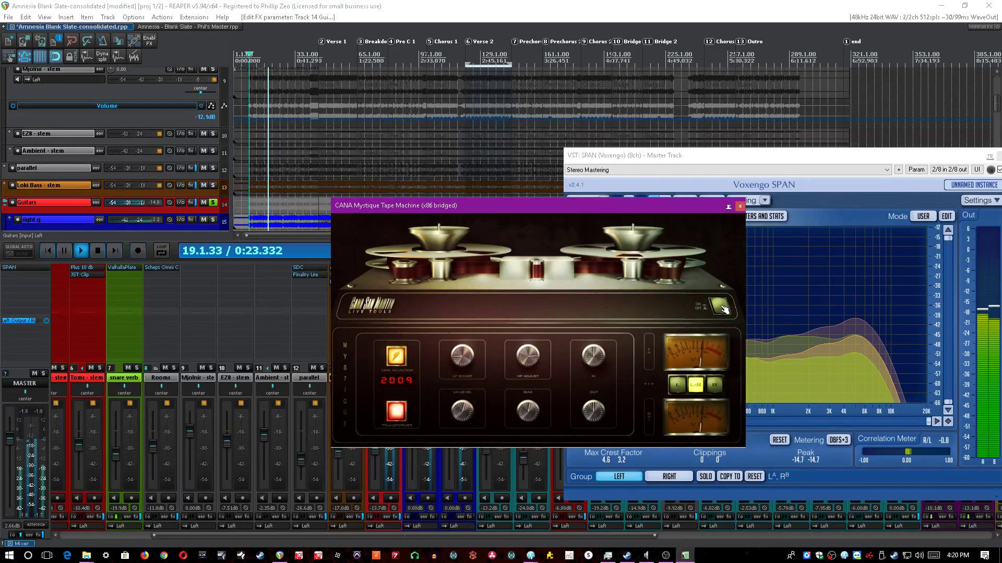
click(723, 308)
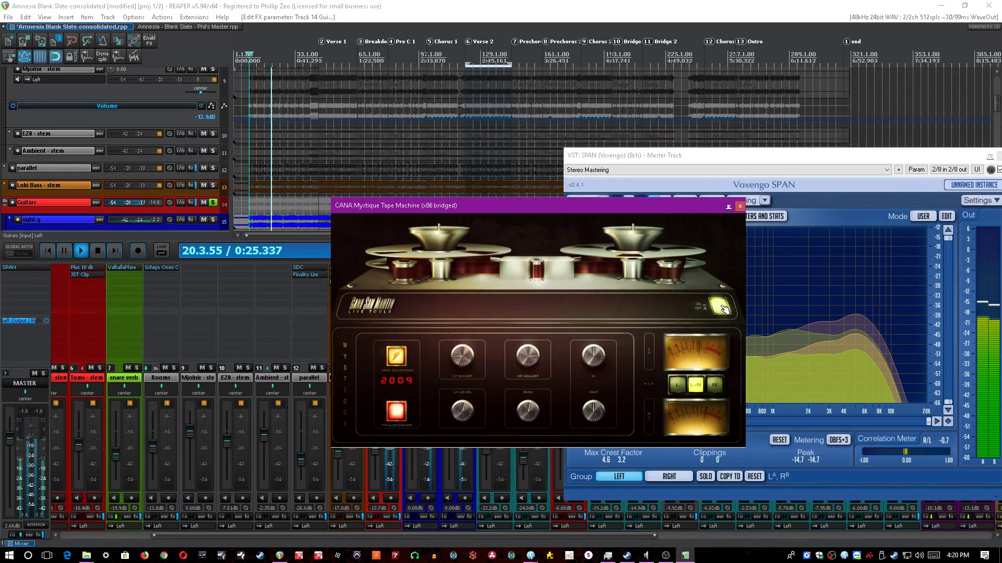
drag(611, 205, 354, 209)
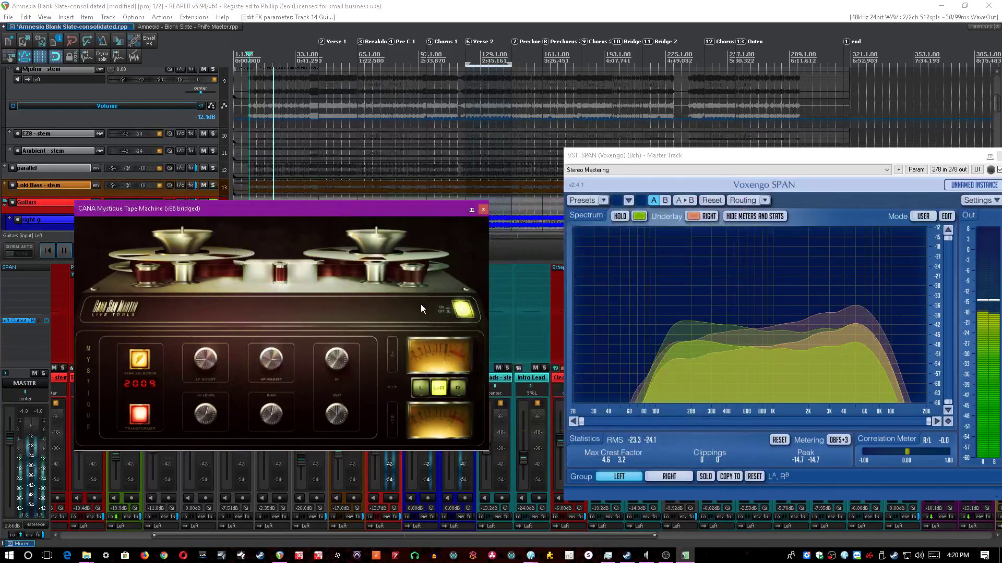
click(461, 310)
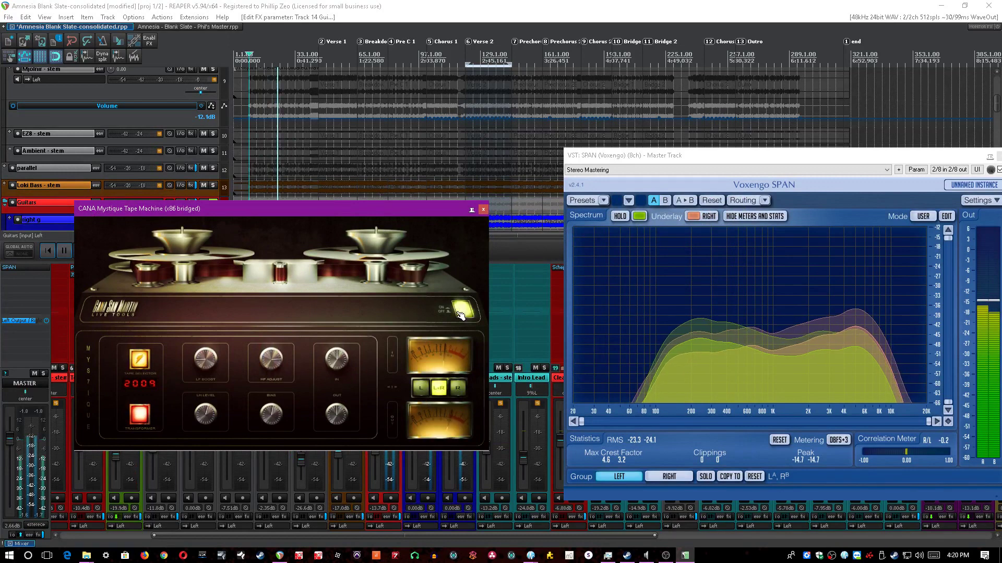
click(804, 352)
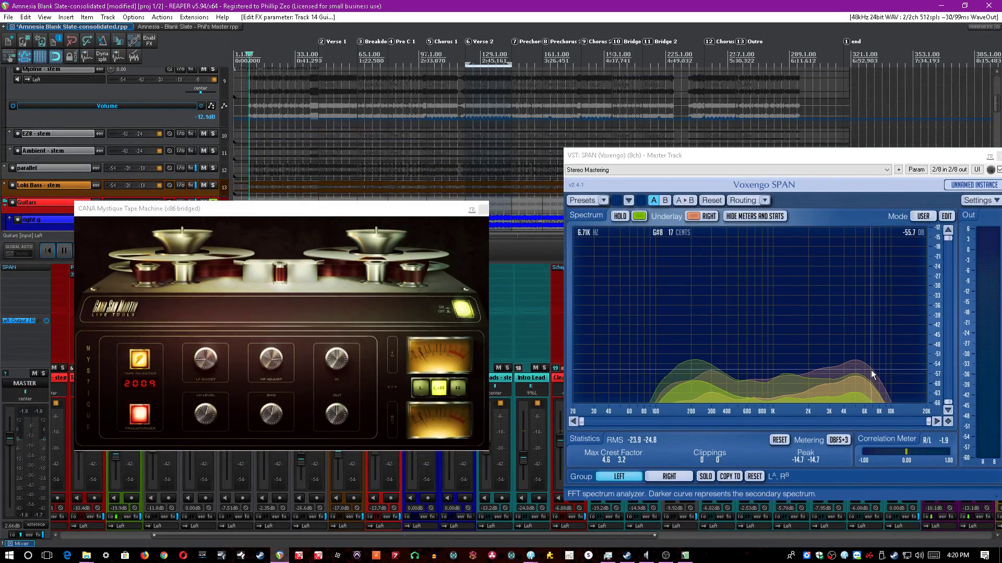
Replace the tape machine window with the Guitars track's Finality Lite, watch its meter during solo playback, and close it.
click(481, 210)
click(387, 281)
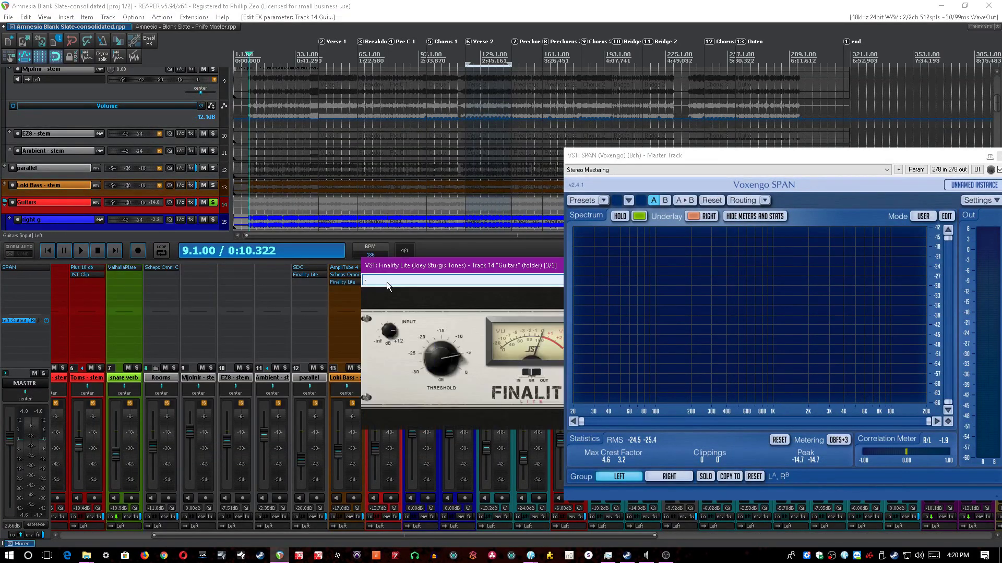
key(space)
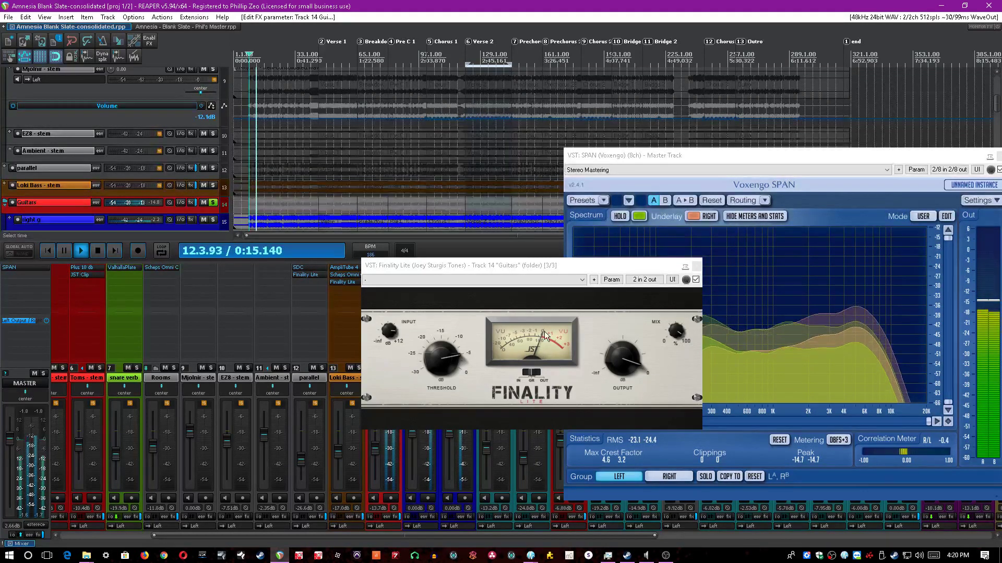
click(569, 387)
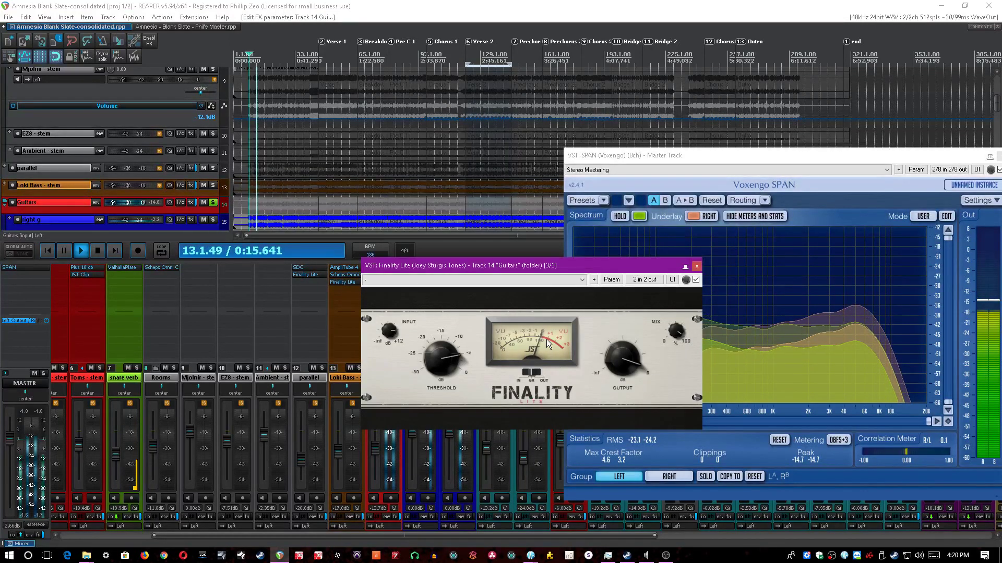
click(697, 267)
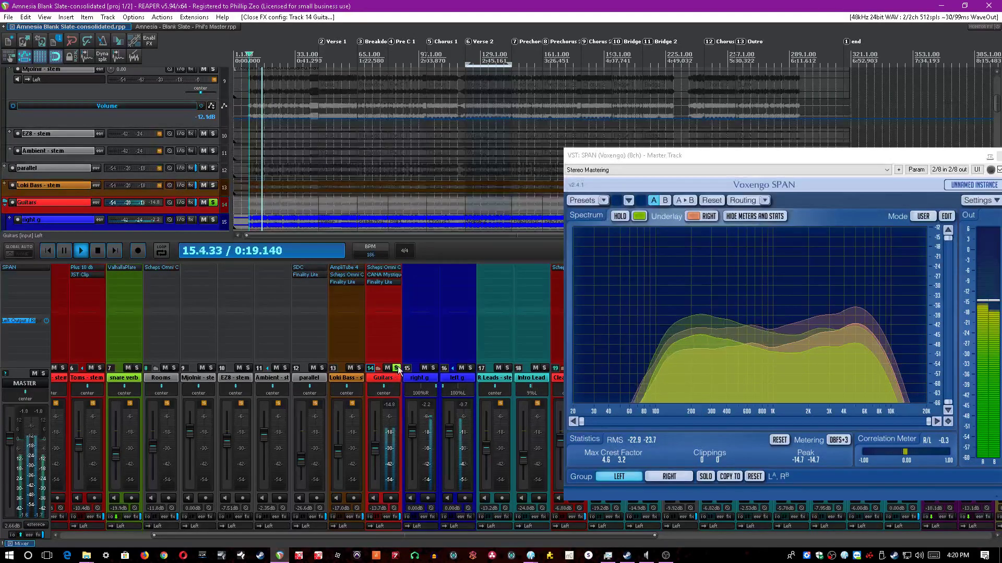
End the Guitars solo, save the project, and stop playback after hearing the full mix.
click(396, 368)
key(ctrl+s)
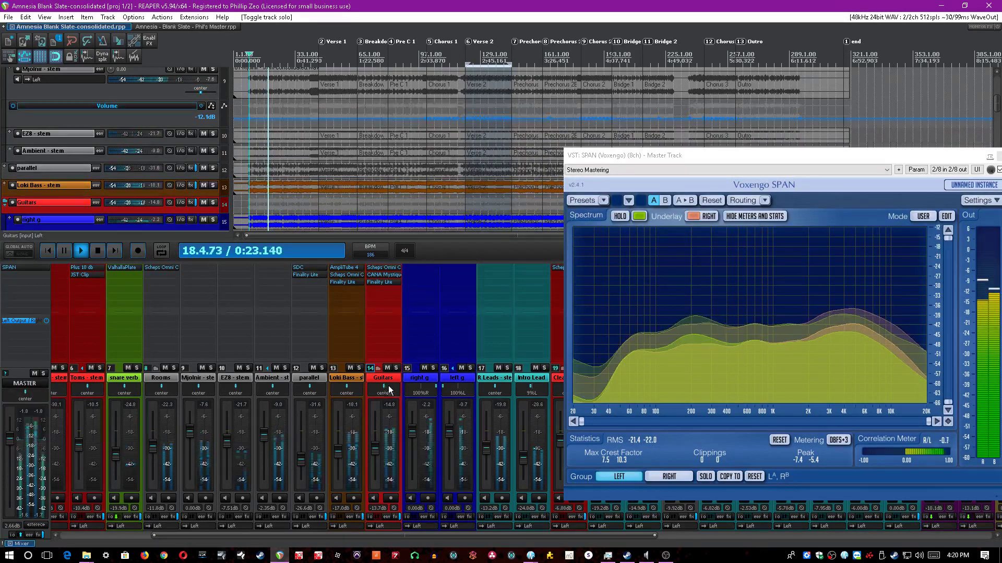
key(space)
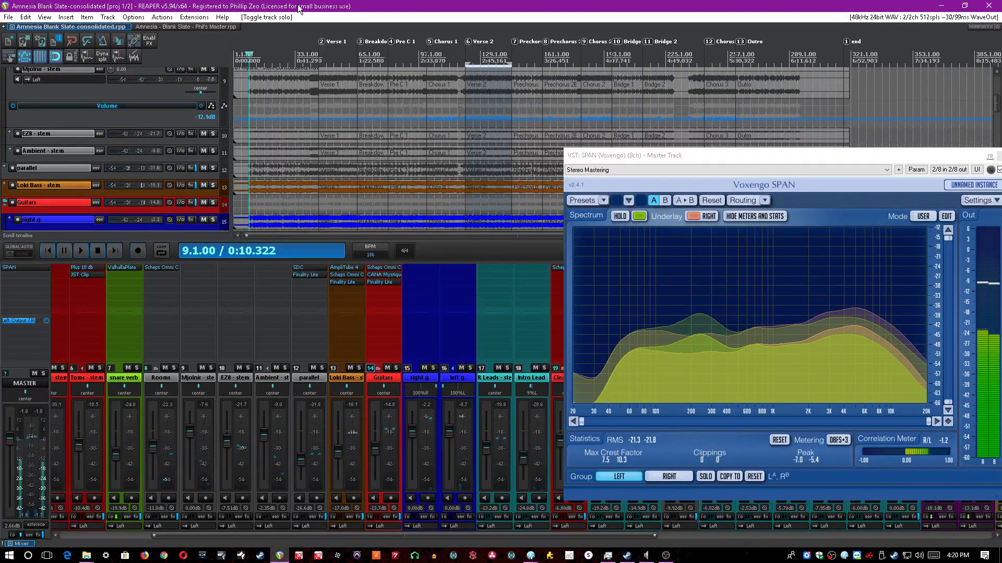
Place the edit cursor at 9.1.00 on the timeline and briefly play the full mix from there.
click(271, 57)
scroll(272, 59, up, 4)
scroll(324, 79, up, 4)
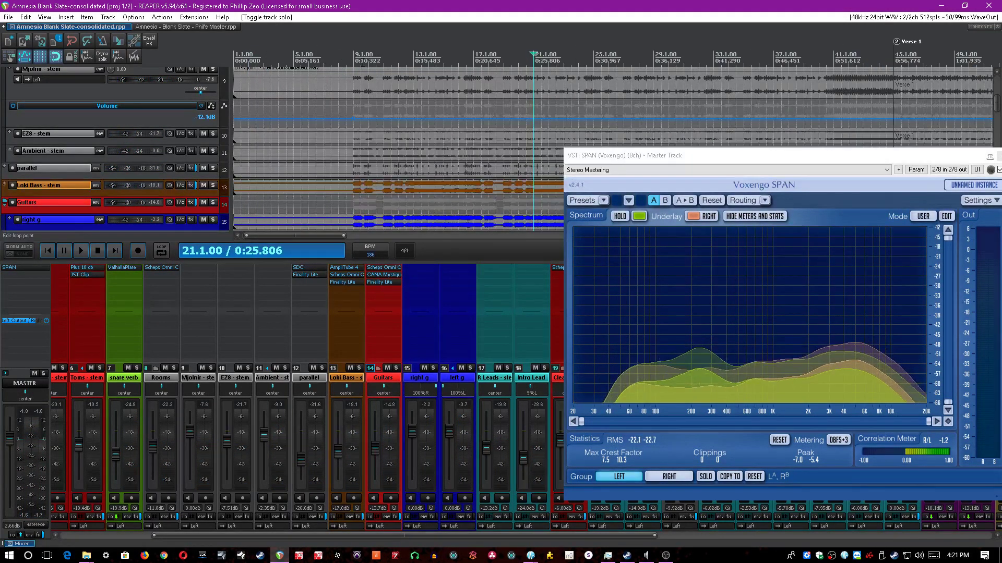
click(353, 58)
scroll(354, 58, up, 4)
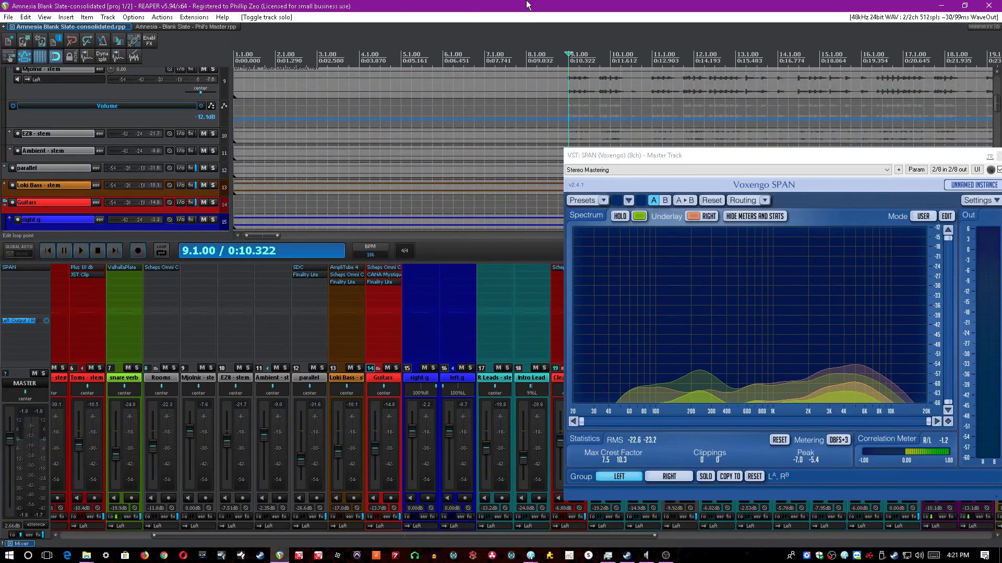
scroll(553, 58, down, 3)
key(space)
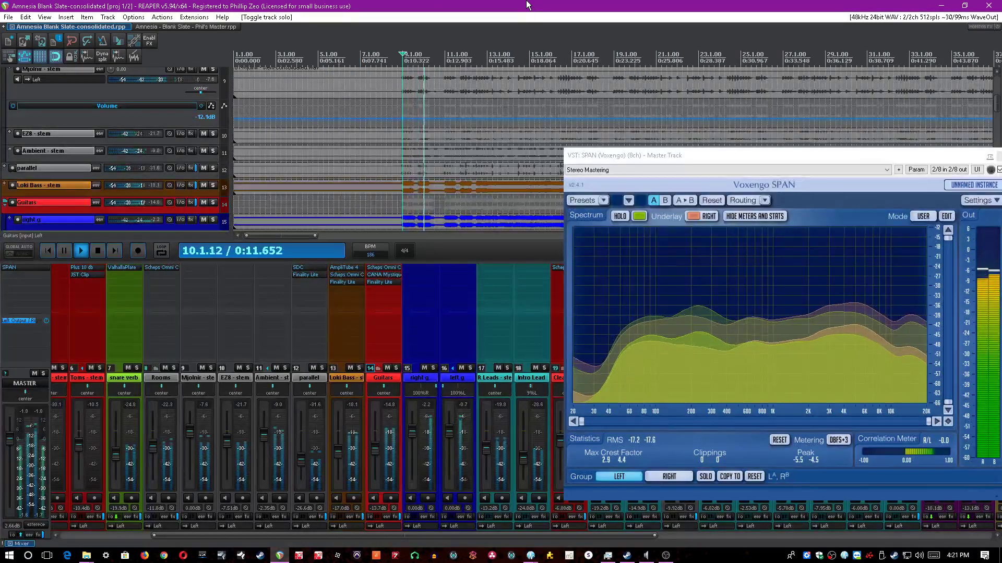
key(space)
Check the Guitars track's Finality Lite meter while the full mix plays, close the plugin, and save the project.
click(336, 376)
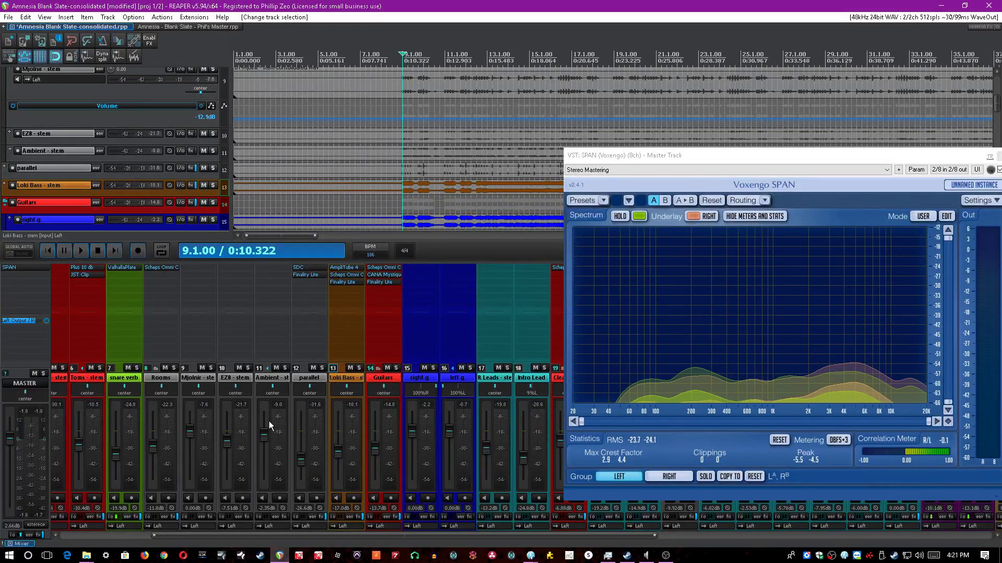
drag(317, 539, 344, 556)
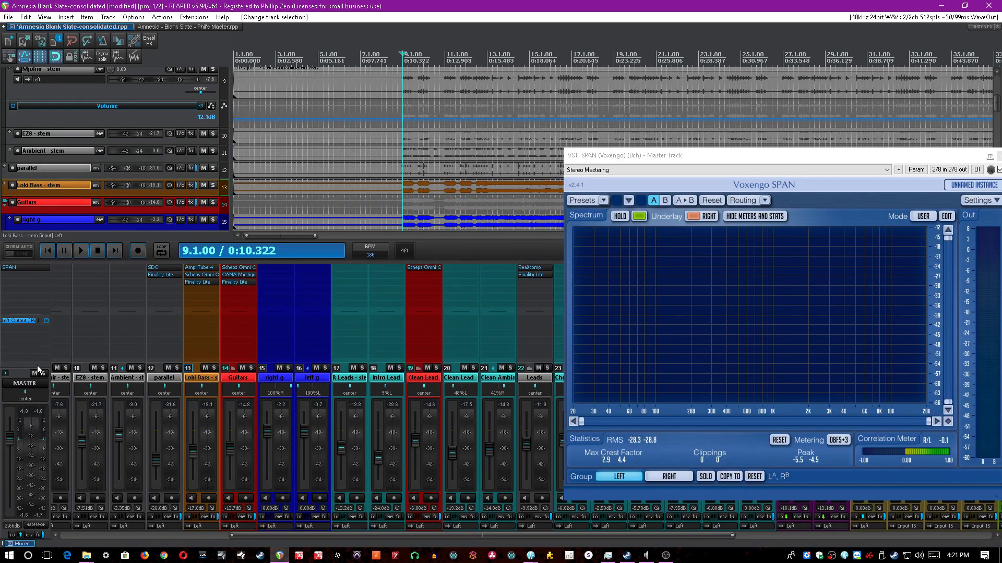
scroll(190, 352, right, 1)
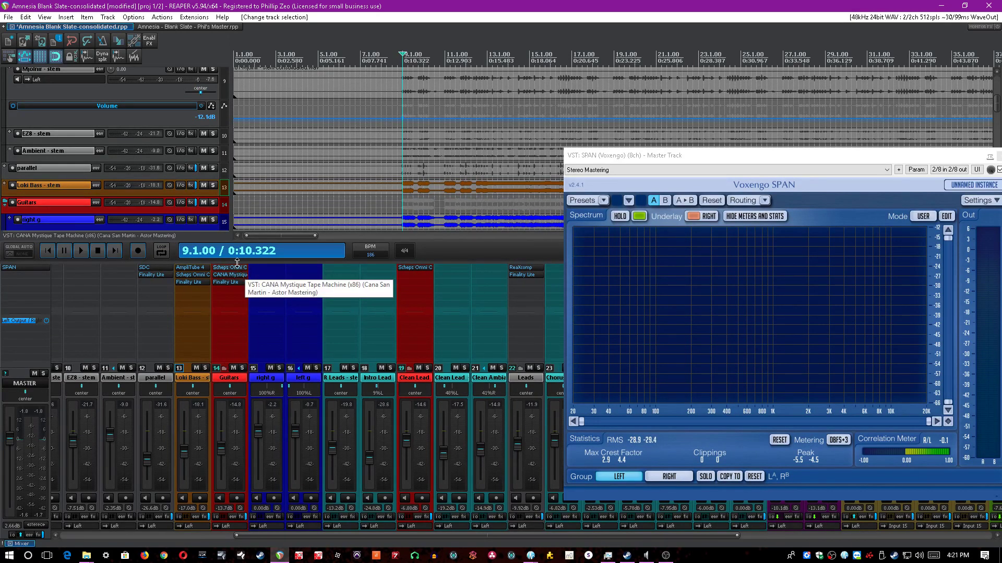
click(240, 289)
key(space)
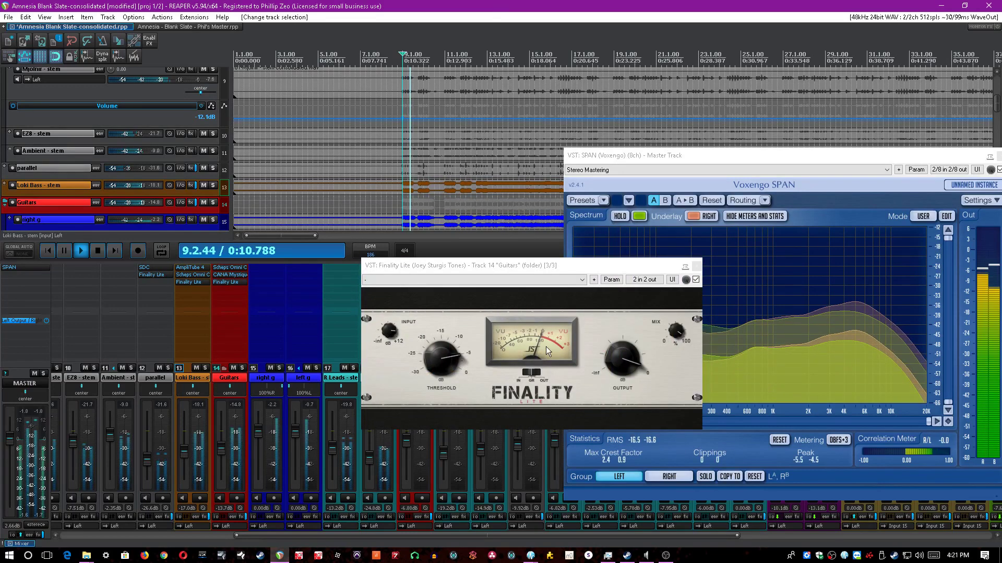
key(space)
key(Escape)
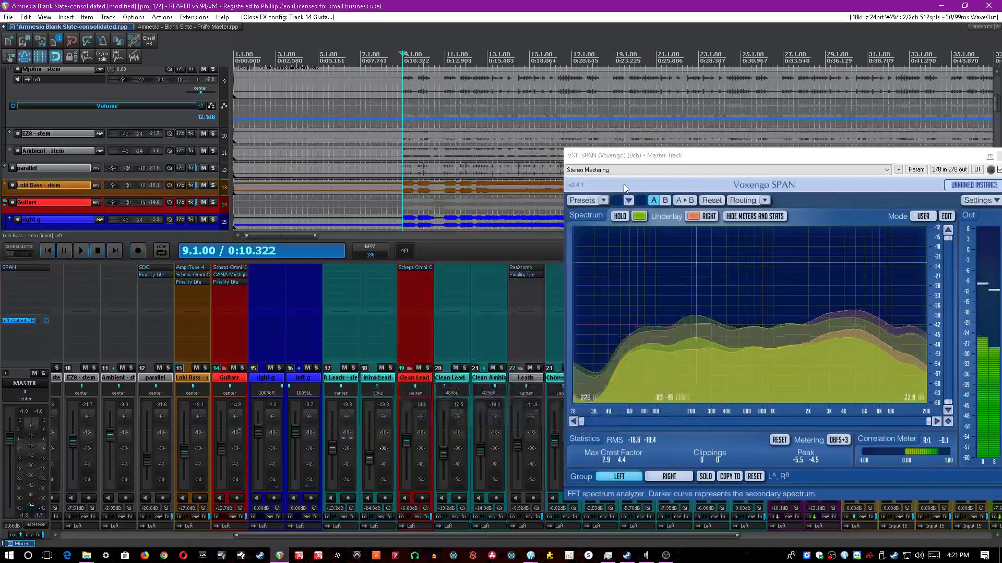
key(ctrl+s)
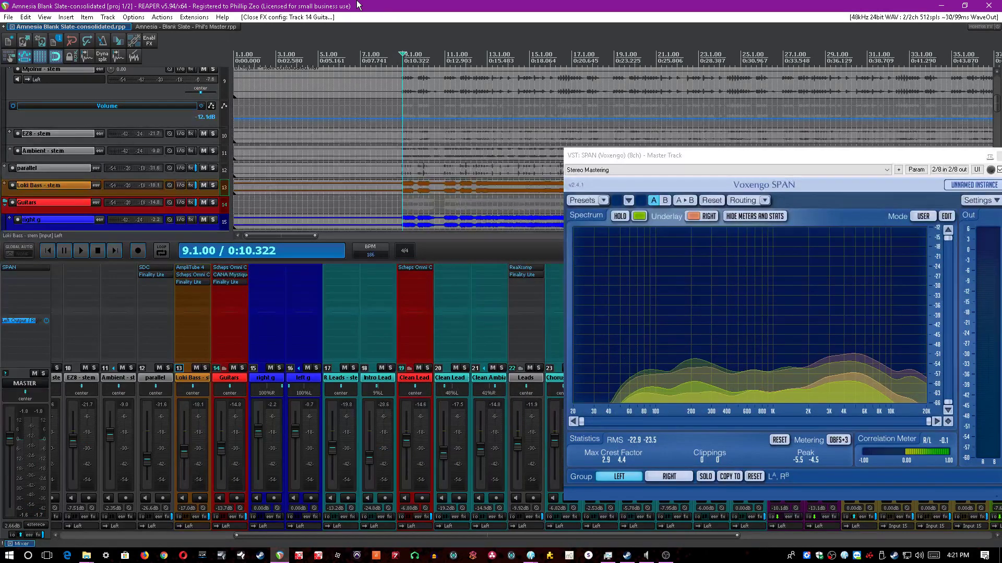
Play the full mix with Finality Lite bypassed on Guitars for comparison, re-enable the plugin, and save the project.
key(space)
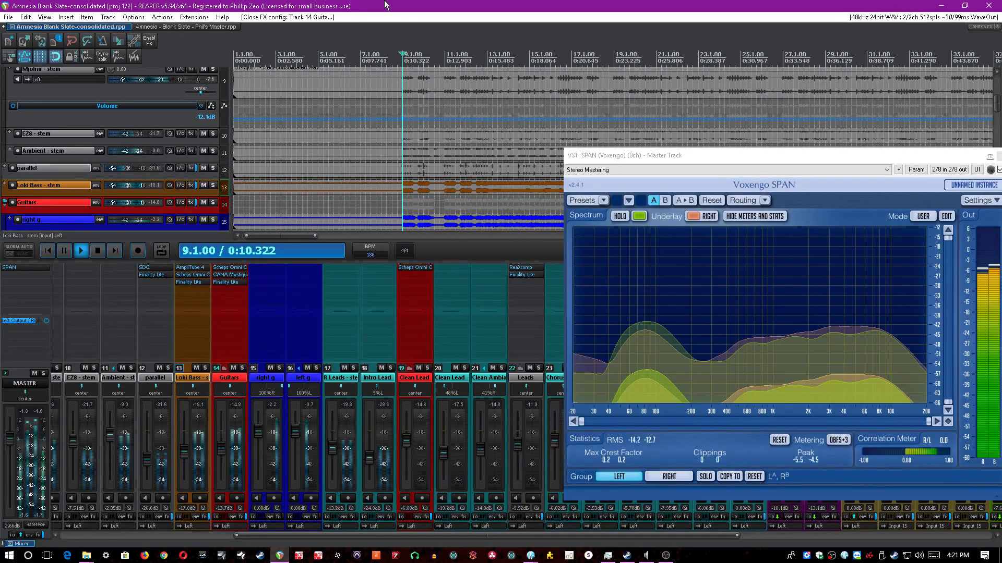
shift+click(230, 282)
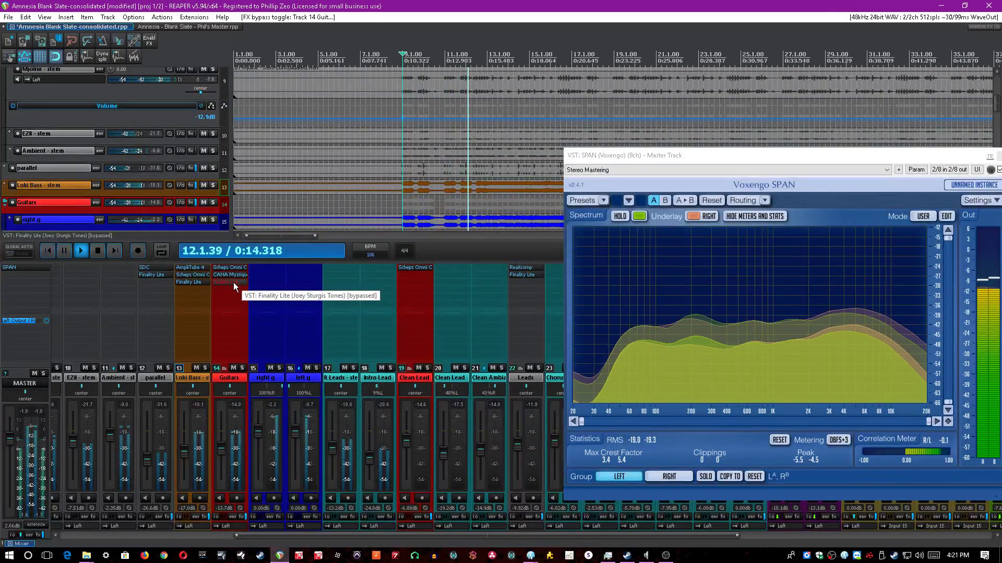
key(space)
shift+click(235, 284)
key(ctrl+s)
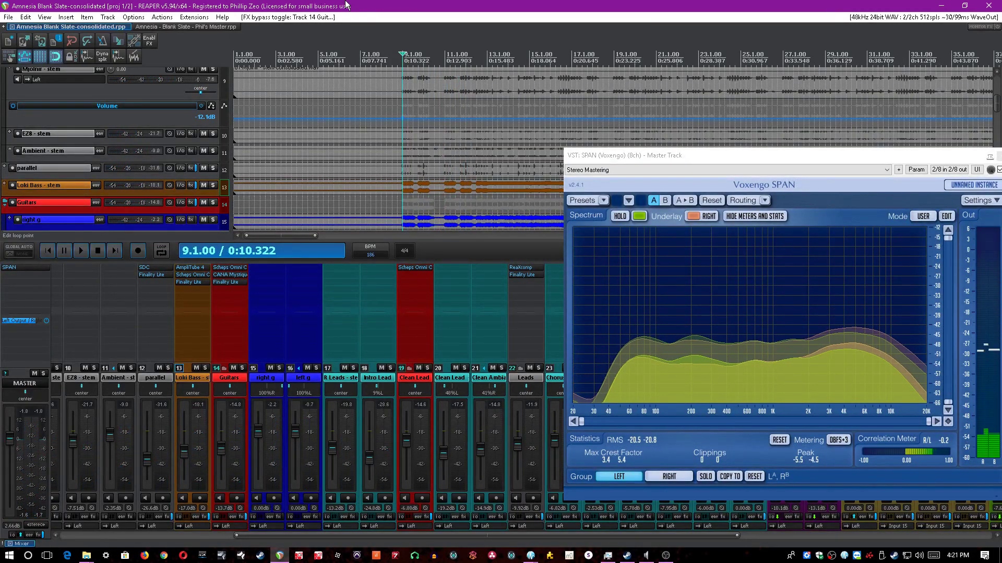
Play the full mix briefly from 9.1.00 with Finality Lite active, and select the Intro Lead track.
key(space)
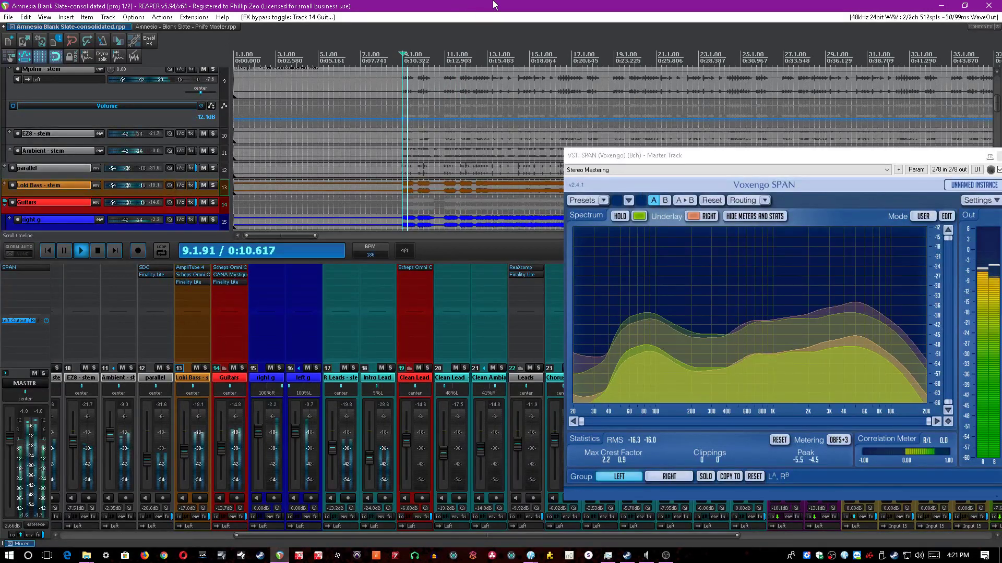
key(space)
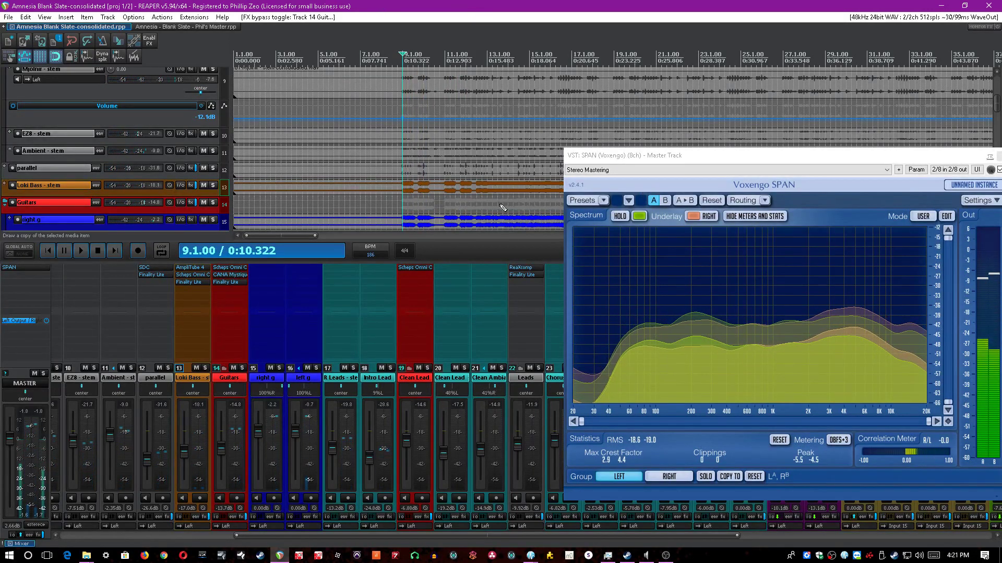
click(379, 380)
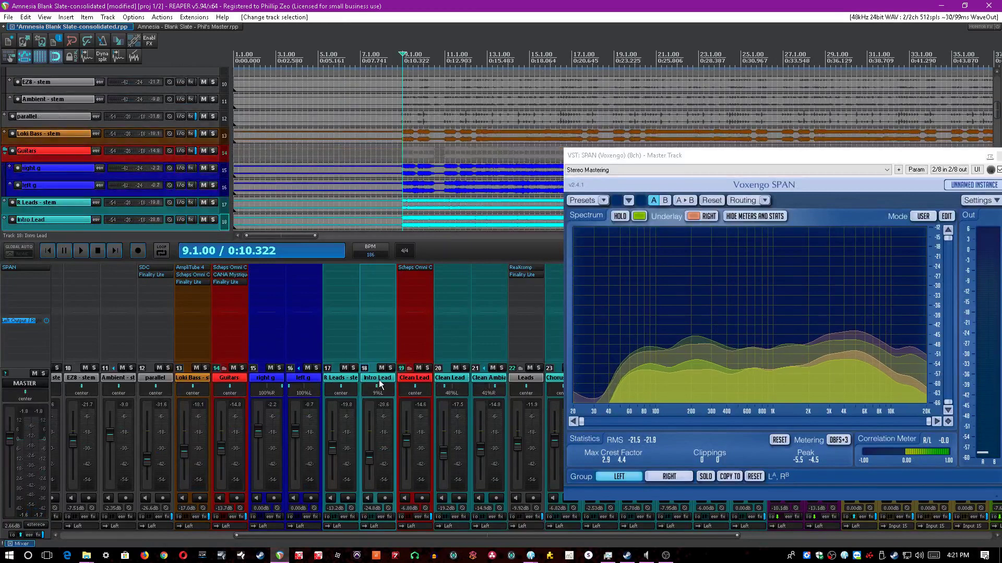
Solo the R Leads - stem and Intro Lead tracks, play them from 9.1.00, and move the SPAN window clear of the mixer.
click(401, 380)
scroll(294, 101, down, 4)
scroll(294, 104, down, 3)
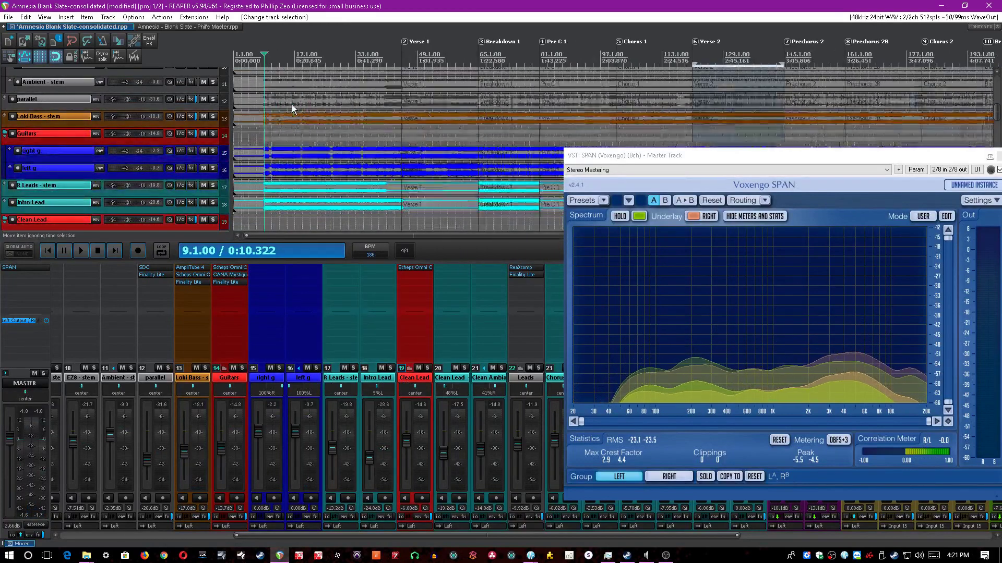
click(387, 380)
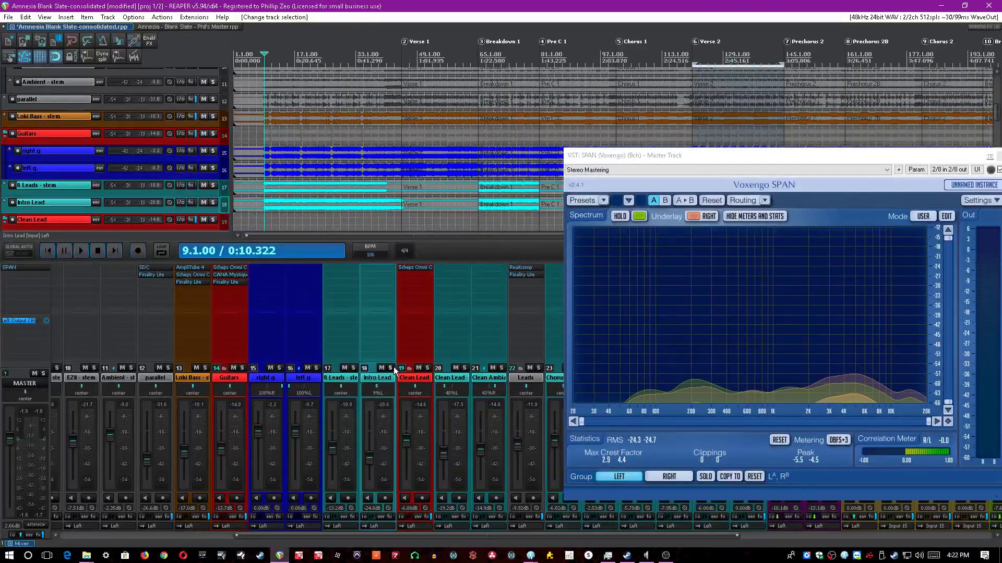
click(389, 368)
key(space)
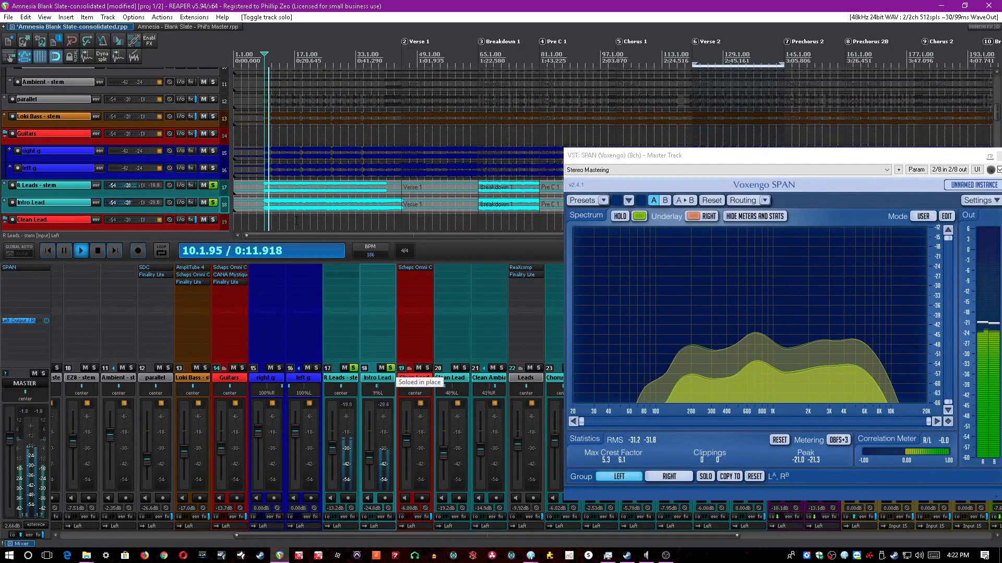
scroll(470, 196, up, 2)
click(621, 157)
drag(621, 156, 655, 238)
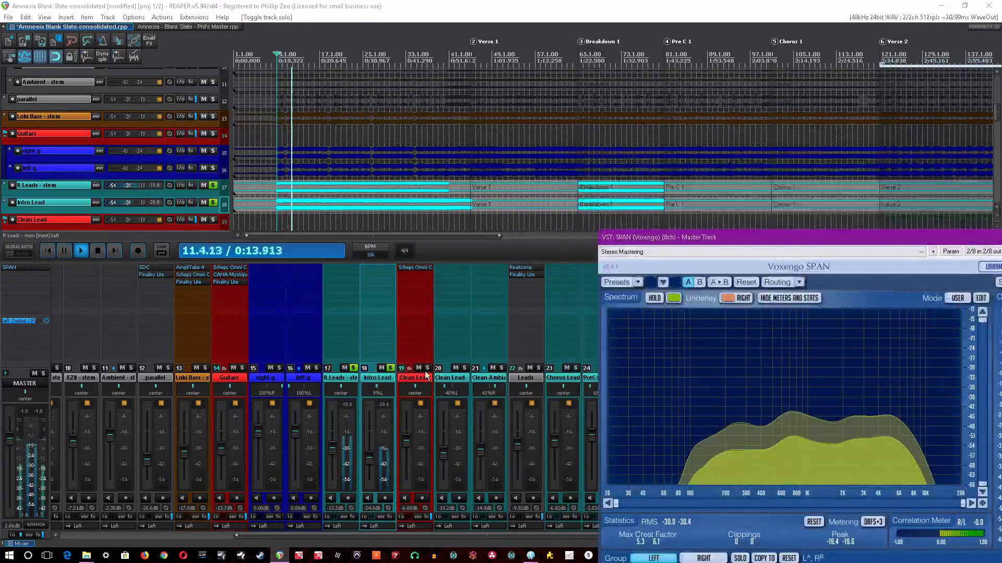
Unsolo both intro lead tracks, save the project, and listen to them within the full mix before stopping playback.
click(353, 368)
click(390, 368)
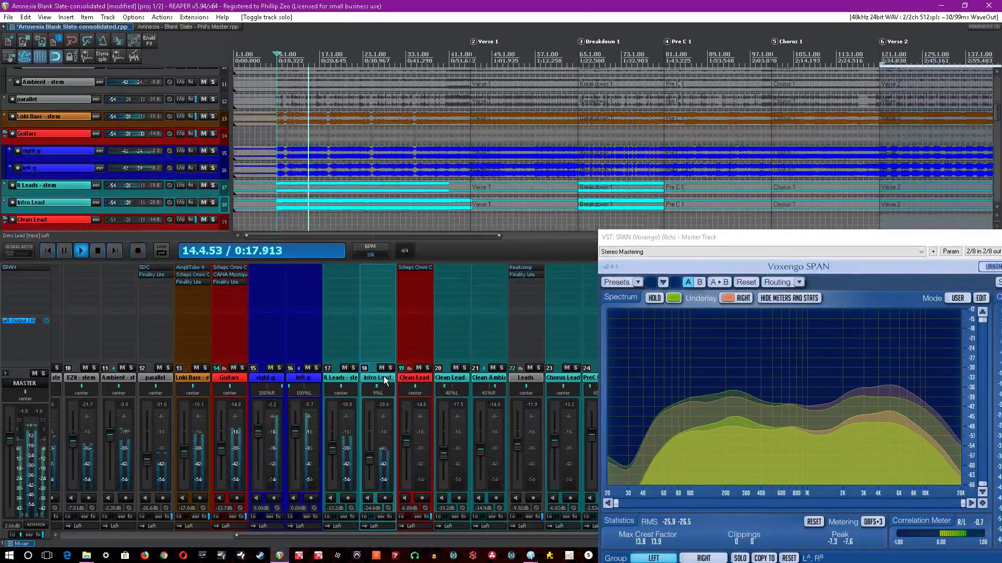
key(ctrl+s)
click(386, 404)
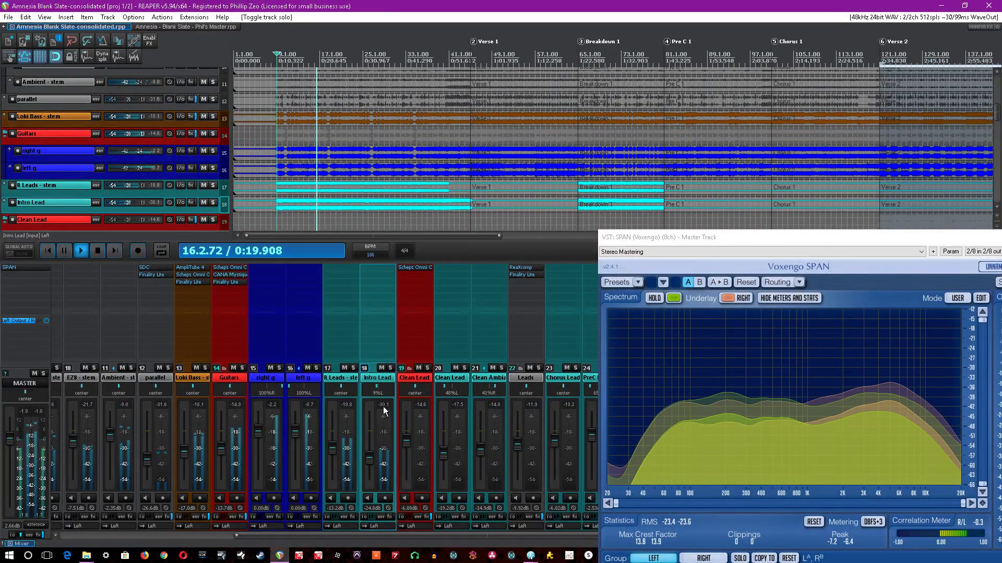
key(equal)
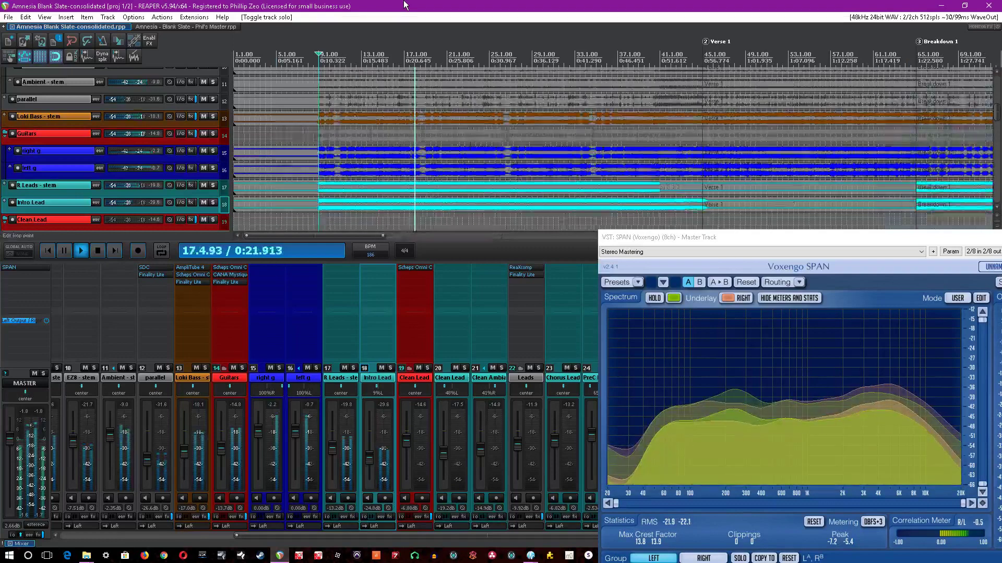
key(space)
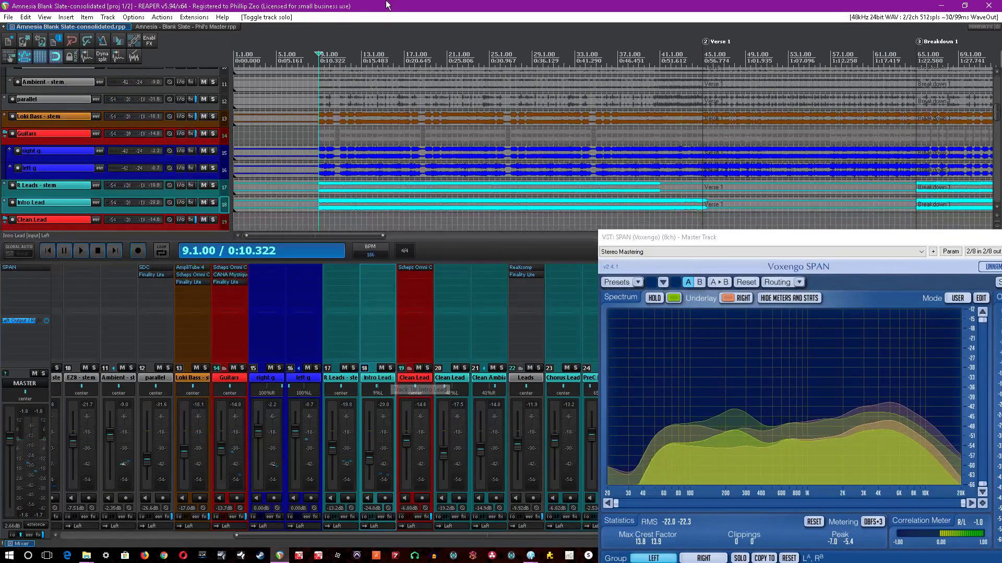
Select and solo the Clean Lead folder track, and save the project.
click(404, 378)
key(minus)
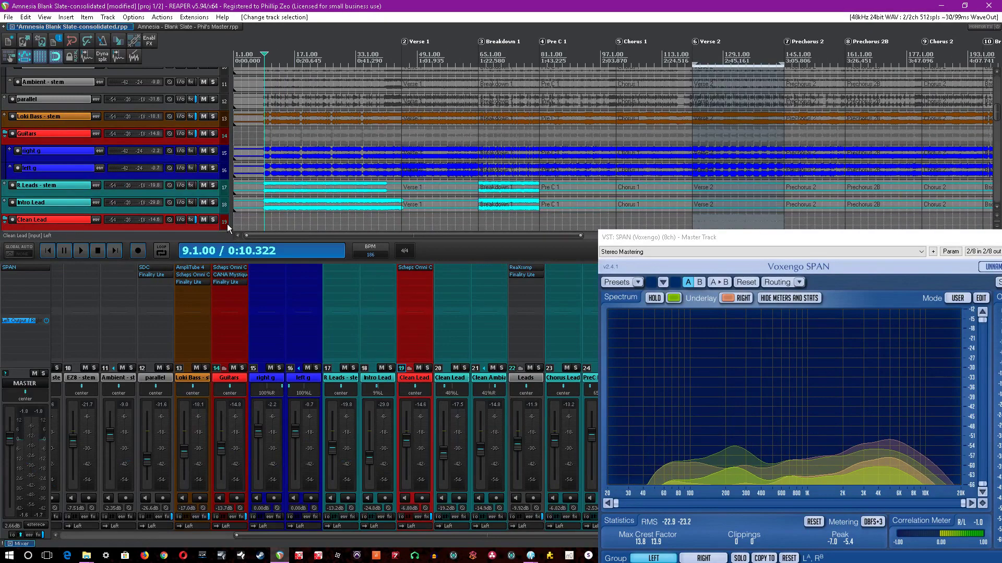
scroll(213, 161, down, 3)
click(213, 168)
key(ctrl+s)
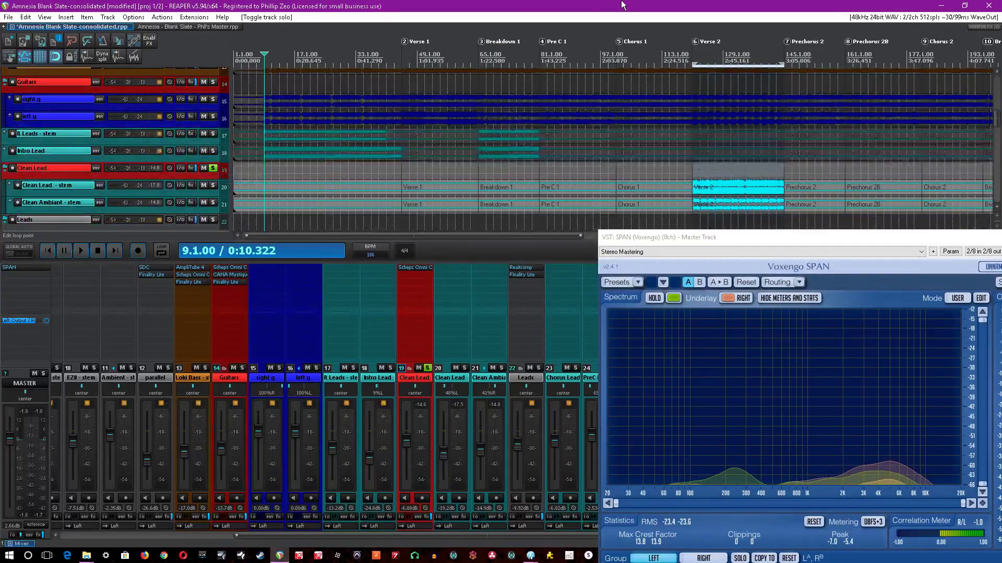
Place the edit cursor at 121.3.00 near the start of Verse 2, unsolo Clean Lead, and play the full mix.
click(684, 172)
scroll(678, 173, up, 4)
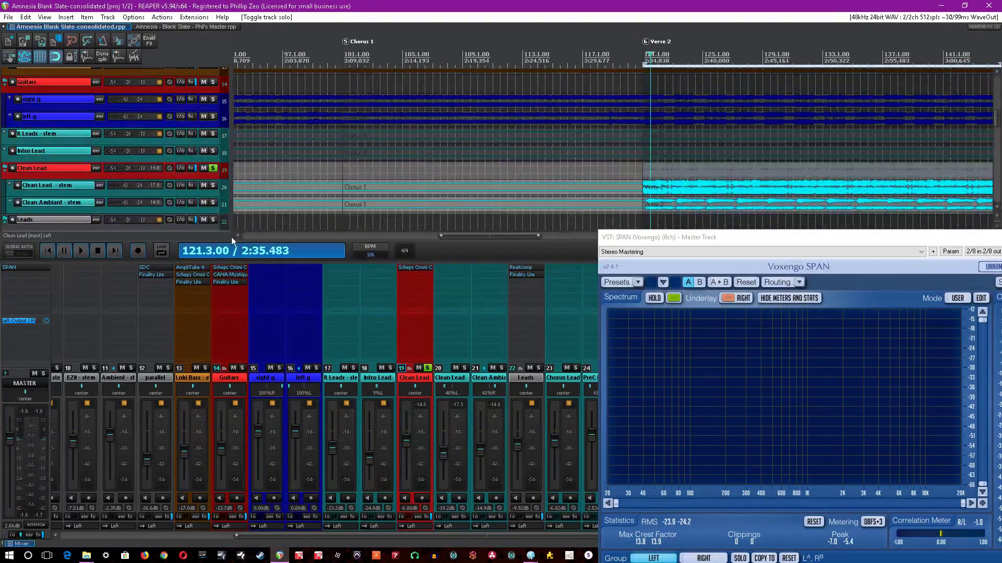
click(213, 168)
key(space)
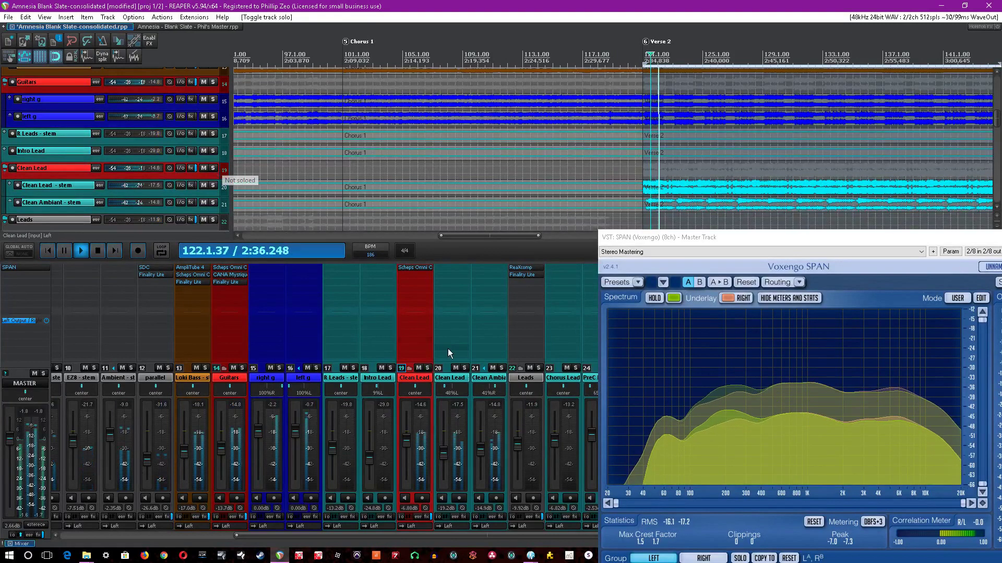
Solo Clean Lead during playback, open its Scheps Omni Channel plugin, and save the project.
click(427, 367)
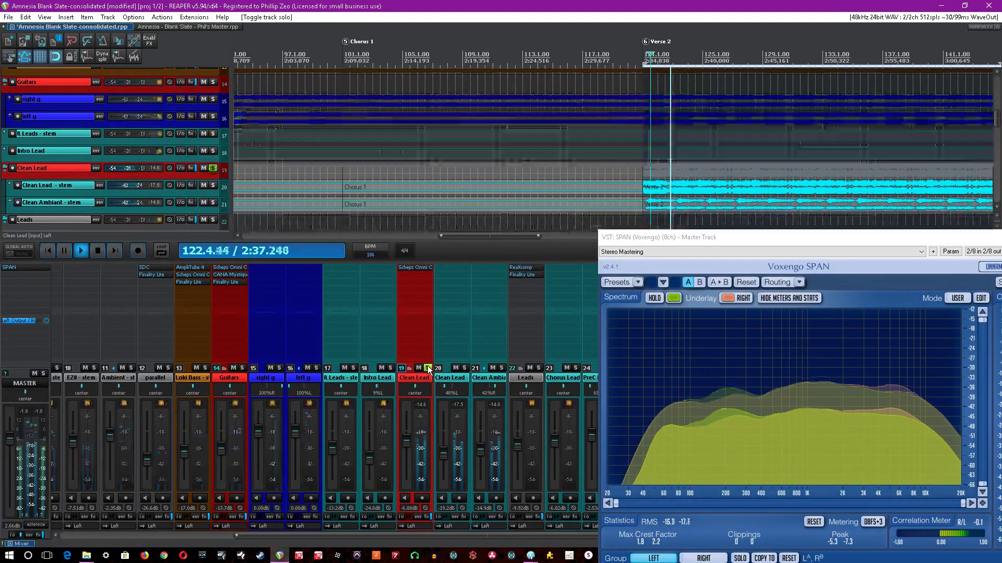
click(421, 268)
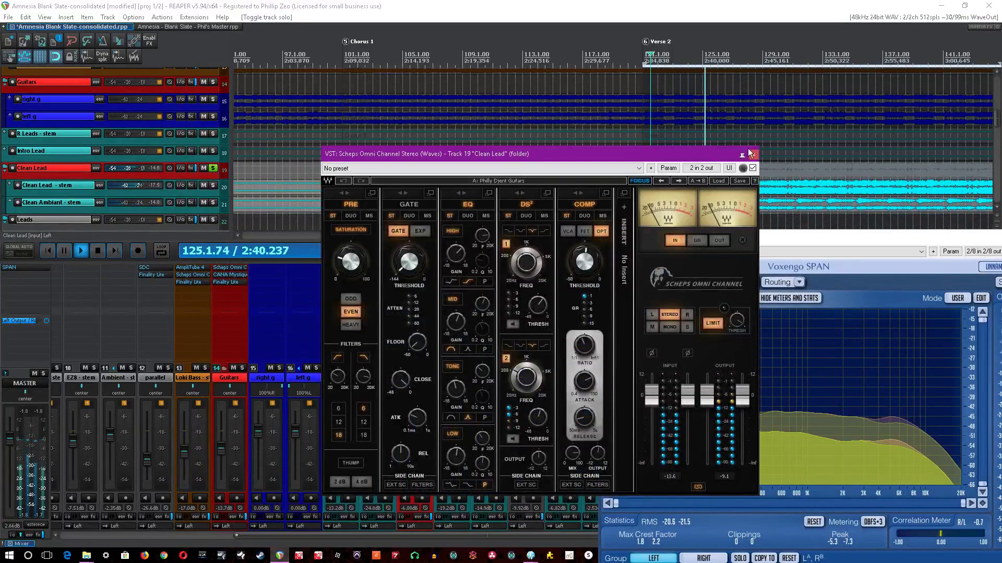
drag(709, 155, 835, 132)
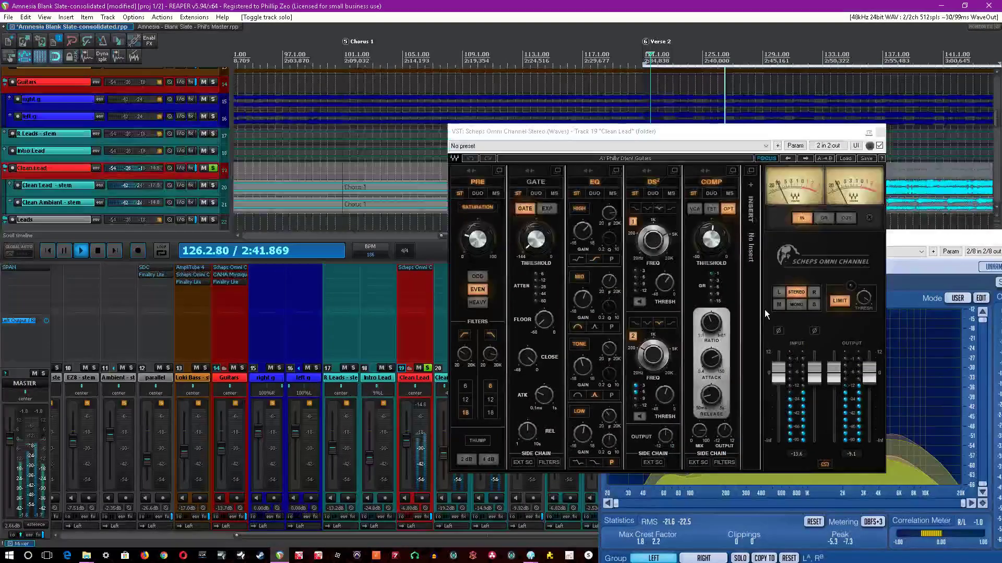
key(ctrl+s)
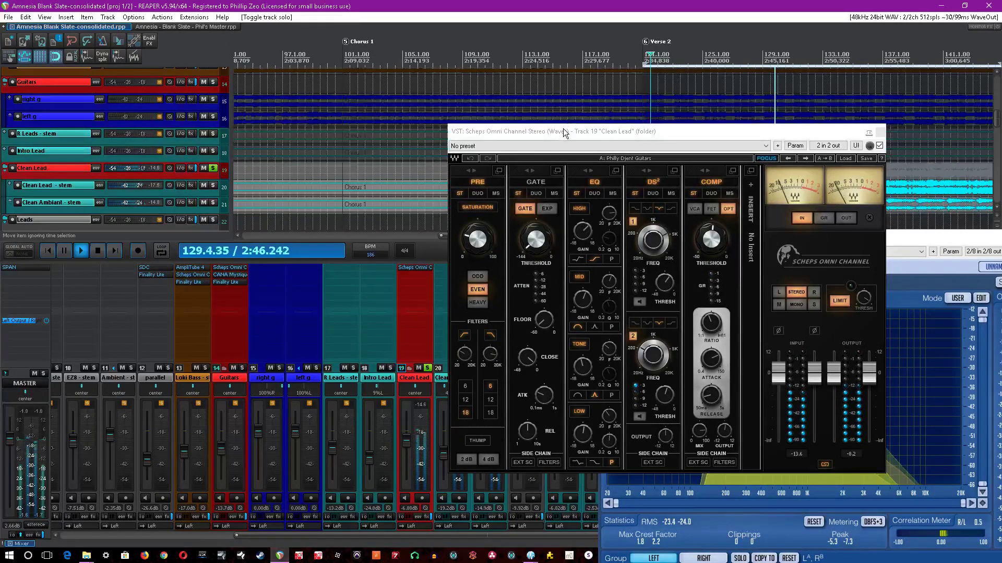
Bypass Scheps Omni Channel on the soloed Clean Lead, check its raw spectrum in SPAN with both windows in view, and save.
drag(562, 132, 576, 211)
shift+click(421, 266)
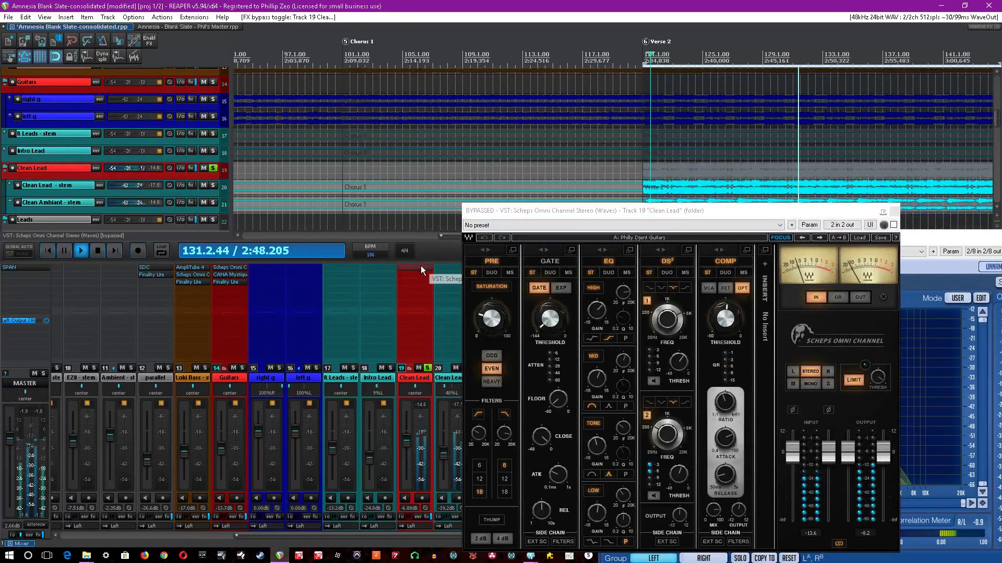
drag(520, 210, 102, 142)
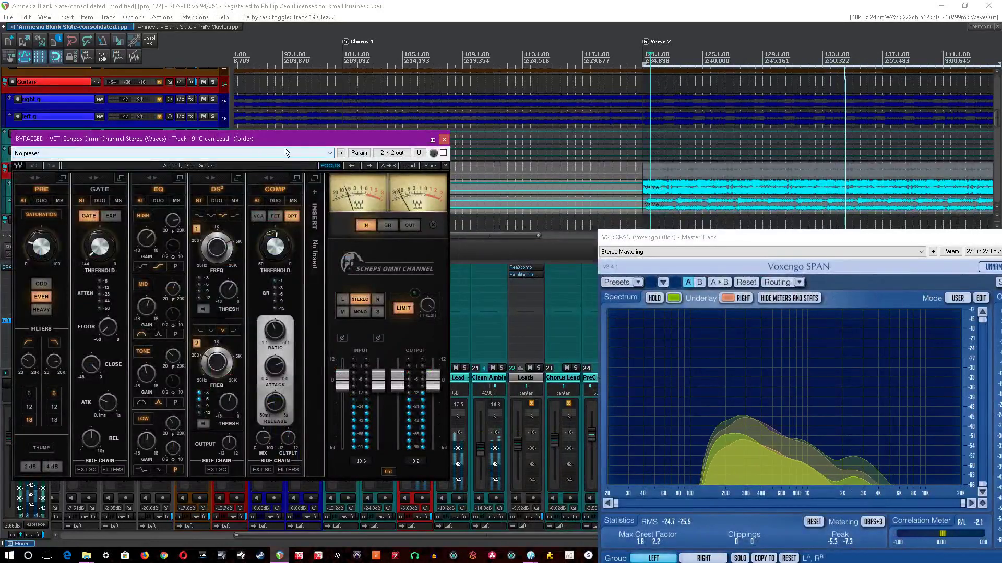
drag(295, 143, 314, 146)
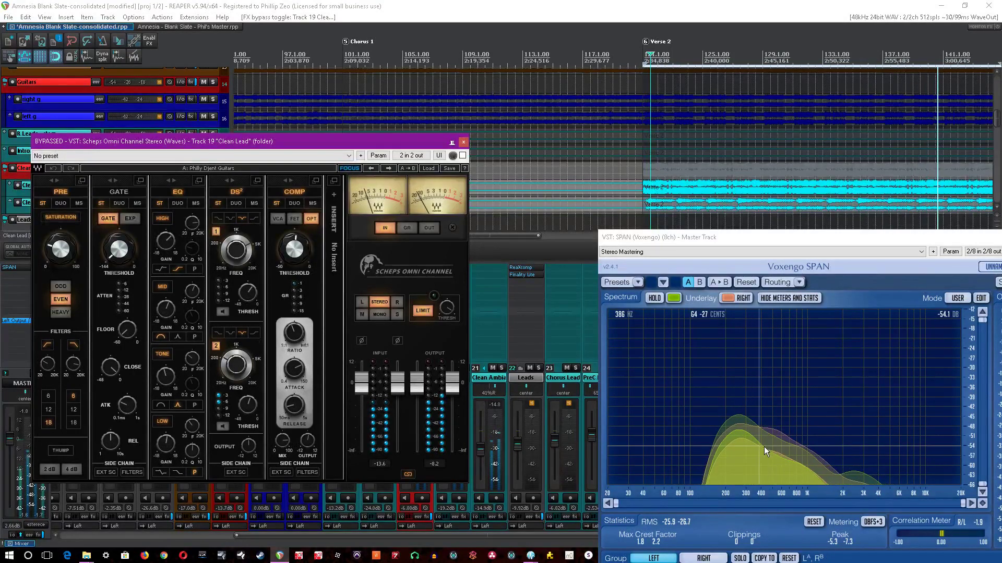
click(652, 206)
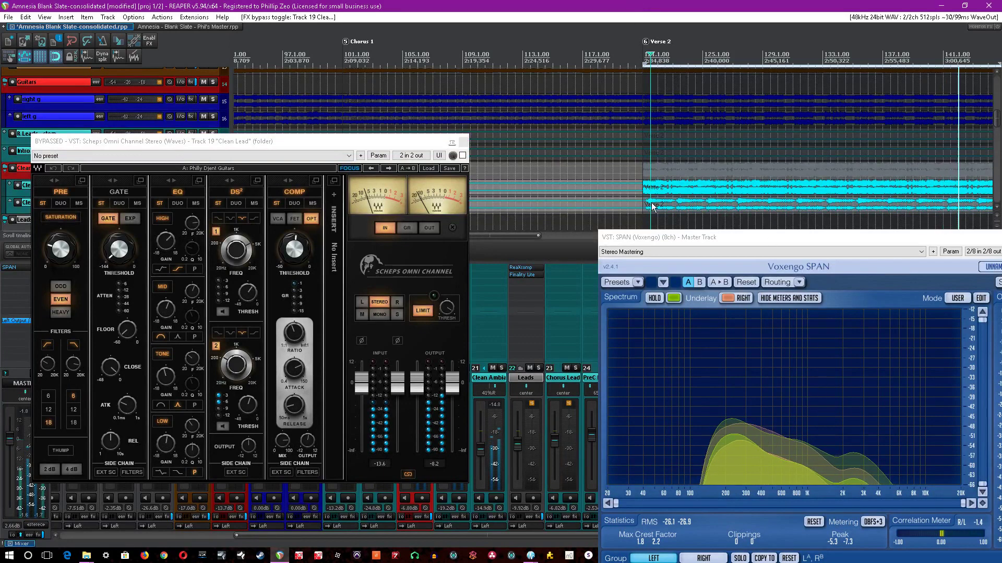
key(ctrl+s)
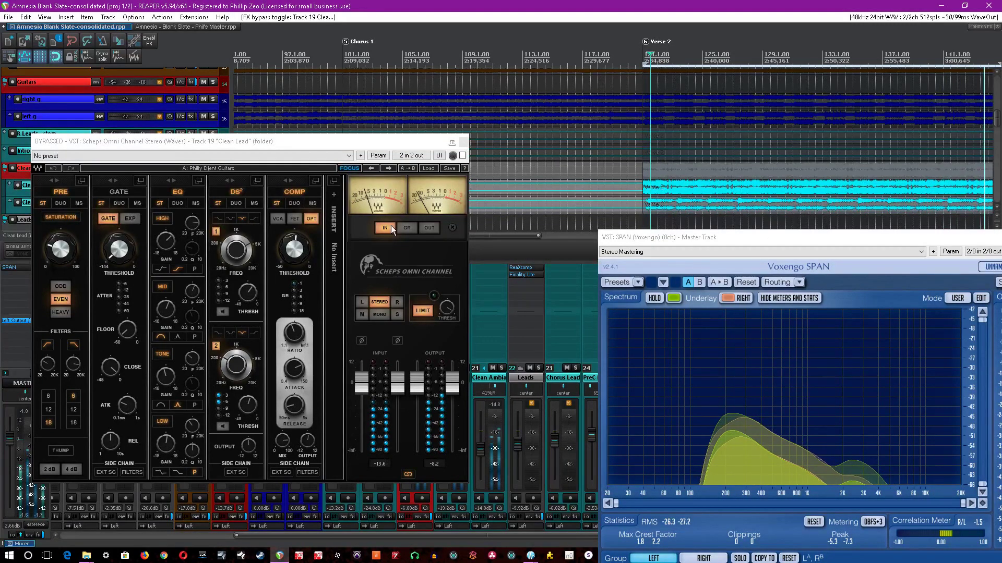
Compare Clean Lead with Scheps Omni Channel on and bypassed in the full Verse 2 mix, and solo the track again.
drag(438, 147, 540, 247)
click(420, 5)
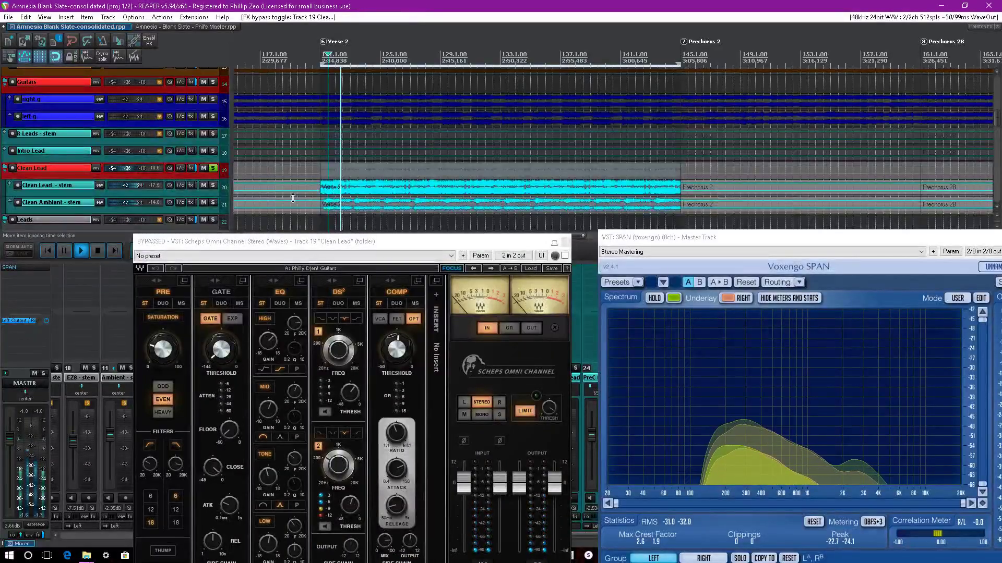
click(214, 168)
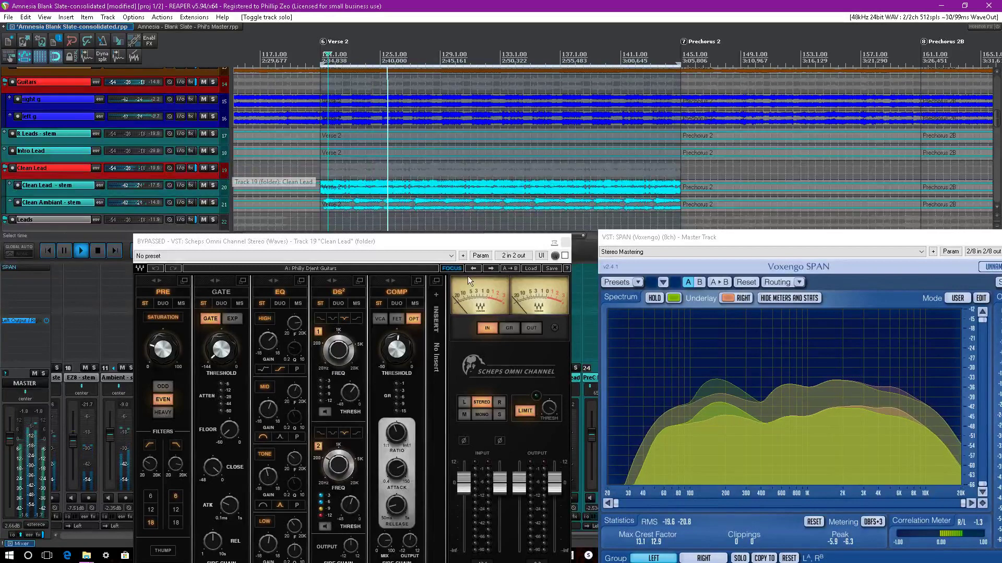
click(564, 256)
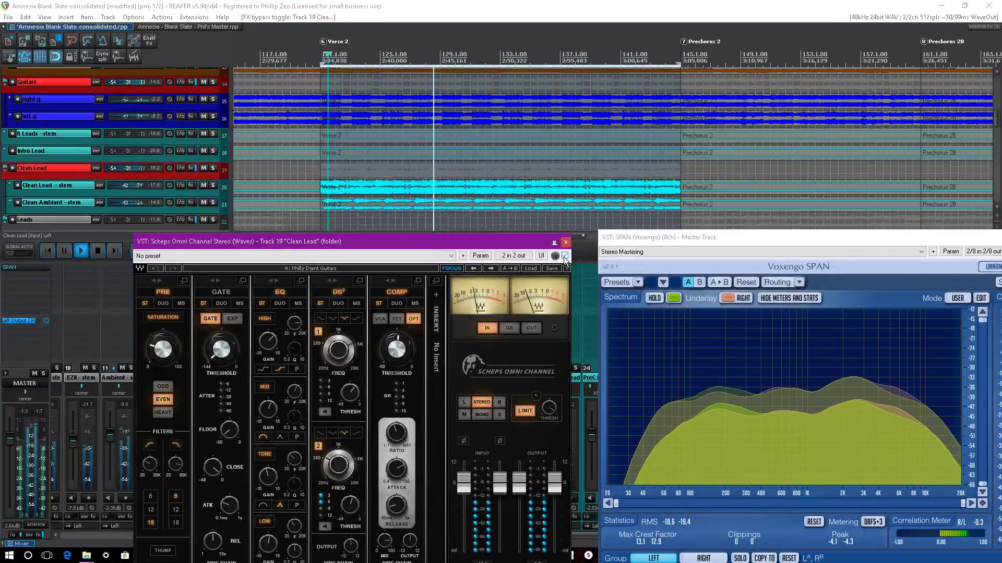
click(564, 256)
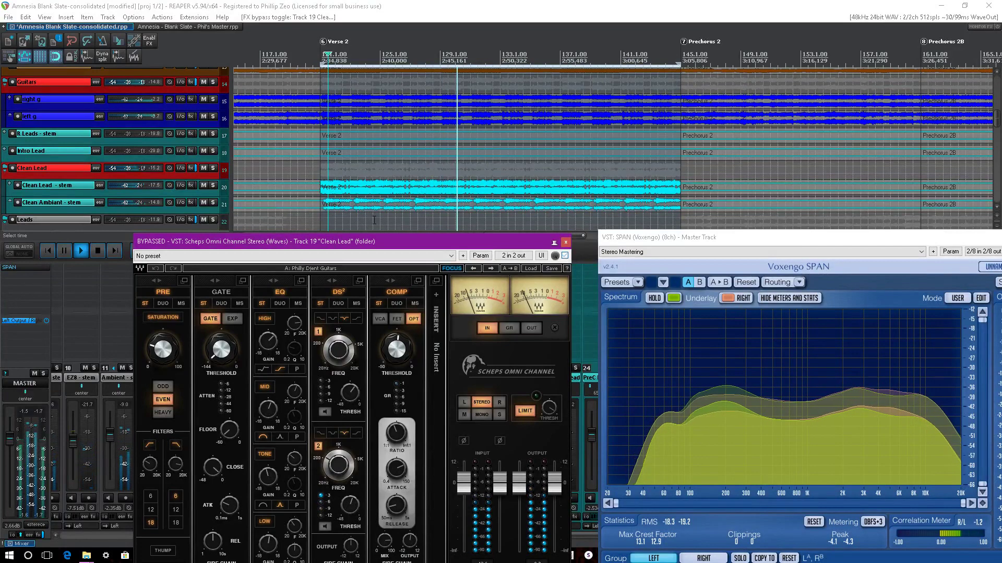
click(213, 167)
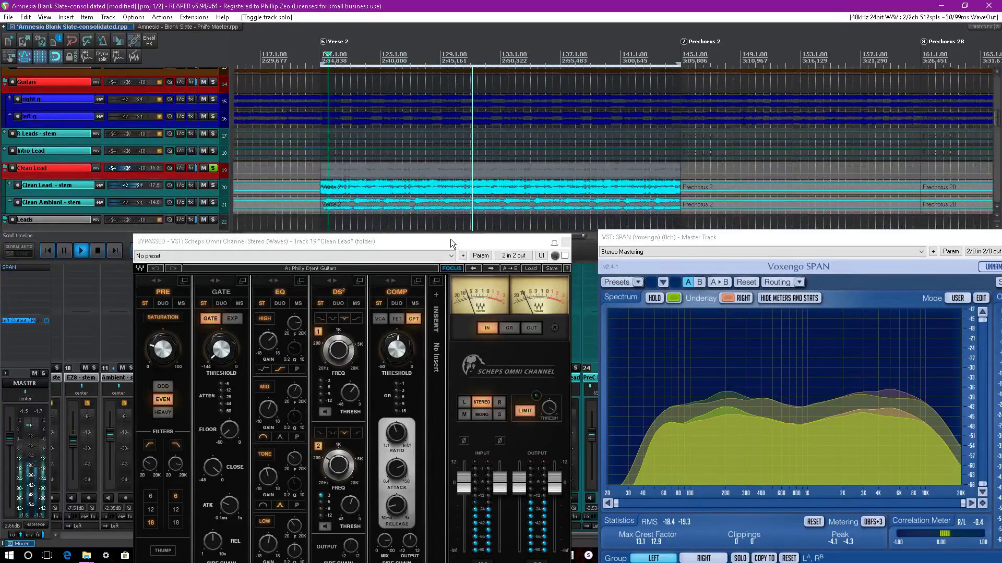
Re-enable Scheps Omni Channel on the soloed Clean Lead track and stop playback.
drag(451, 243, 410, 183)
click(523, 195)
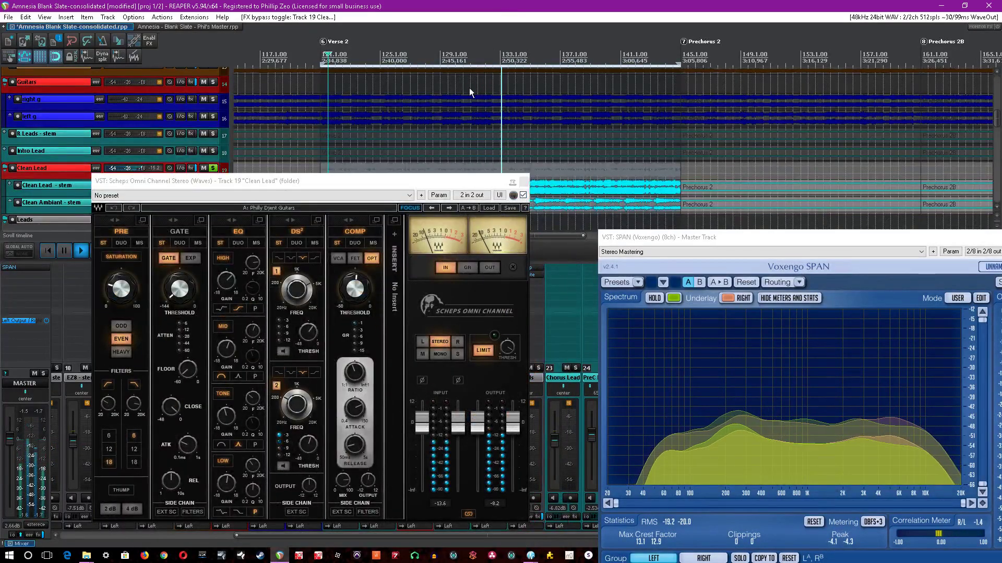
key(space)
Slightly adjust the high-pass filter frequency in Clean Lead's Scheps Omni Channel and save the project.
drag(108, 404, 106, 405)
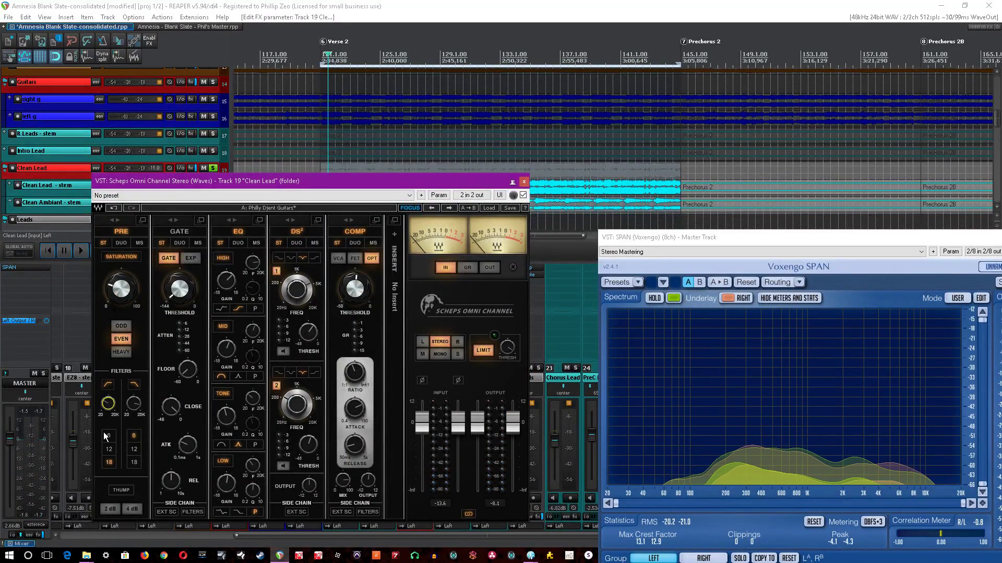
click(308, 5)
key(ctrl+s)
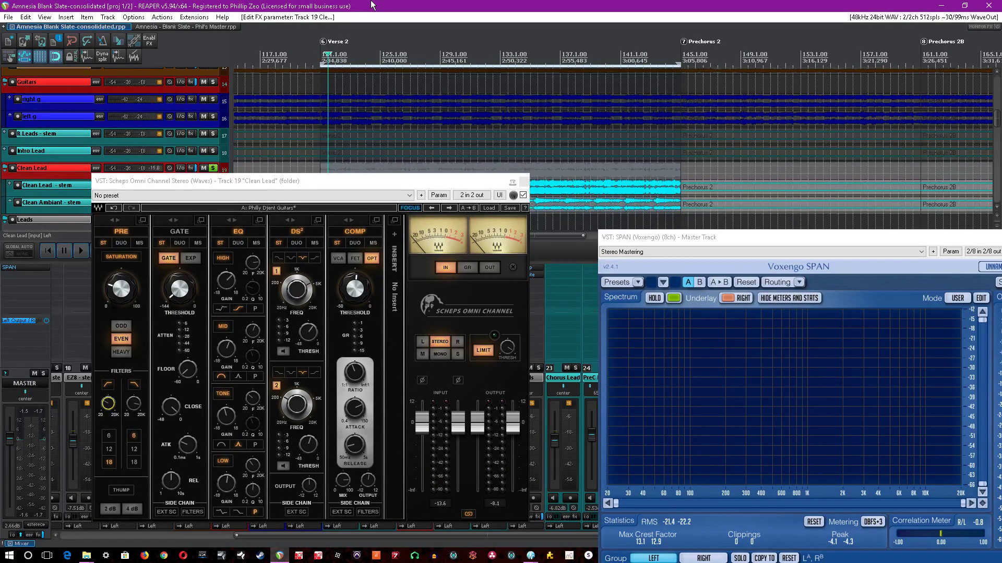
Play the soloed Clean Lead and check the high-pass filter and saturation settings in Scheps Omni Channel.
key(space)
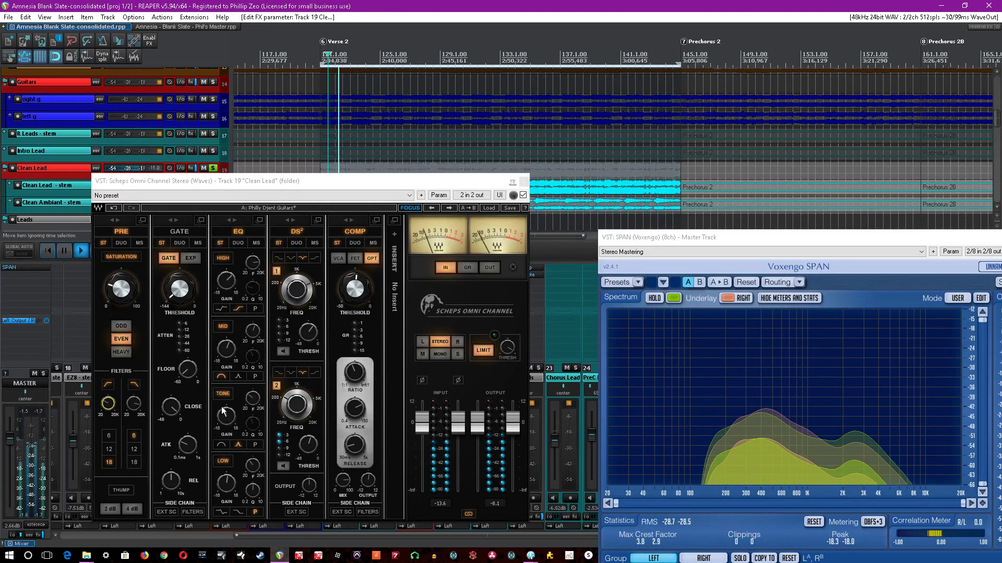
click(107, 385)
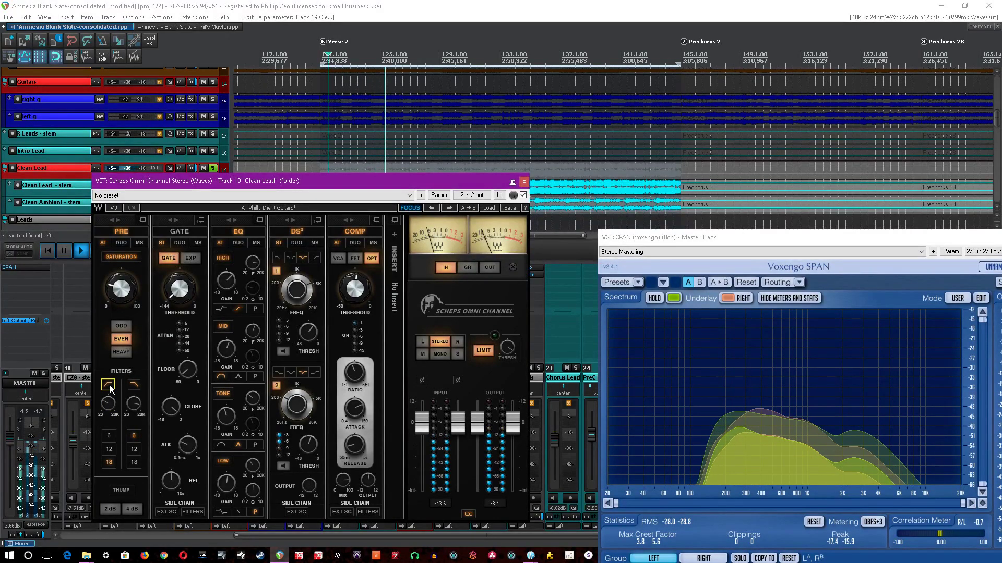
click(350, 5)
click(121, 290)
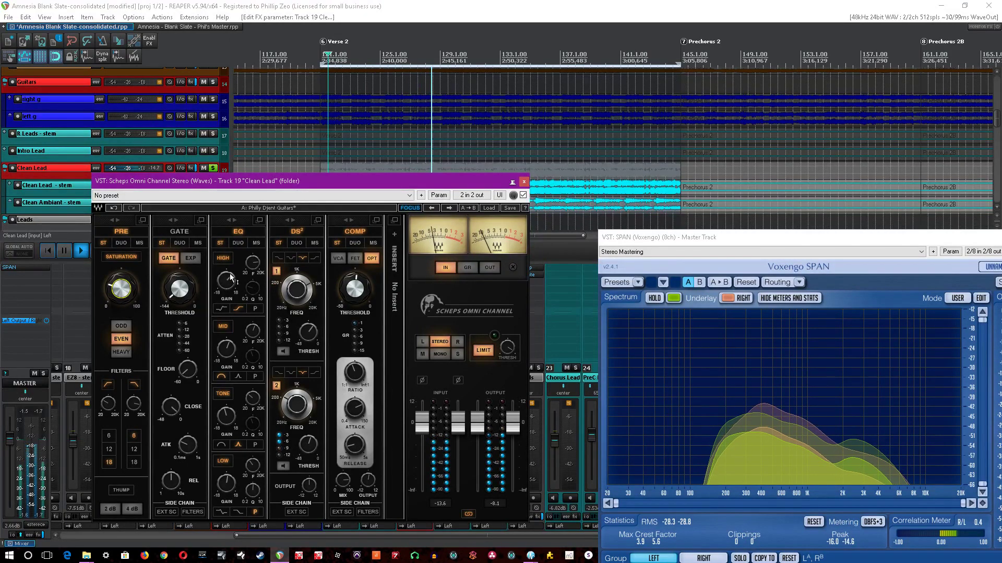
Check the frequency and gain settings of Clean Lead's High, Mid, Tone and Low EQ bands, and stop playback.
click(255, 264)
click(233, 281)
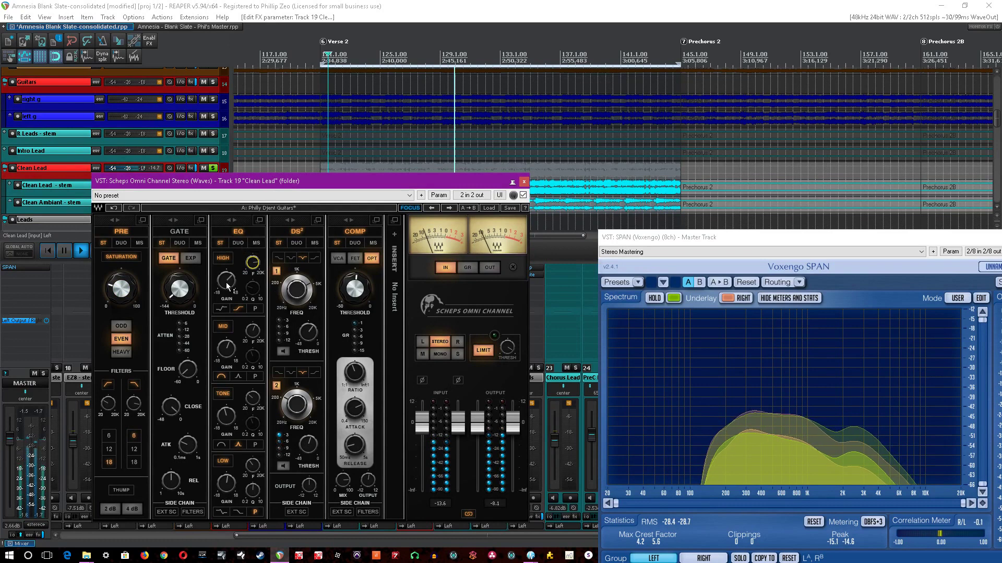
click(255, 331)
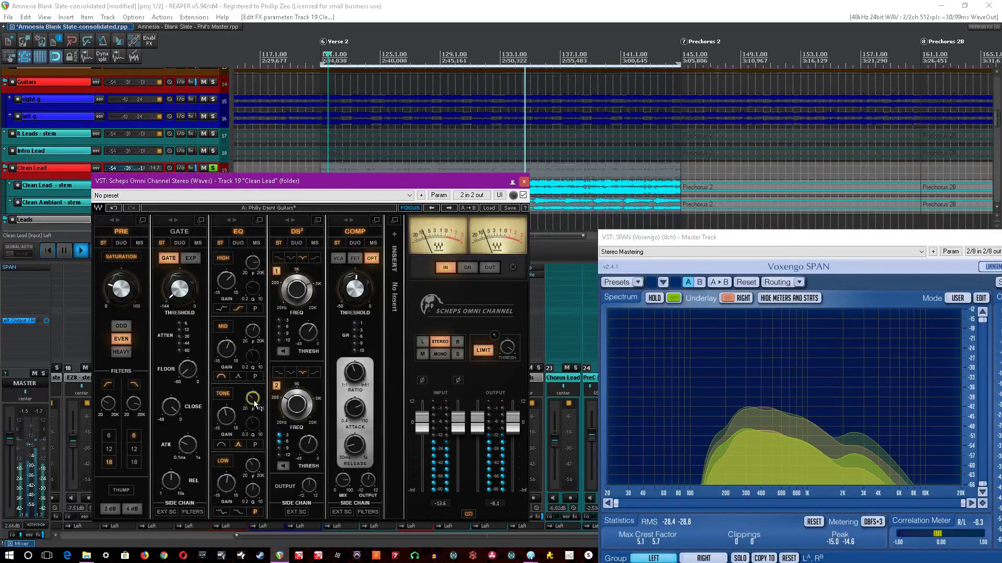
click(227, 416)
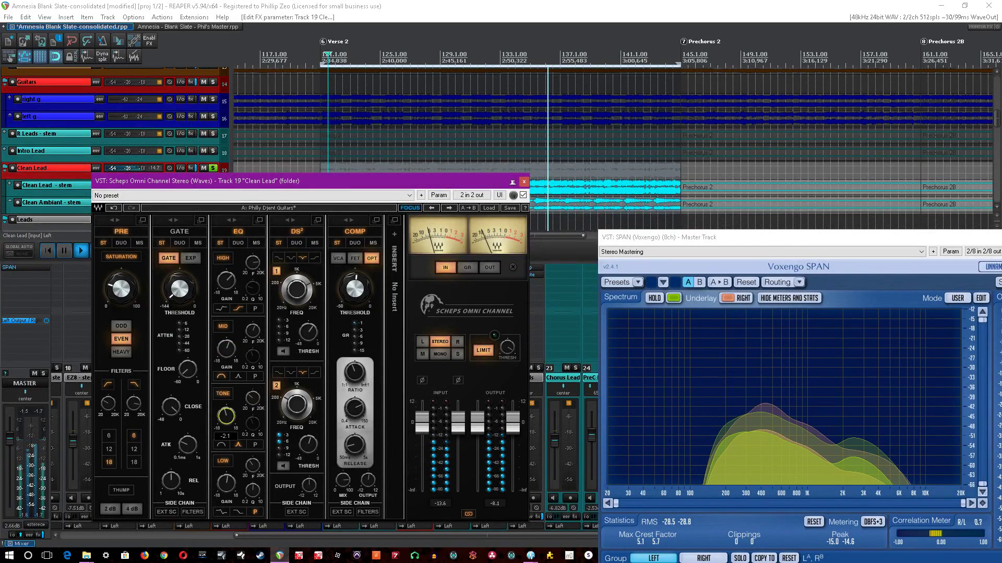
click(253, 469)
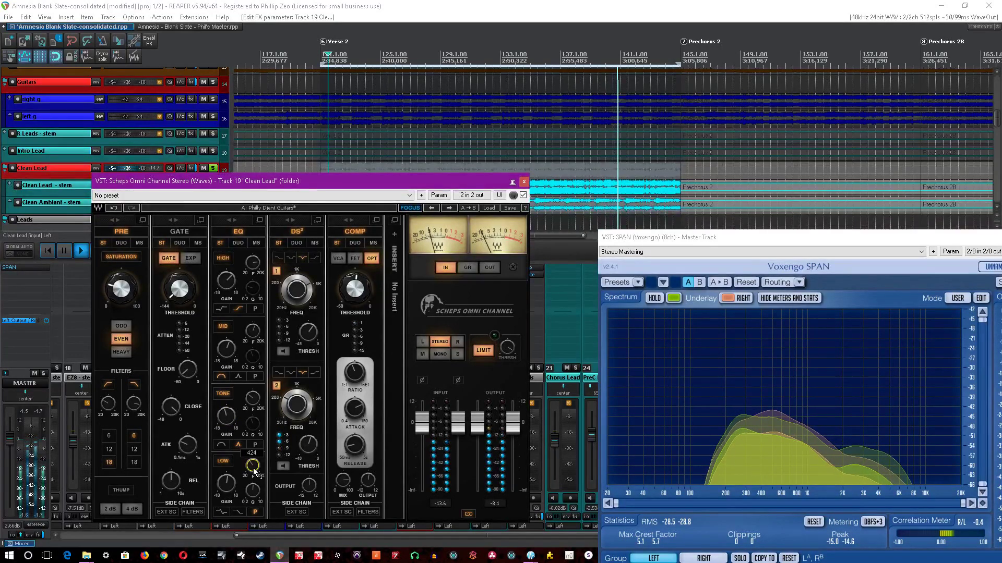
click(227, 483)
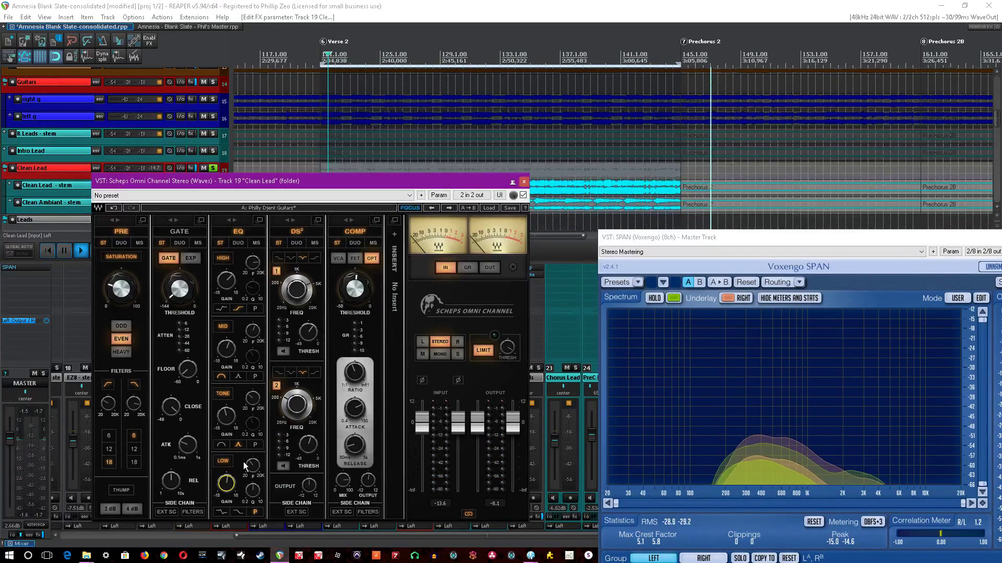
click(346, 11)
key(space)
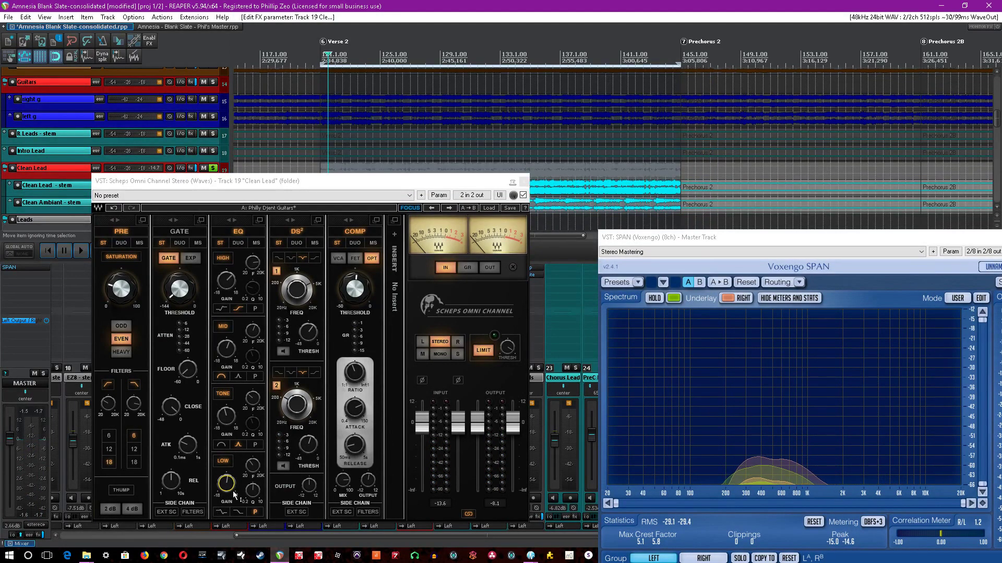
Recheck the Low EQ band's frequency, restart playback from Verse 2 and save the project.
click(255, 468)
key(space)
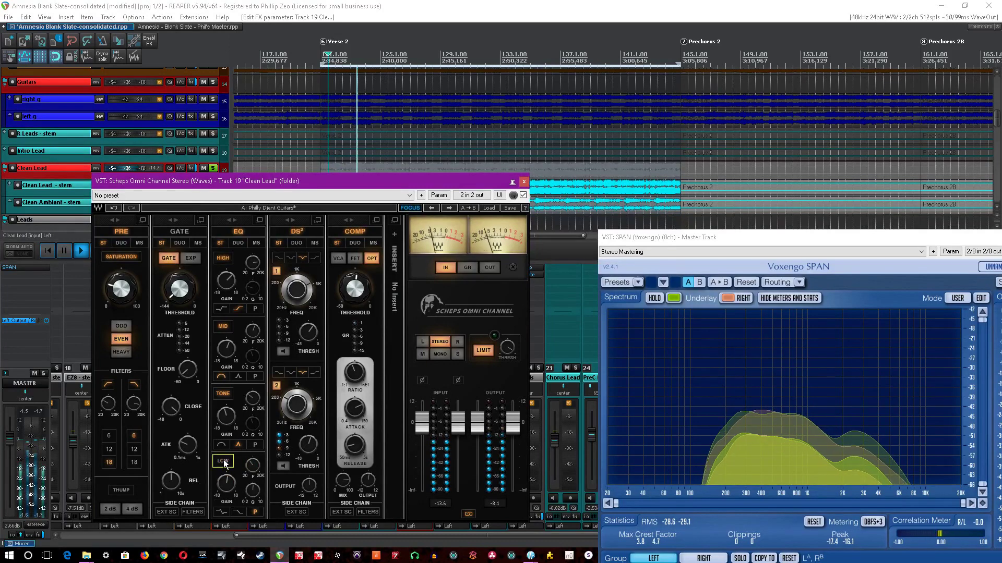
click(312, 5)
key(ctrl+s)
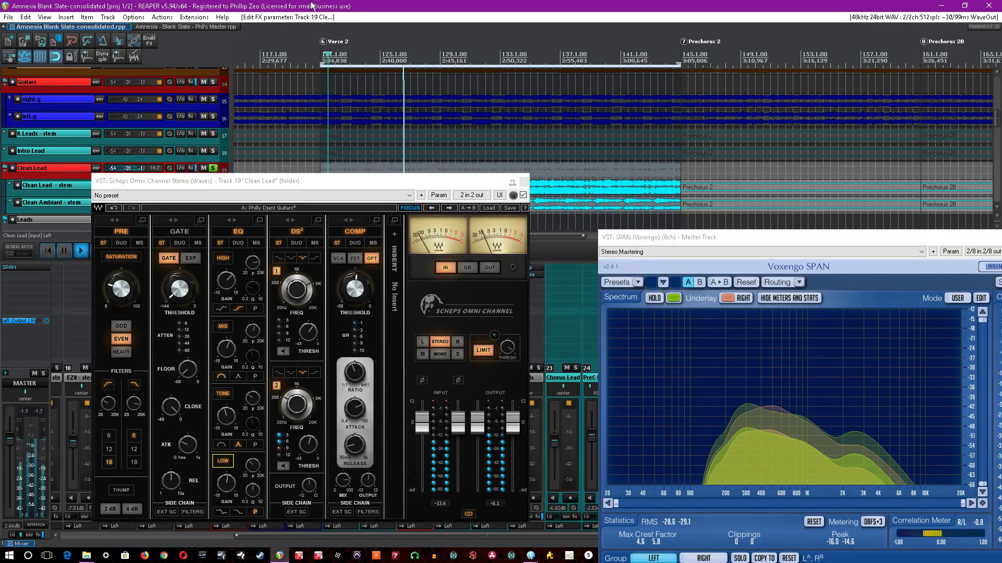
Audition the second DS2 band at 230 Hz in isolation with a raised listening level, save, and leave its listen mode.
click(296, 404)
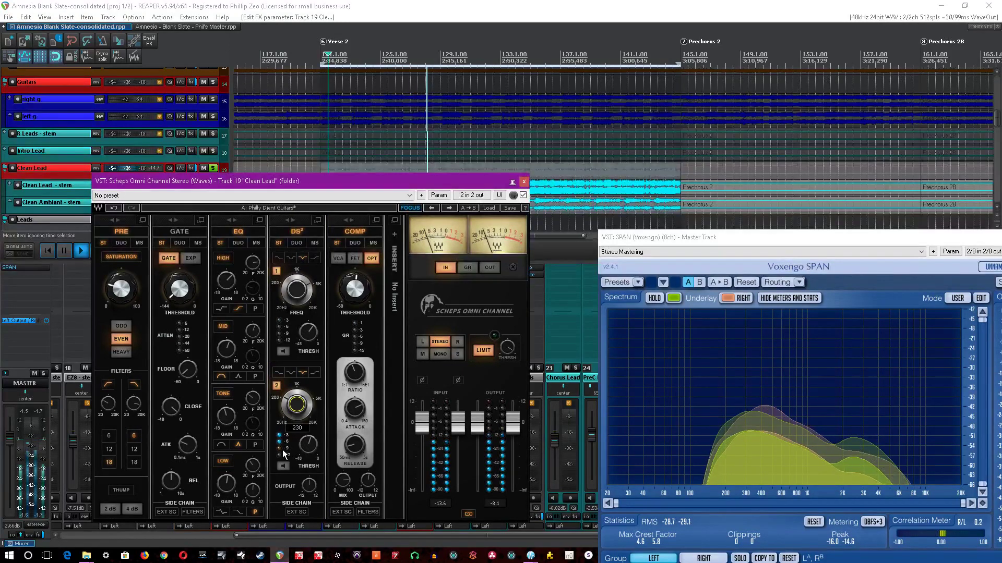
click(282, 465)
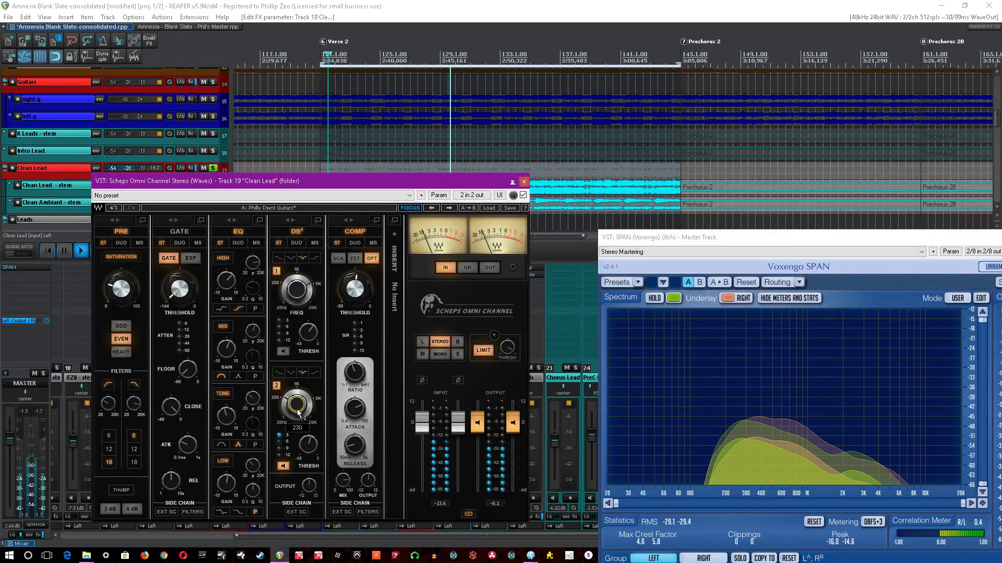
drag(485, 431, 485, 409)
click(395, 4)
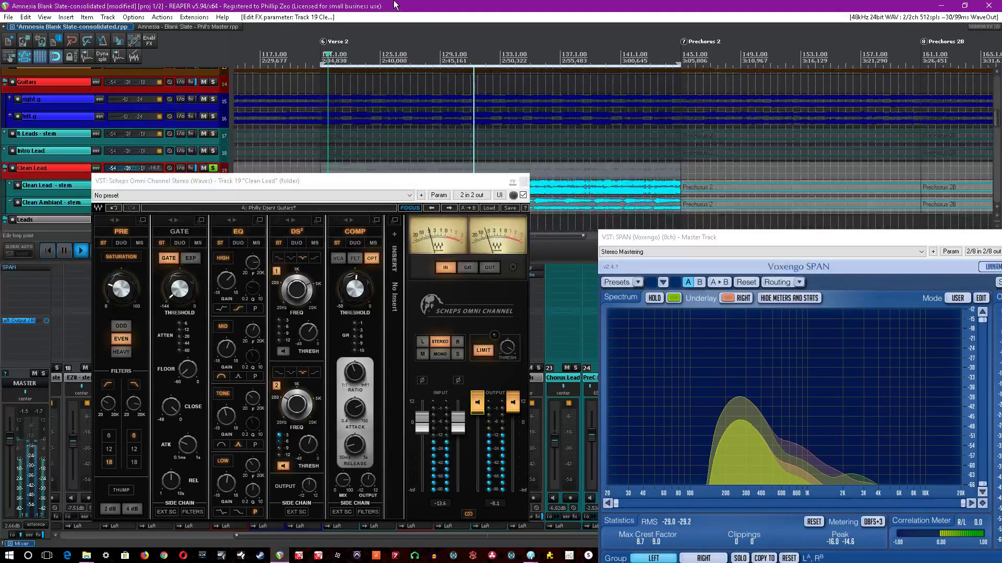
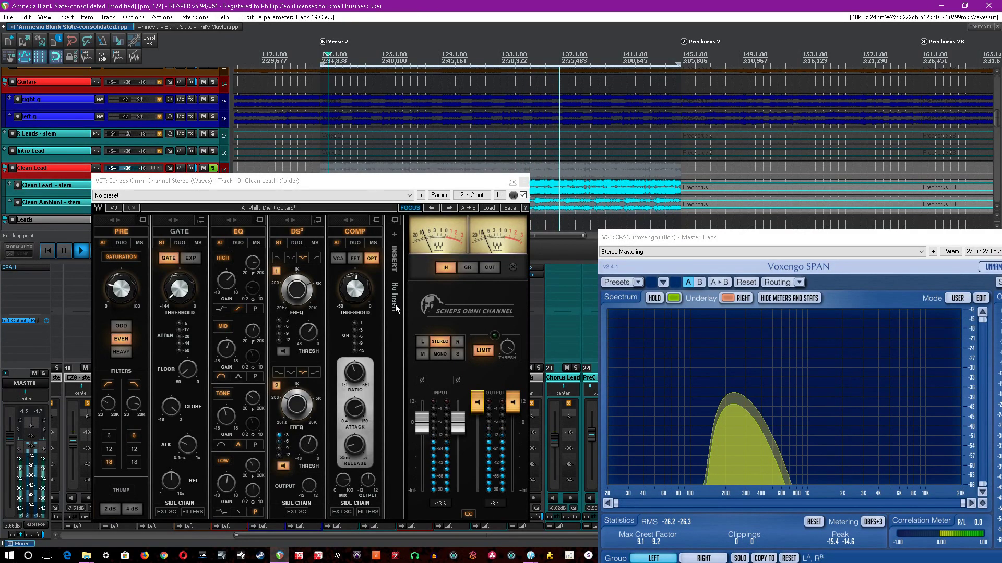
key(ctrl+s)
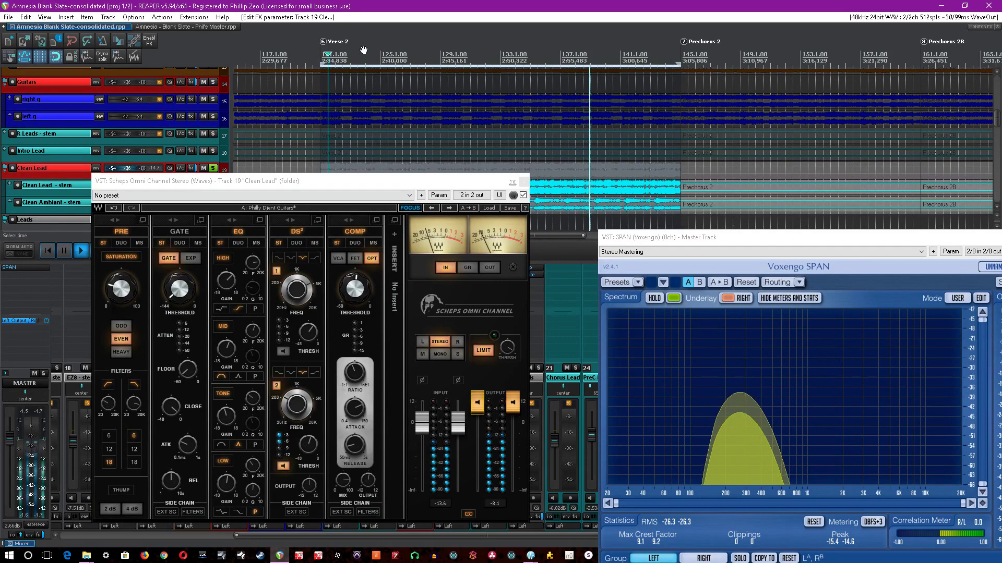
scroll(325, 4, up, 2)
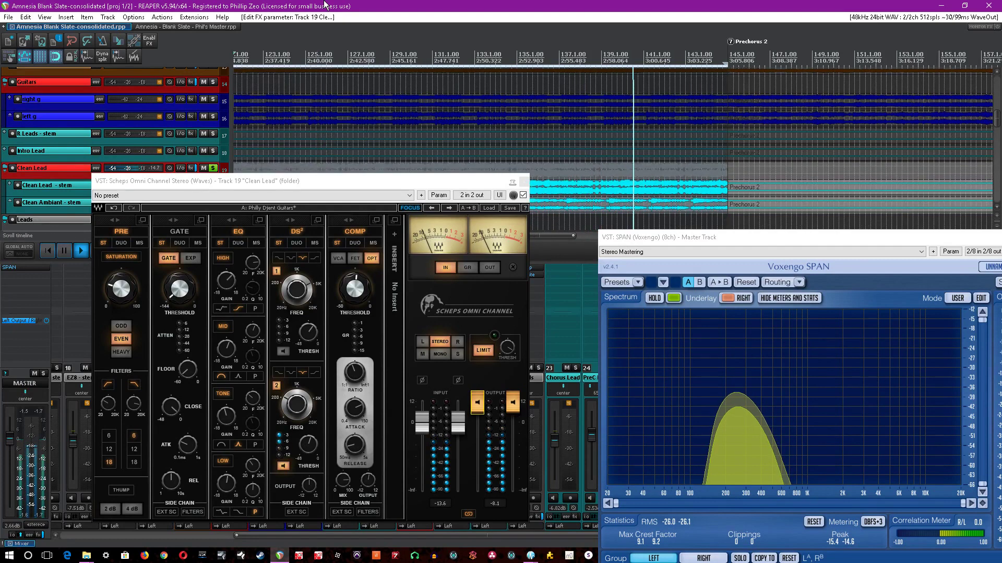
click(283, 466)
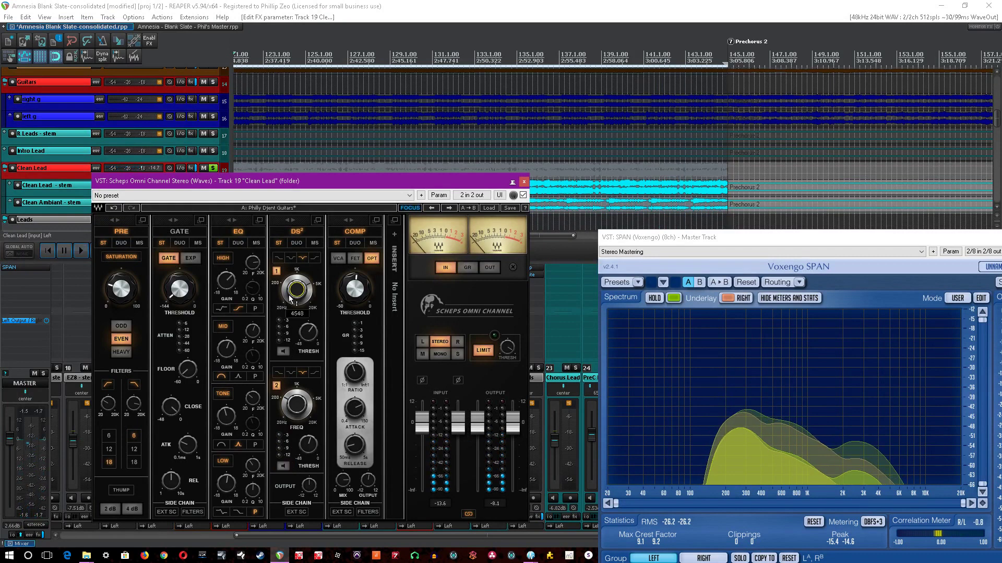
Audition the first DS2 band at 4548 Hz in isolation, playing from the start of Verse 2.
click(283, 350)
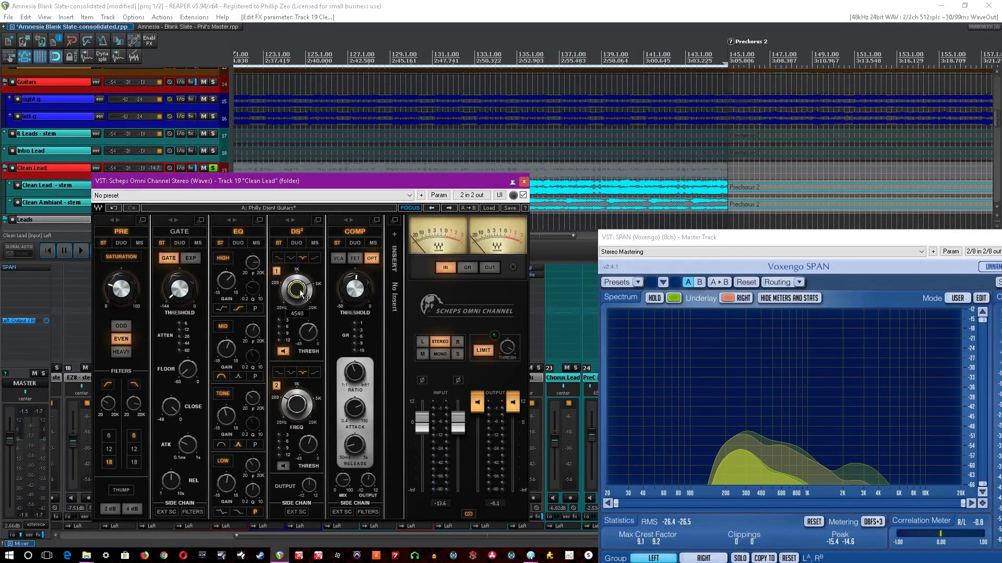
key(space)
click(381, 5)
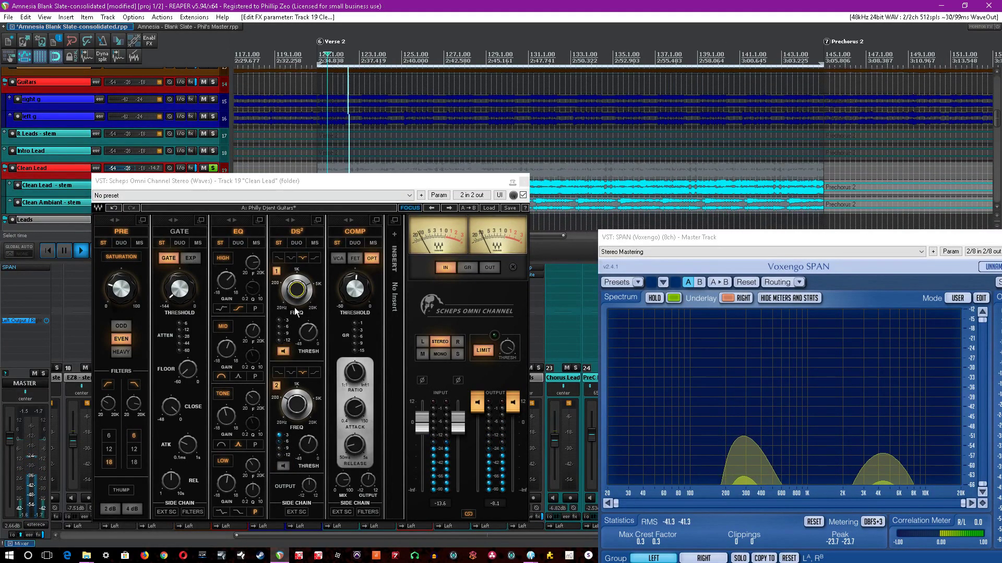
Set the first DS2 band's threshold to -21.6, leave its listen mode, and save the project.
click(307, 345)
drag(308, 334, 308, 336)
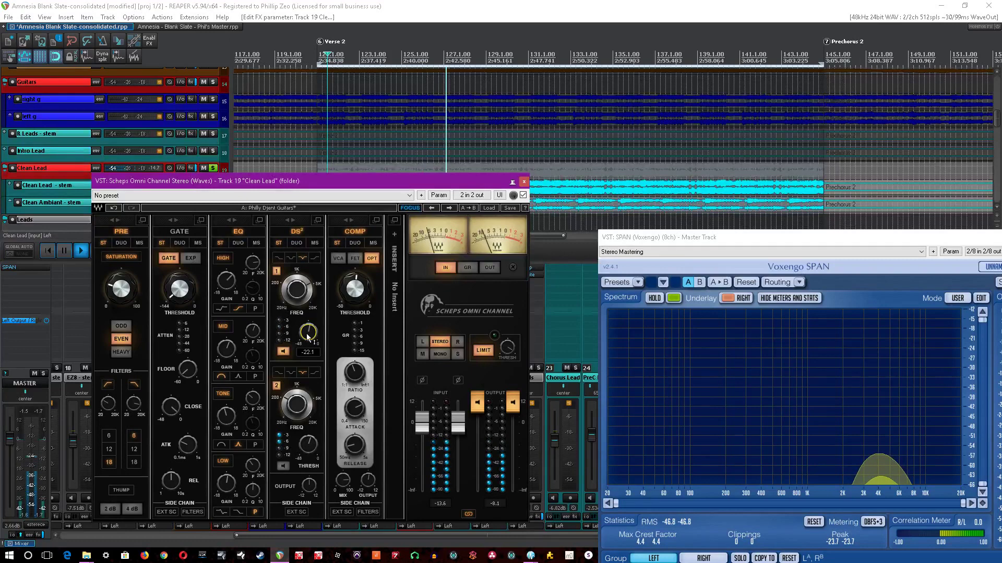
click(549, 157)
drag(315, 334, 315, 339)
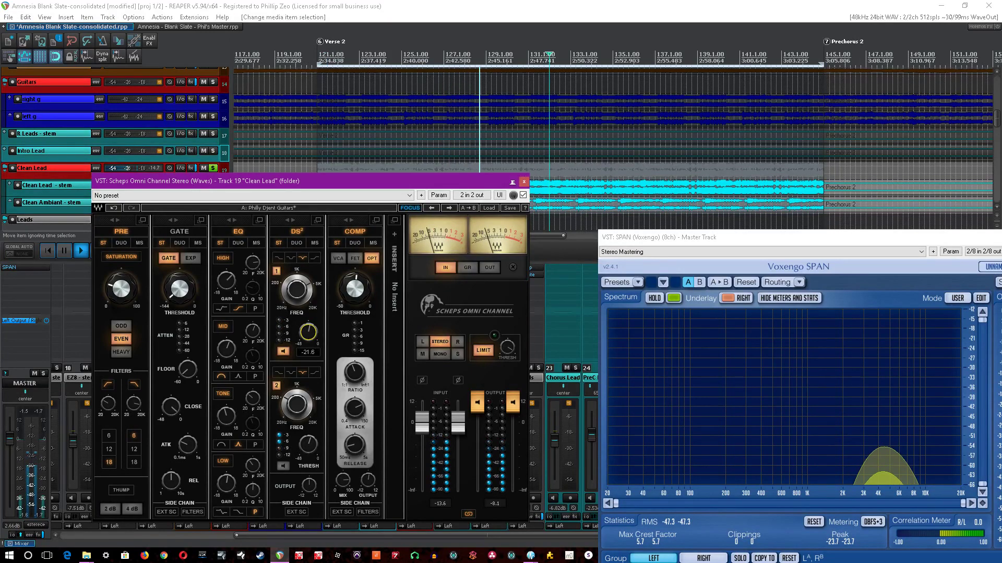
click(461, 18)
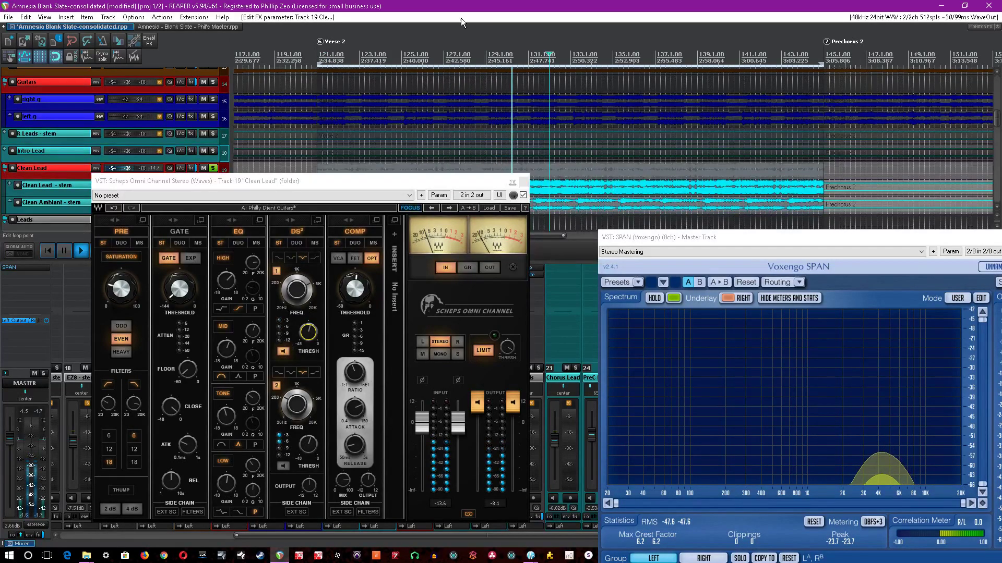
click(284, 351)
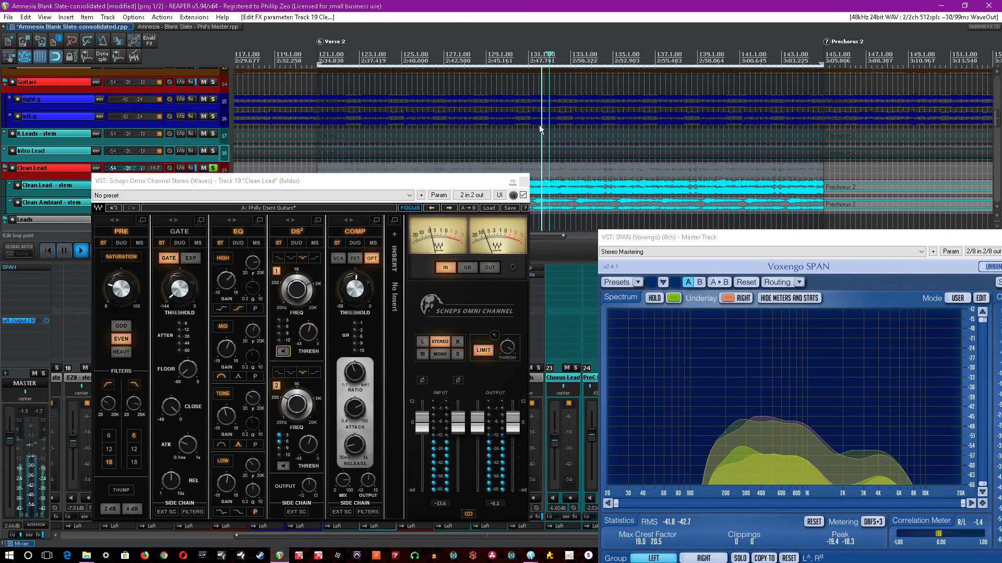
key(ctrl+s)
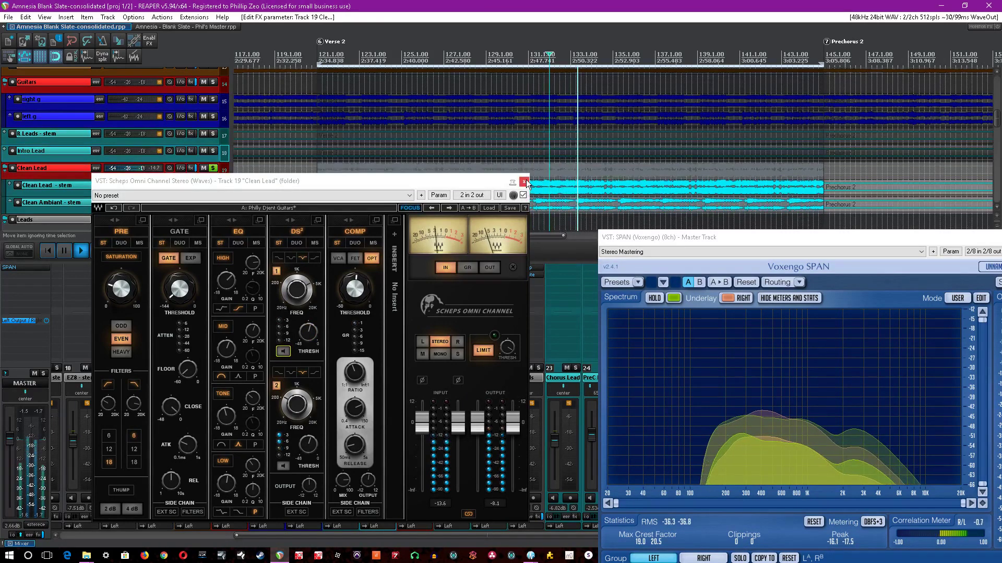
Check the compressor's threshold and mix on Clean Lead, close Scheps Omni Channel, and save the project.
click(355, 289)
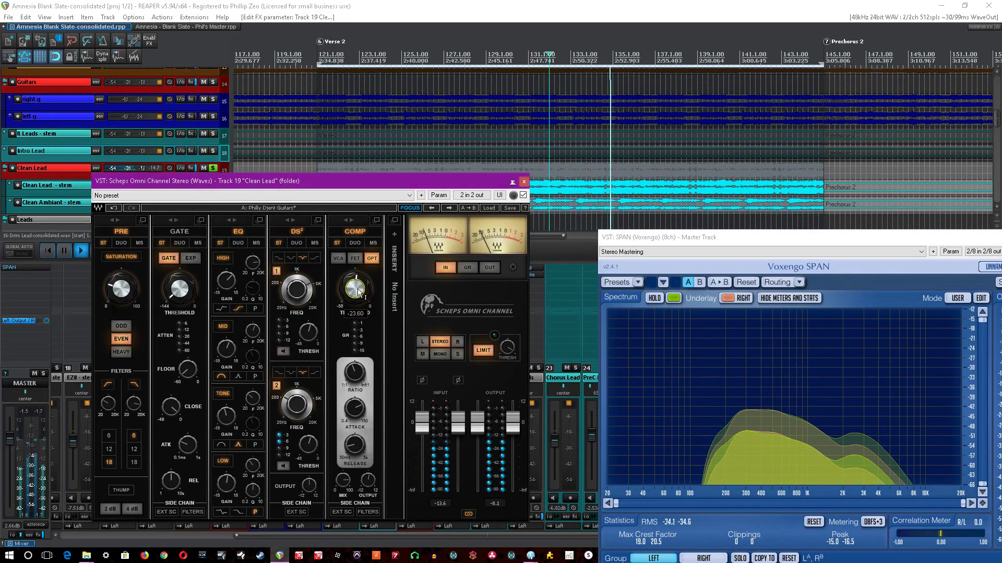
click(402, 4)
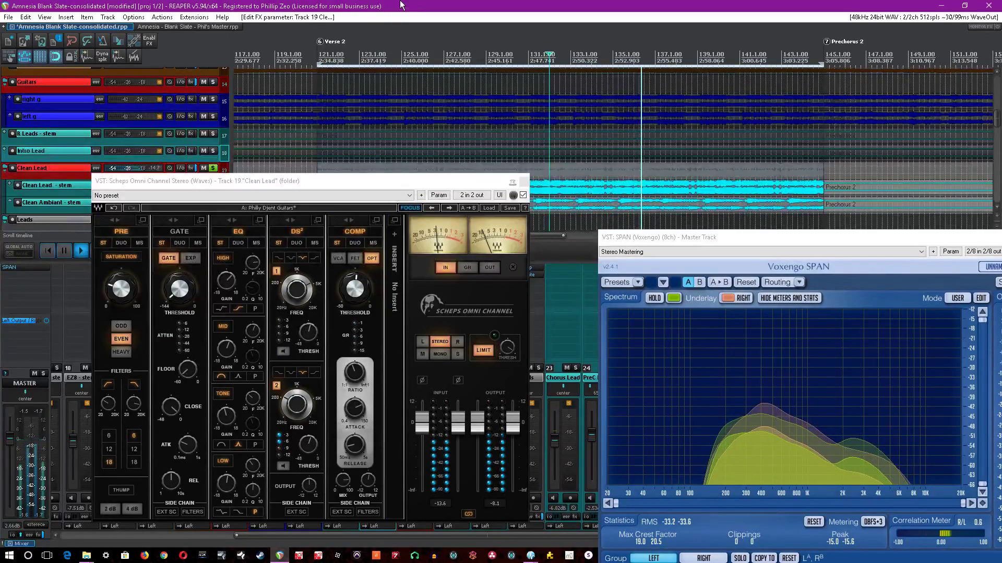
click(343, 480)
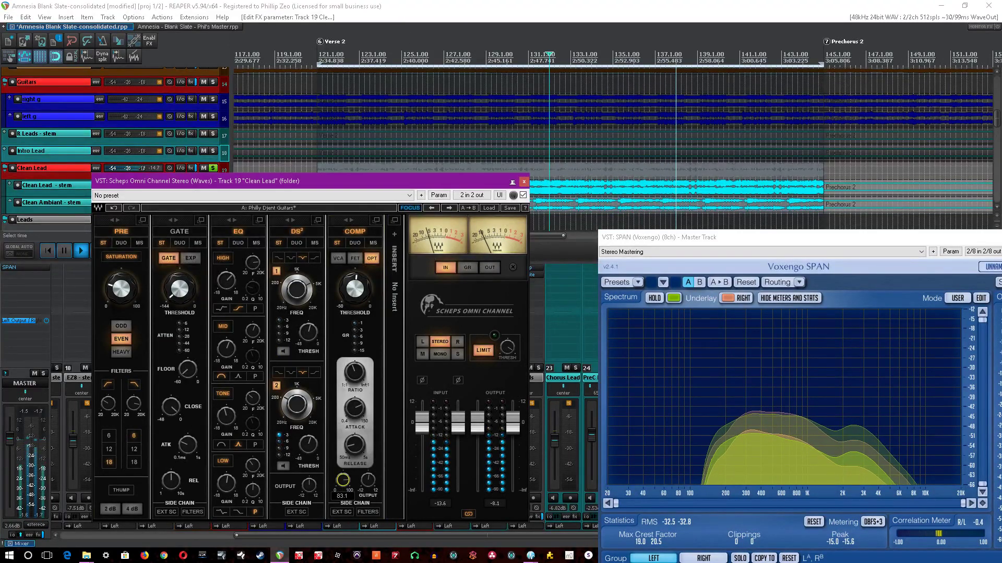
click(482, 24)
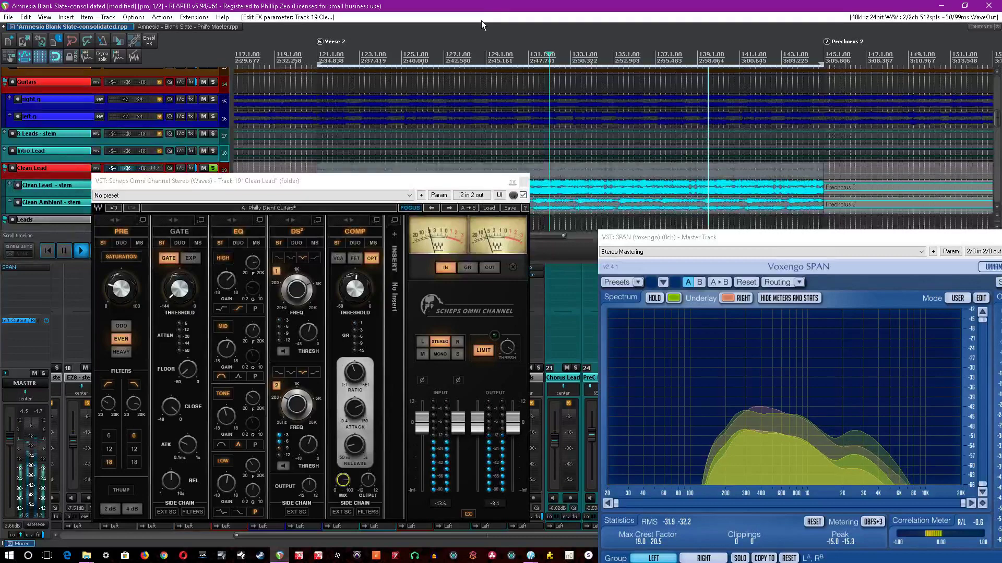
click(524, 181)
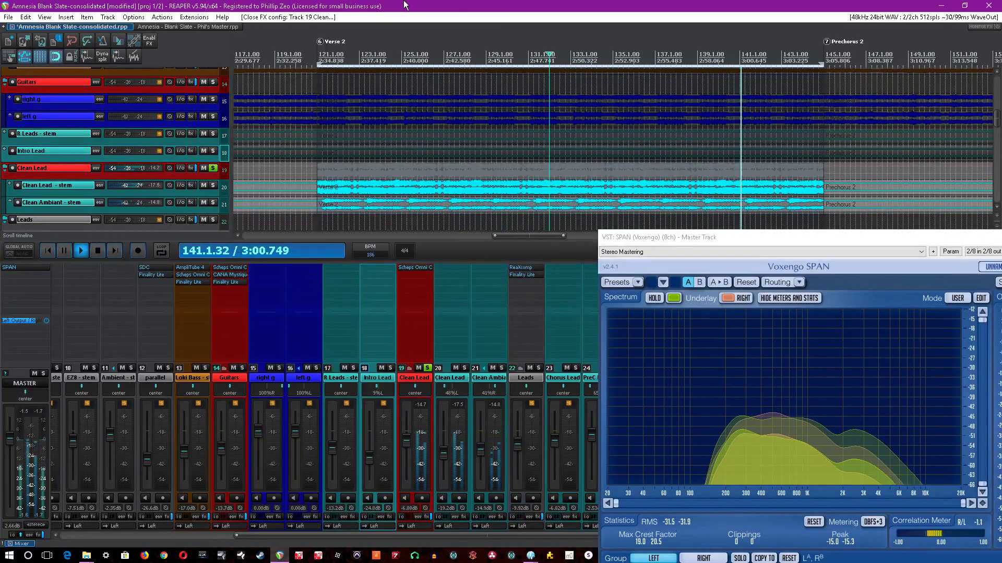
key(ctrl+s)
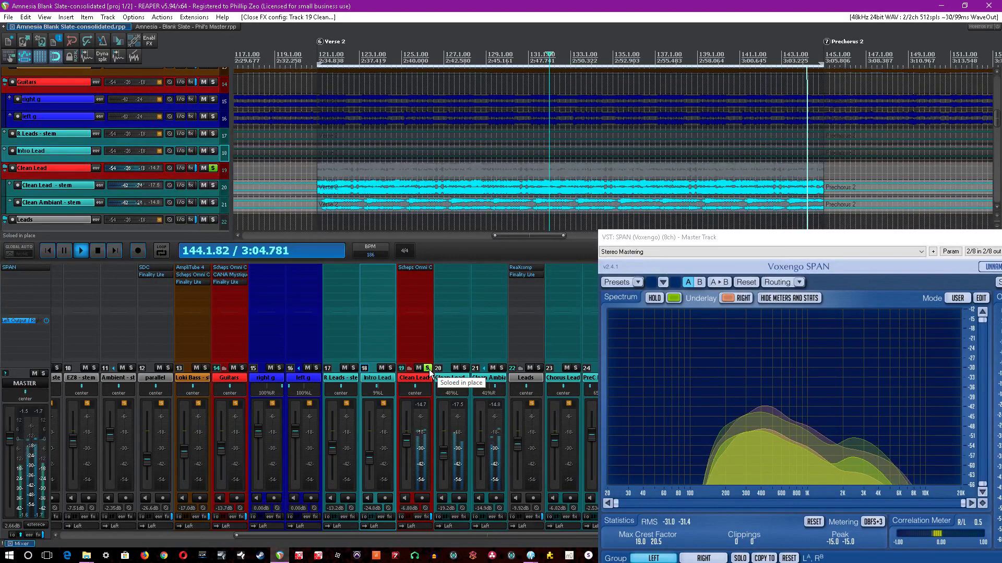
Unsolo Clean Lead, replay Verse 2 with the full mix, and save the project.
click(427, 368)
key(space)
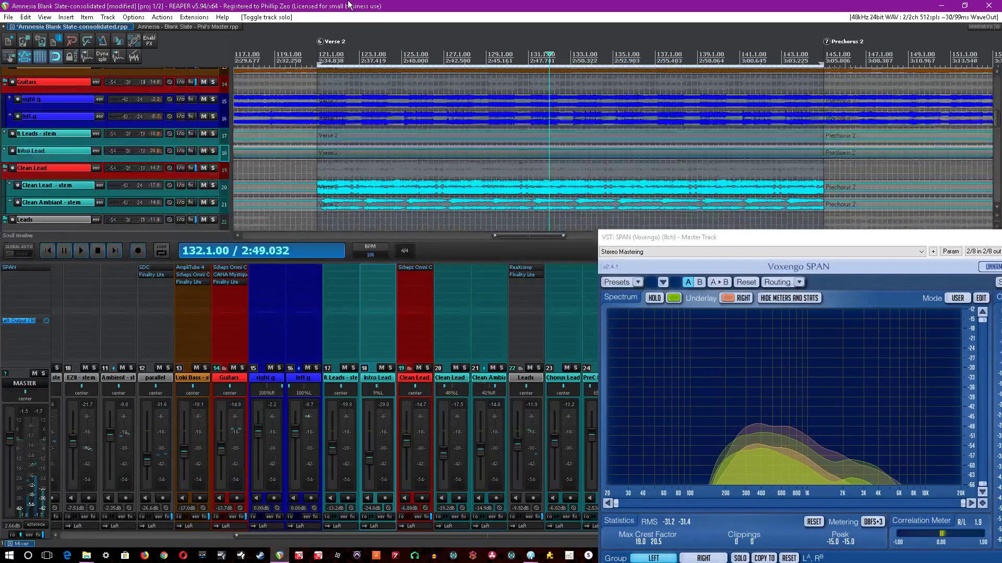
key(space)
key(ctrl+s)
Reset Clean Lead's peak reading, move SPAN fully into view, and bypass the track's effects during full-mix playback.
click(420, 410)
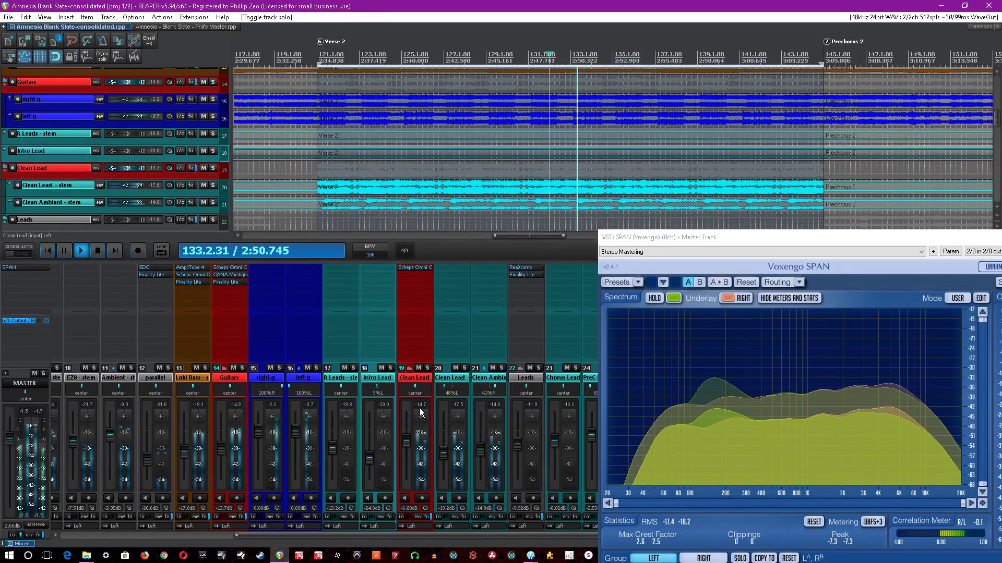
drag(986, 239, 935, 180)
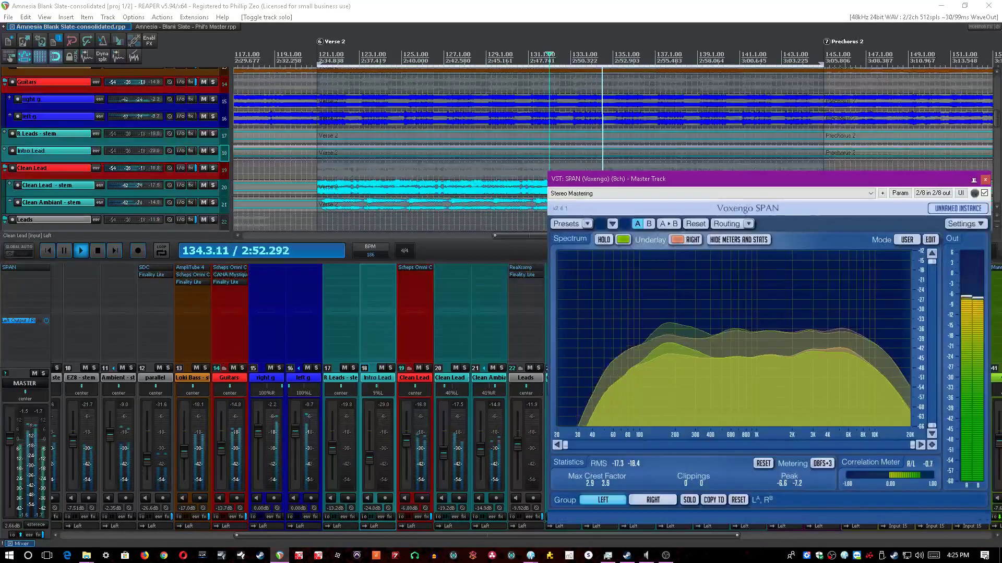
click(431, 517)
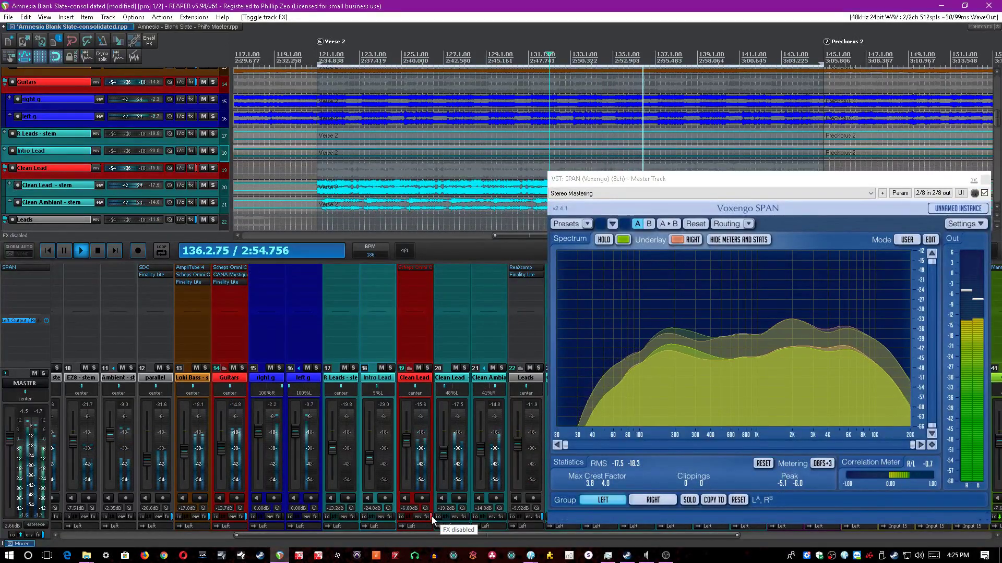
Re-enable Clean Lead's effects, stop playback, and move SPAN away from the lead tracks' mixer strips.
click(431, 516)
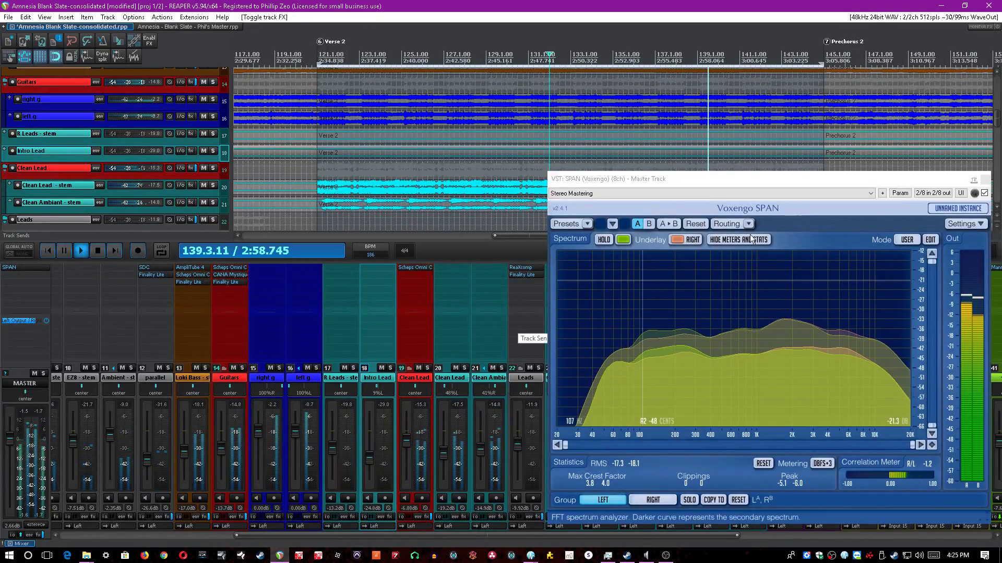
key(space)
drag(915, 179, 976, 233)
click(716, 36)
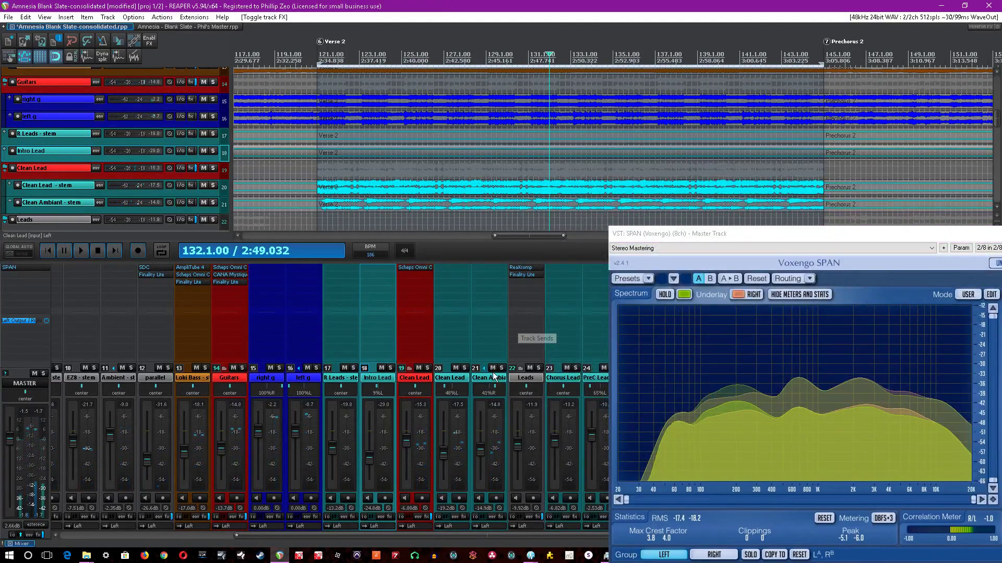
Solo the Leads folder track with the cursor at Chorus 1, and move SPAN aside to uncover its child tracks.
click(537, 378)
scroll(536, 110, down, 4)
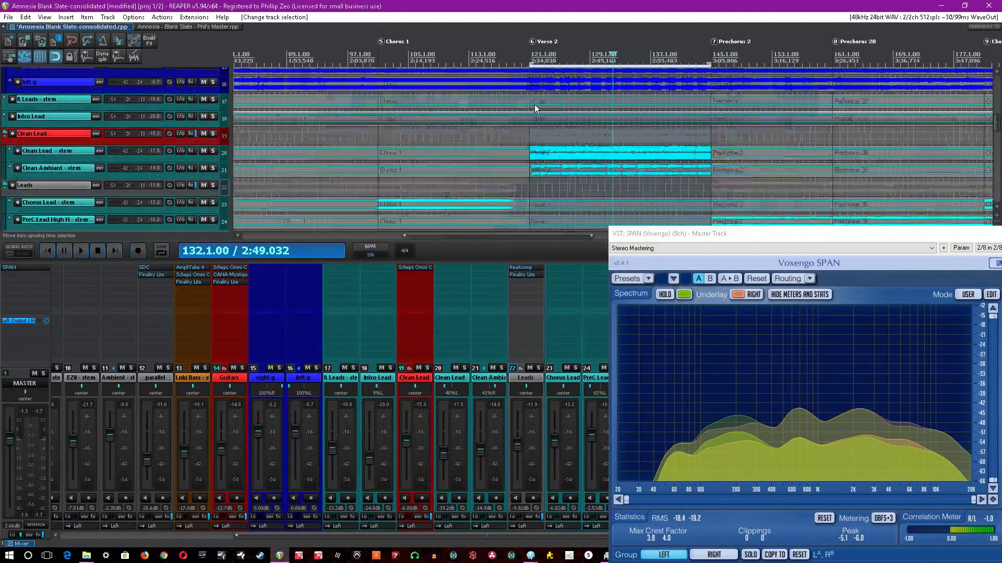
scroll(535, 109, down, 2)
click(494, 194)
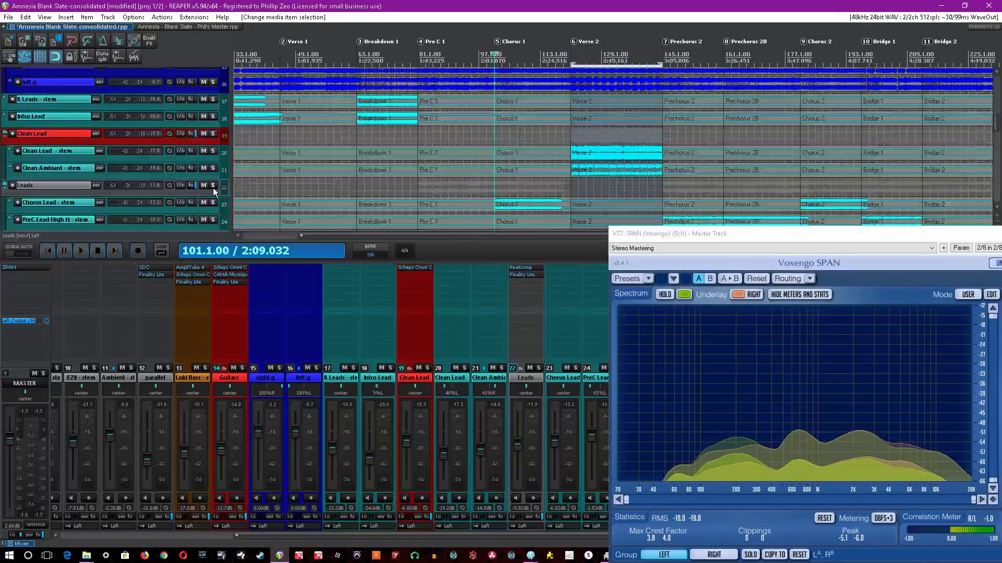
click(212, 185)
drag(796, 230, 950, 212)
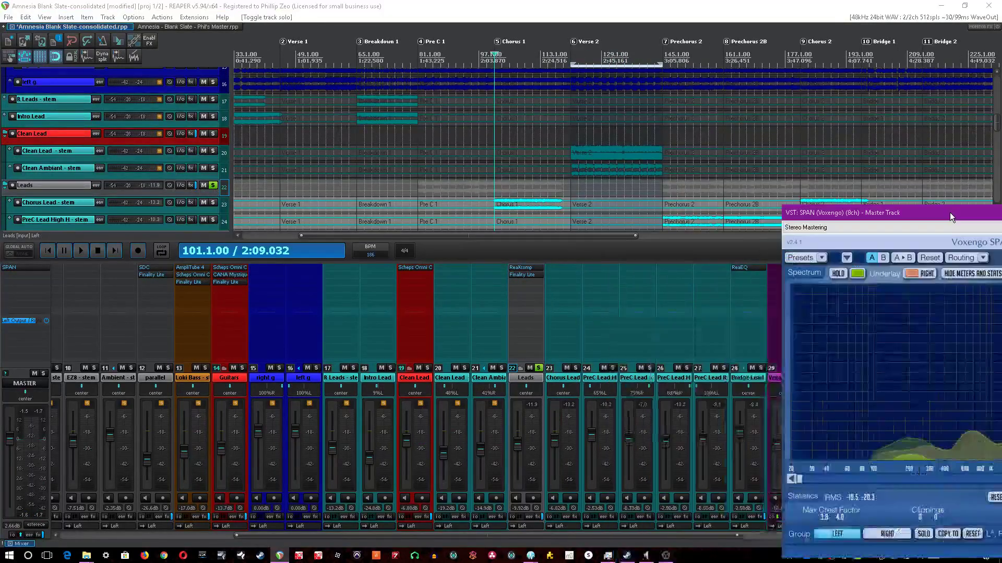
Check the ReaEQ curve on the Bridge Lead track and close the plugin.
click(747, 385)
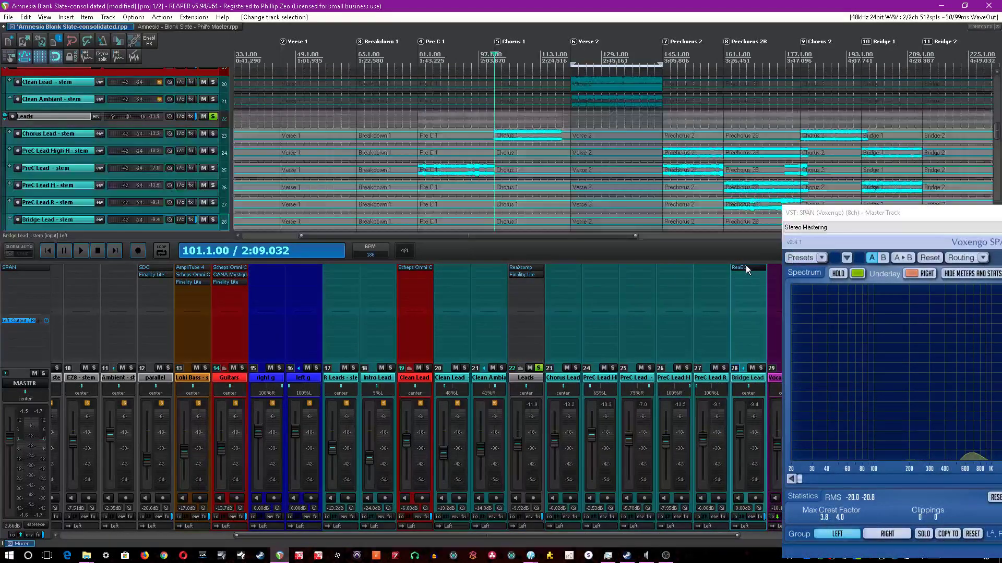
click(746, 267)
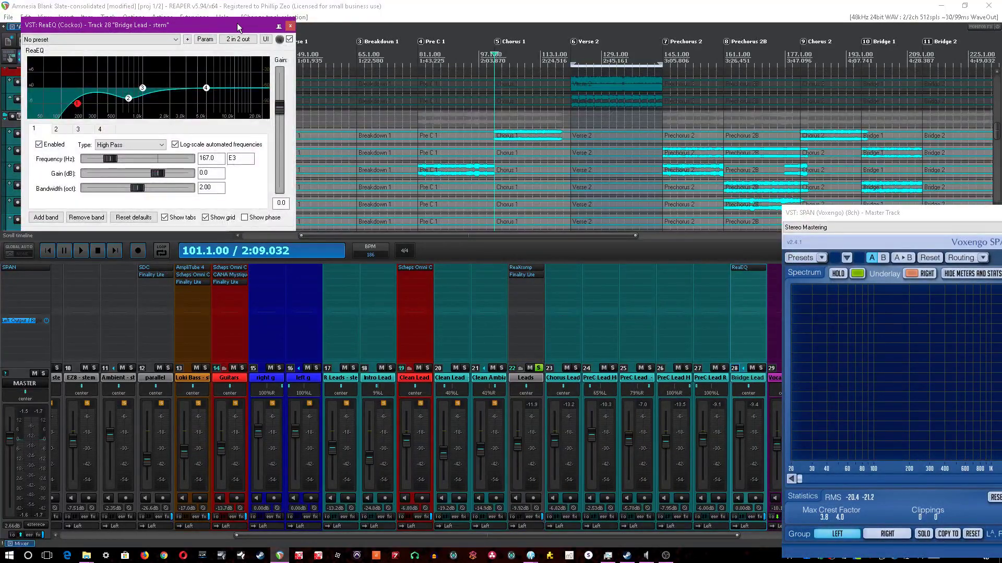
click(290, 26)
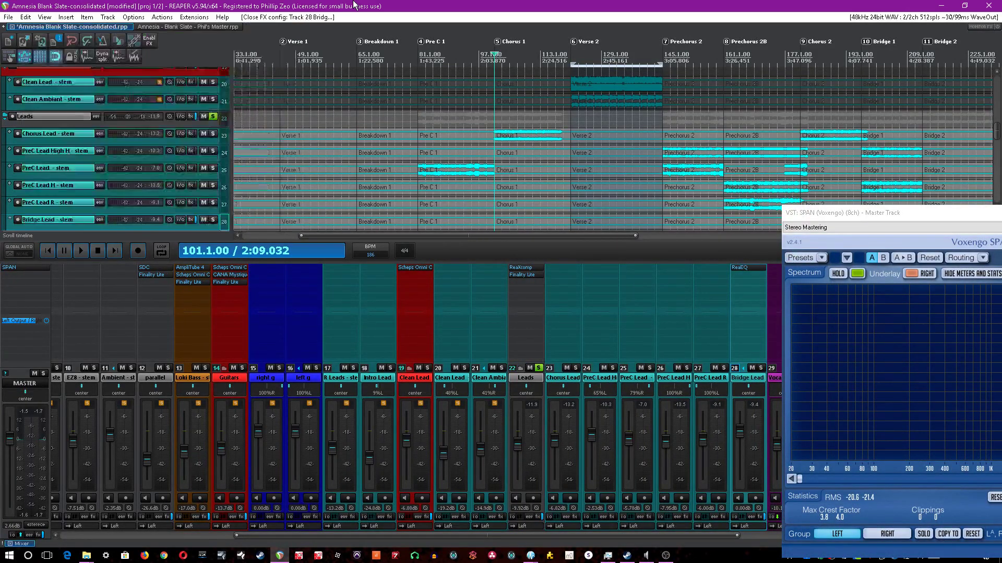
Play the soloed leads from Pre C 1 and open ReaXcomp on the Leads folder track.
click(416, 116)
scroll(486, 110, up, 4)
key(space)
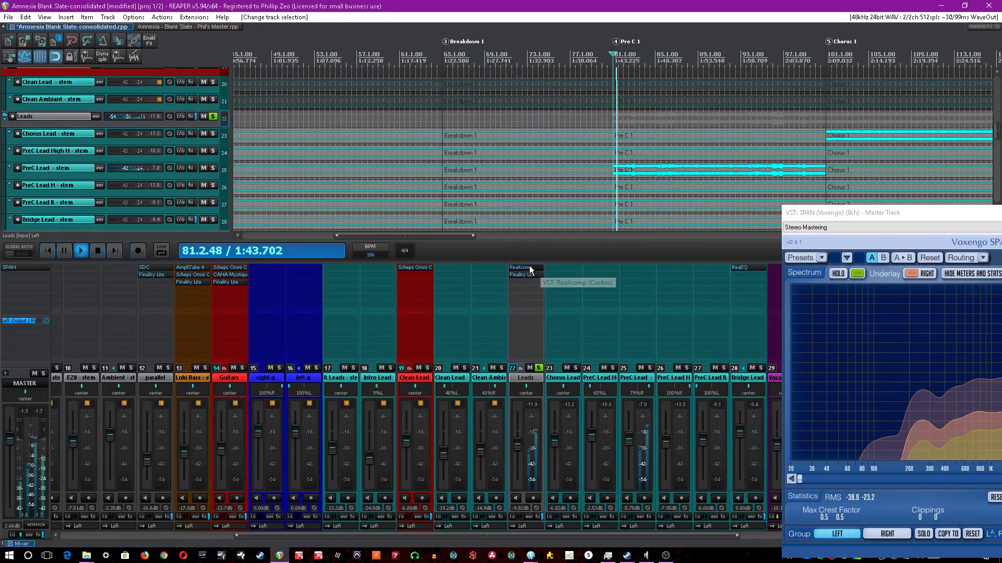
click(529, 265)
drag(521, 180, 466, 174)
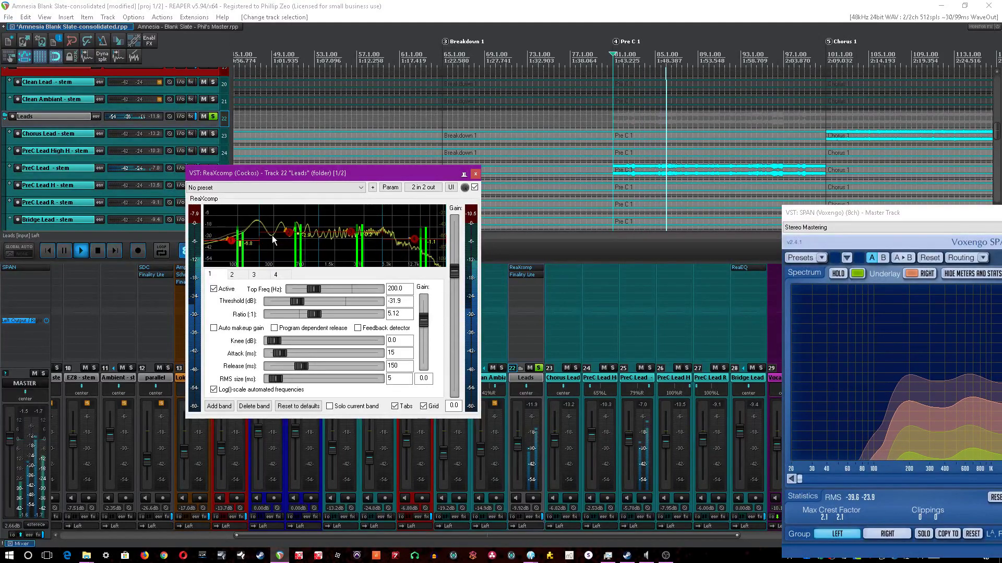
Inspect the settings of ReaXcomp's second, third and fourth bands while the leads play into Chorus 1.
click(289, 232)
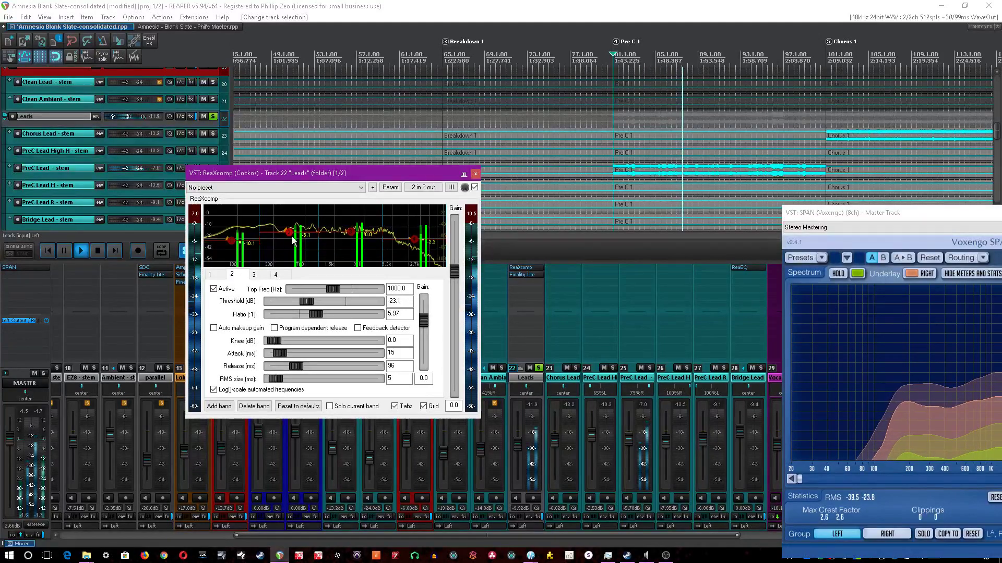
mouse_move(291, 236)
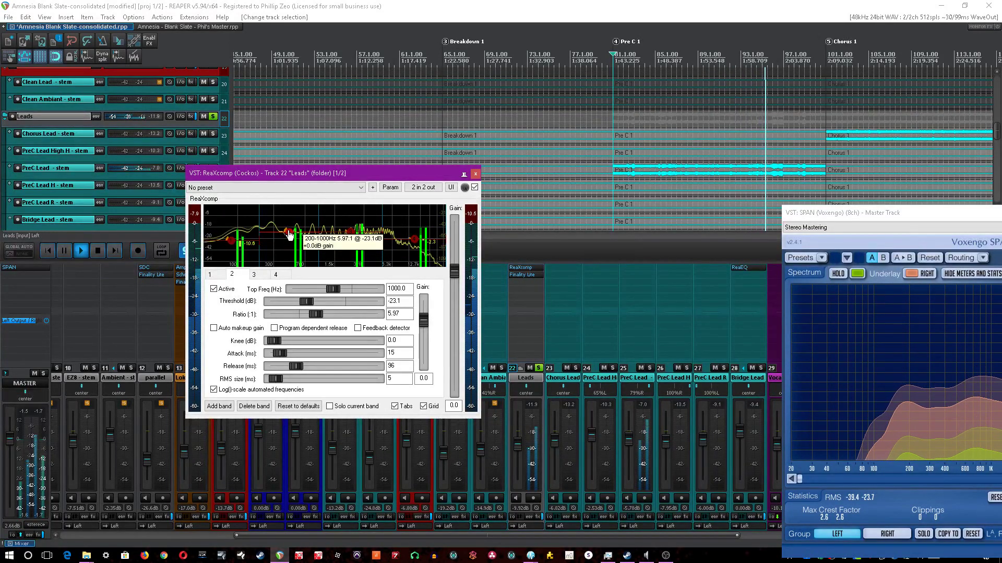
click(367, 20)
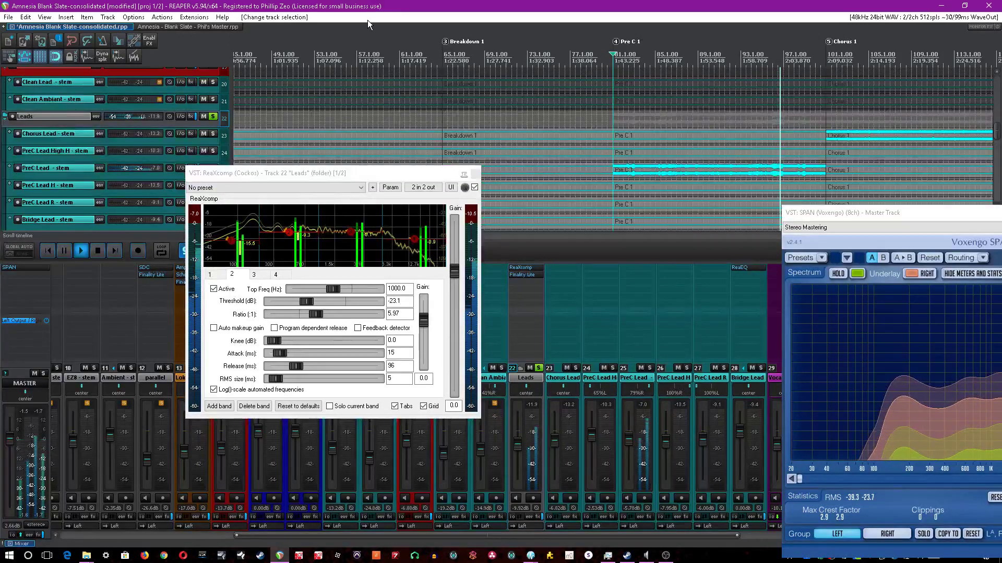
click(352, 234)
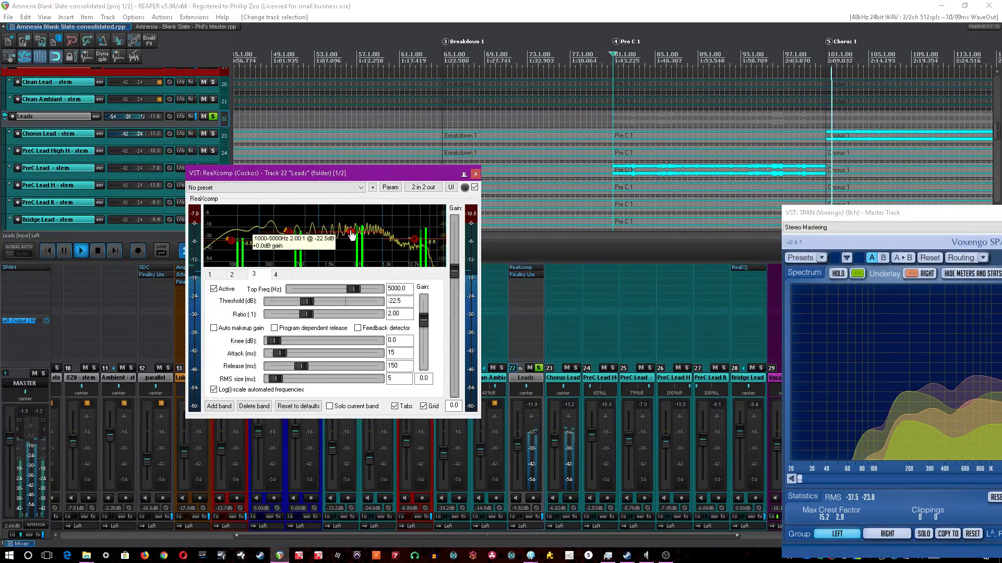
click(436, 5)
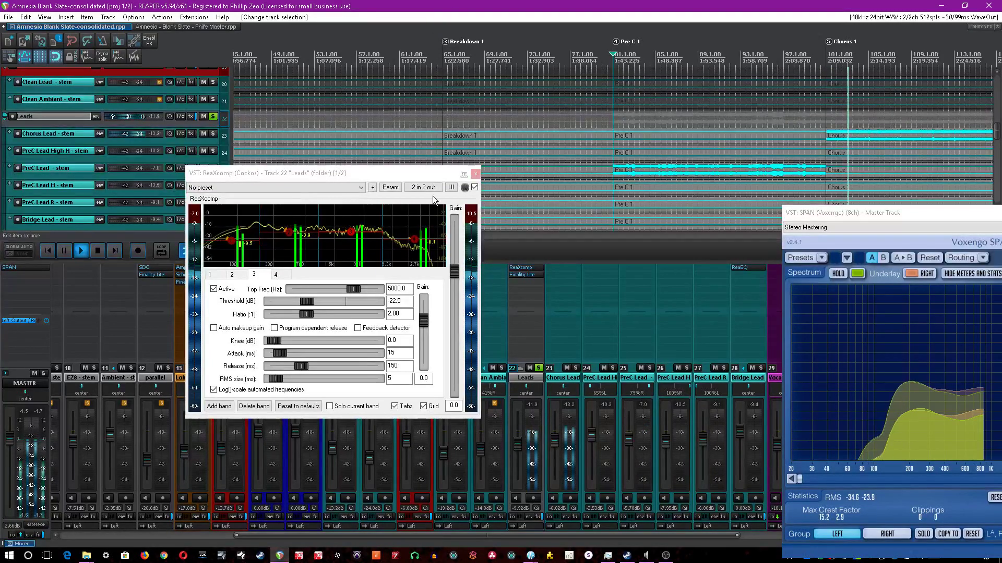
click(421, 240)
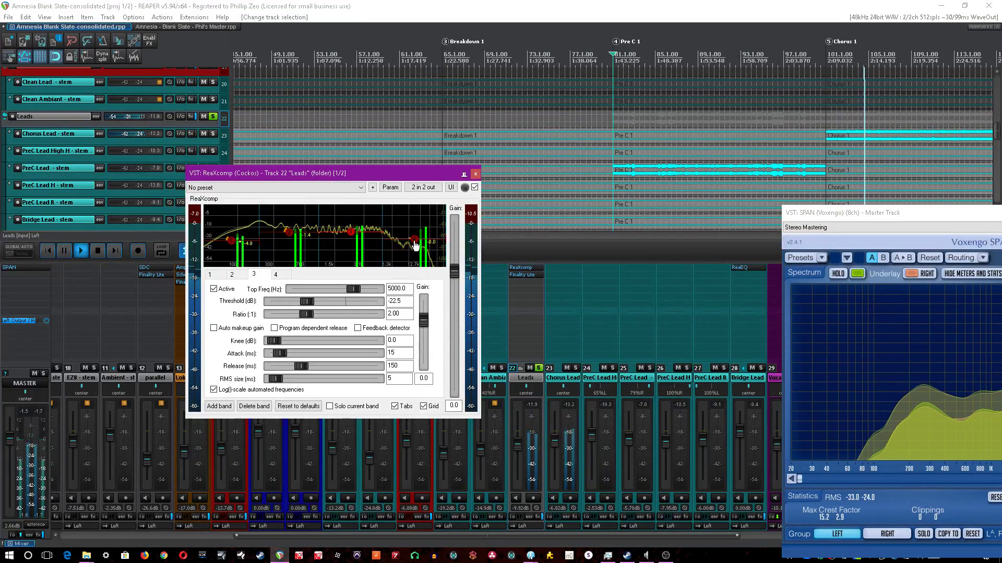
click(415, 244)
Play the soloed leads from Prechorus 2 and watch the gain reduction on ReaXcomp's bands.
click(528, 5)
scroll(635, 85, down, 4)
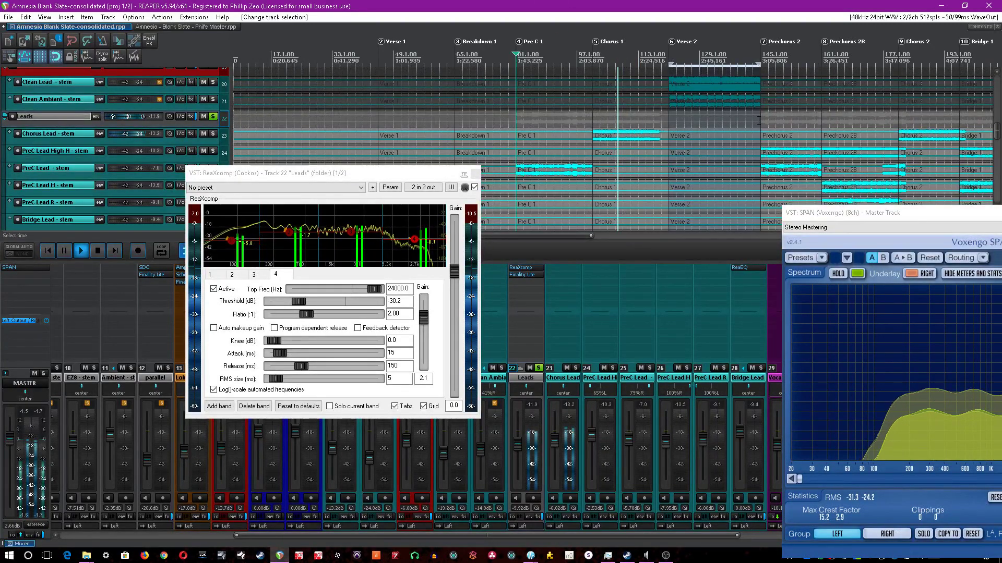
click(760, 120)
scroll(760, 120, up, 4)
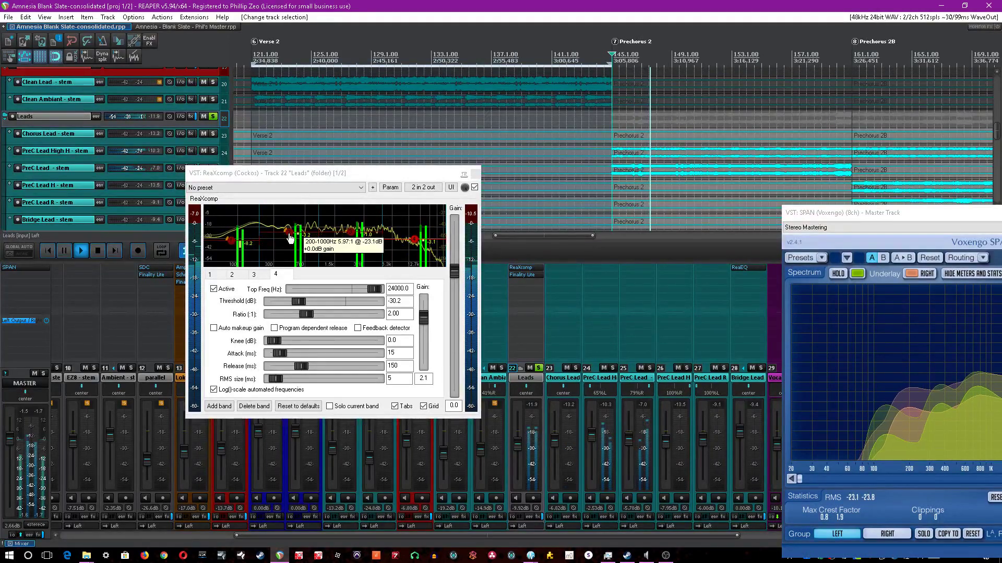
mouse_move(415, 244)
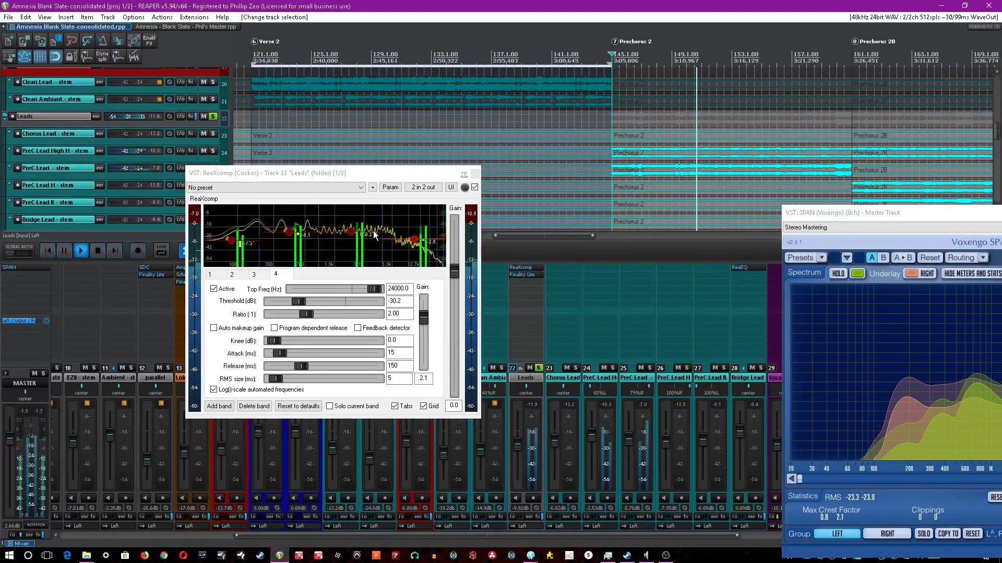
click(356, 238)
mouse_move(416, 243)
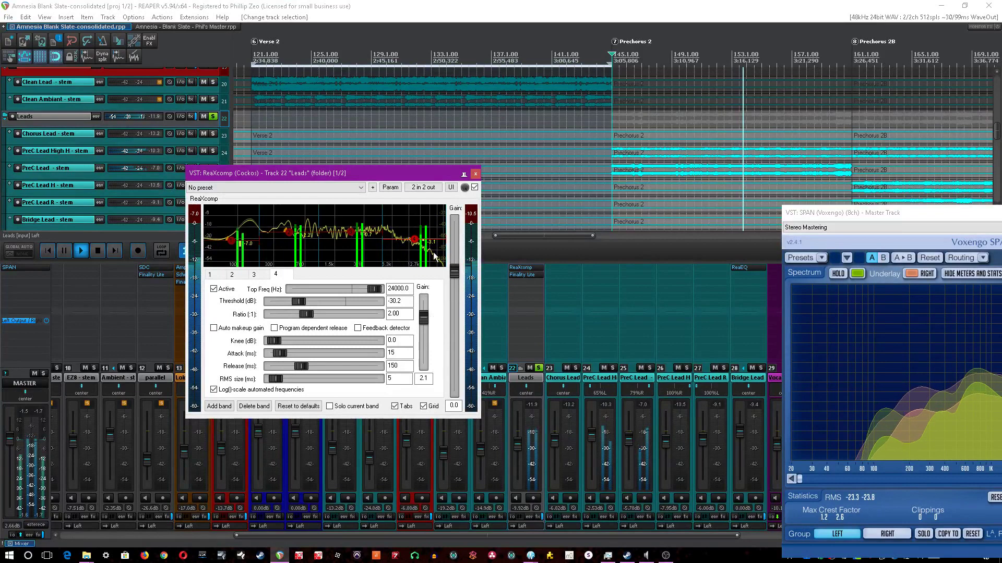
Unsolo Leads, open its Finality Lite limiter, and stop playback.
click(475, 174)
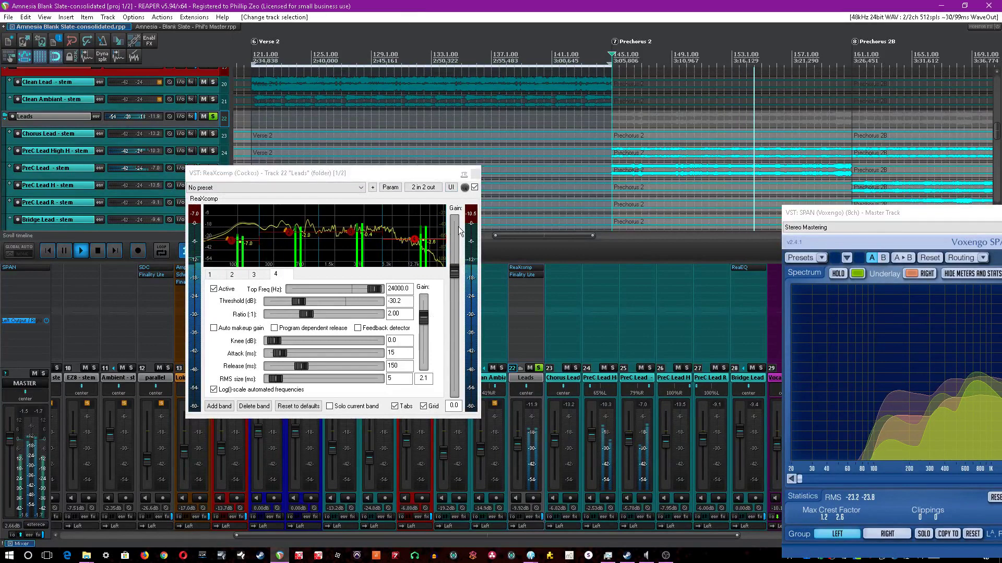
click(541, 369)
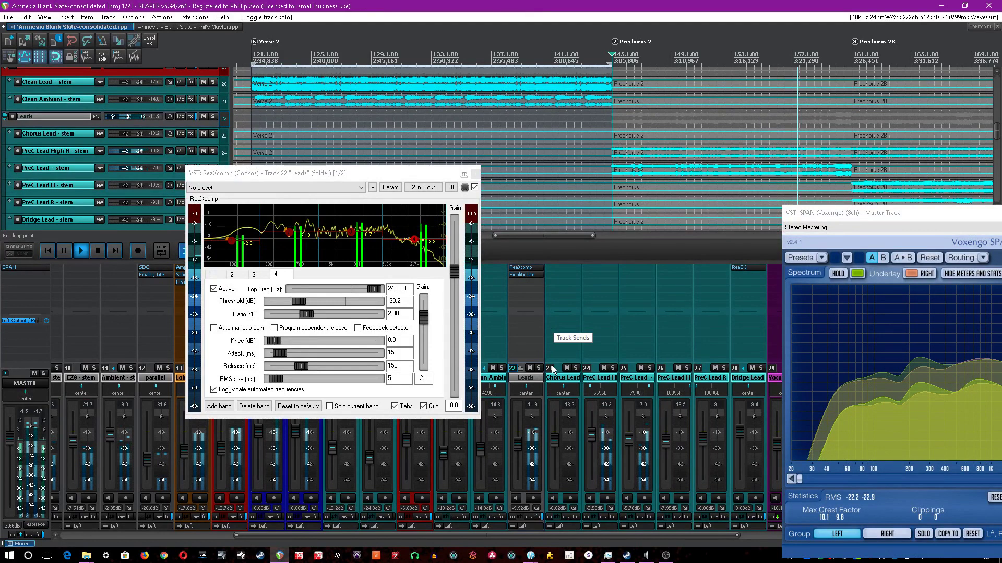
click(516, 274)
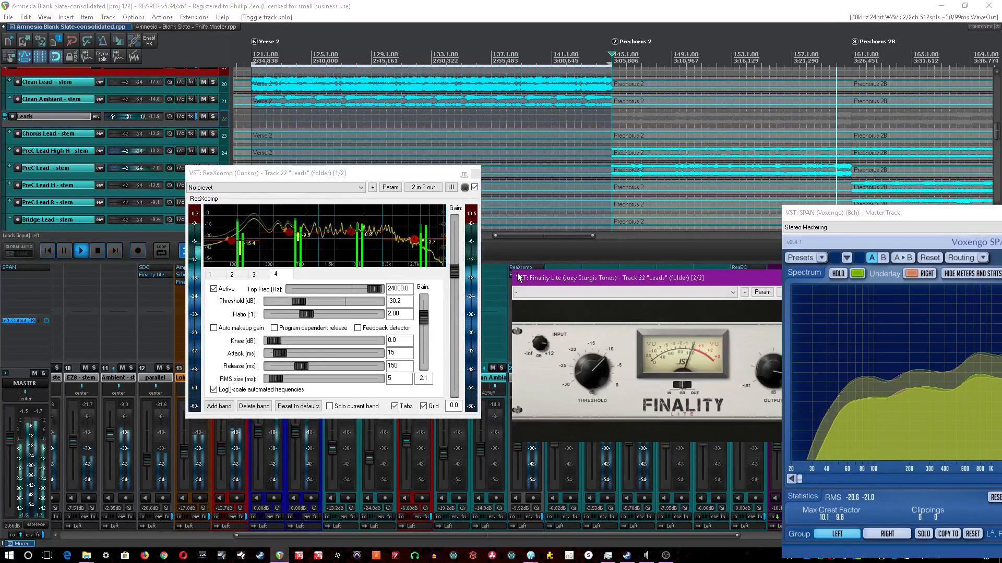
key(space)
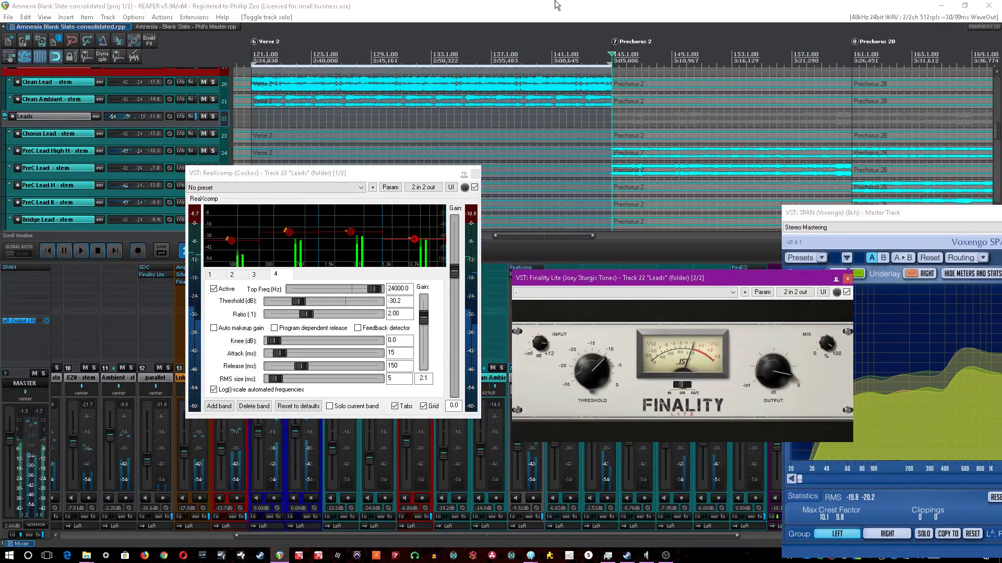
drag(734, 278, 713, 316)
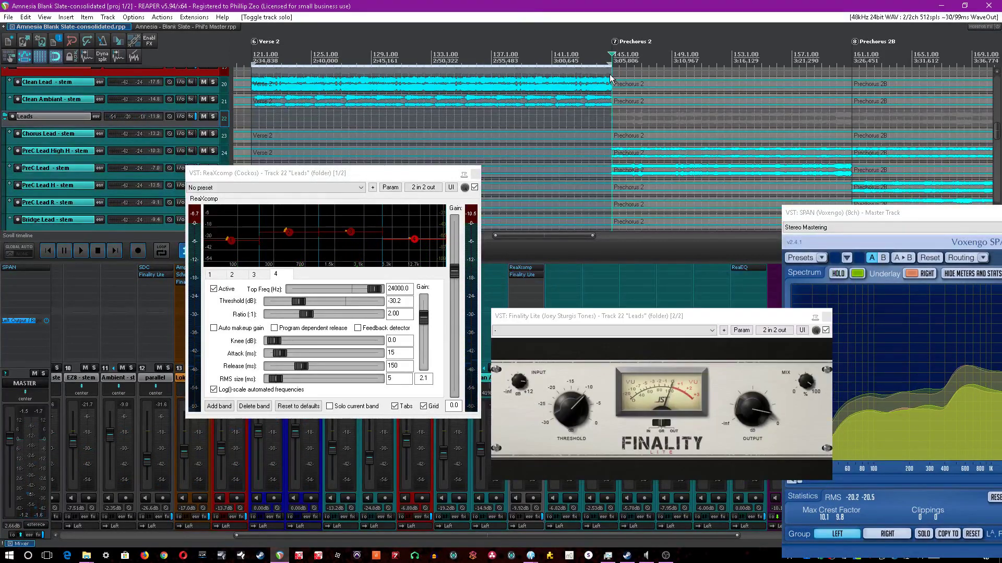
Play Prechorus 2 with the full mix and move Finality Lite clear of the mixer strips.
scroll(616, 99, down, 5)
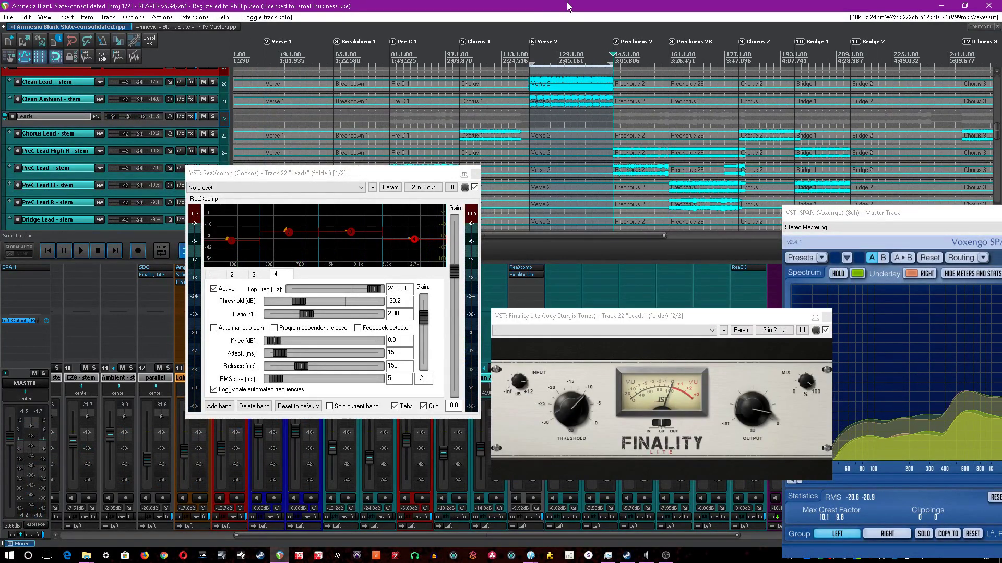
scroll(718, 129, down, 1)
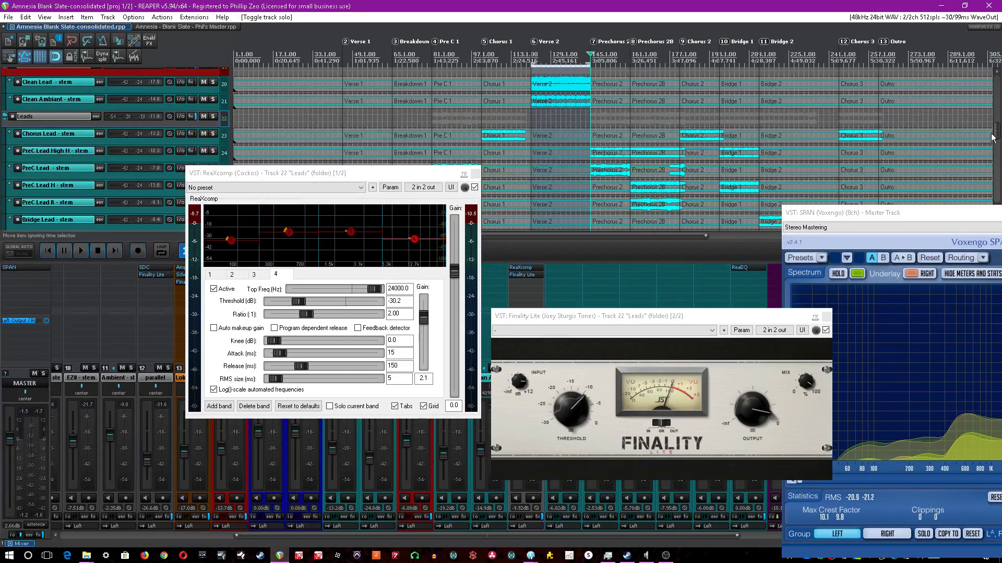
scroll(994, 137, down, 1)
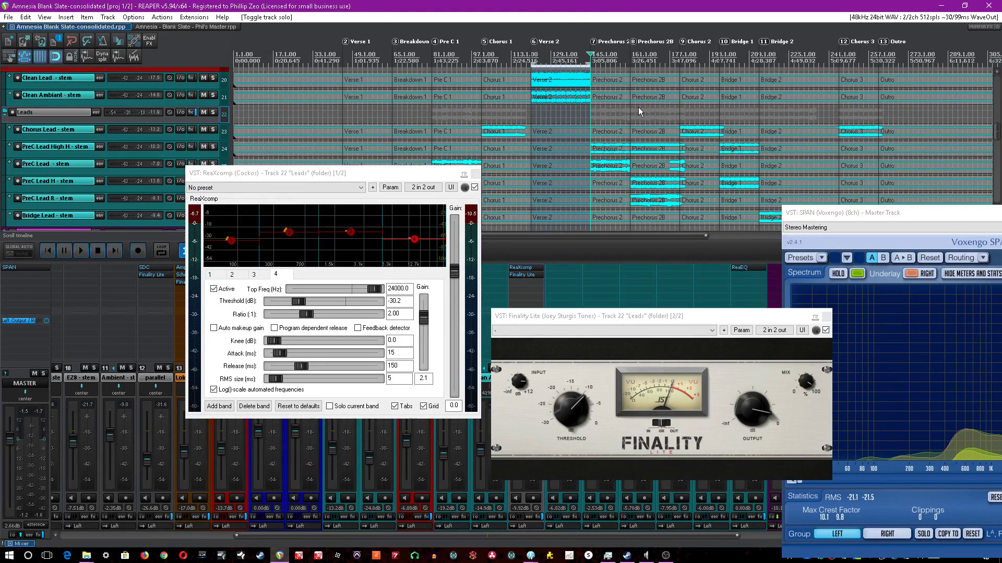
key(space)
drag(605, 316, 698, 66)
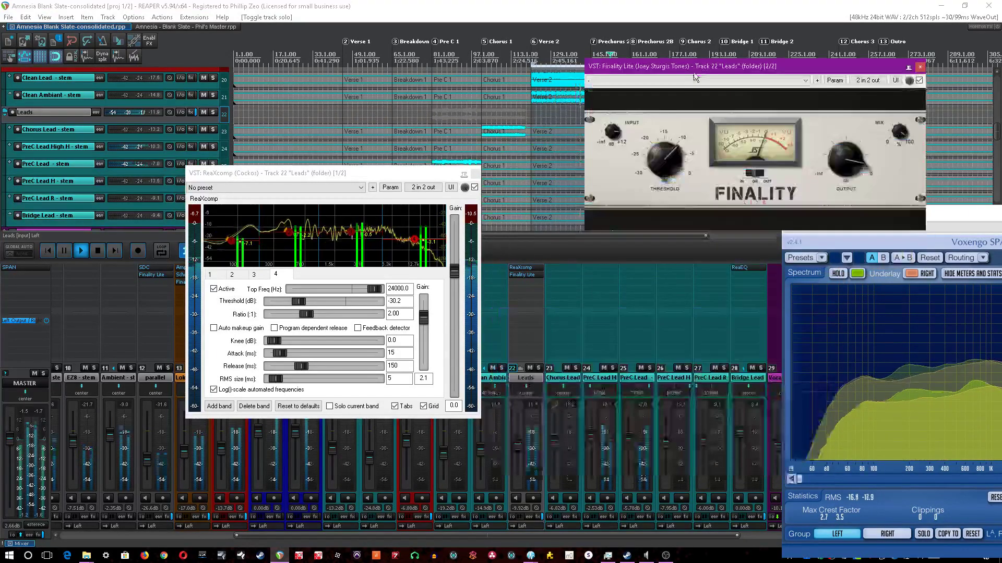
Solo Leads, compare it with ReaXcomp bypassed and active, and save the project after stopping playback.
click(538, 368)
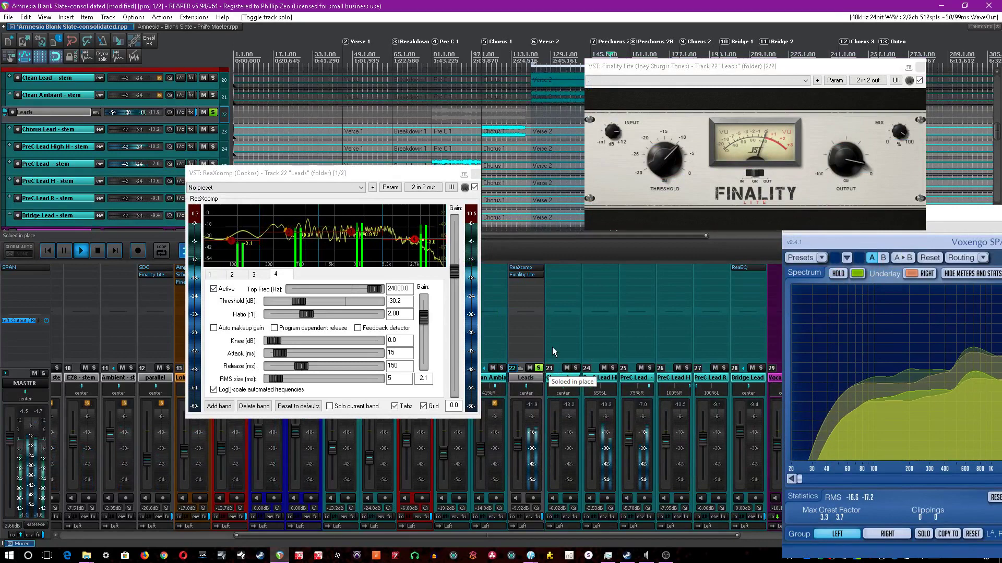
shift+click(522, 267)
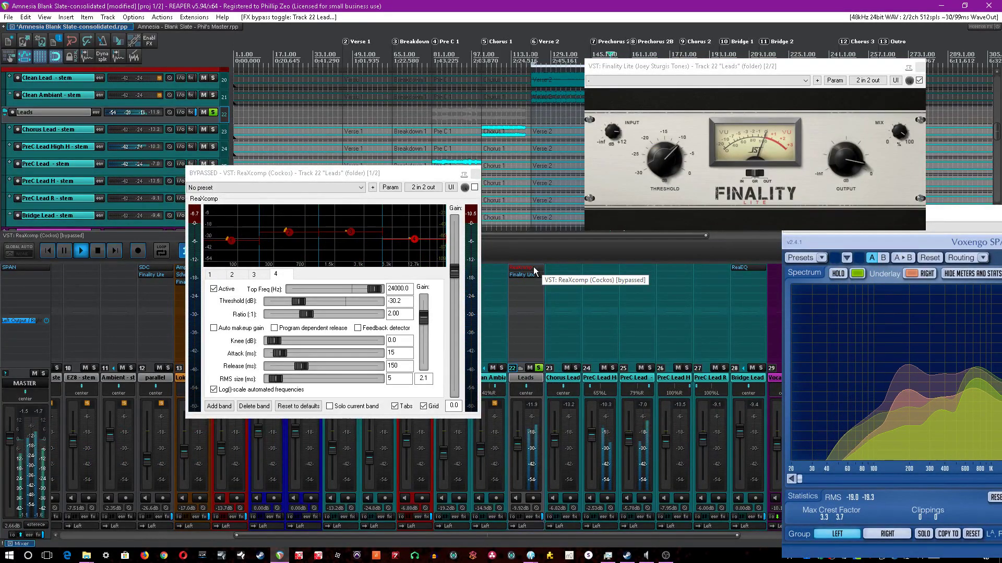
shift+click(534, 270)
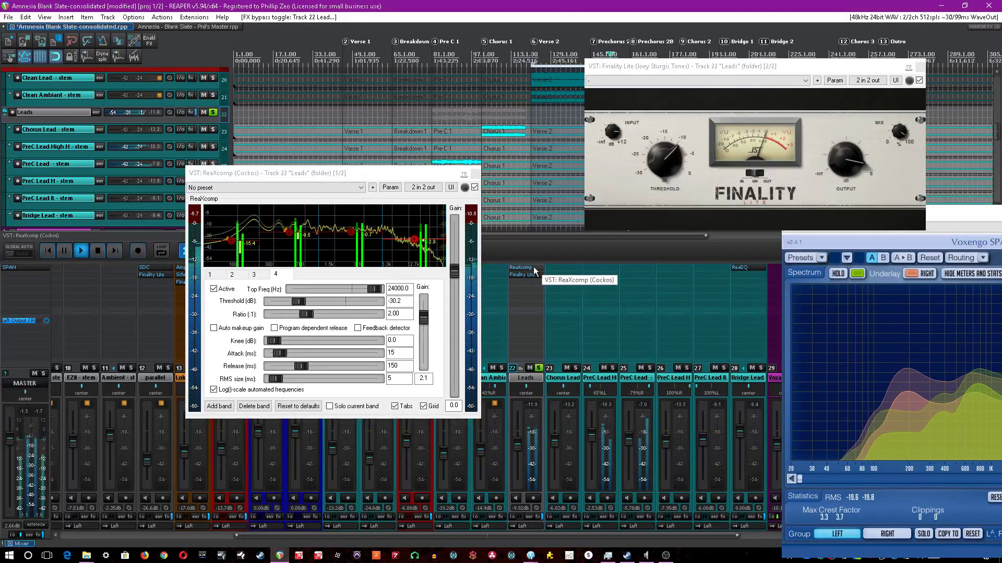
key(space)
key(ctrl+s)
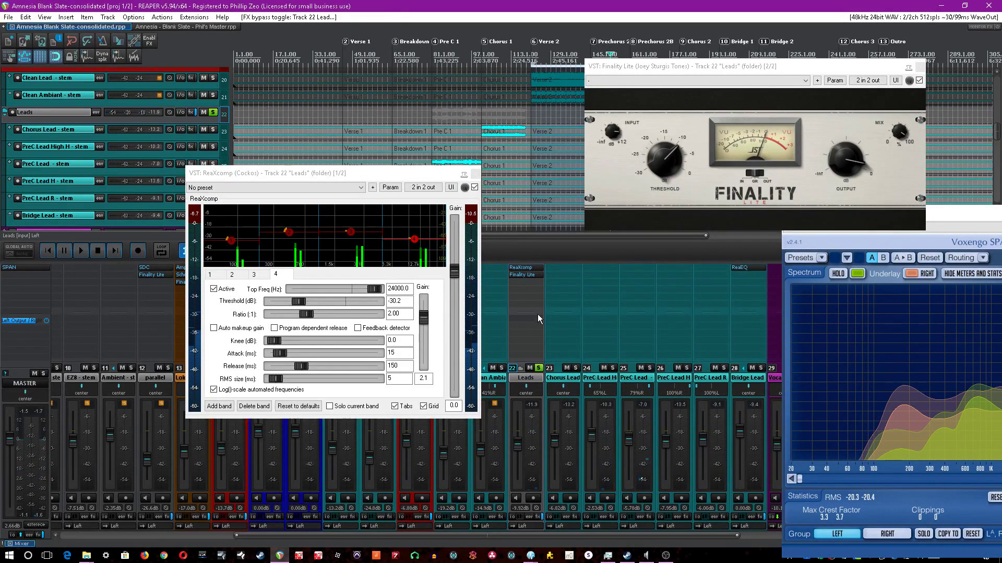
Close Finality Lite and ReaXcomp, unsolo Leads, and replay Prechorus 2 with the full mix.
click(920, 67)
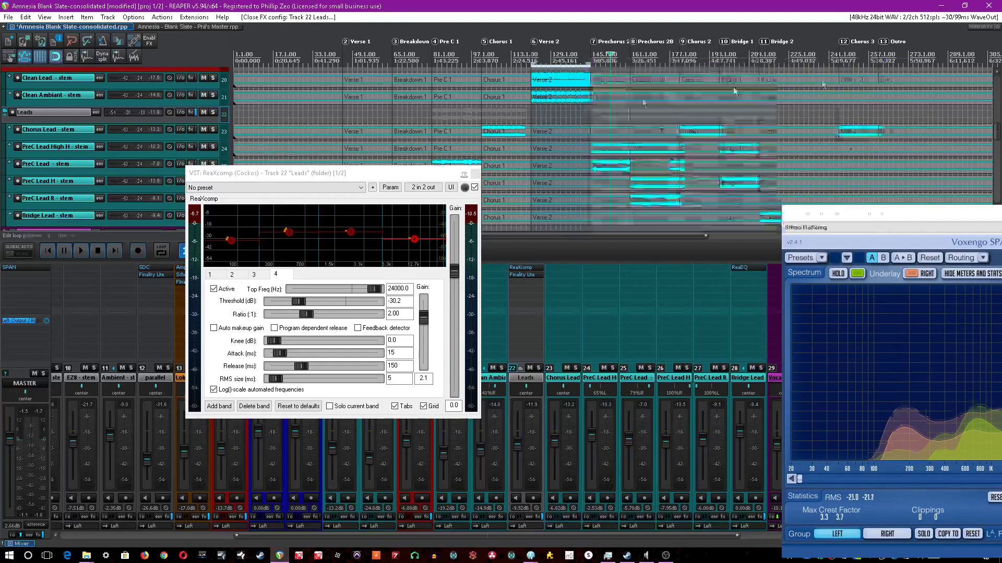
click(474, 172)
key(space)
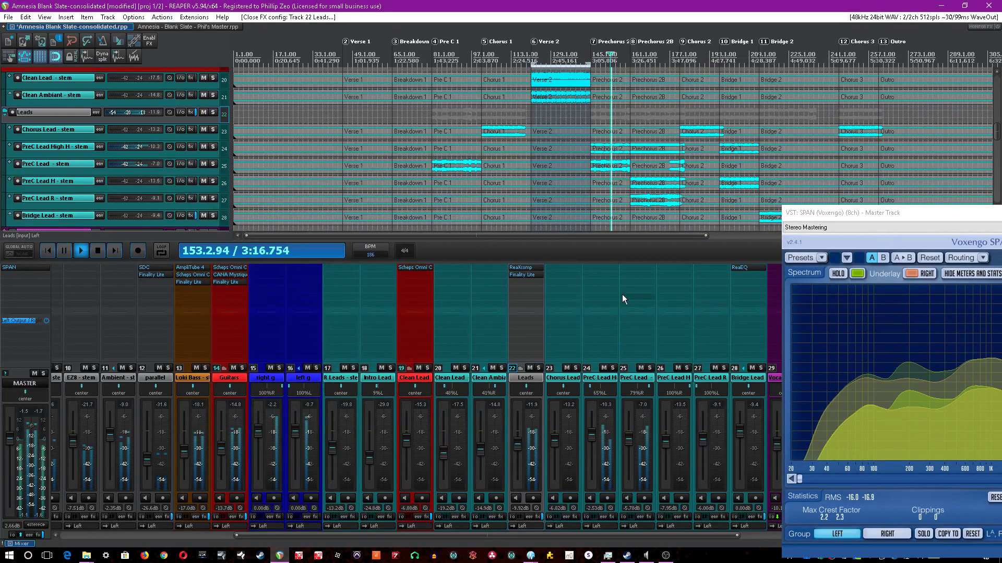
Solo the Bridge Lead track and play it from the start of Bridge 2.
click(738, 386)
scroll(686, 159, down, 2)
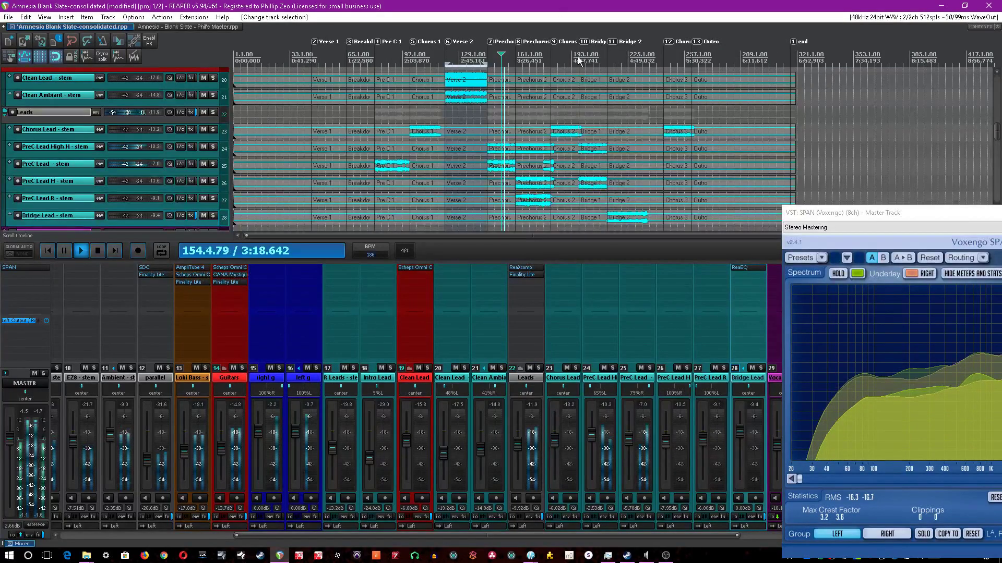
click(612, 111)
key(space)
scroll(612, 112, up, 4)
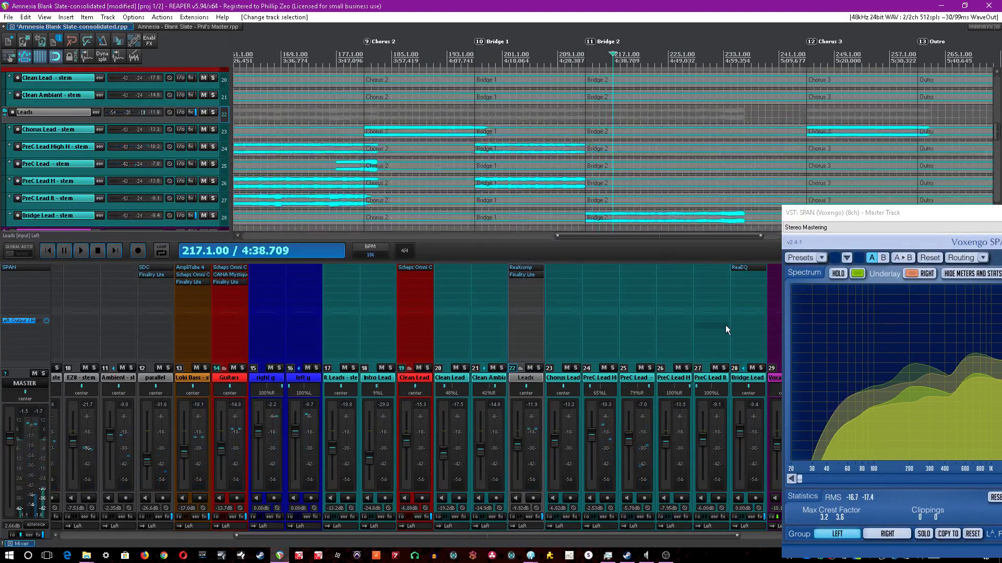
click(760, 369)
click(587, 215)
key(space)
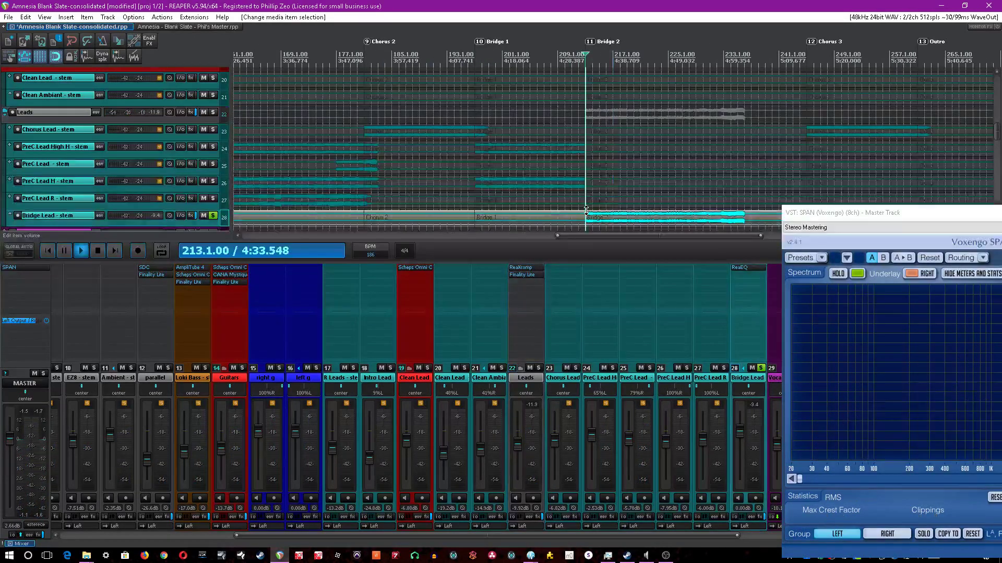
Open Bridge Lead's ReaEQ, bypass it together with the Leads effects, and examine the signal in SPAN.
click(740, 269)
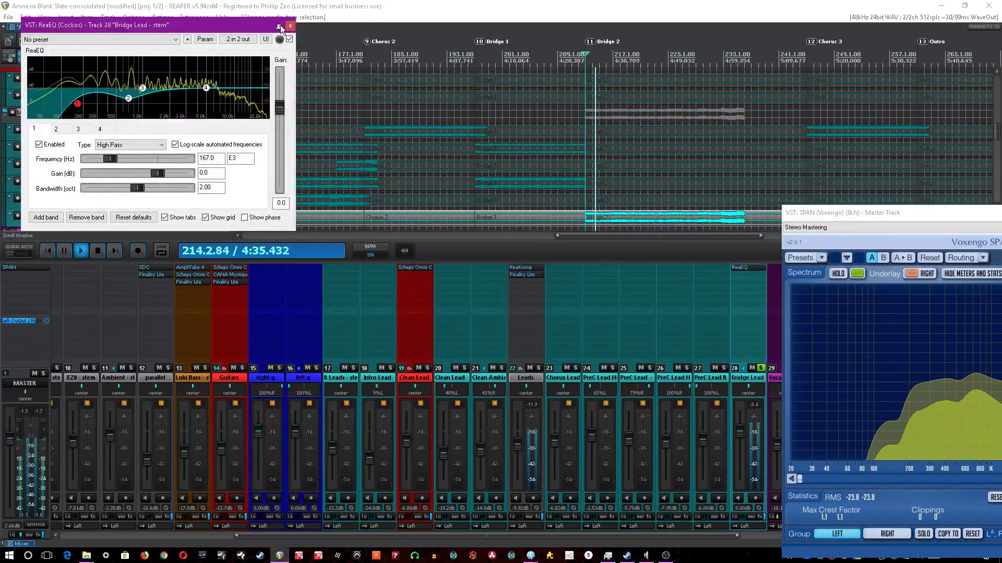
shift+click(744, 269)
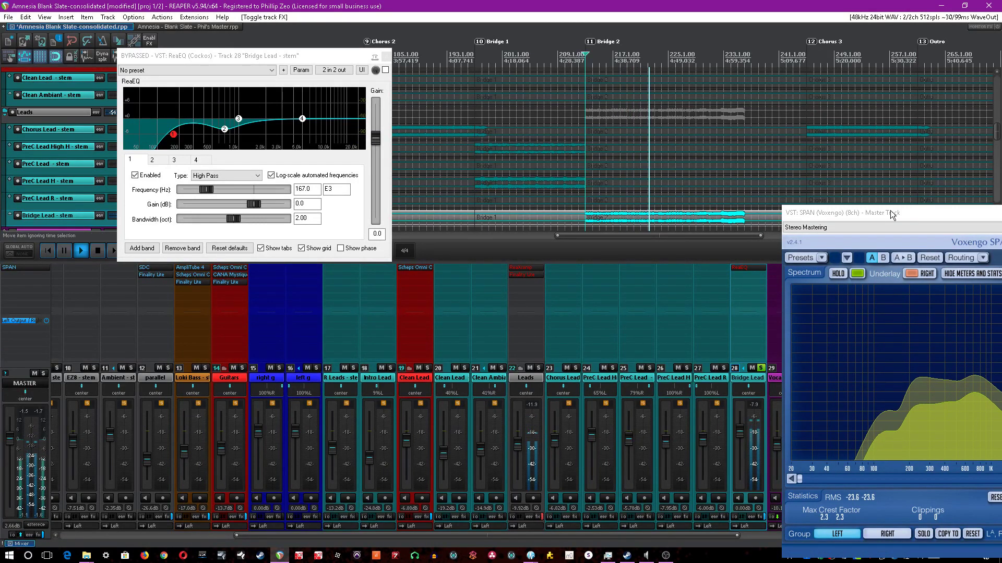
drag(891, 215, 727, 205)
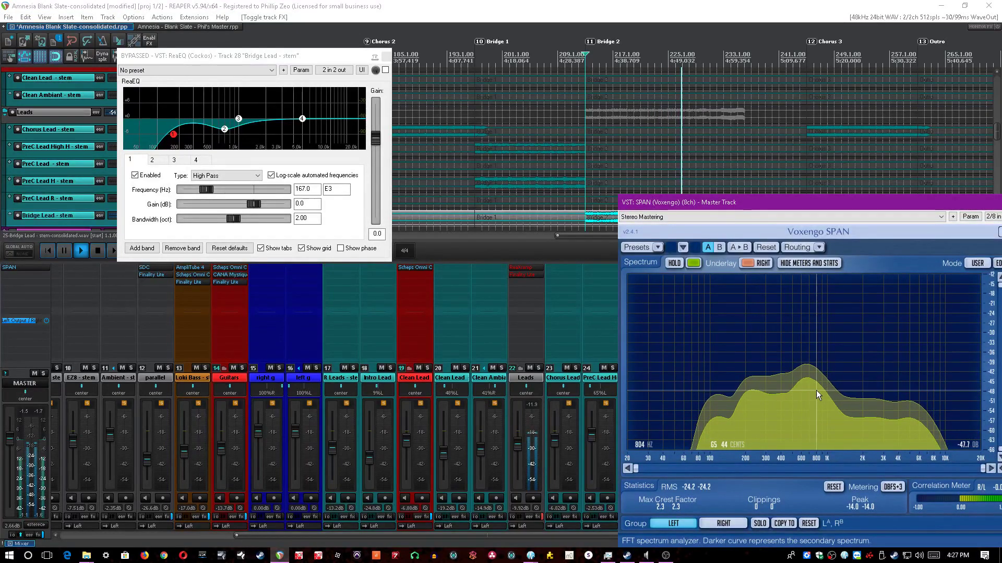
drag(650, 206, 724, 197)
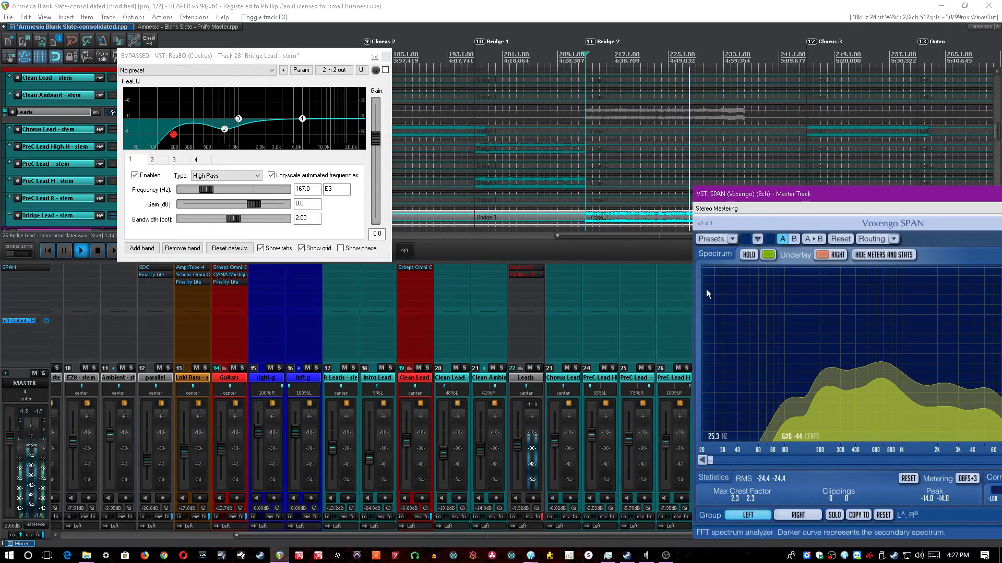
Re-enable the Leads effects, replay Bridge 2, and switch Bridge Lead's ReaEQ back on.
click(543, 518)
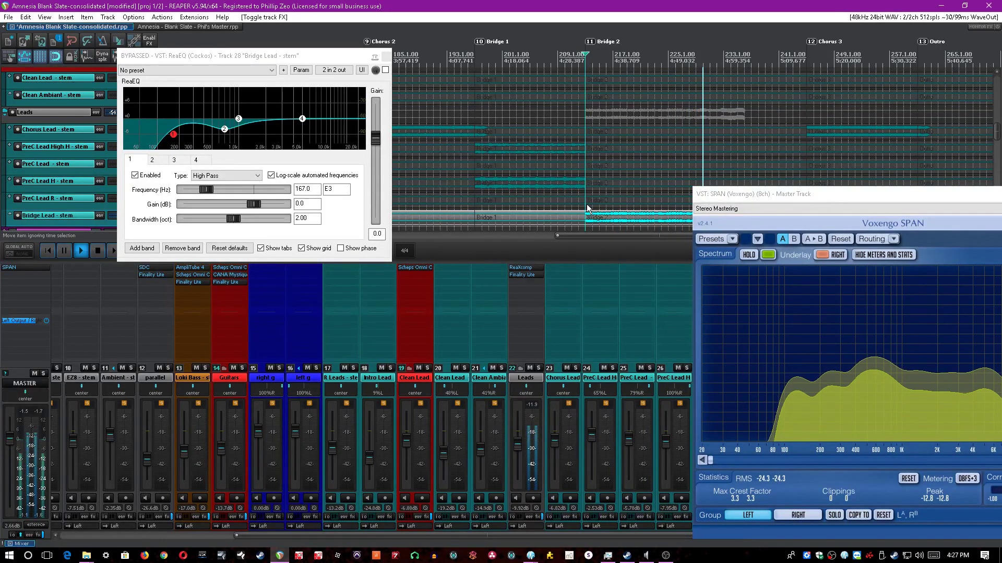
click(712, 191)
drag(712, 191, 706, 186)
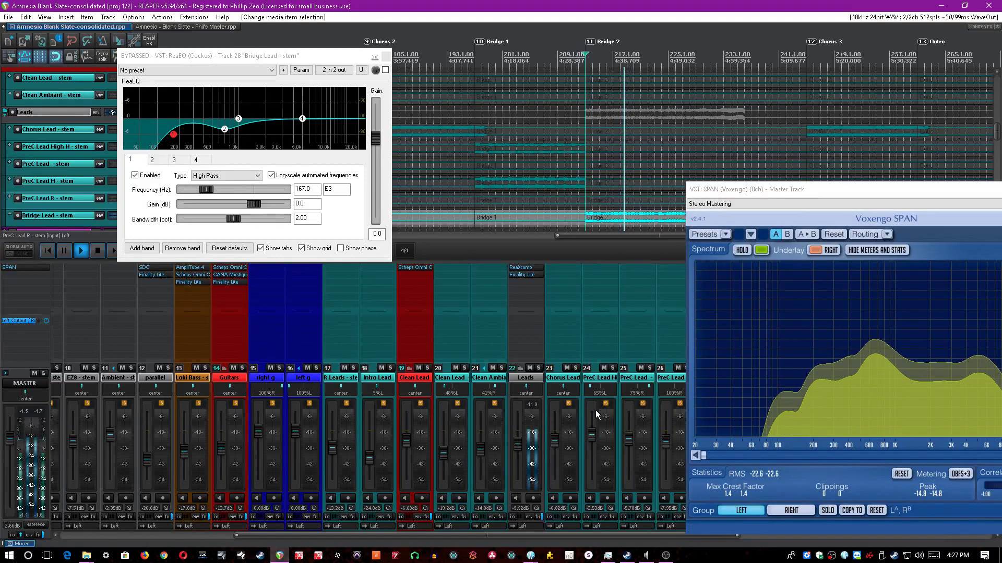
click(385, 70)
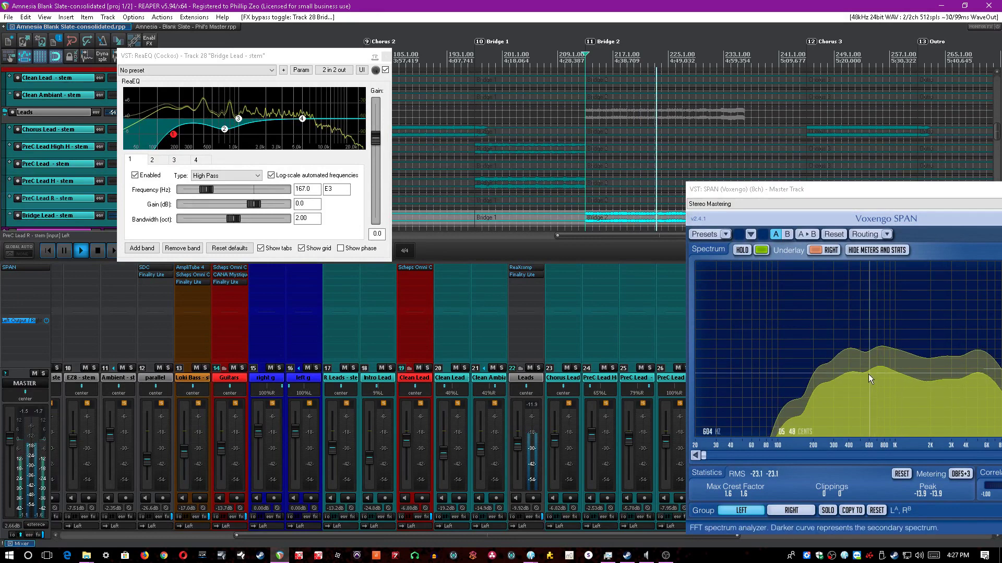
Unsolo Bridge Lead and compare its ReaEQ bypassed and active within the full mix.
drag(731, 190, 814, 169)
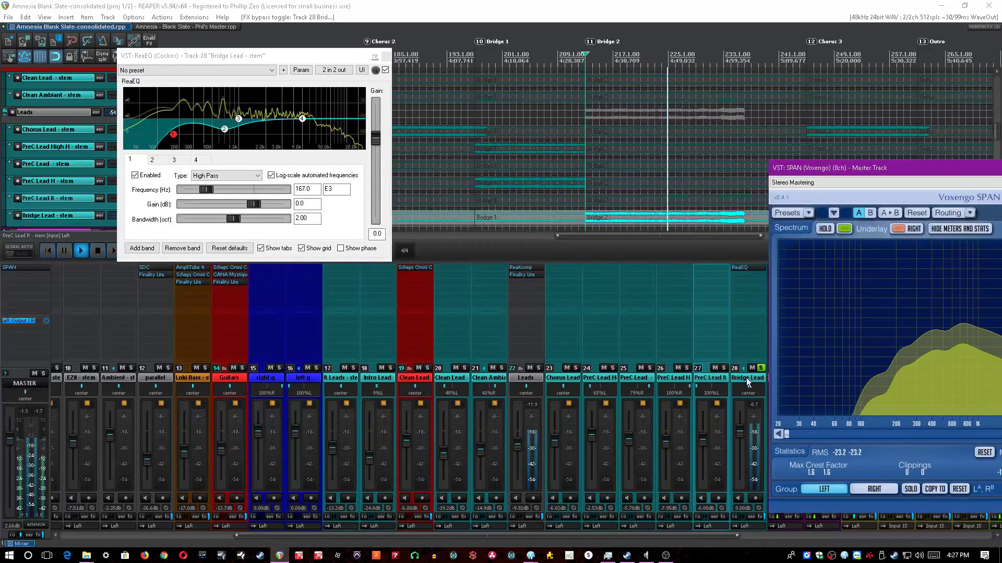
click(747, 383)
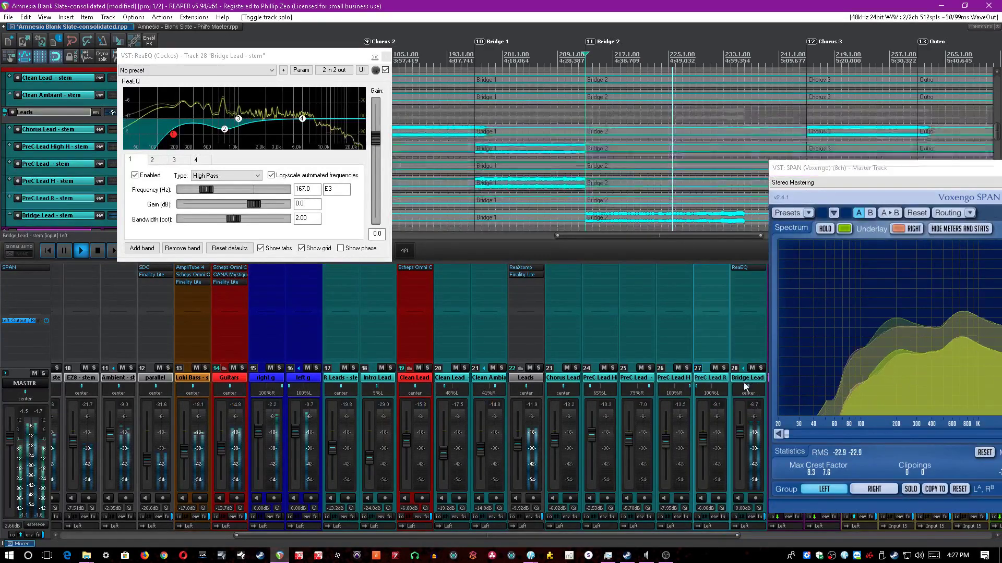
click(758, 509)
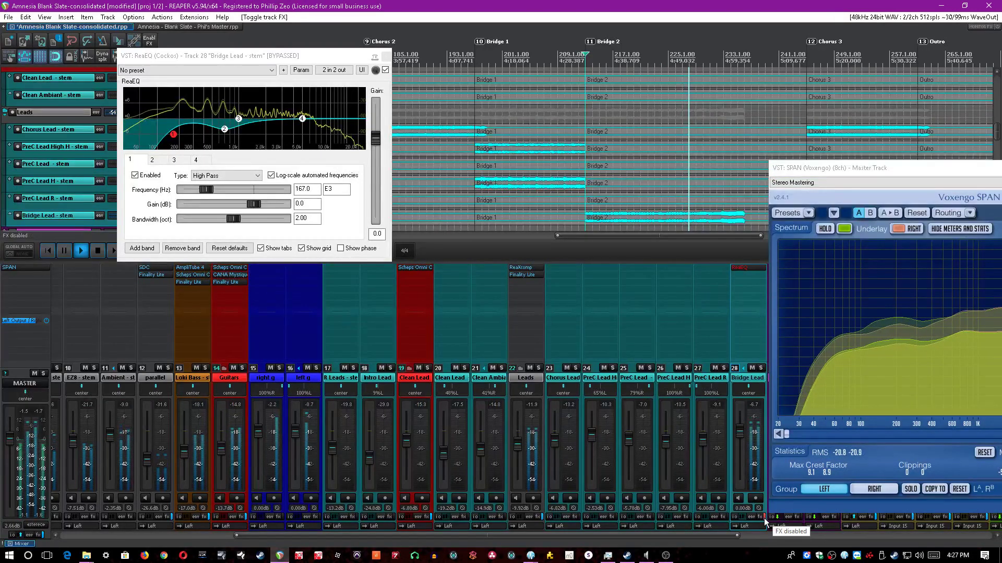
click(765, 520)
click(800, 169)
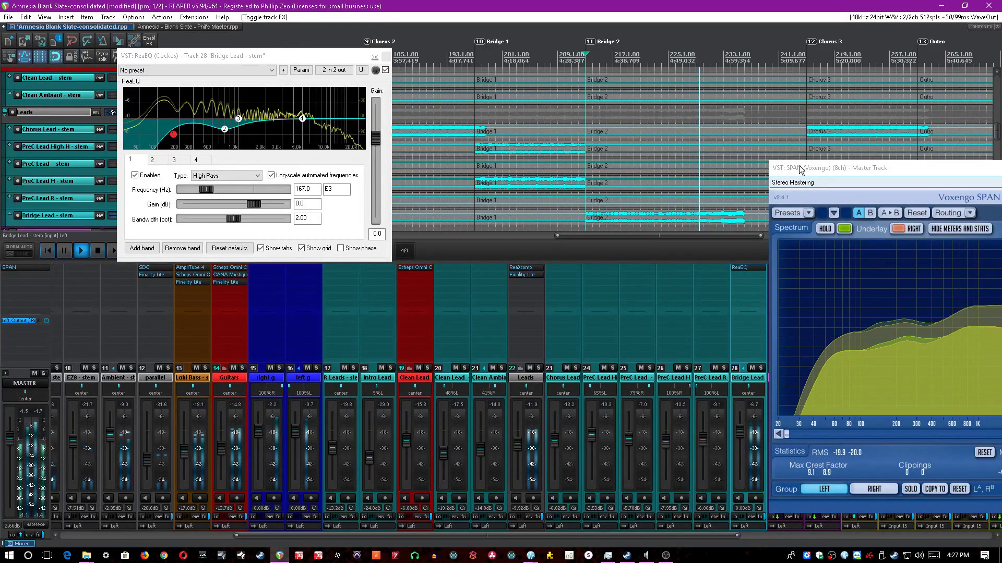
Stop playback, save the project, and close the ReaEQ and SPAN windows.
drag(799, 170, 664, 232)
scroll(558, 5, down, 4)
key(space)
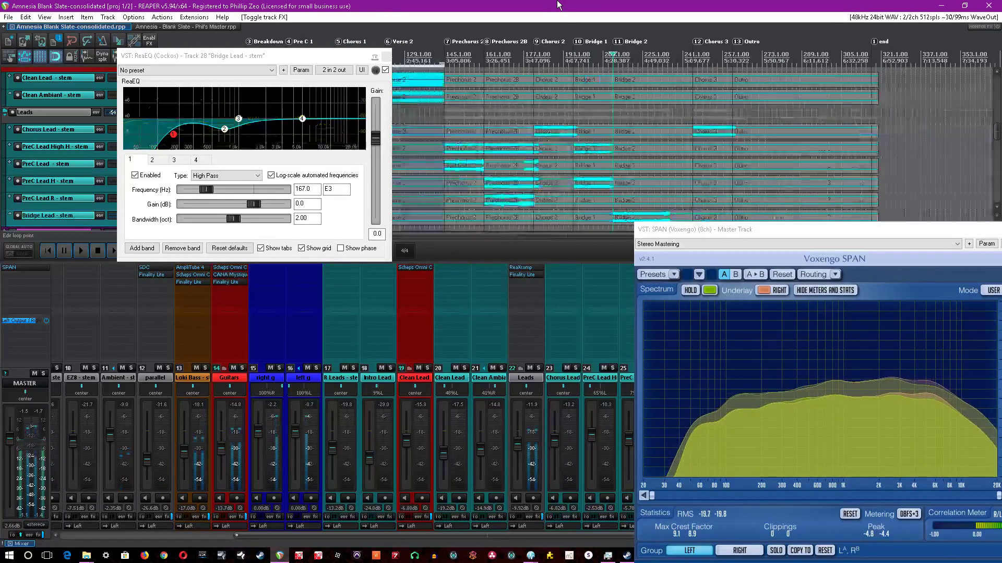
key(ctrl+s)
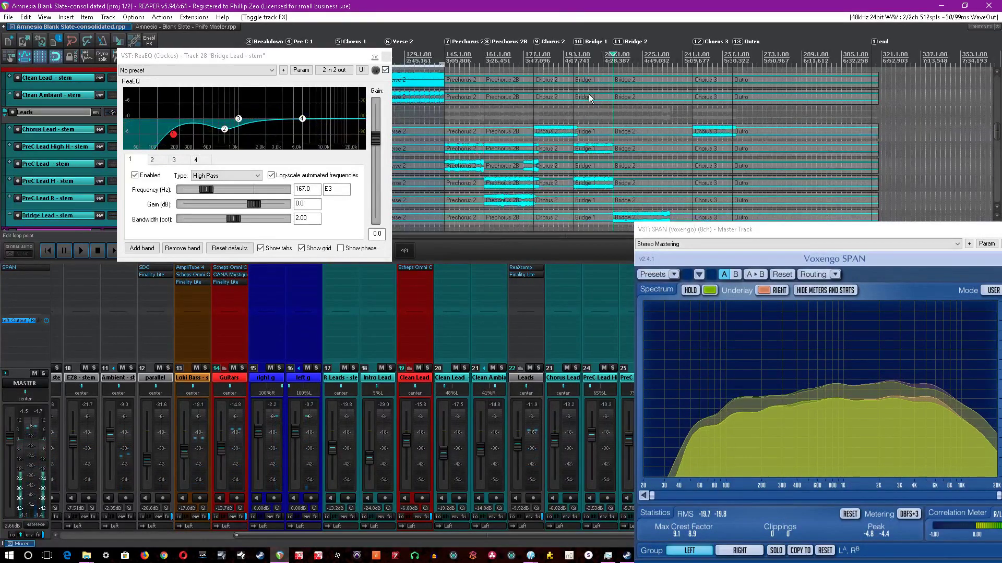
click(378, 58)
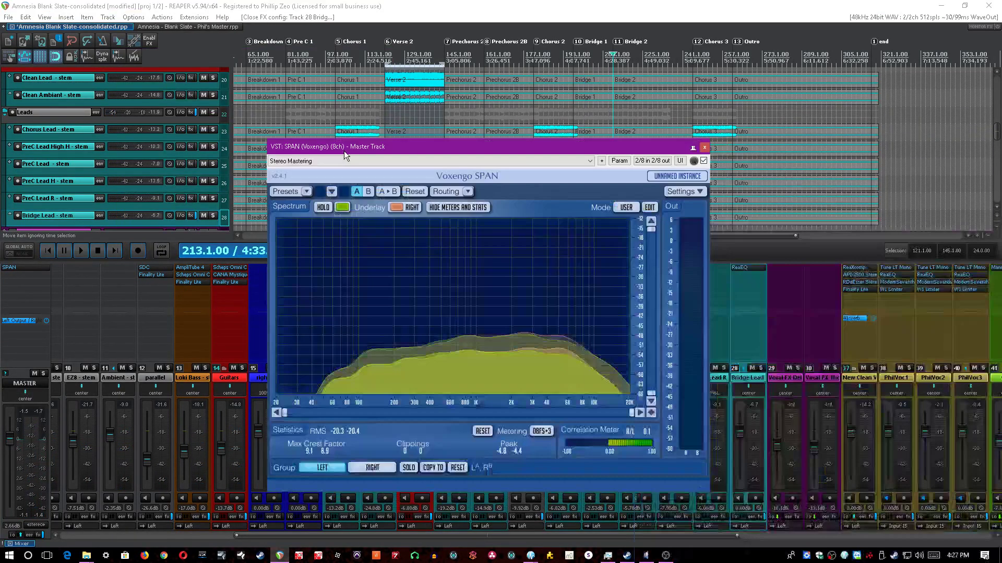
drag(712, 234, 343, 152)
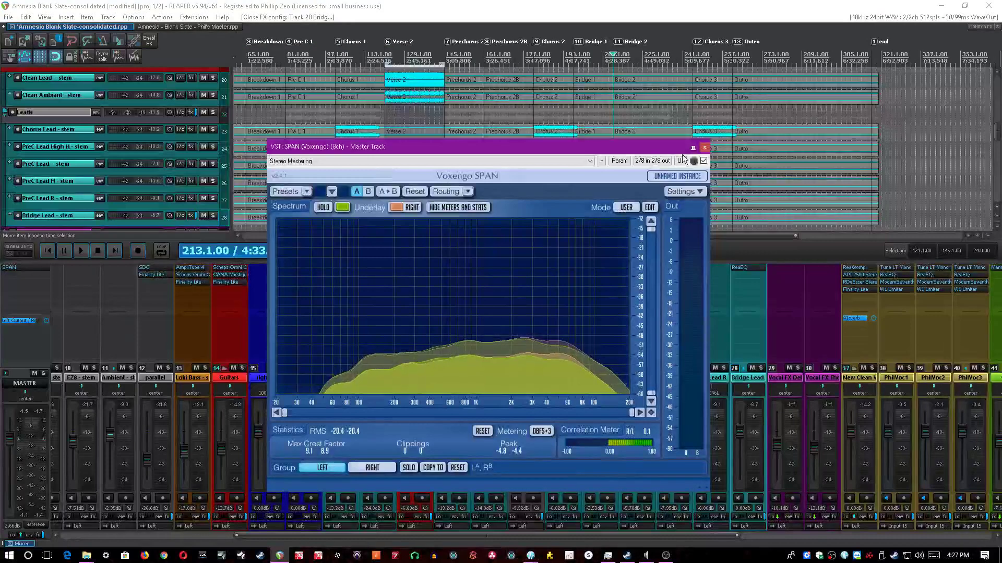
click(704, 147)
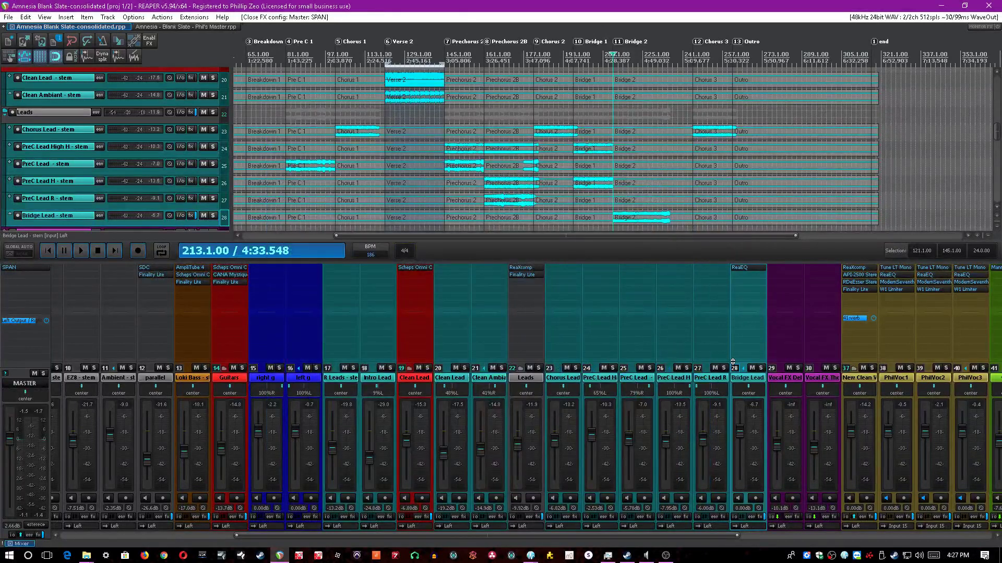
Solo New Clean Vox and play it from Pre C 1 with the effects on it and on track 38 bypassed.
click(774, 379)
drag(696, 535, 822, 535)
click(632, 379)
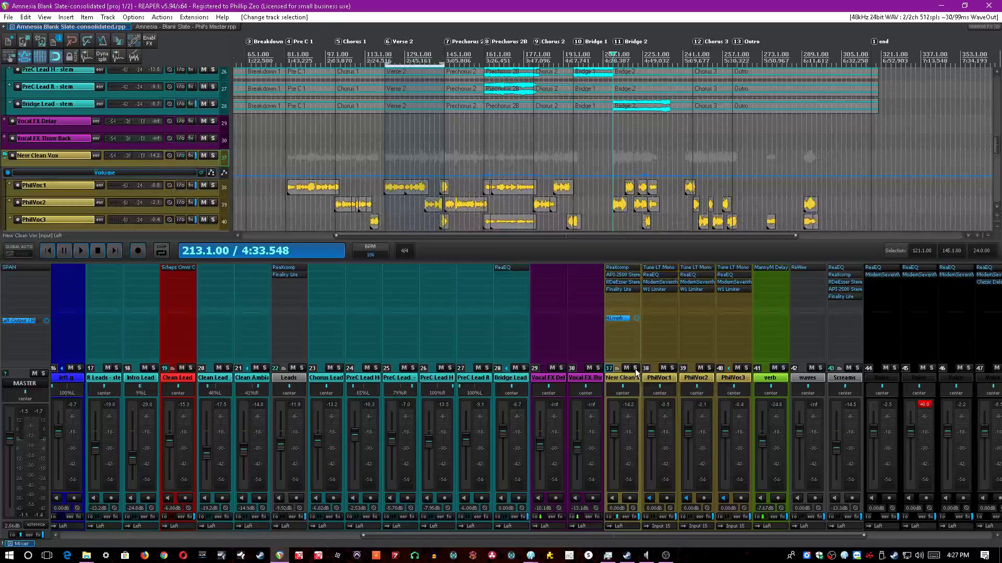
click(635, 367)
click(288, 161)
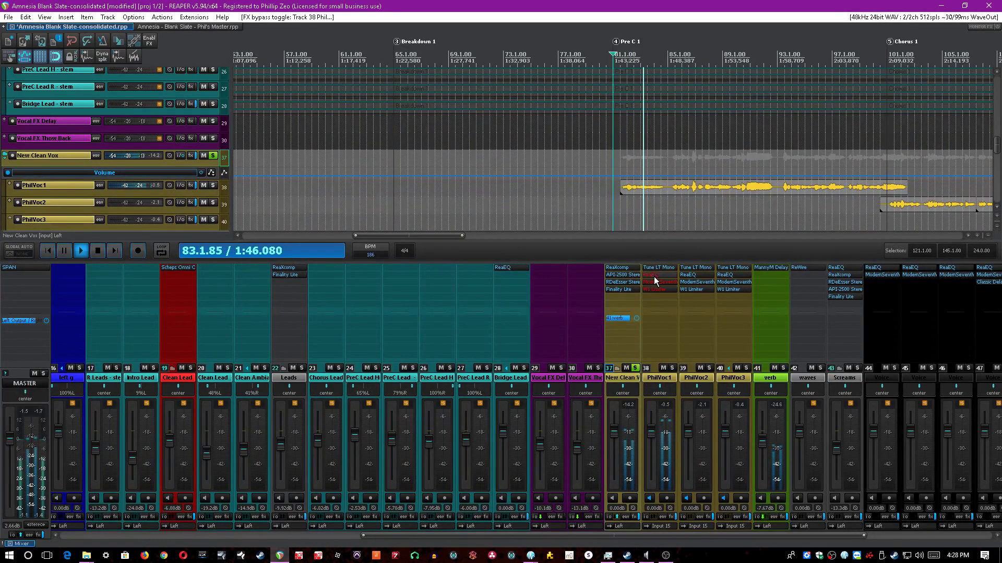
shift+click(617, 289)
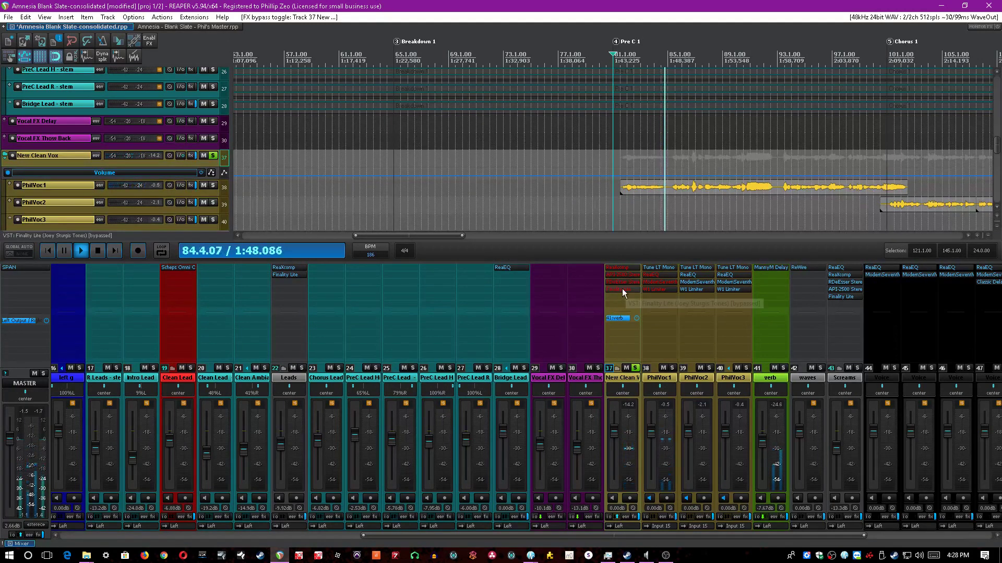
click(669, 376)
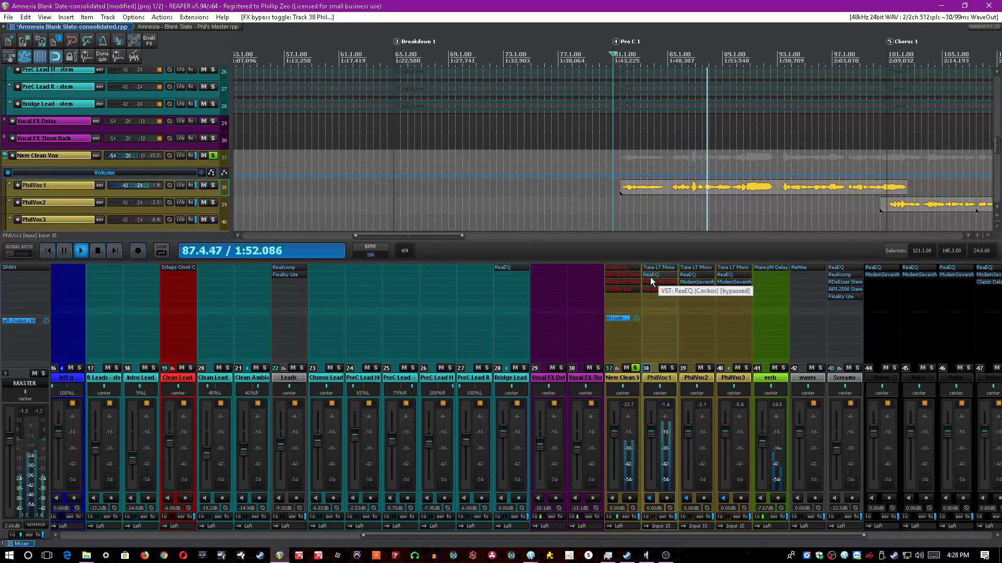
Re-enable and open ReaEQ on track 38, and inspect its high shelf, band 3 and band 2 during playback.
shift+click(651, 275)
click(652, 274)
drag(411, 336, 503, 269)
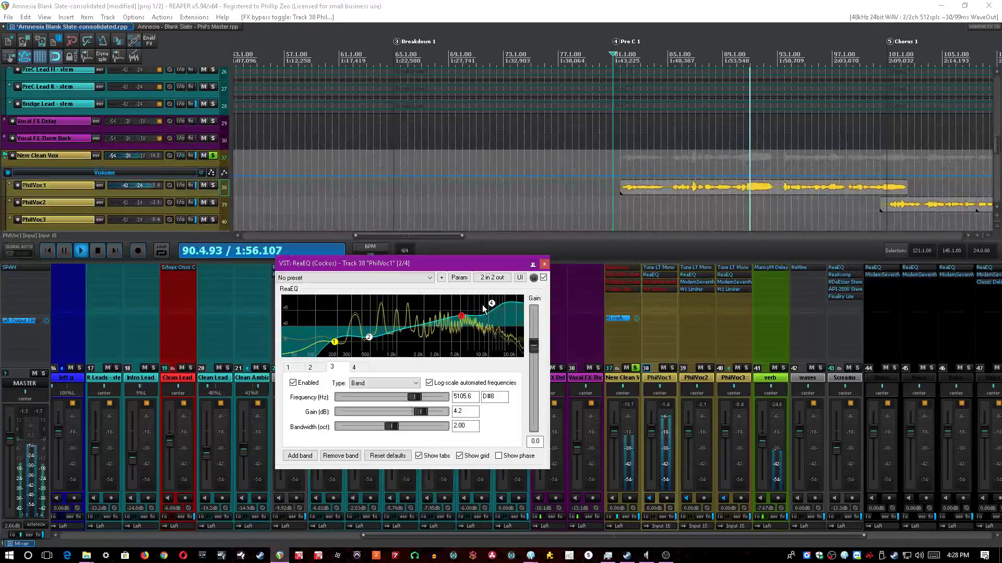
click(491, 304)
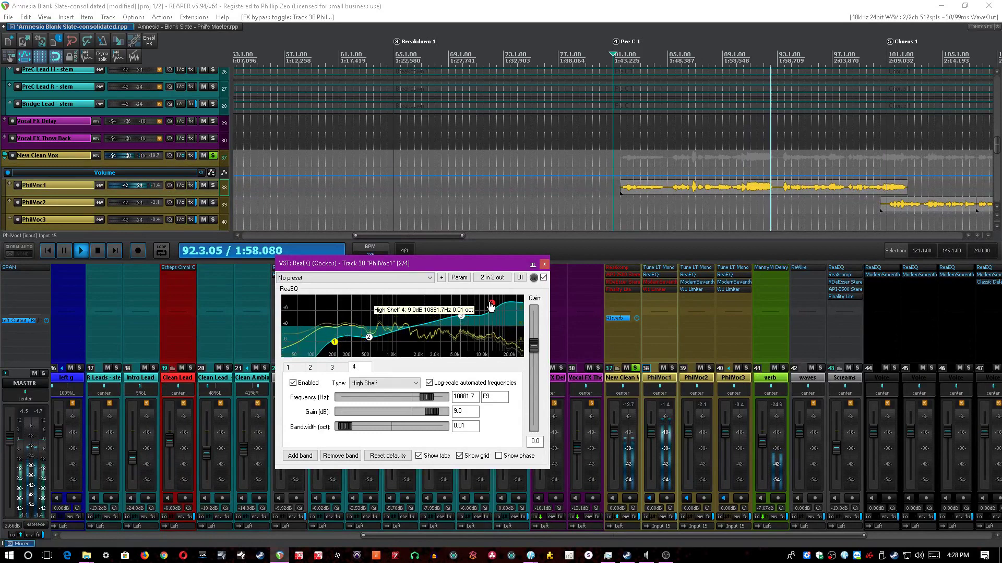
click(460, 317)
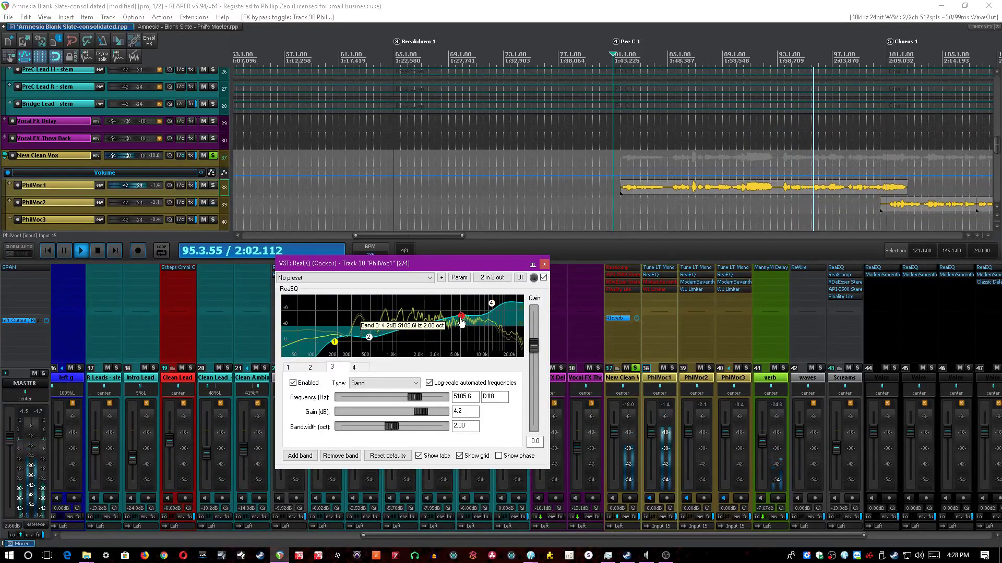
click(370, 340)
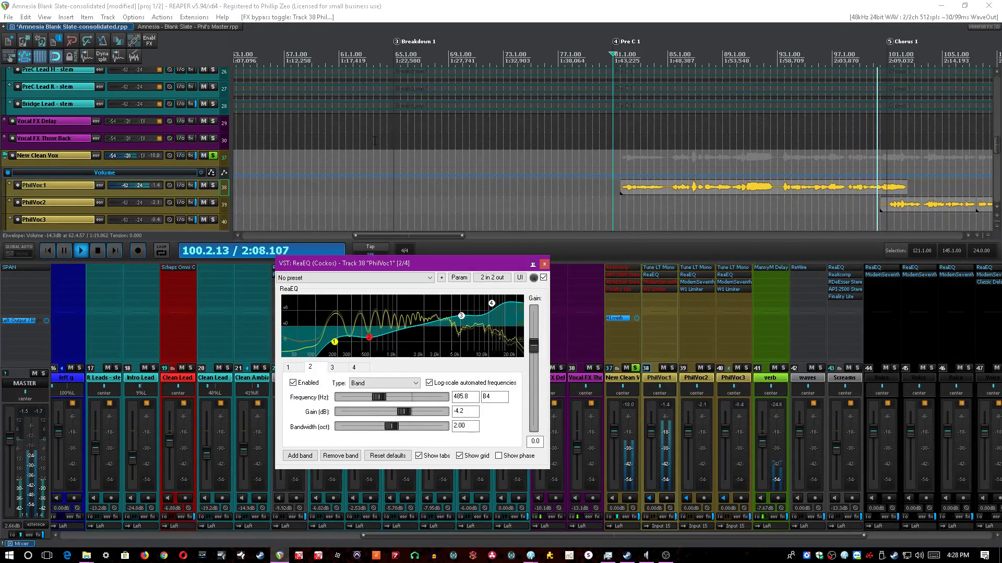
With W1 Limiter bypassed on tracks 39 and 40, open, review and close ModernSeventhSign on track 39.
click(464, 37)
scroll(701, 172, down, 2)
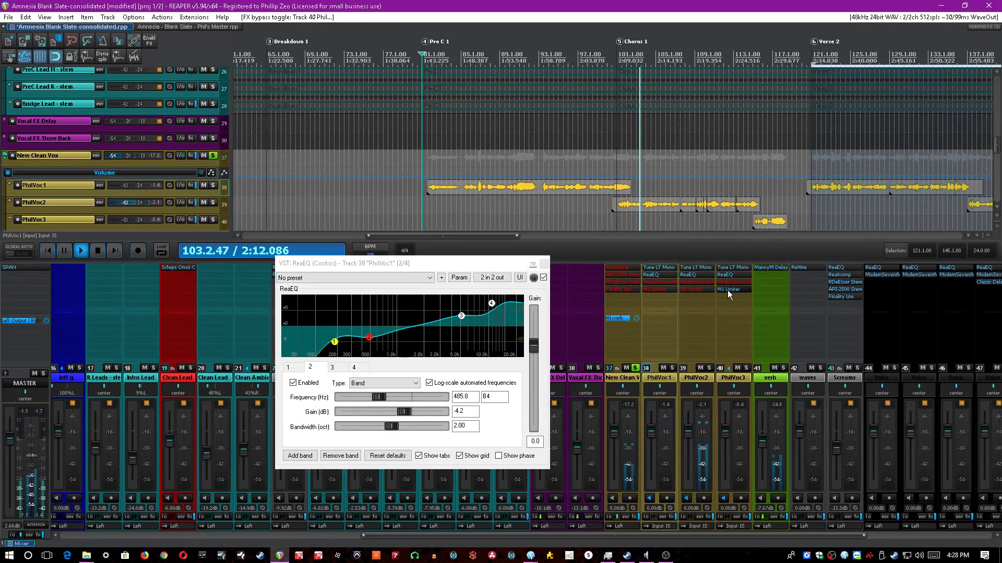
click(685, 286)
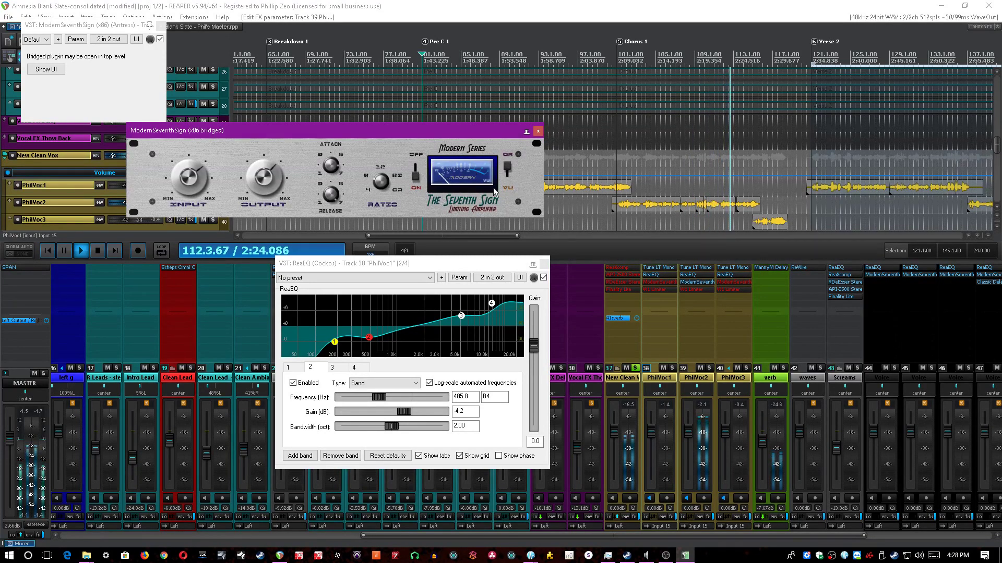
click(537, 132)
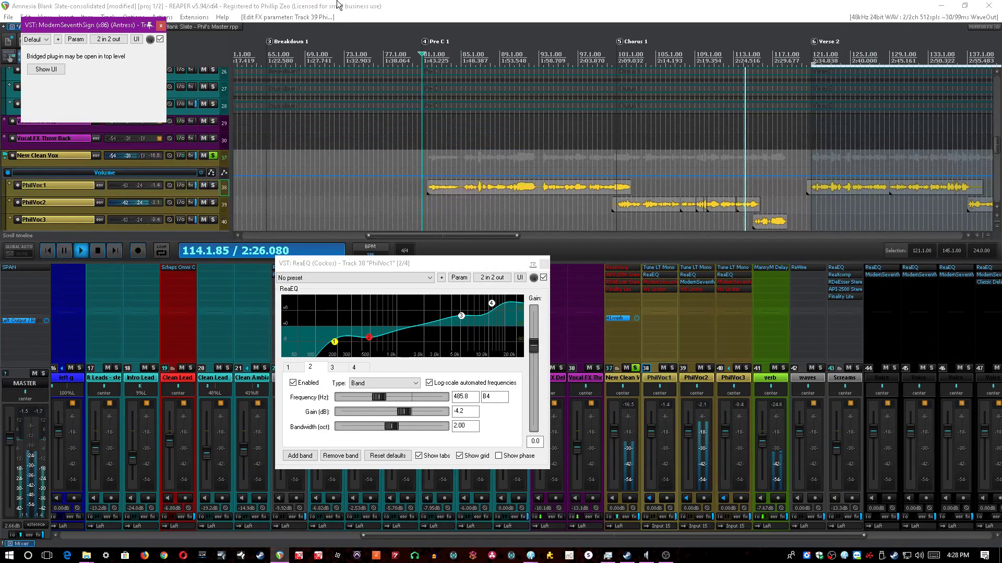
click(160, 26)
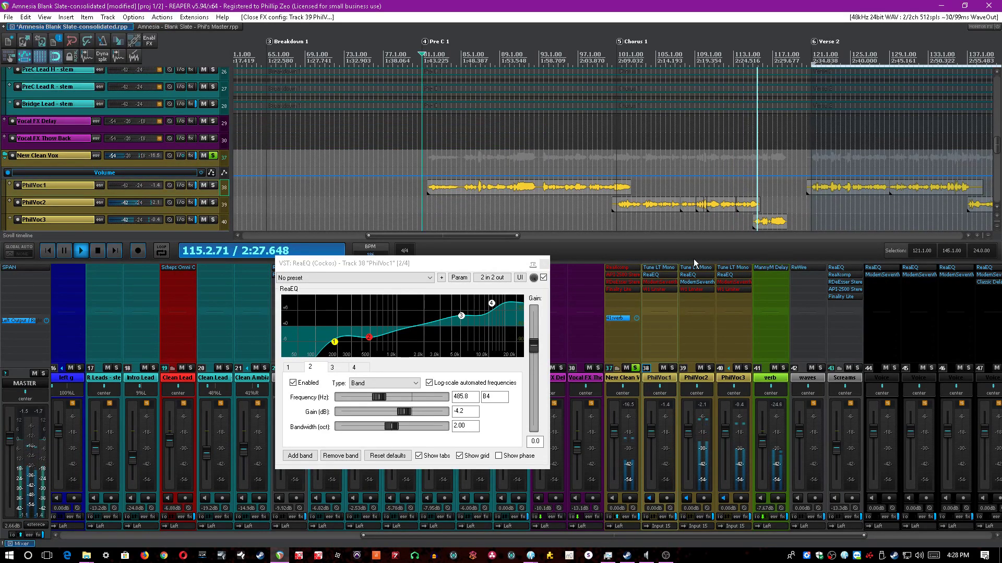
Review W1 Limiter on track 39, and re-enable ModernSeventhSign and W1 Limiter on tracks 38 to 40.
click(706, 289)
shift+click(731, 283)
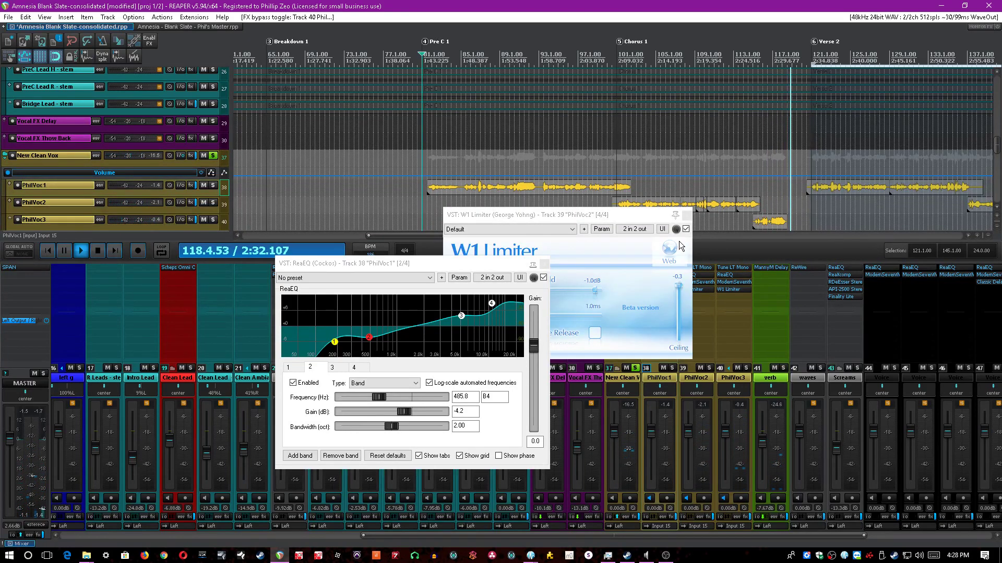
click(672, 219)
drag(658, 219, 589, 163)
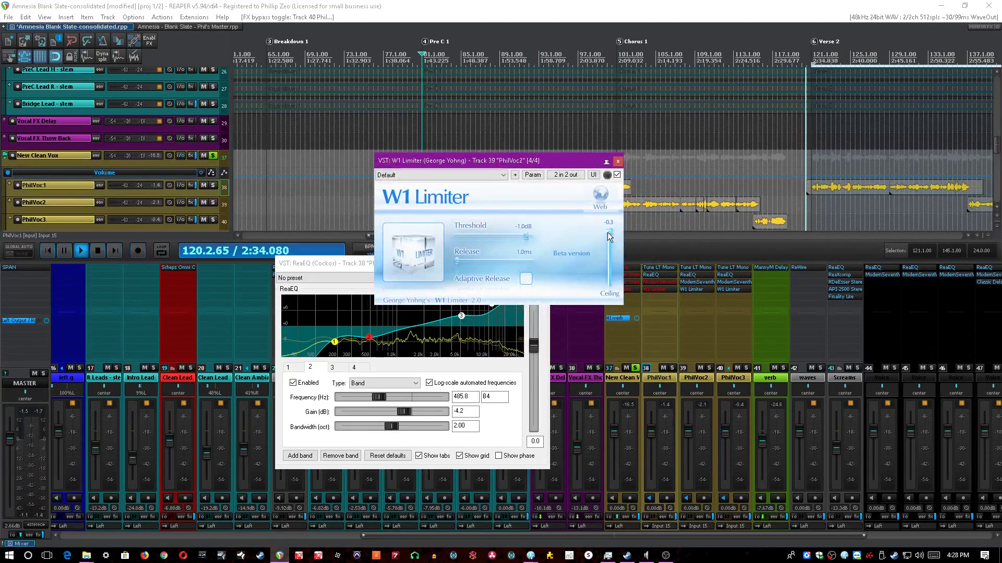
click(618, 162)
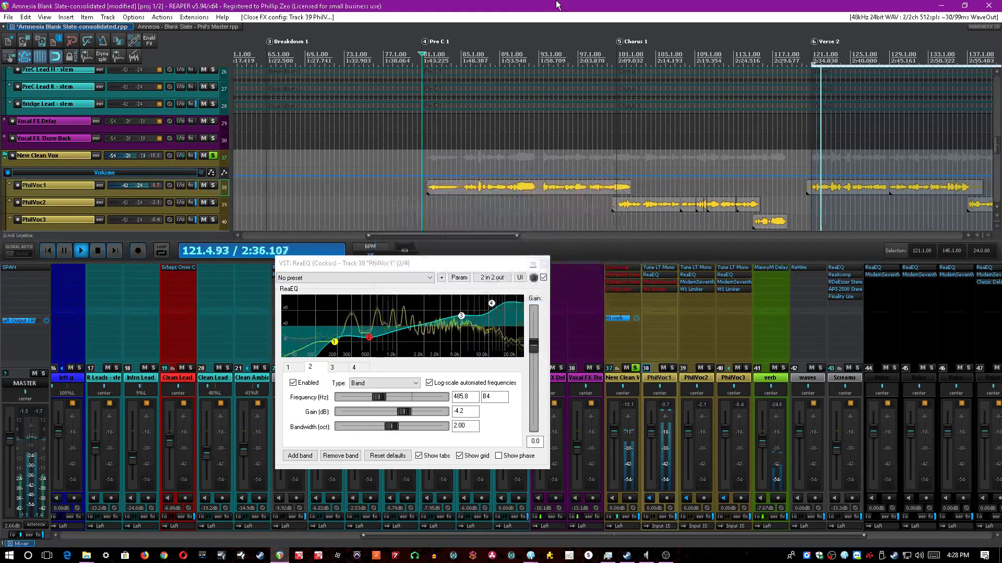
ctrl+click(663, 287)
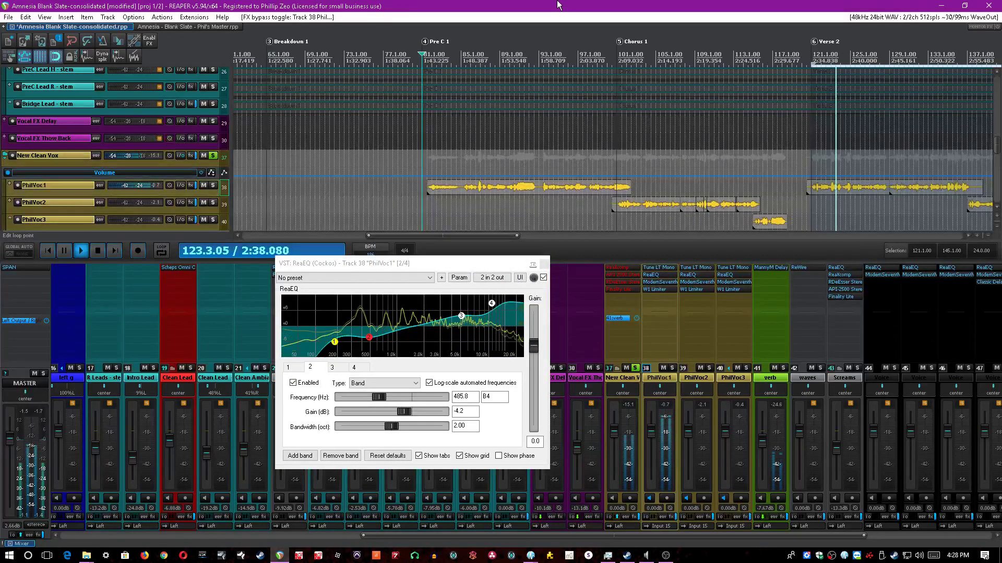
Close ReaEQ on track 38, briefly unsolo New Clean Vox to hear it in the full mix, and solo it again.
click(543, 264)
key(ctrl+s)
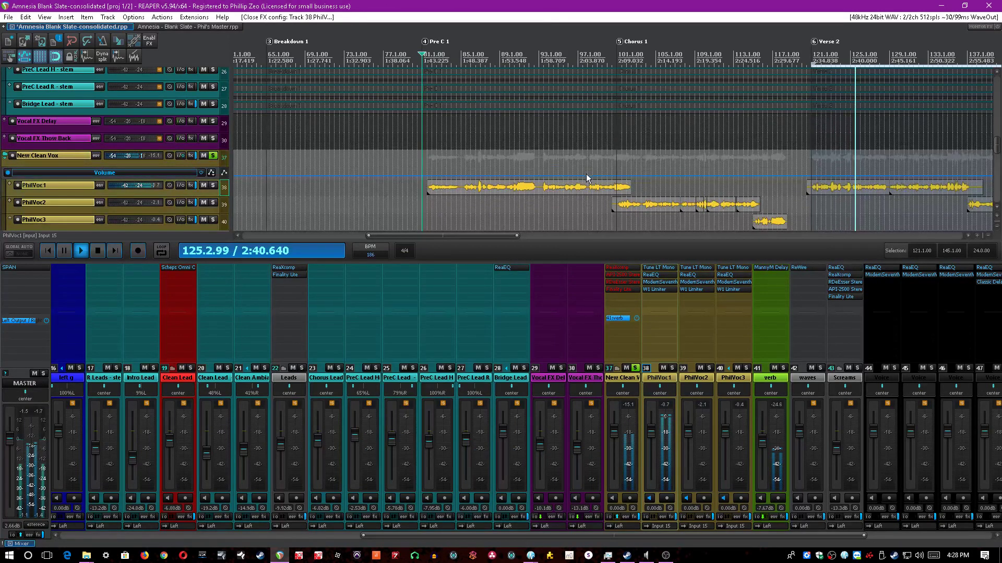
scroll(587, 177, down, 3)
click(623, 305)
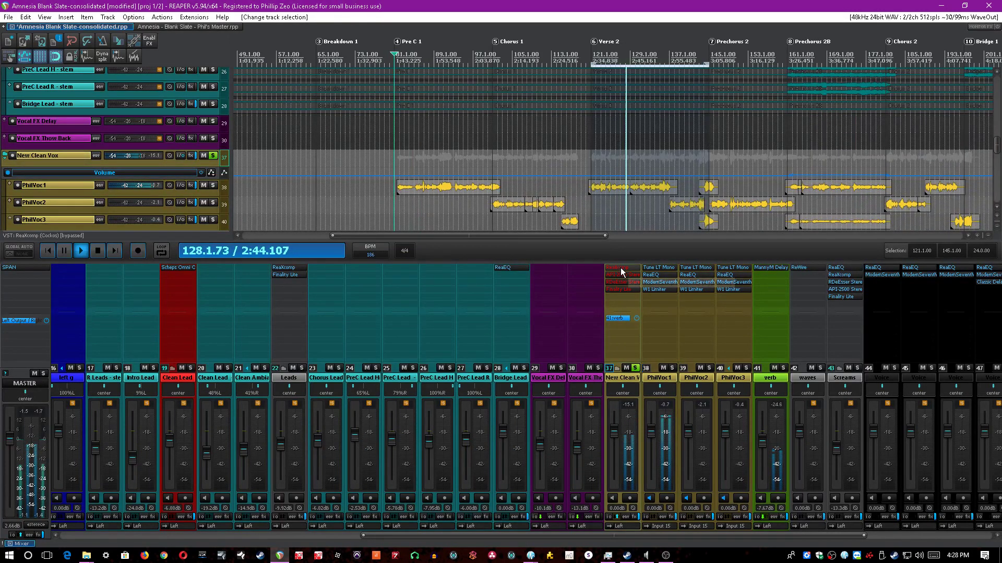
click(635, 368)
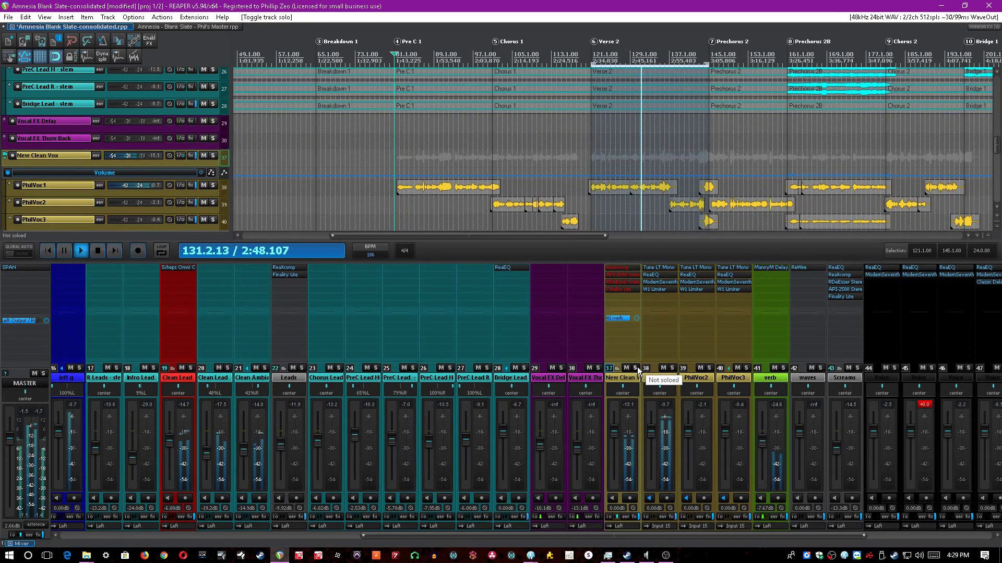
click(635, 368)
Re-enable ReaXcomp on New Clean Vox, open it, and play the vocals from Pre C 1.
ctrl+click(618, 266)
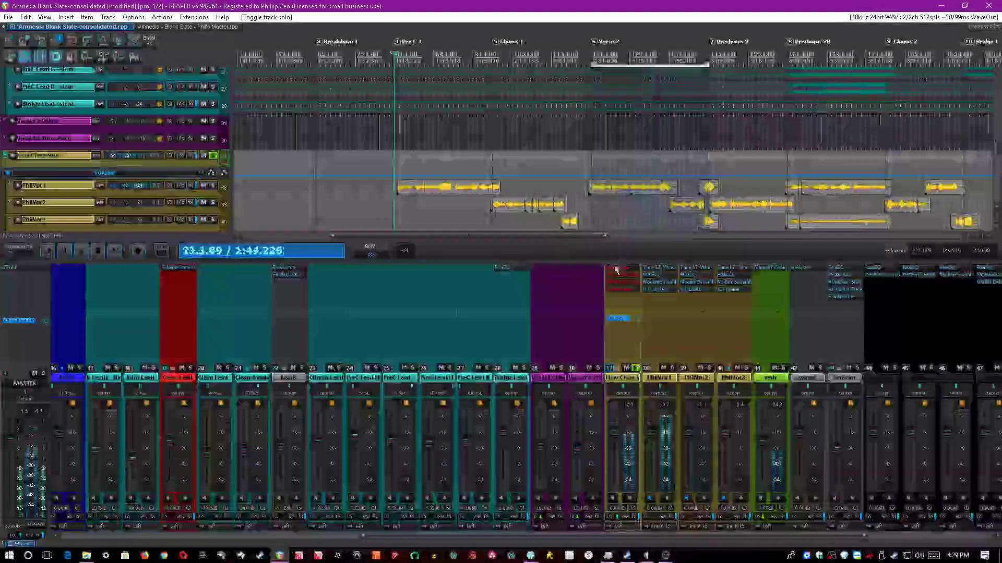
click(617, 266)
click(468, 8)
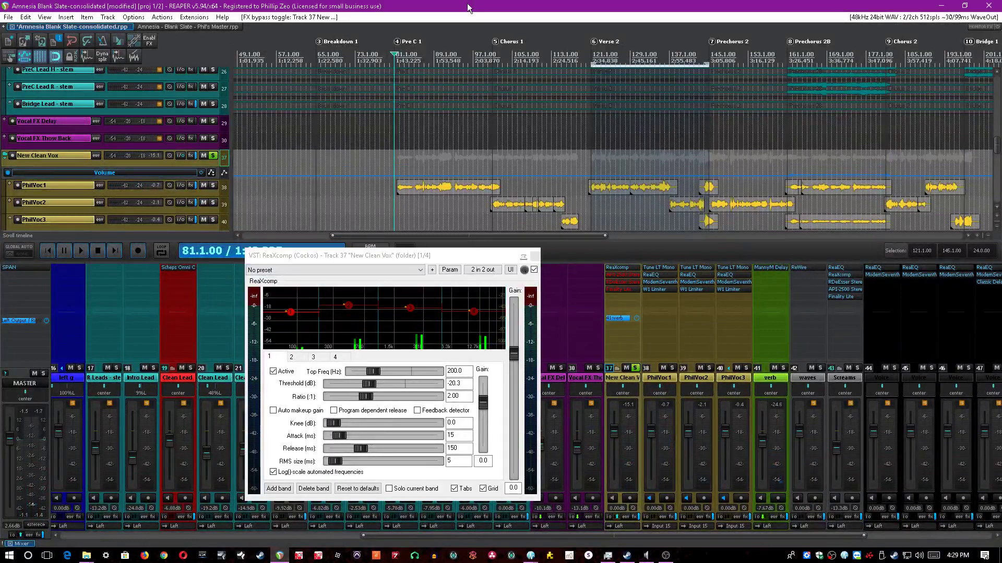
key(space)
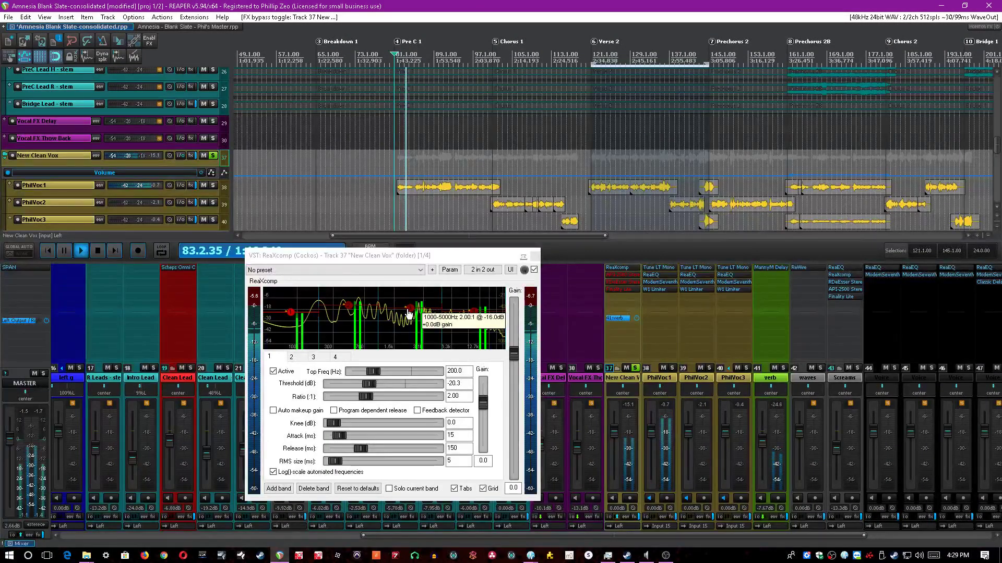
Inspect ReaXcomp's bands 3, 4 and 2 on New Clean Vox during playback, and close the plugin.
click(429, 313)
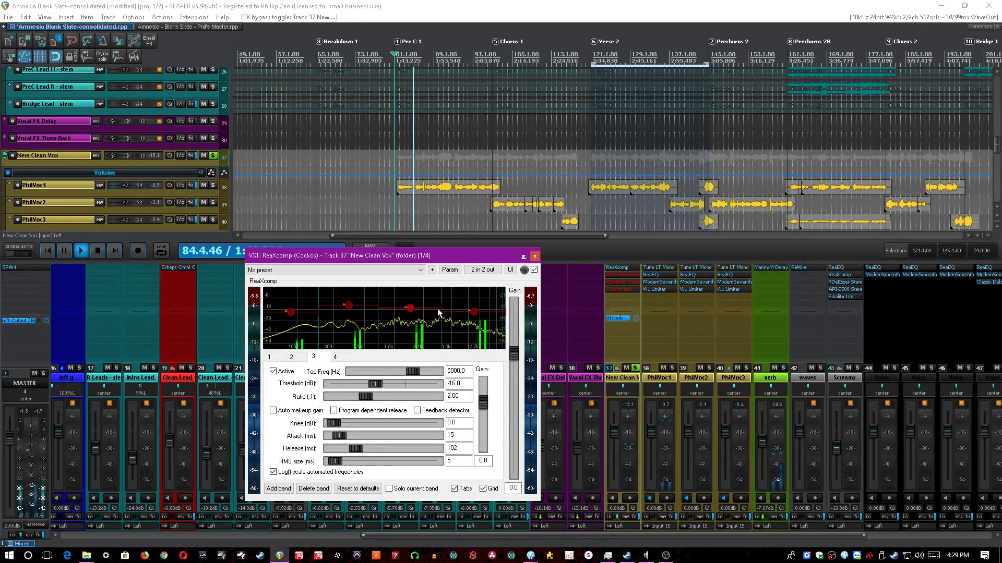
click(488, 5)
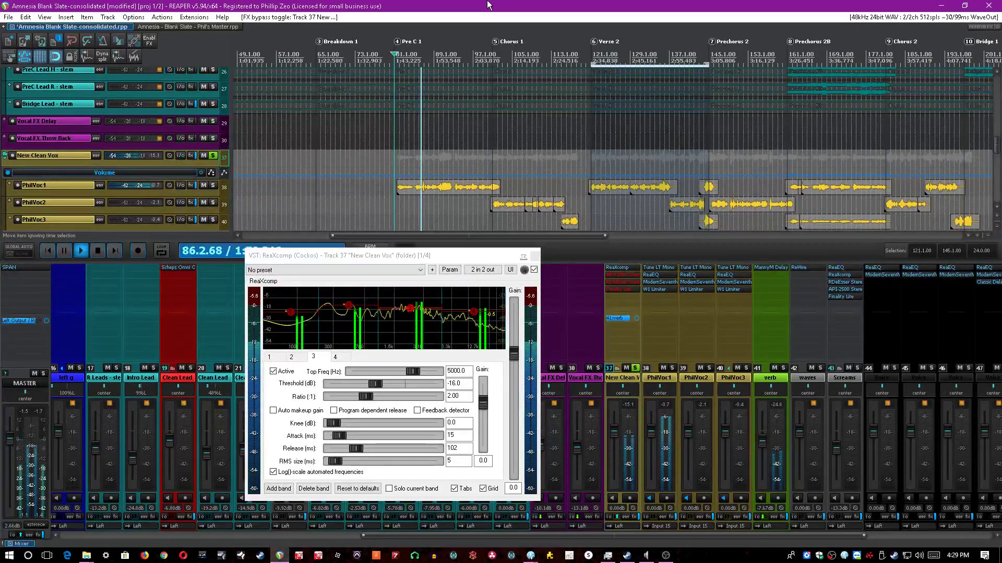
click(476, 313)
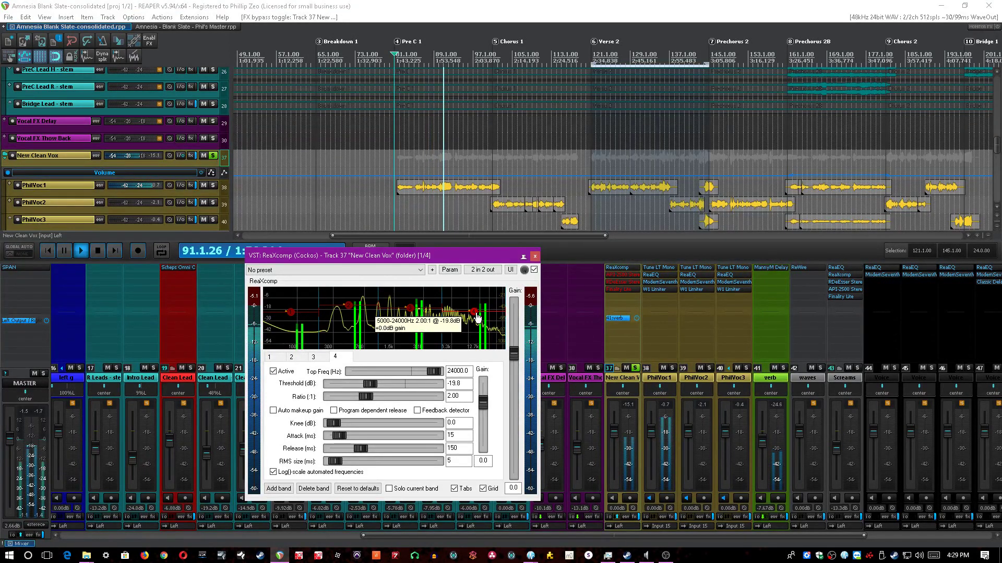
click(347, 307)
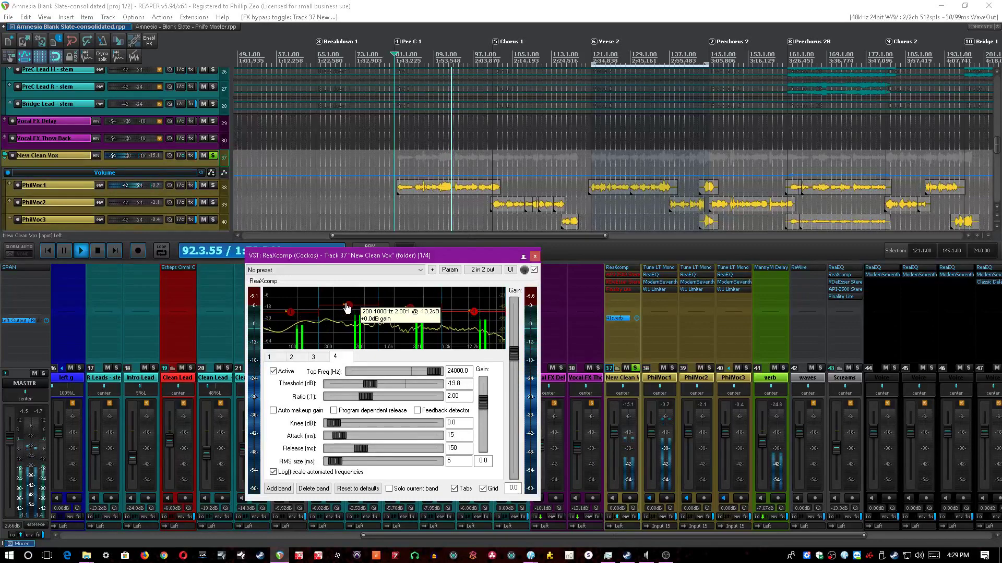
click(291, 313)
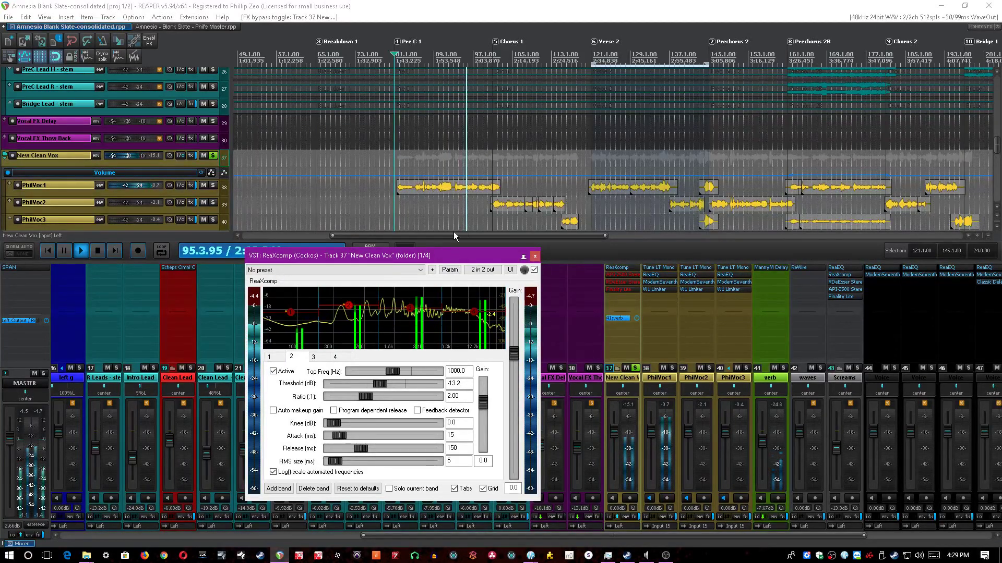
click(468, 5)
click(535, 256)
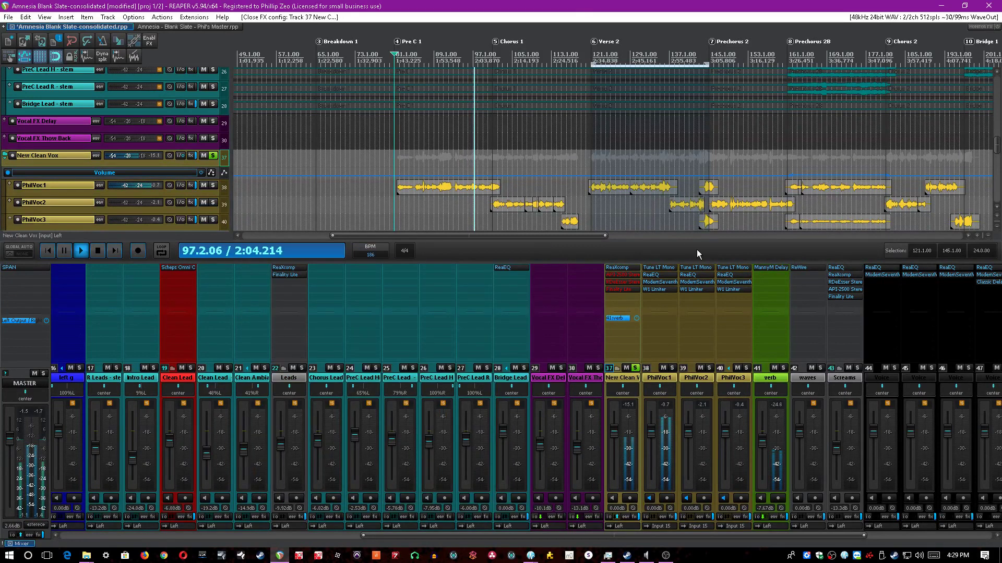
Open ModernSeventhSign and ReaEQ on track 38, inspect ReaEQ's band 3, and close ReaEQ.
click(660, 282)
click(656, 275)
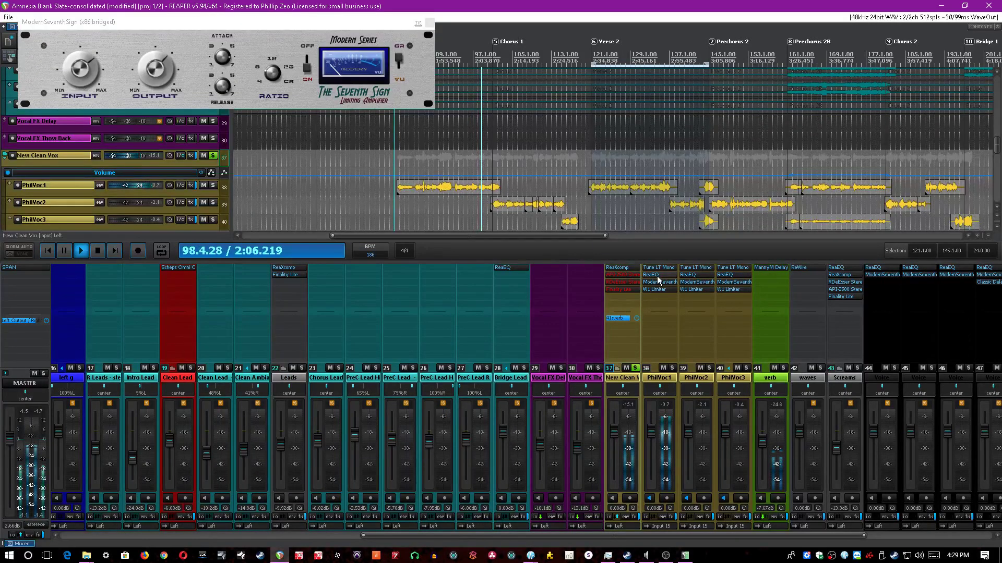
click(462, 316)
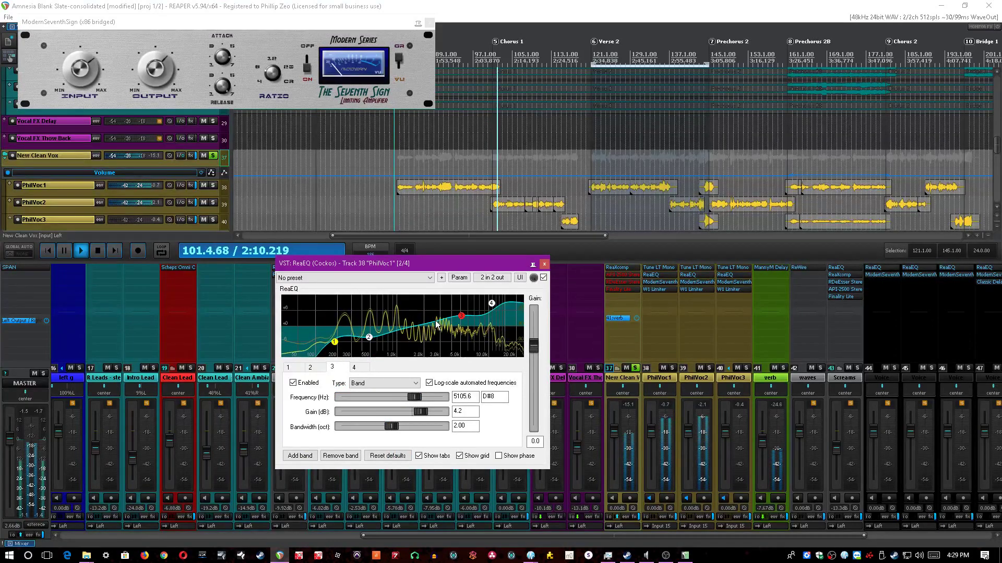
click(545, 263)
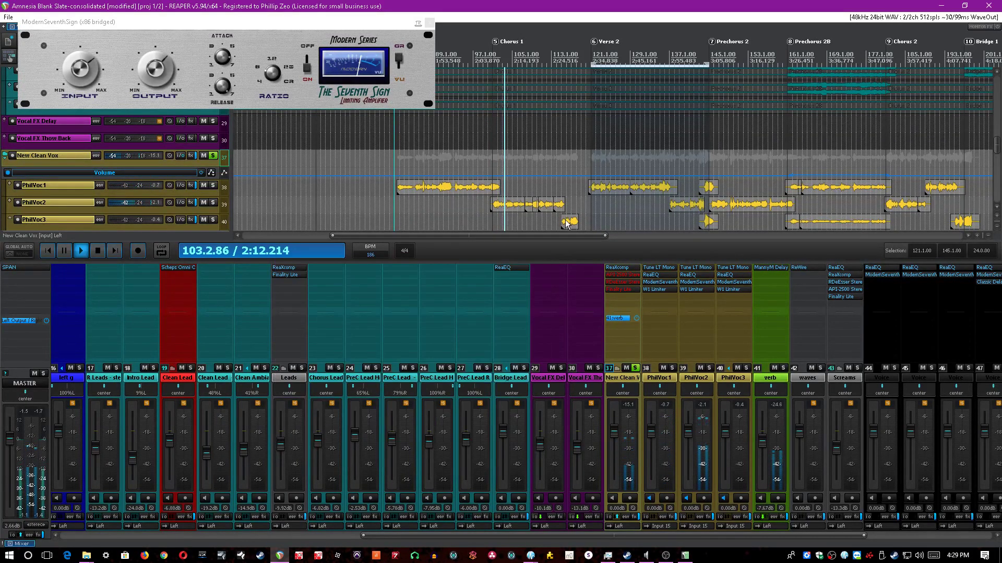
Review ReaXcomp's band 3 on New Clean Vox again, save the project, close both plugin windows and stop playback.
click(620, 267)
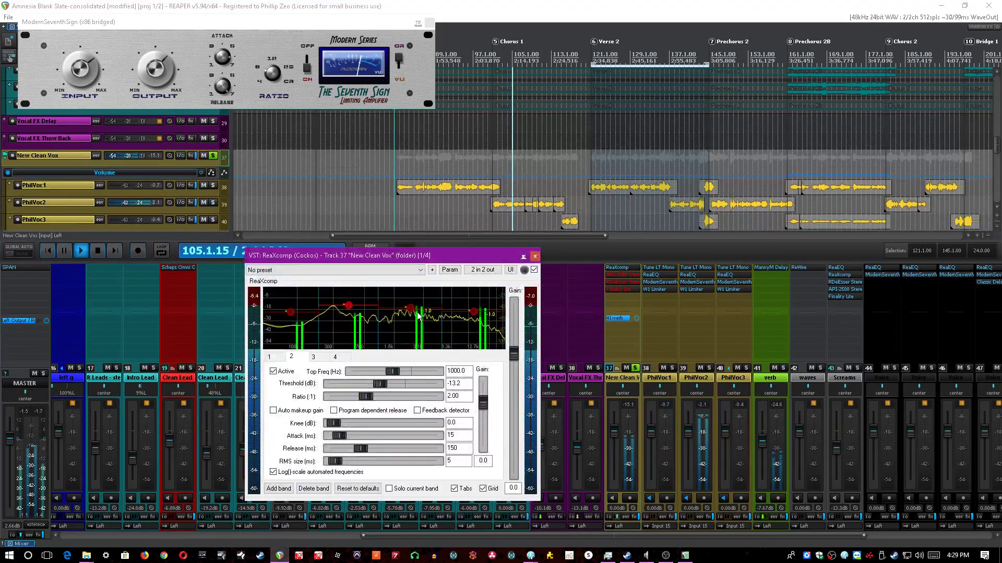
click(415, 310)
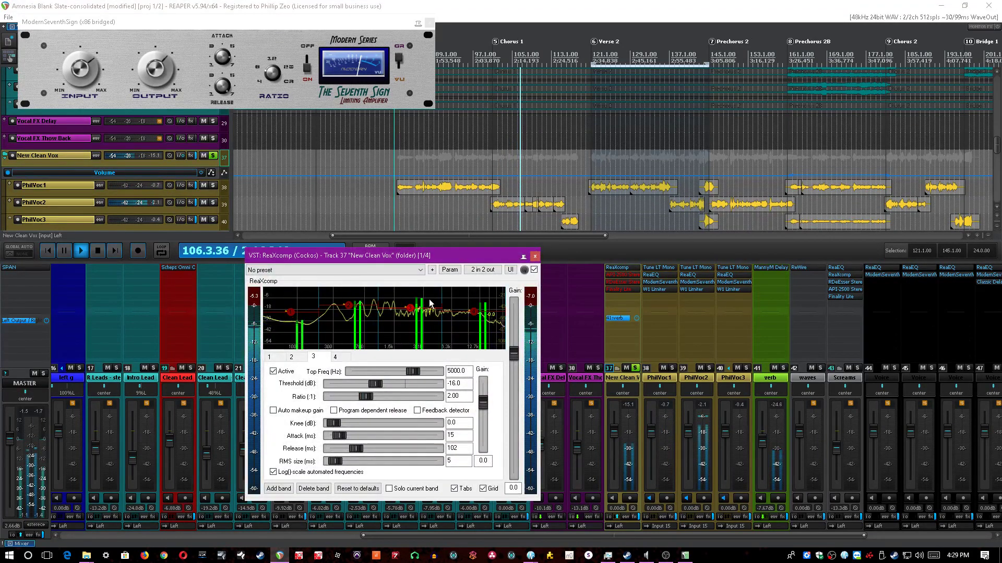
click(605, 5)
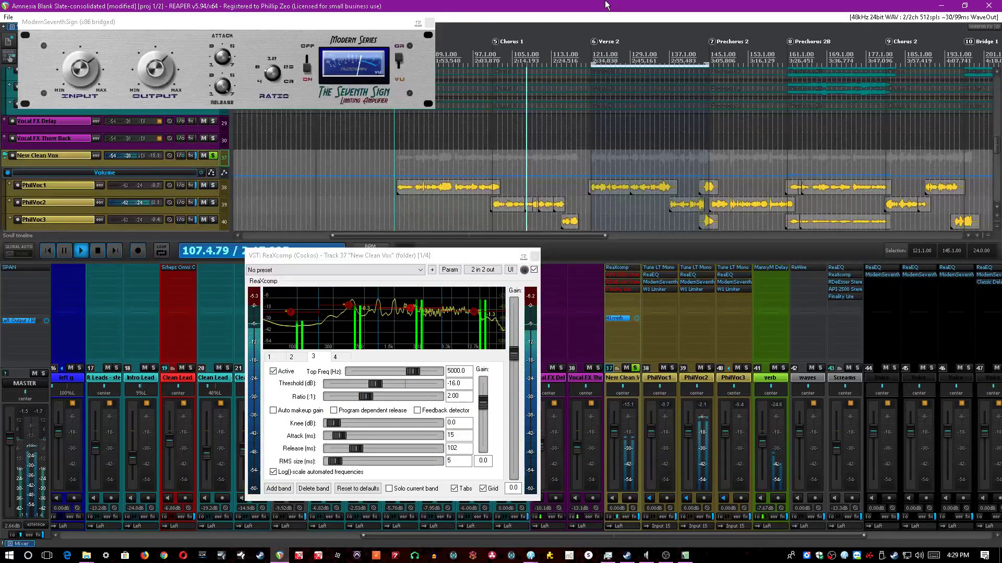
key(ctrl+s)
click(429, 22)
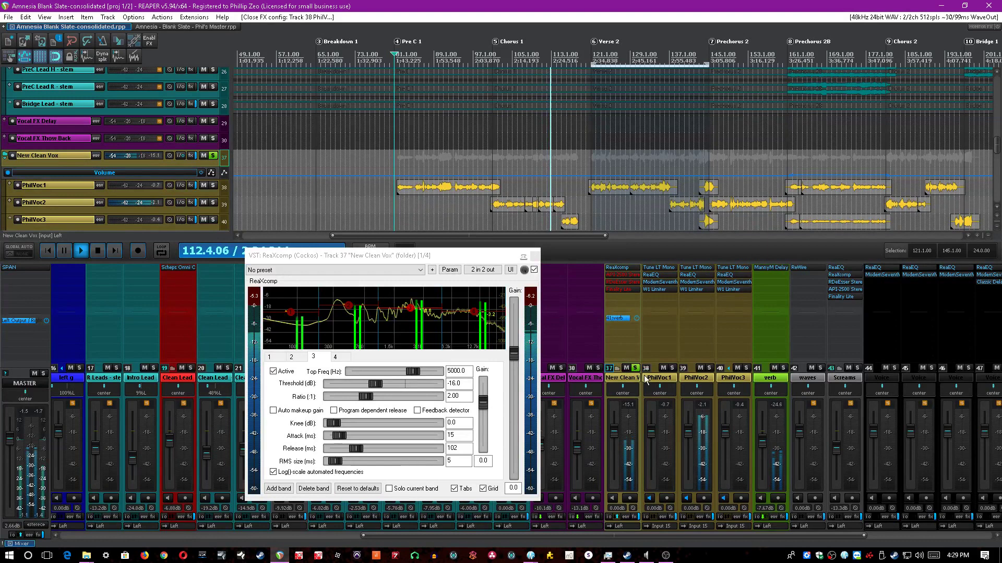
click(535, 258)
key(space)
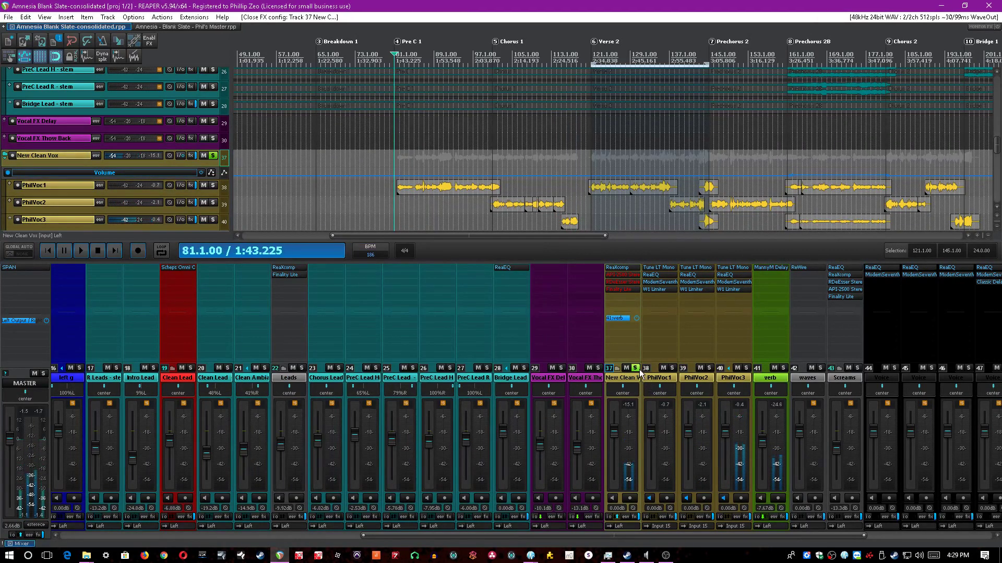
Re-enable API-2500 Stereo on New Clean Vox, open it, play from Pre C 1 and save the project.
shift+click(622, 274)
click(622, 274)
click(460, 6)
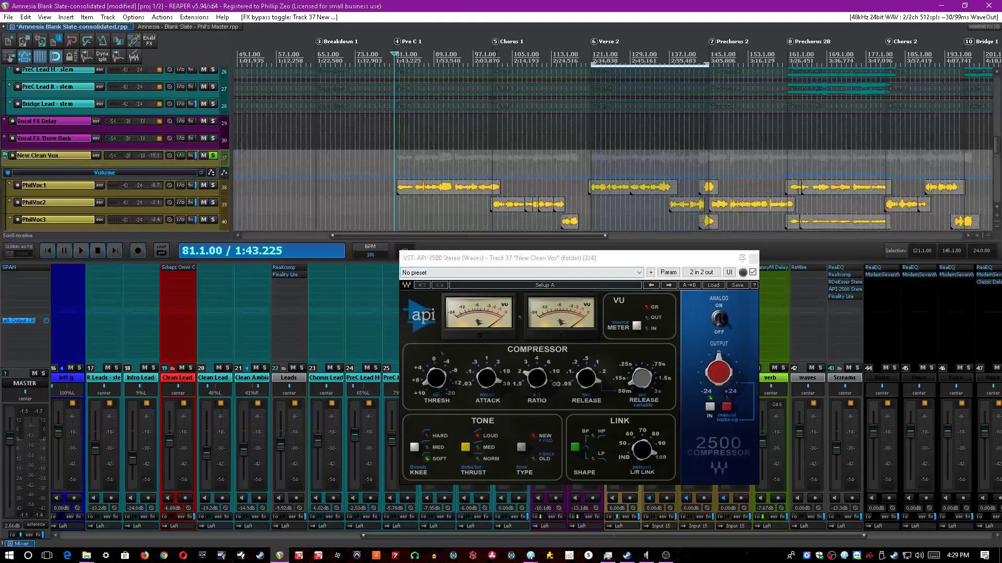
key(space)
scroll(532, 187, down, 2)
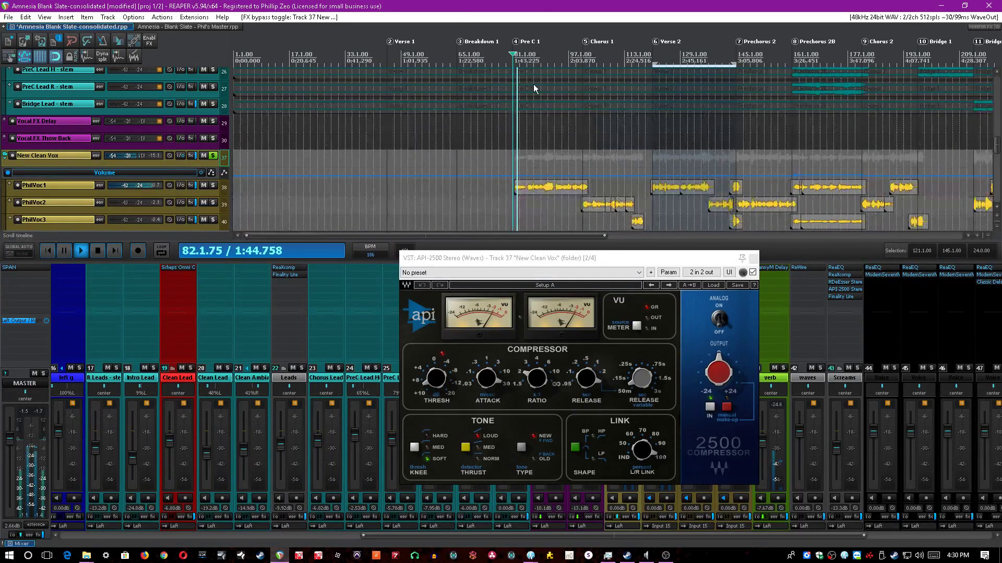
key(ctrl+s)
drag(510, 260, 501, 263)
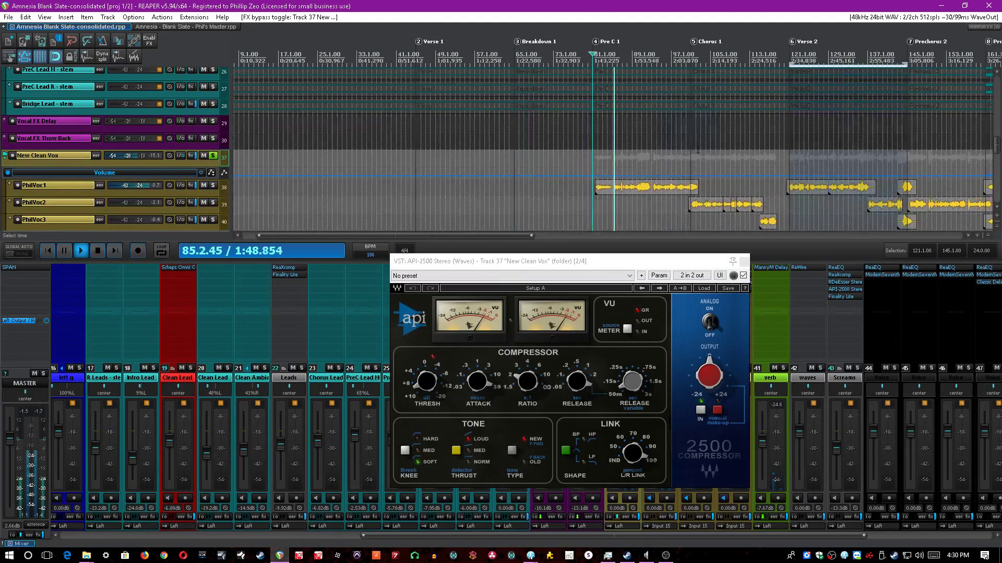
Save the project and audition the vocals from measure 143, just before Prechorus 2, with API-2500 active.
click(764, 204)
scroll(630, 187, up, 3)
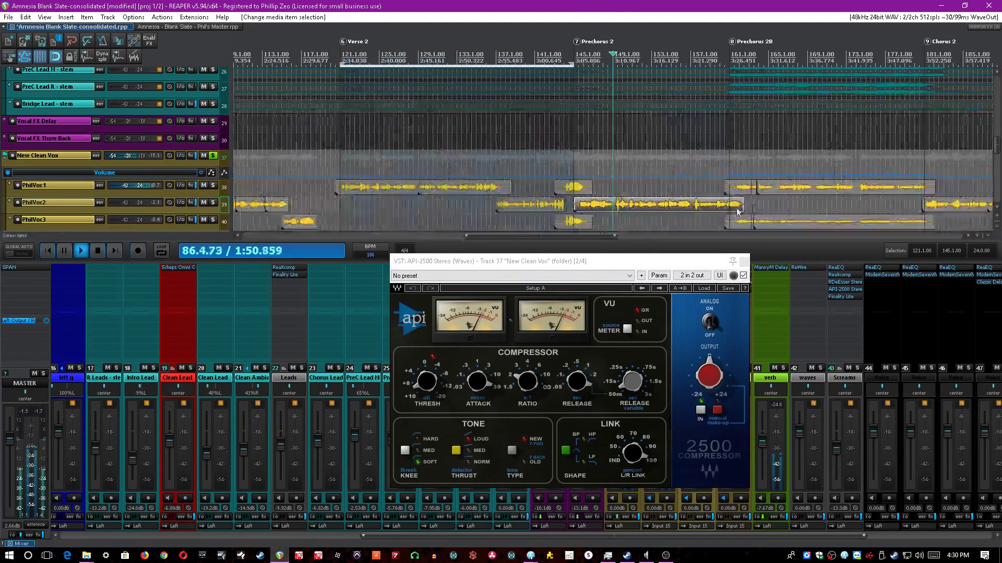
key(ctrl+s)
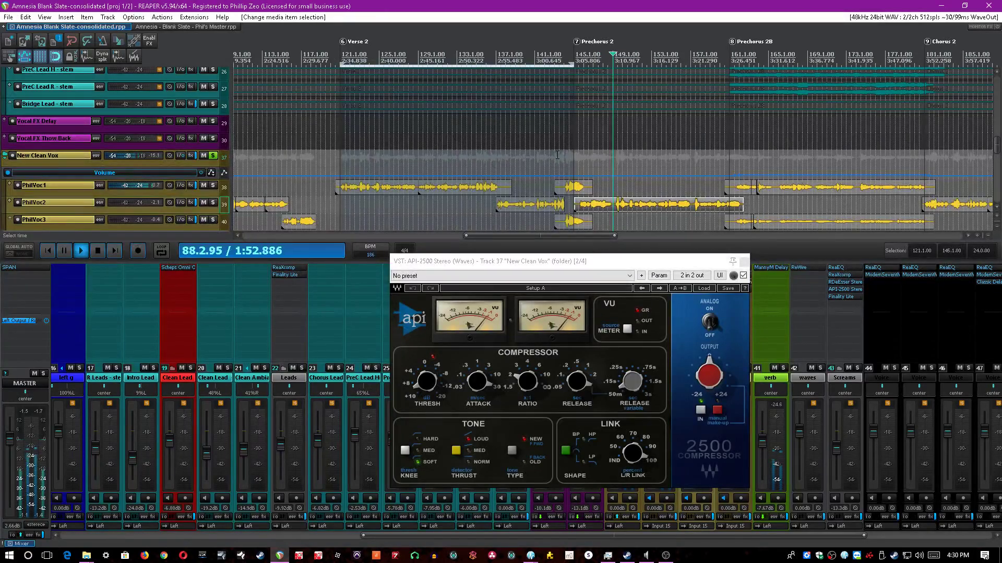
click(557, 155)
scroll(557, 155, up, 2)
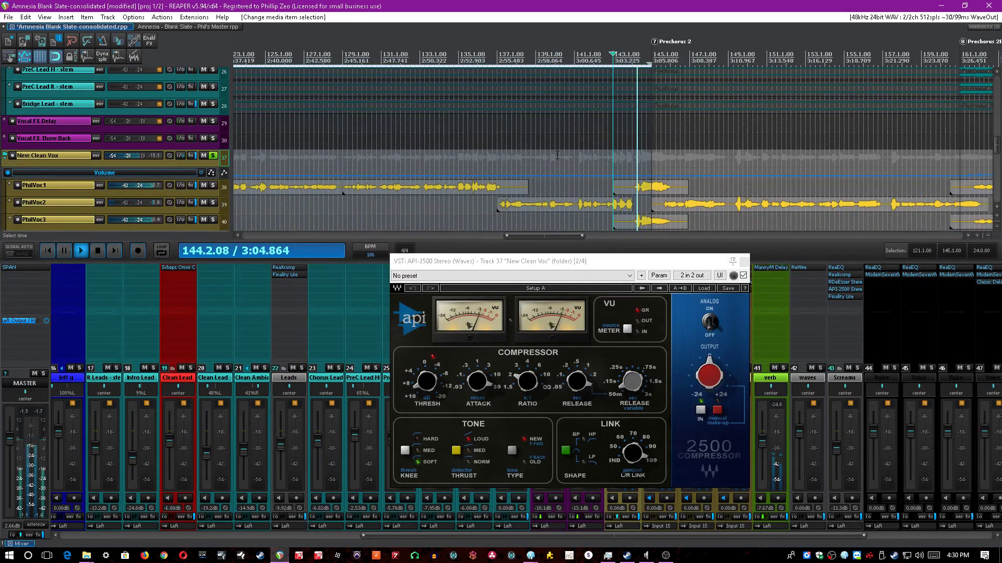
scroll(562, 170, down, 2)
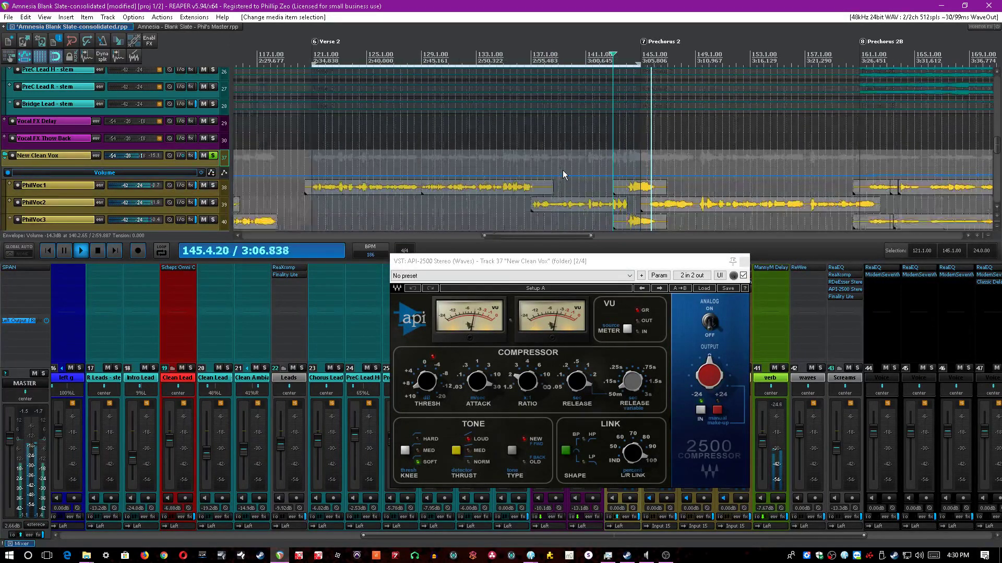
key(space)
Play from measure 143 with API-2500 bypassed for comparison, re-enable it, stop playback and save the project.
click(743, 275)
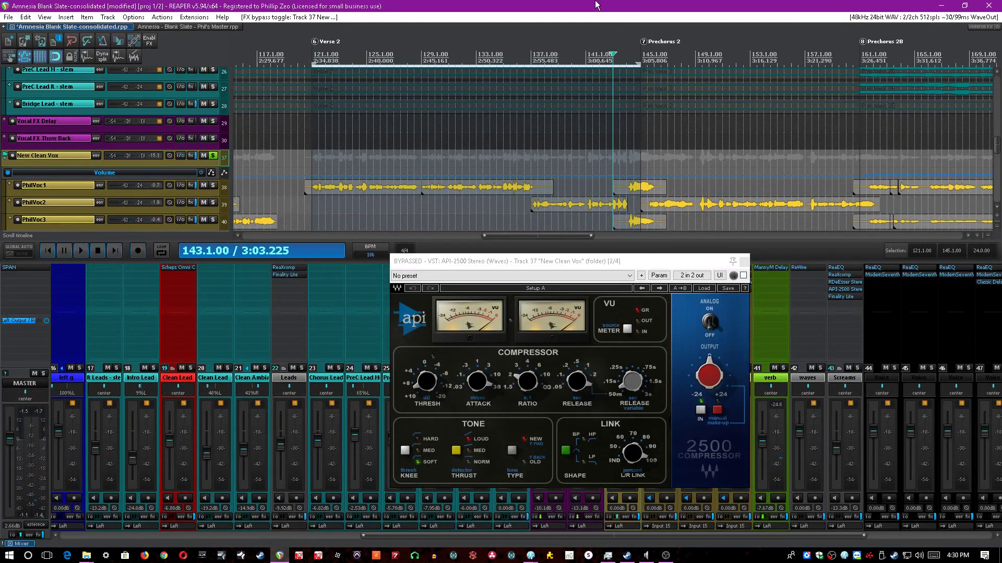
key(space)
scroll(616, 157, up, 2)
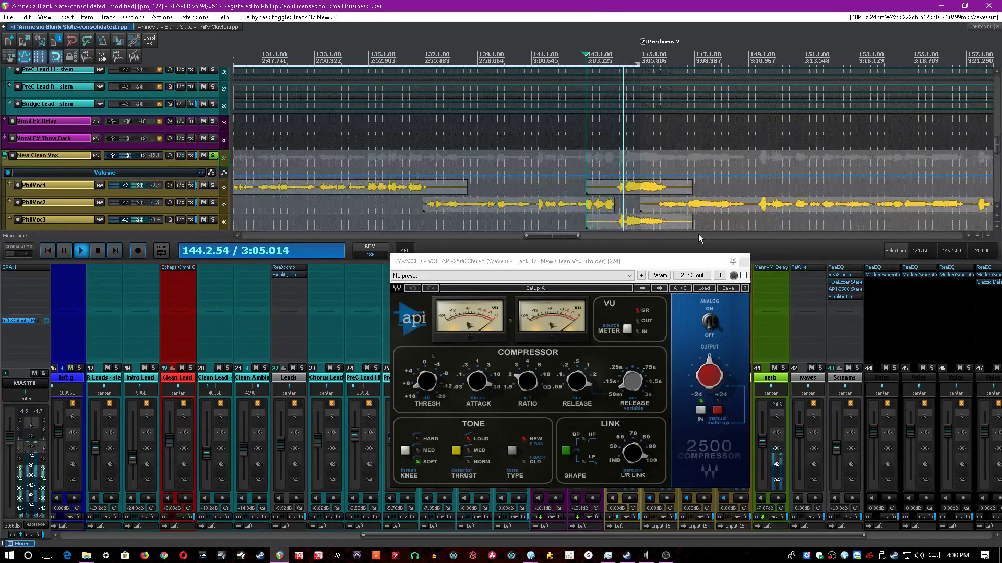
click(742, 276)
key(space)
click(591, 5)
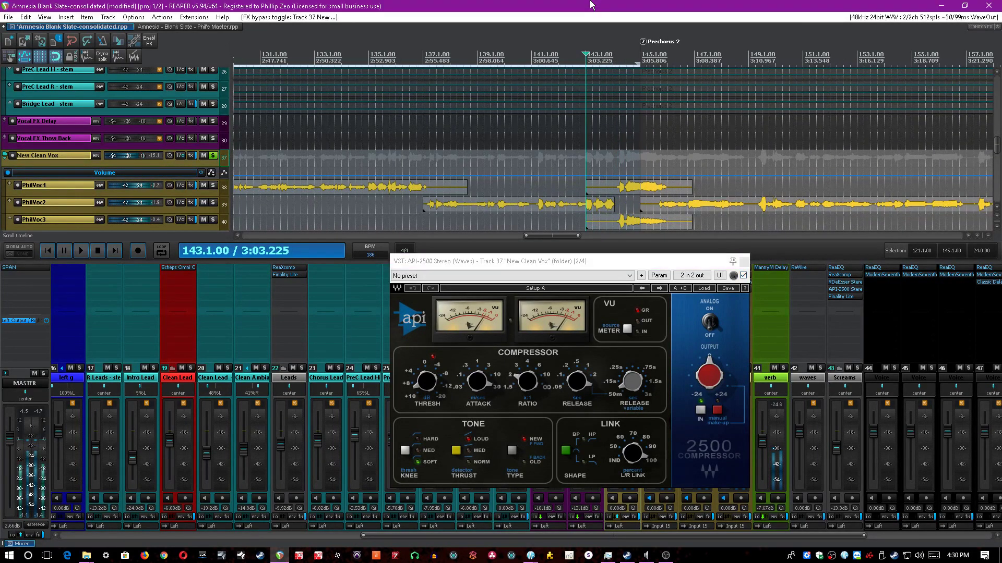
key(ctrl+s)
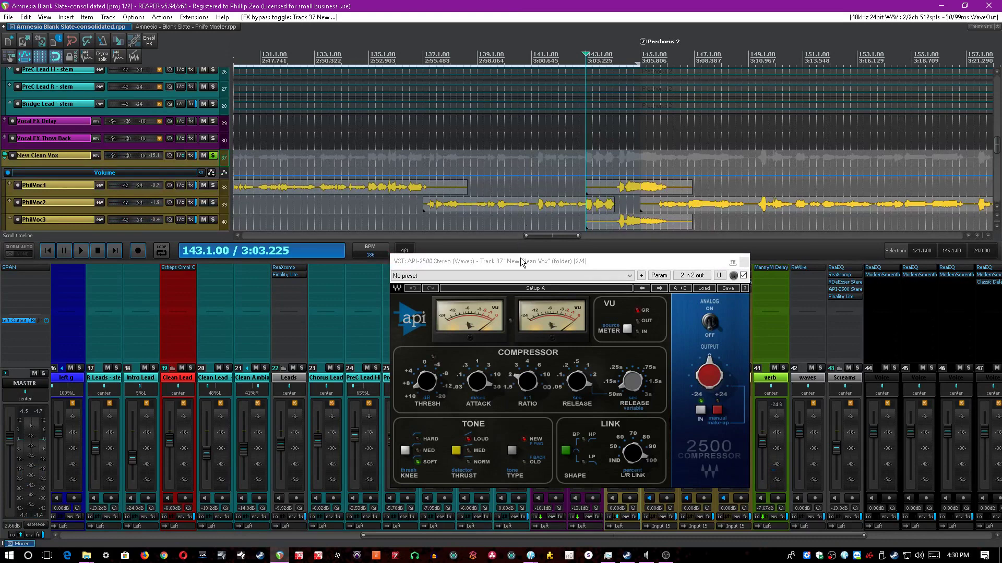
Play the vocals from Prechorus 2B and compare them with API-2500 bypassed and re-enabled.
drag(521, 262, 447, 255)
scroll(847, 221, down, 4)
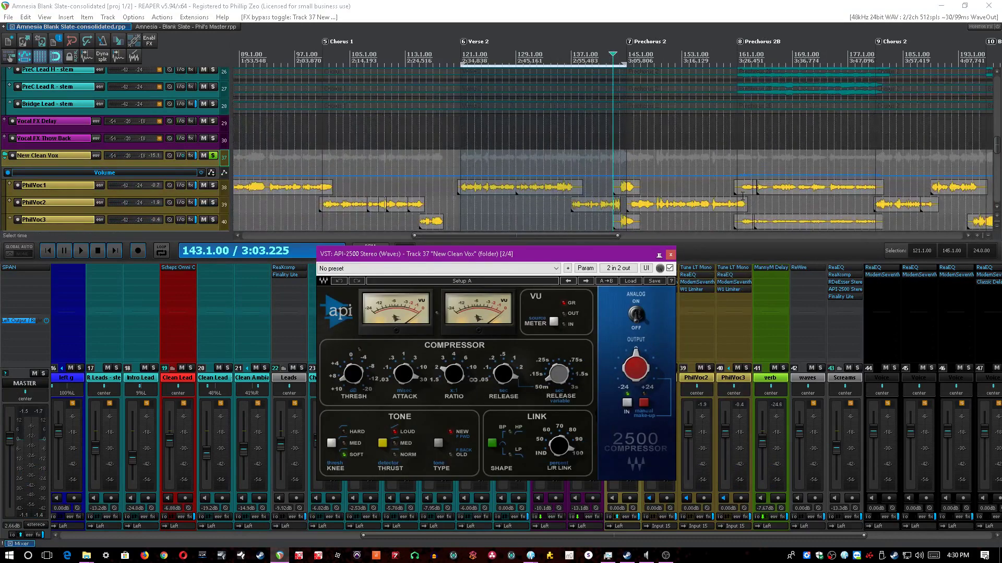
click(739, 196)
scroll(739, 197, up, 4)
key(space)
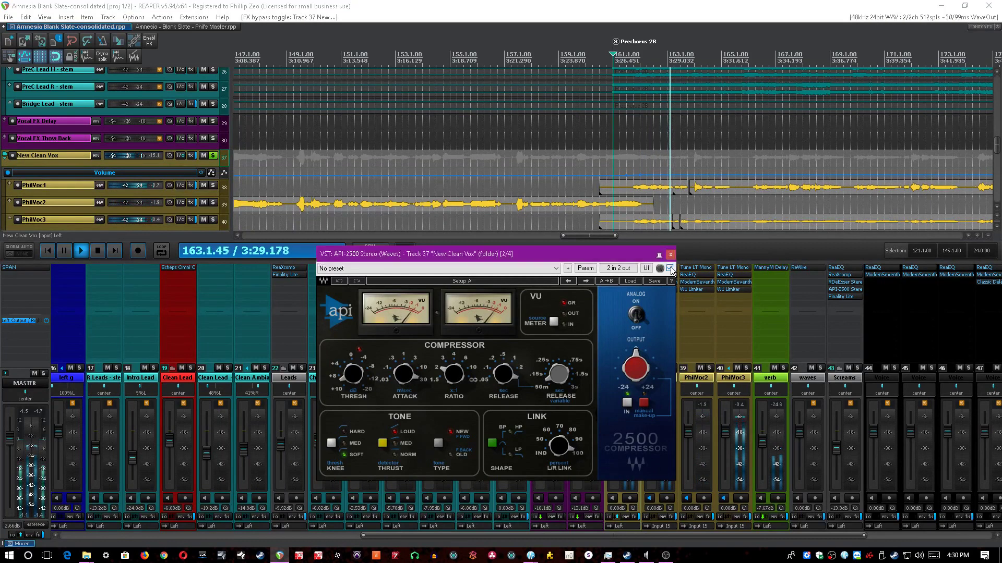
click(670, 269)
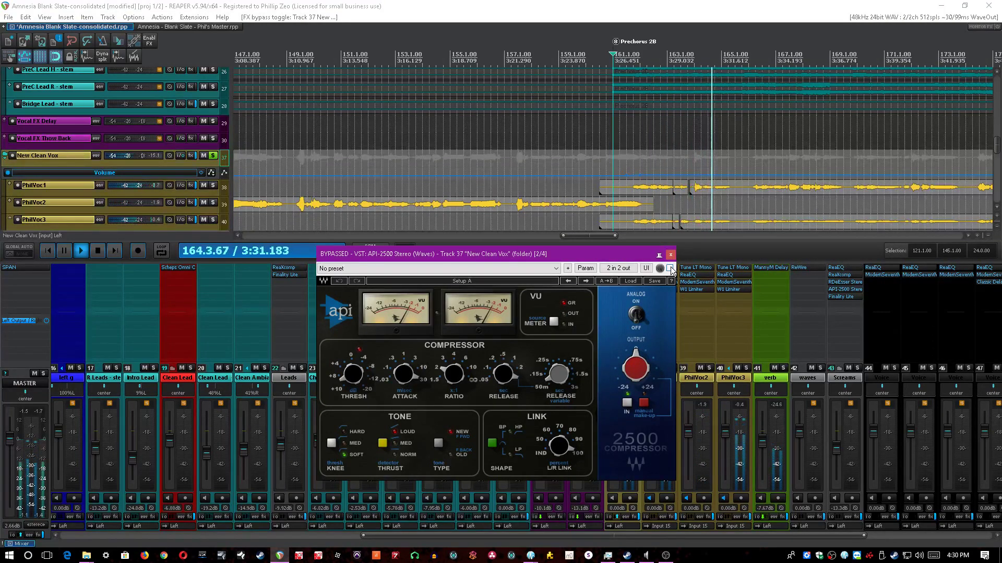
click(671, 269)
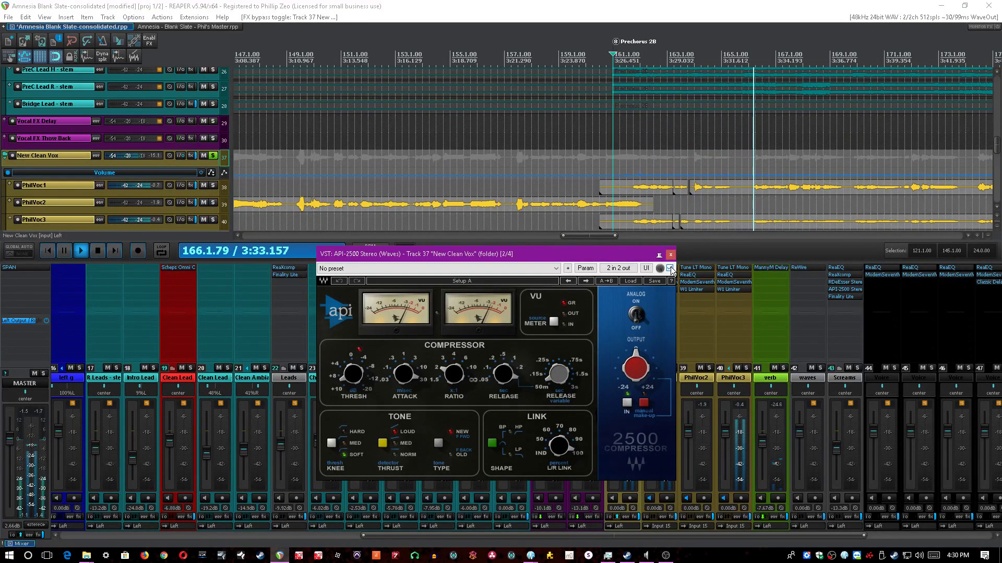
Bypass API-2500 Stereo on New Clean Vox during Prechorus 2B, re-enable it for comparison and stop playback.
click(670, 269)
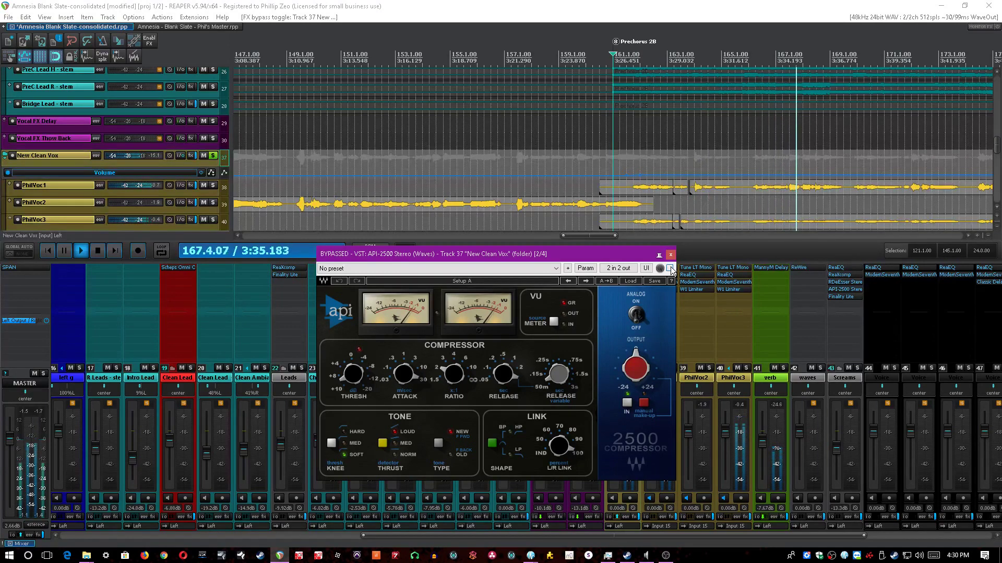
click(671, 269)
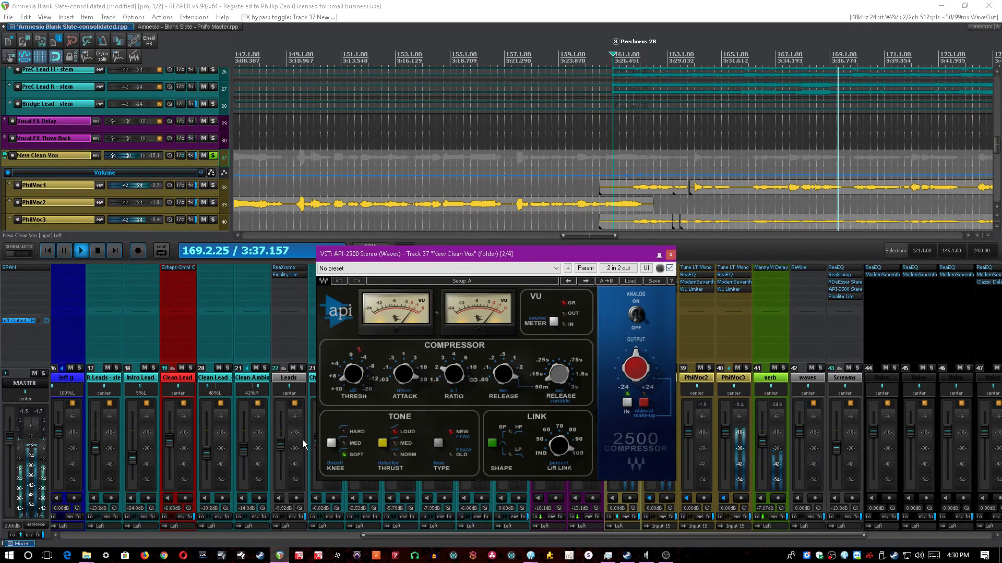
key(space)
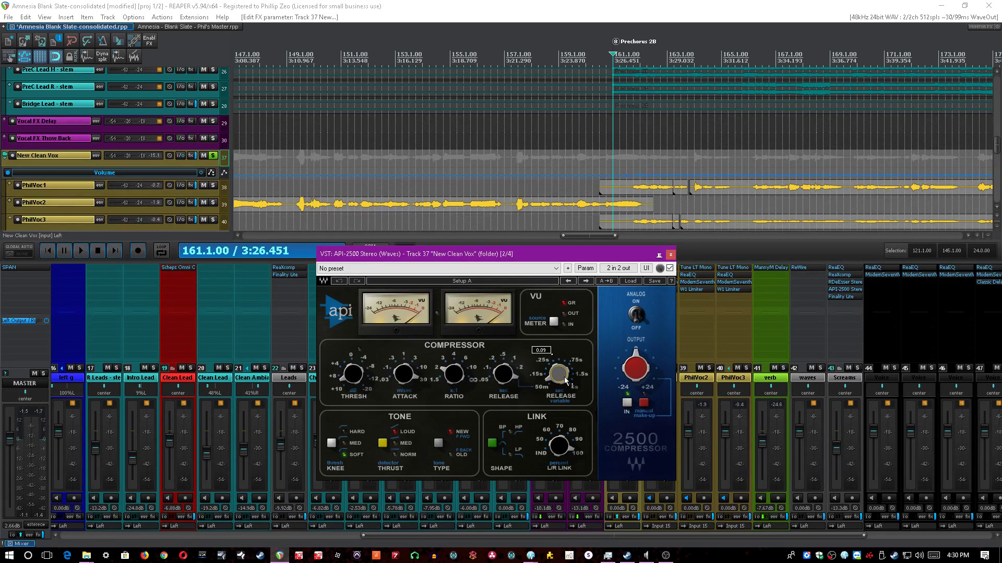
Save the project and close the API-2500 Stereo plugin.
click(490, 41)
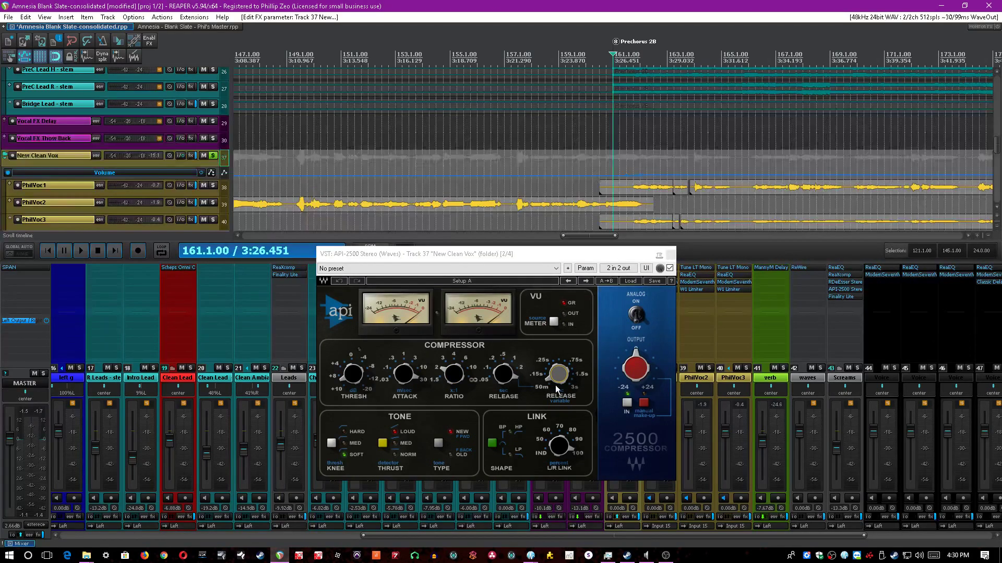
key(ctrl+s)
click(344, 392)
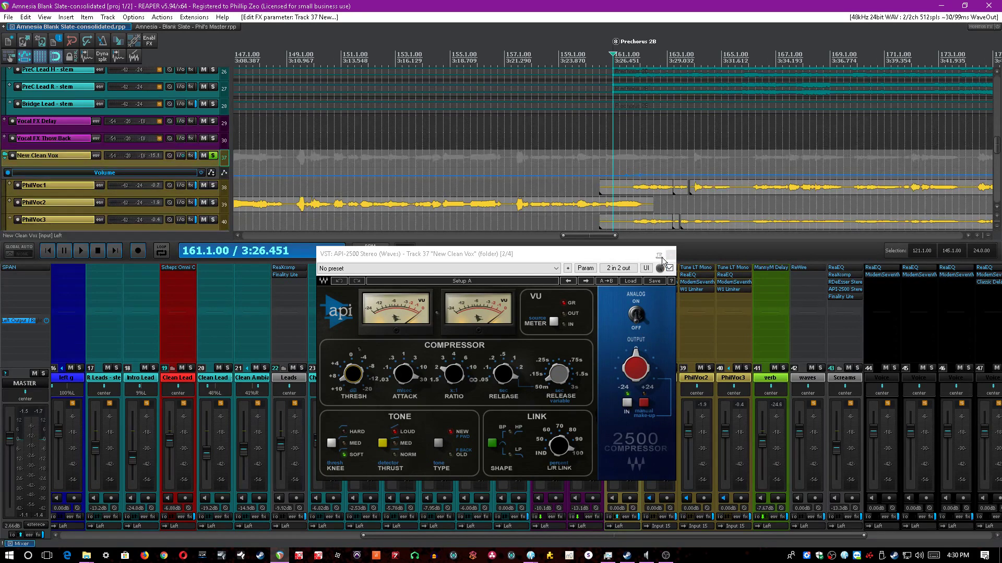
click(670, 255)
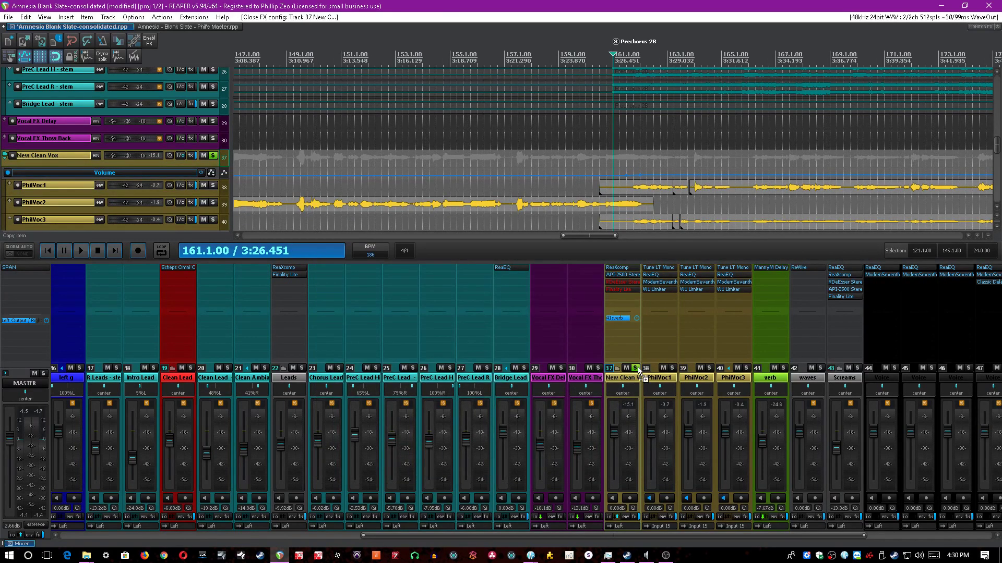
Re-enable RDeEsser Stereo on New Clean Vox, open it and play the vocals from Prechorus 2B.
shift+click(634, 282)
click(636, 284)
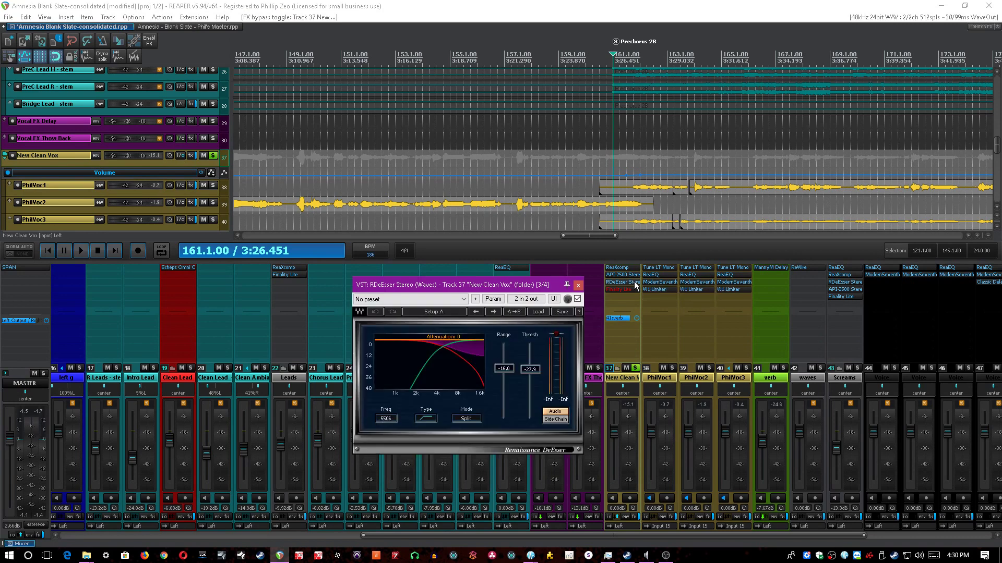
key(space)
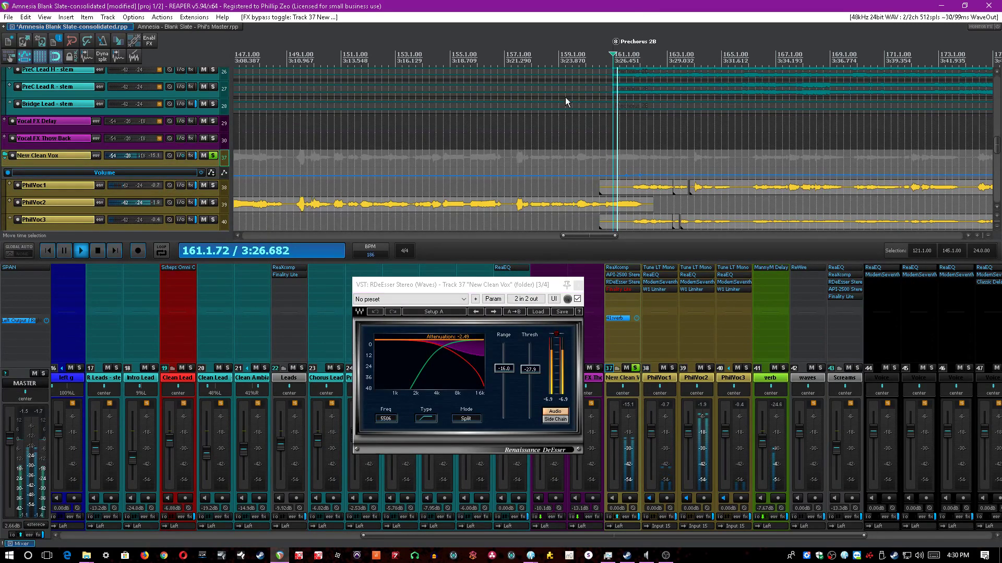
scroll(566, 102, down, 4)
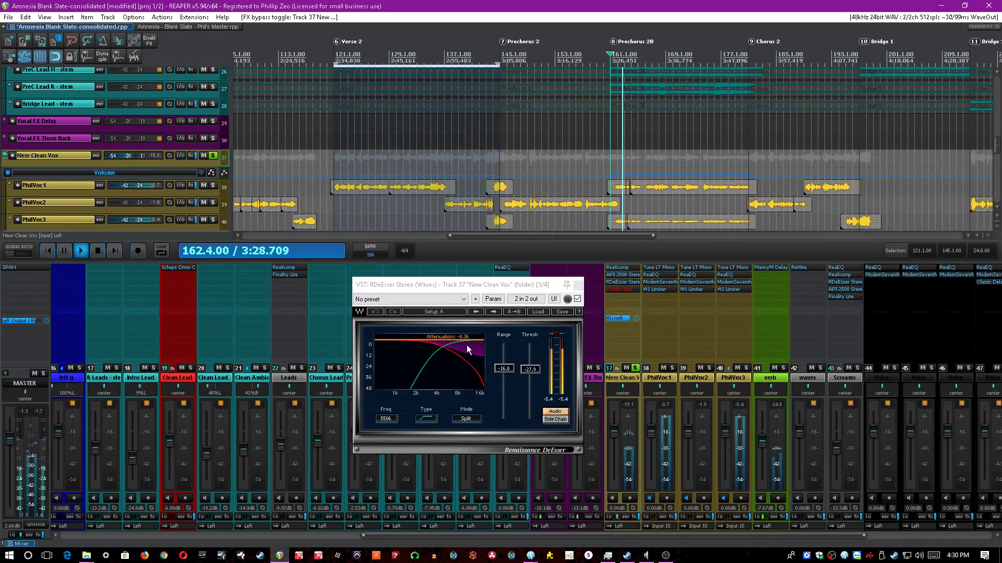
click(579, 292)
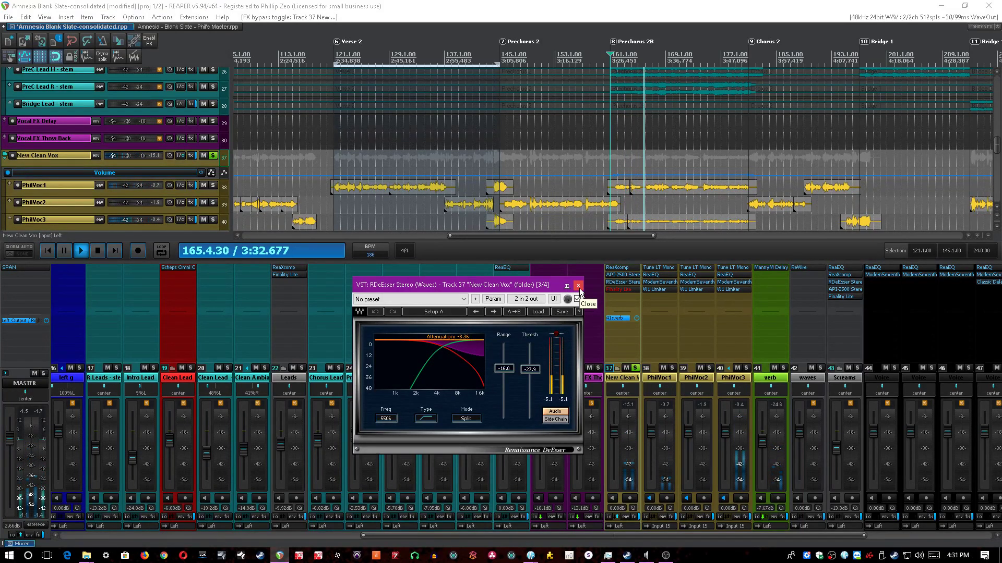
Audition the de-esser on later vocal passages around measures 167, 195 and 197, stop playback and close RDeEsser.
click(656, 194)
scroll(655, 194, up, 4)
scroll(655, 195, down, 2)
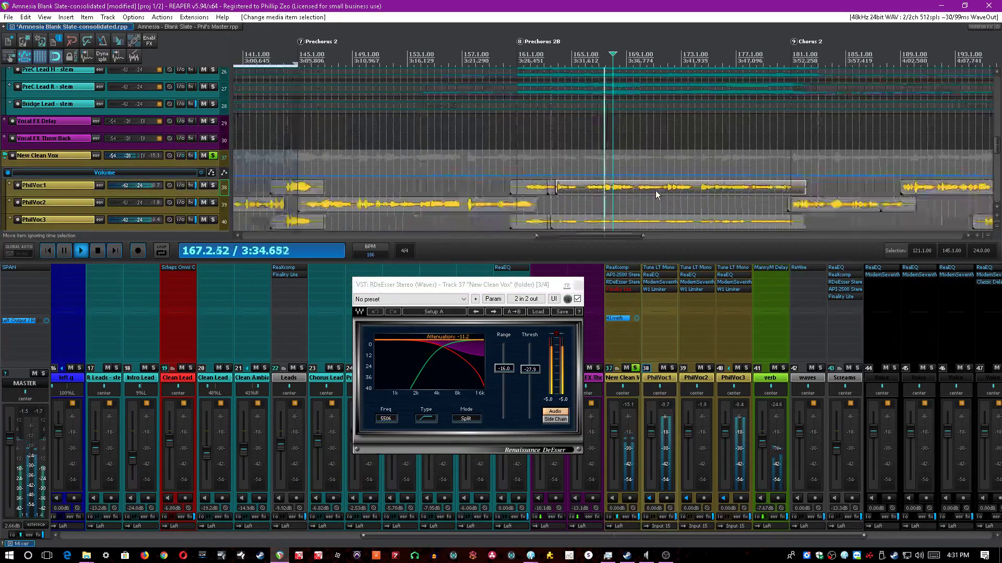
scroll(656, 195, down, 2)
click(803, 158)
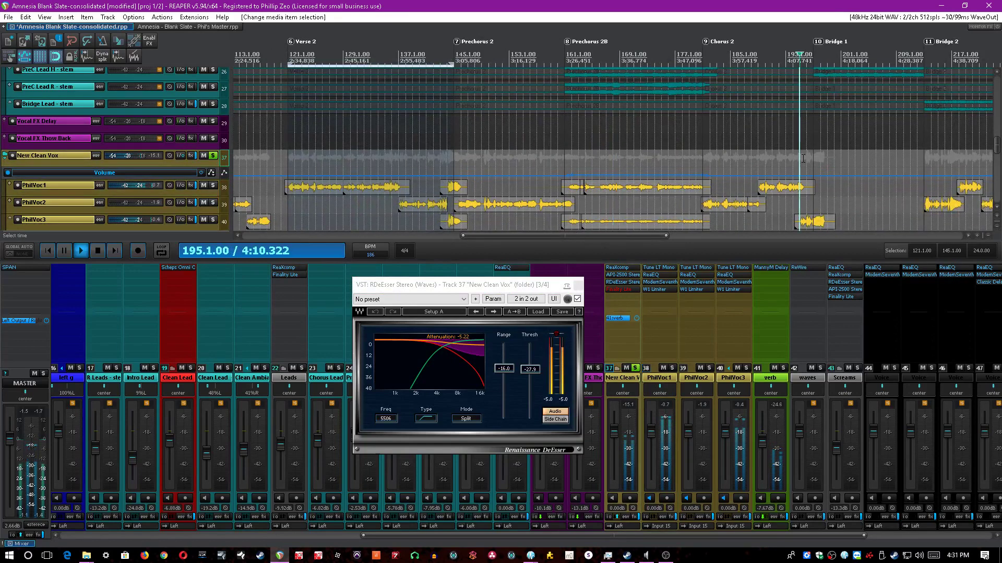
scroll(801, 159, up, 6)
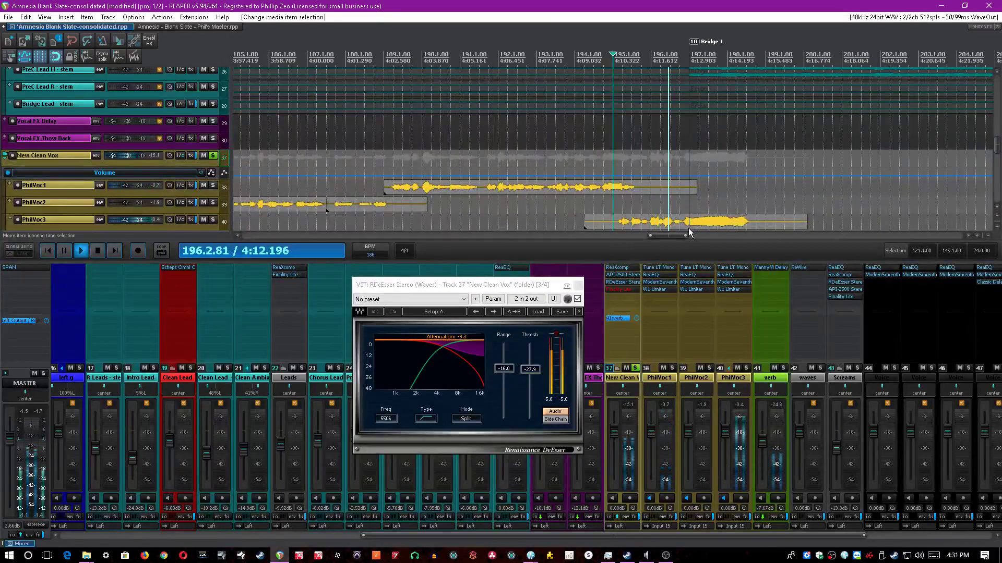
click(700, 221)
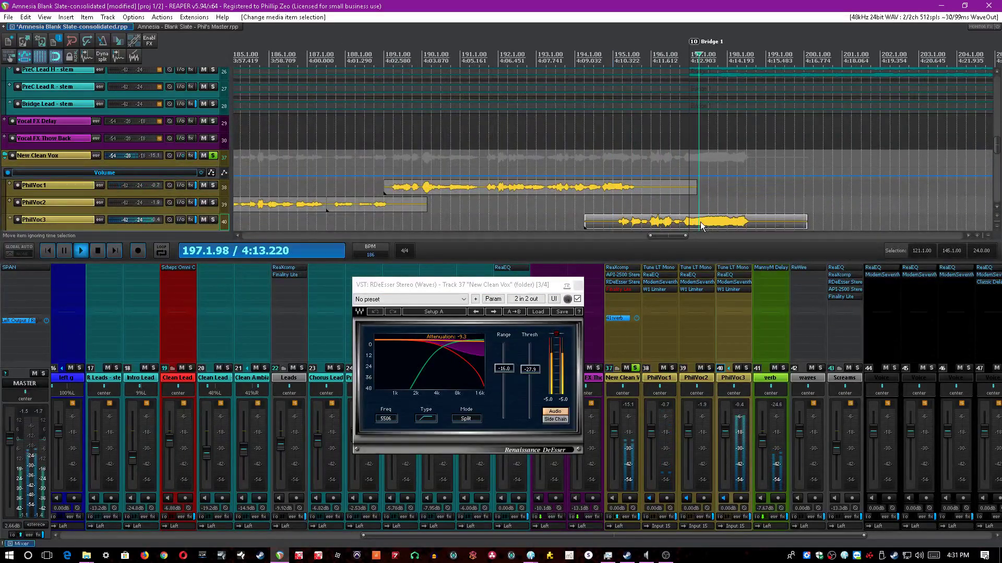
key(space)
click(578, 286)
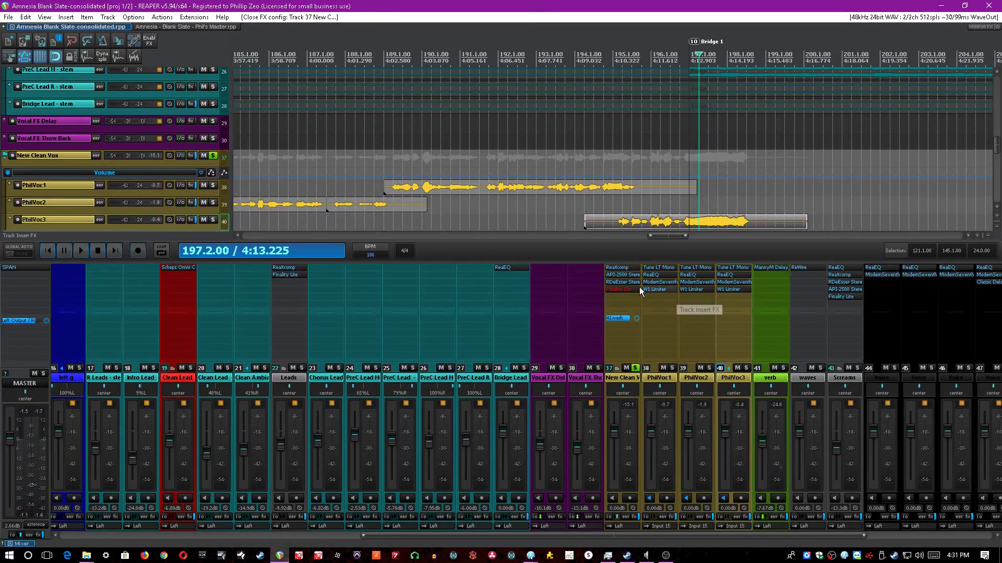
Re-enable Finality Lite on New Clean Vox, save the project, open the limiter and play from measure 167.
ctrl+click(618, 291)
key(ctrl+s)
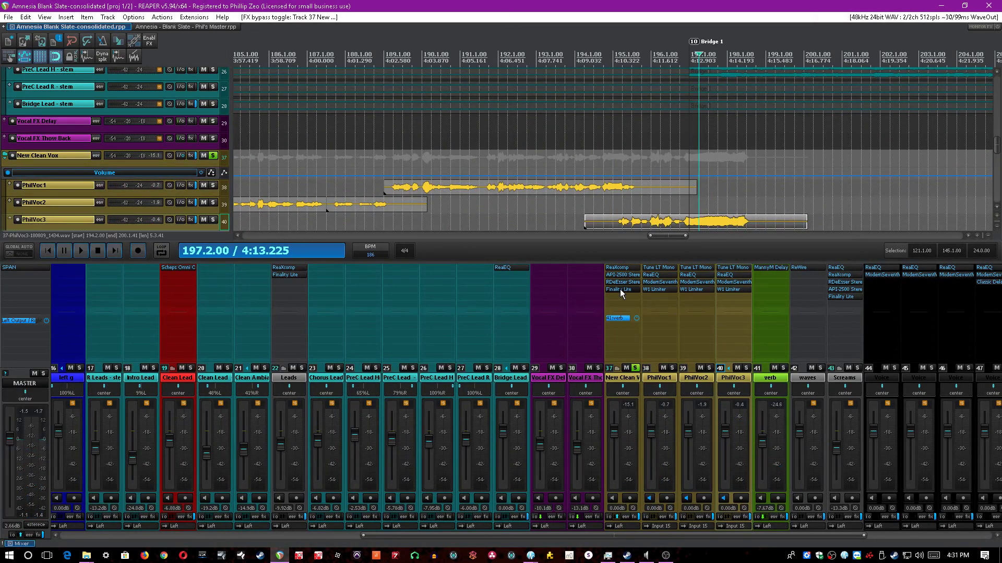
click(620, 289)
scroll(406, 174, down, 8)
click(405, 166)
key(space)
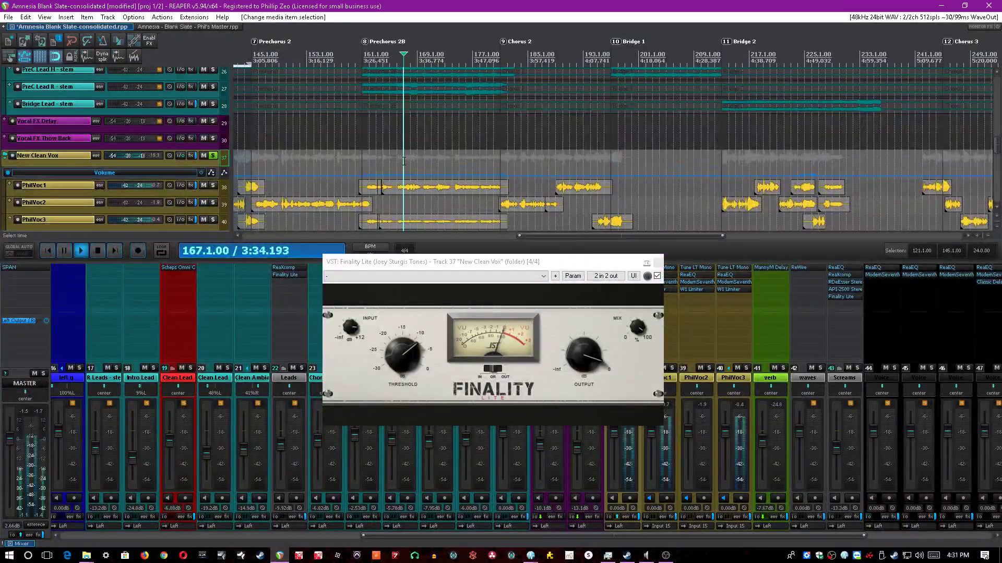
scroll(405, 165, up, 5)
click(505, 340)
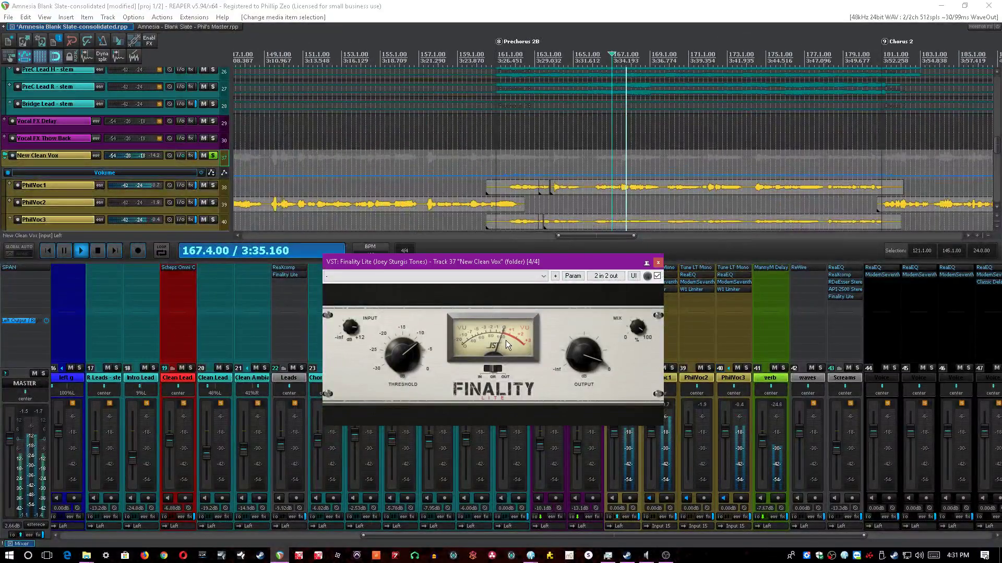
Close Finality Lite, unsolo the New Clean Vox track and save the project.
click(658, 262)
click(635, 368)
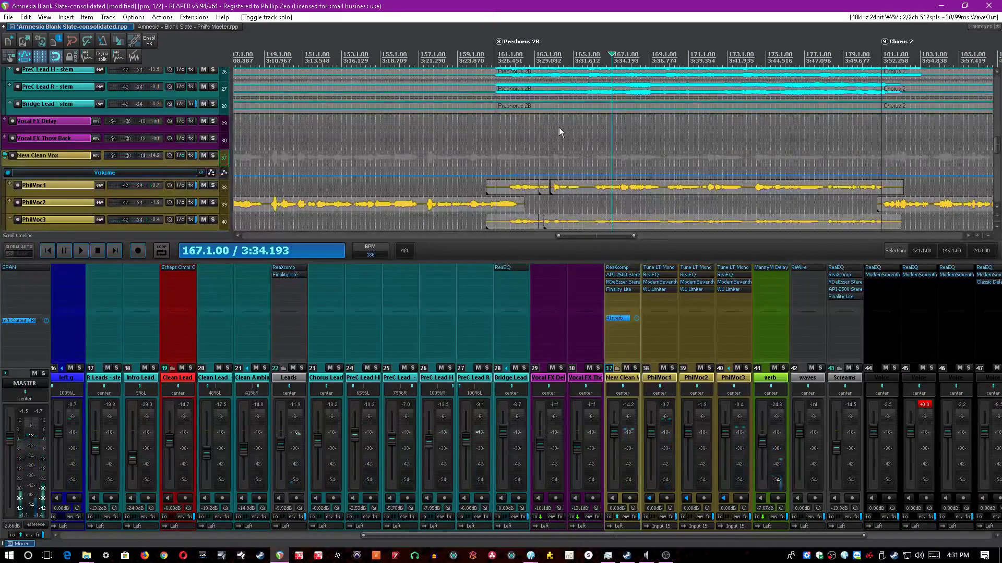
key(ctrl+s)
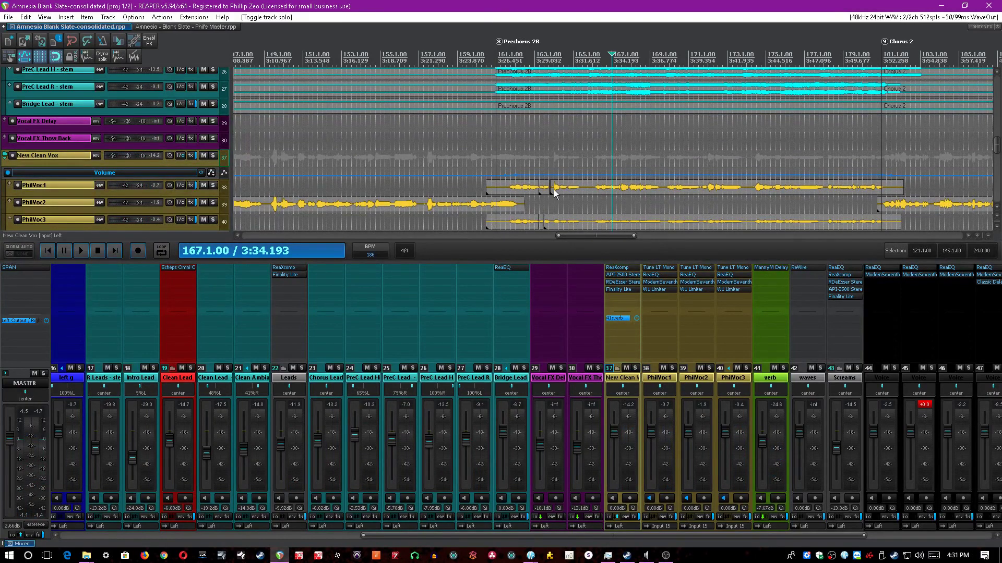
Place the edit cursor at 167.3.00 on the Prechorus 2B item of PhilVoc1 and save the project.
scroll(745, 433, down, 3)
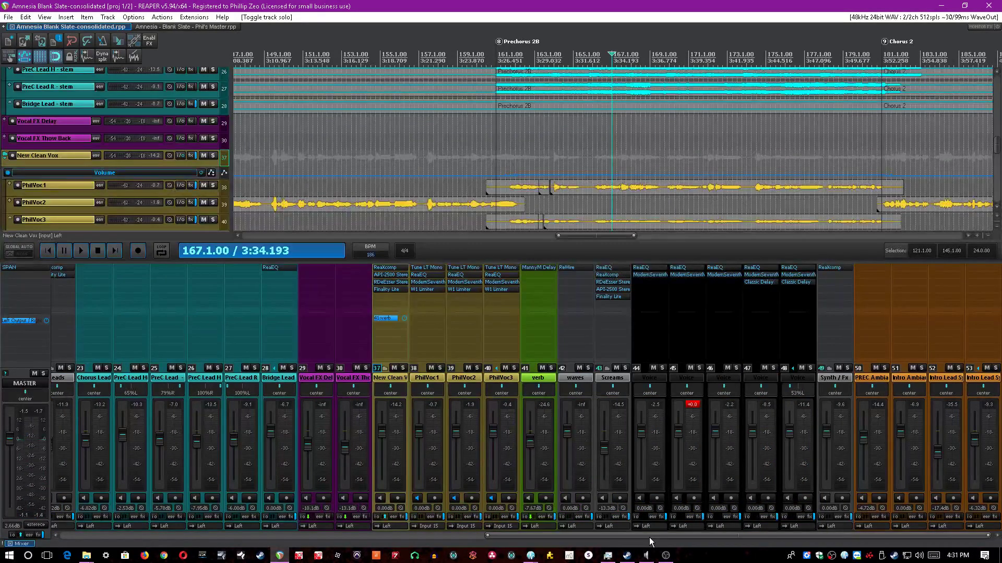
mouse_move(649, 537)
mouse_down()
mouse_move(469, 539)
mouse_move(648, 538)
mouse_up()
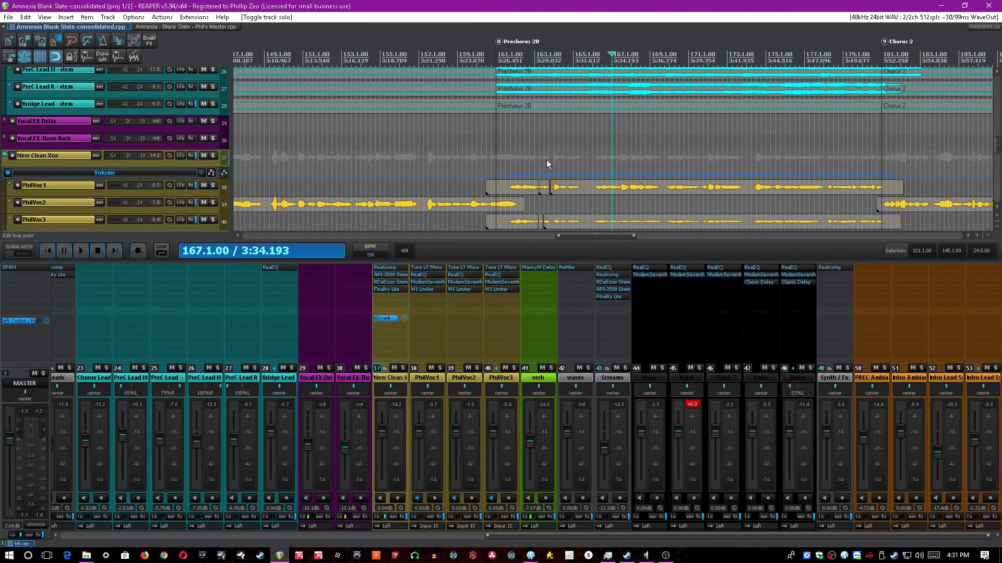
click(616, 197)
scroll(616, 196, up, 4)
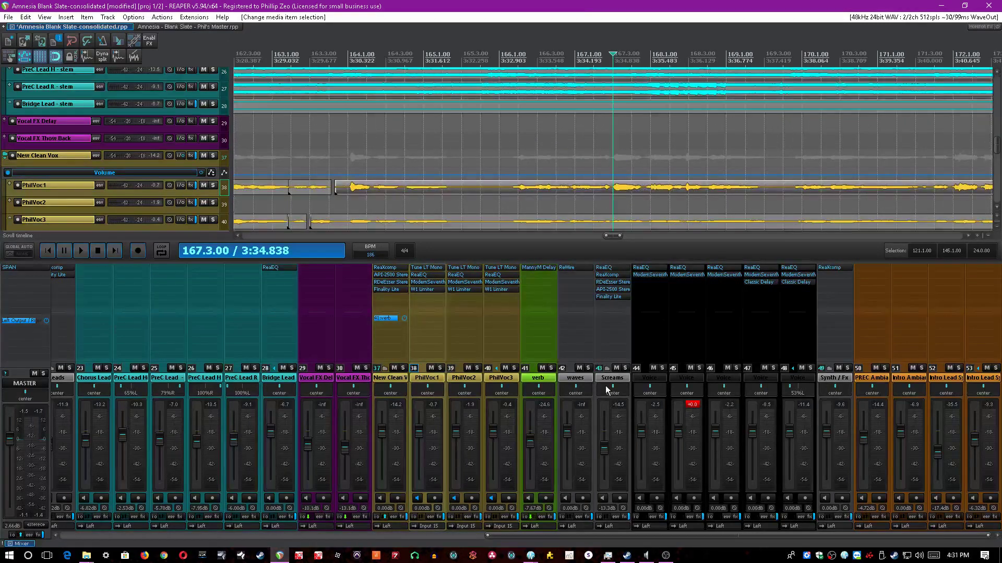
key(ctrl+s)
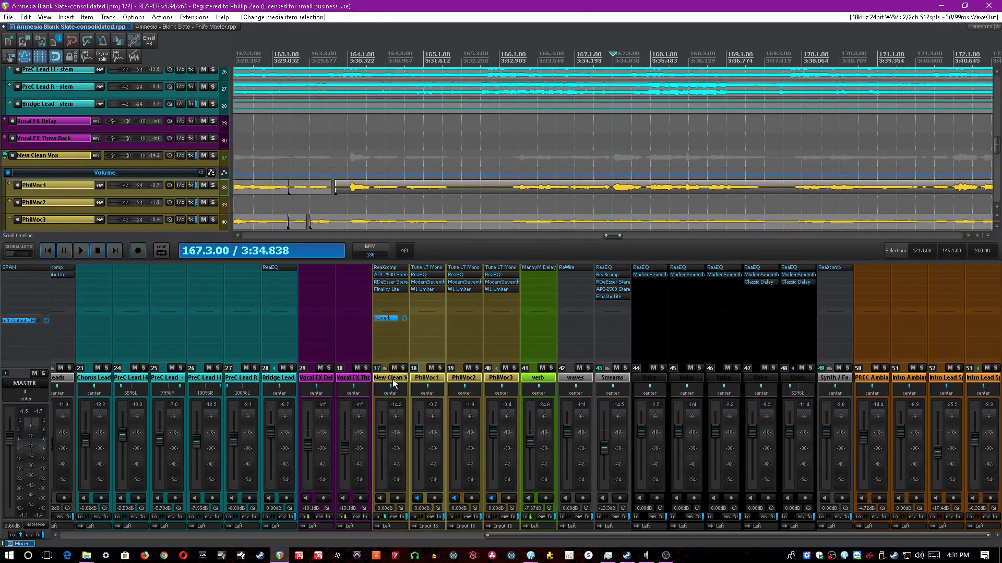
Select New Clean Vox, PhilVoc1, PhilVoc2 and PhilVoc3 one after another in the mixer.
click(392, 379)
click(426, 380)
click(469, 380)
click(503, 380)
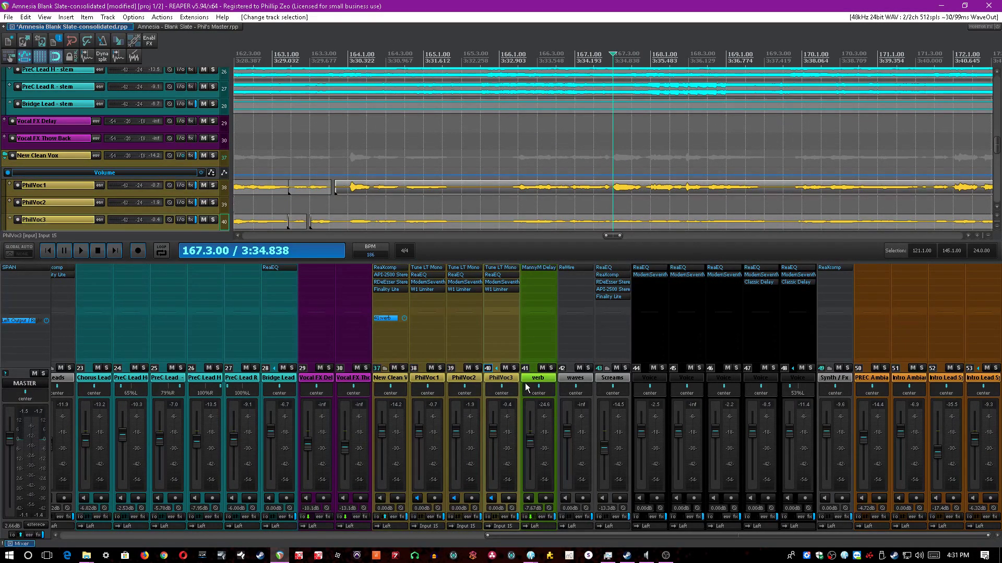
Solo the verb track, open its MannyM Delay Stereo plugin, save the project and play from 167.3.00.
click(551, 368)
click(535, 267)
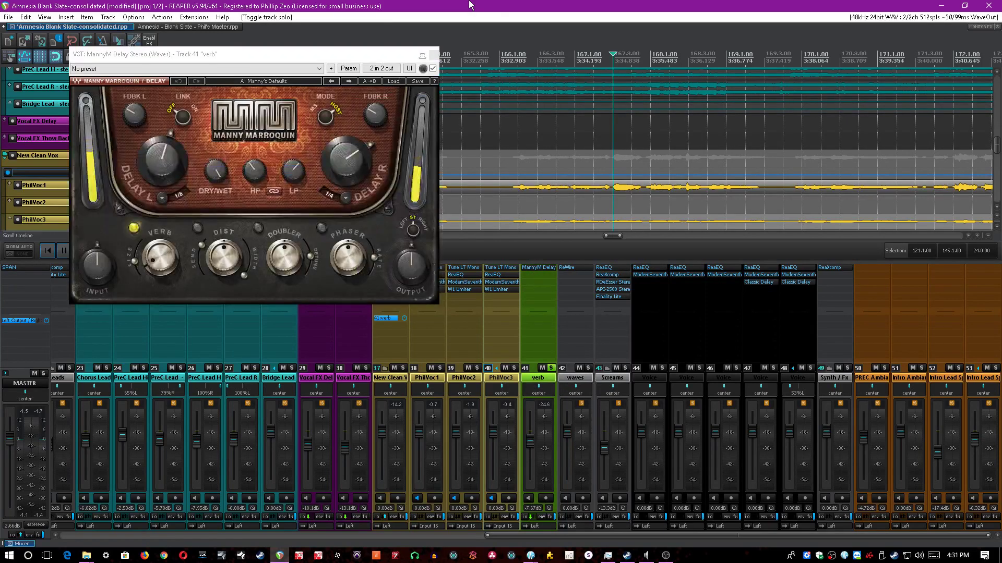
key(ctrl+s)
drag(360, 52, 497, 180)
key(space)
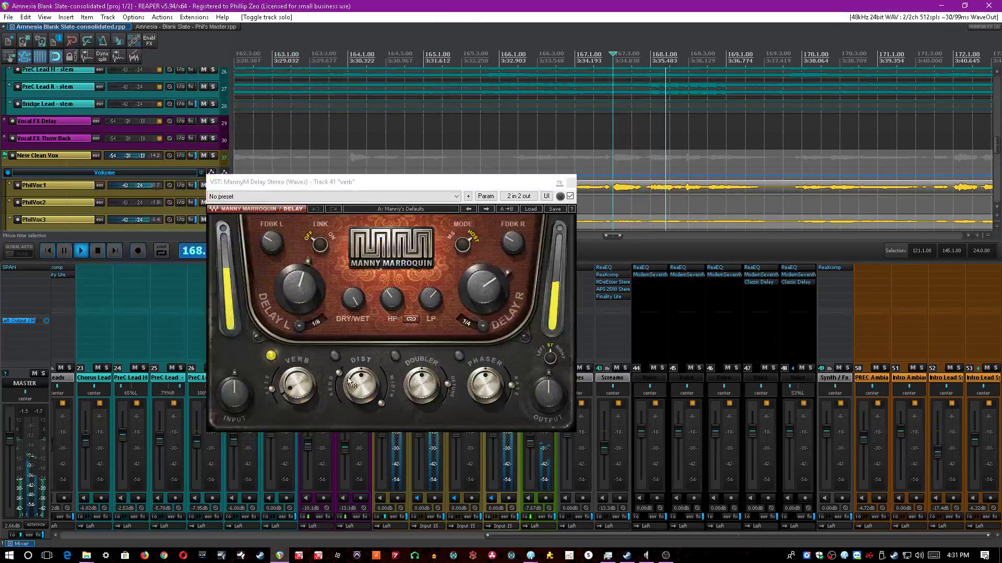
Check the dry/wet, HP, LP, right delay and verb controls of MannyM Delay during playback, and close the plugin.
click(359, 301)
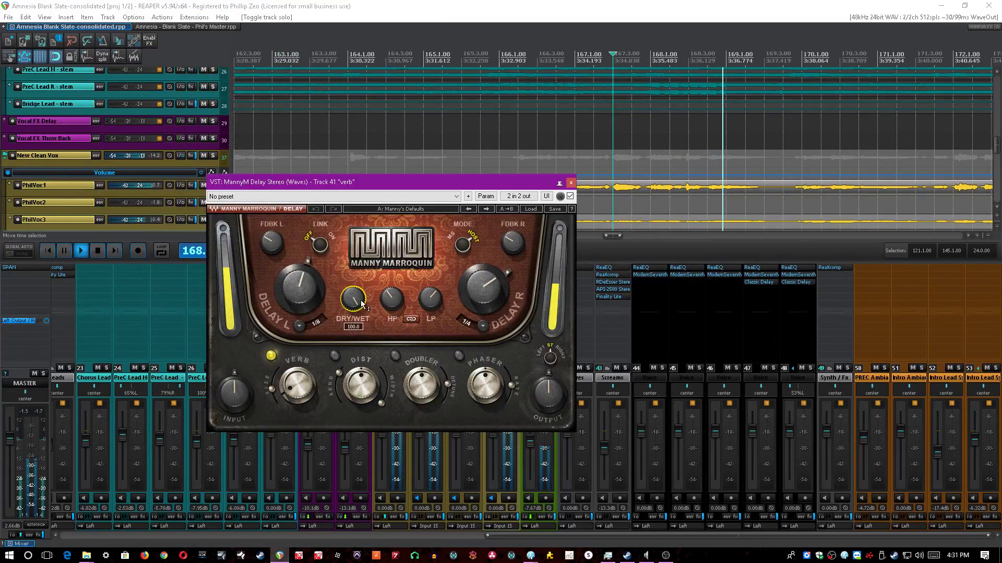
click(389, 300)
click(430, 298)
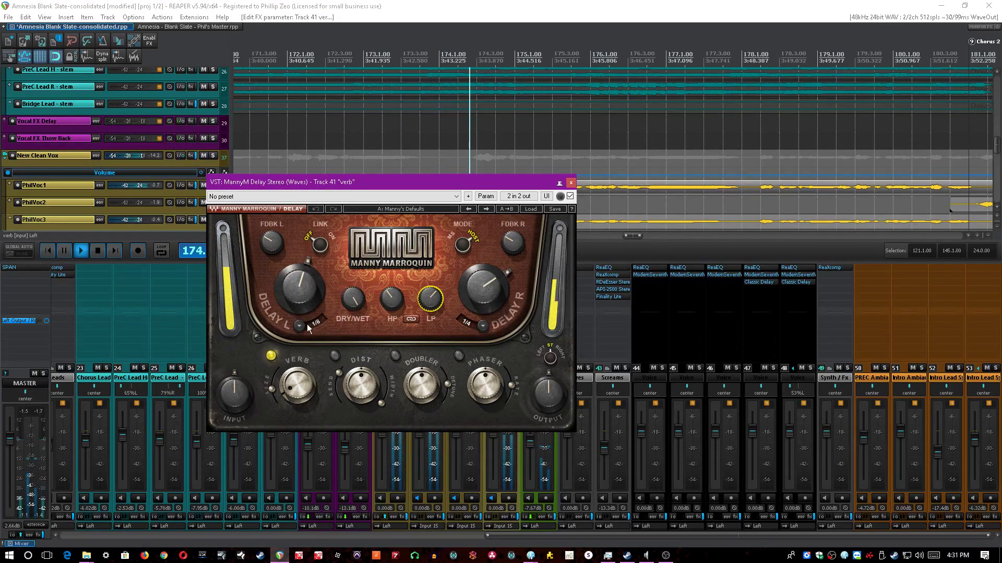
click(494, 305)
click(297, 389)
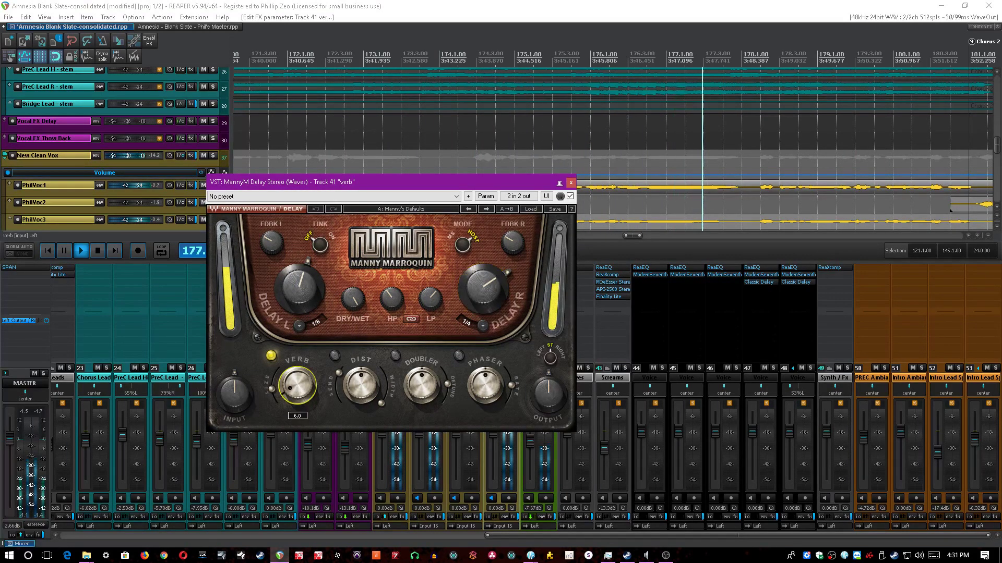
click(571, 182)
Solo New Clean Vox alongside the verb track to hear them together, stop playback and clear the solos.
click(403, 369)
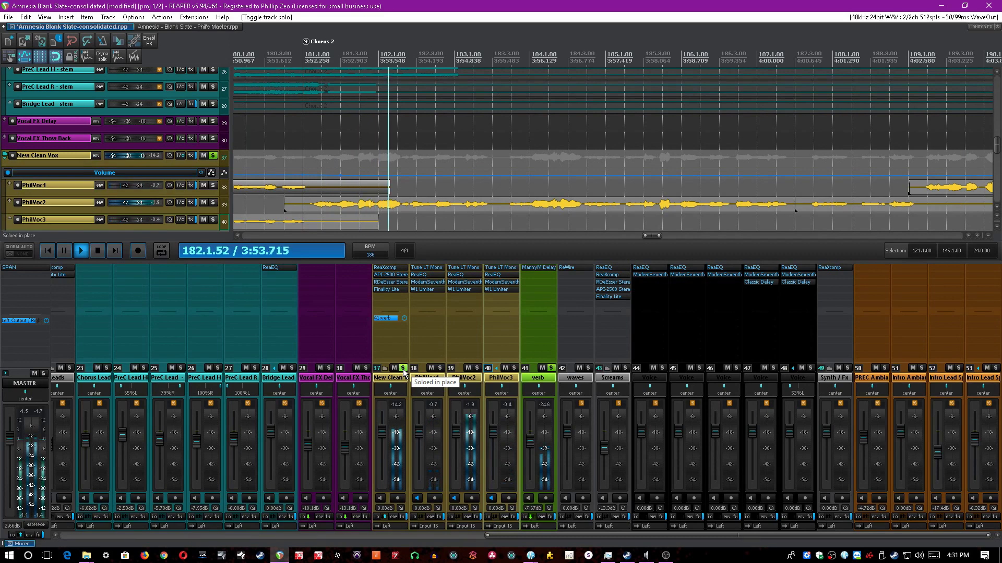
key(space)
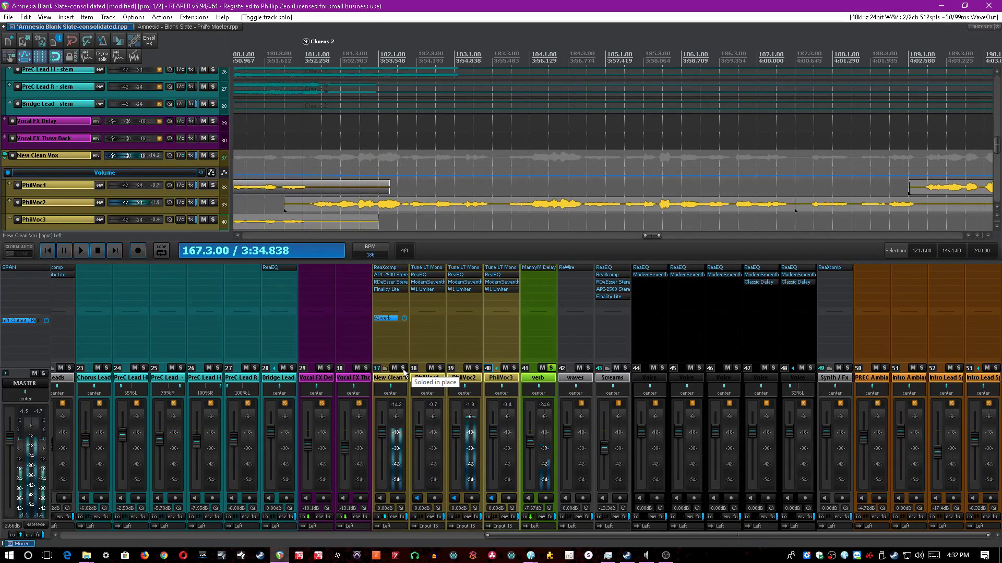
click(402, 368)
Select the Screams track and save the project.
click(590, 378)
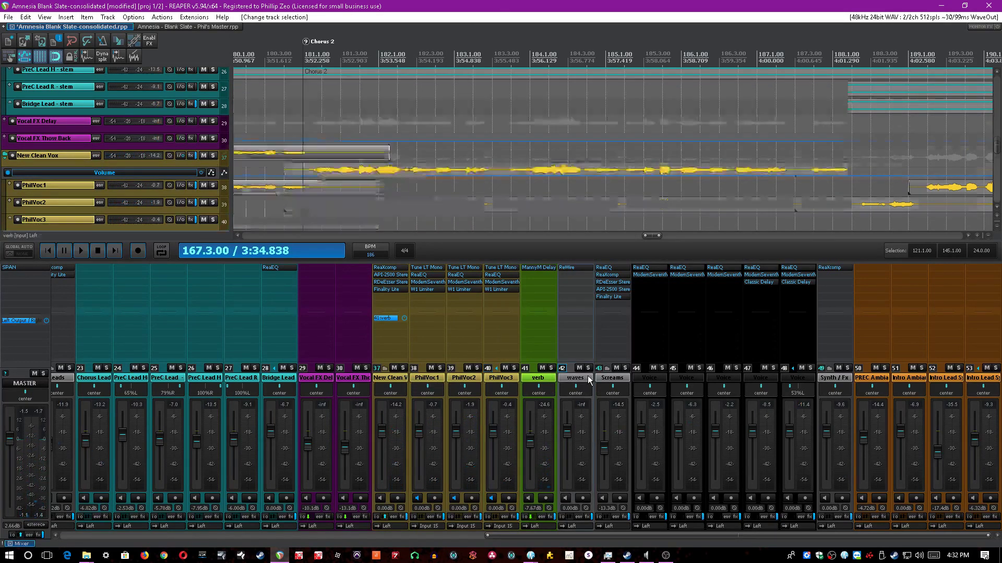
click(603, 378)
key(ctrl+s)
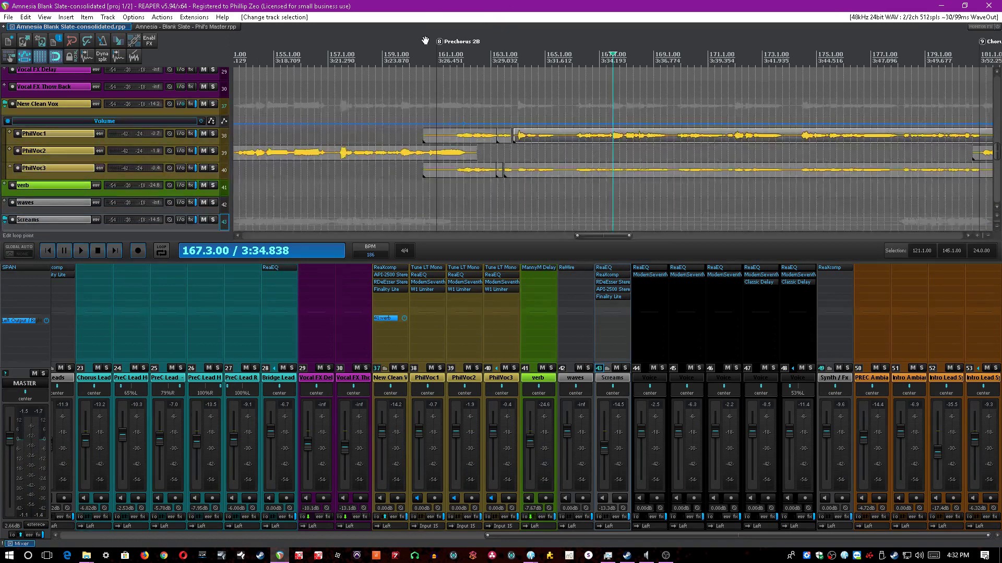
scroll(581, 165, down, 2)
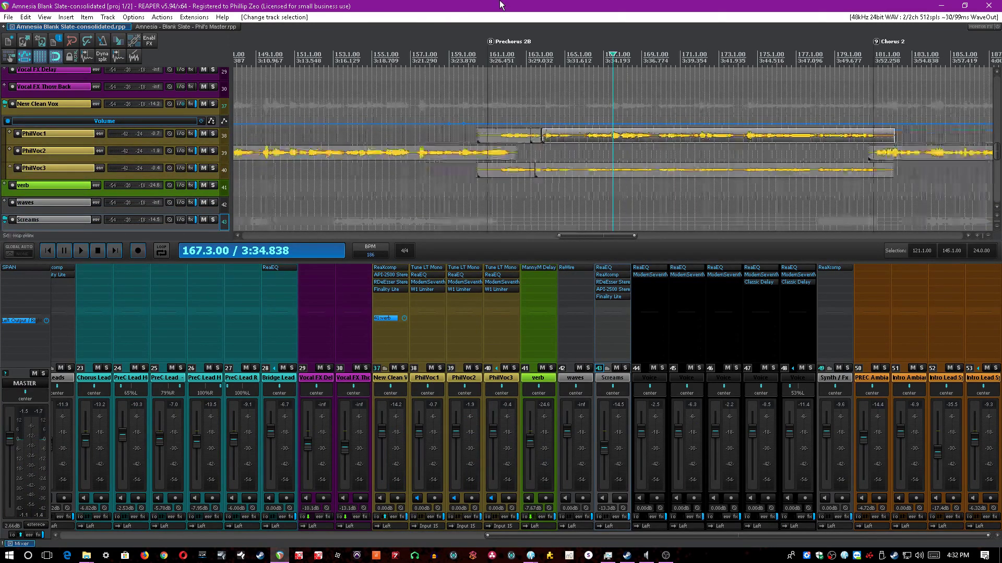
Play the PhilVoc1 passage in Prechorus 2B from 174.4.00, select the verb track and save the project.
click(733, 138)
scroll(733, 139, up, 3)
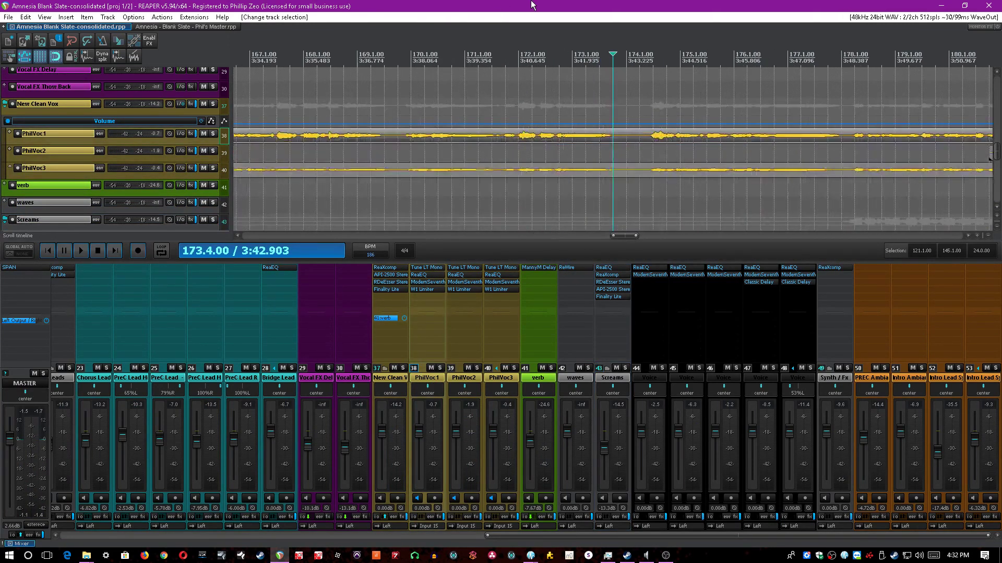
scroll(553, 175, down, 2)
key(space)
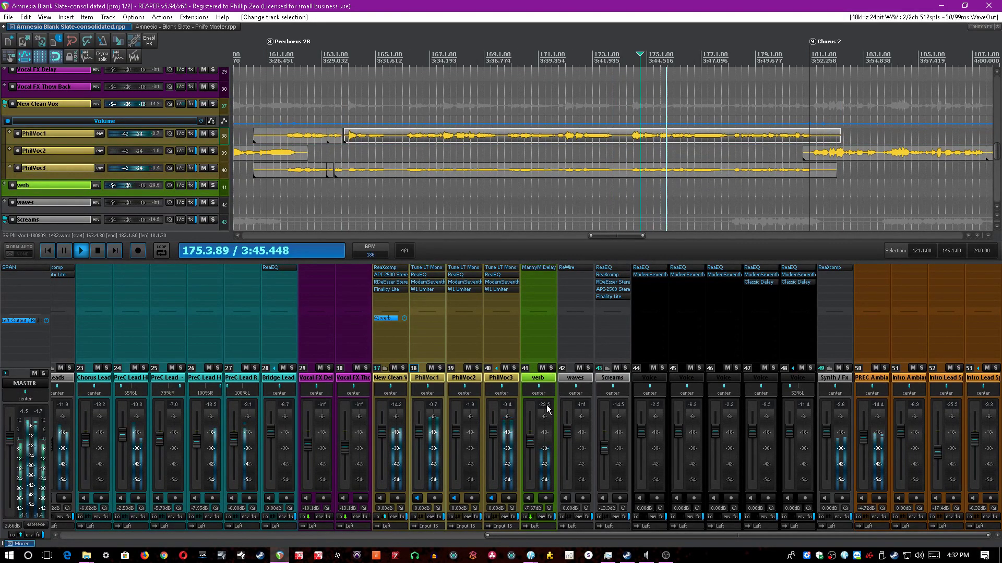
click(548, 380)
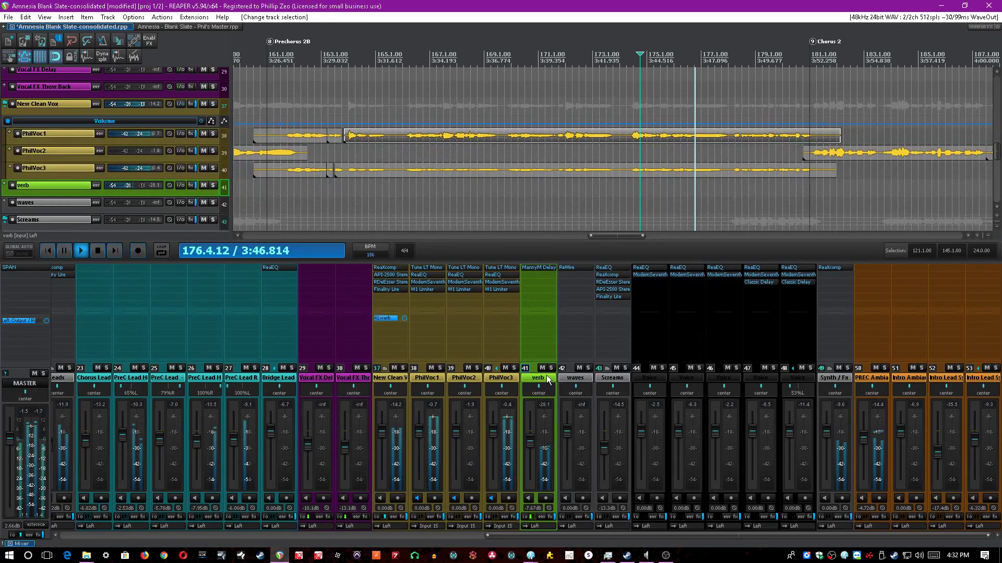
key(ctrl+s)
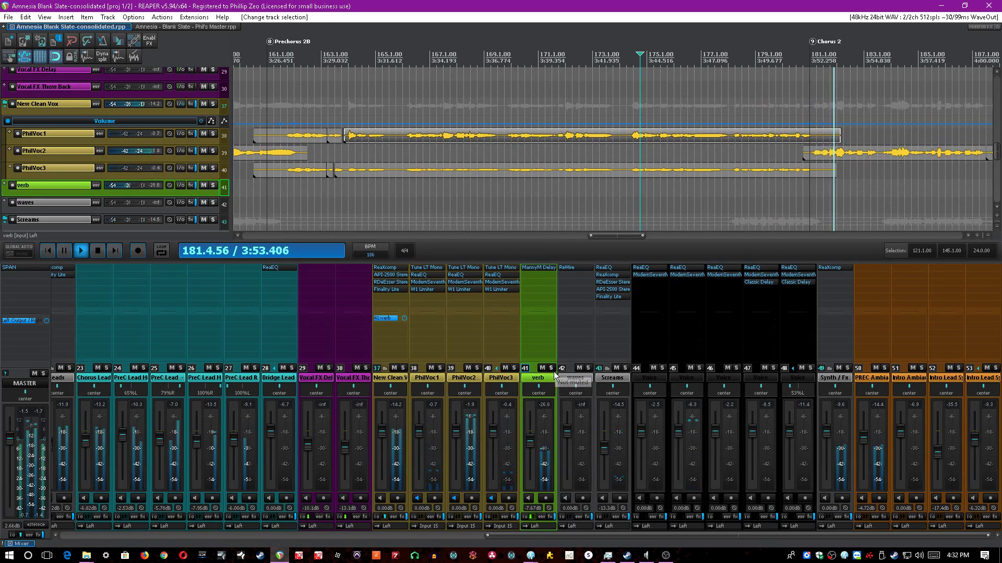
Solo the verb track briefly to check it by ear, clear the solo and stop playback.
click(551, 369)
click(551, 369)
key(space)
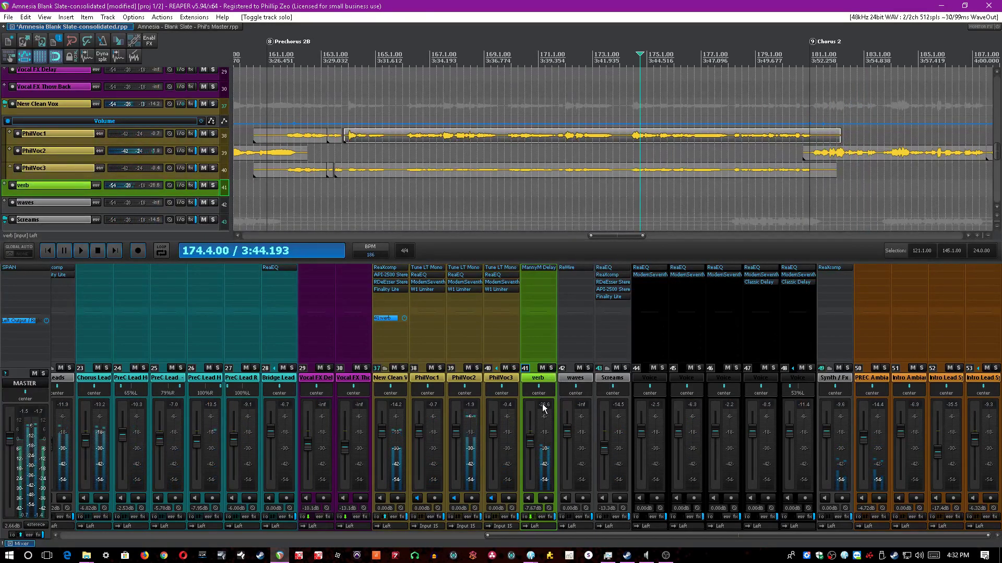
Select the PhilVoc2 items in Chorus 2 one after the other and save the project.
scroll(733, 140, right, 5)
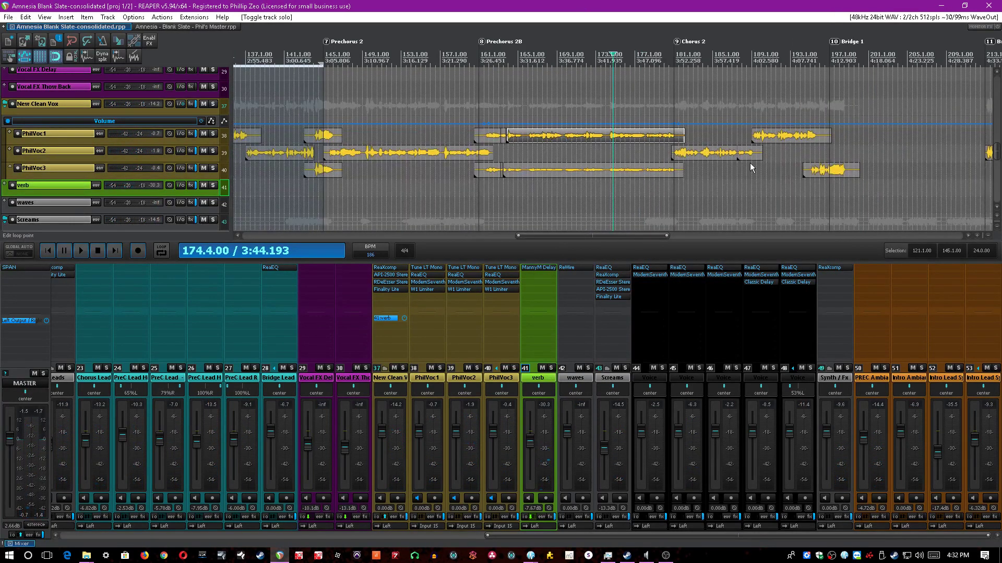
click(729, 155)
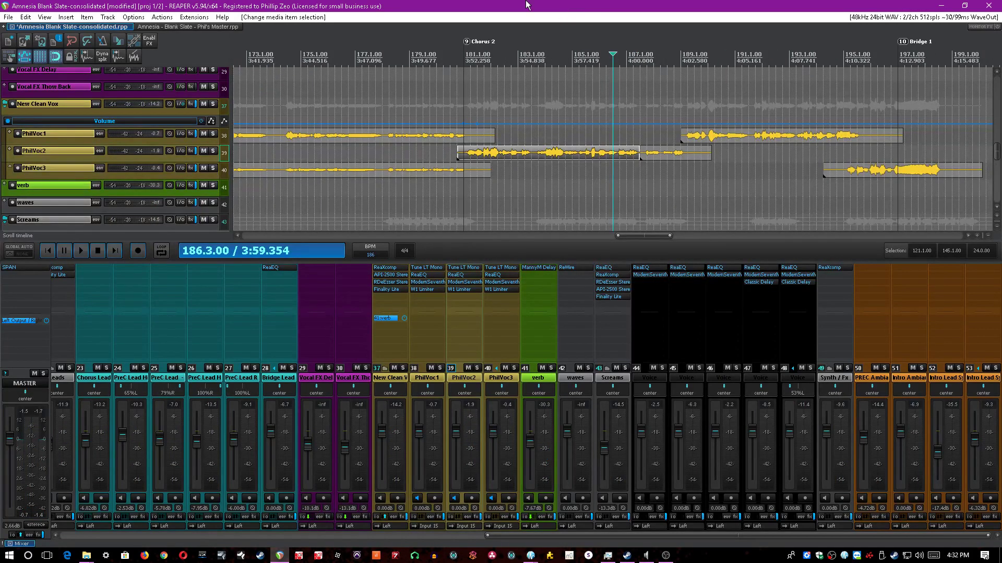
key(ctrl+s)
click(670, 154)
scroll(671, 153, up, 3)
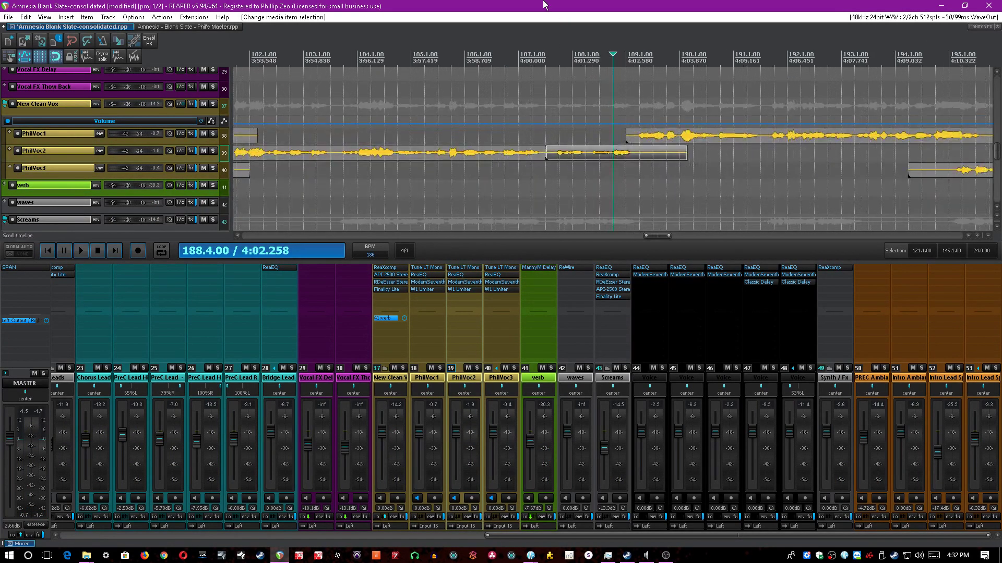
key(ctrl+s)
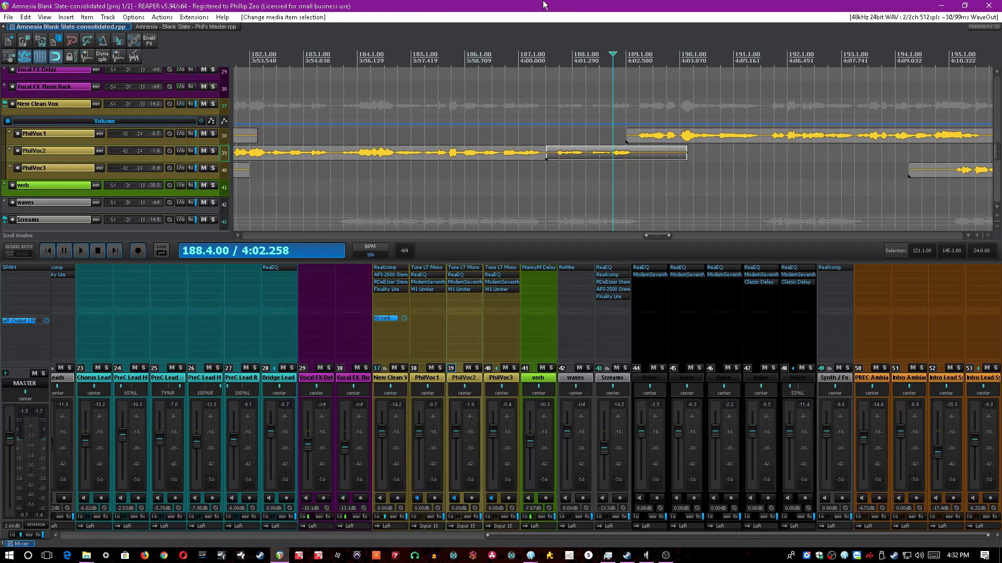
Solo the Screams track and go through its Voice tracks 44 to 48.
click(608, 378)
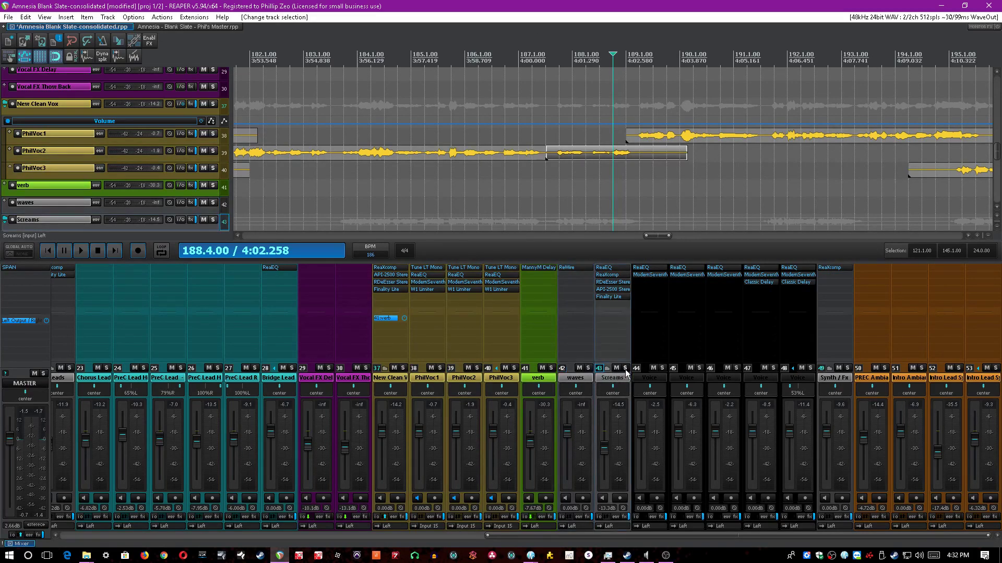
click(625, 369)
click(650, 378)
click(724, 380)
click(761, 379)
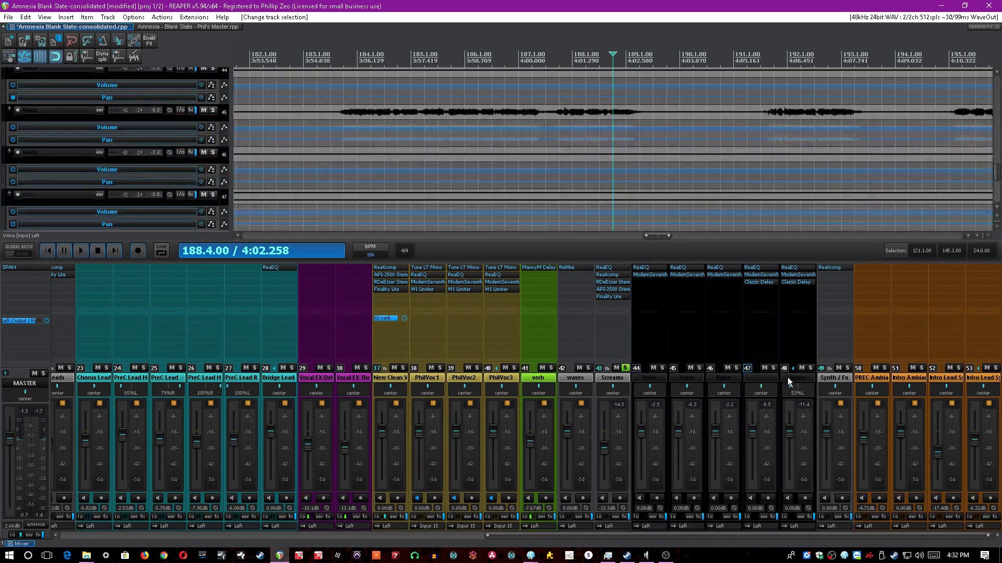
click(789, 378)
Bypass all effects on the Screams track and its Voice tracks, and play the dry screams from 179.1.00.
click(612, 379)
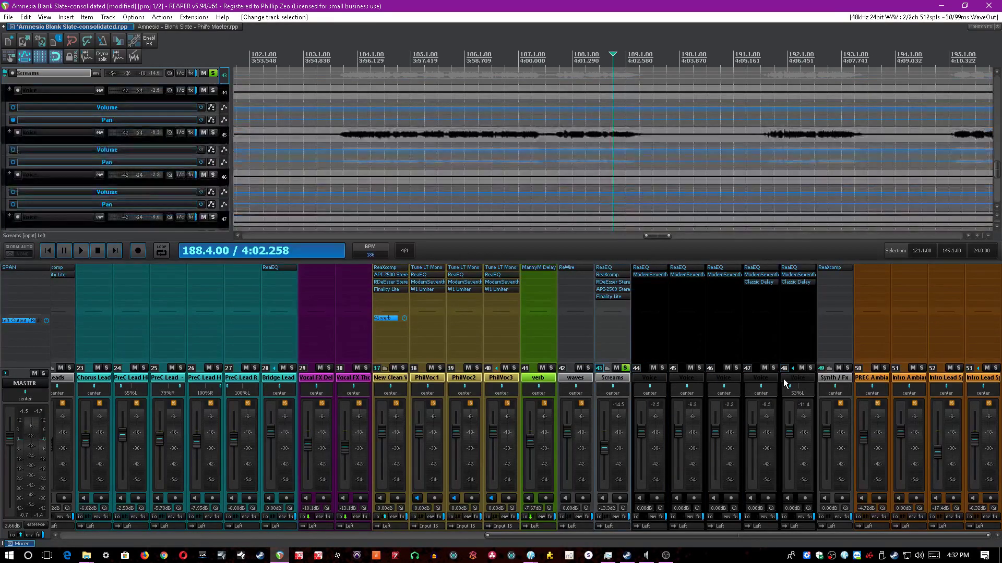
shift+click(787, 378)
click(814, 517)
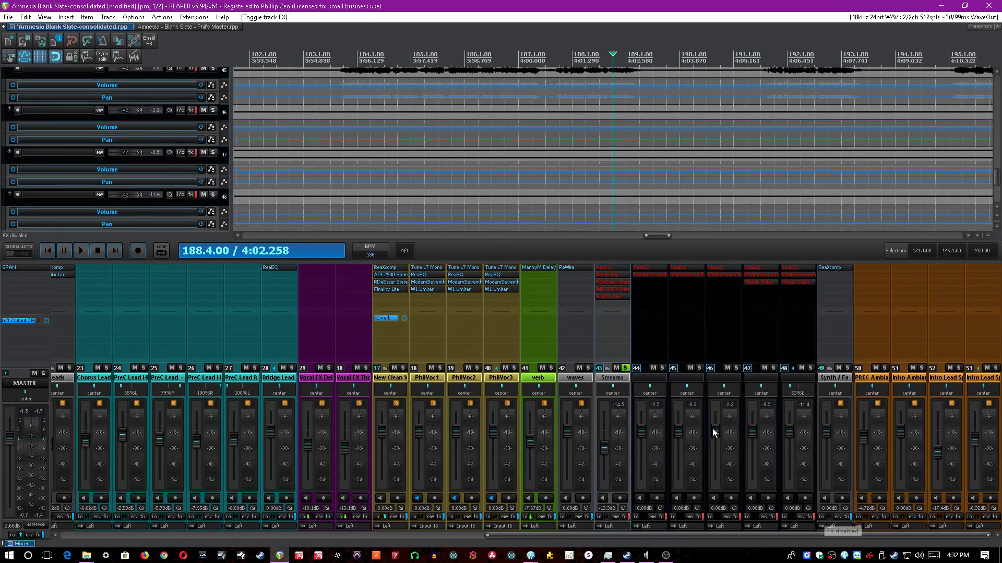
scroll(509, 59, down, 5)
click(543, 55)
key(space)
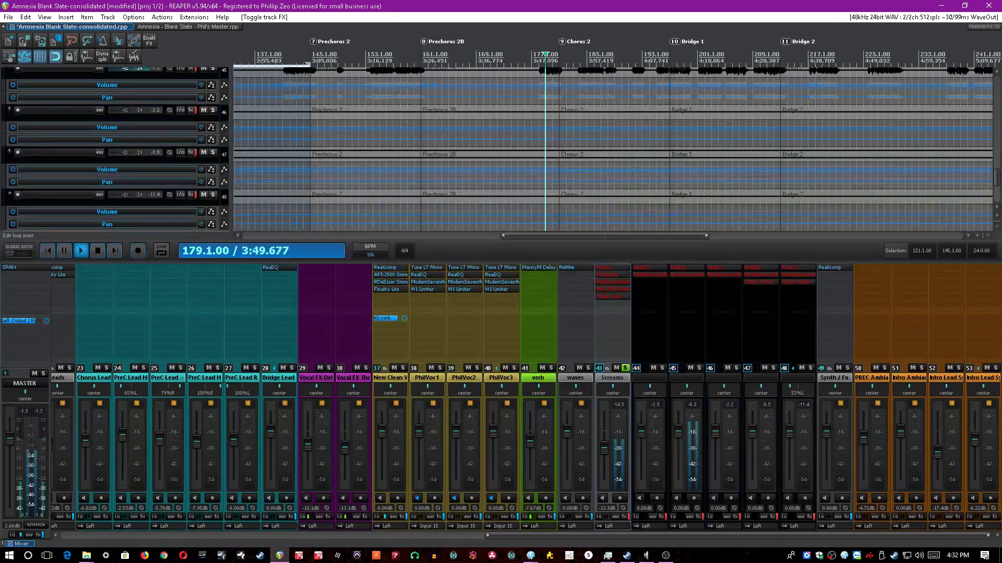
Listen to the dry screams in Prechorus 2 and from 47.1.00 in Verse 1.
drag(997, 179, 998, 168)
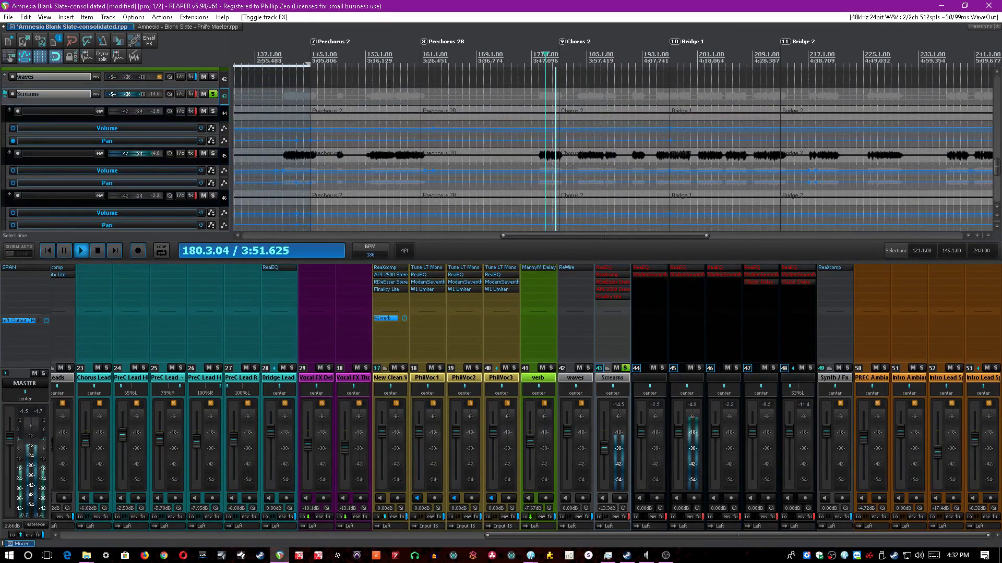
click(373, 62)
scroll(374, 63, down, 5)
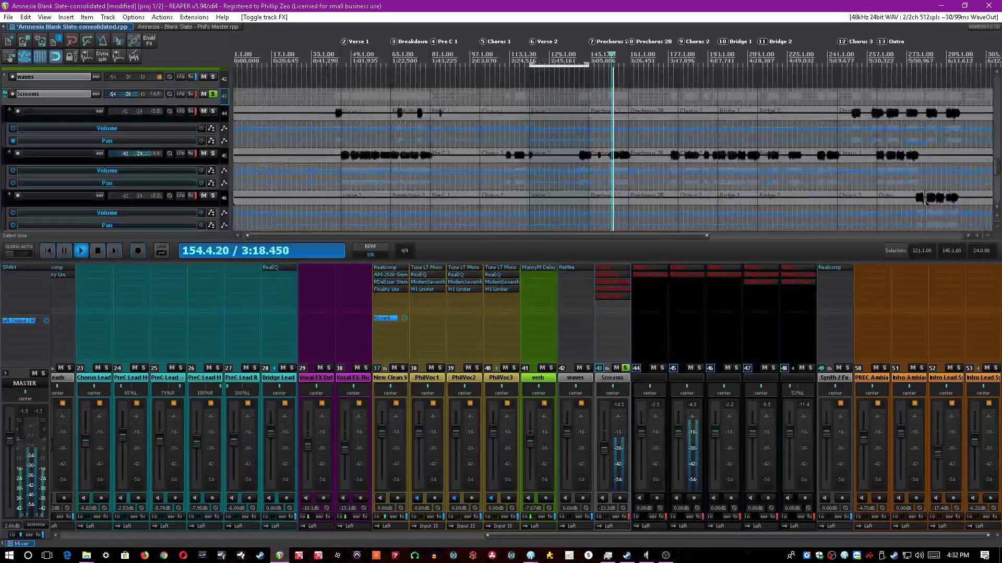
click(346, 61)
scroll(346, 62, up, 5)
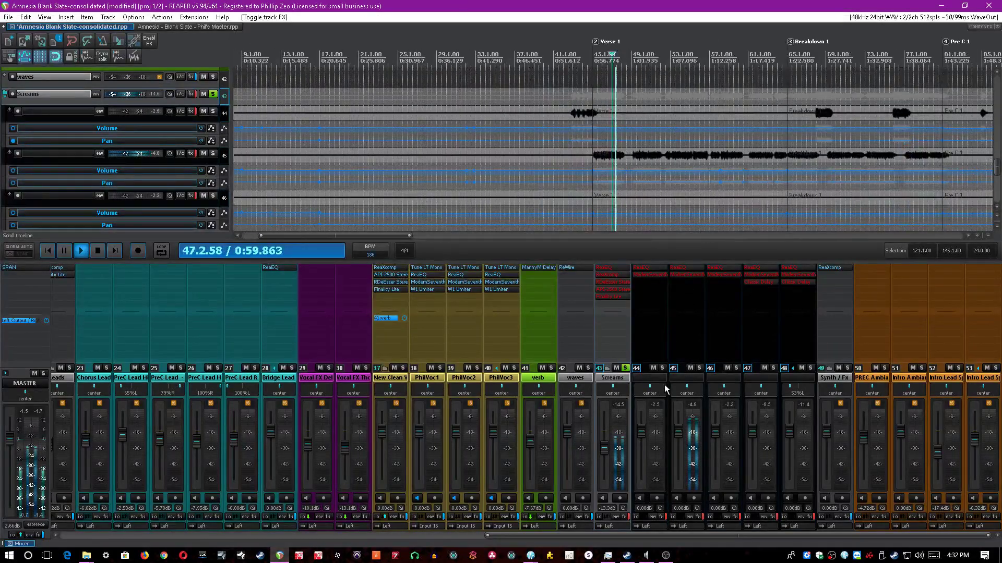
Save the project, then re-enable the Voice tracks' effects and bypass only the Screams folder's own plugins.
key(ctrl+s)
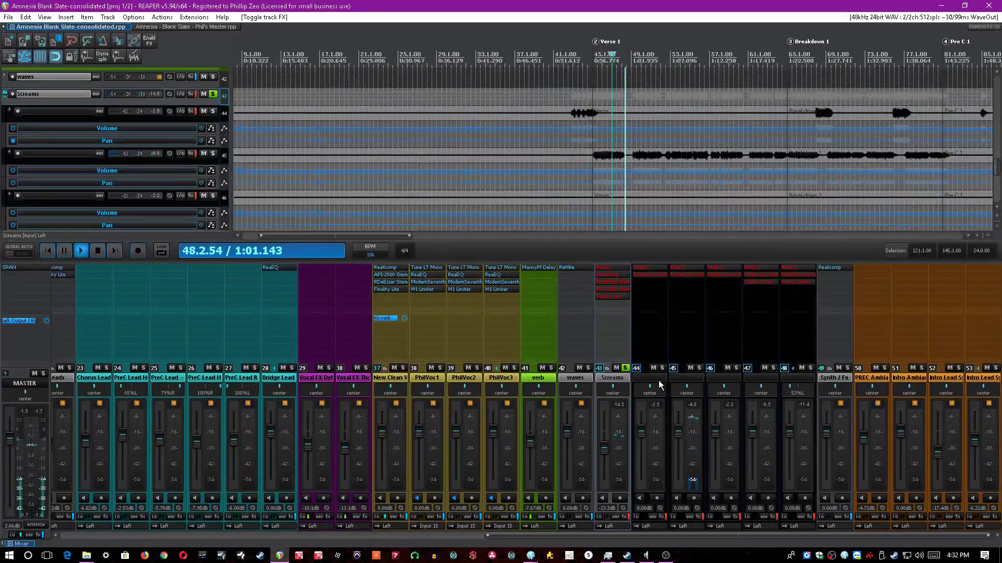
click(629, 518)
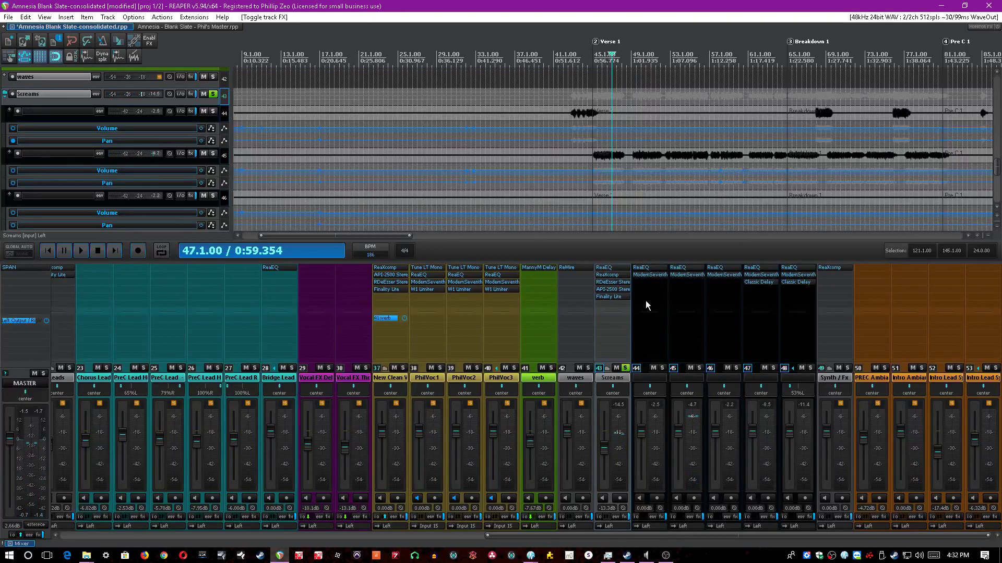
click(616, 379)
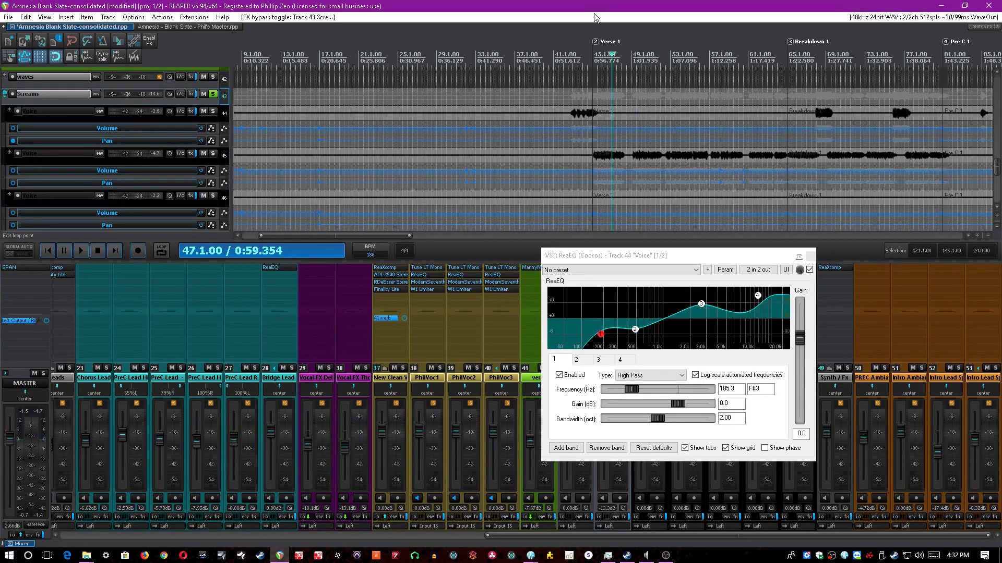
Play from 47.1.00 while checking the high shelf and band 2 in ReaEQ on Voice track 44, and close the plugin.
scroll(597, 19, up, 3)
key(space)
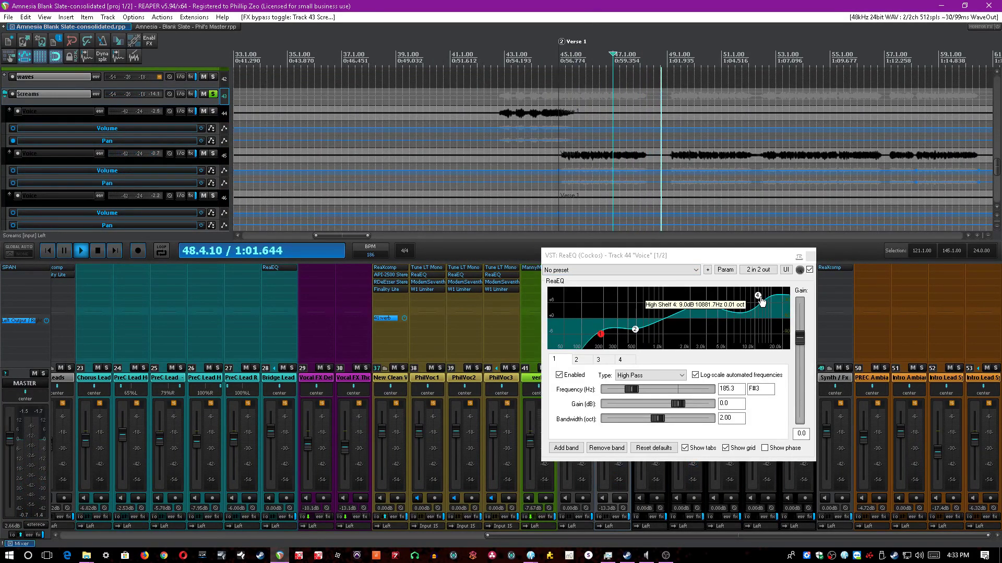
click(759, 298)
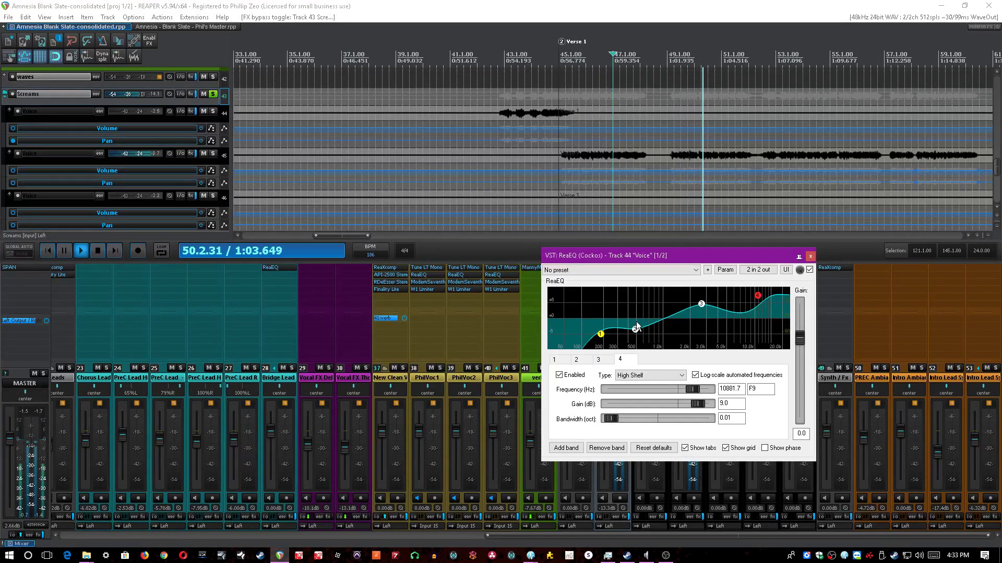
click(635, 329)
click(853, 284)
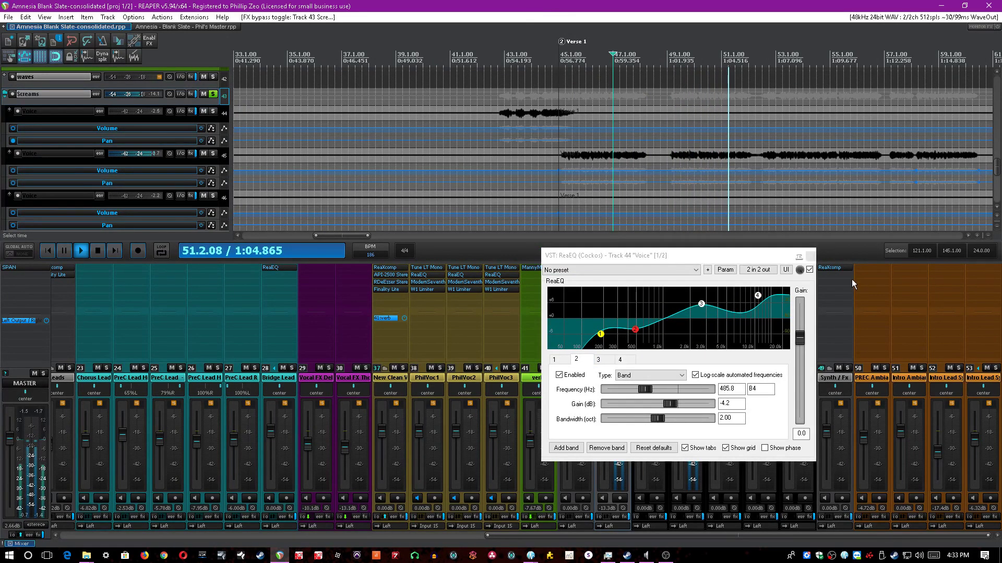
click(809, 257)
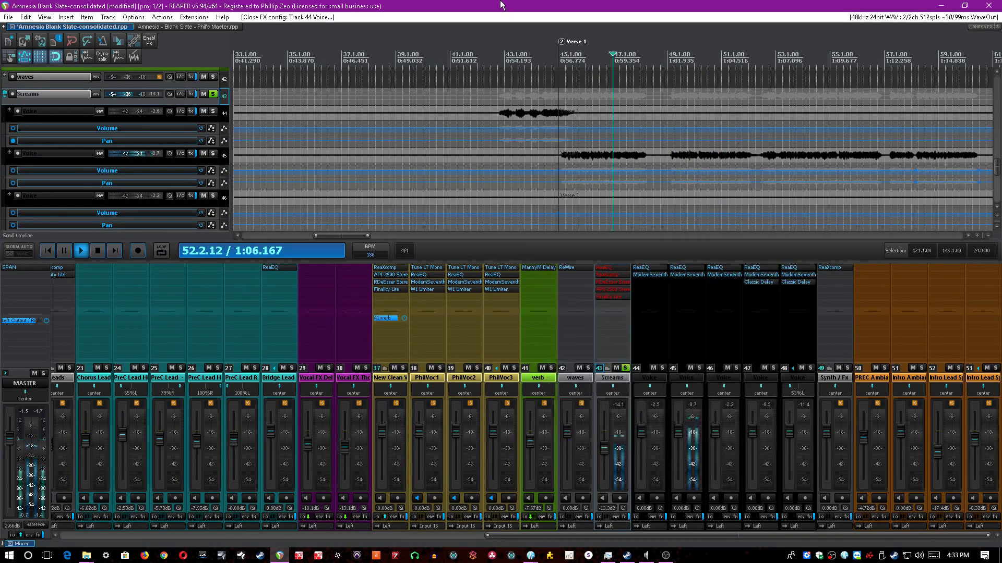
Open the ModernSeventhSign limiter on Voice track 45, inspect its settings during playback and close it.
click(680, 274)
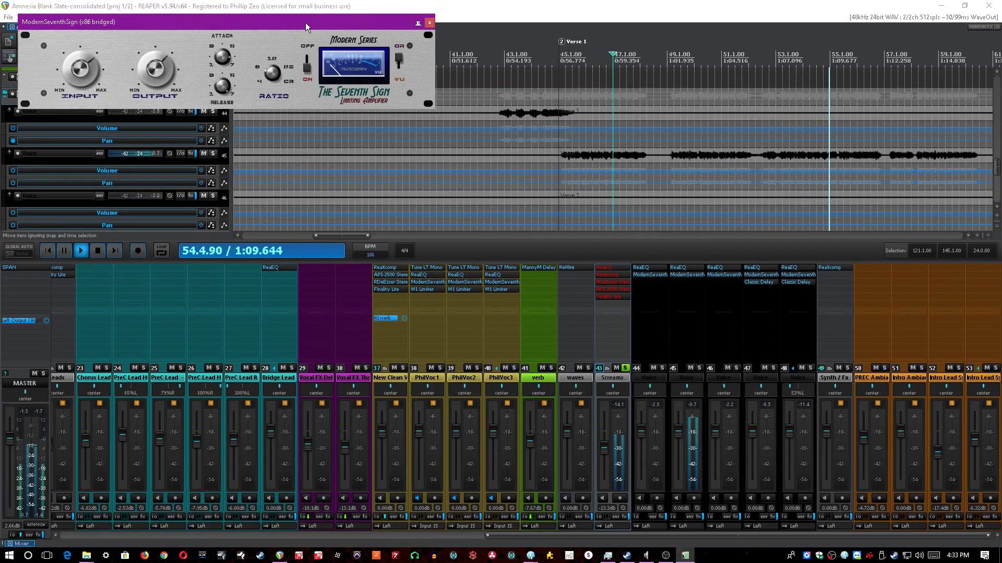
drag(308, 26, 510, 156)
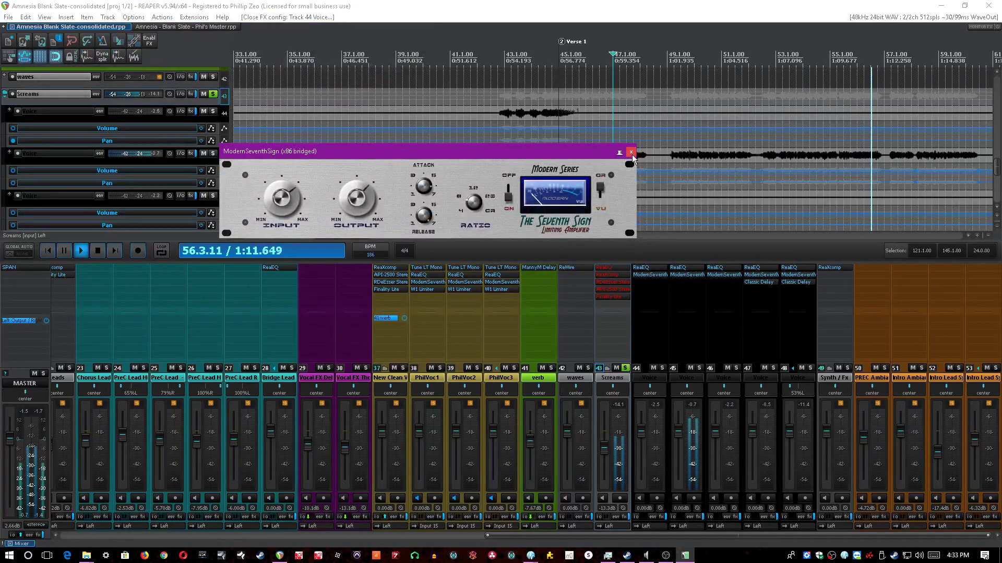
click(630, 153)
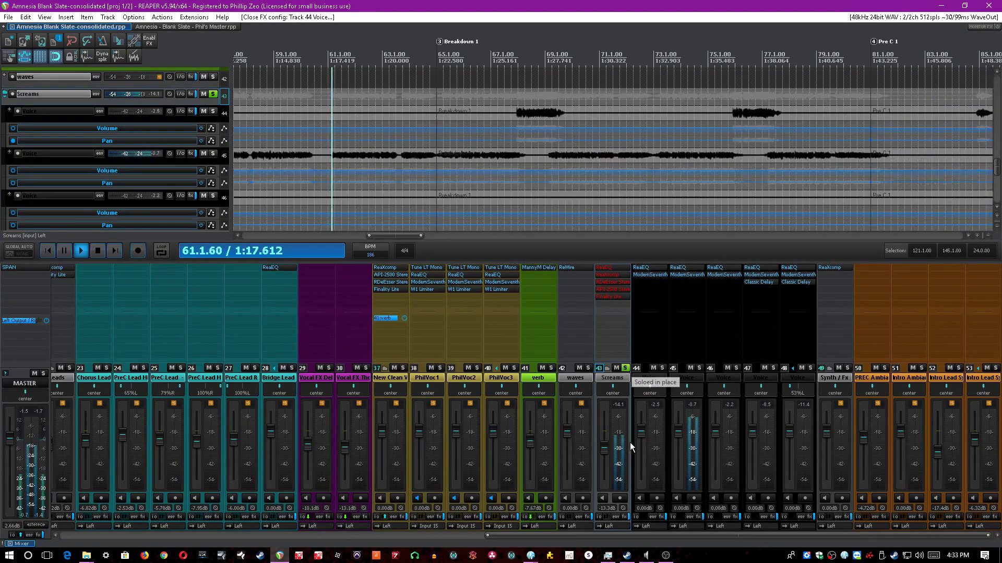
Enable ReaEQ on the Screams folder track and open it at band 2.
shift+click(619, 267)
click(618, 267)
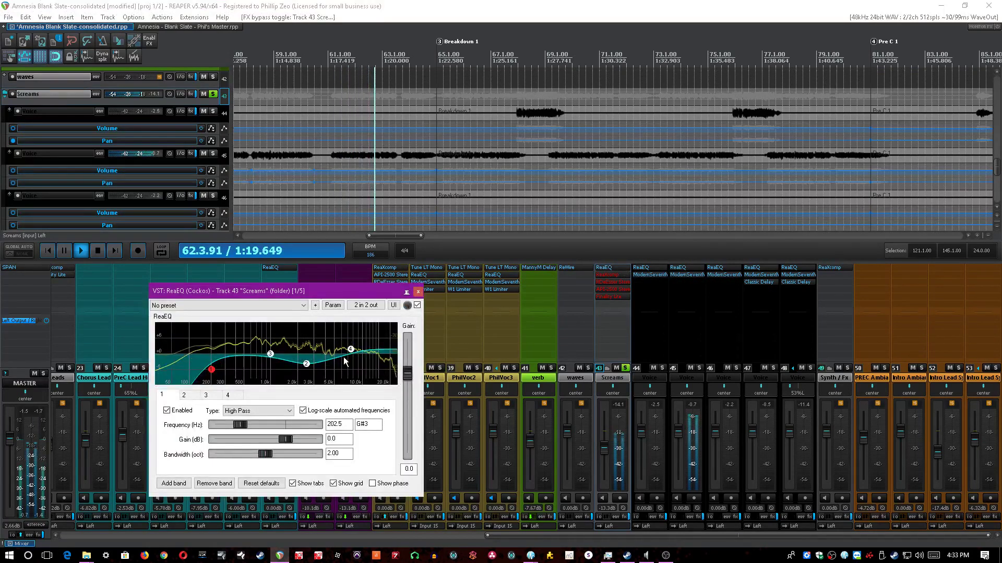
click(307, 364)
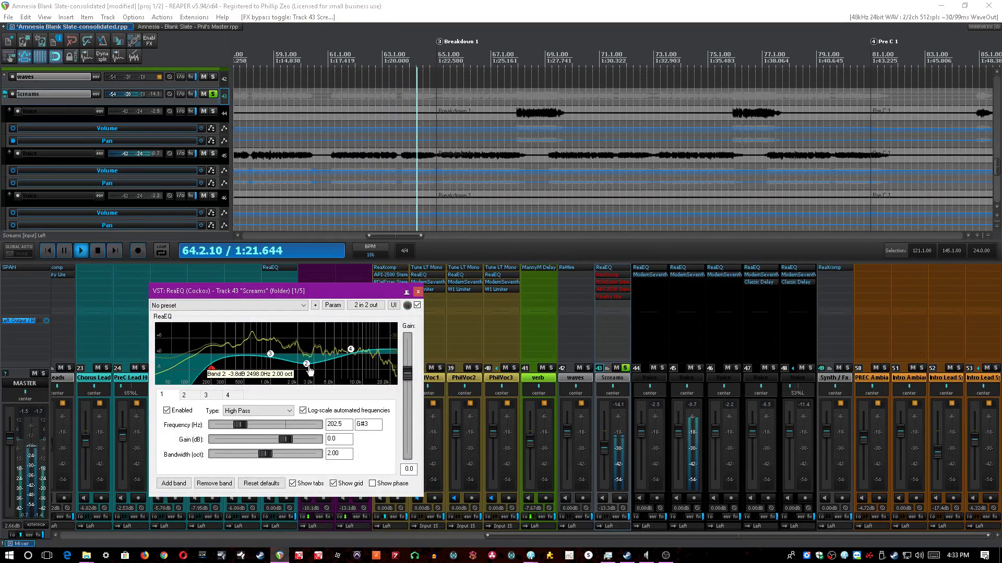
Compare band 2 of the Screams ReaEQ with band 3 of Voice track 44's ReaEQ, and close both plugins.
click(641, 268)
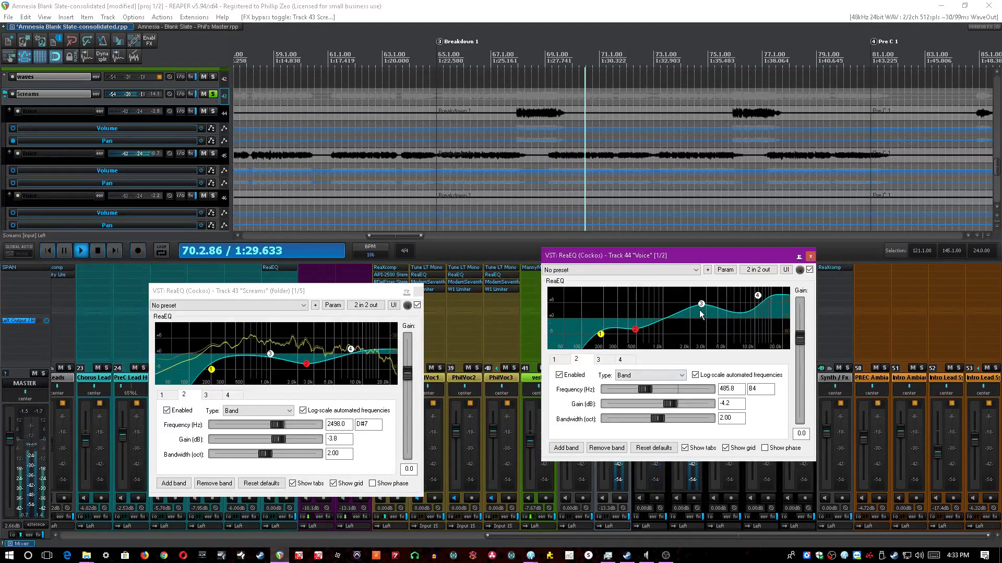
click(306, 369)
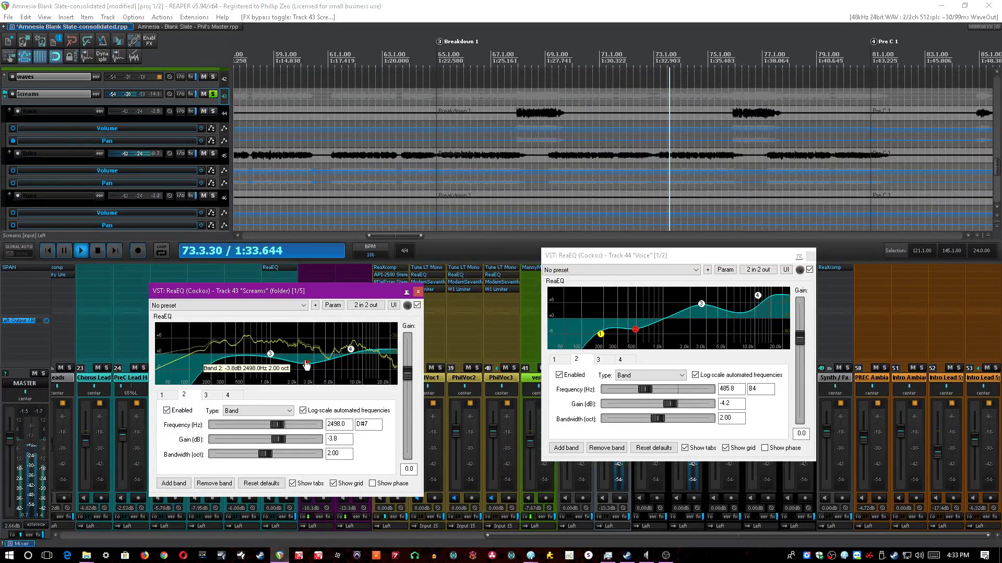
click(702, 305)
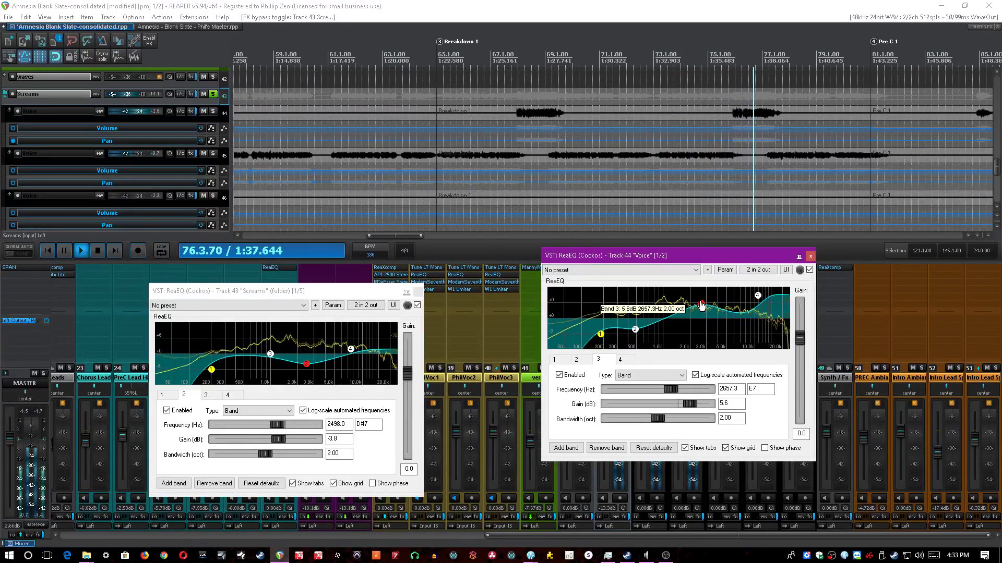
click(810, 256)
click(418, 293)
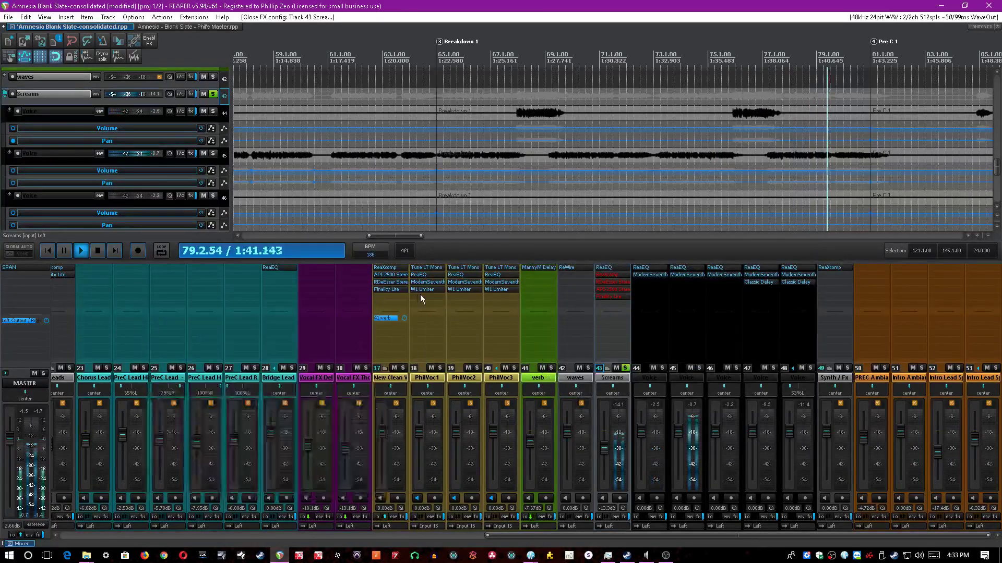
Enable ReaXcomp on the Screams folder track, open it and replay the screams from shortly before Breakdown 1.
ctrl+click(610, 275)
click(609, 275)
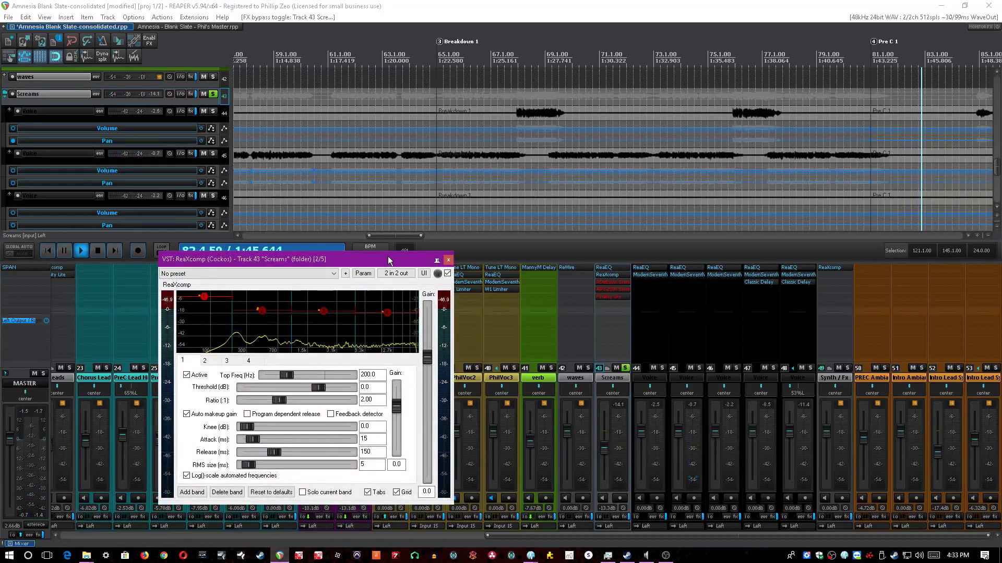
drag(389, 261, 459, 280)
click(403, 97)
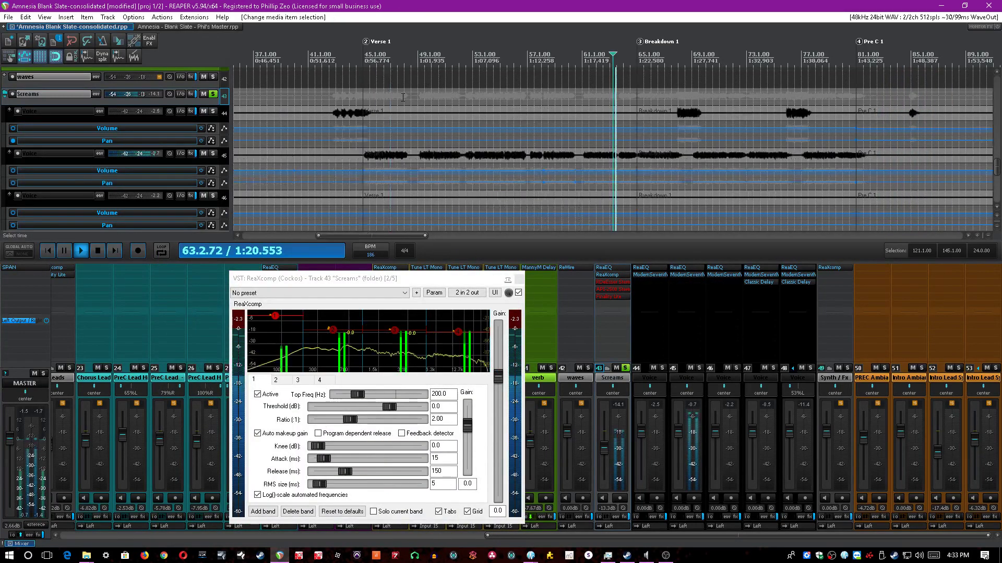
Replay the screams from the start of Verse 1, inspect bands 2, 3 and 4 of the Screams ReaXcomp, and close it.
click(369, 97)
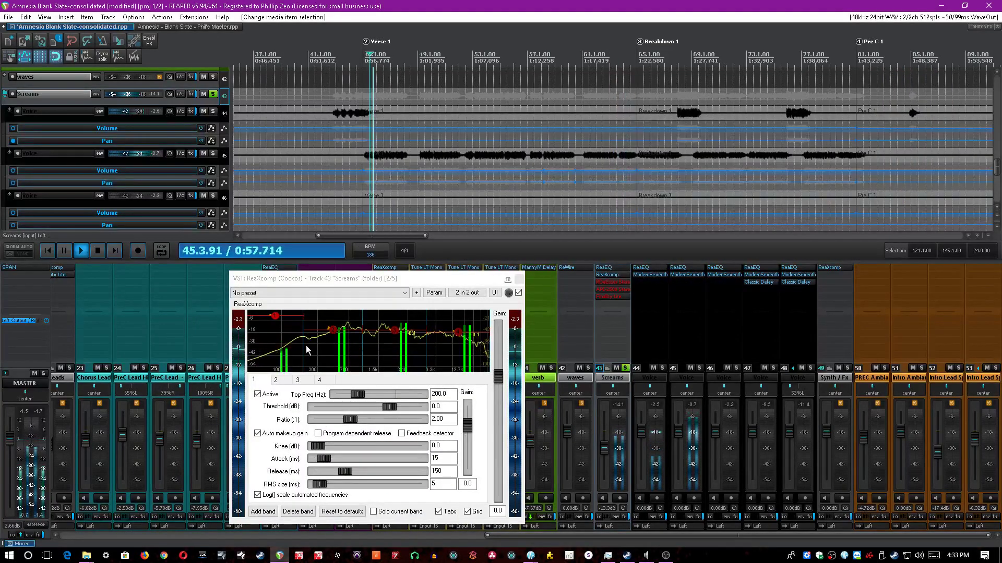
click(333, 332)
click(396, 332)
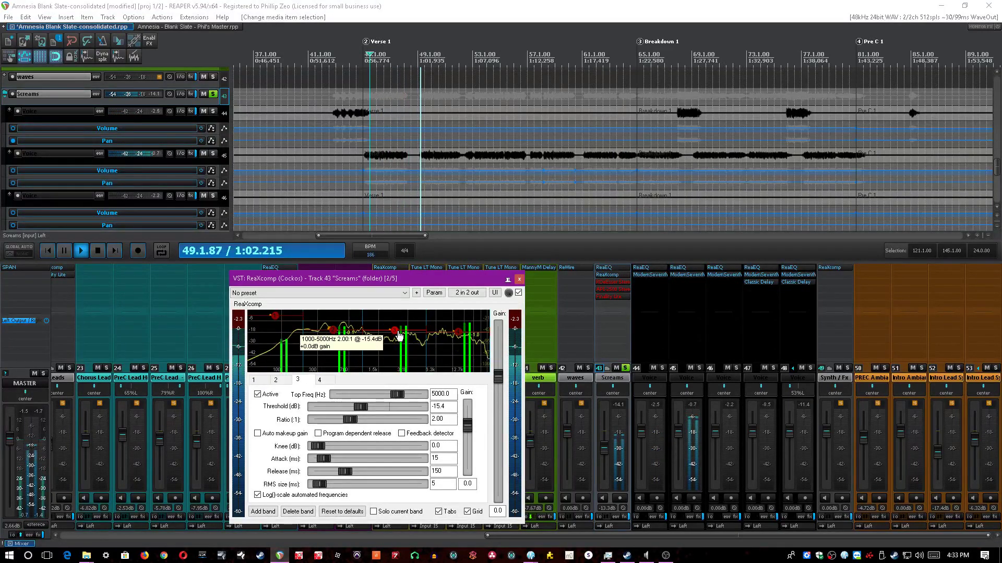
click(458, 336)
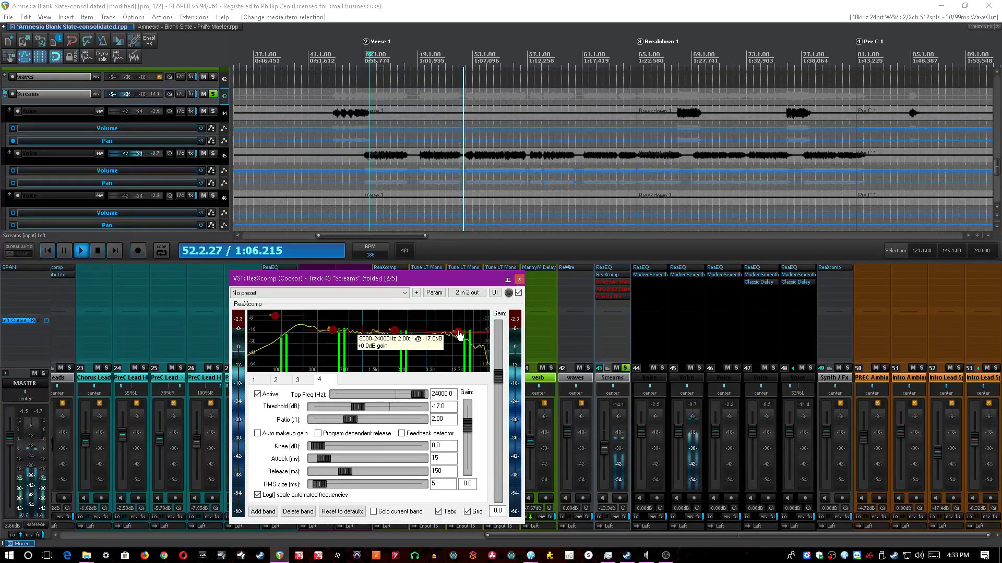
click(519, 279)
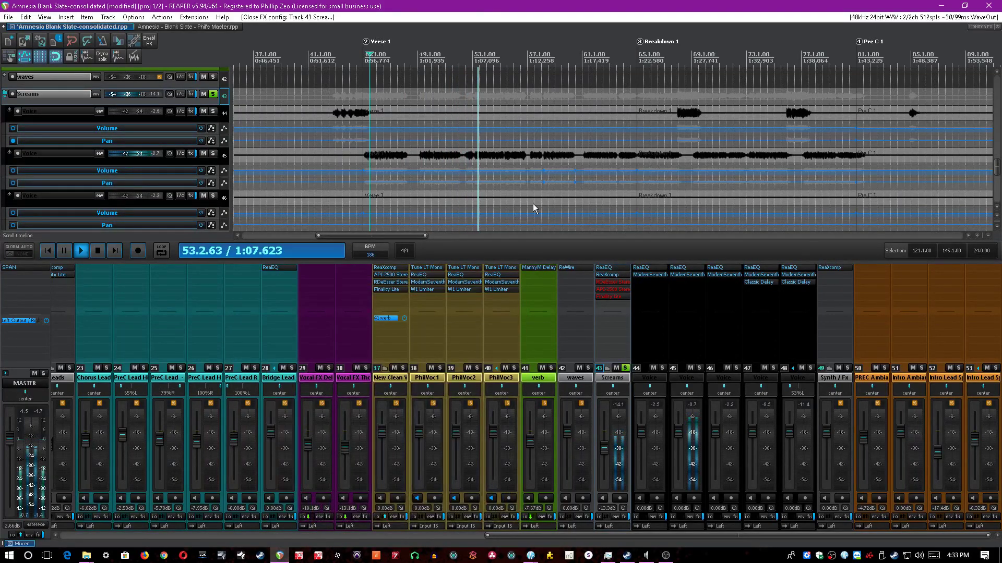
Enable RDeEsser Stereo on the Screams folder track, open it to inspect its range and threshold during playback, and close it.
shift+click(622, 283)
click(620, 282)
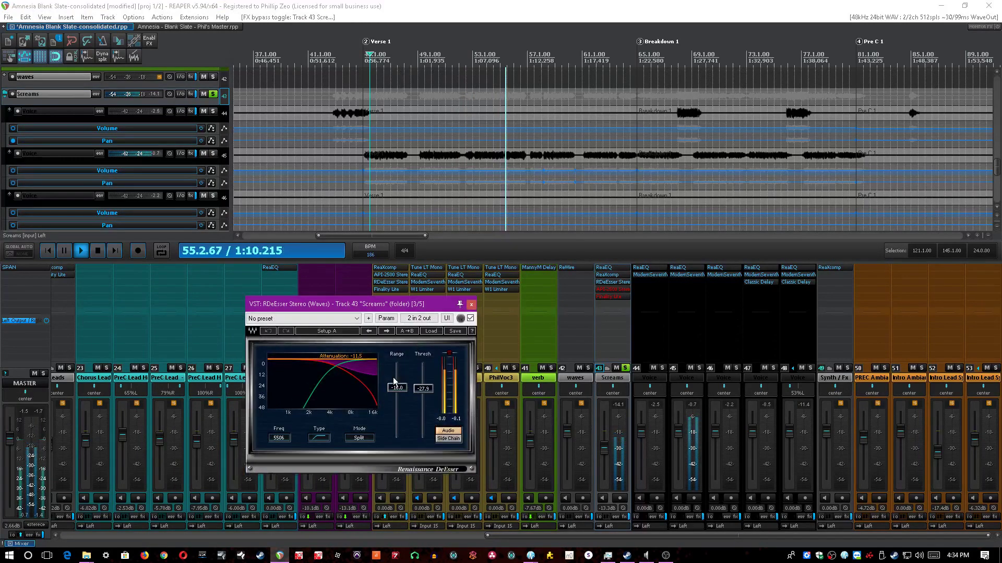
drag(393, 383, 403, 350)
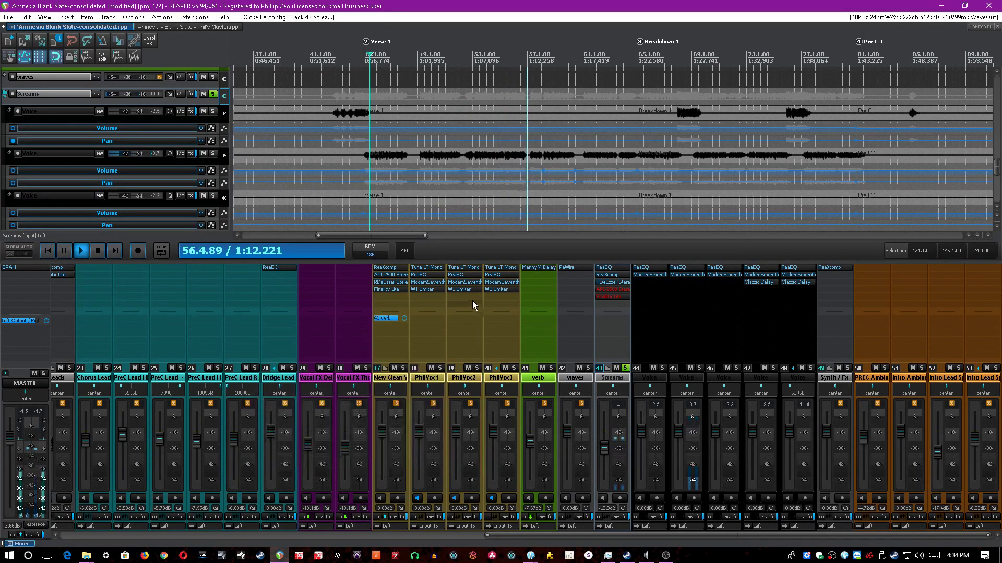
click(471, 305)
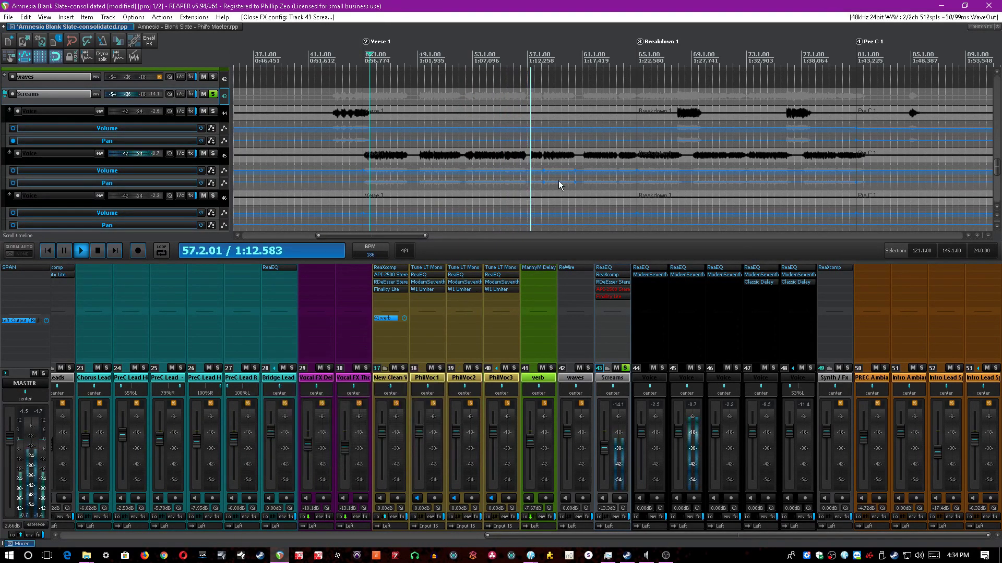
Enable API-2500 Stereo on the Screams folder track, open its compressor settings and save the project.
shift+click(617, 289)
click(617, 290)
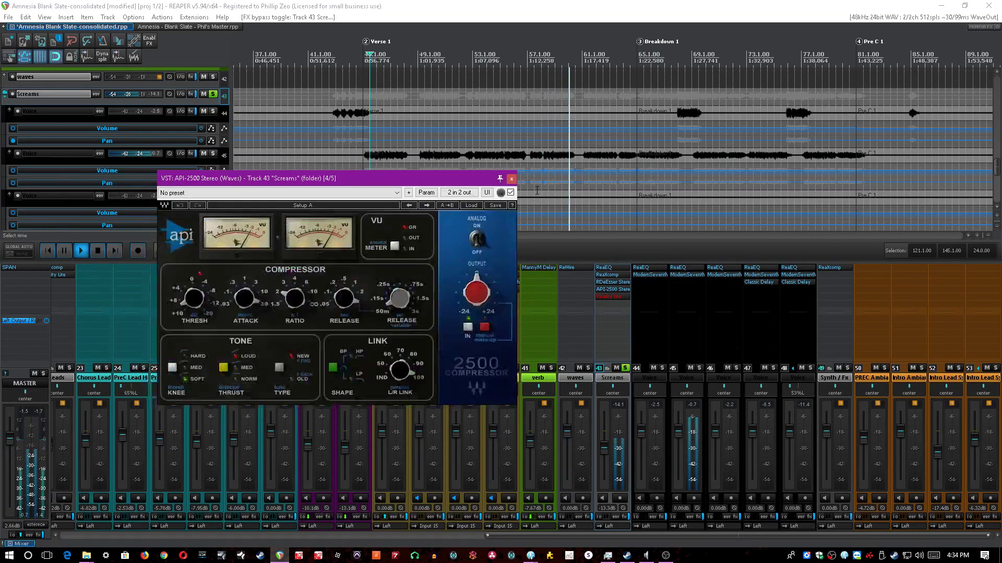
click(684, 6)
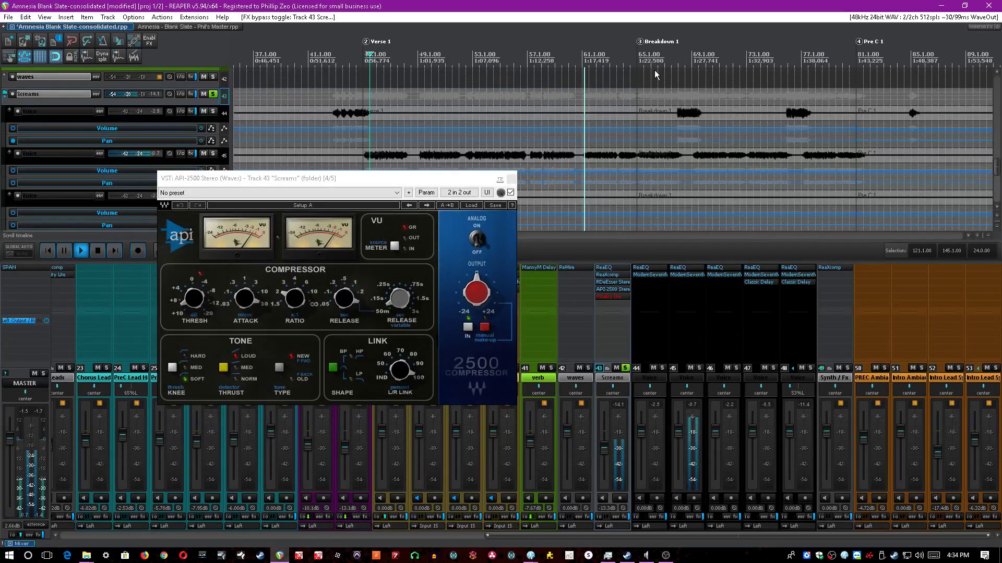
key(ctrl+s)
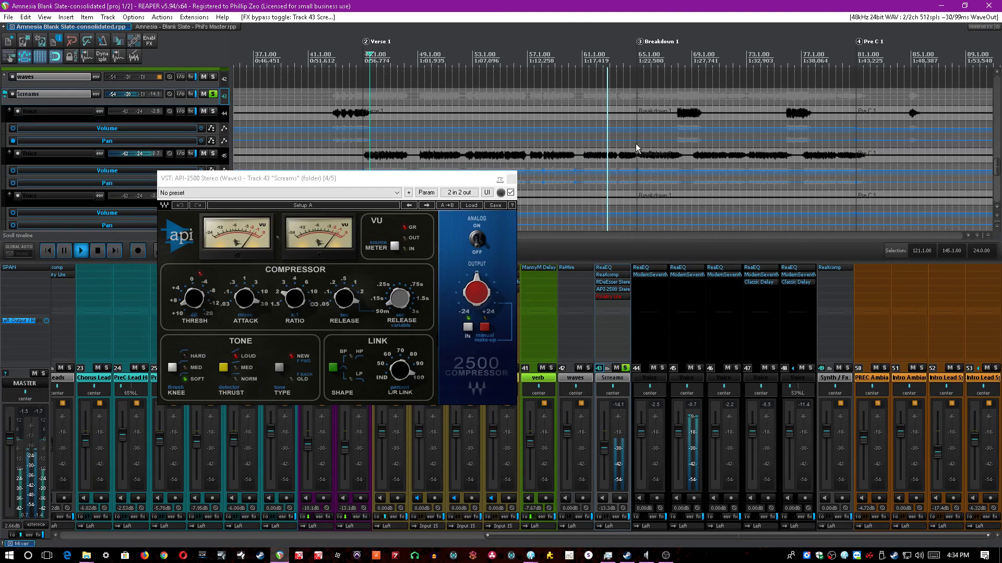
Play the screams from just before Voice track 44's first phrase after Breakdown 1, watching the API-2500 meters.
scroll(636, 149, down, 1)
click(657, 117)
scroll(670, 112, up, 3)
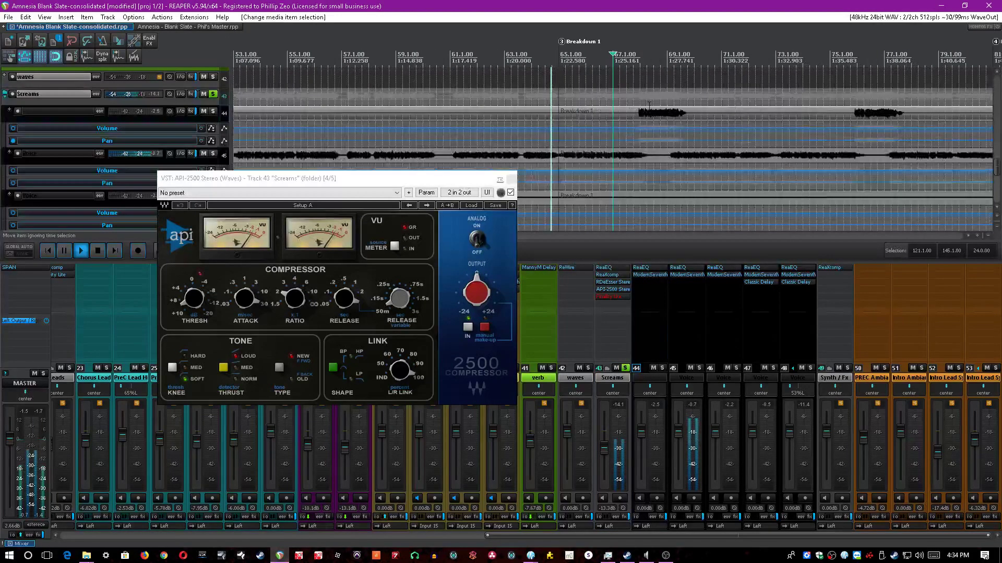
click(632, 100)
scroll(631, 100, up, 1)
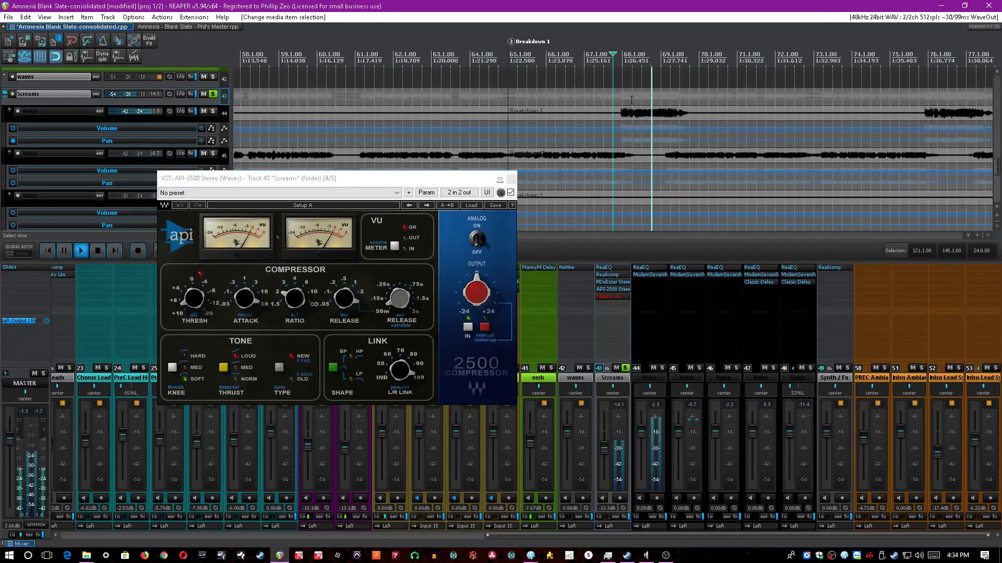
scroll(573, 91, down, 3)
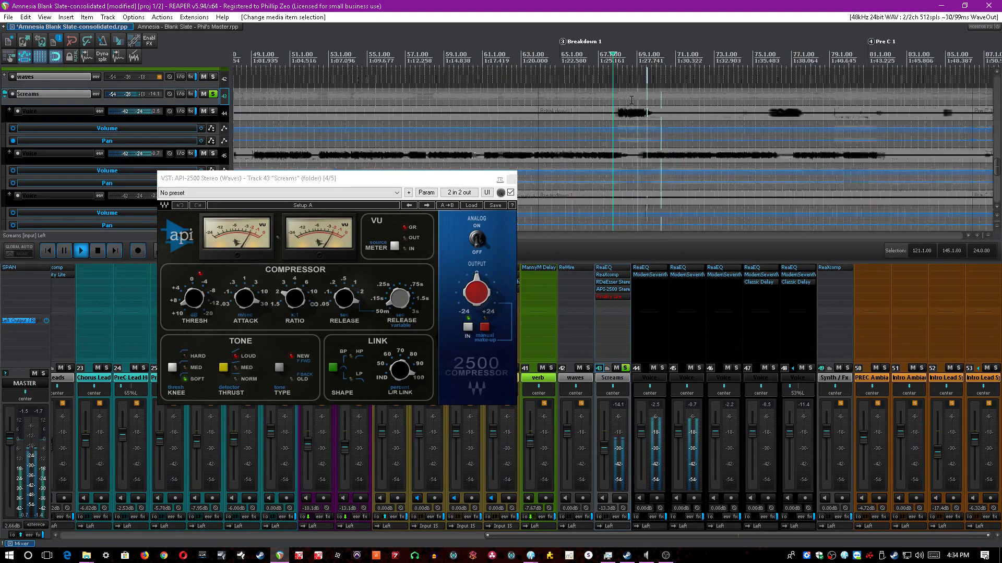
Re-enable Finality Lite on the Screams track and place its window beside the API-2500 compressor window.
shift+click(613, 297)
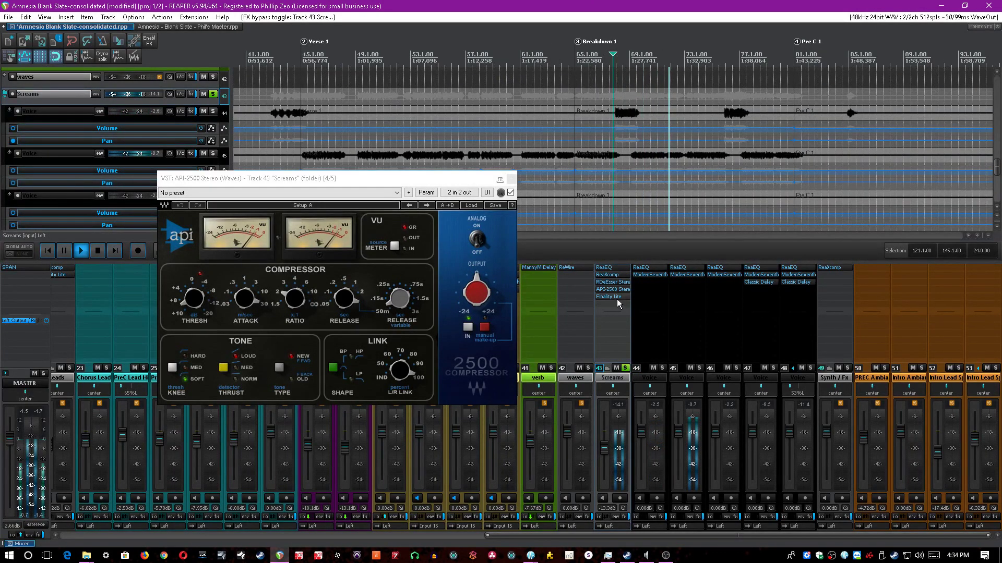
click(616, 297)
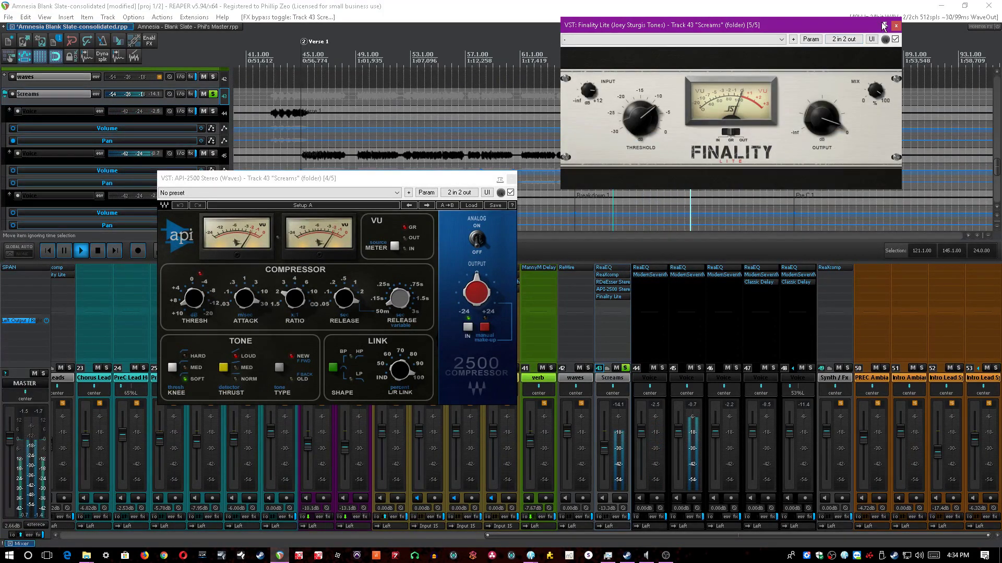
drag(870, 29, 837, 116)
click(686, 89)
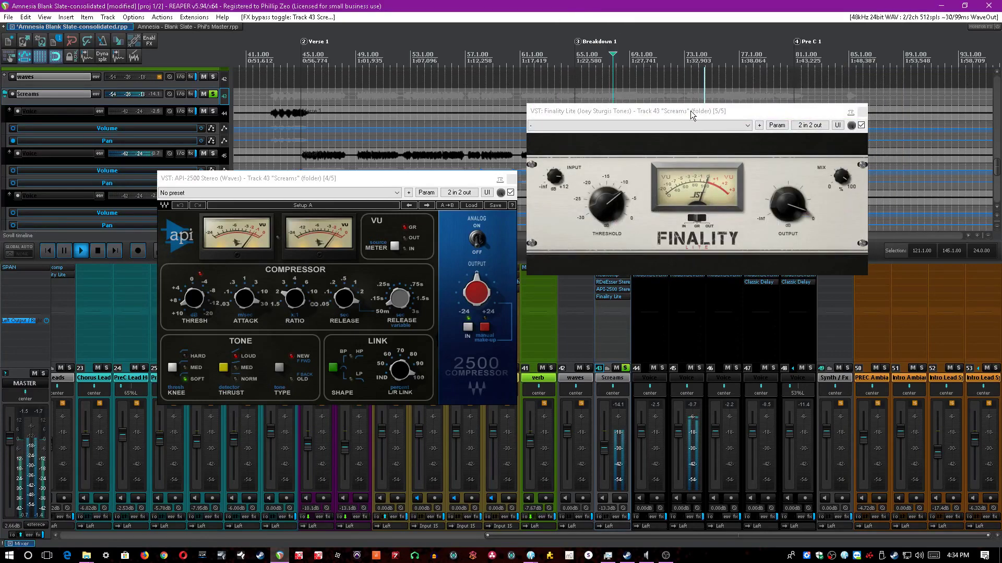
drag(691, 112, 750, 182)
key(ctrl+s)
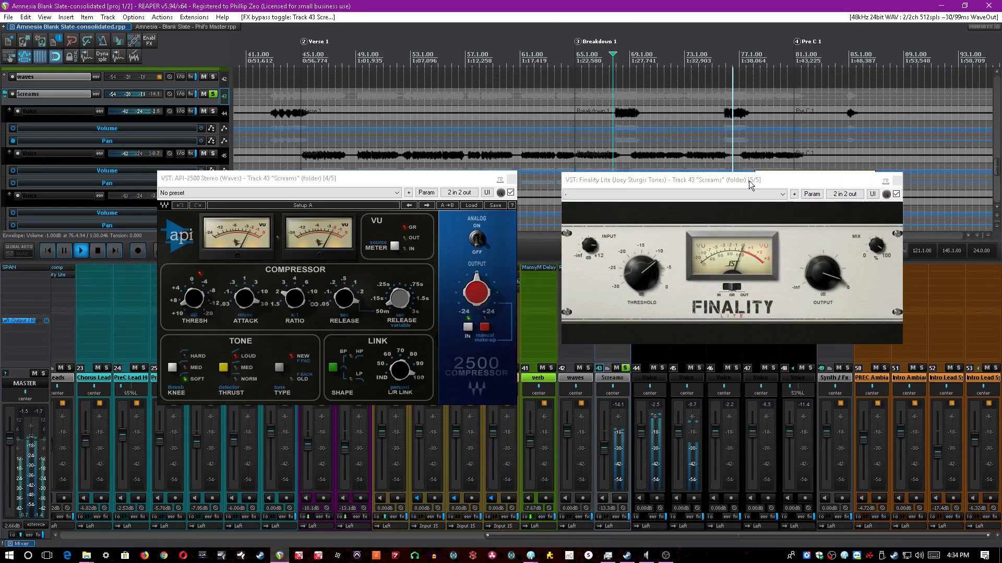
Play from Bridge 1, with the Finality Lite and API-2500 windows closed and the Screams track unsoloed.
scroll(744, 127, down, 6)
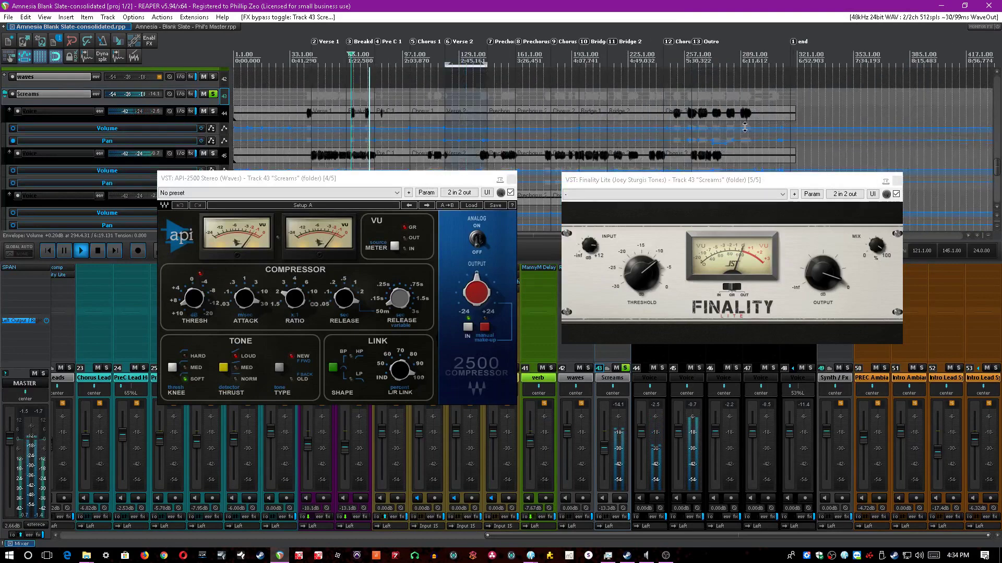
click(585, 97)
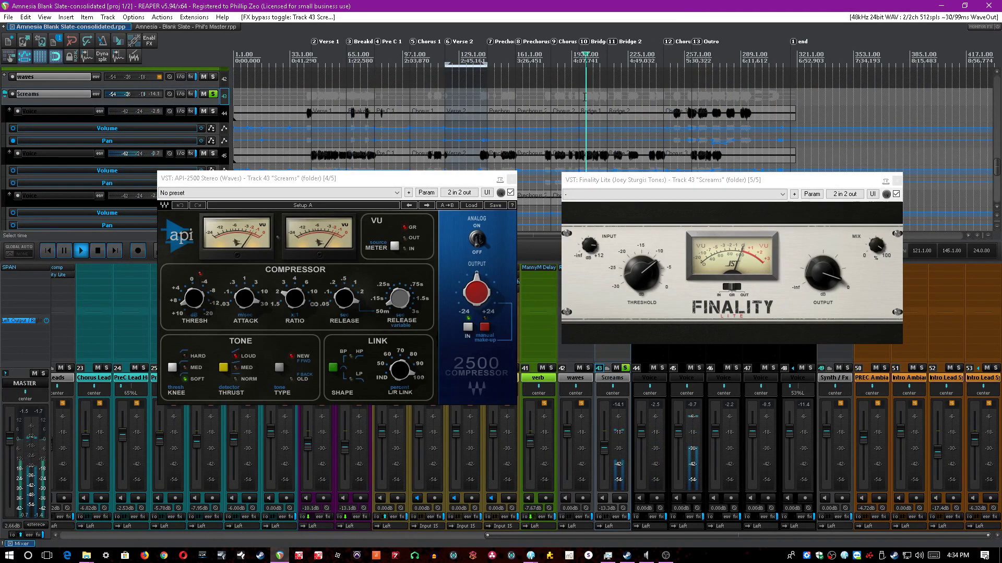
click(897, 180)
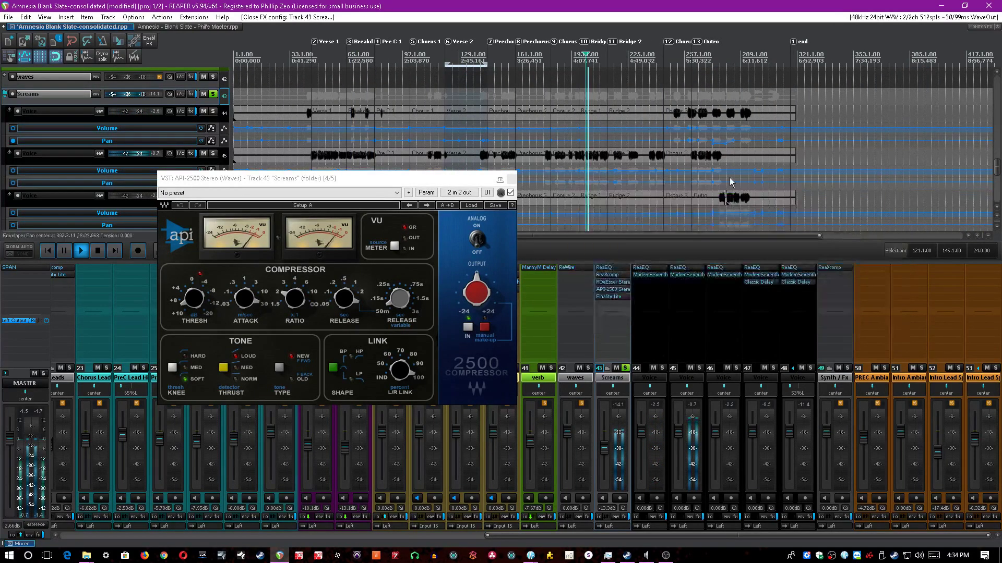
click(512, 179)
click(625, 369)
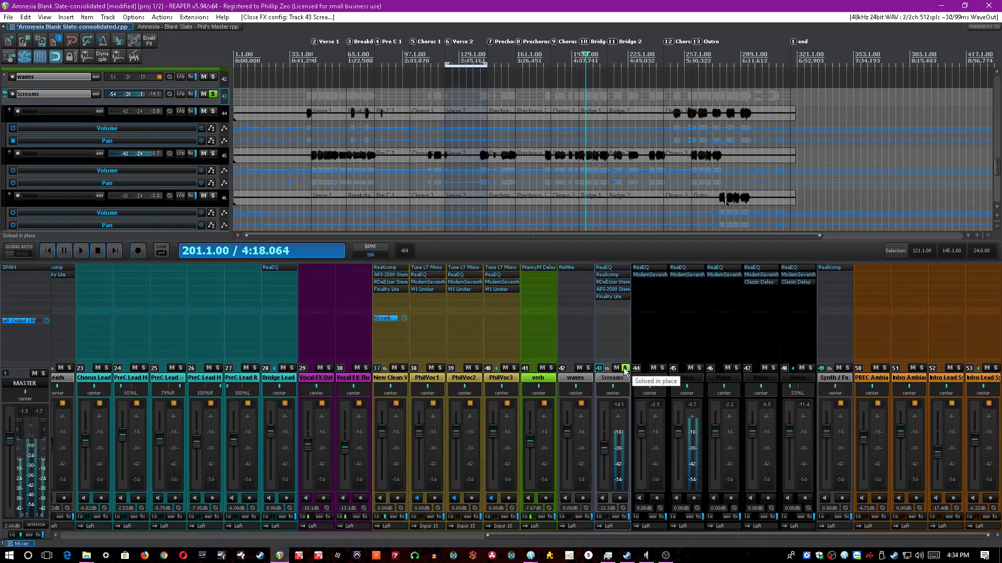
Go through Voice tracks 44, 47 and 48, and compare the Screams folder with its effects chain bypassed and enabled.
click(661, 378)
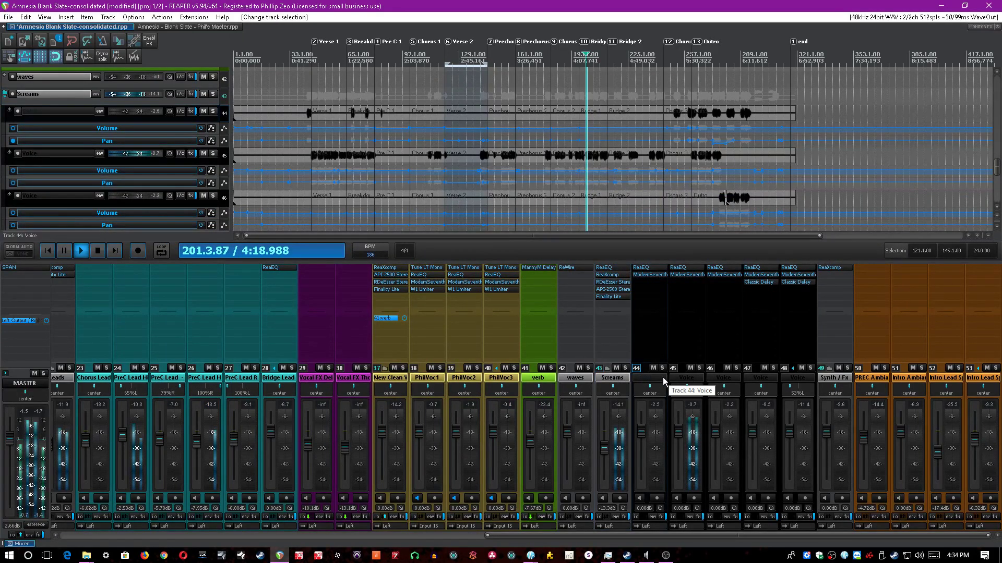
key(ctrl+s)
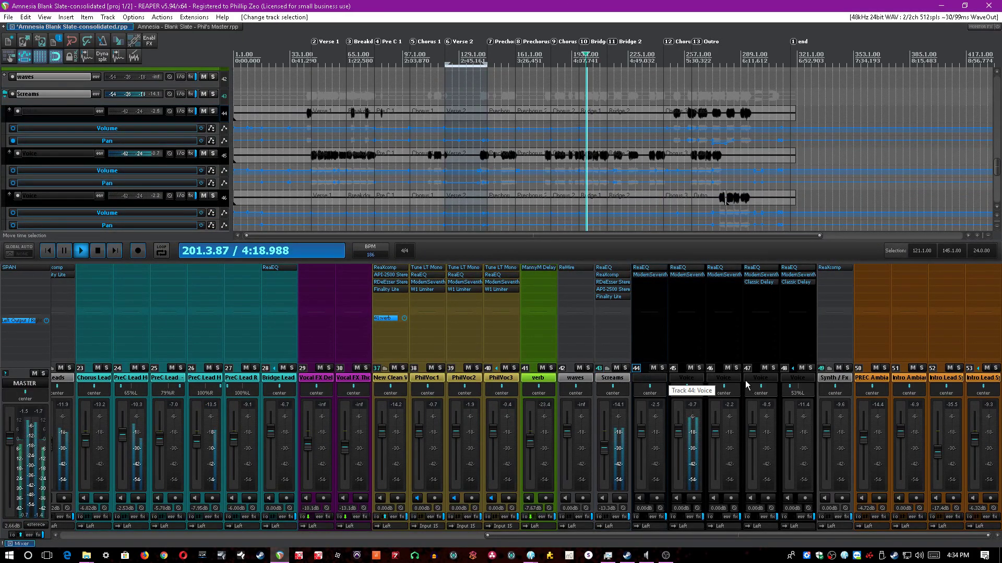
click(755, 379)
click(784, 379)
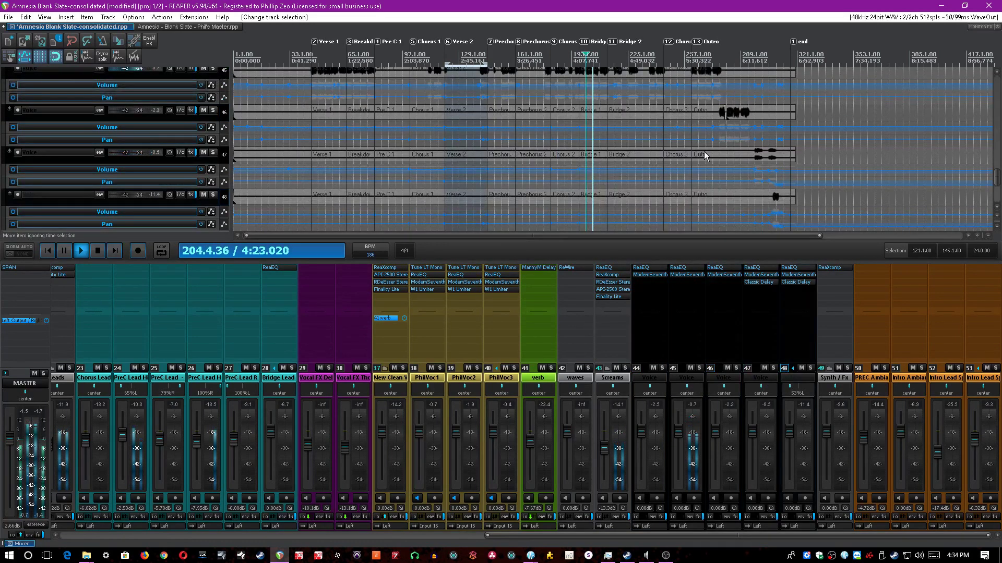
key(ctrl+s)
click(629, 517)
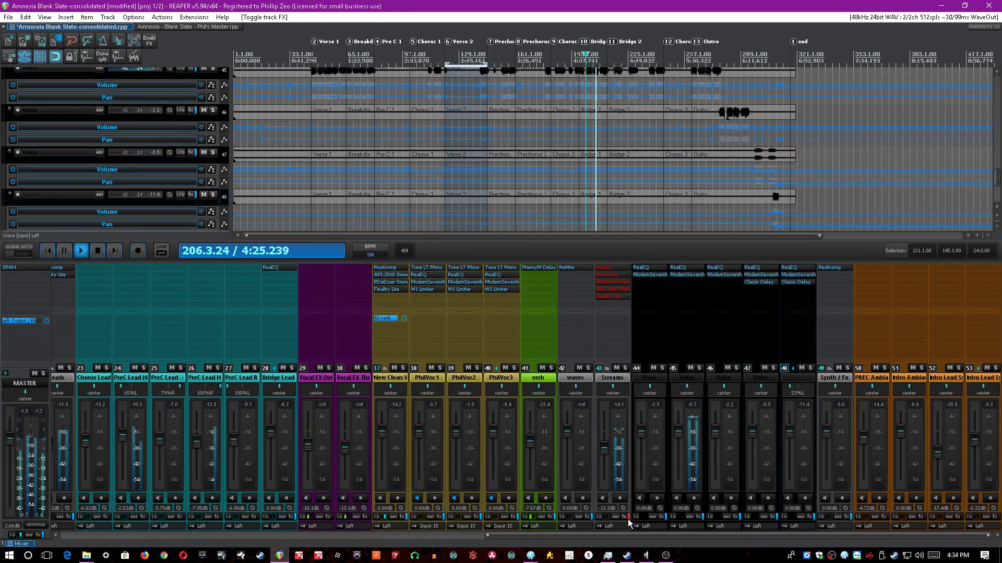
click(630, 520)
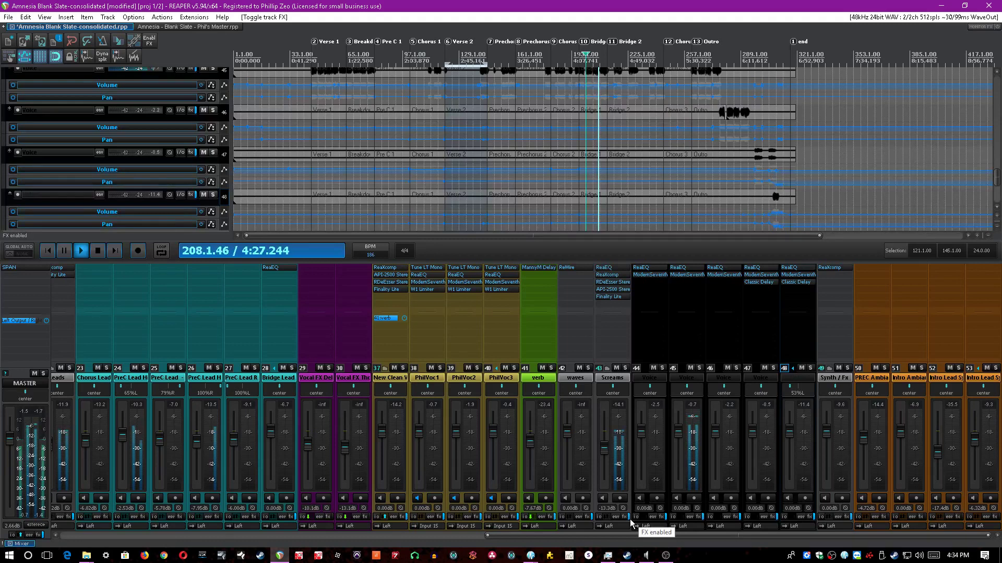
Move to the Voice clips in the outro and open the Classic Delay on Voice track 47.
click(835, 377)
click(713, 98)
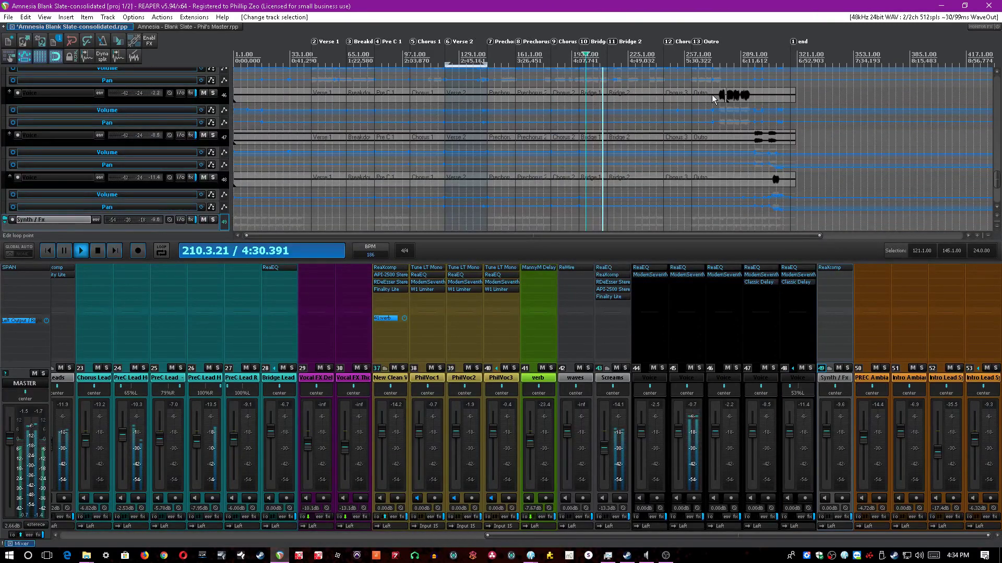
scroll(714, 99, up, 5)
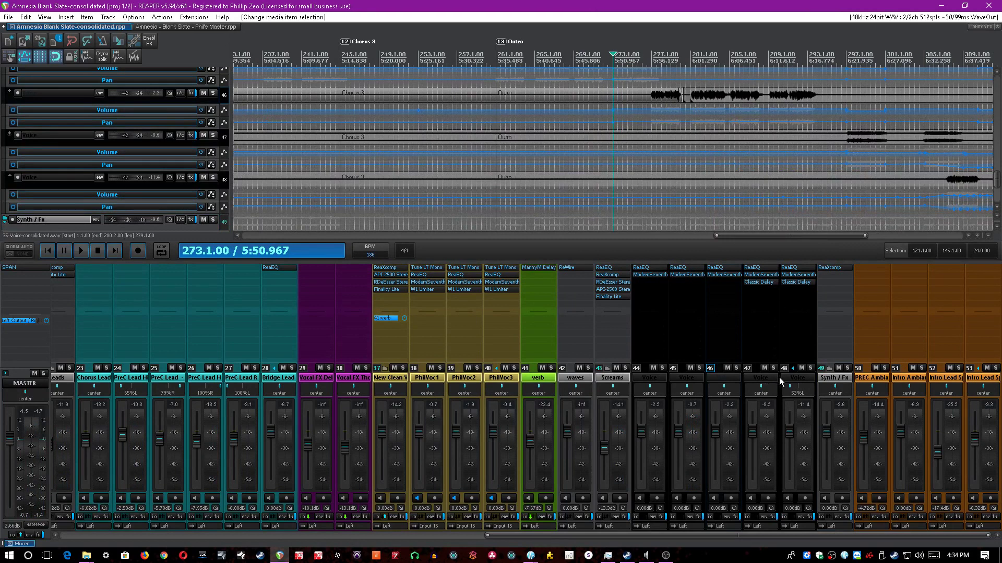
click(797, 377)
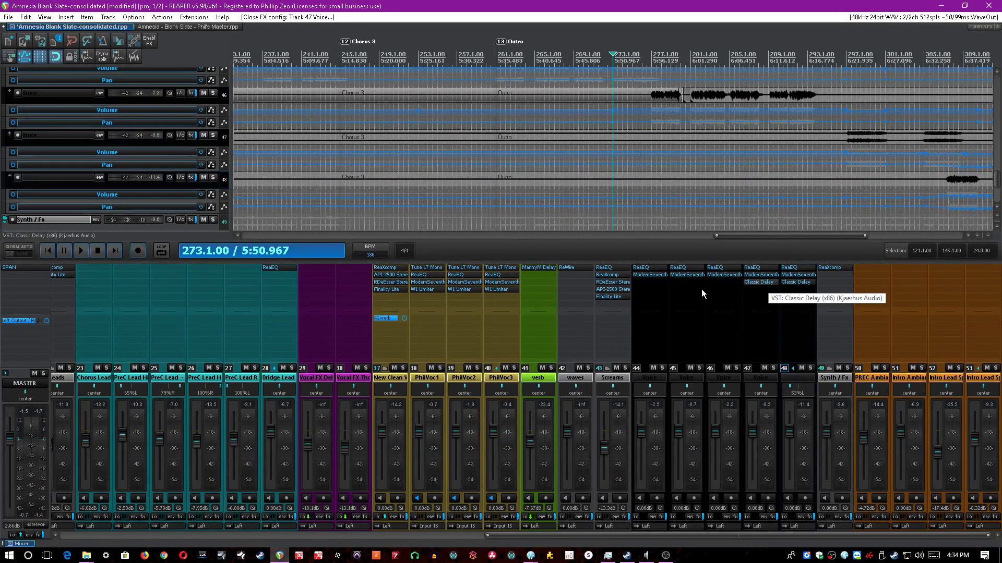
click(759, 282)
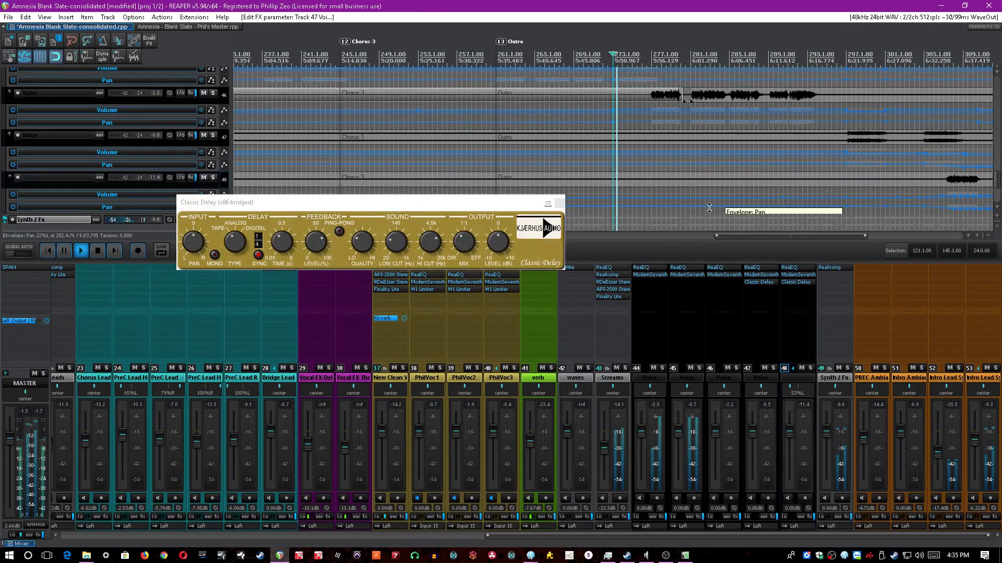
Audition Voice track 47 soloed with its Classic Delay from measure 297, and unsolo it again.
click(815, 333)
key(space)
scroll(681, 126, down, 3)
scroll(733, 140, up, 3)
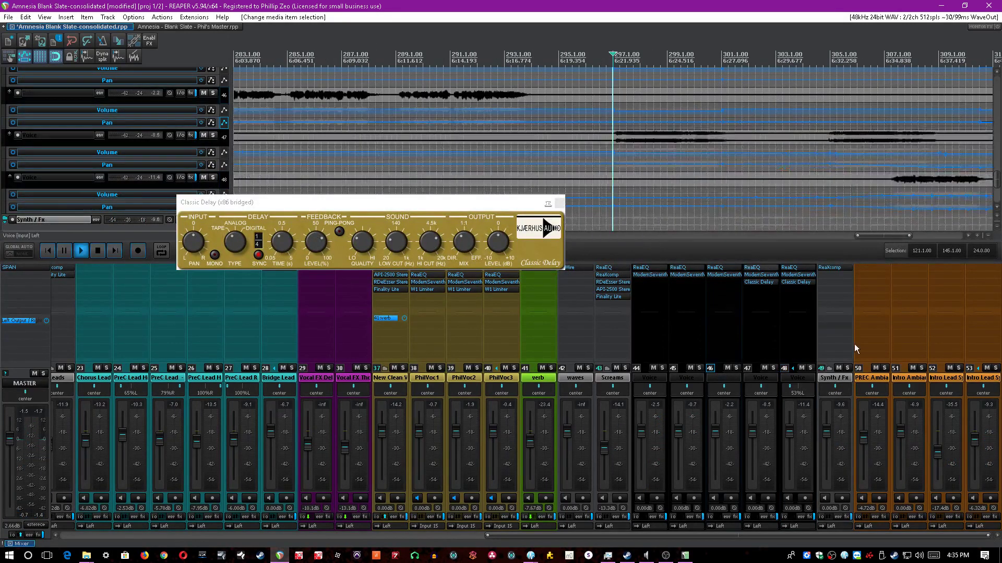
key(space)
click(773, 369)
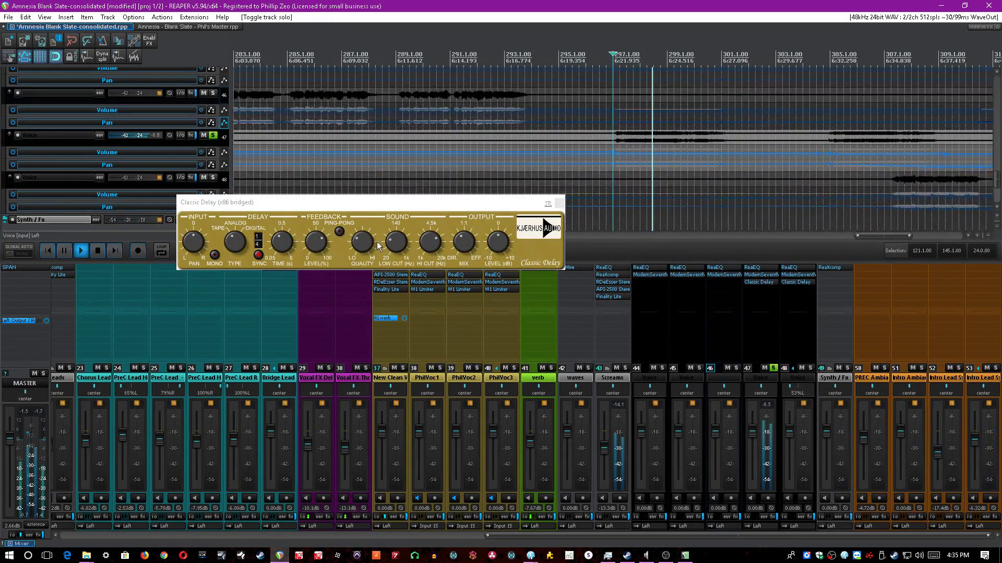
click(433, 249)
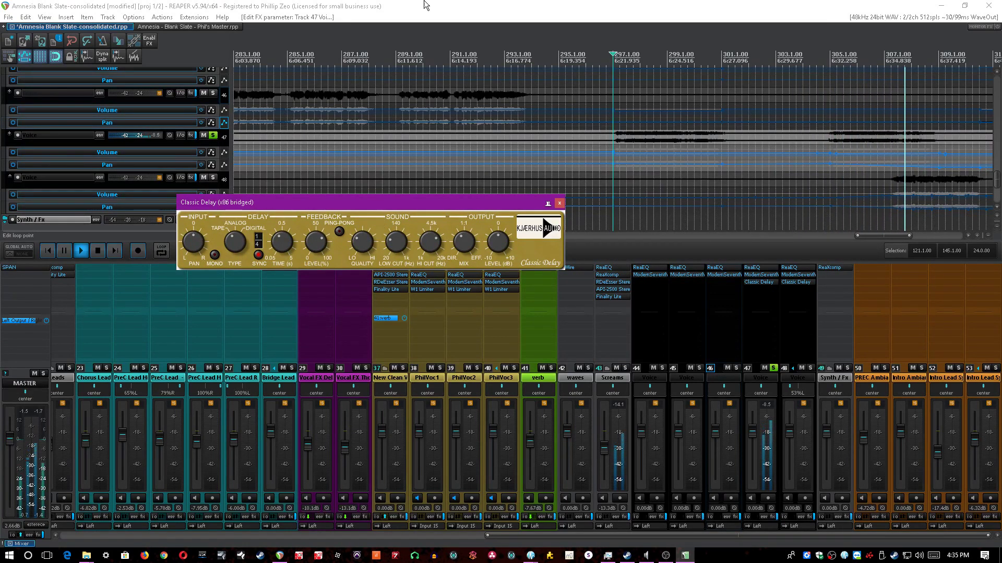
click(789, 345)
click(773, 368)
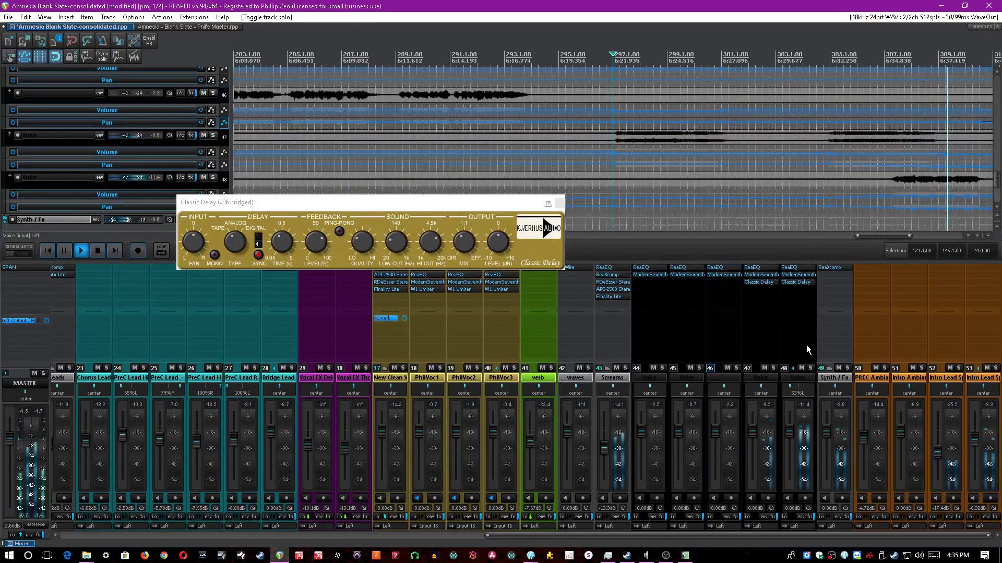
Open the Classic Delay on Voice track 48 and play its clip soloed from just before the phrase starts.
click(801, 282)
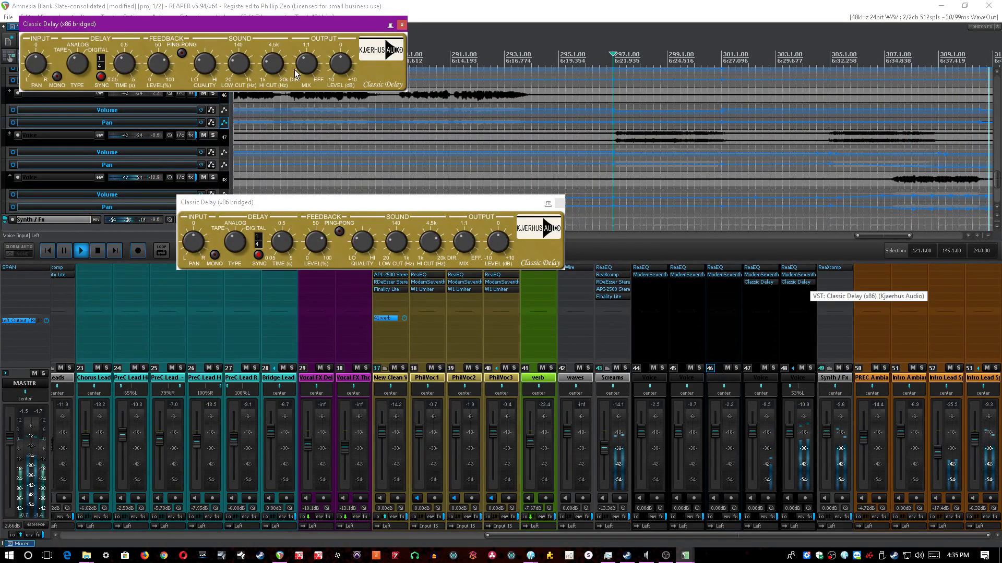
mouse_move(274, 68)
click(806, 382)
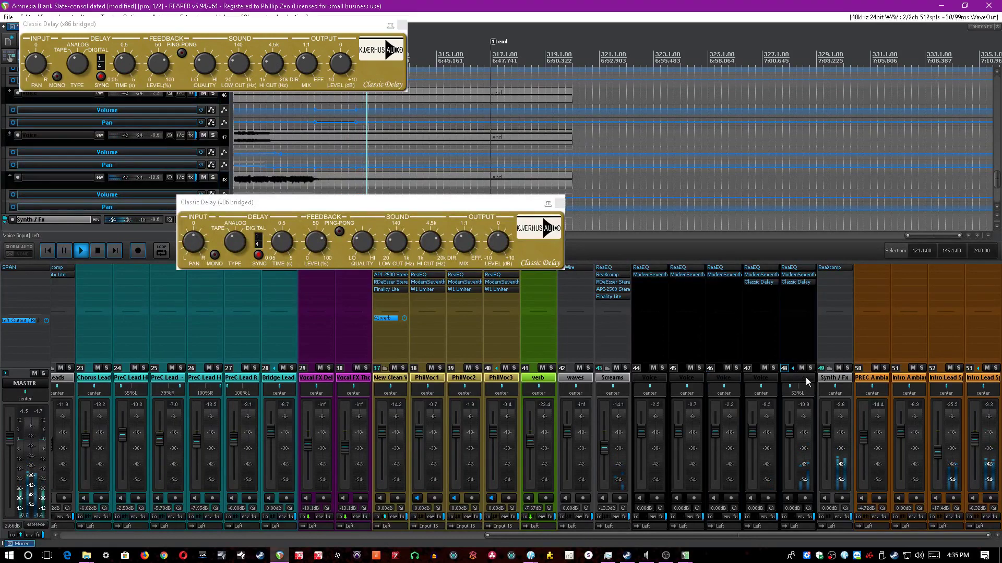
click(810, 368)
click(568, 186)
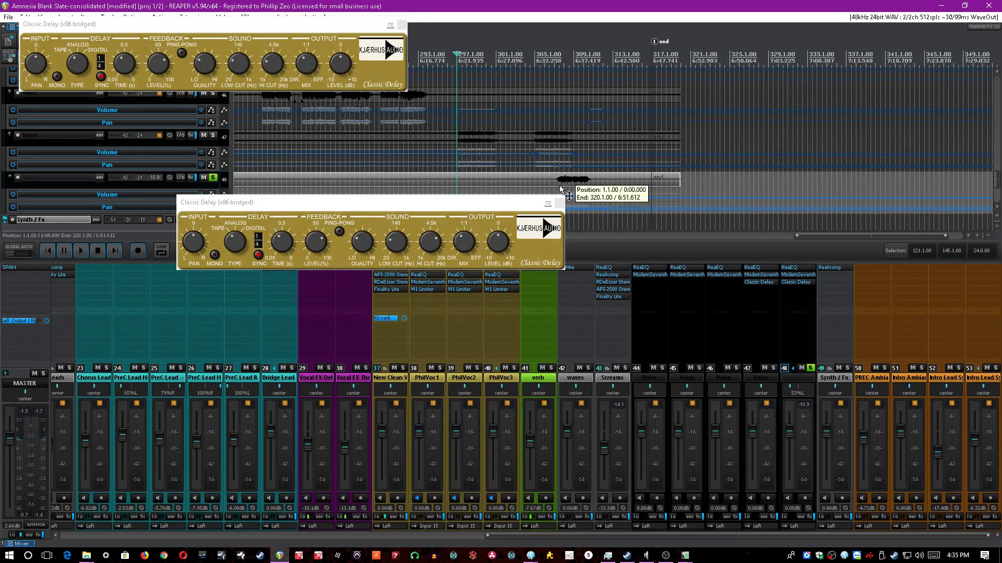
key(space)
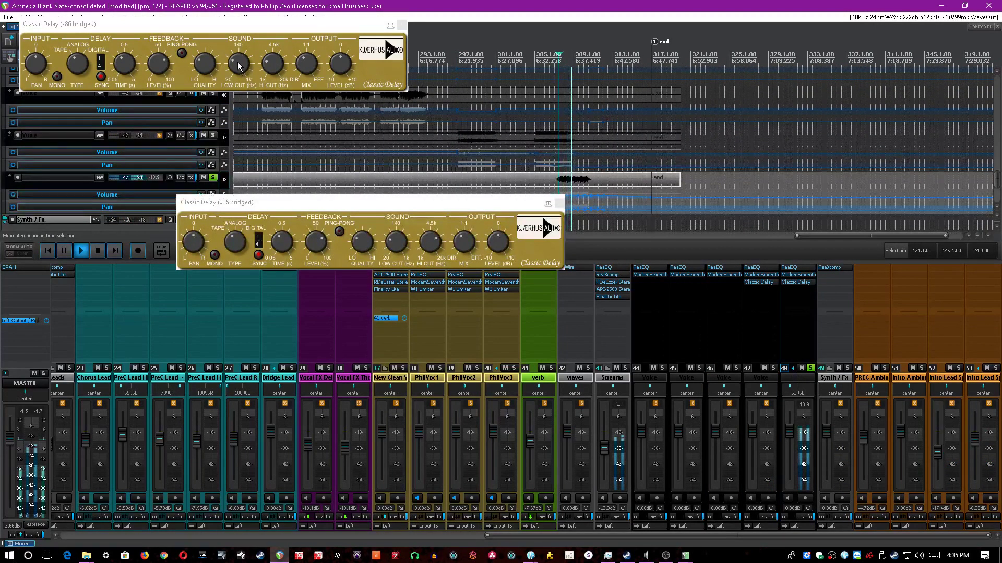
click(239, 66)
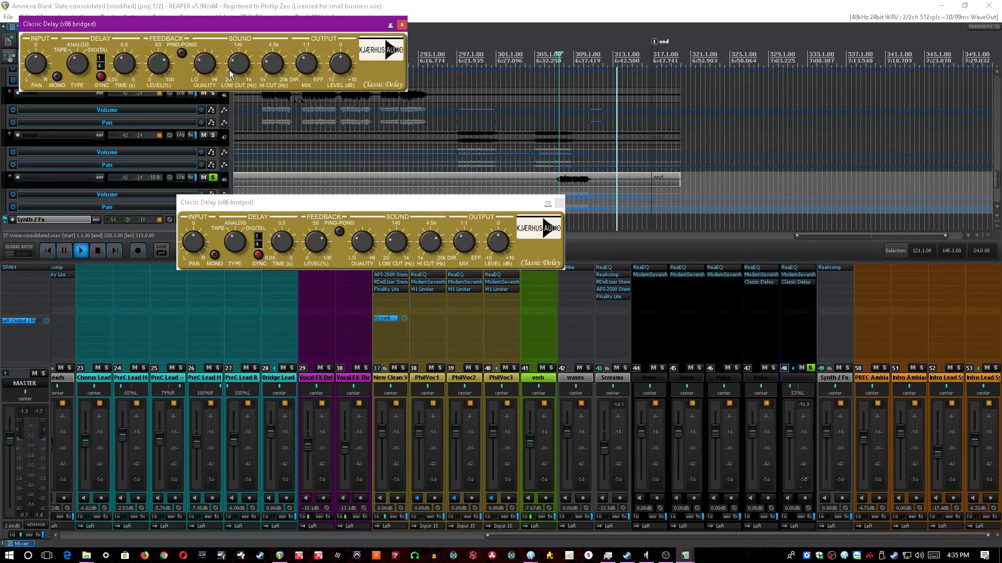
Stop playback, save the project and close both Classic Delay windows.
click(628, 211)
key(space)
key(ctrl+s)
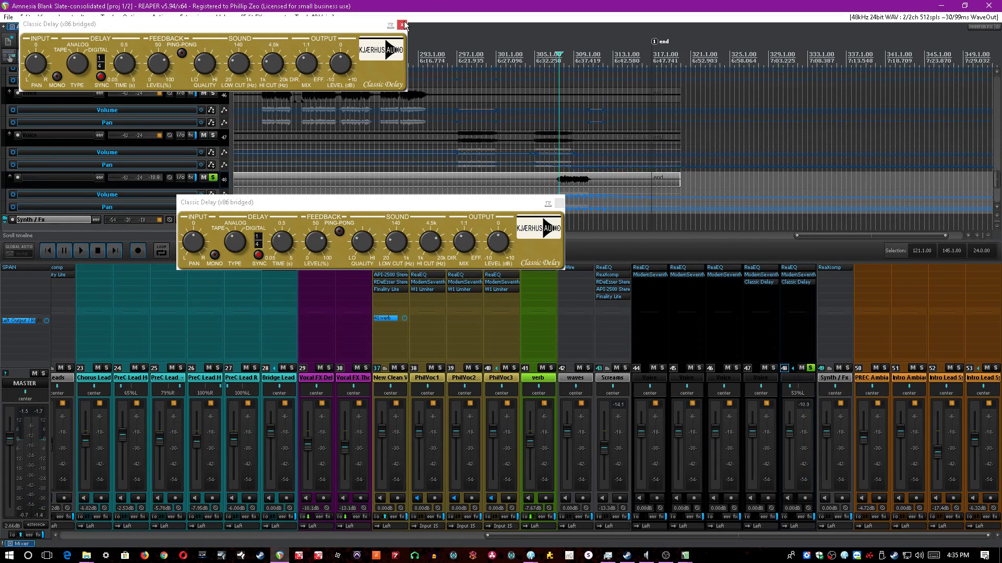
click(405, 25)
click(559, 203)
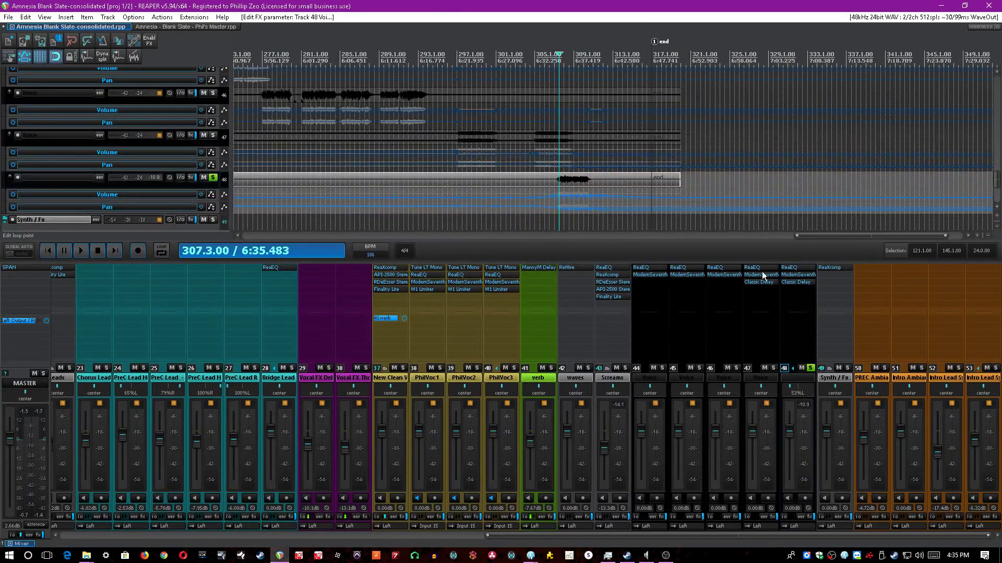
Play the end of the outro with Voice track 48 unsoloed and save the project.
scroll(599, 152, up, 3)
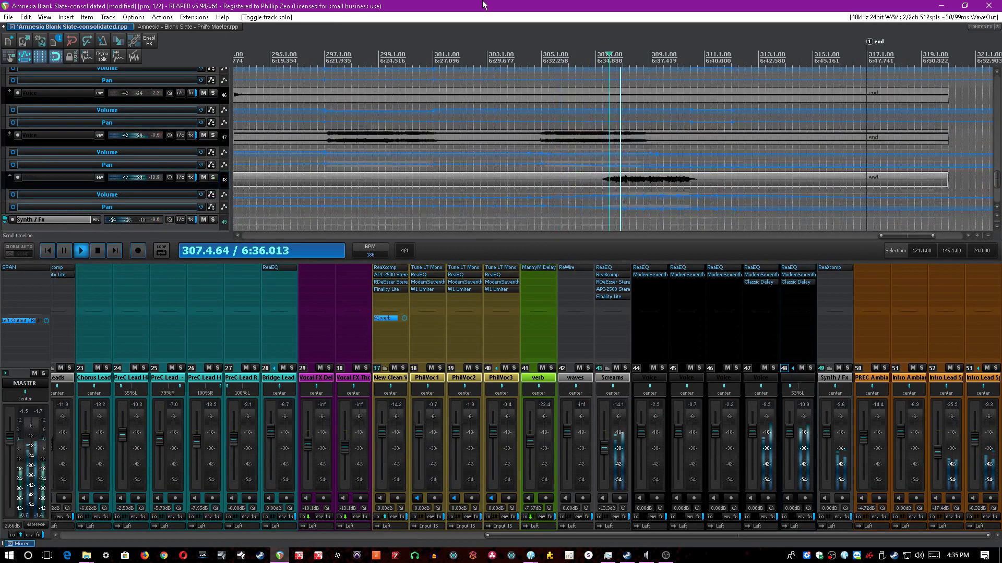
key(ctrl+s)
scroll(685, 51, down, 3)
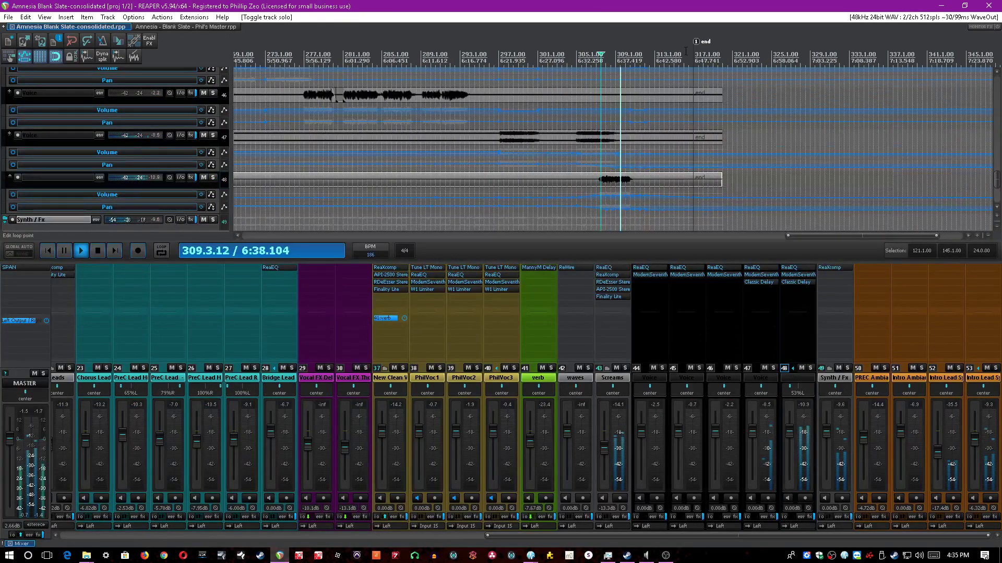
Go through the Synth / Fx folder and its ambience and intro lead synth tracks, 49 to 53, one by one.
click(844, 377)
click(867, 379)
click(908, 379)
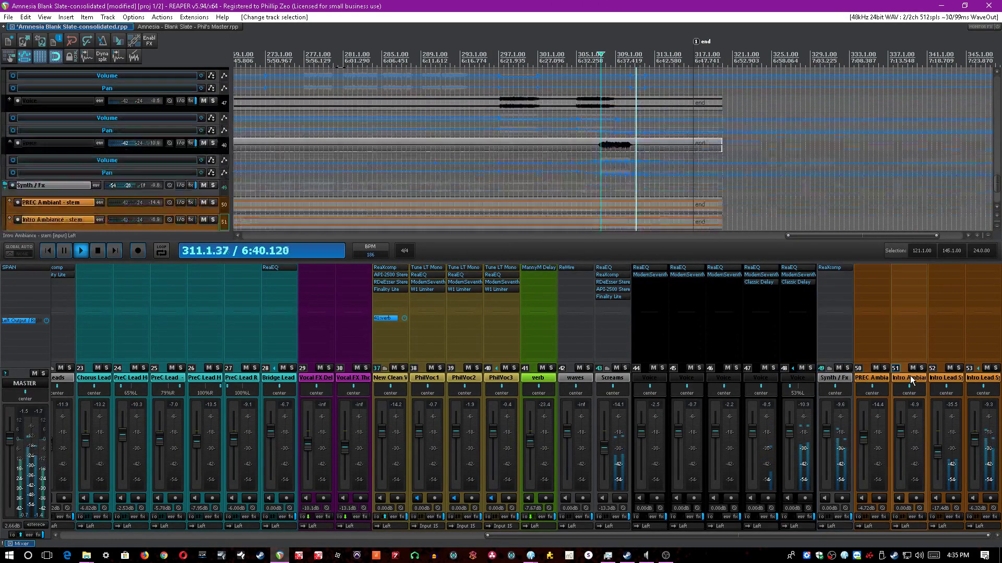
click(945, 380)
click(977, 381)
Stop playback and place the edit cursor at the very start of the project.
scroll(407, 145, down, 5)
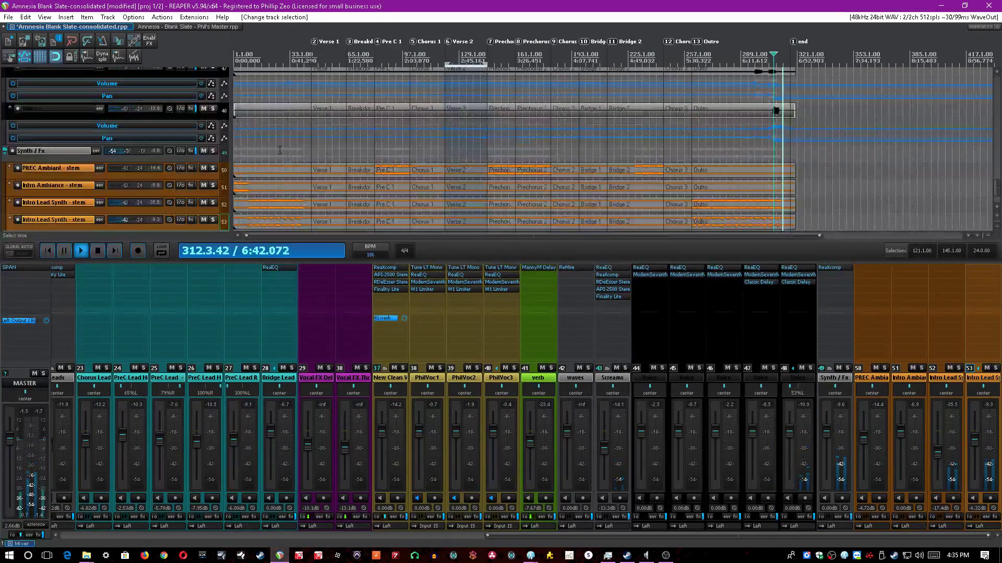
key(space)
click(243, 155)
scroll(263, 156, up, 6)
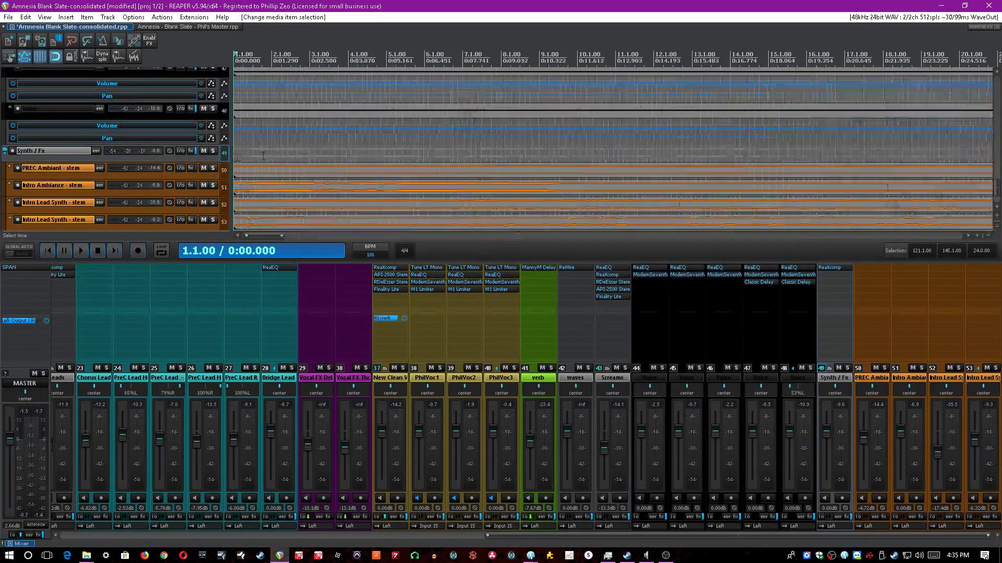
Solo the Synth / Fx folder track and play it with its ReaXcomp window open.
click(847, 367)
click(820, 269)
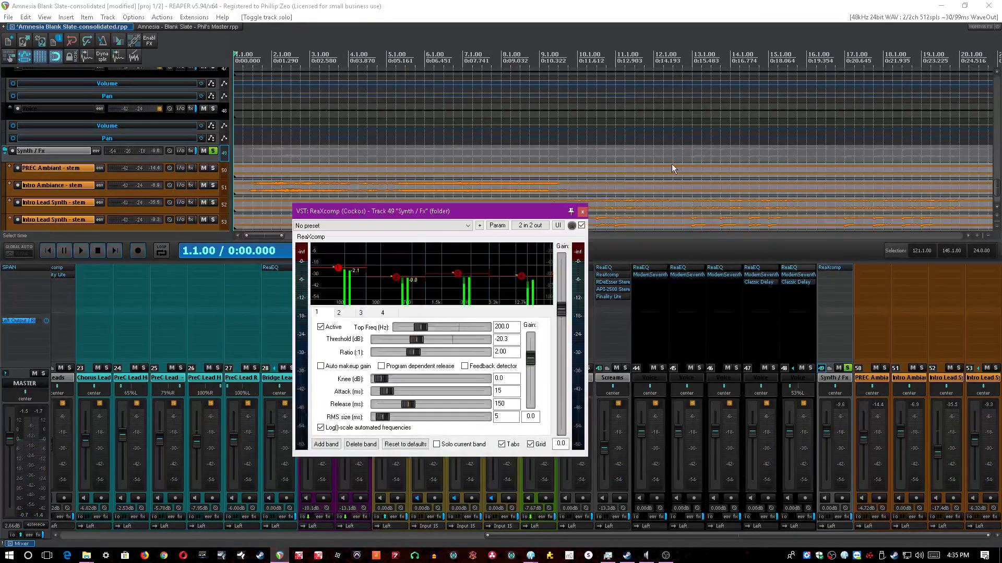
key(space)
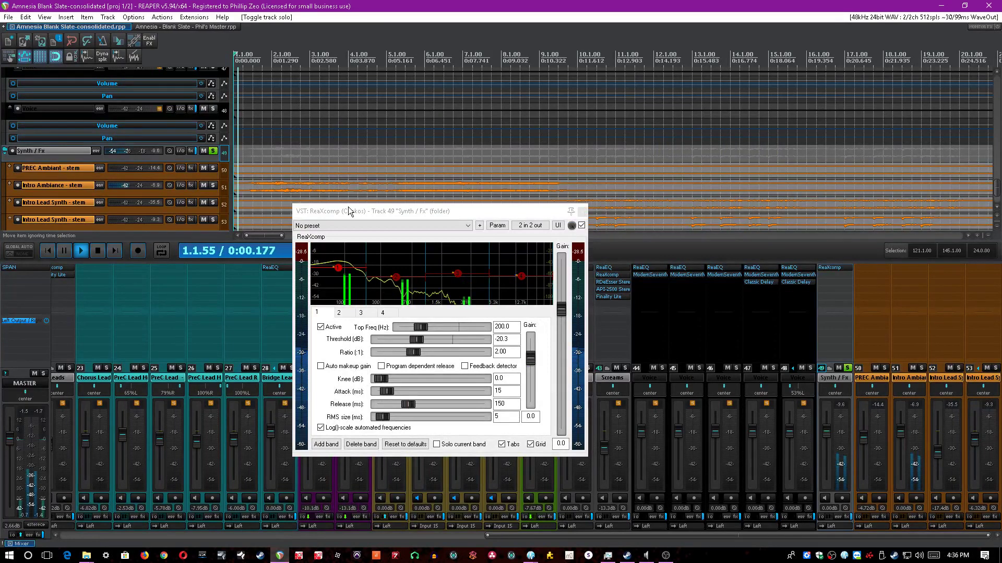
Go through the four compression bands of the Synth / Fx folder's ReaXcomp during playback.
click(395, 278)
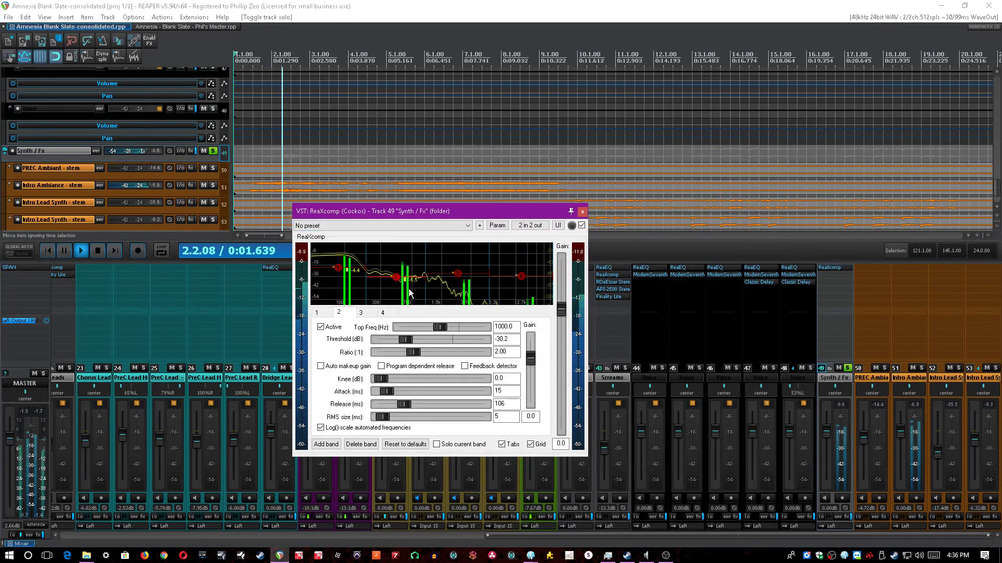
click(337, 270)
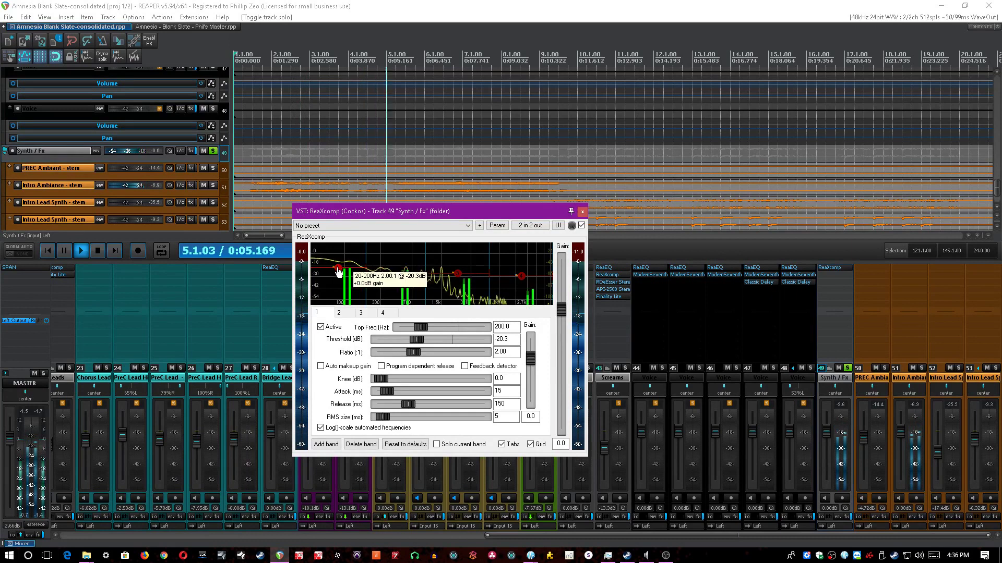
click(458, 274)
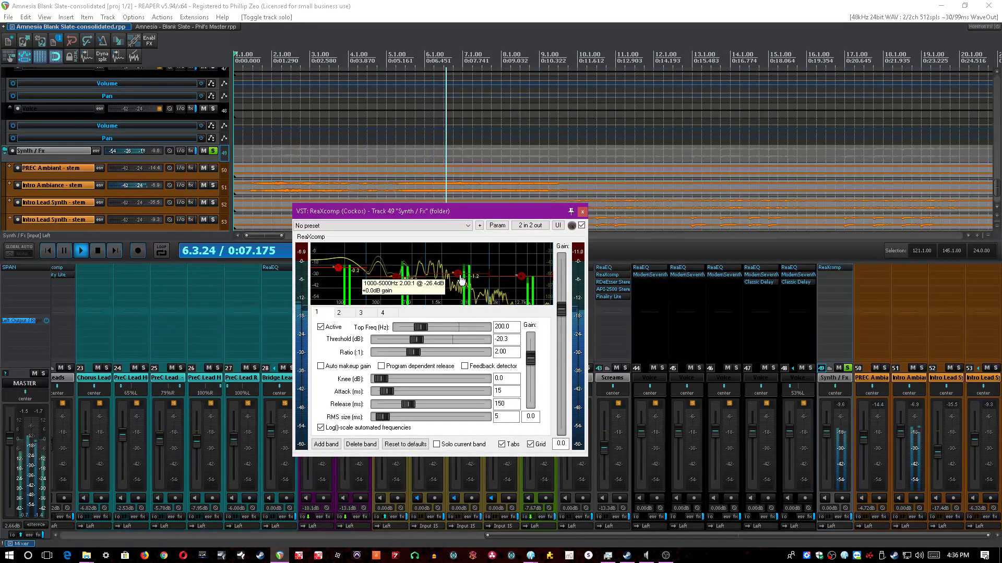
click(521, 276)
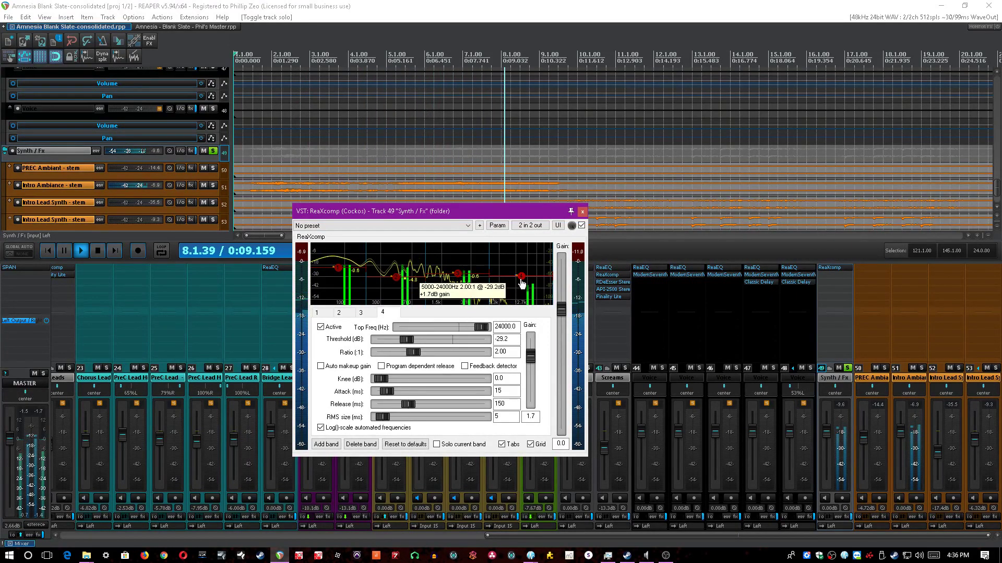
Audition the soloed Synth / Fx folder at Pre C 1, Prechorus 2, the end of Bridge 2 and the Outro.
scroll(509, 115, down, 3)
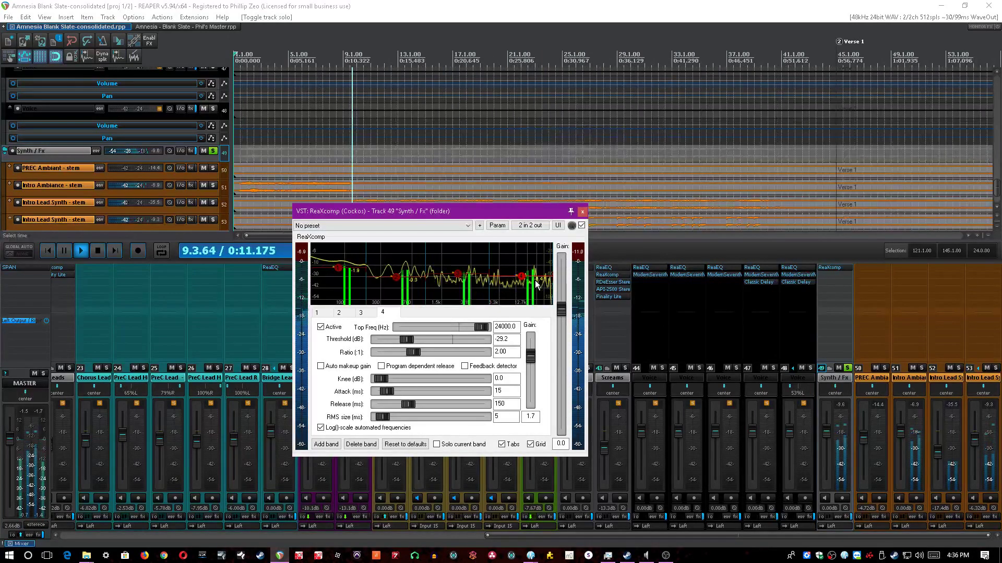
scroll(523, 148, down, 3)
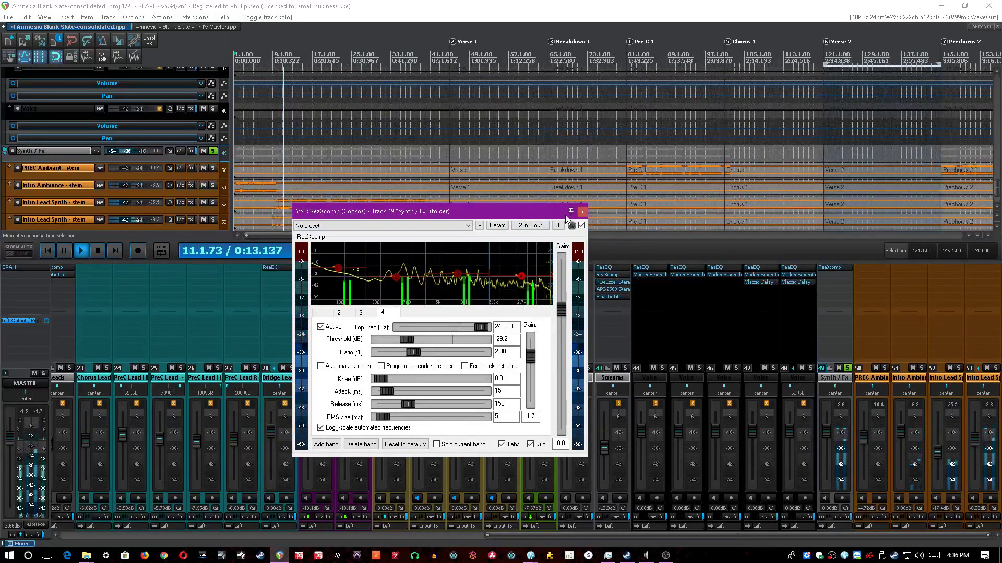
click(633, 151)
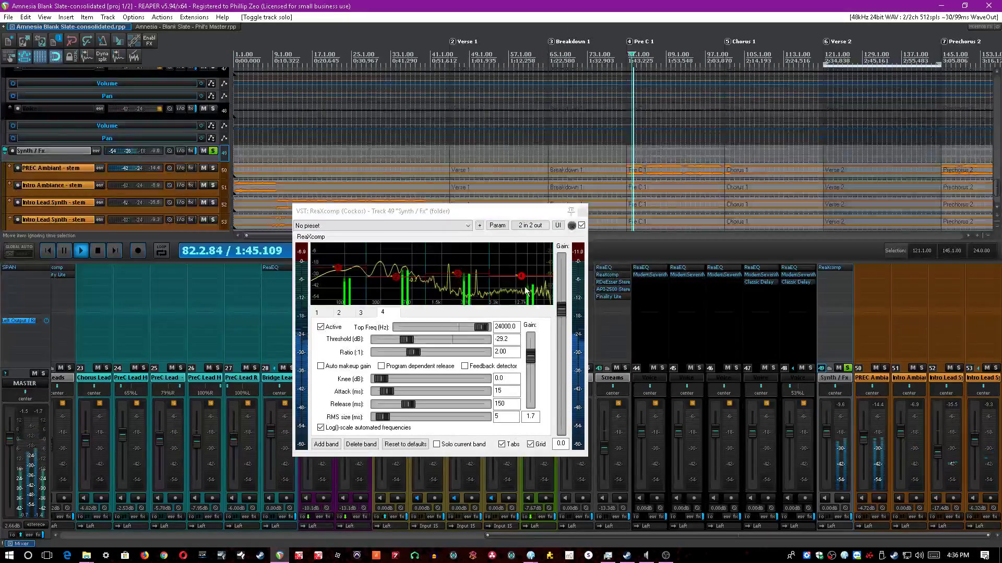
click(690, 148)
scroll(834, 151, down, 2)
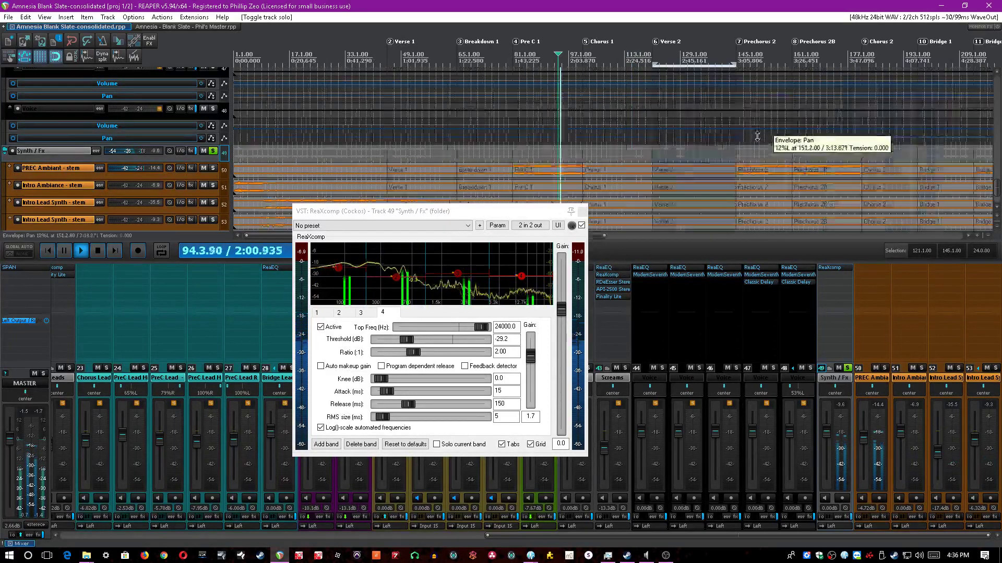
click(744, 148)
scroll(744, 147, down, 1)
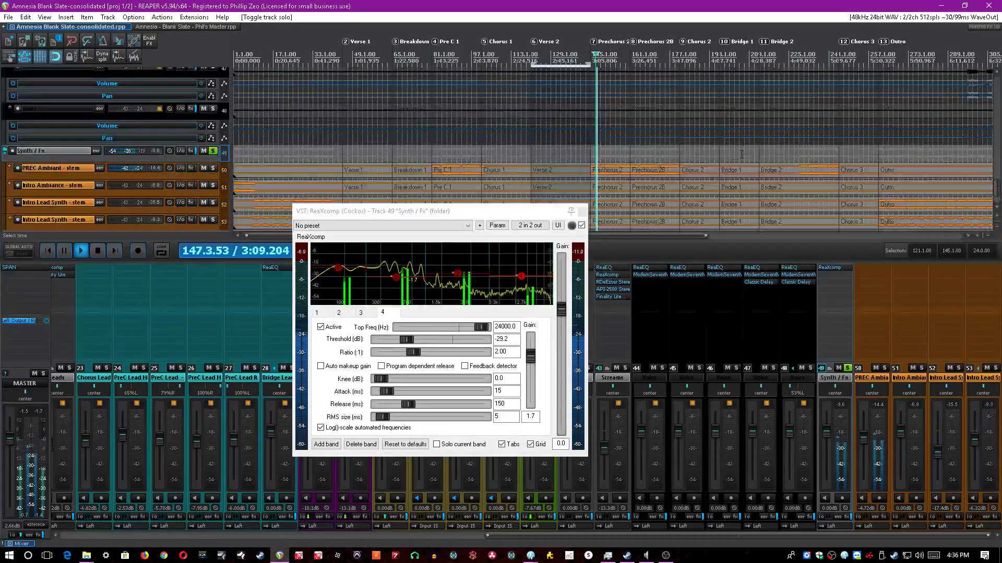
click(805, 154)
scroll(806, 156, down, 1)
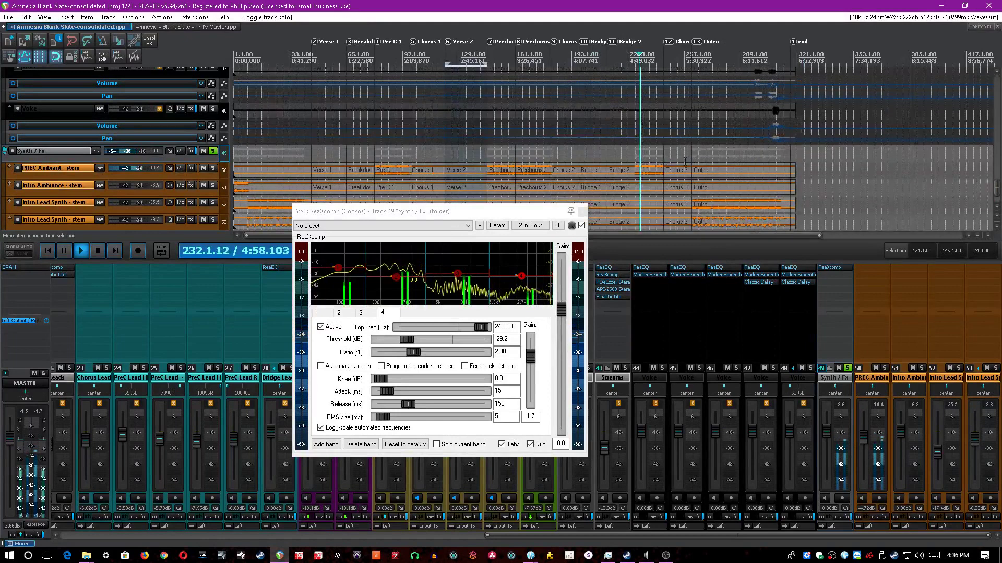
click(705, 155)
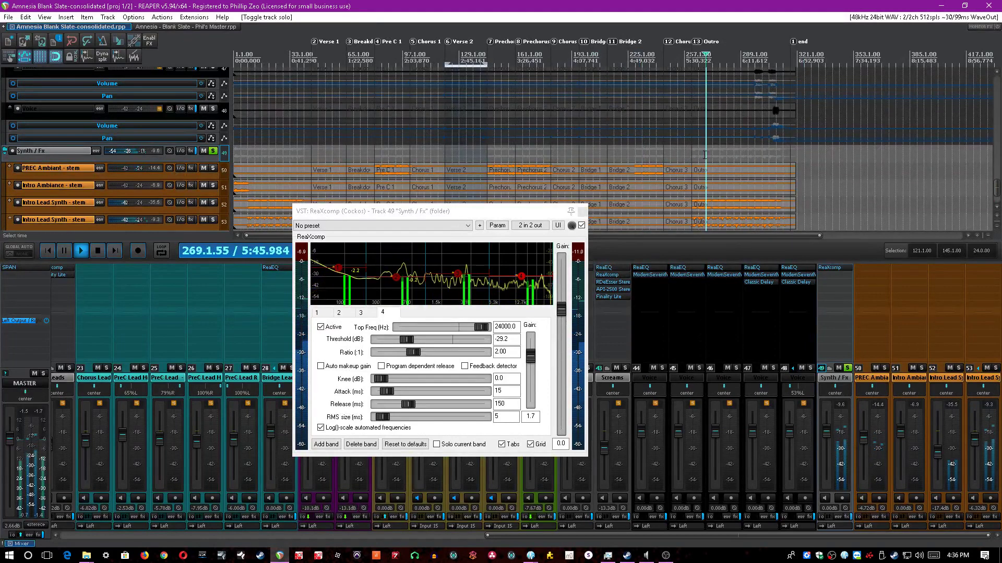
Unsolo the Synth / Fx folder, play the full mix from bar 149 in Prechorus 2, and save the project.
click(848, 369)
click(498, 148)
scroll(497, 148, up, 2)
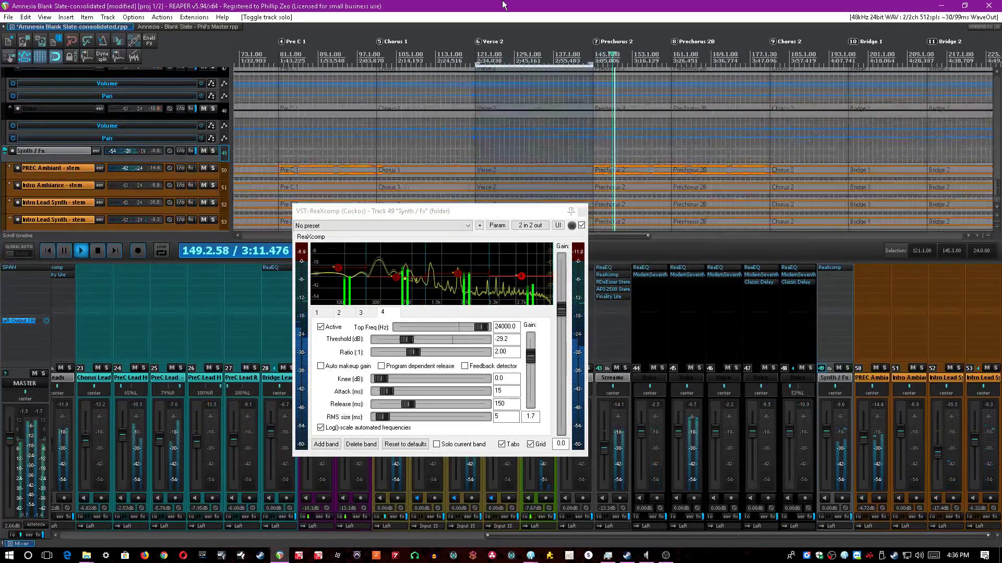
key(ctrl+s)
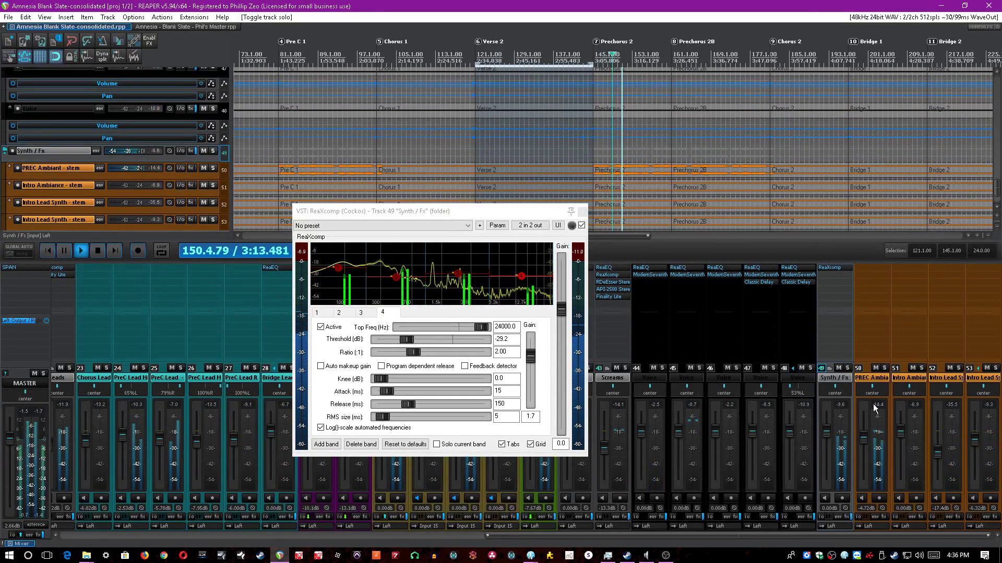
Briefly toggle the Synth / Fx folder's solo for comparison, then close its ReaXcomp window and stop playback.
click(848, 368)
click(848, 369)
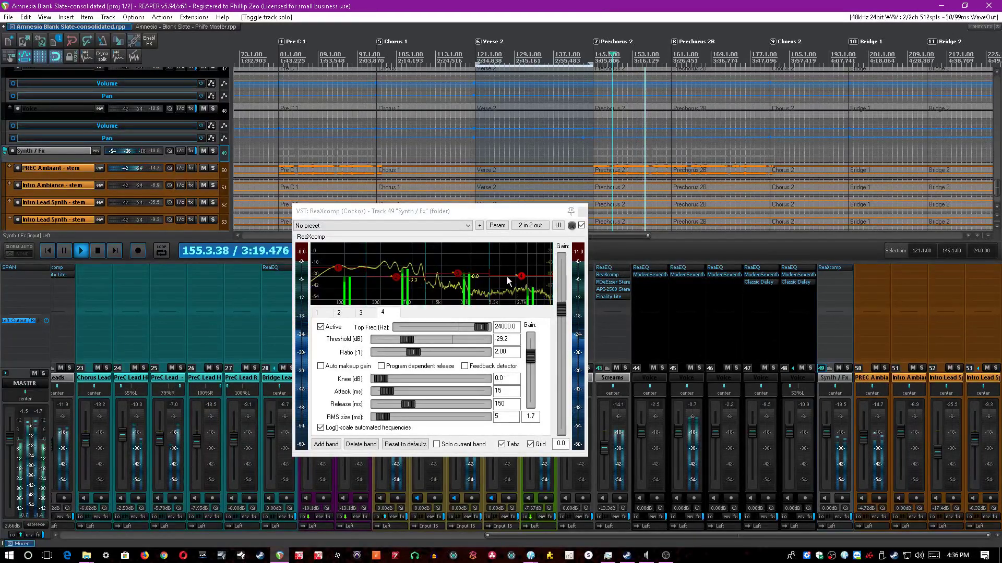
click(580, 215)
click(580, 215)
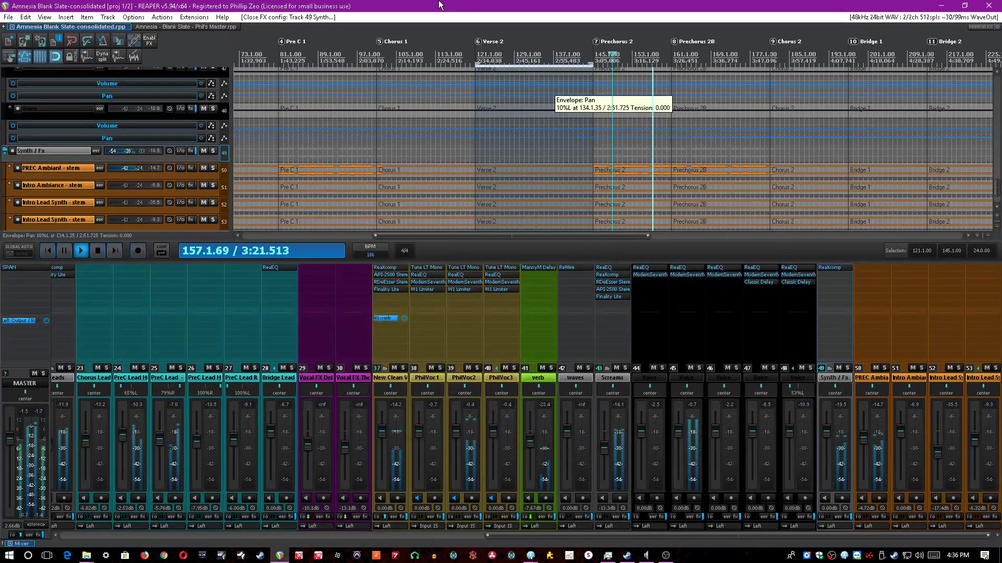
key(space)
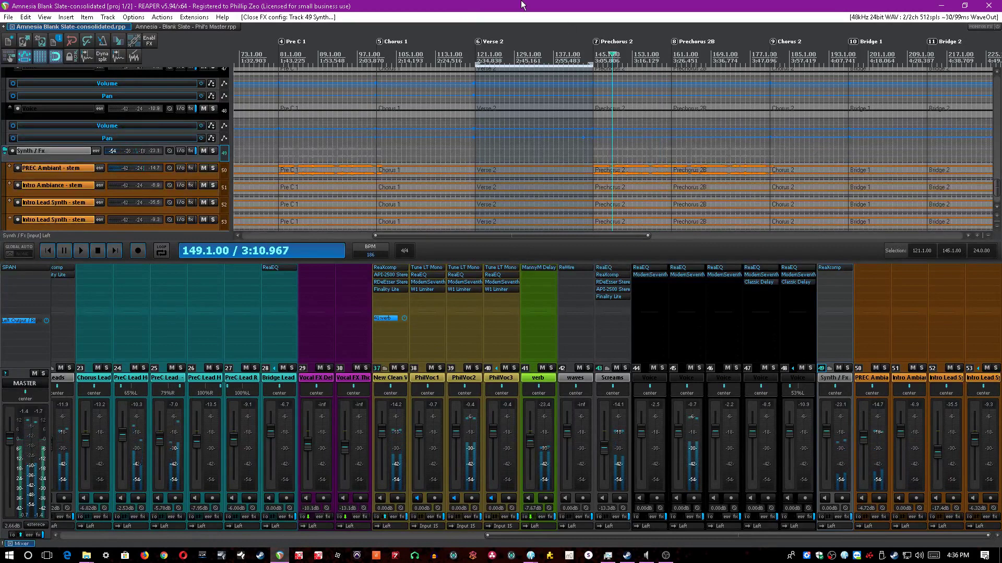
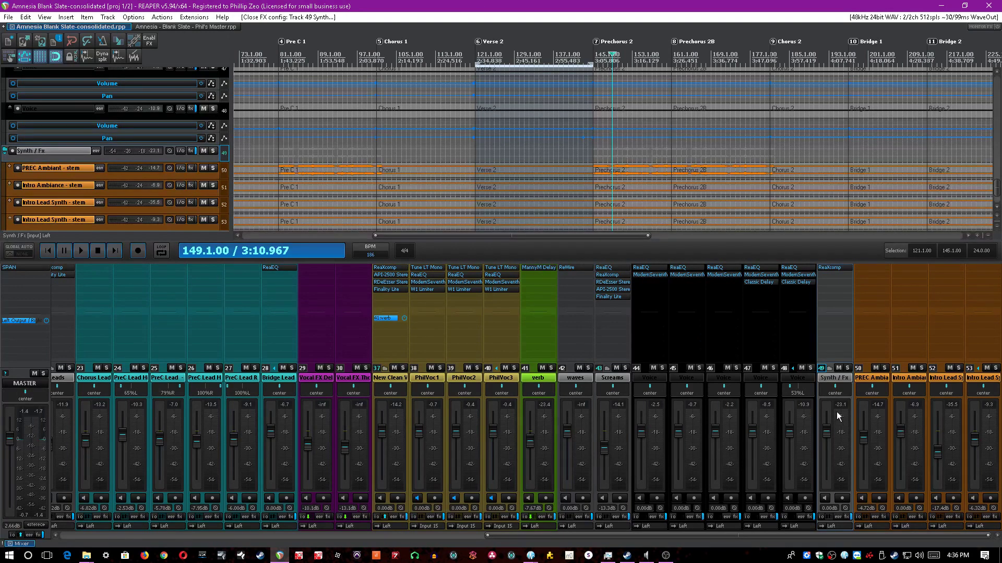
Play the soloed Synth / Fx folder from bar 149 and set its ReaXcomp's overall gain to 2.9 dB.
click(847, 368)
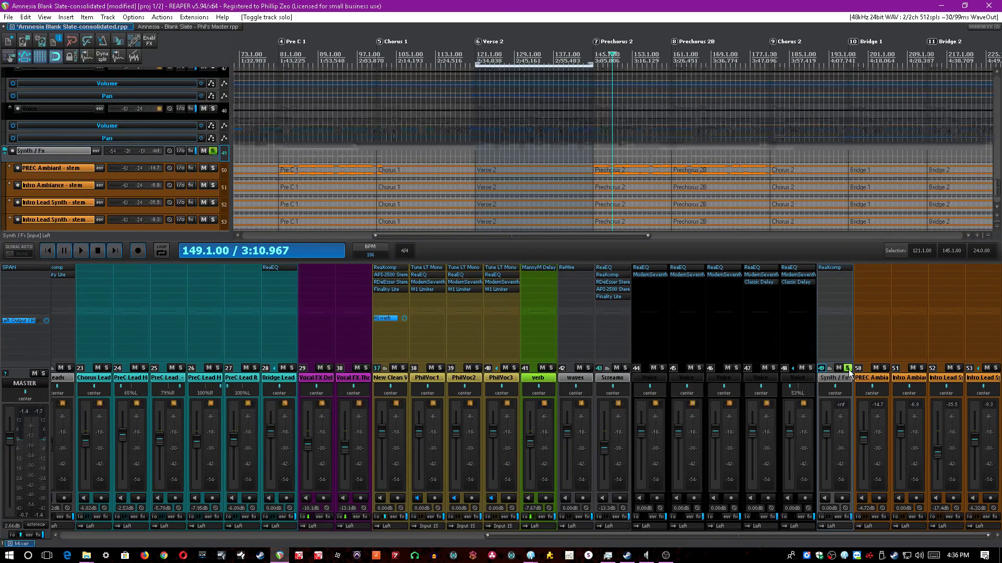
key(space)
click(835, 267)
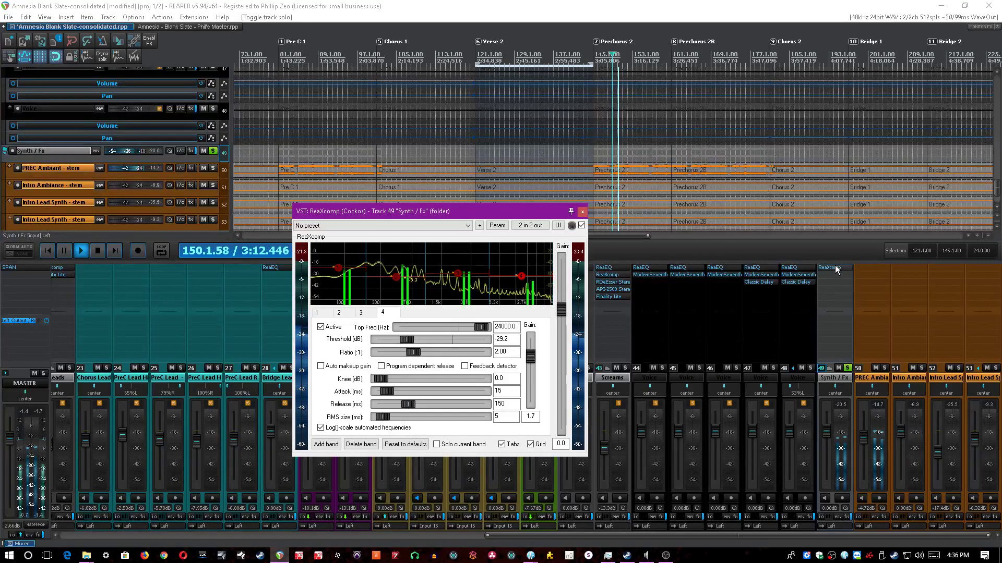
drag(561, 308, 562, 305)
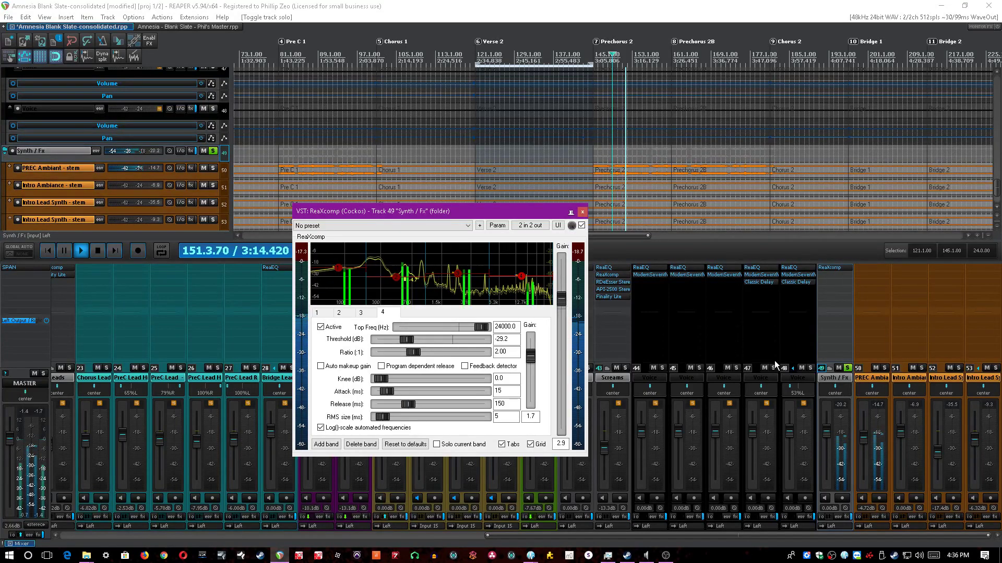
Unsolo the Synth / Fx folder to hear it in the full mix, and save the project.
click(847, 368)
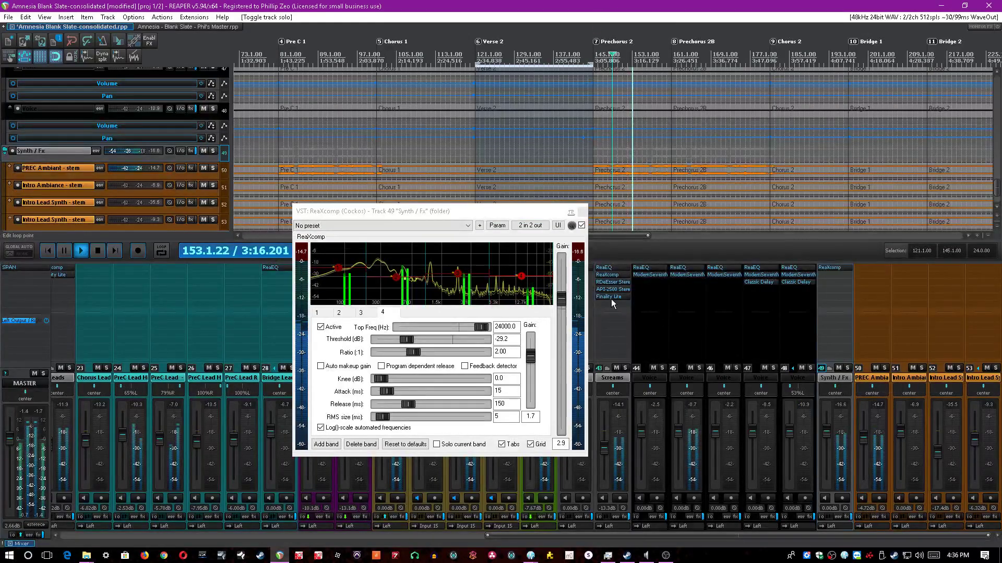
key(ctrl+s)
drag(556, 214, 560, 215)
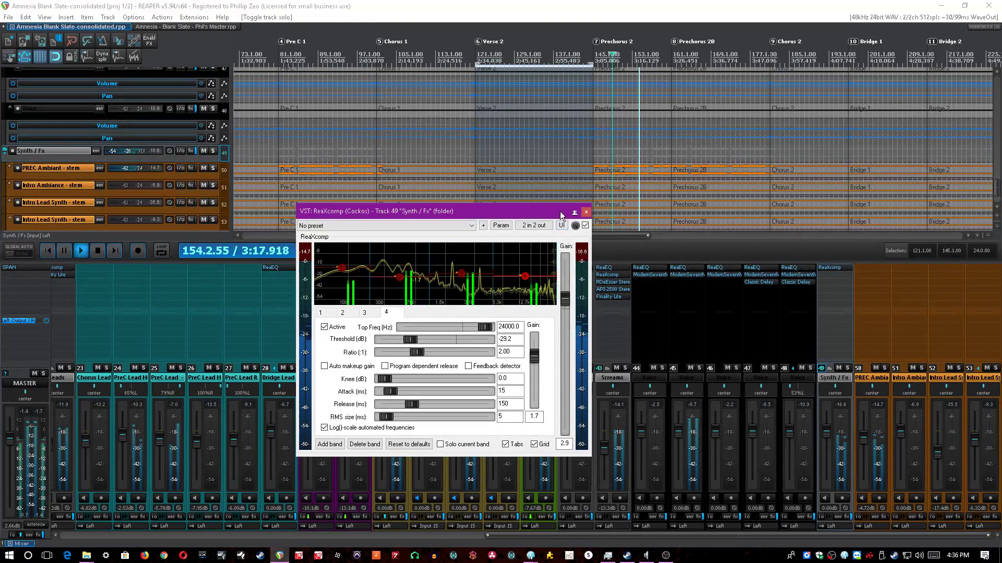
click(544, 6)
scroll(543, 5, up, 3)
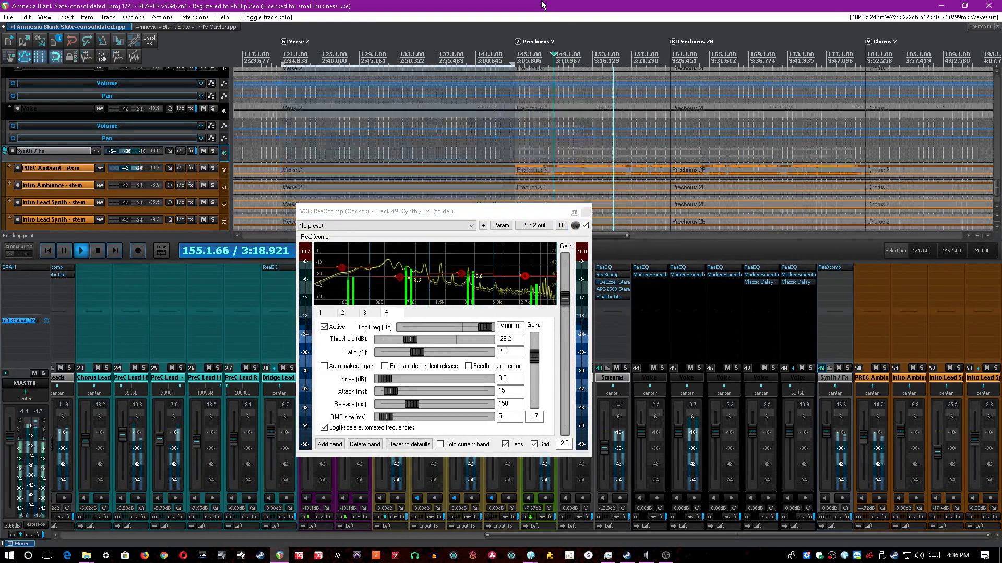
Stop playback, reset ReaXcomp's overall gain to 0.0 dB, close its window and save the project.
key(space)
double_click(563, 303)
click(498, 3)
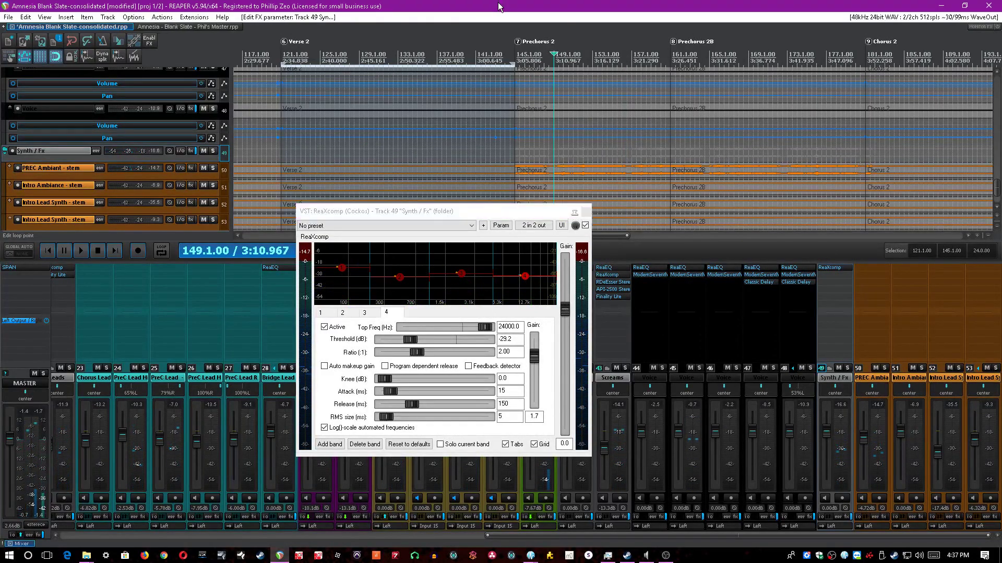
click(585, 212)
key(ctrl+s)
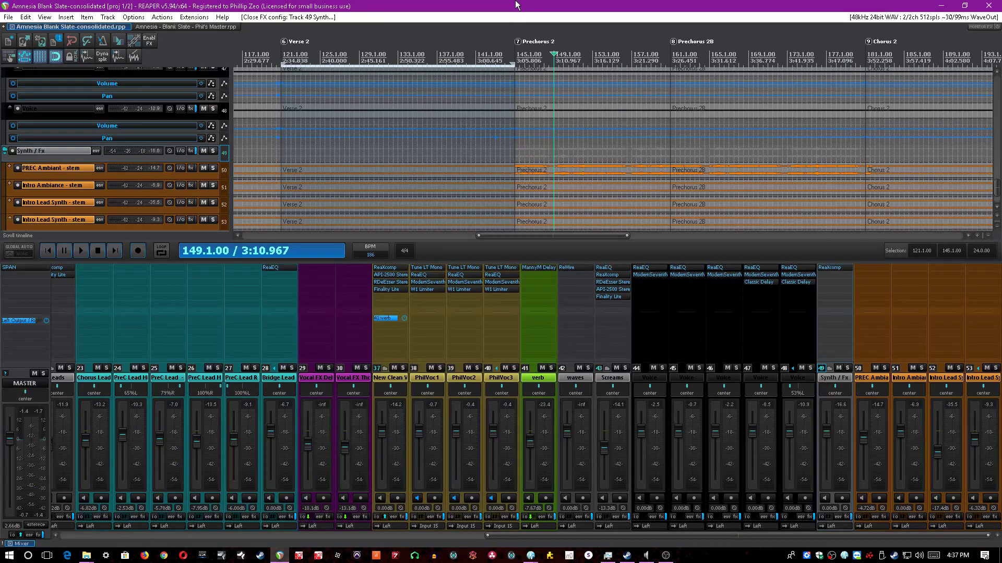
Show the whole song's timeline and play the full mix from bar 149 in Prechorus 2.
scroll(510, 61, down, 3)
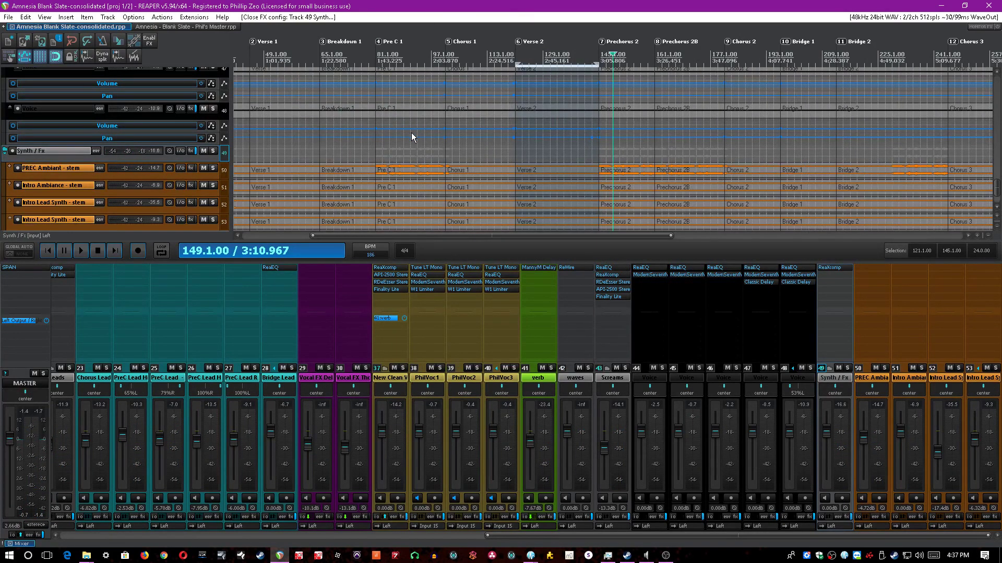
scroll(441, 83, down, 3)
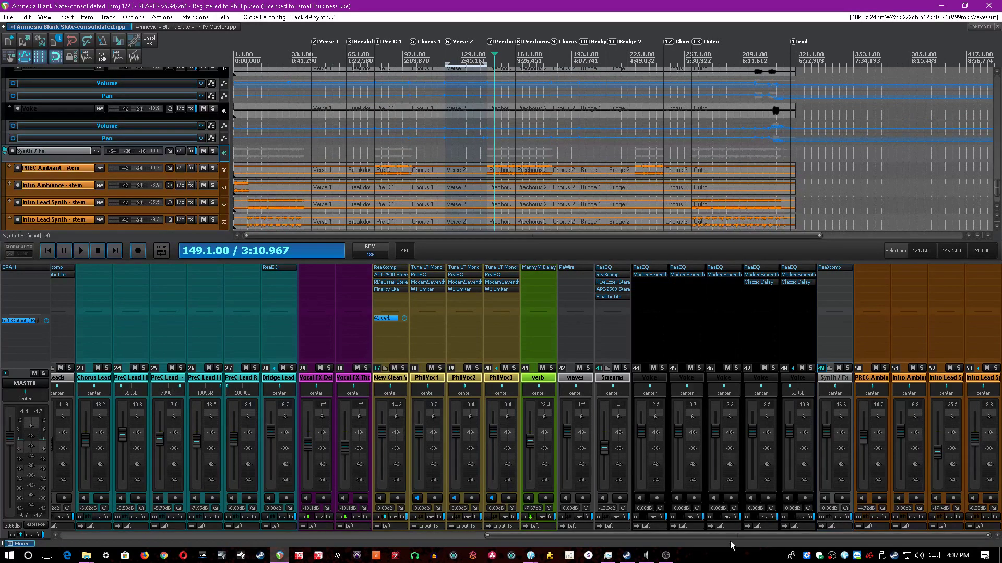
scroll(413, 111, down, 6)
scroll(399, 127, up, 6)
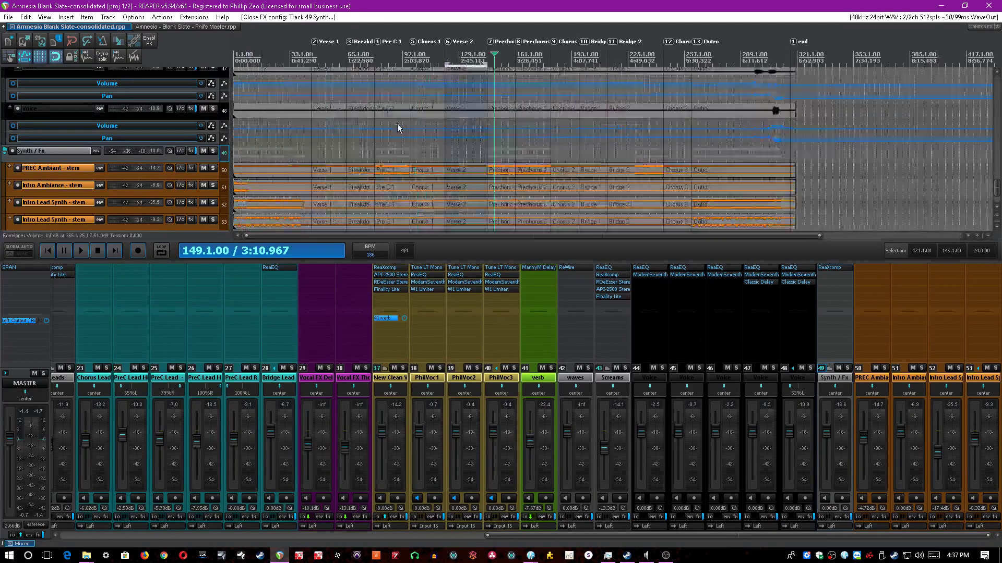
key(space)
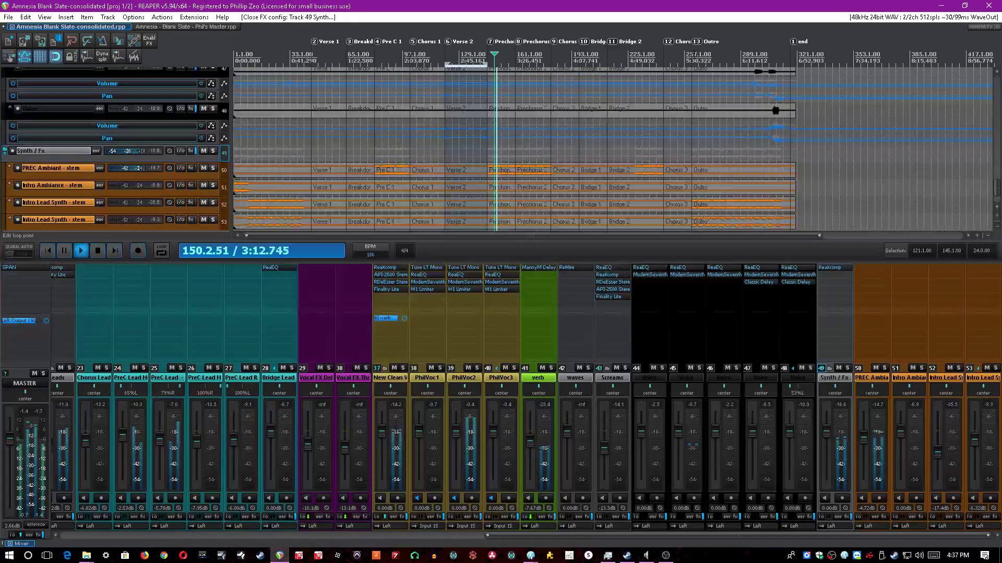
Switch to the open master project, save it, and play its mix track from 3:28.
click(165, 28)
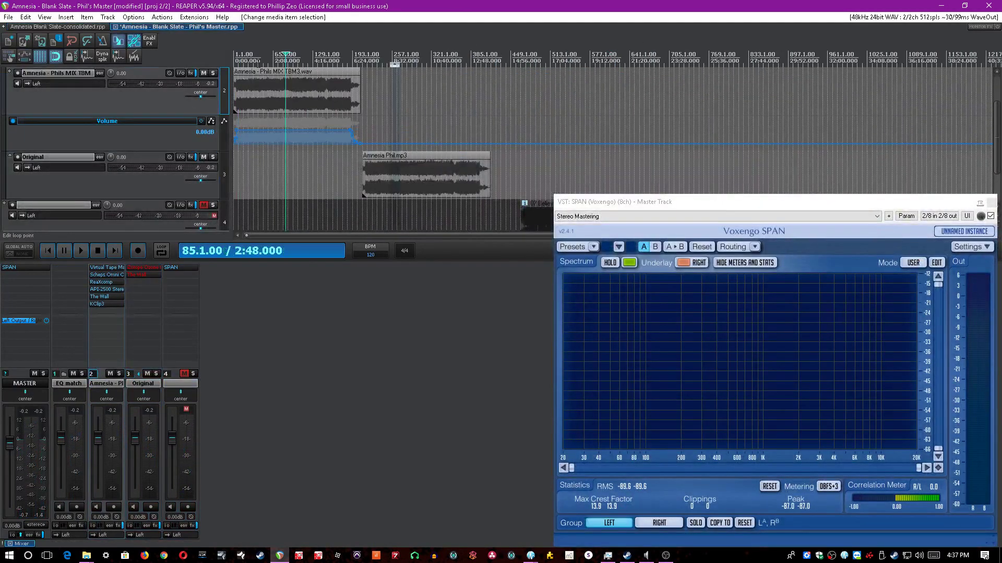
click(258, 61)
key(space)
scroll(261, 67, up, 3)
key(ctrl+s)
click(415, 56)
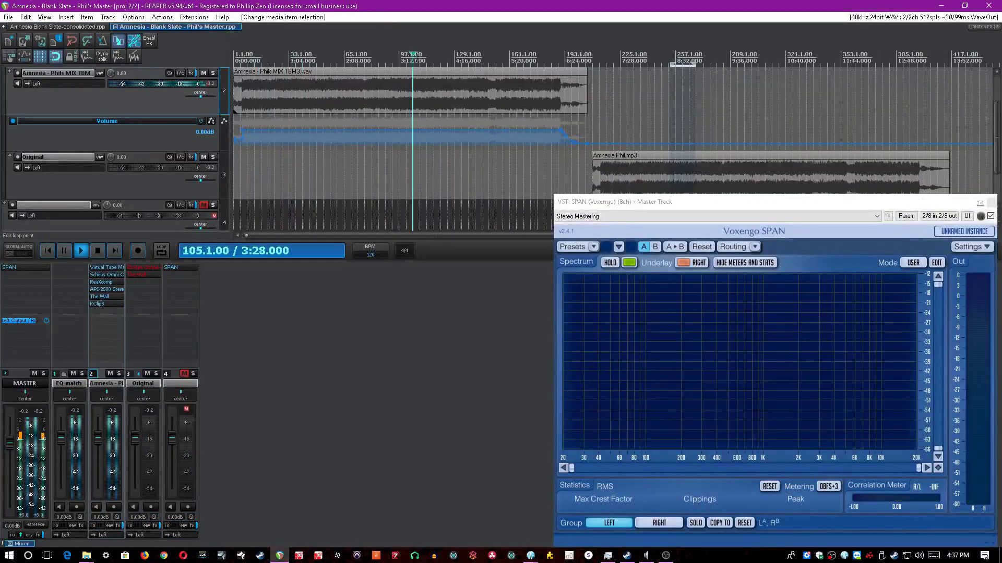
scroll(415, 55, up, 3)
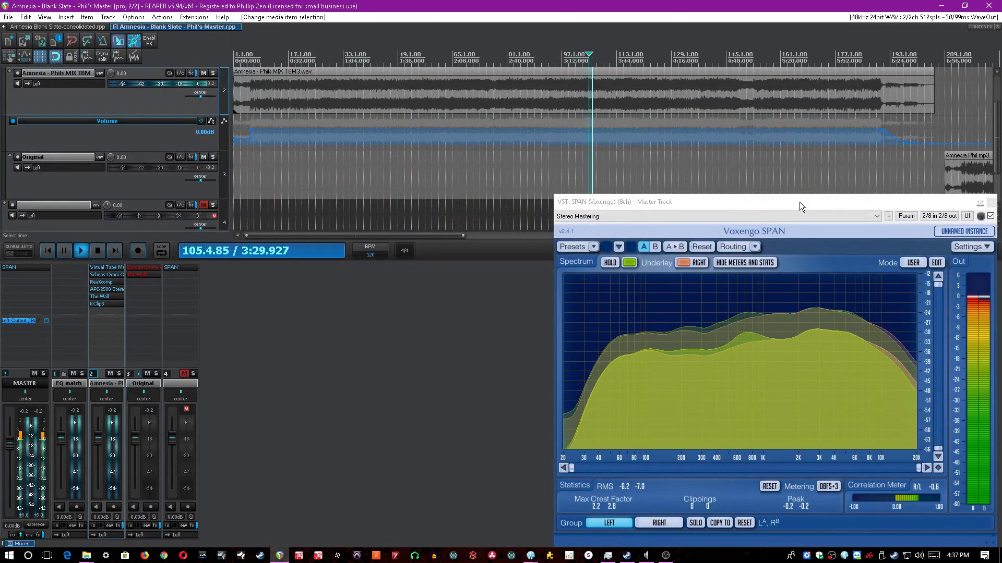
Move the SPAN analyzer window clear of the timeline, play the master from 4:20 and stop playback.
drag(799, 201, 724, 196)
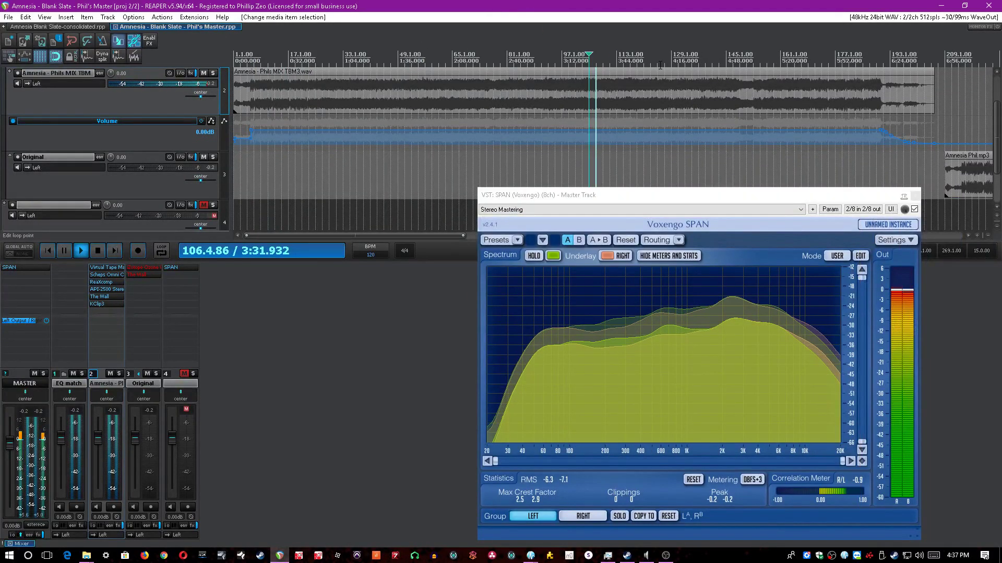
click(677, 57)
scroll(678, 56, up, 2)
scroll(598, 19, down, 3)
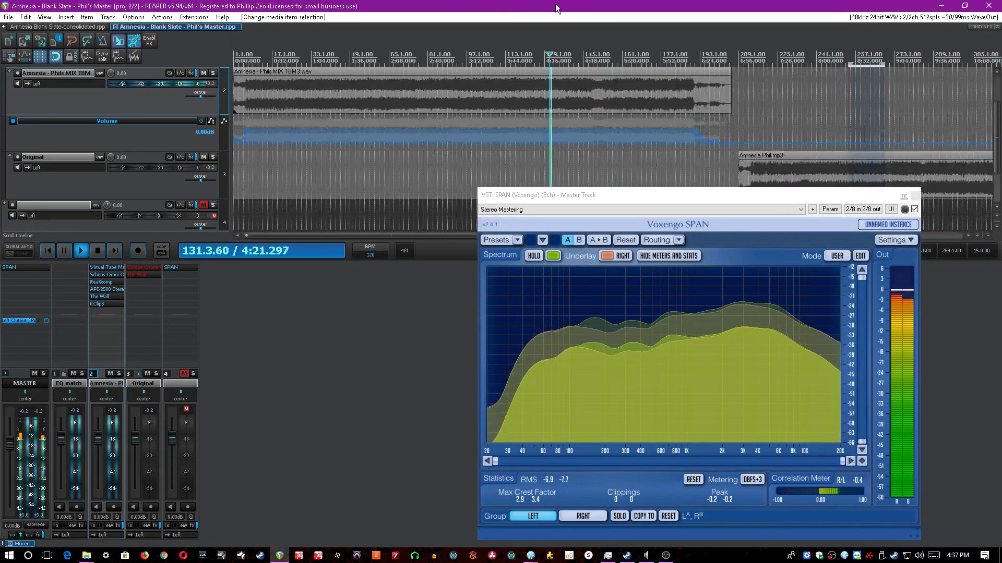
key(space)
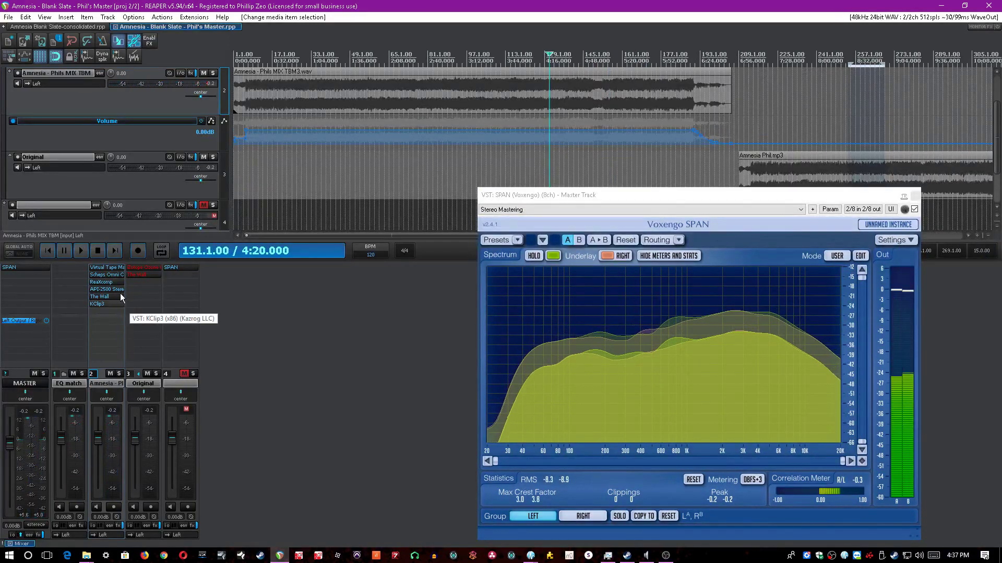
Add a short fade-out at the very end of the Amnesia - Phils MIX item.
click(335, 398)
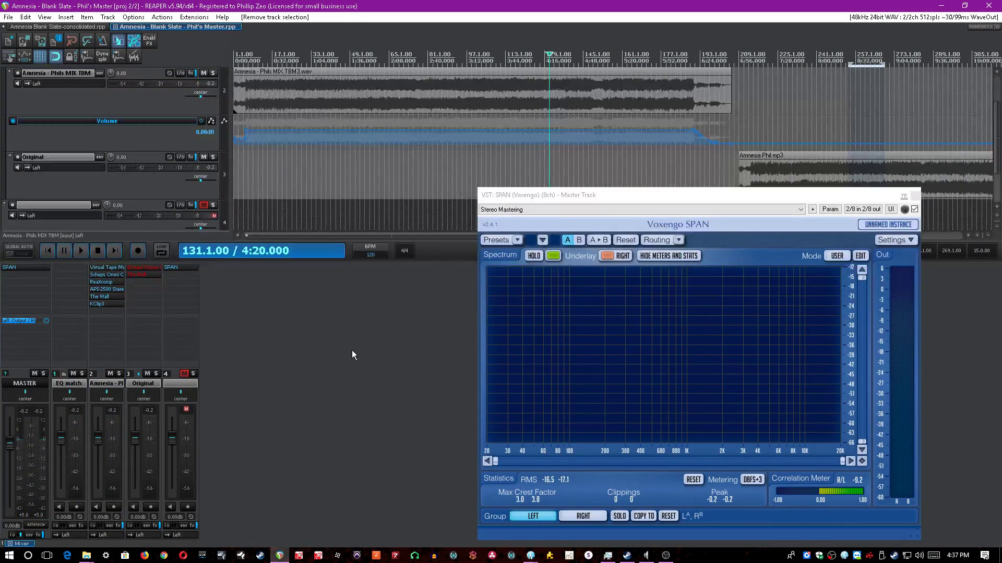
click(247, 62)
scroll(246, 61, up, 8)
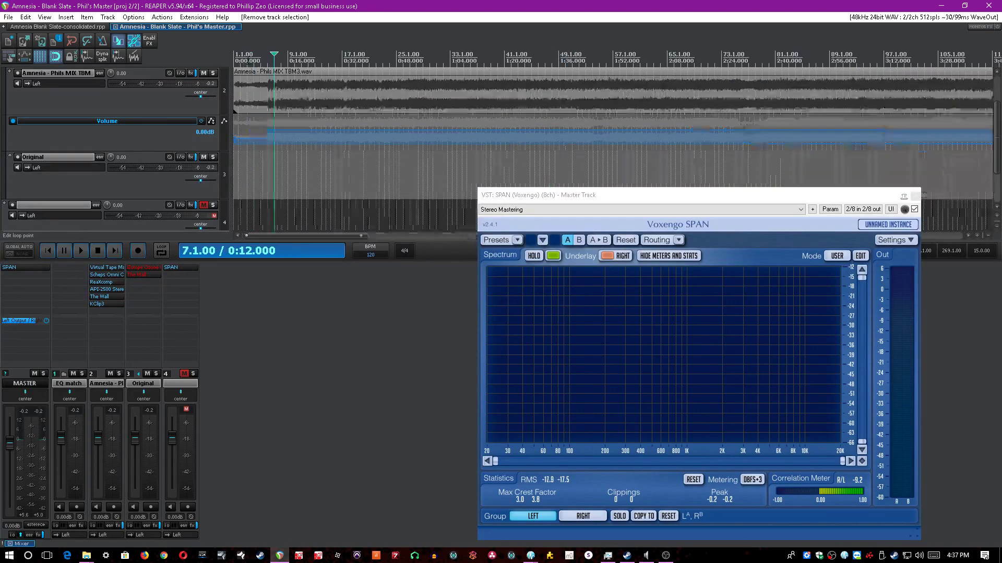
click(268, 91)
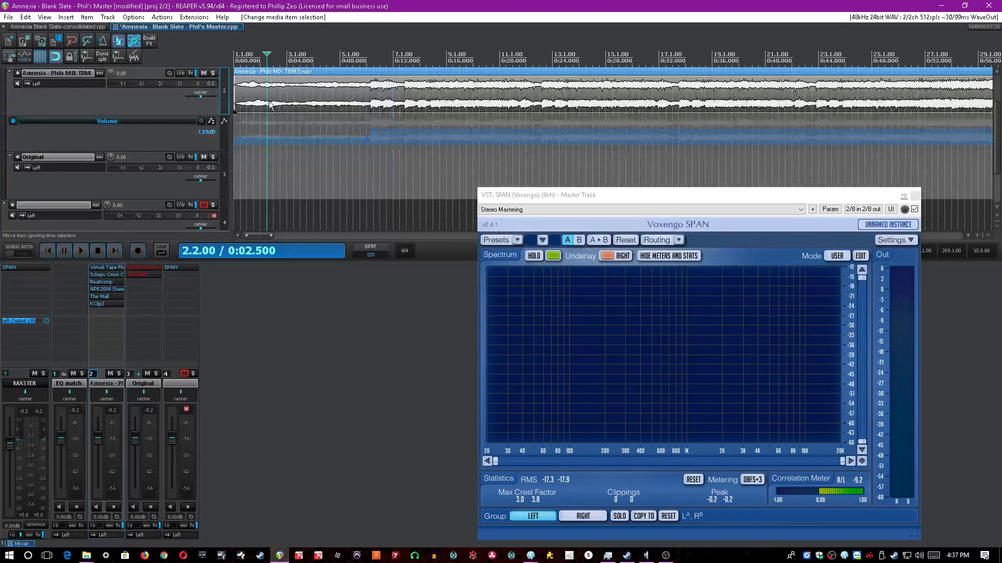
scroll(412, 86, down, 8)
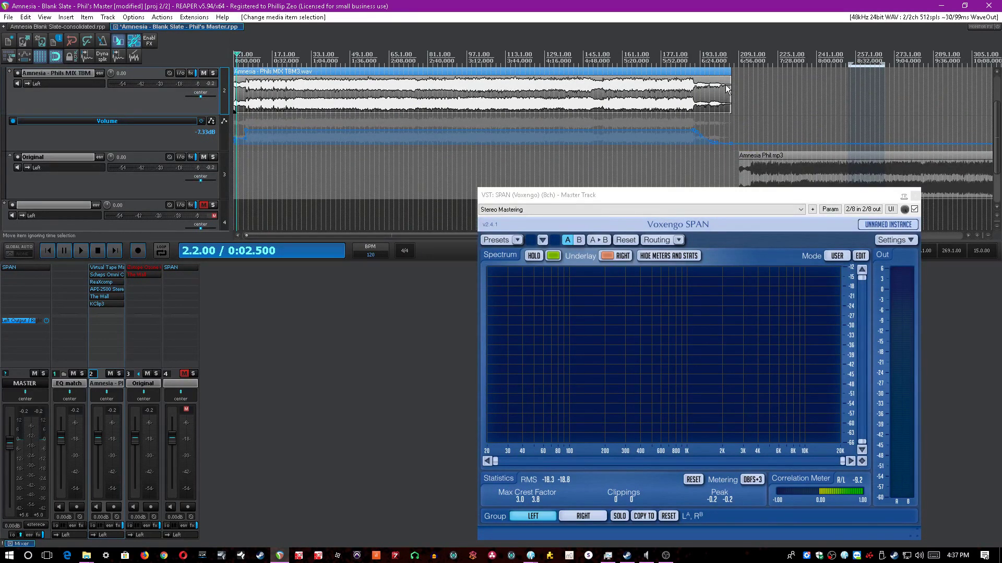
drag(727, 81, 724, 80)
Pull the mix track's volume envelope down to about -121.3 dB at the very start of the song.
click(243, 111)
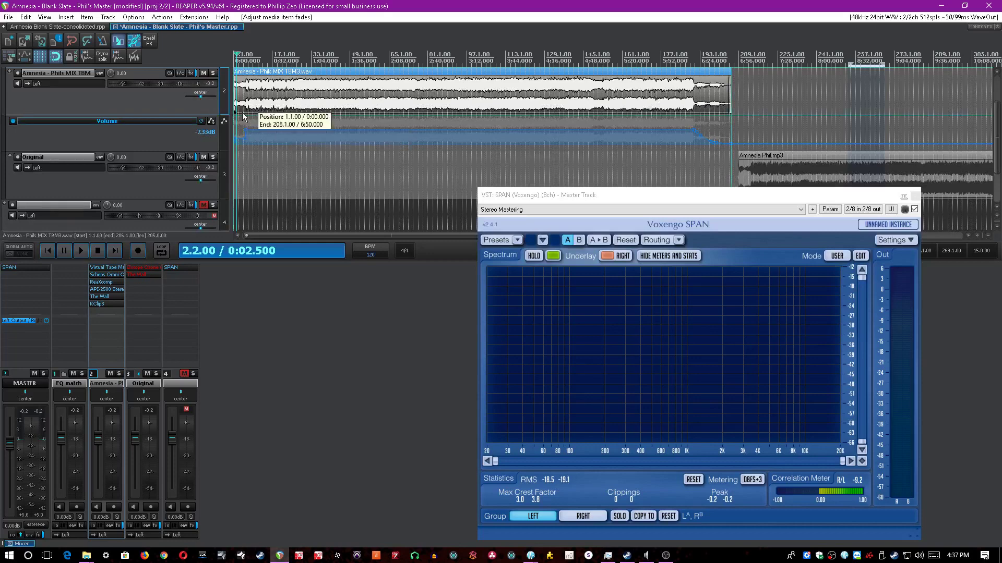
scroll(242, 112, up, 5)
click(238, 125)
scroll(238, 125, up, 6)
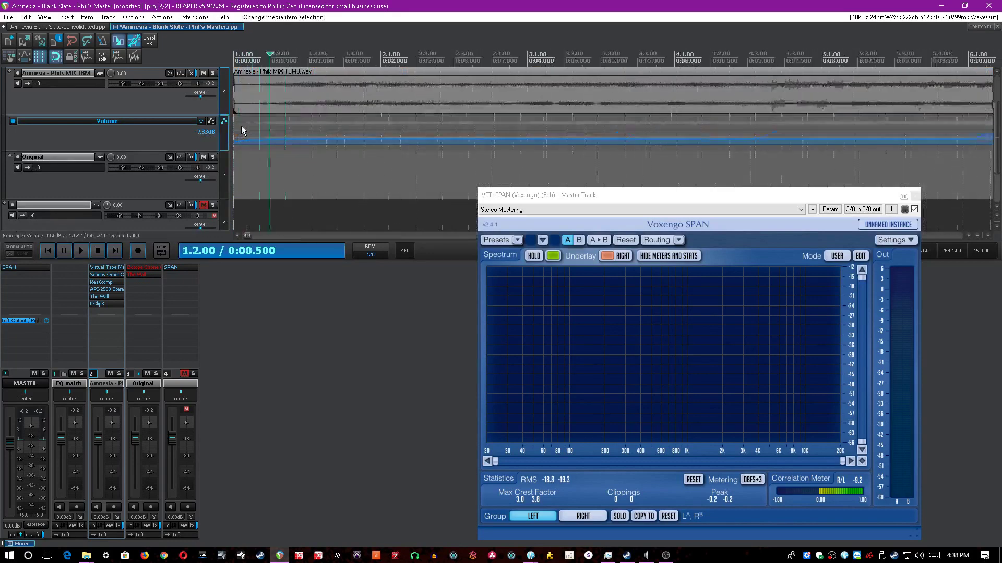
click(237, 126)
drag(234, 142, 232, 180)
Adjust the short fade-in at the start of the mix item and save the project.
scroll(238, 88, up, 7)
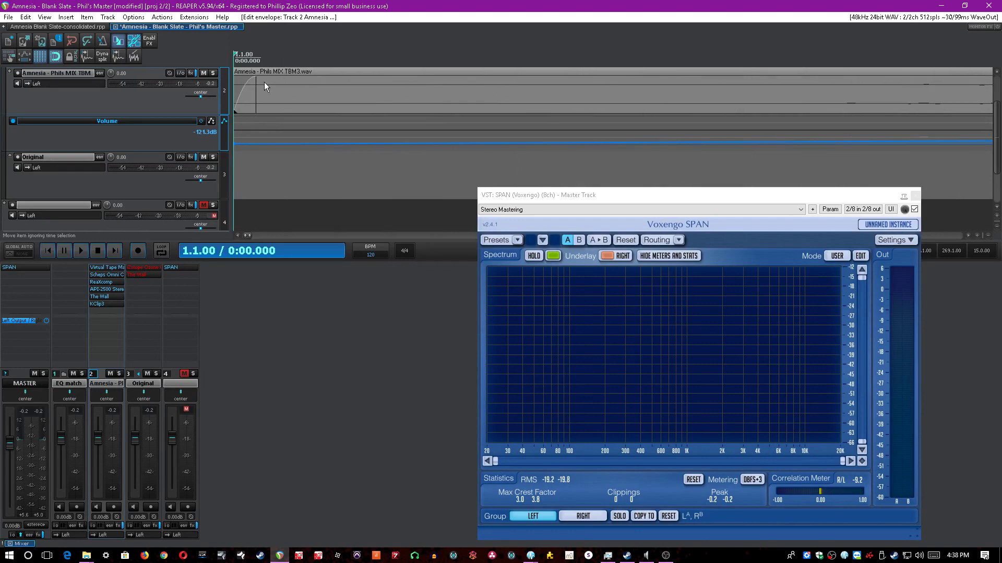
drag(257, 85, 262, 85)
scroll(267, 88, down, 6)
scroll(267, 90, down, 12)
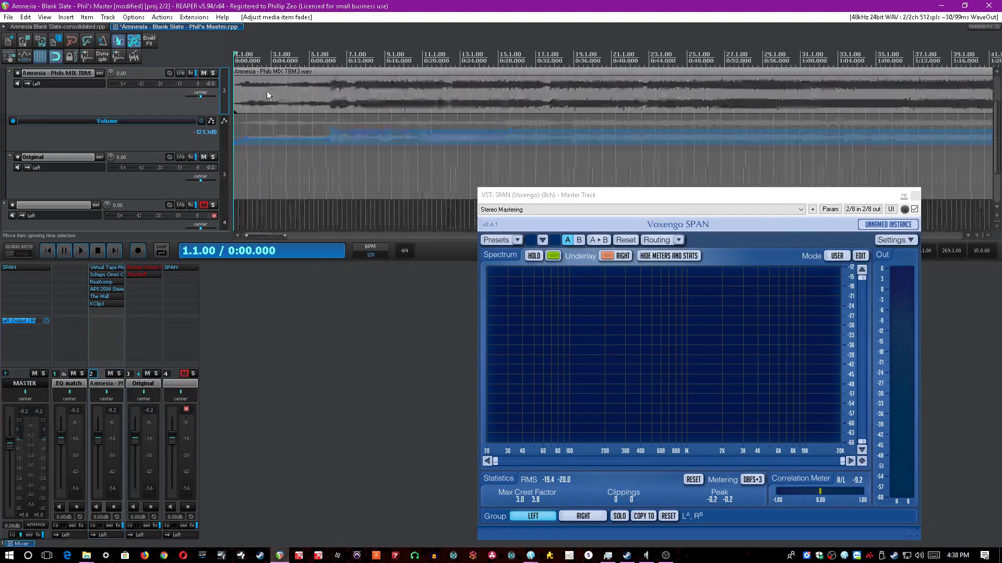
key(ctrl+s)
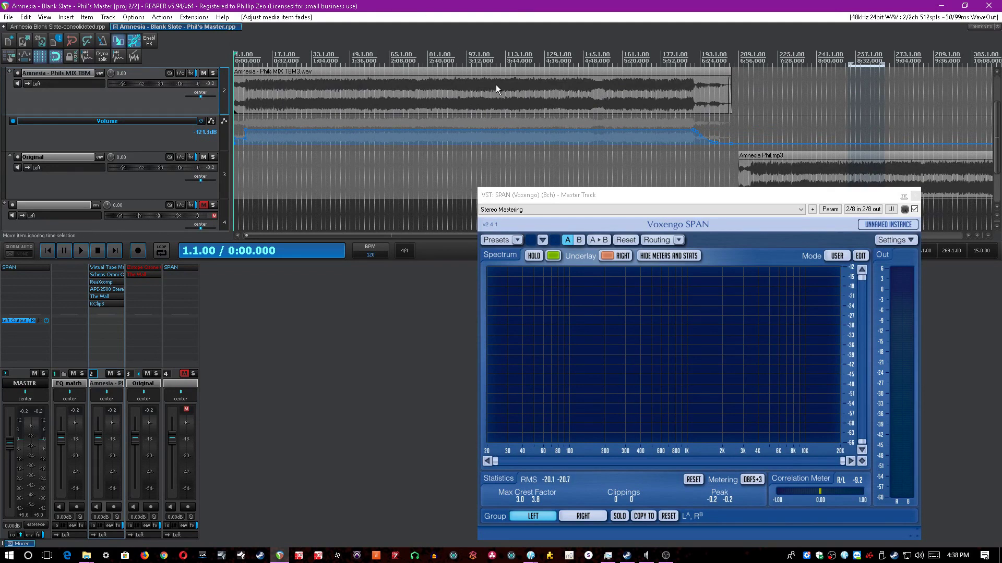
Bypass the mix track's whole effects chain, play the unprocessed mix from 0:12 and save the project.
ctrl+click(120, 526)
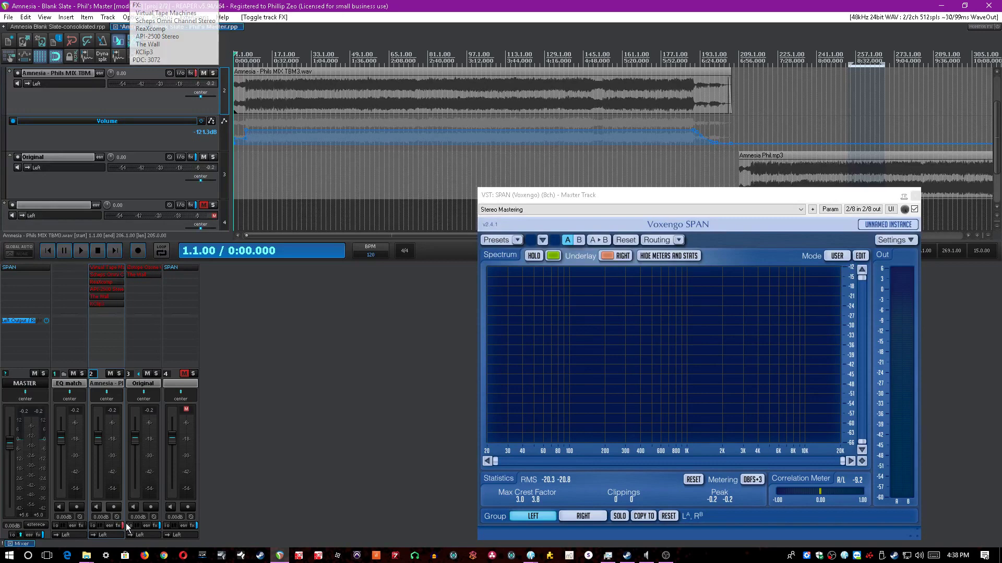
scroll(314, 83, up, 7)
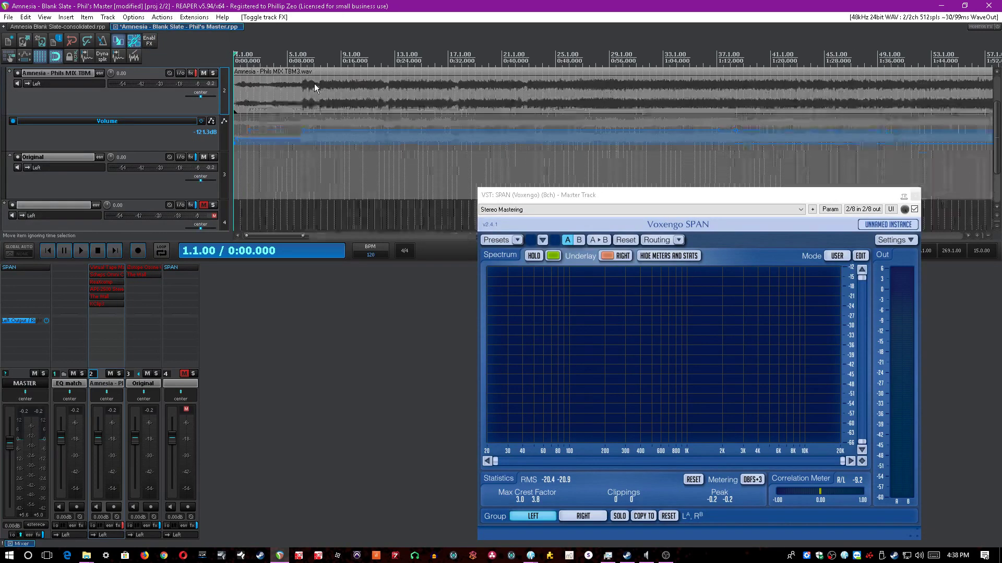
click(459, 59)
key(space)
scroll(460, 67, up, 2)
scroll(460, 68, down, 5)
key(ctrl+s)
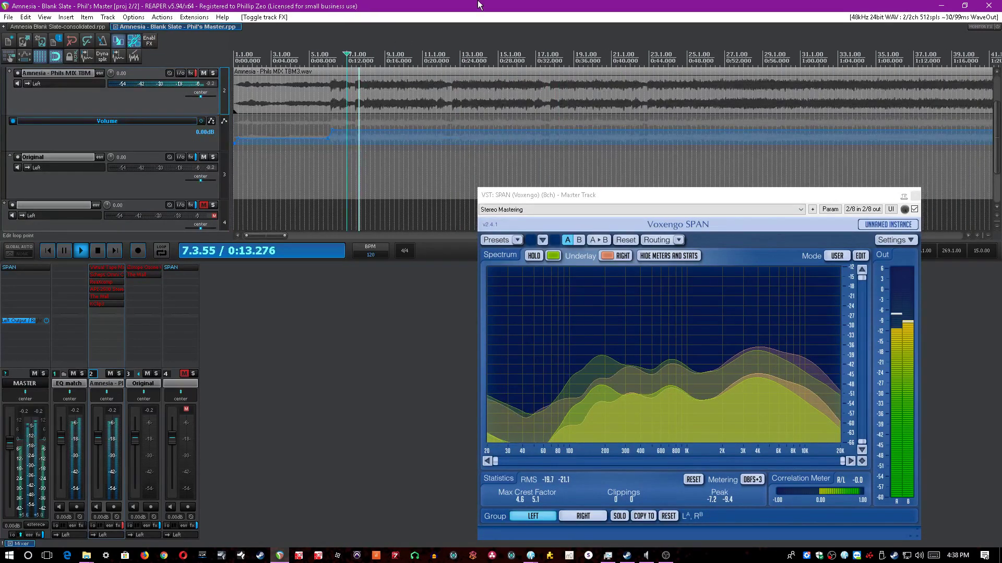
key(space)
Re-enable the mix track's effects chain and bypass each of its plugins individually, from KClip3 up to Virtual Tape Machines.
click(124, 526)
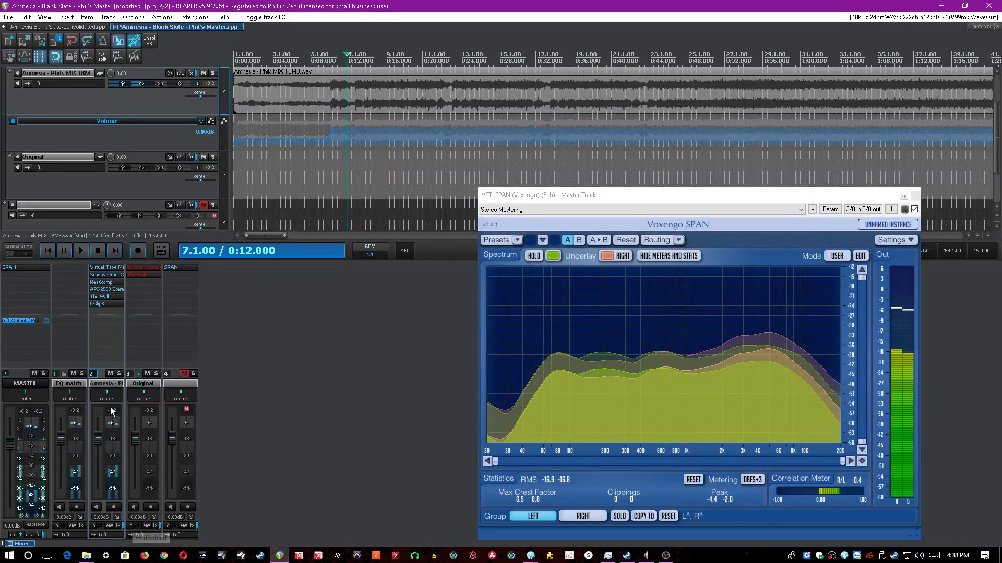
shift+click(111, 304)
shift+click(114, 297)
shift+click(117, 290)
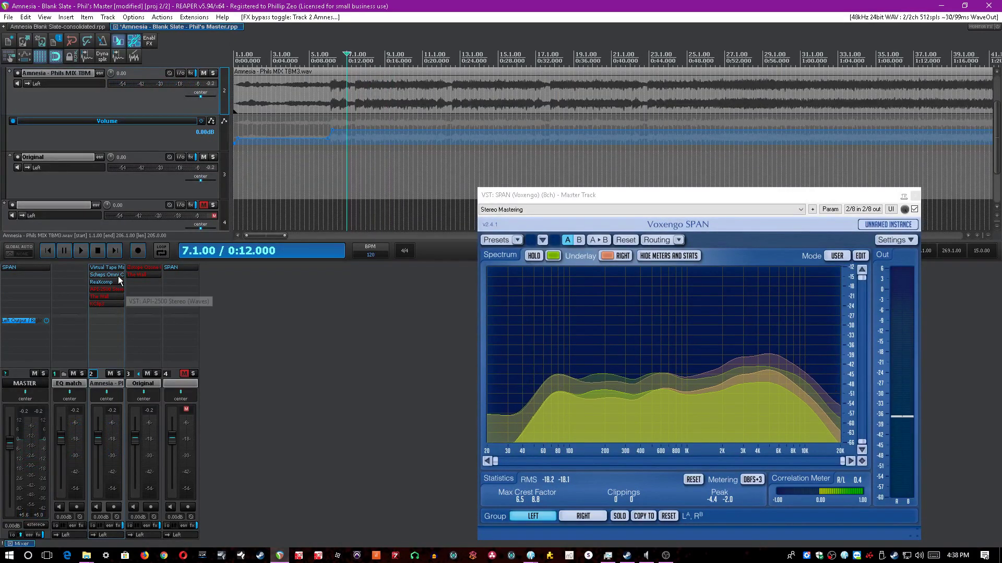
shift+click(115, 275)
Move the SPAN window clear of the timeline, save the project and play the mix from 0:15.5.
drag(575, 198, 650, 210)
click(379, 107)
scroll(380, 106, up, 3)
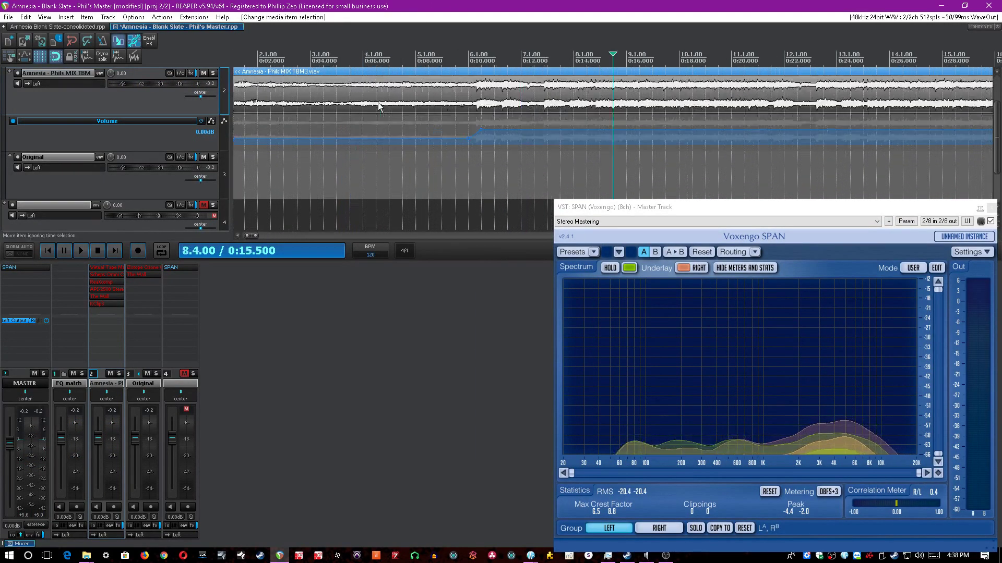
key(ctrl+s)
key(space)
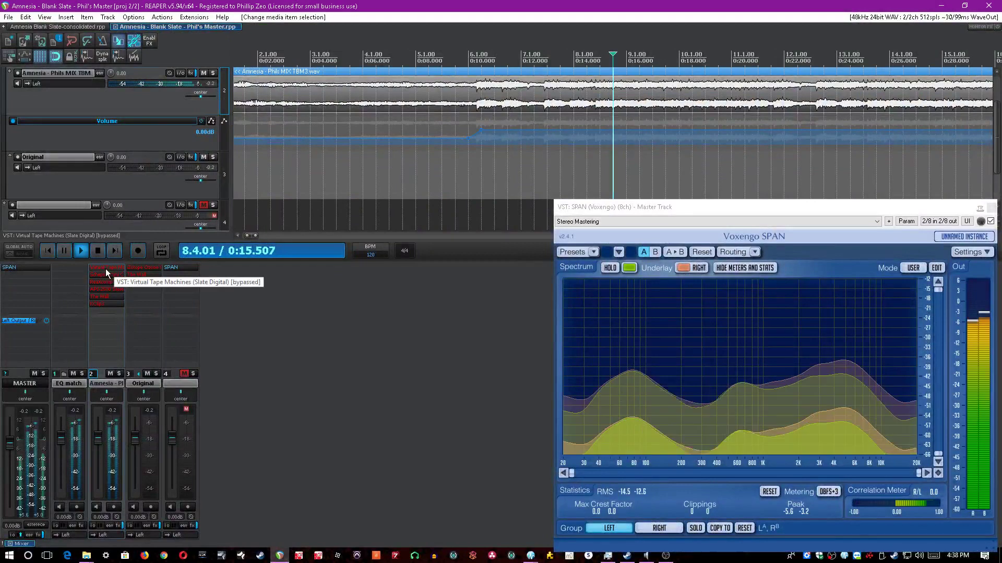
Enable Virtual Tape Machines on the mix track, place its window beside SPAN and inspect its calibration settings.
shift+click(108, 268)
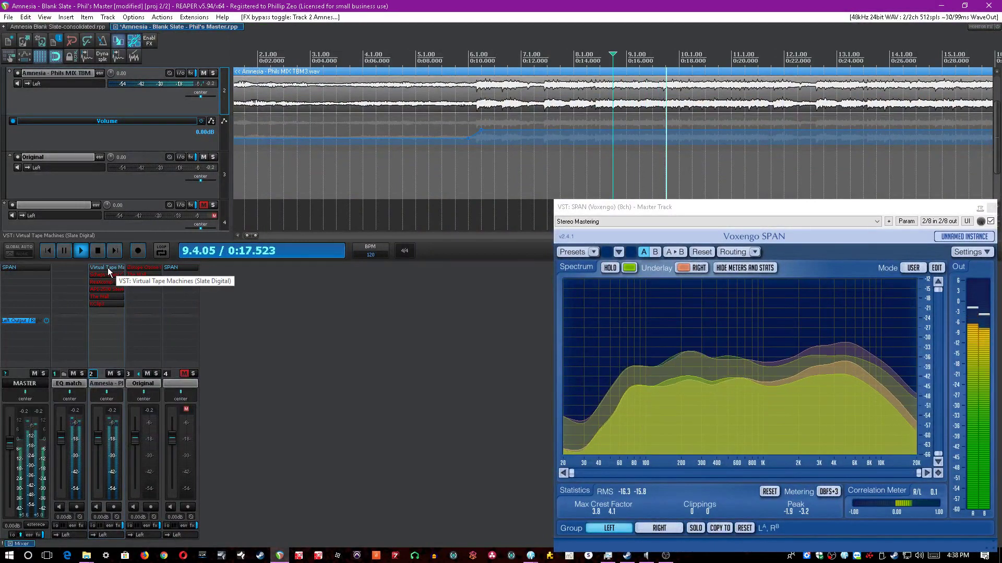
click(108, 270)
click(976, 26)
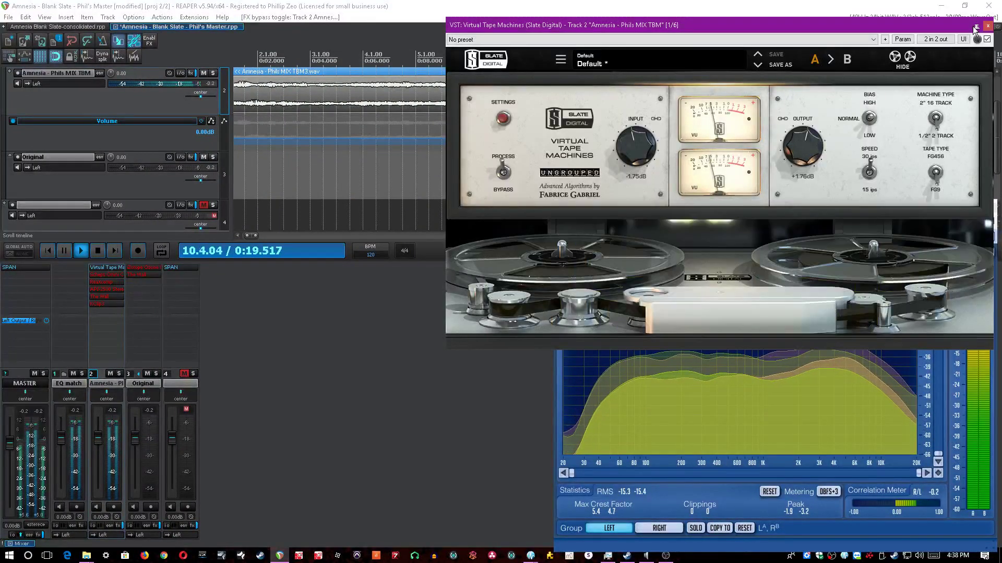
drag(959, 26, 560, 172)
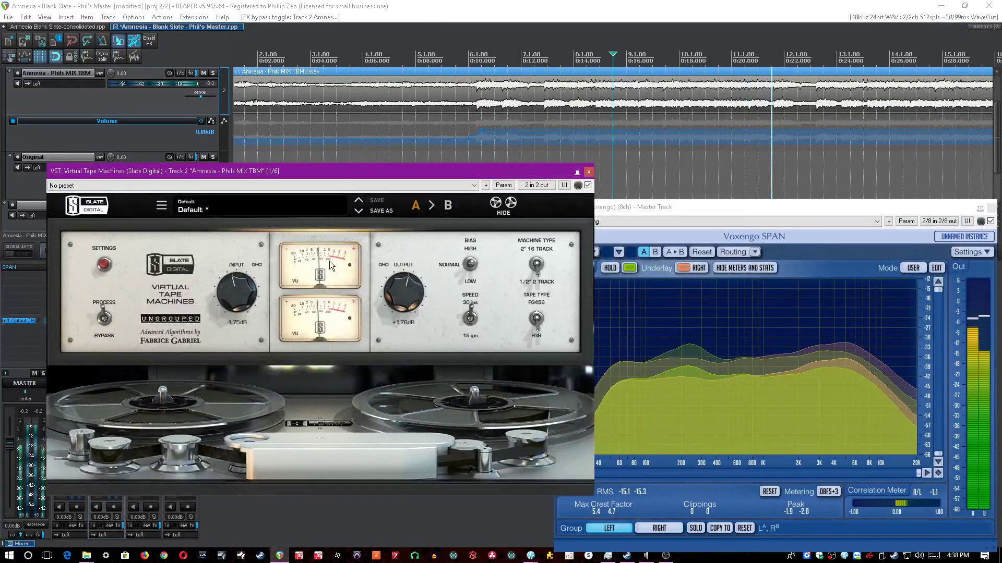
click(105, 265)
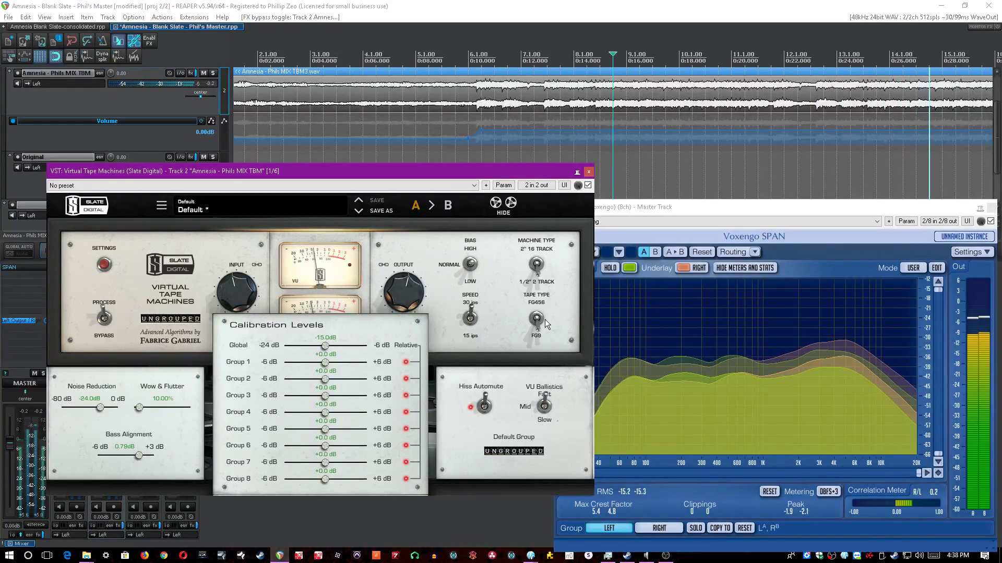
click(564, 307)
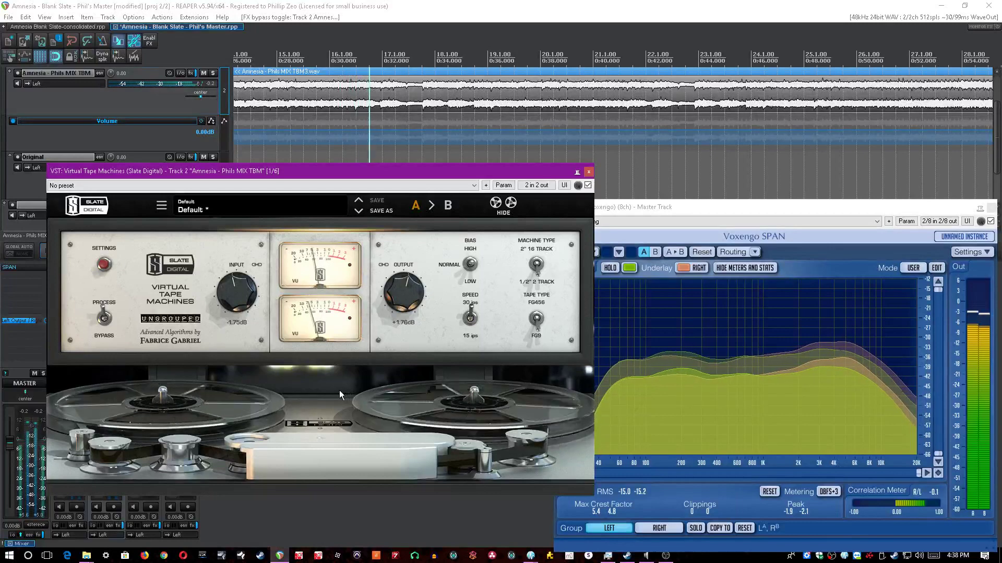
Compare the mix with Virtual Tape Machines bypassed and active, then close its window and save the project.
click(587, 185)
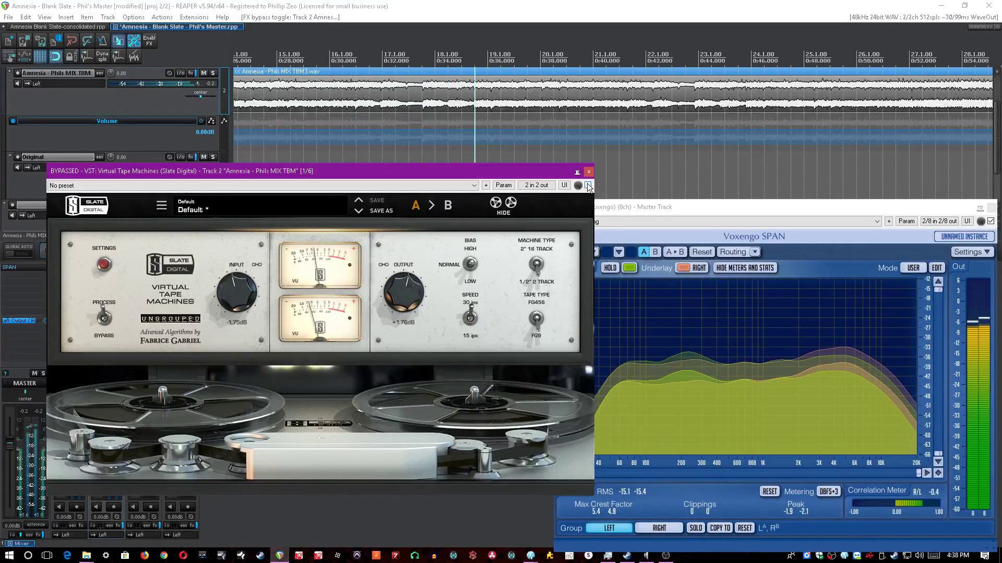
click(587, 186)
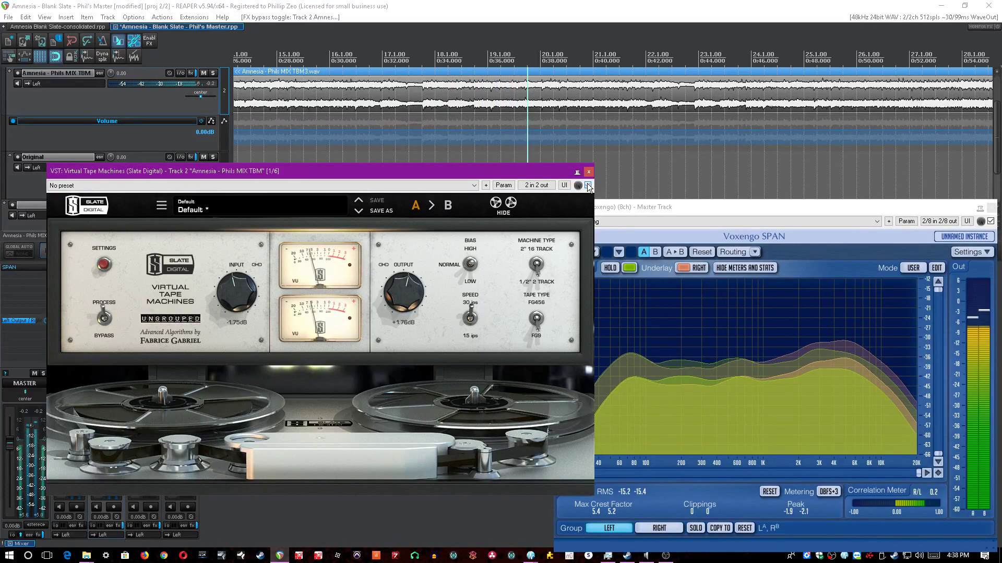
click(494, 4)
click(591, 172)
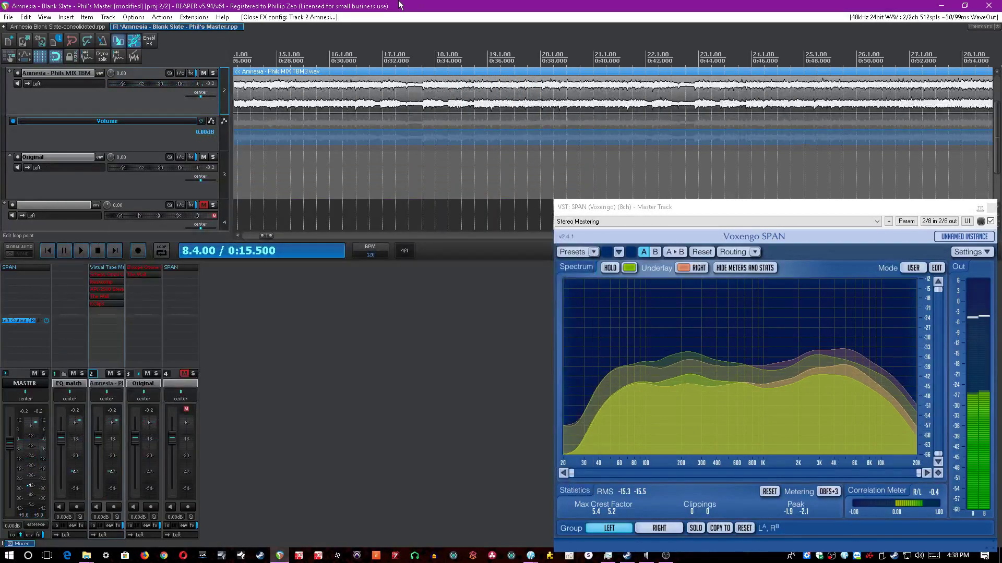
key(ctrl+s)
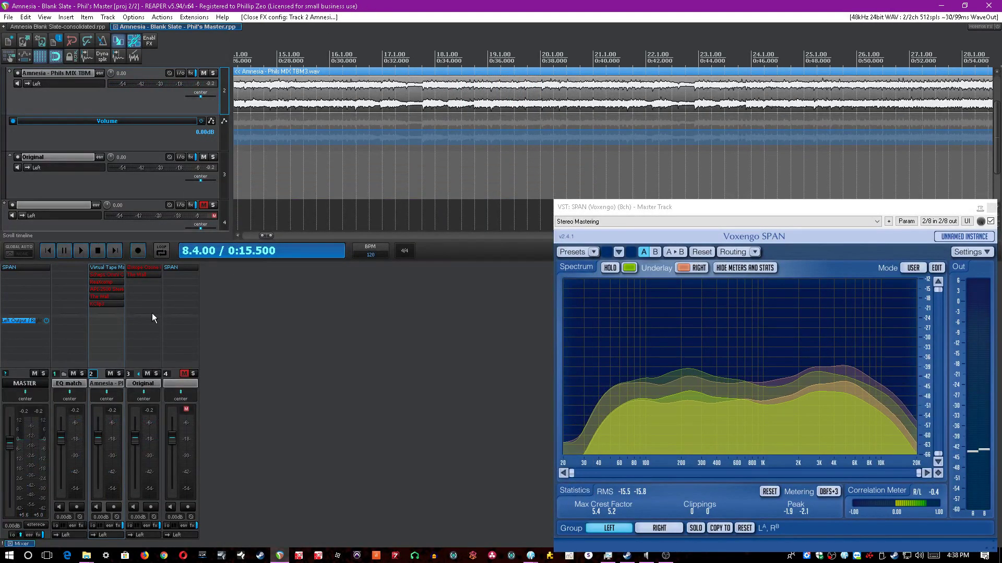
Enable Scheps Omni Channel on the mix track during playback, open its window and stop playback.
key(space)
shift+click(115, 276)
click(111, 275)
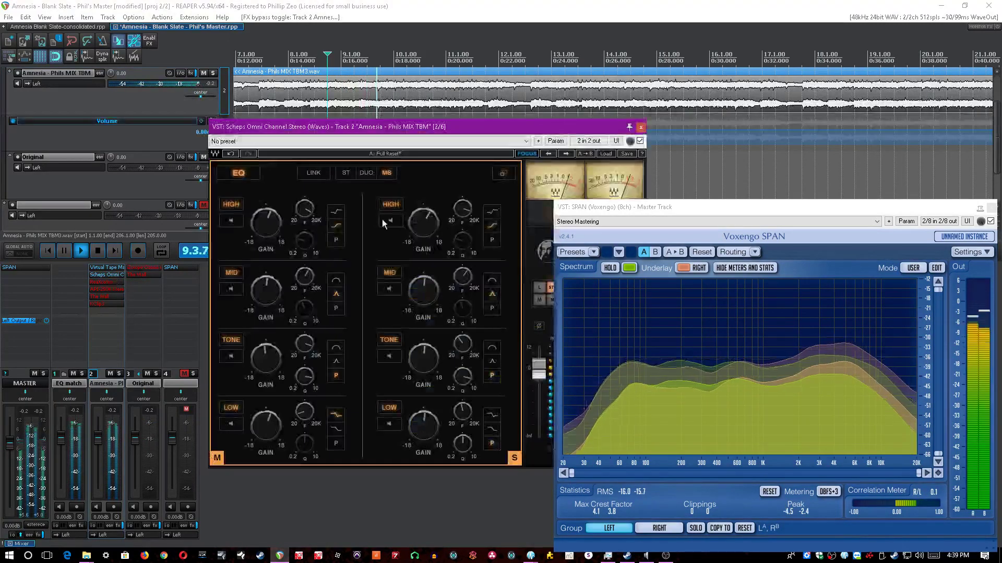
key(space)
Collapse Scheps Omni Channel's expanded EQ to the full channel view, reposition its window and save the project.
click(504, 173)
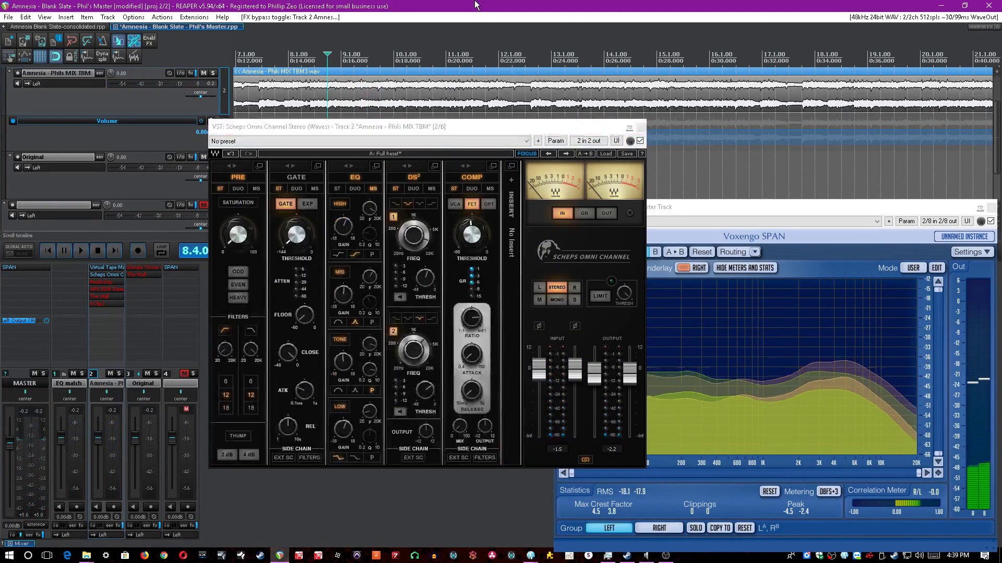
drag(373, 125, 361, 135)
click(442, 5)
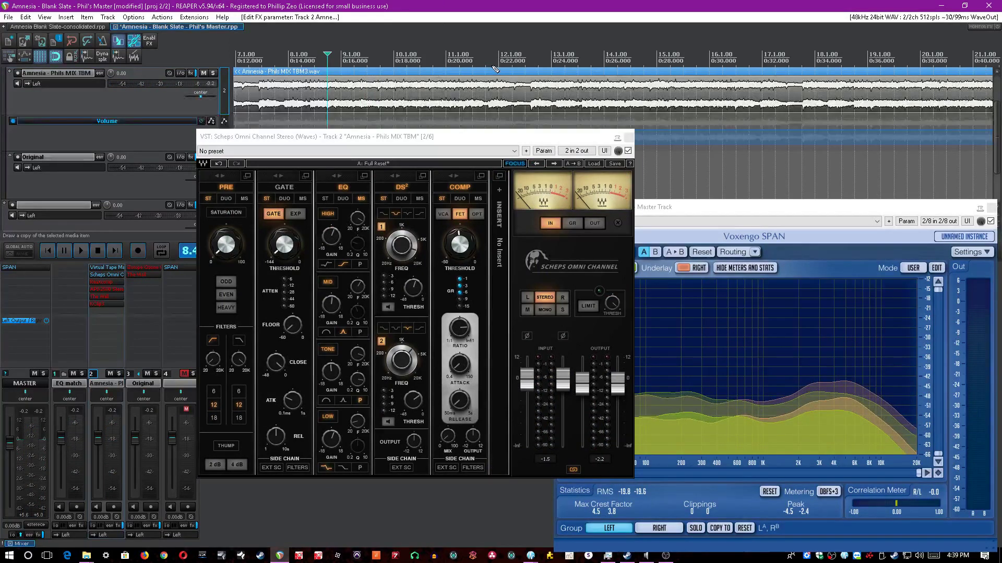
scroll(494, 69, down, 3)
key(ctrl+s)
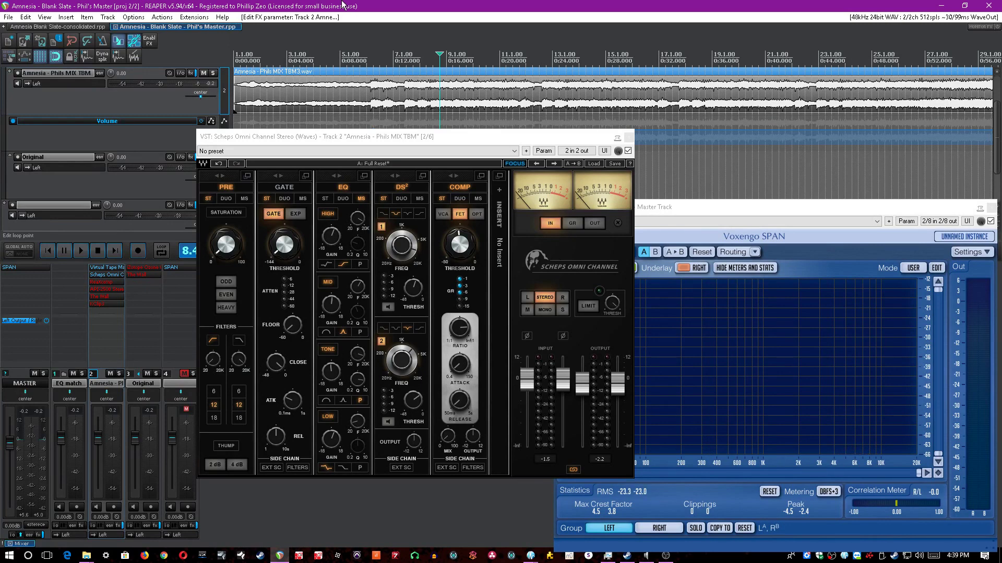
Examine the frequency settings of Scheps Omni Channel's high-pass filter and EQ Low band while playing the mix.
click(214, 360)
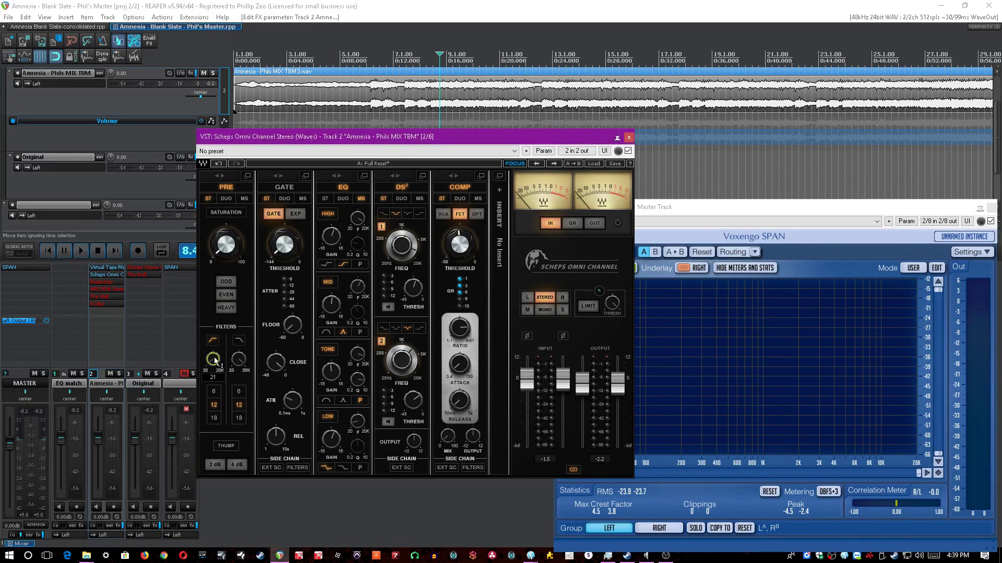
key(space)
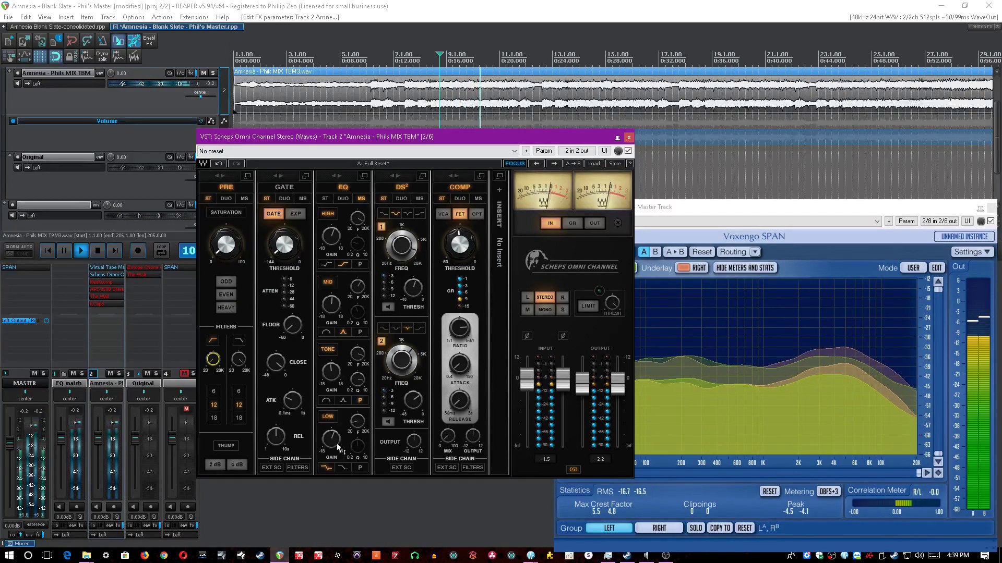
click(358, 422)
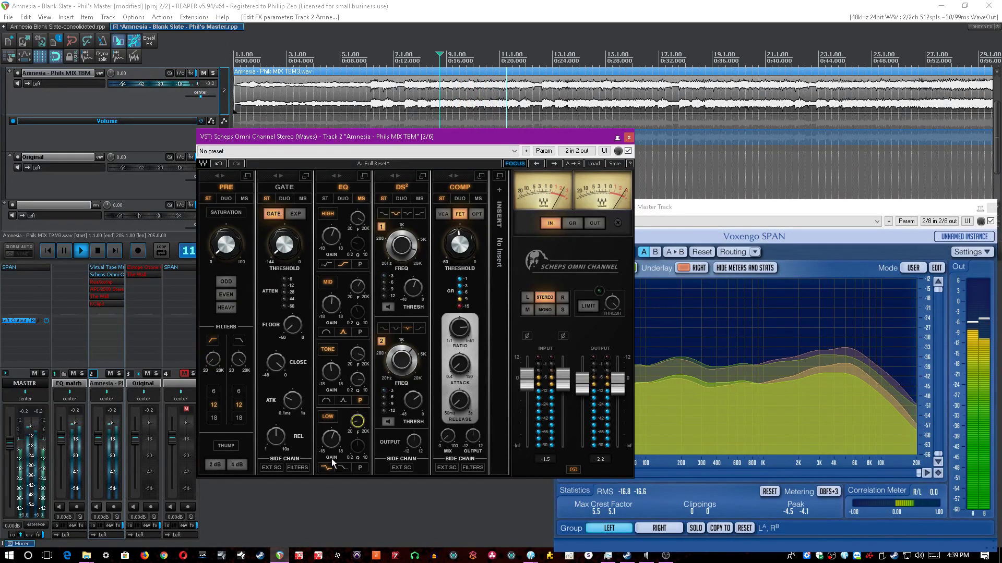
key(space)
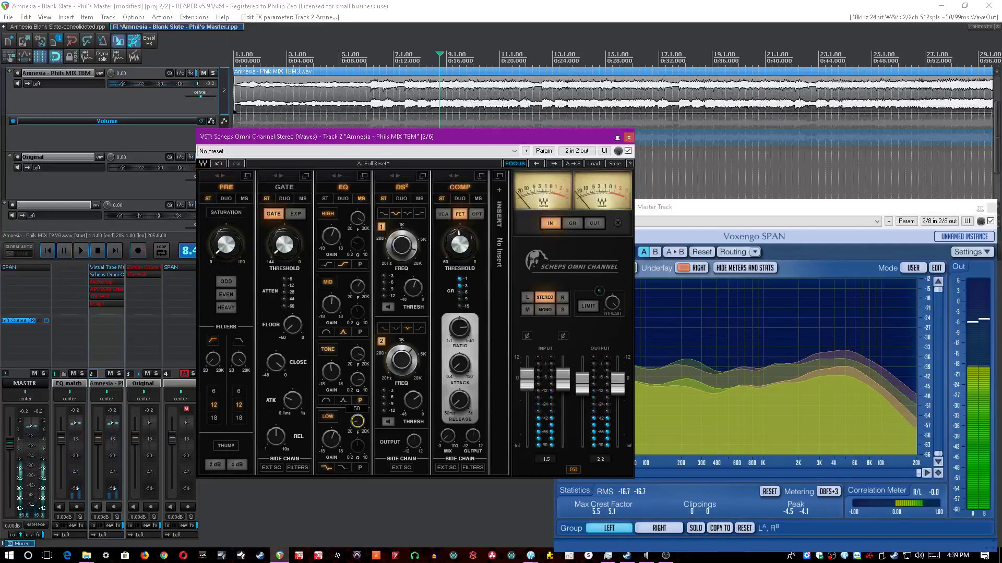
Compare the mix with Scheps Omni Channel's EQ Low band off and on, checking the spectrum in SPAN.
key(space)
click(328, 417)
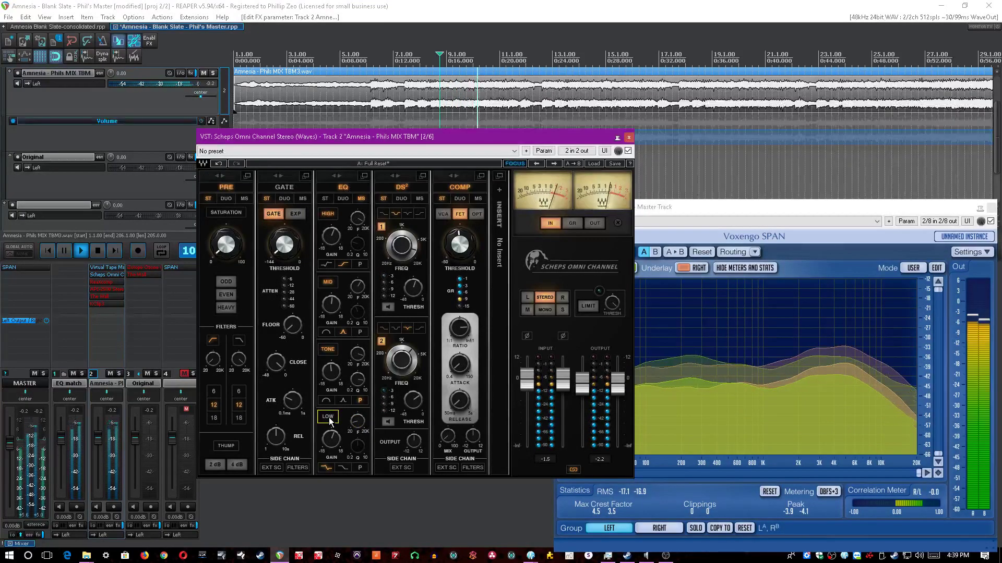
click(726, 371)
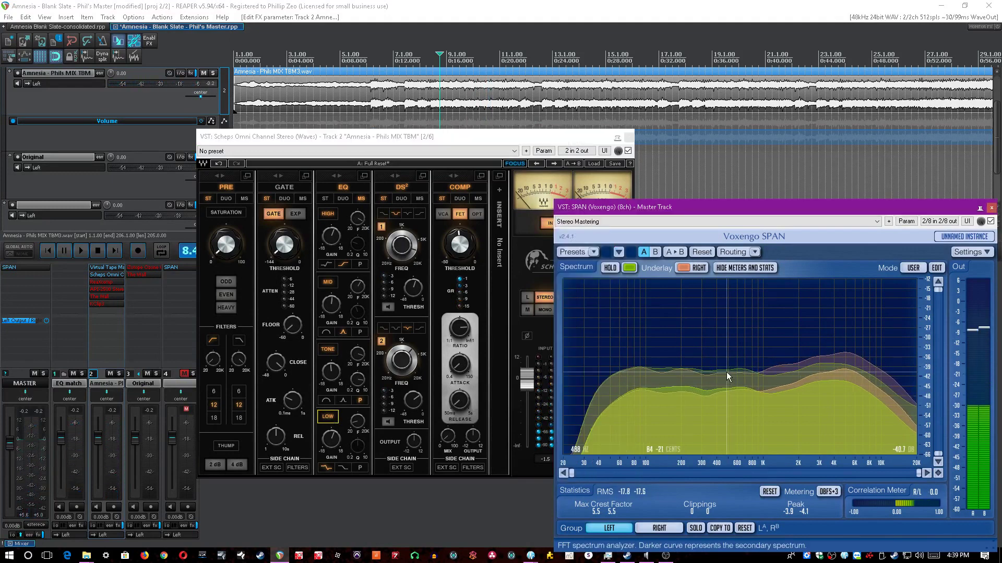
Stop playback, save the project, and replay the mix to audition the EQ Low band's bypass again.
key(space)
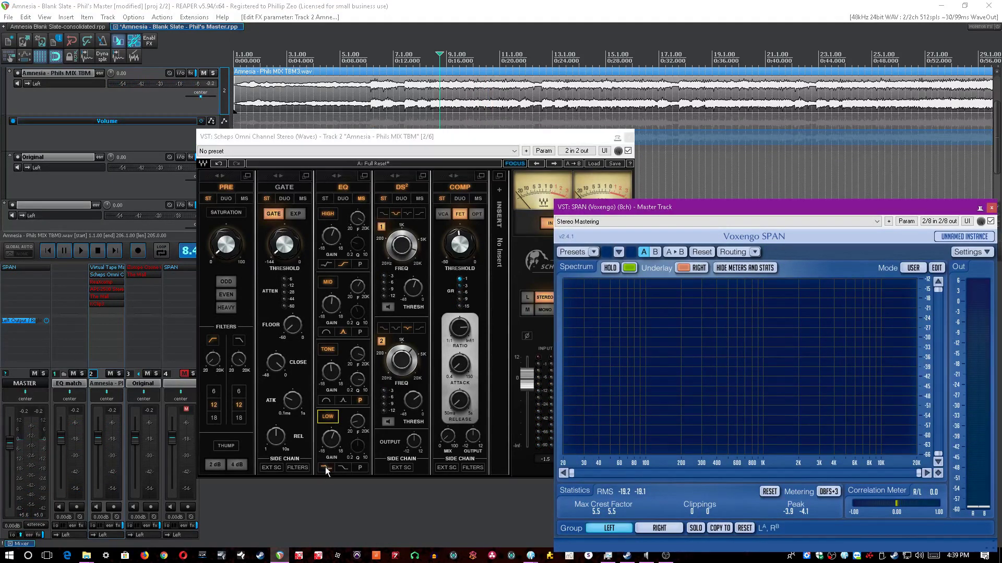
click(327, 476)
key(ctrl+s)
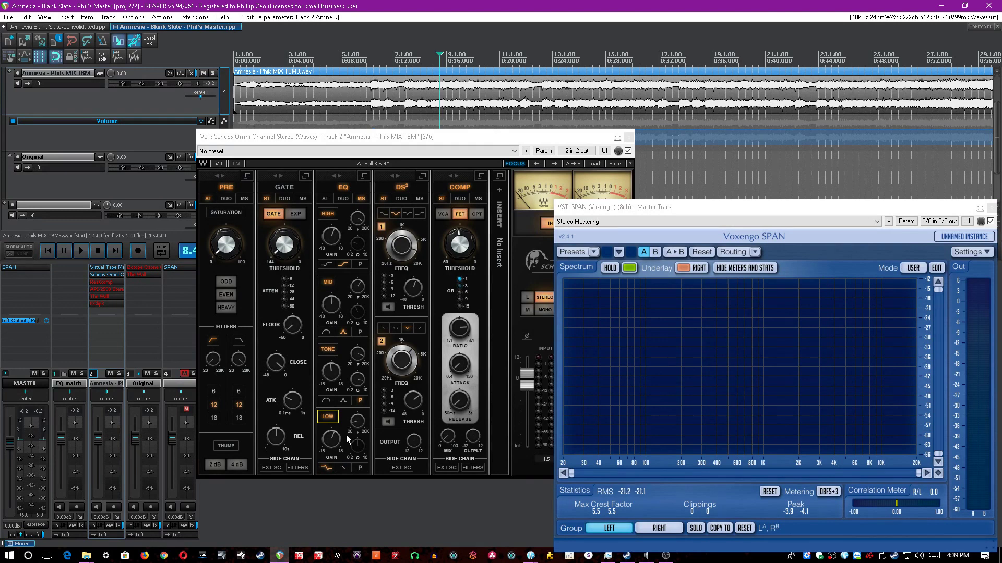
key(space)
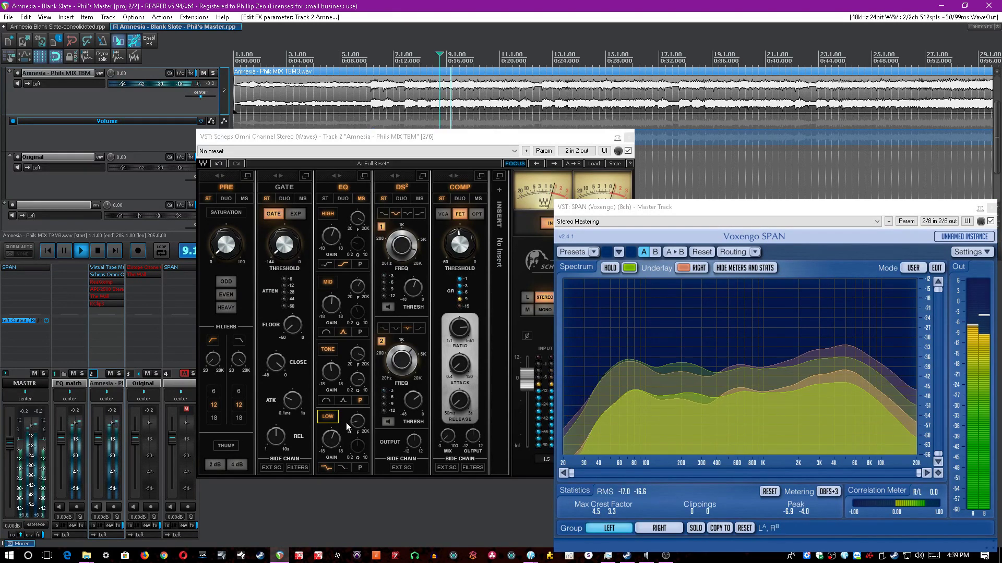
click(334, 422)
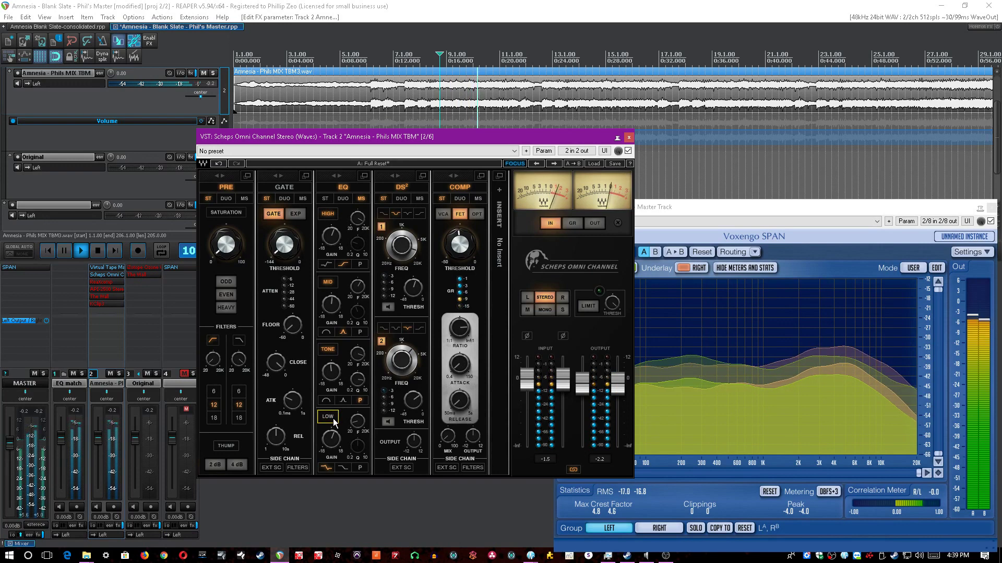
key(space)
Expand Scheps Omni Channel's EQ section to its separate mid and side bands and save the project.
click(364, 176)
key(ctrl+s)
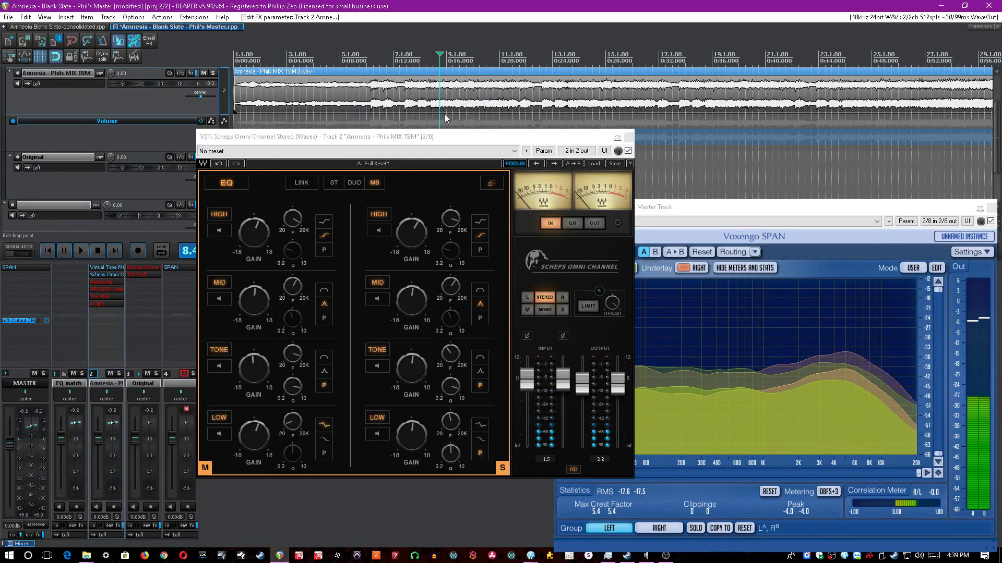
click(421, 229)
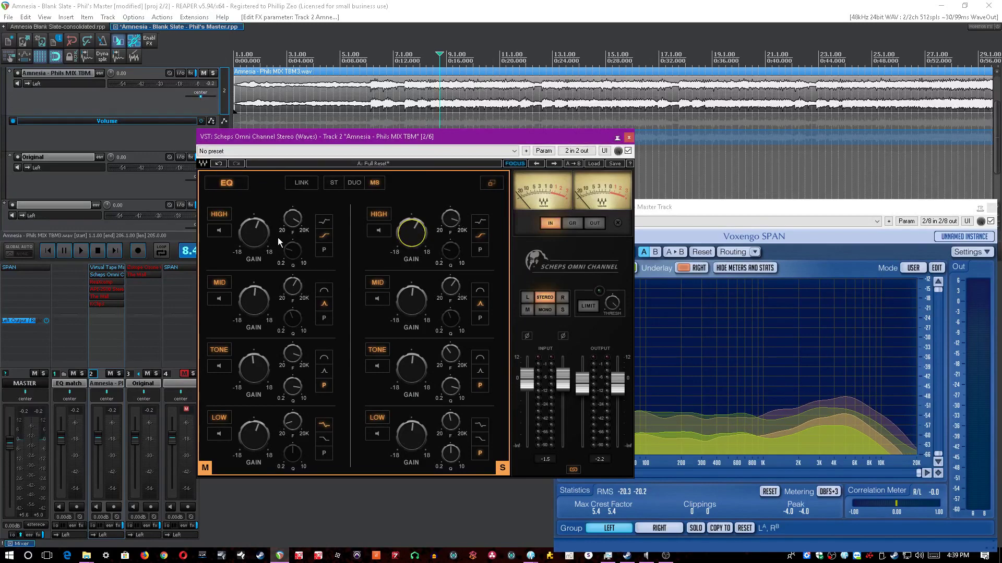
key(ctrl+s)
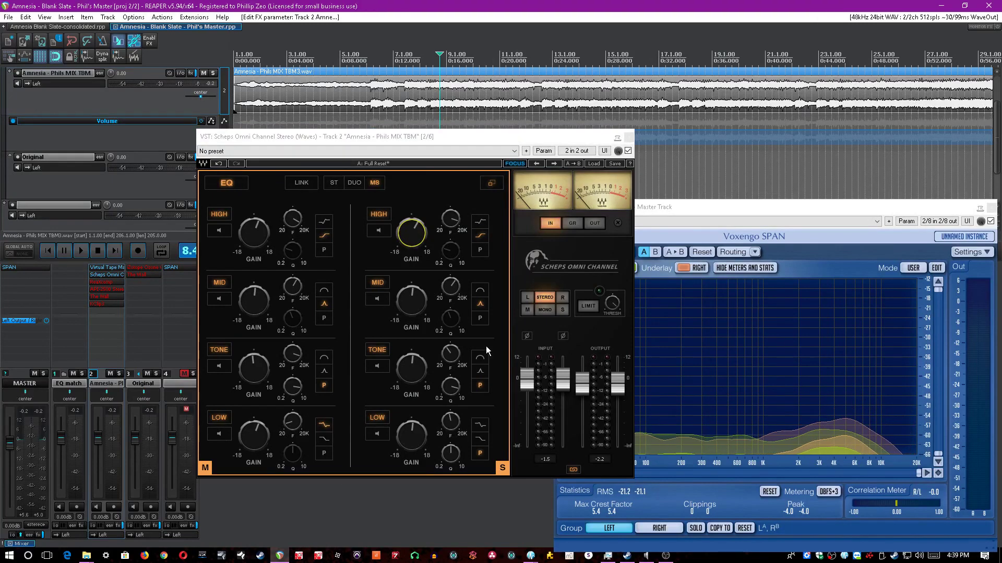
Play the mix and audition the mid channel's EQ High band in solo, checking its frequency setting.
key(space)
click(225, 233)
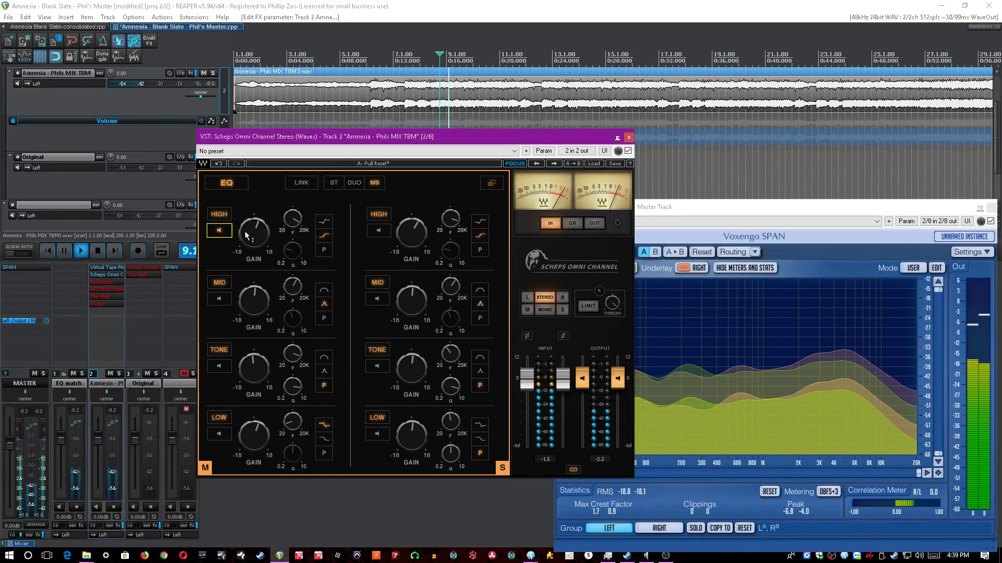
click(301, 219)
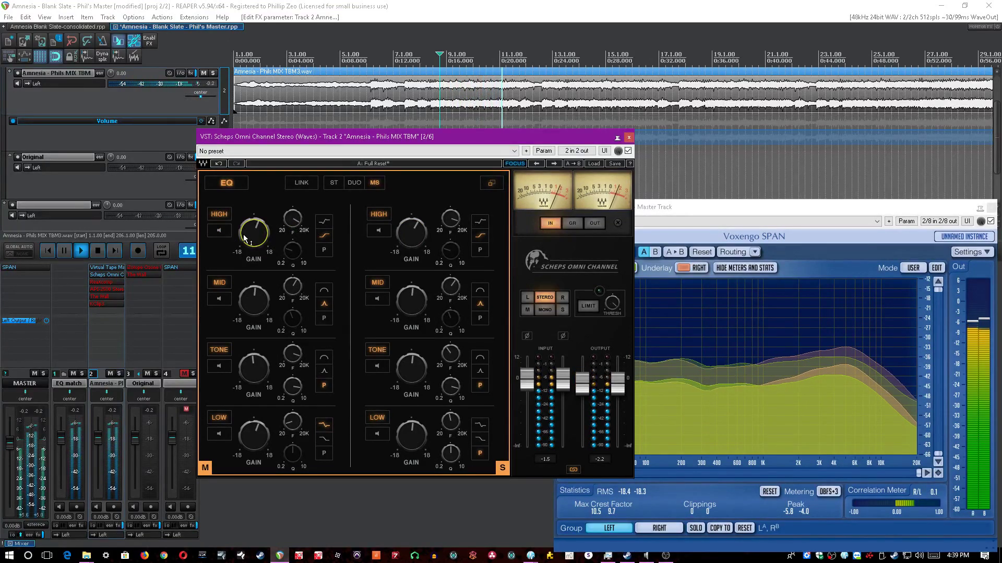
Examine the frequency and gain of the mid channel's EQ Mid band, and audition that band in solo.
click(292, 287)
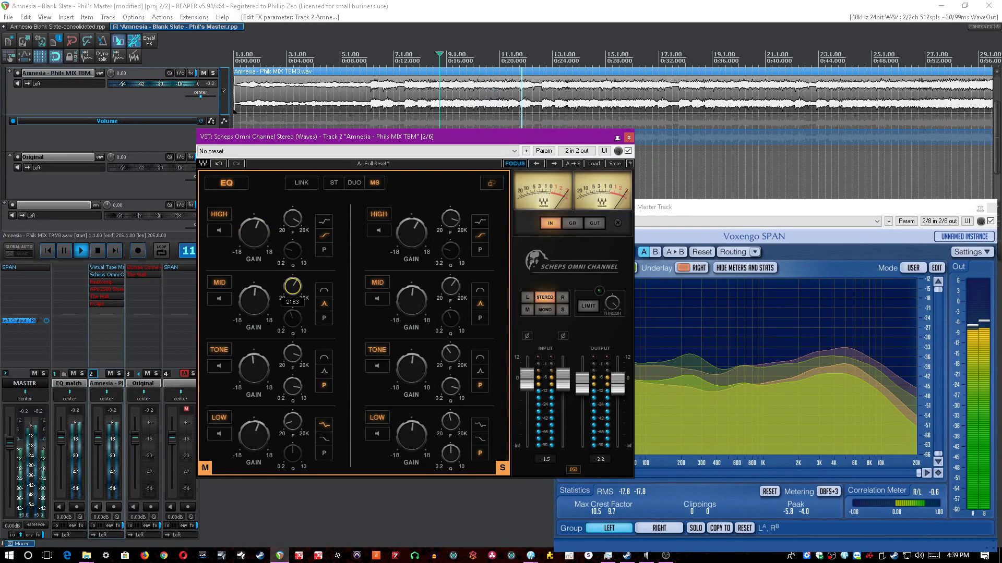
click(252, 301)
click(292, 286)
click(254, 301)
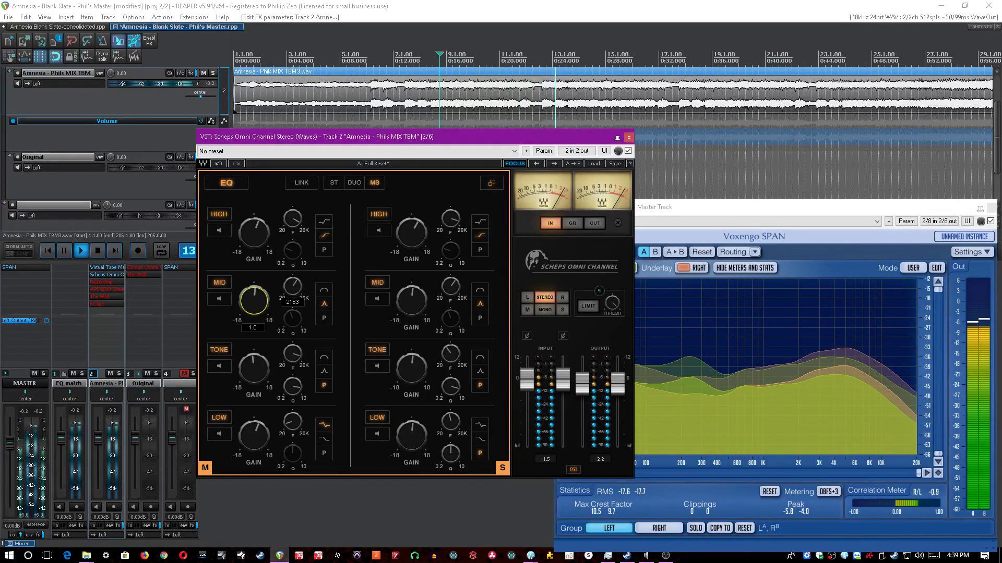
click(223, 301)
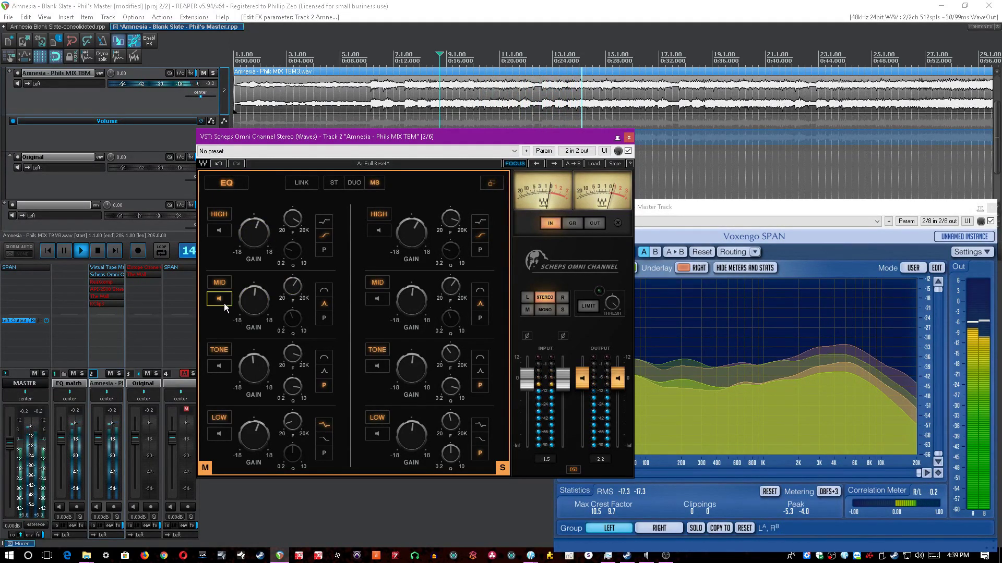
click(224, 304)
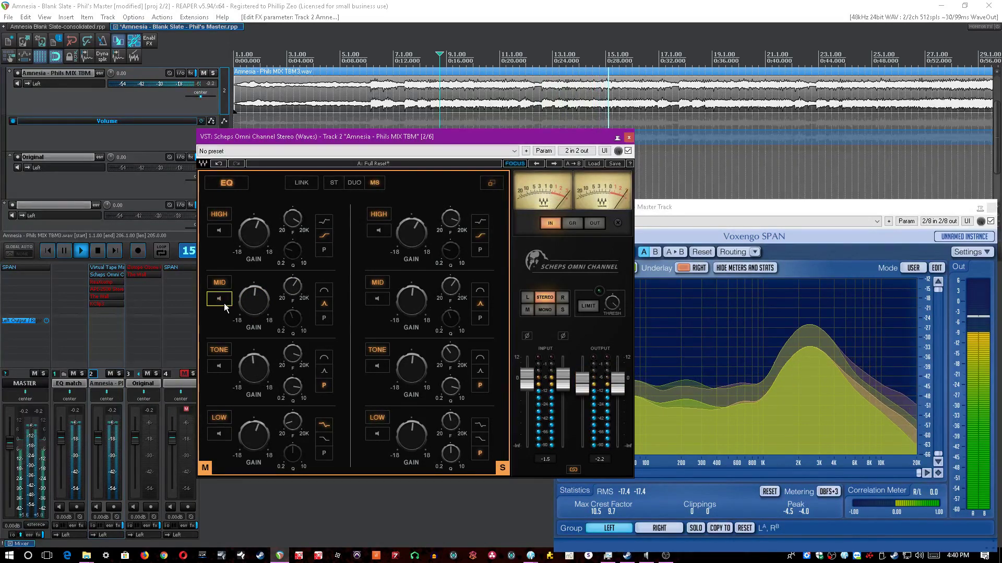
Check the mid channel's EQ Tone frequency and gain, and audition its Low band in solo.
click(293, 354)
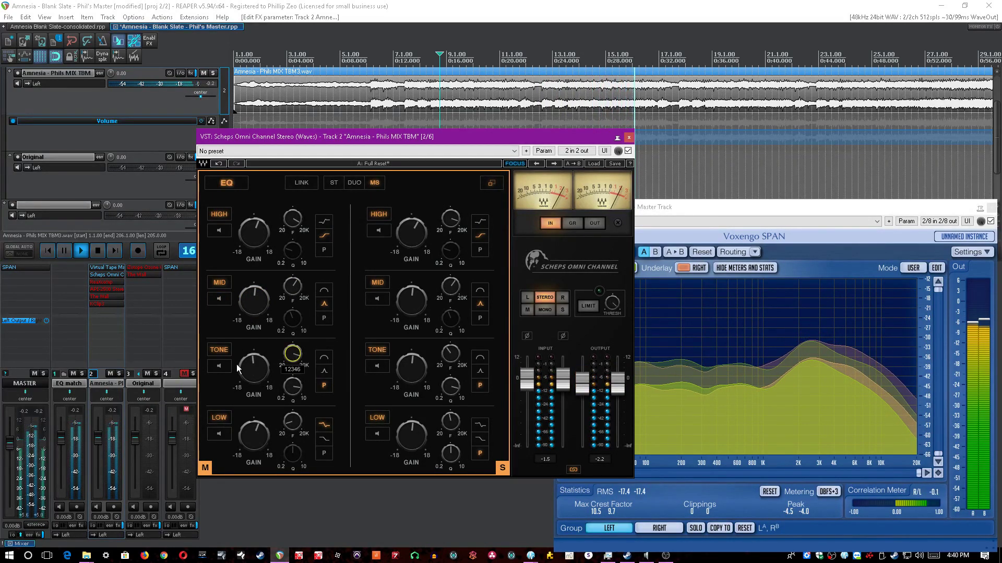
click(249, 375)
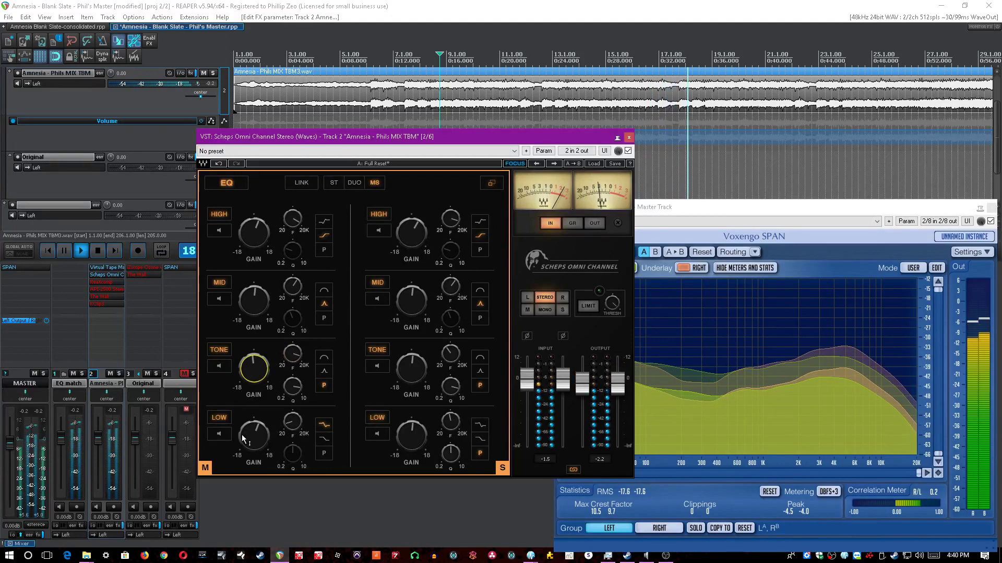
click(220, 436)
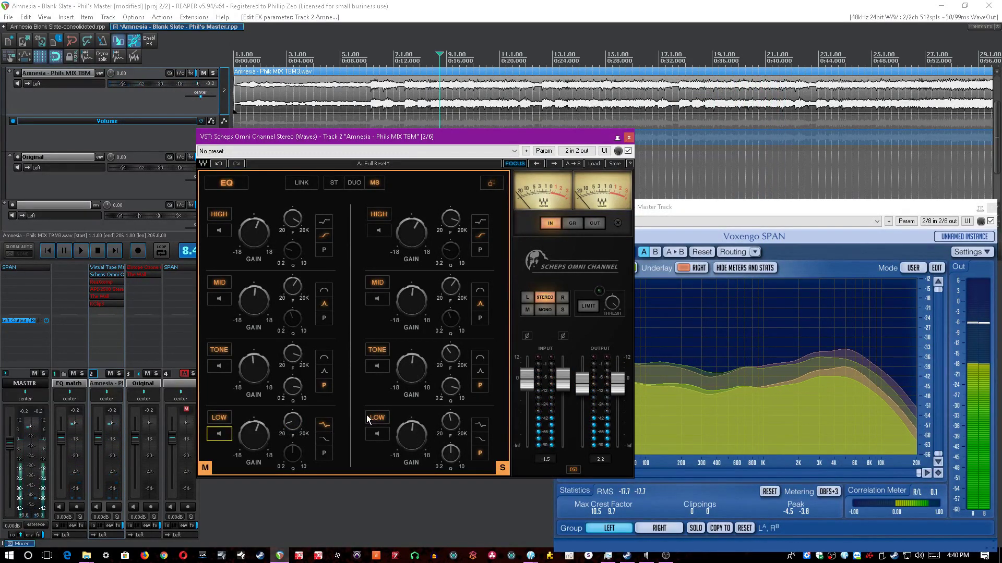
Inspect the side channel's EQ Low gain and frequency, audition the band in solo during playback, and save the project.
click(443, 428)
click(412, 436)
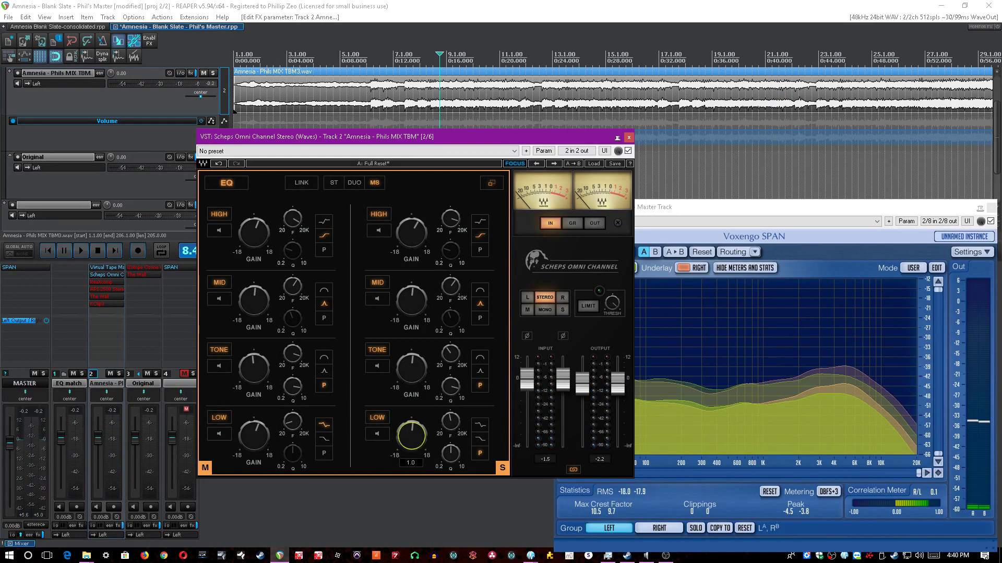
click(448, 425)
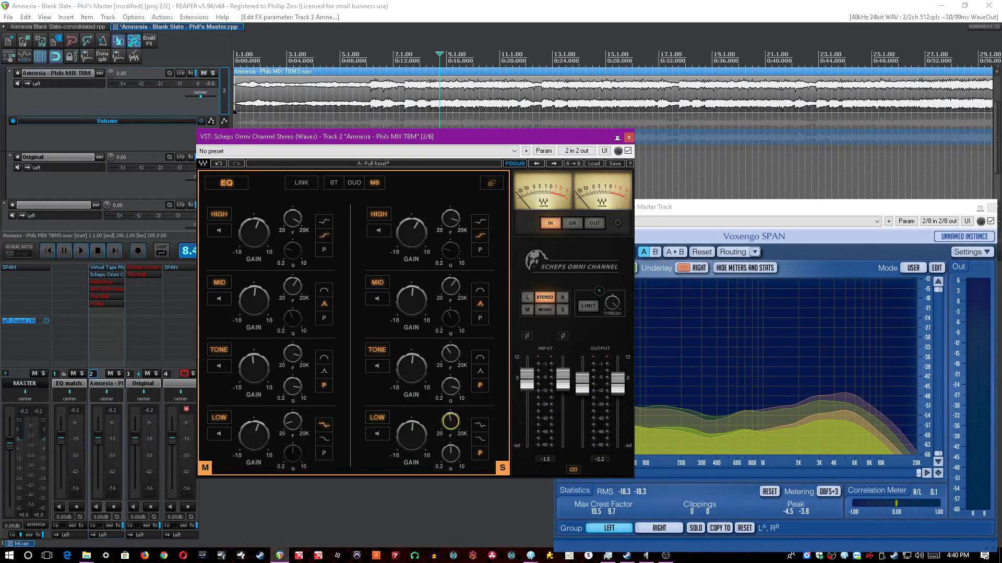
click(376, 435)
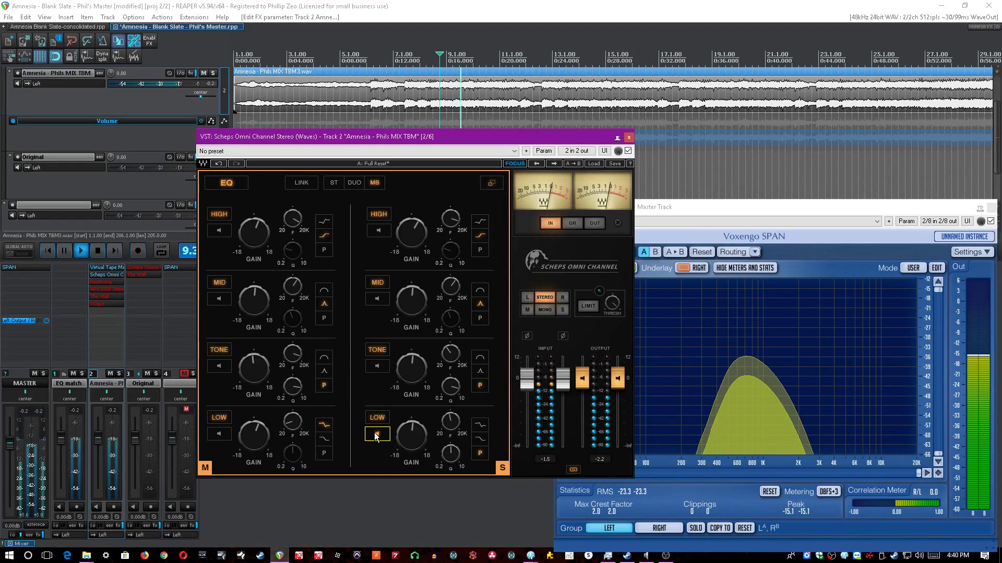
click(376, 436)
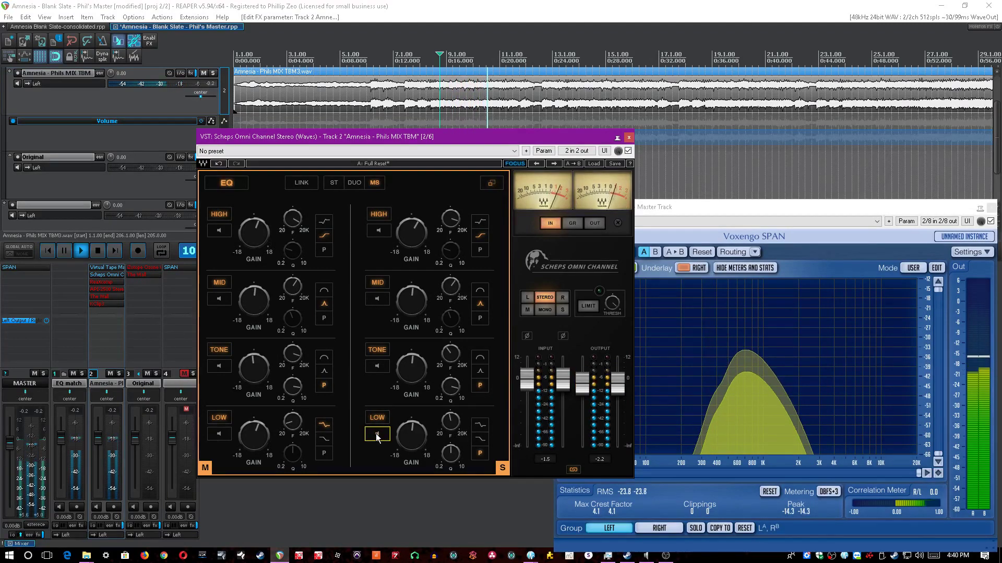
key(space)
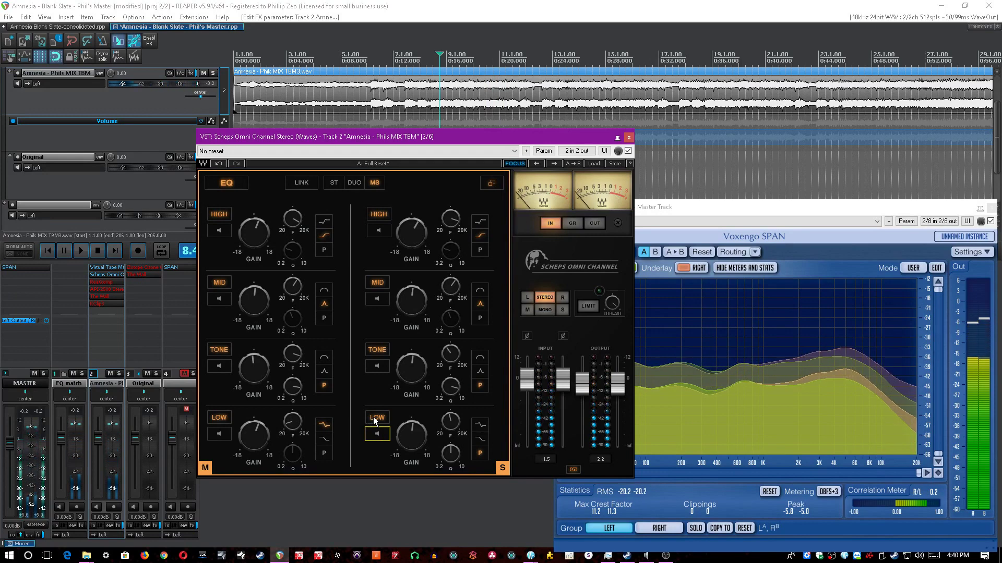
key(ctrl+s)
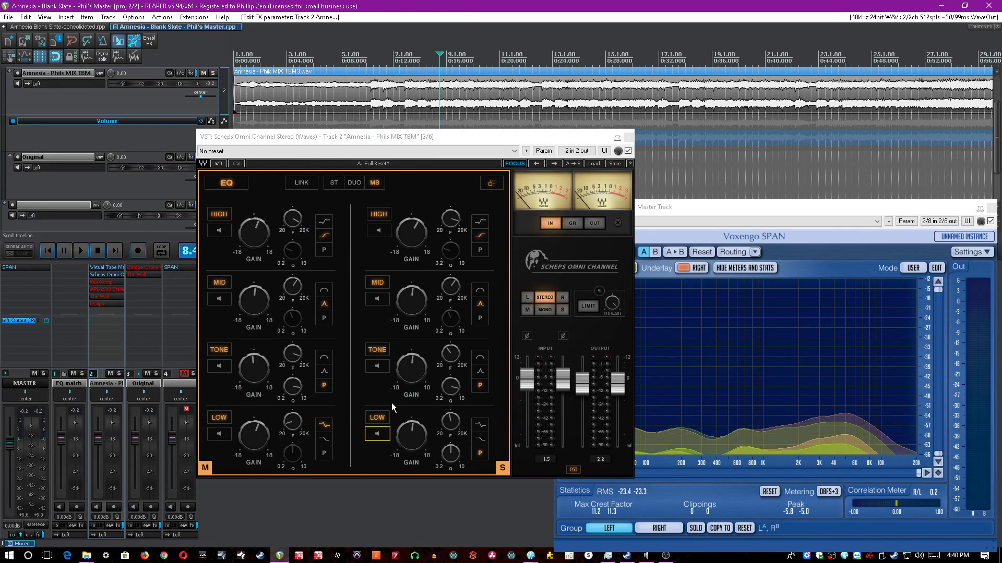
Compare the playing mix with the side channel's EQ Low band off and on, then save the project.
key(space)
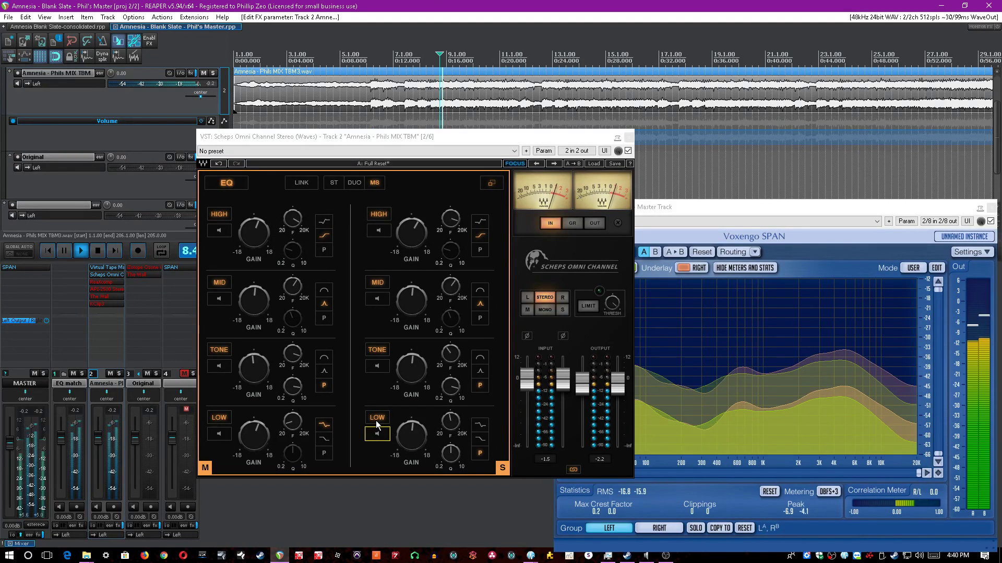
click(377, 419)
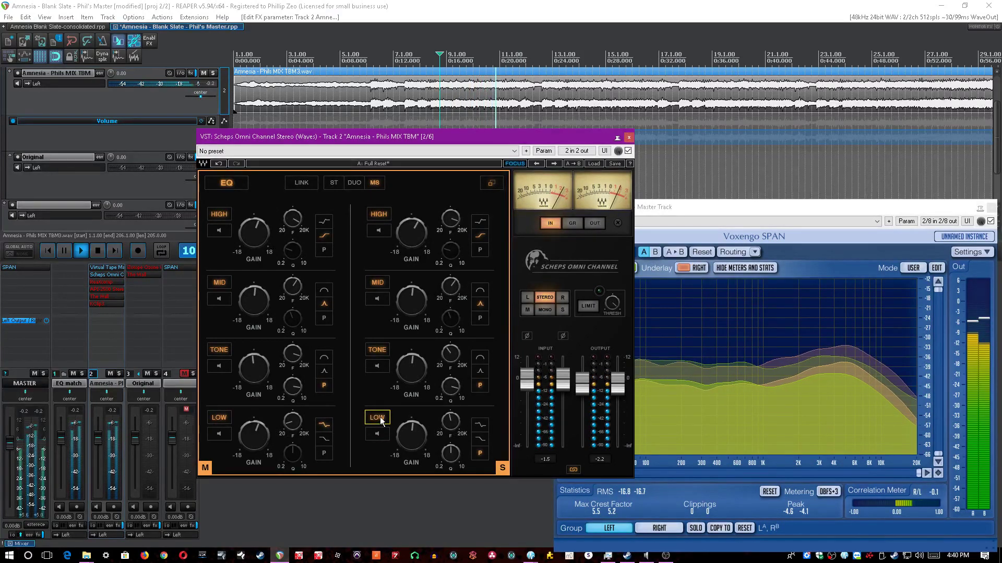
key(space)
click(499, 4)
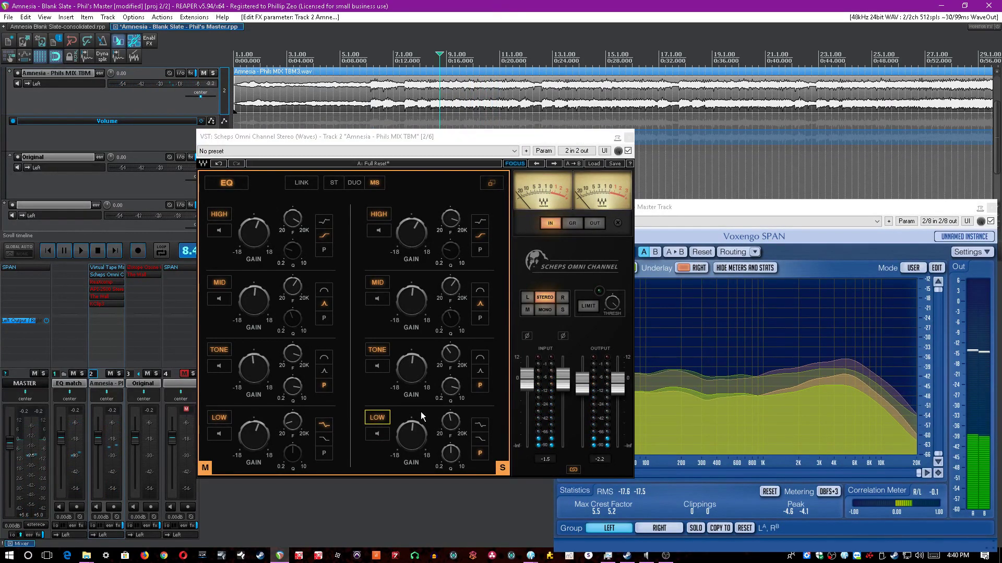
key(ctrl+s)
Check the side channel's EQ Tone frequency and audition that band in solo during playback.
click(421, 361)
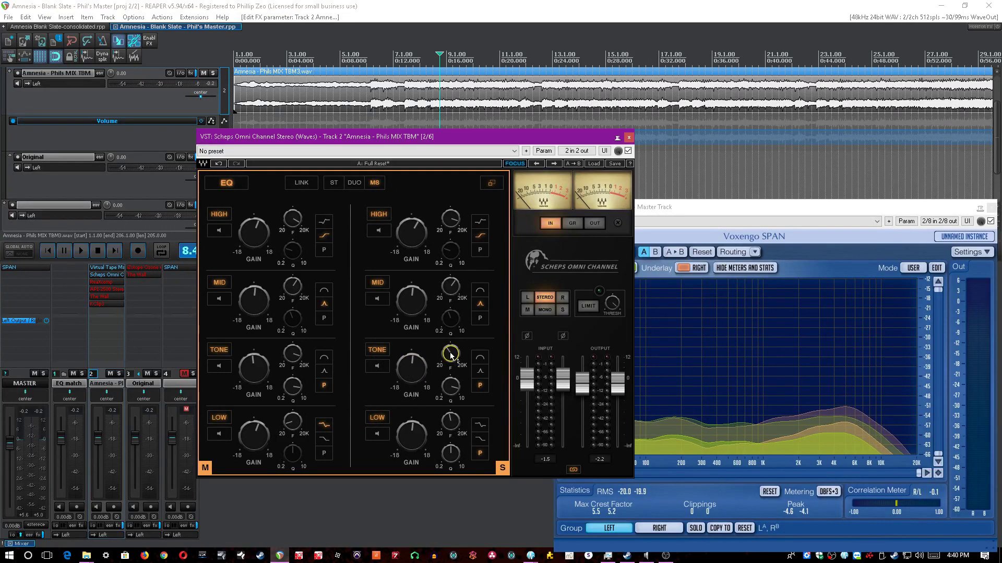
click(377, 367)
key(space)
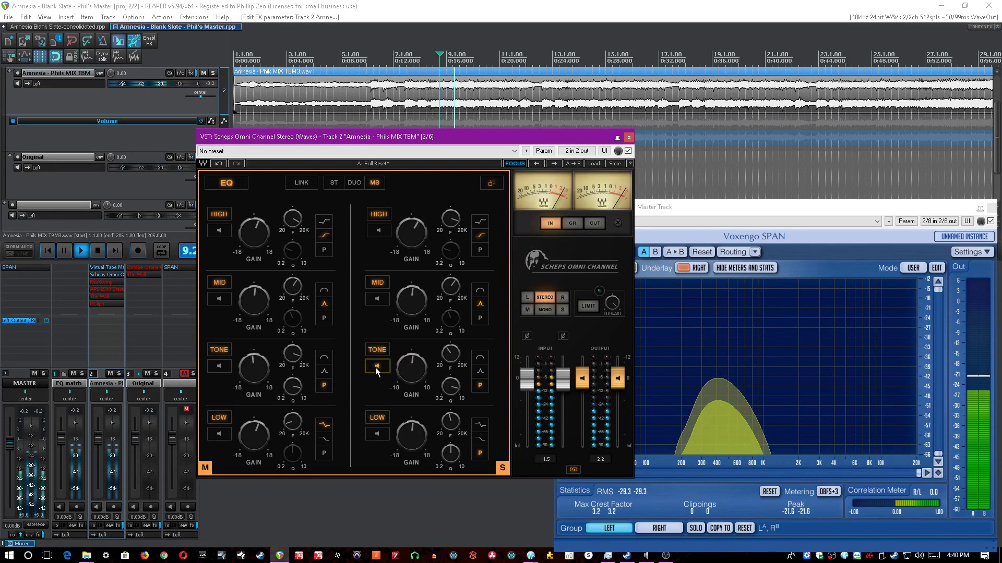
key(space)
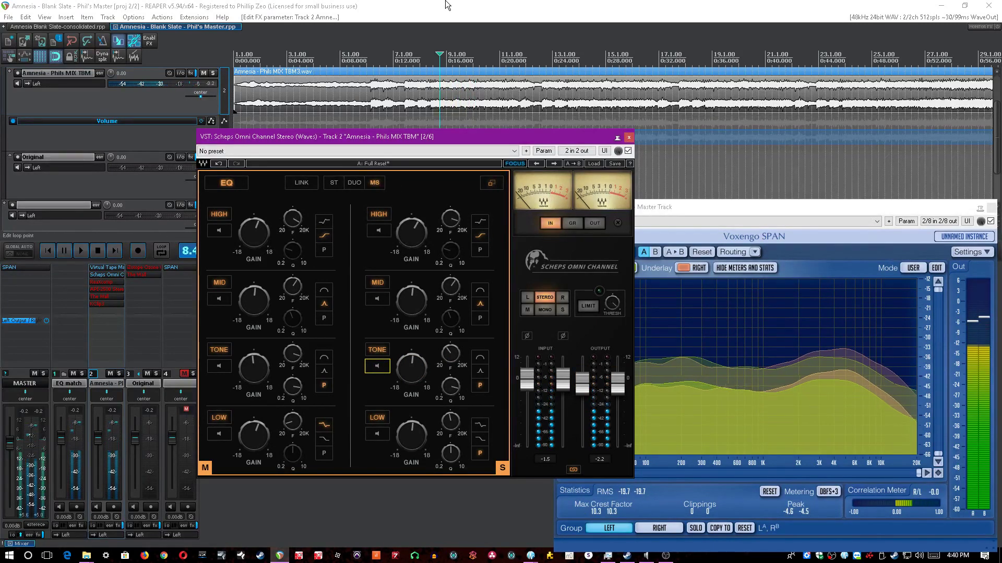
click(447, 4)
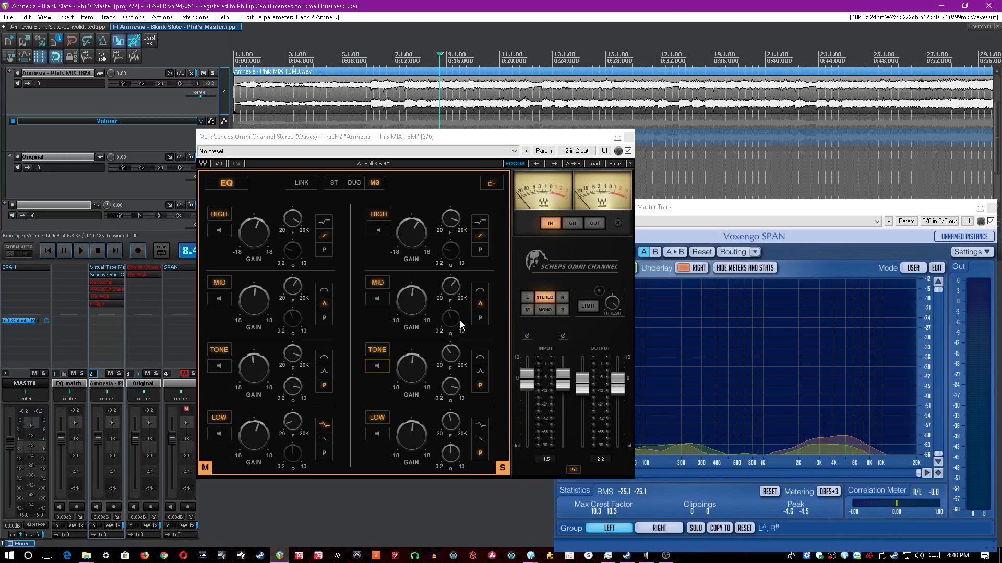
Audition the side channel's EQ Mid band in and out of solo while playing the mix, then save the project.
key(space)
click(387, 302)
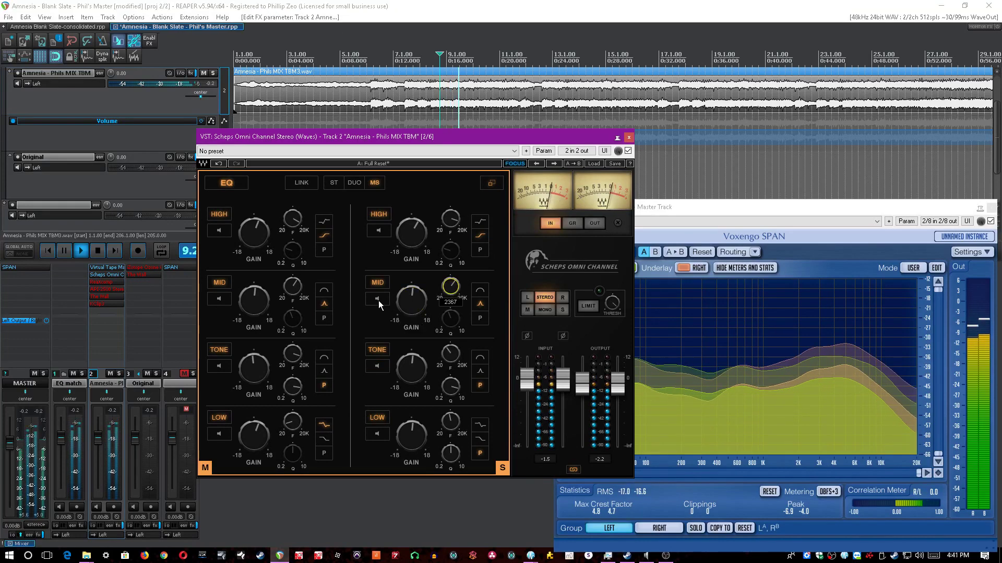
click(377, 299)
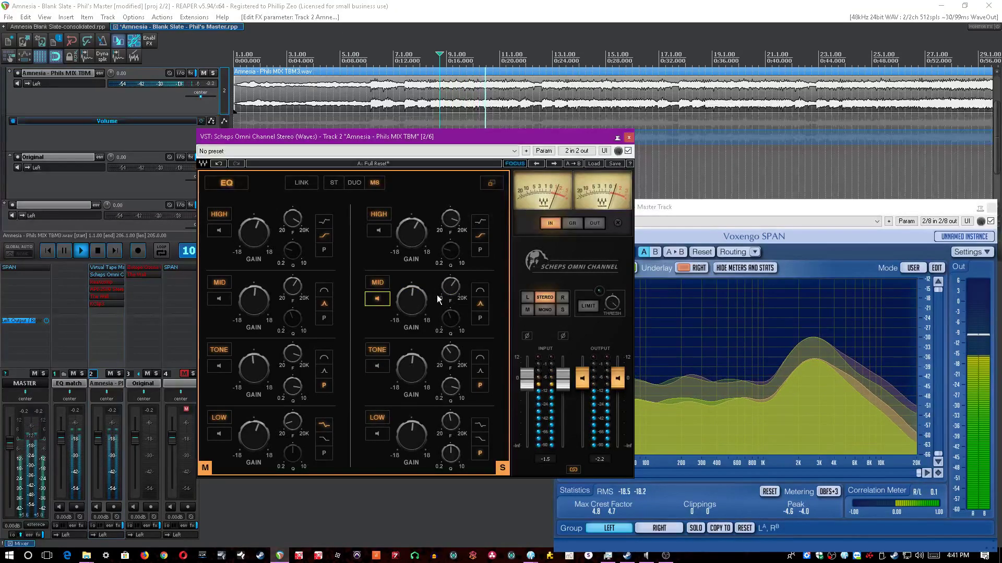
click(378, 299)
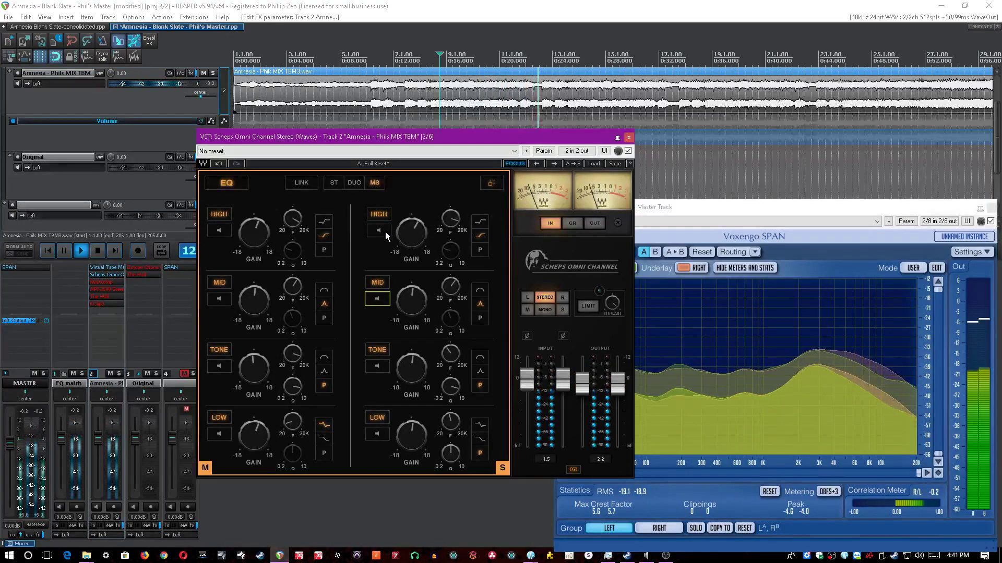
click(385, 302)
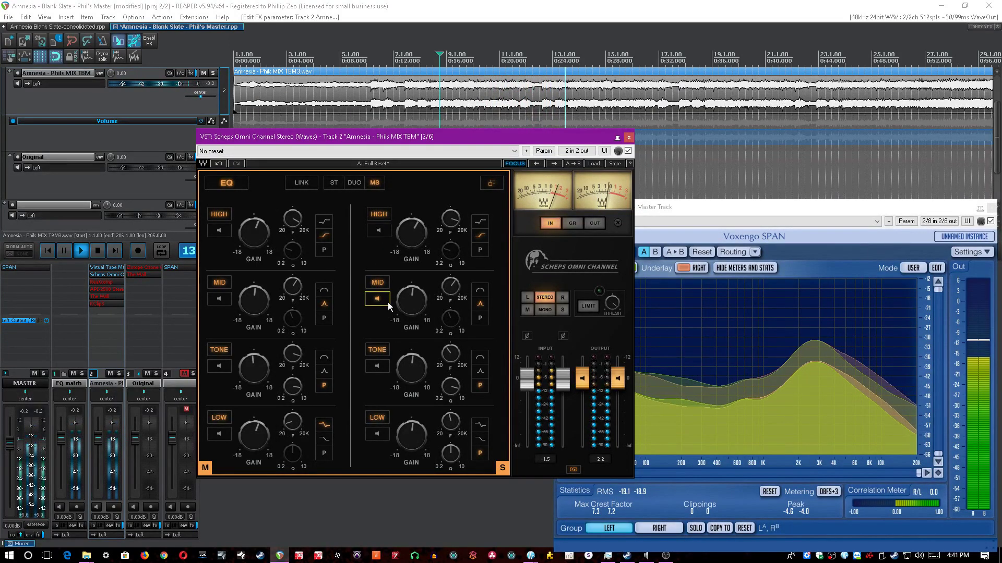
key(space)
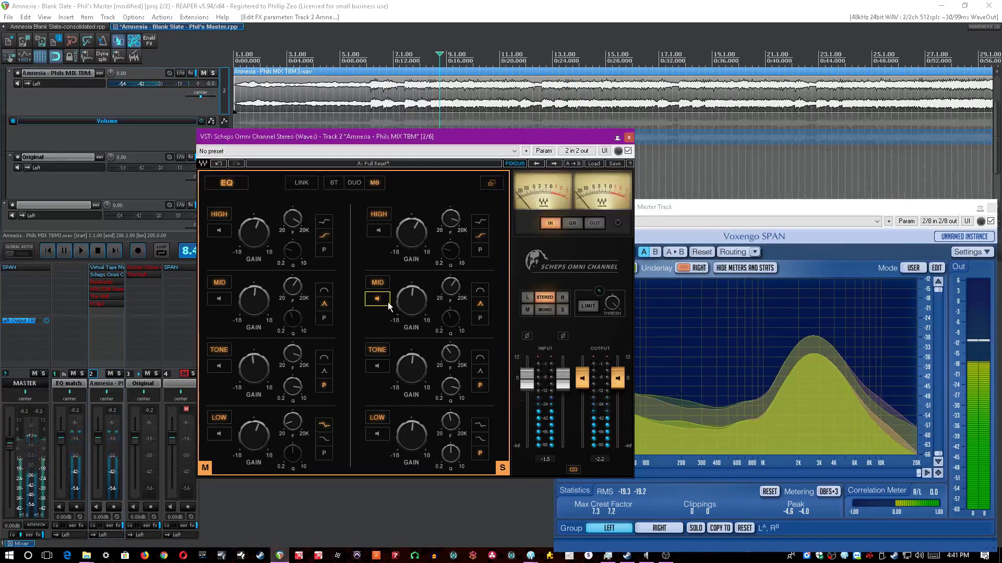
click(384, 302)
click(422, 4)
key(ctrl+s)
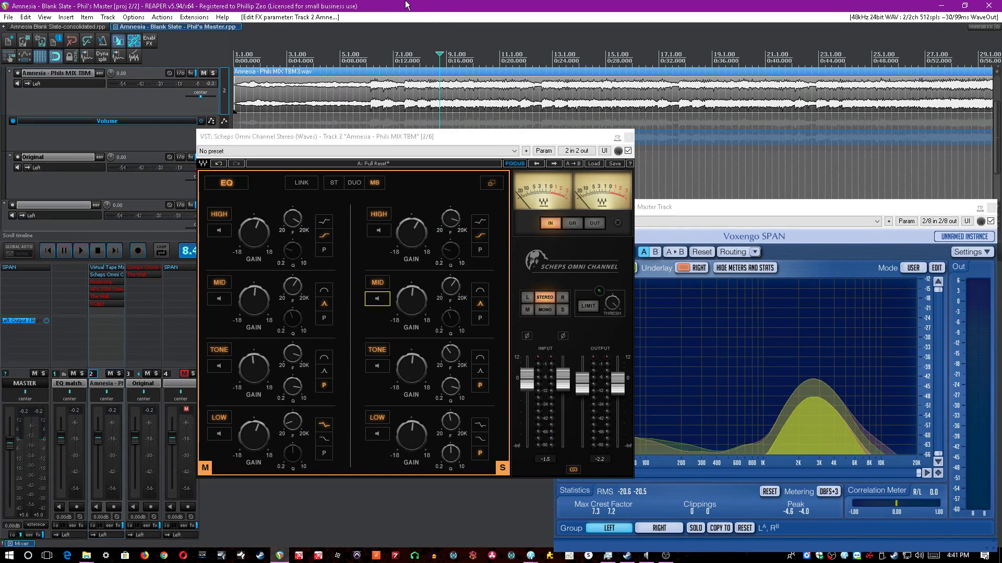
Audition the side channel's EQ High band in solo during playback, check its frequency, and save the project.
key(space)
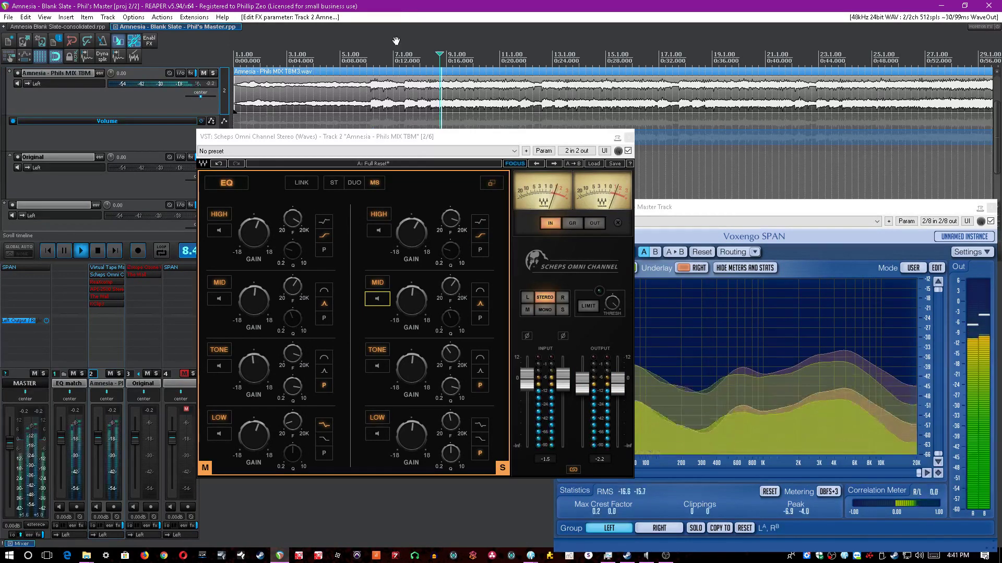
click(383, 229)
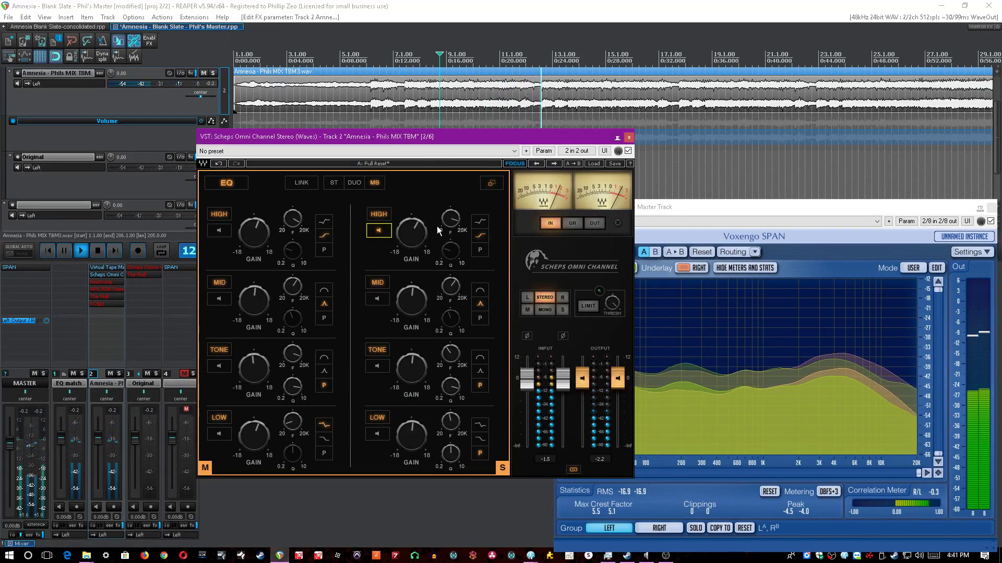
click(449, 220)
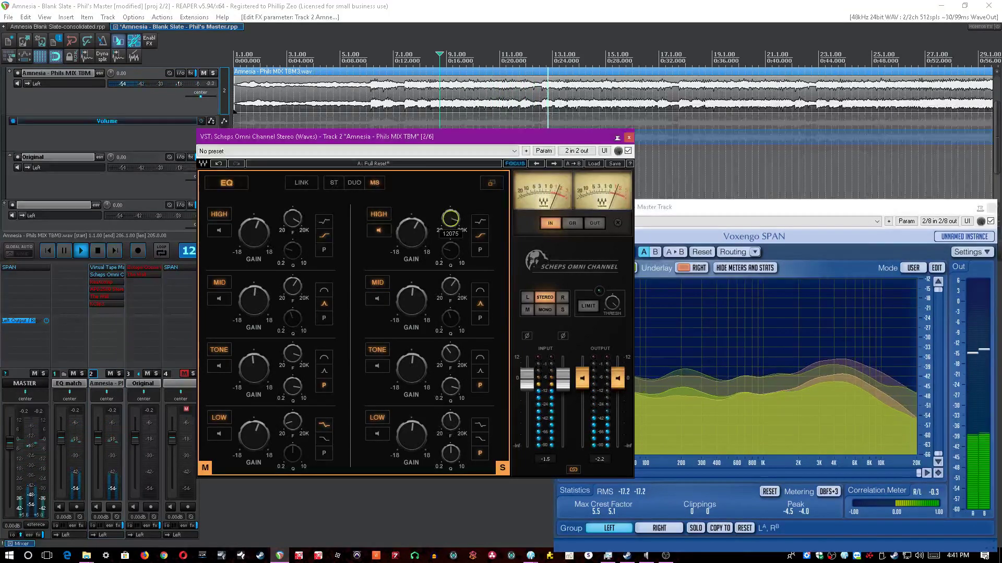
click(375, 234)
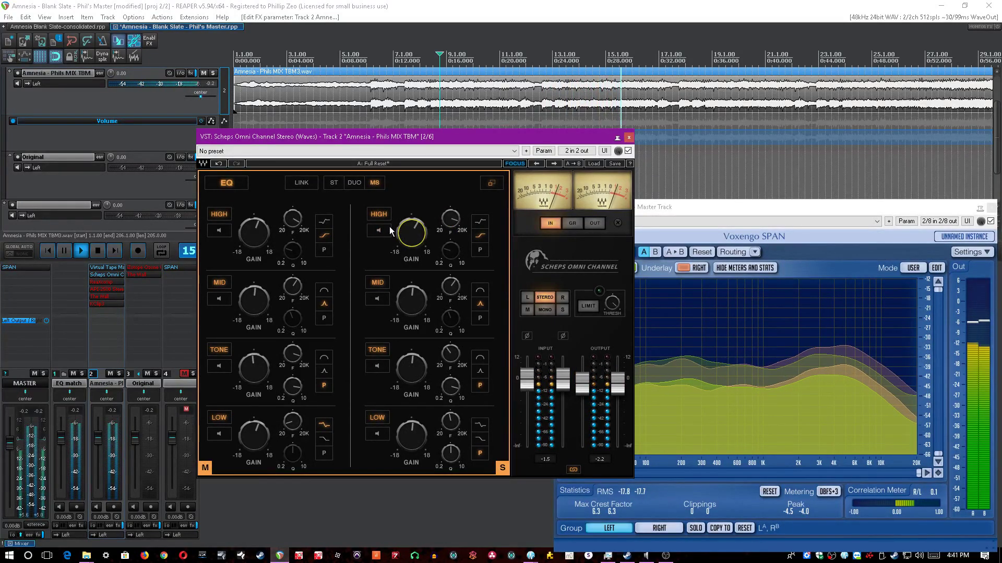
key(ctrl+s)
Return to the full channel strip view, compare the playing mix with the whole EQ module off and on, and save the project.
click(487, 187)
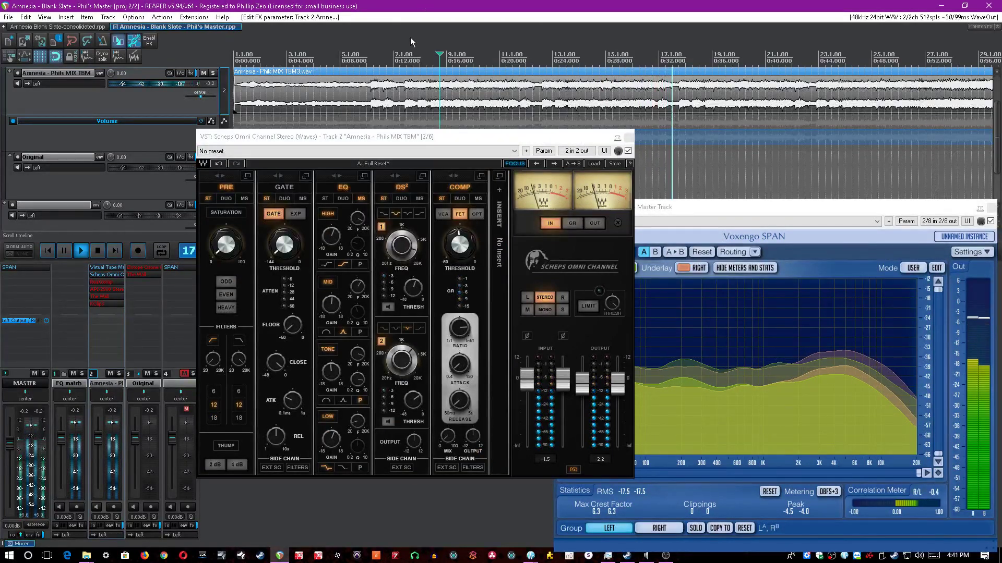
click(344, 187)
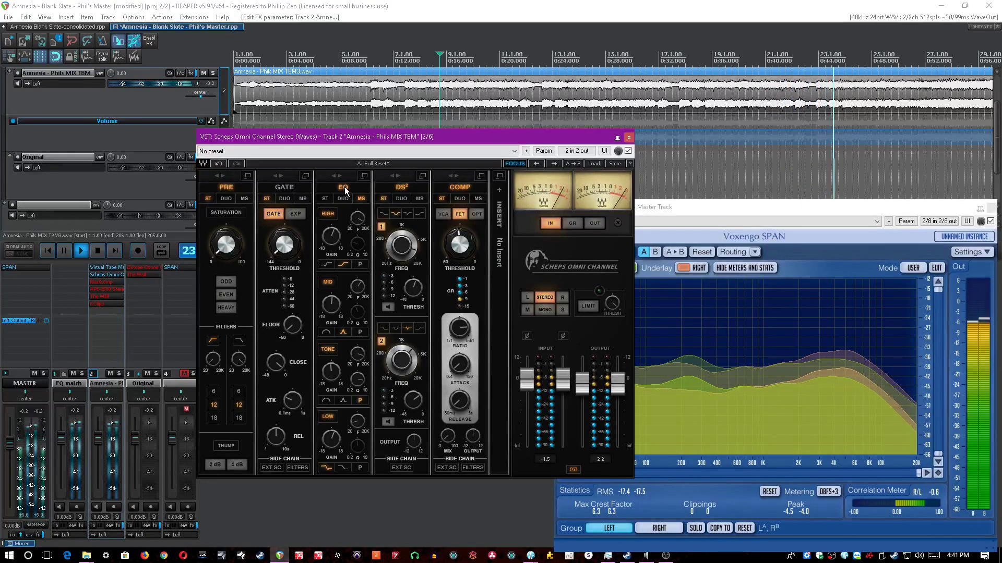
key(space)
click(405, 5)
key(ctrl+s)
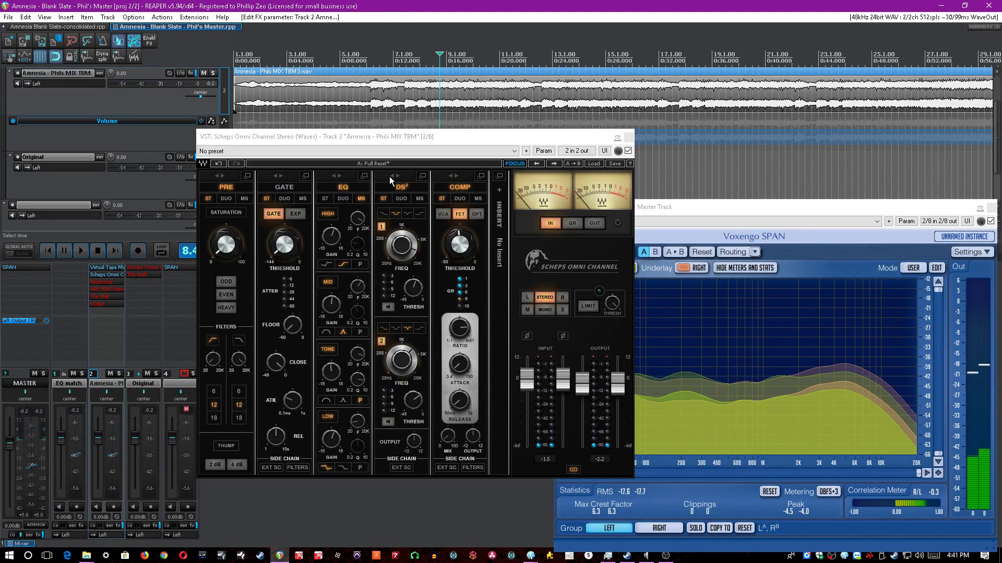
Audition the DS² module's band 1 in solo during playback, check its frequency, and save the project.
click(390, 177)
click(389, 306)
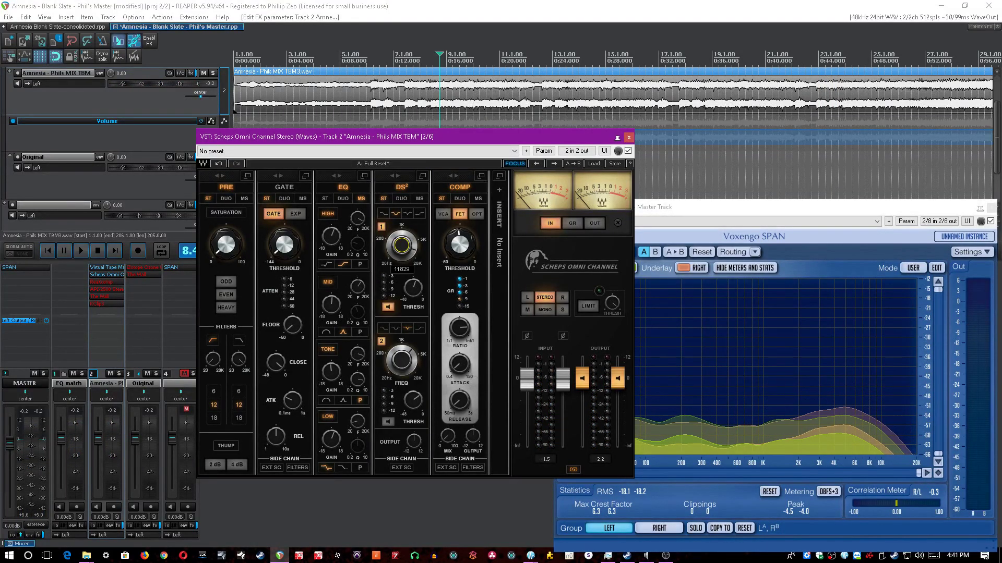
key(space)
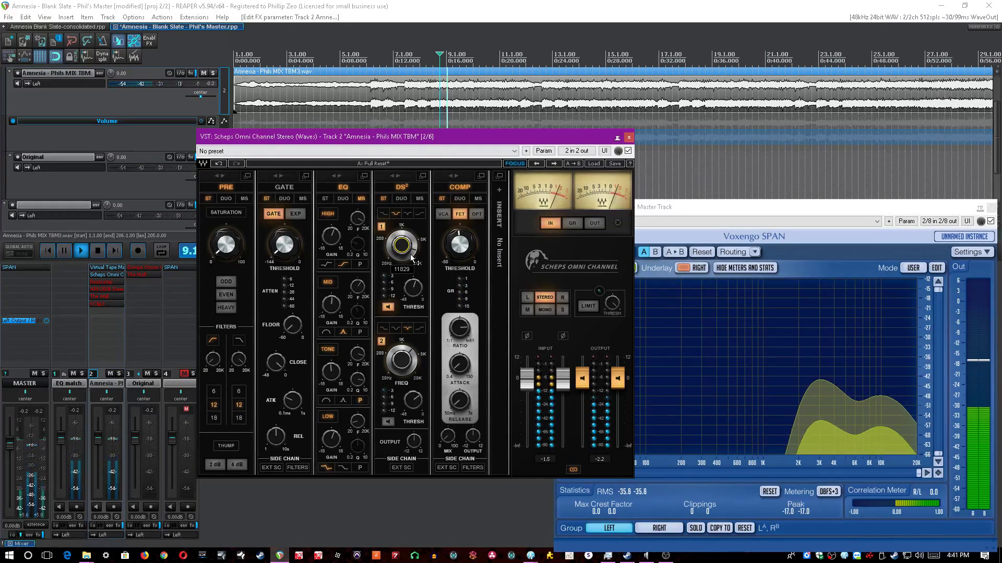
click(389, 308)
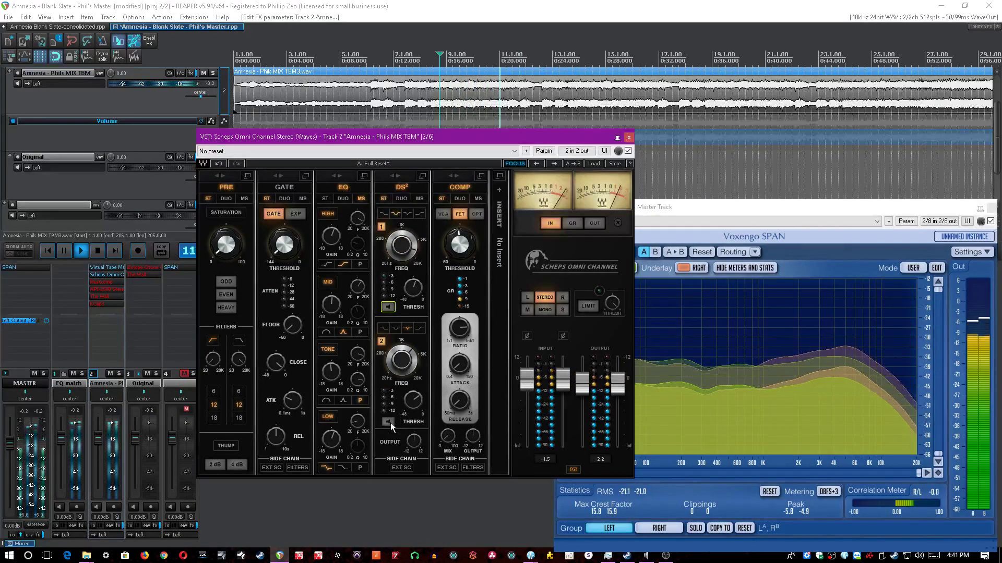
key(space)
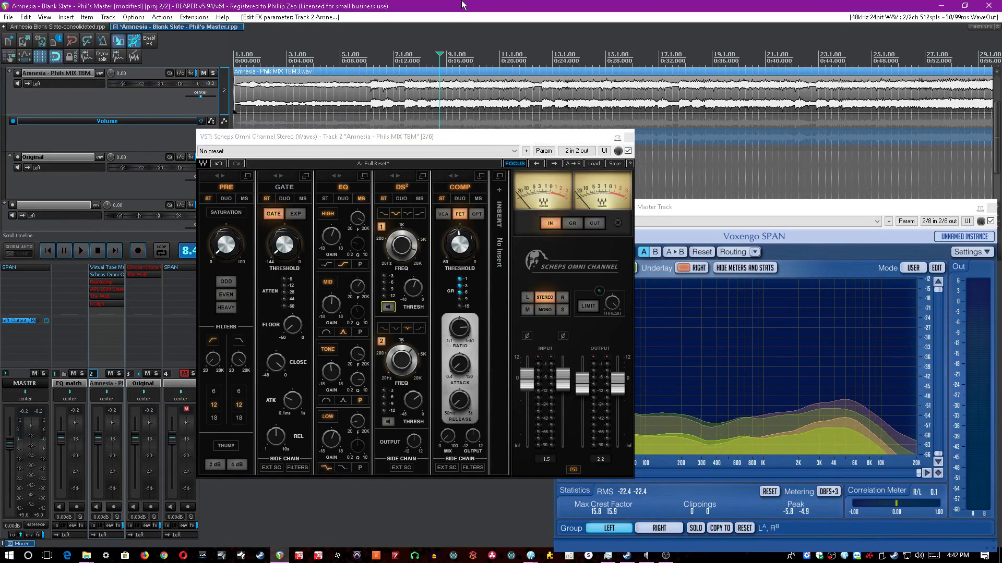
key(ctrl+s)
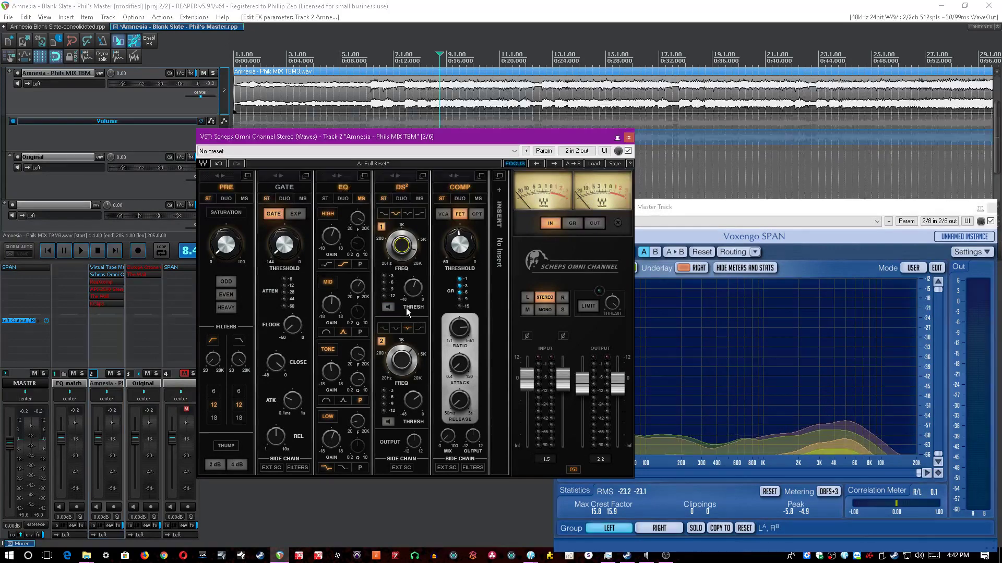
Check the frequencies of both DS² bands and audition band 2 in and out of solo during playback.
click(405, 370)
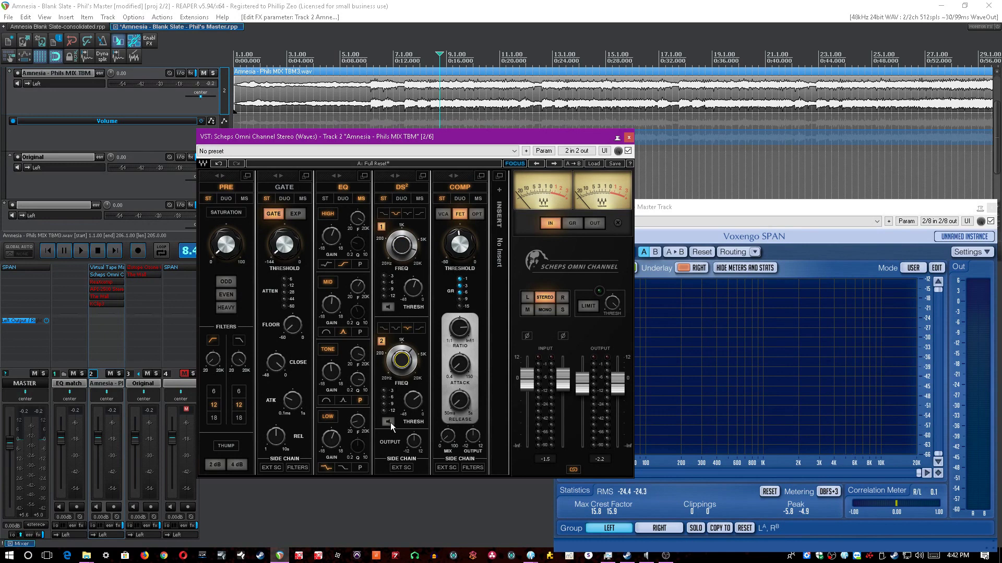
click(472, 5)
key(ctrl+s)
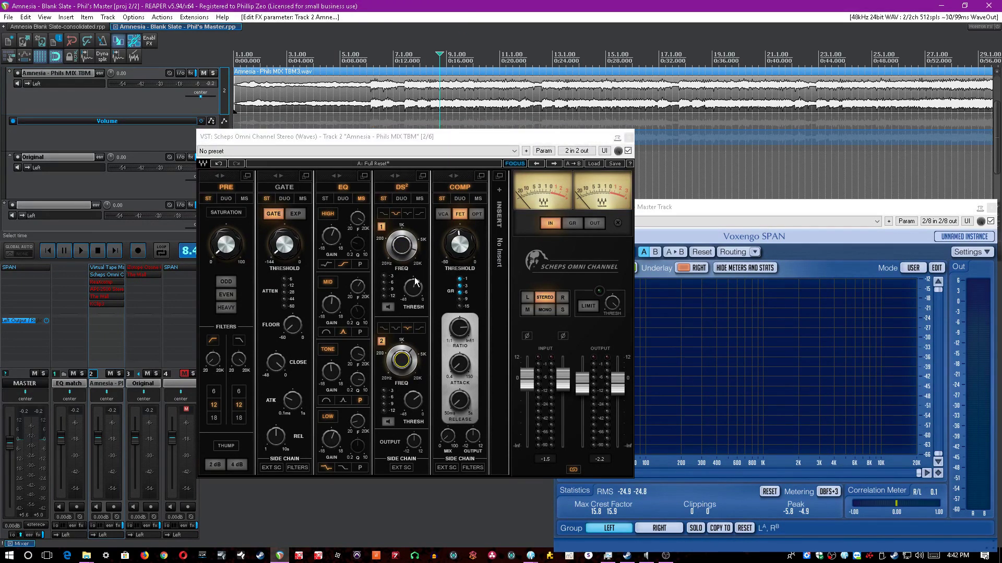
click(416, 249)
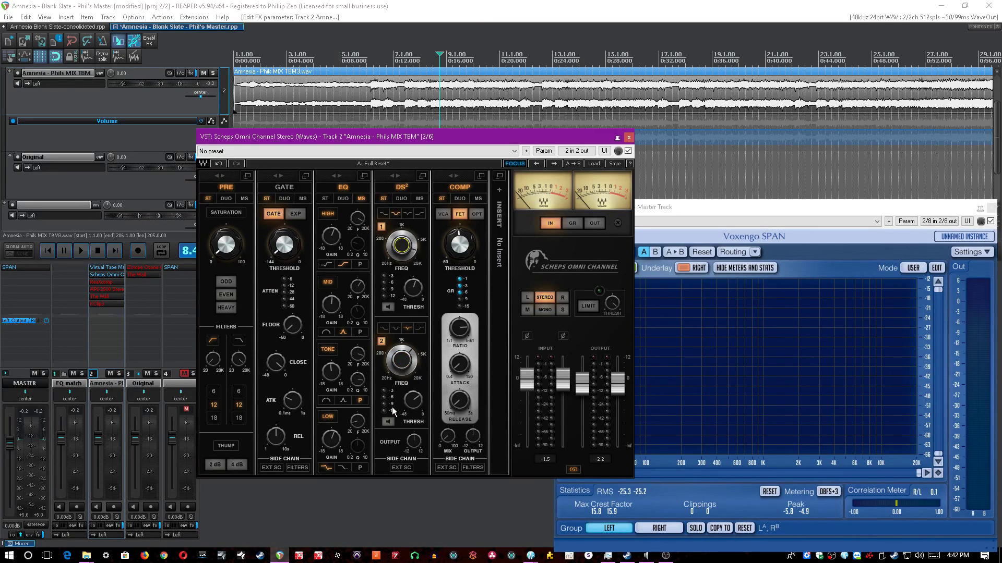
click(388, 421)
key(space)
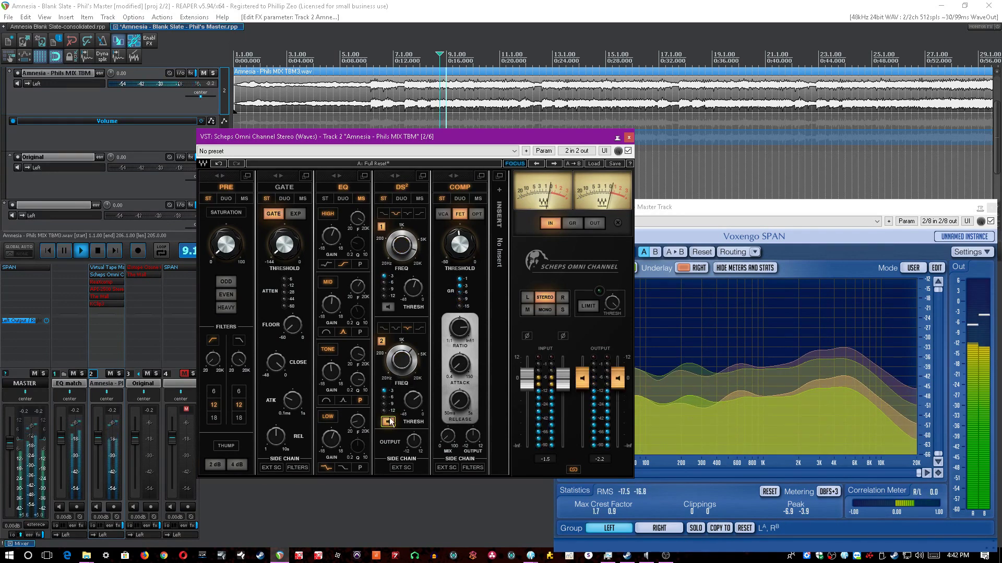
drag(402, 360, 401, 368)
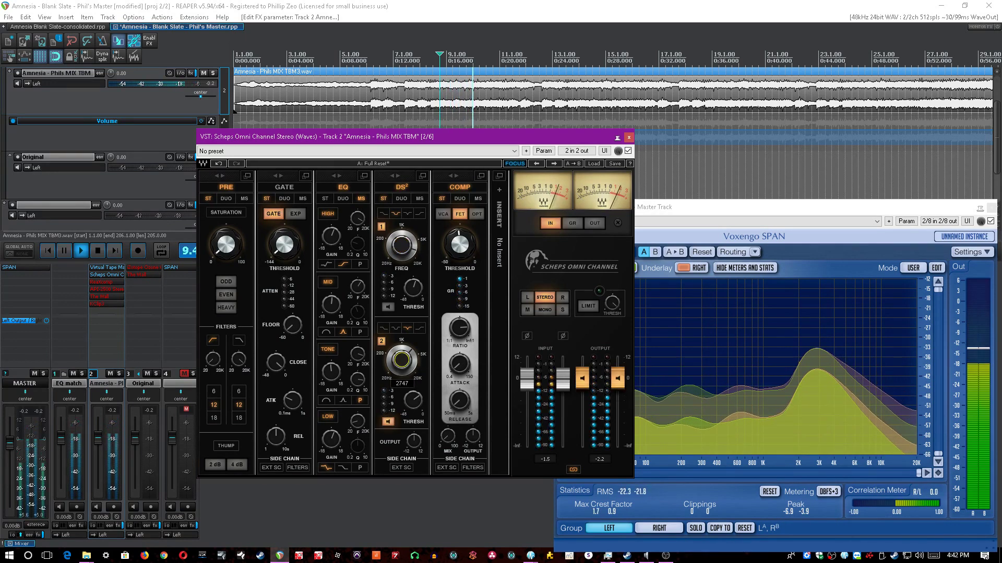
click(389, 421)
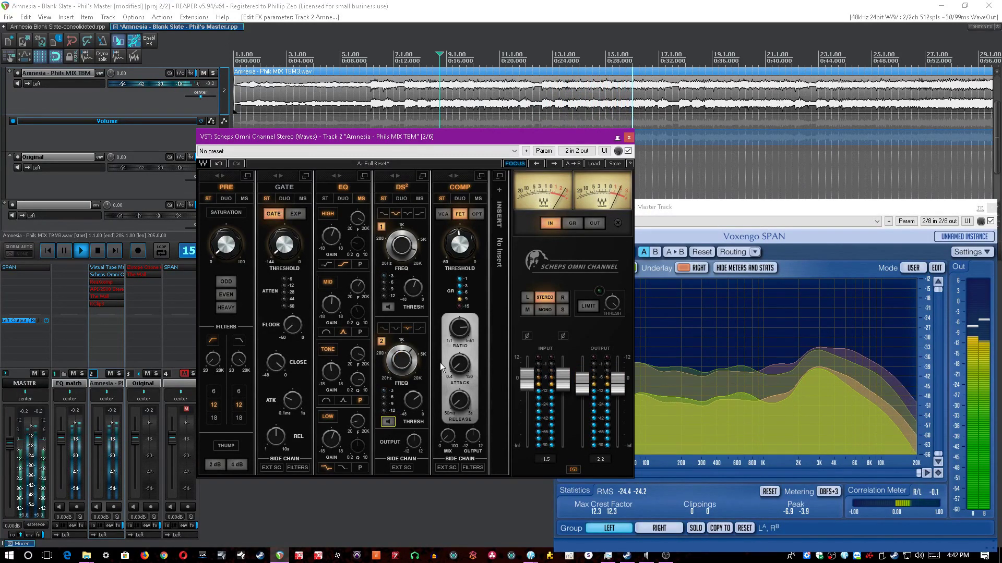
Compare the playing mix with DS² band 2 off and on, save the project, and stop playback.
click(384, 344)
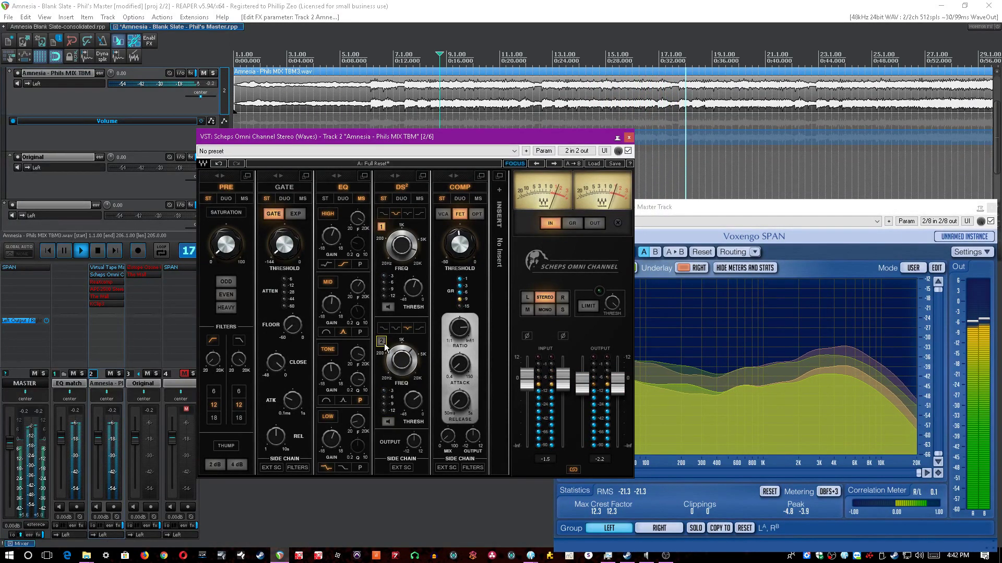
click(385, 345)
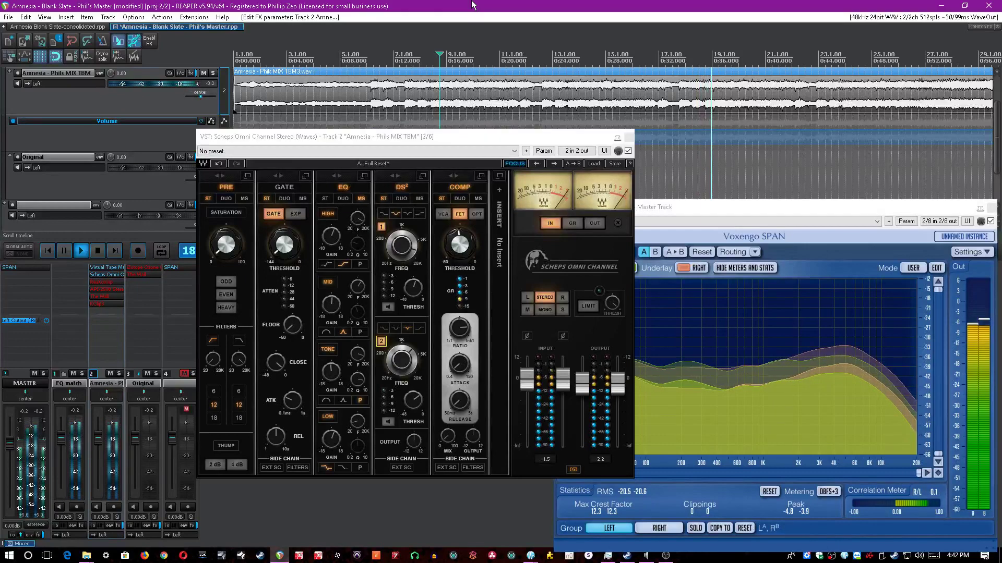
key(ctrl+s)
key(space)
Inspect the FET compressor's threshold and mix settings while playing the song, and save the project.
click(452, 242)
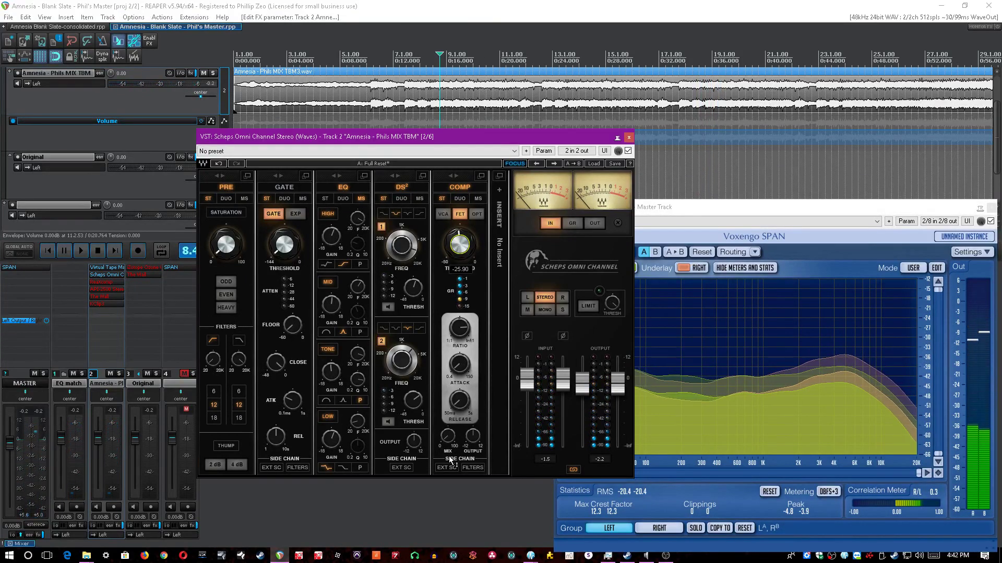
click(448, 437)
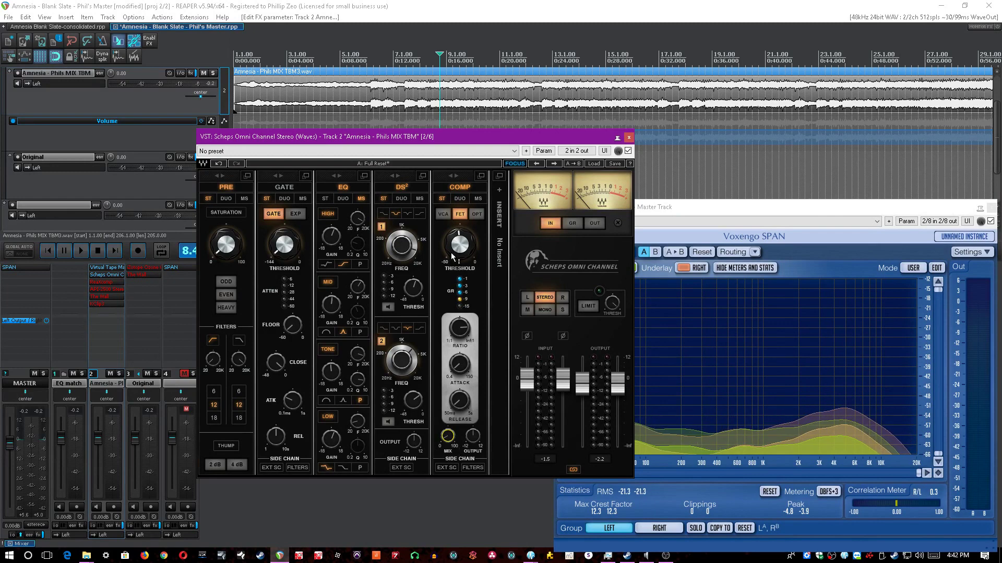
key(space)
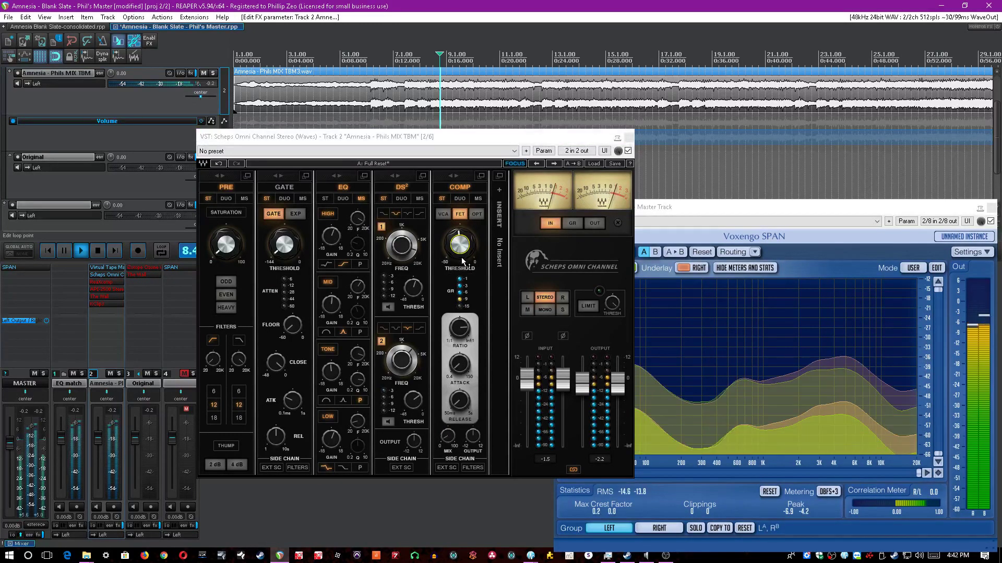
click(465, 252)
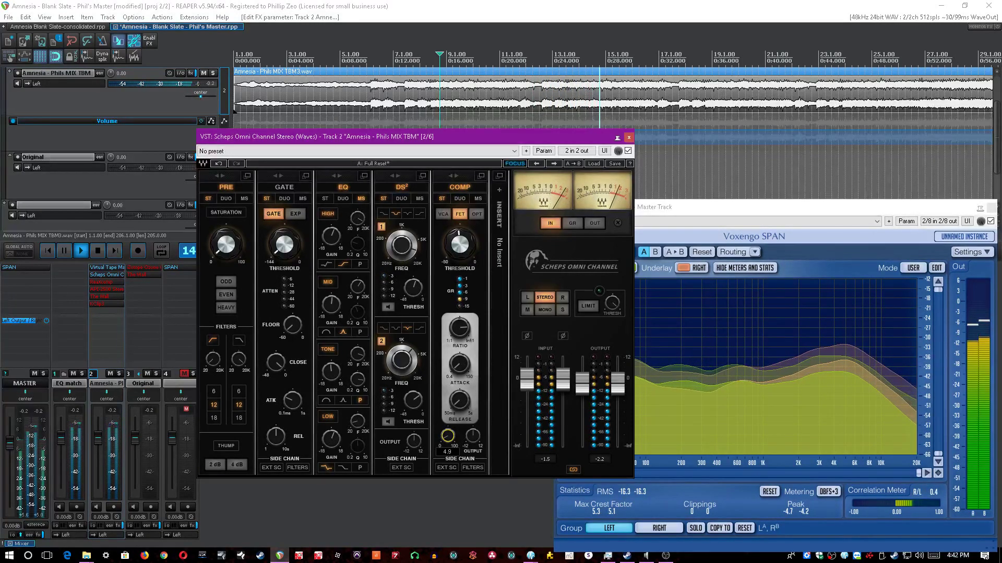
click(438, 5)
key(ctrl+s)
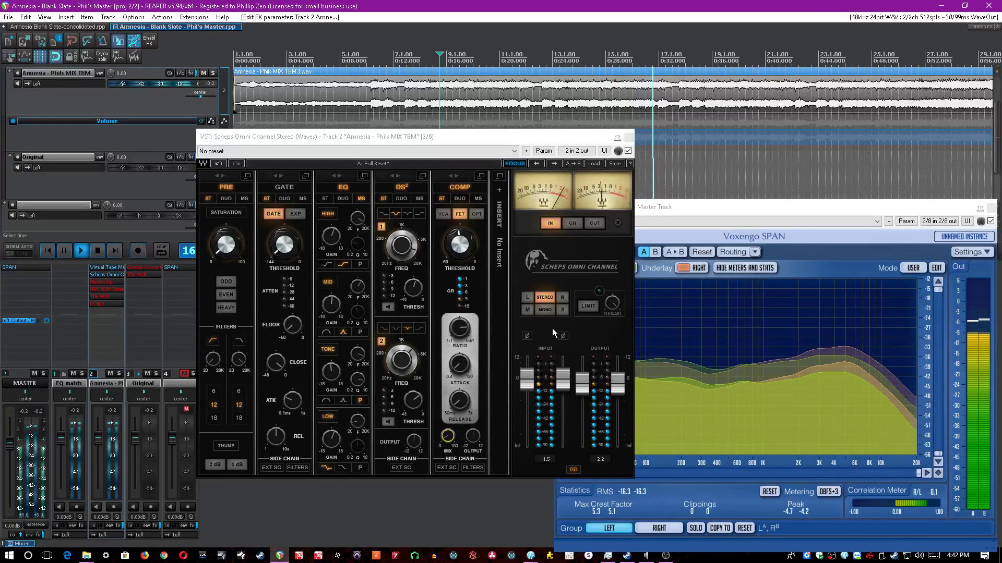
Check the Scheps Omni Channel output fader, save the project, and close the plugin window.
click(616, 390)
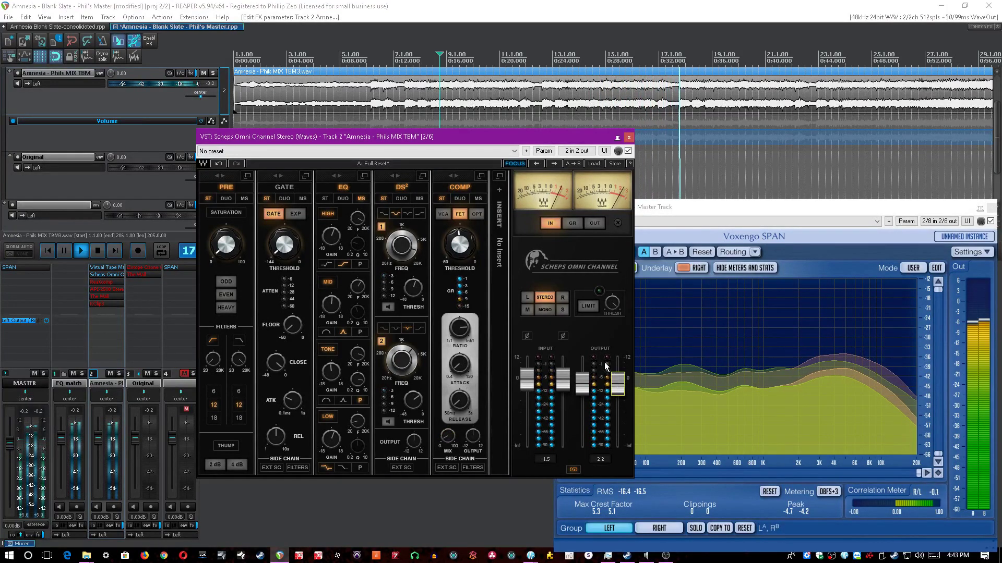
click(531, 5)
key(ctrl+s)
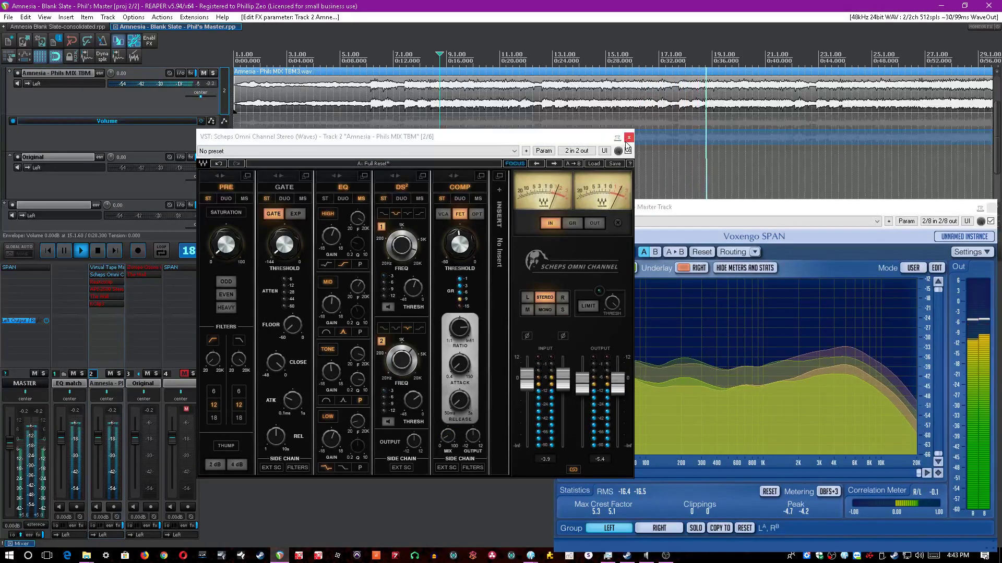
click(629, 138)
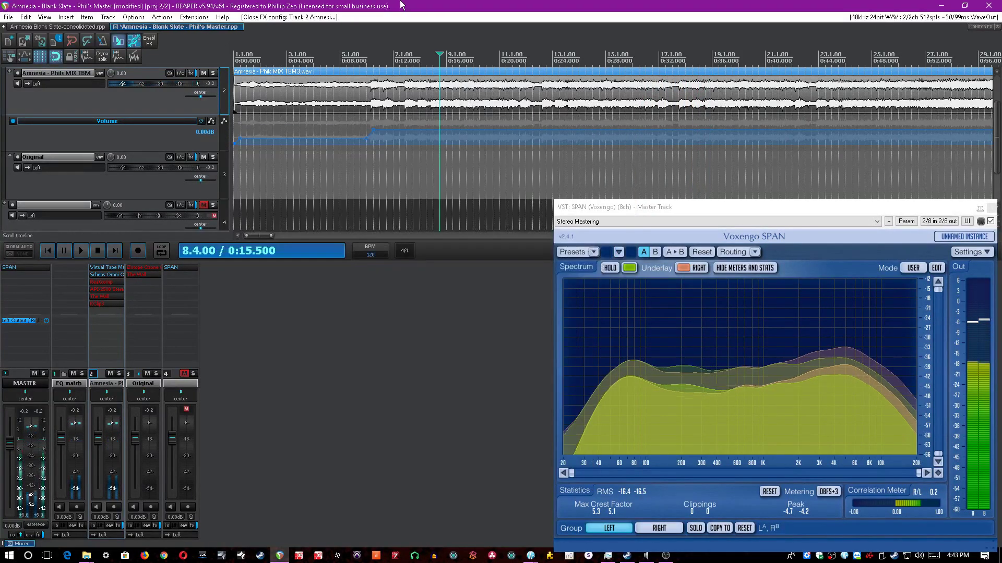
Compare the playing mix with Scheps Omni Channel bypassed and enabled, then stop playback and save the project.
shift+click(105, 281)
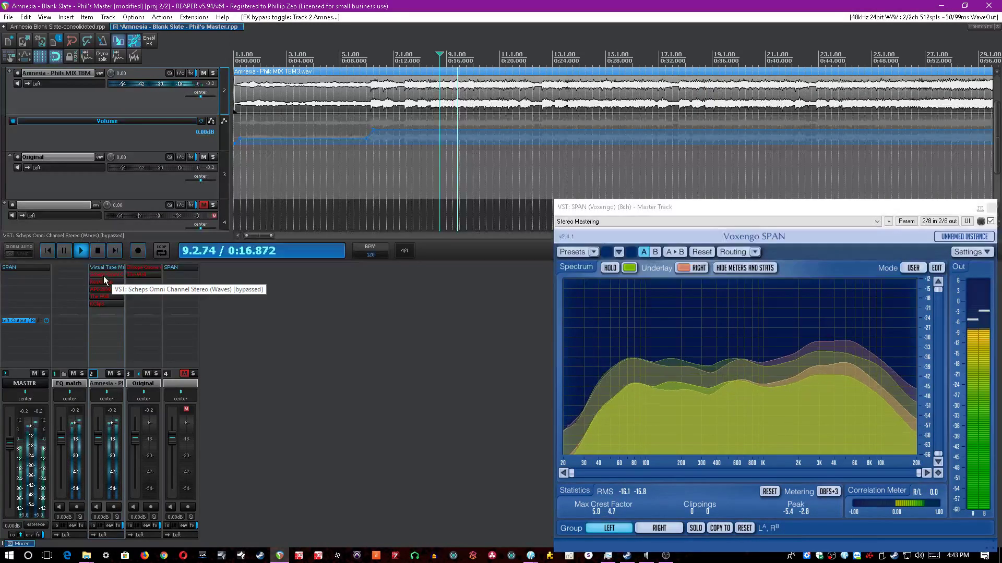
shift+click(104, 280)
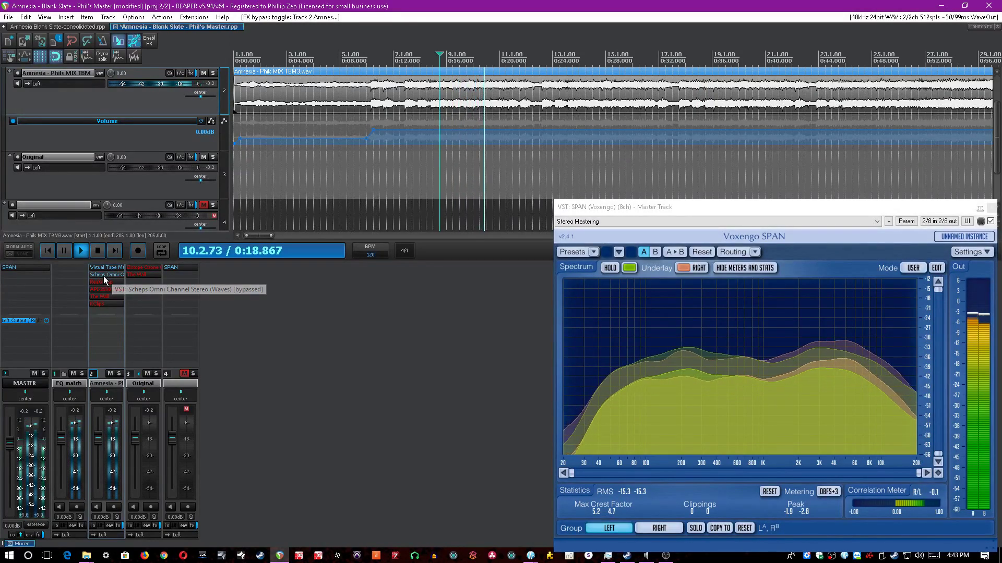
click(362, 350)
key(space)
key(ctrl+s)
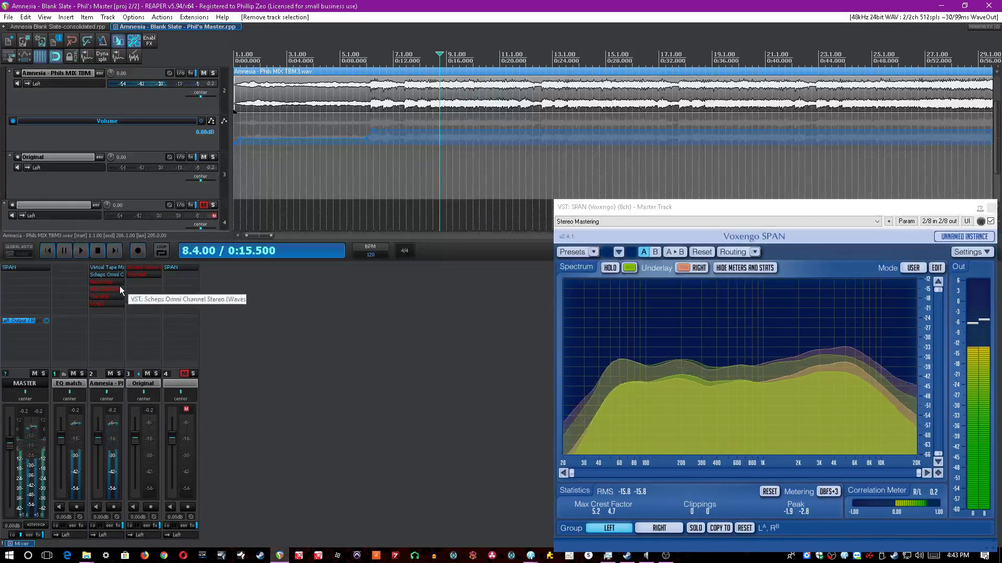
Enable ReaXcomp on the mix track, open its window clear of the mixer's effect slots, and save the project.
shift+click(105, 282)
click(106, 283)
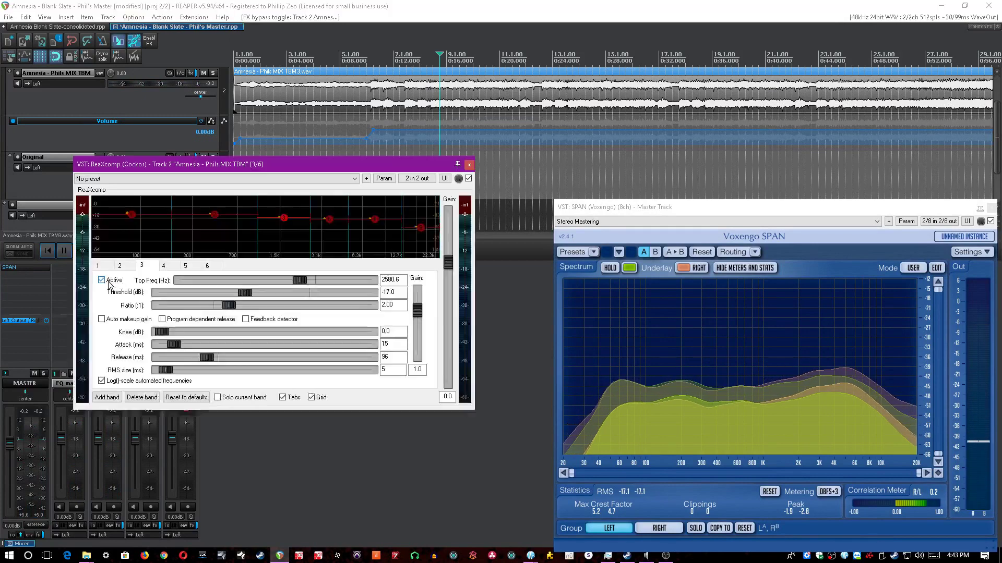
drag(442, 168, 579, 231)
key(ctrl+s)
Play the mix through ReaXcomp, show band 5's settings, and widen the plugin window.
key(space)
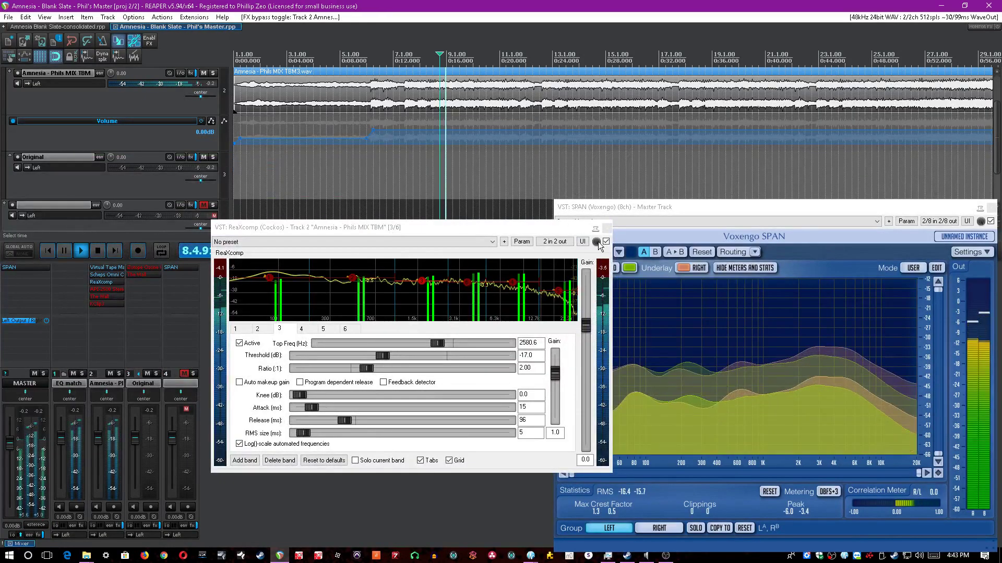
click(558, 295)
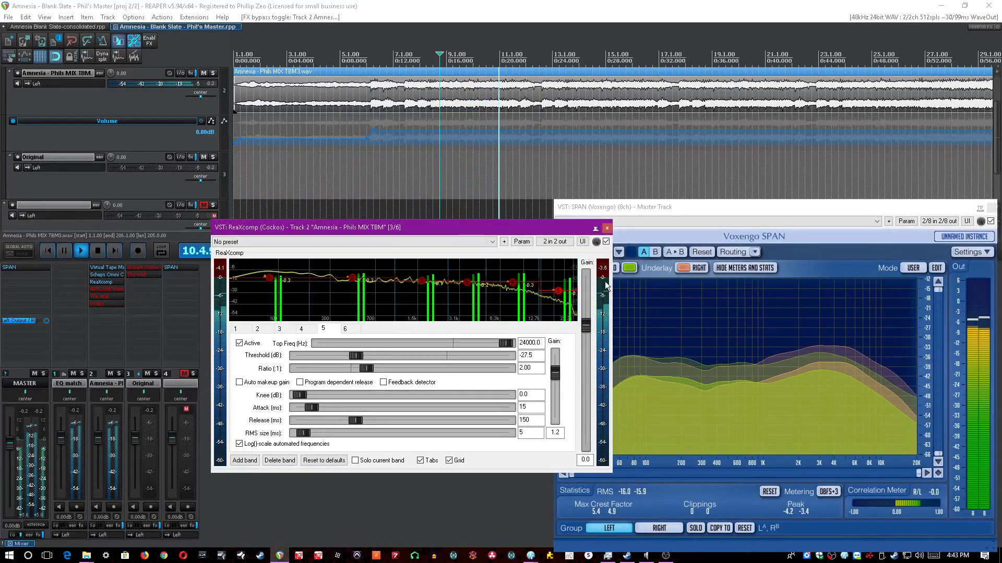
drag(612, 278, 760, 313)
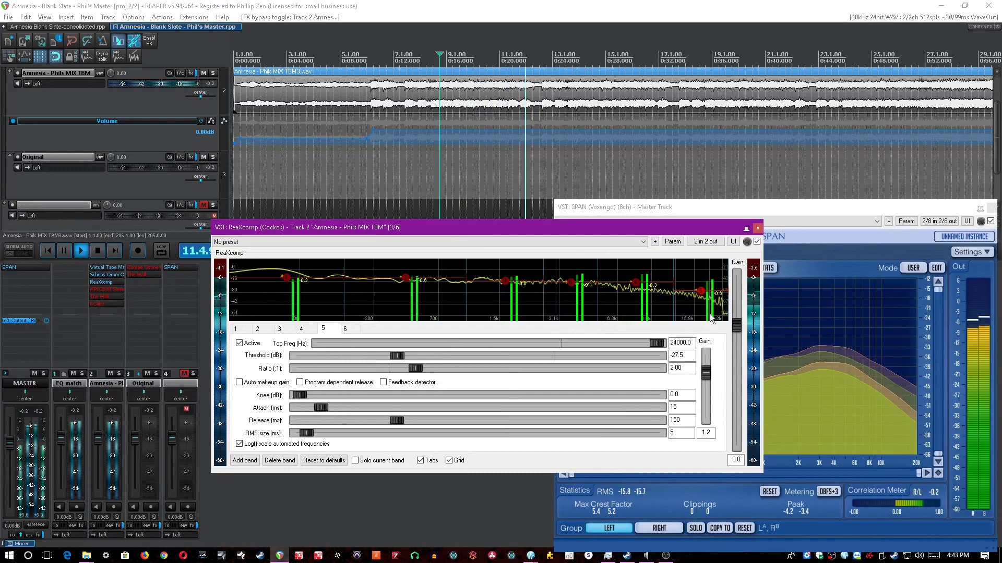
Show the settings of ReaXcomp bands 4, 6, 3, 2 and 1 while the mix plays.
mouse_move(699, 294)
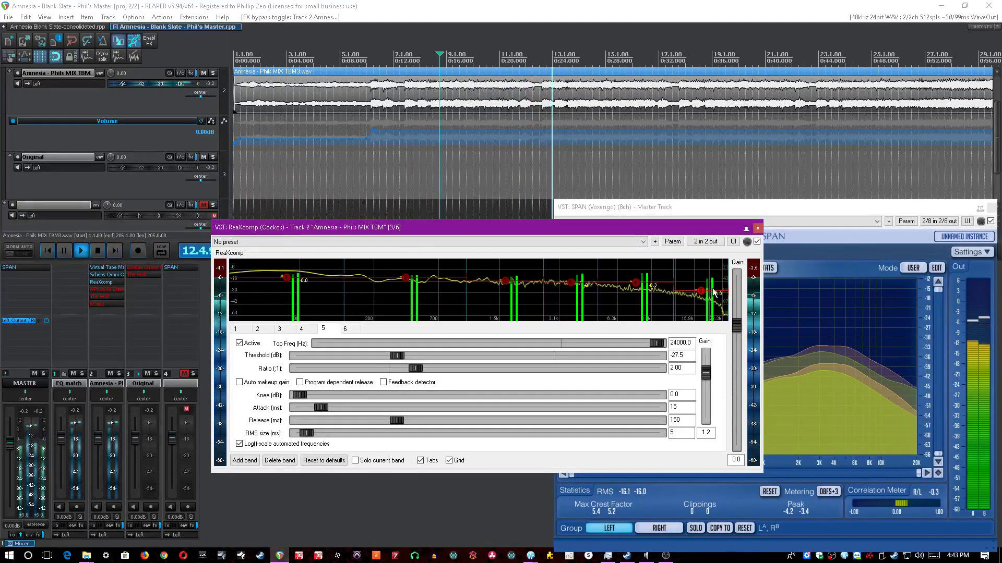
click(637, 288)
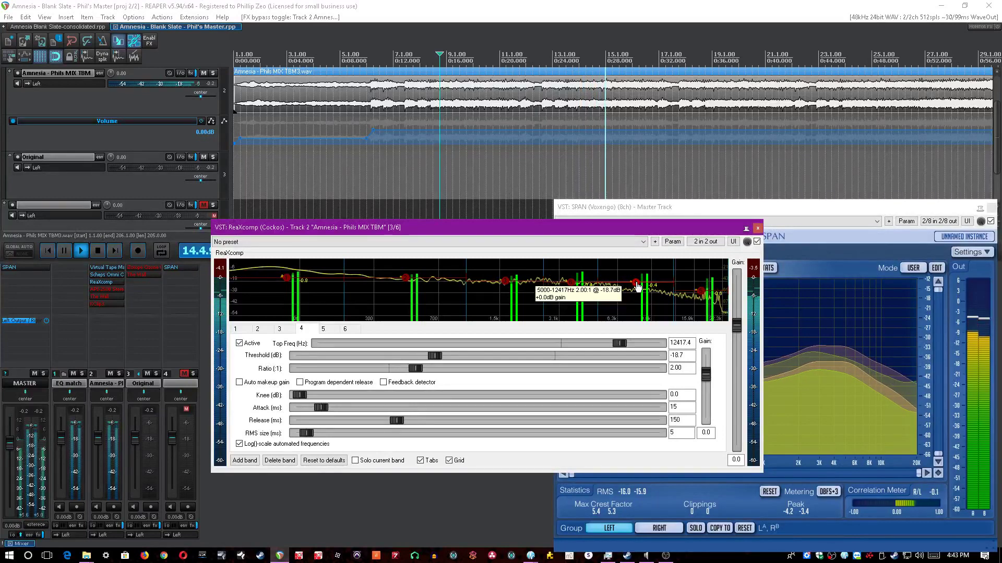
mouse_move(569, 288)
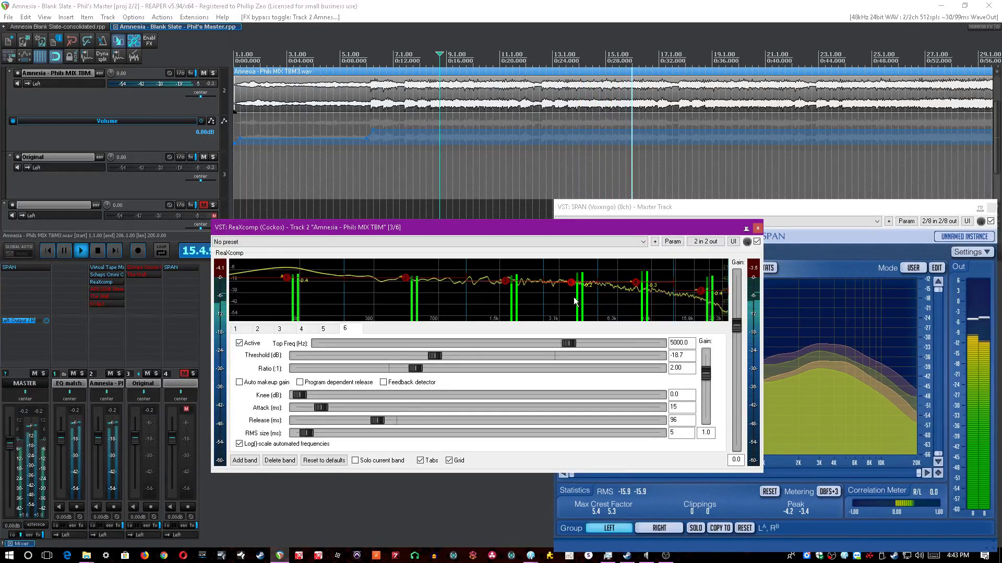
click(499, 283)
click(505, 282)
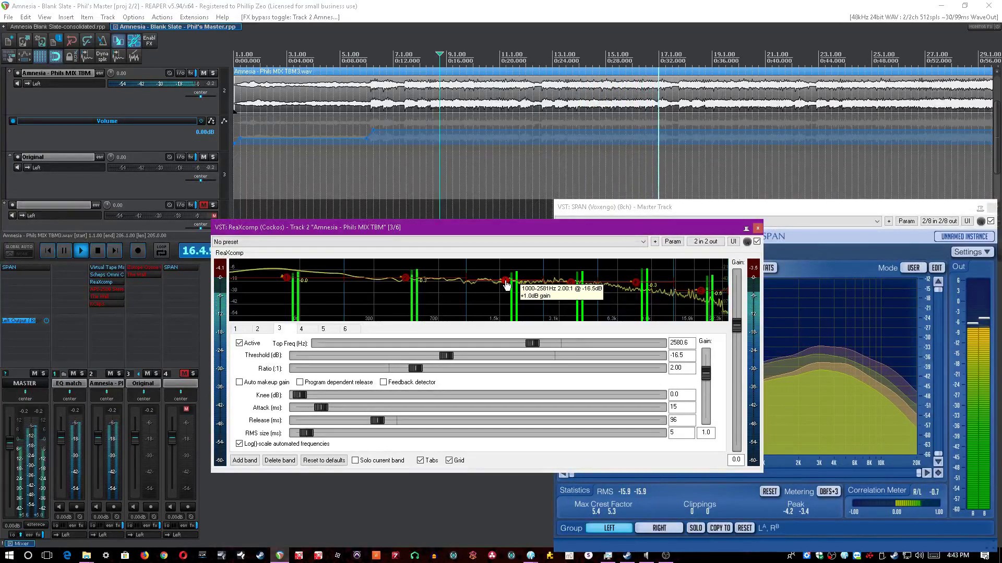
click(407, 280)
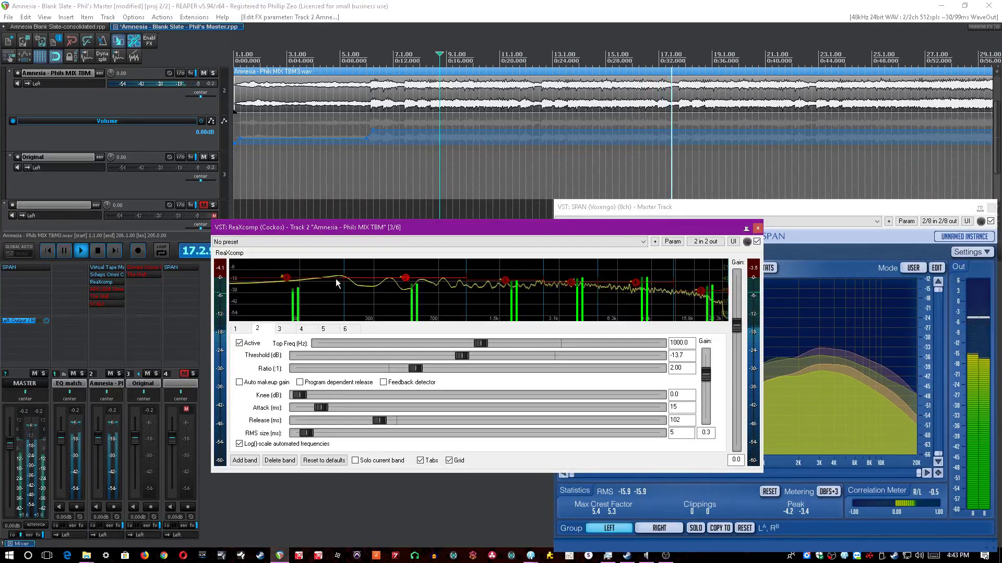
click(282, 277)
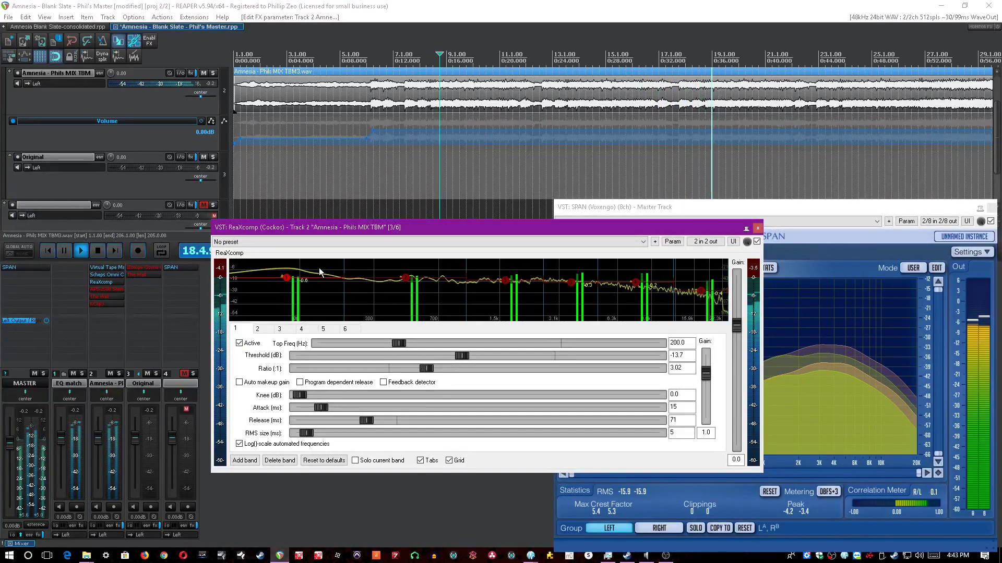
Compare the playing mix with ReaXcomp bypassed and enabled, saving the project and shifting the plugin window to uncover more of SPAN.
click(756, 241)
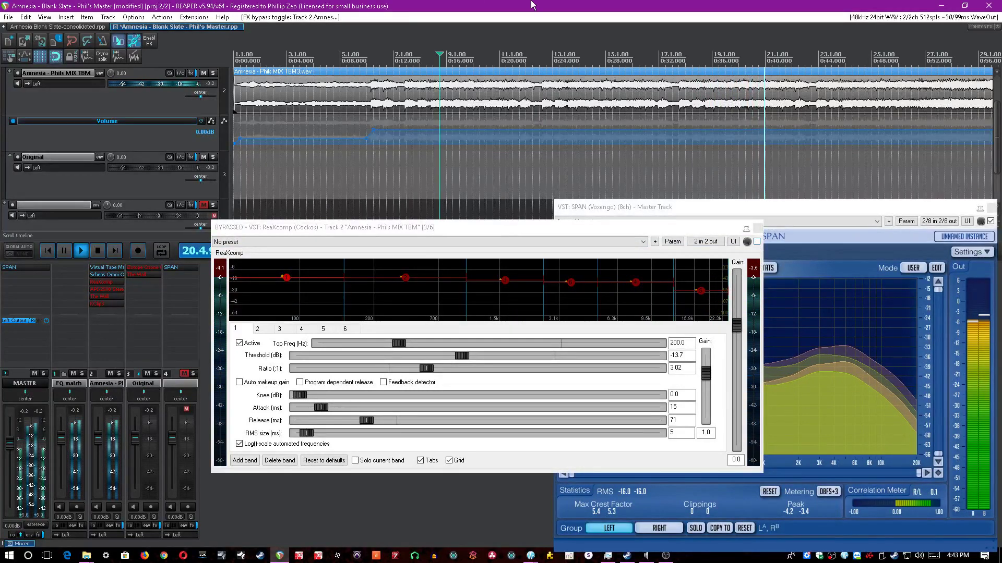
key(ctrl+s)
drag(693, 230, 600, 223)
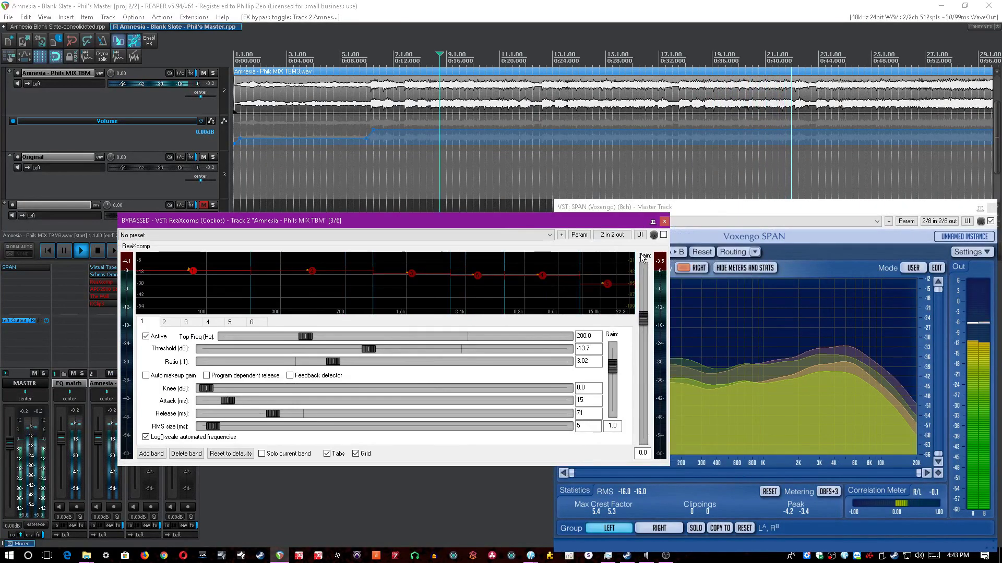
click(663, 235)
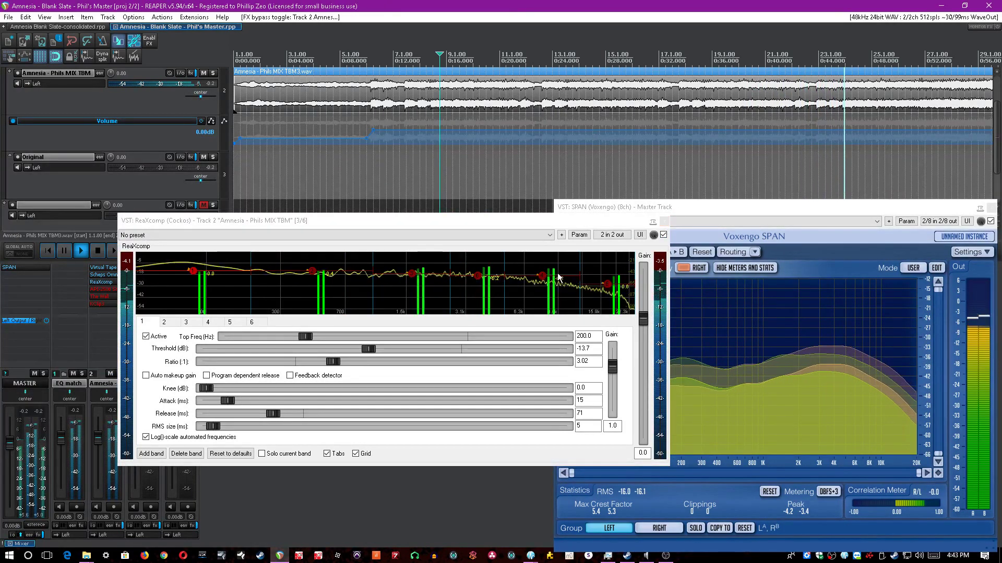
Show the settings of ReaXcomp's 2581–5000 Hz band during playback, and stop the mix.
click(545, 279)
click(477, 275)
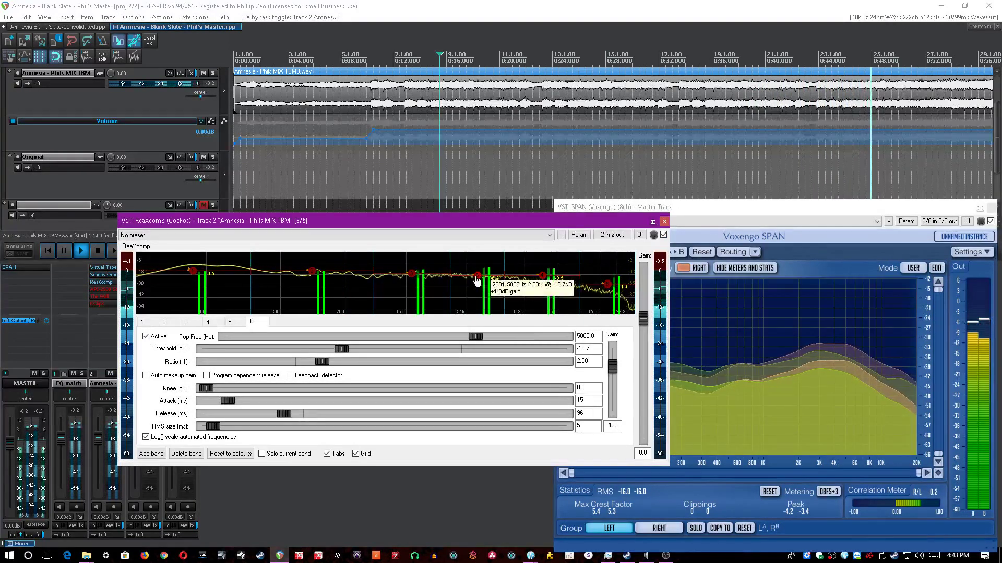
mouse_move(480, 275)
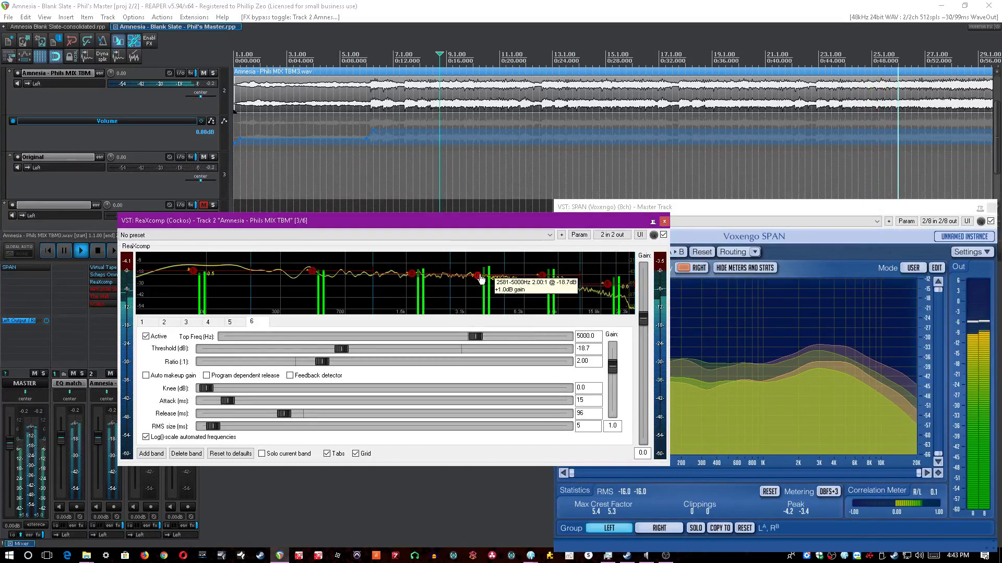
key(space)
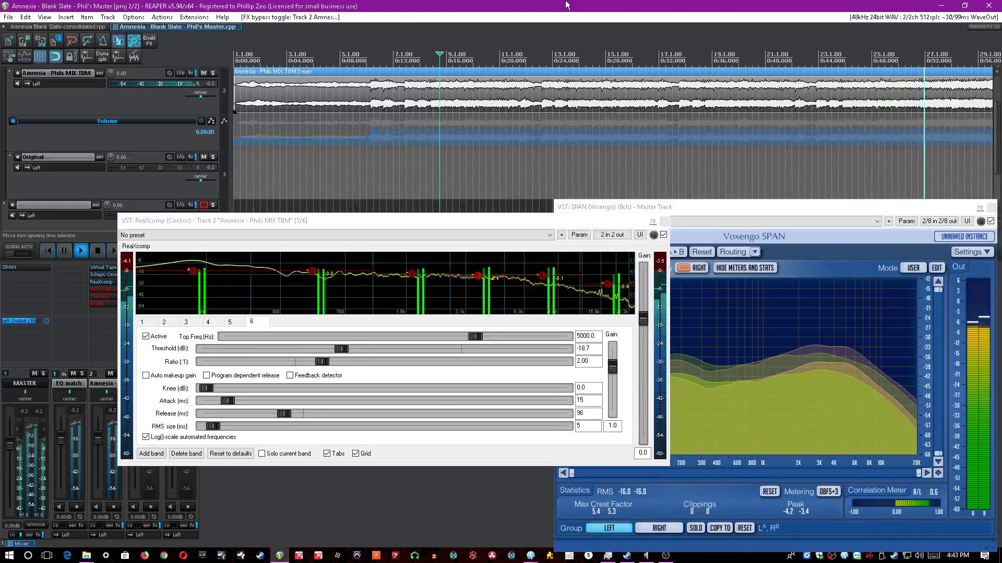
click(476, 276)
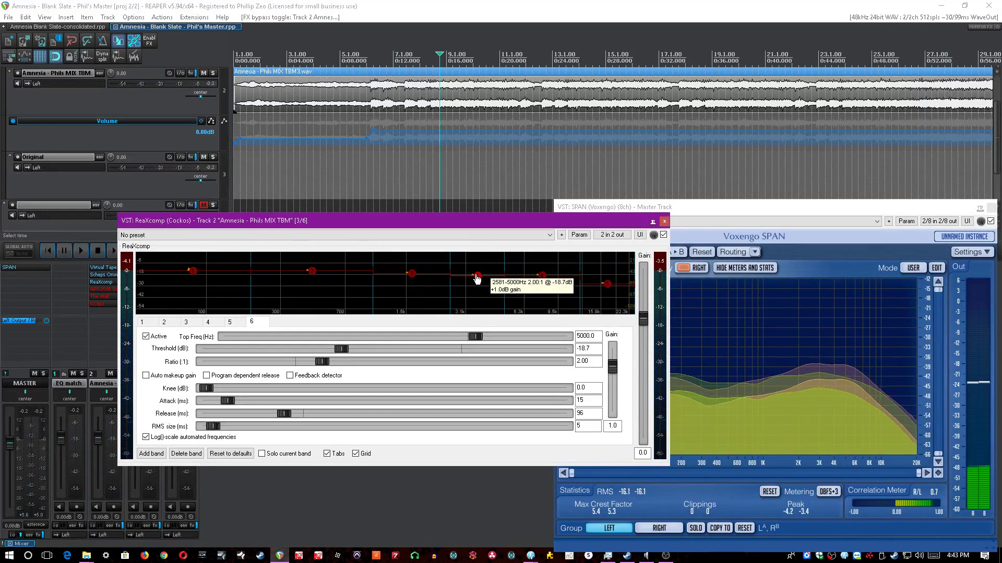
click(568, 3)
Audition the mix through ReaXcomp from several positions further into the song, up to 2:36.
click(724, 168)
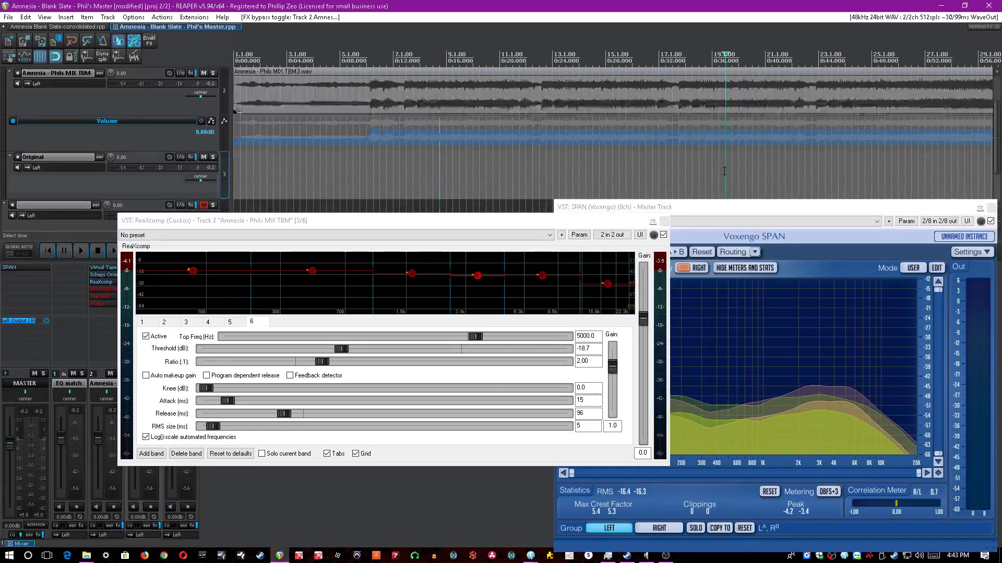
scroll(724, 168, down, 3)
click(743, 169)
key(space)
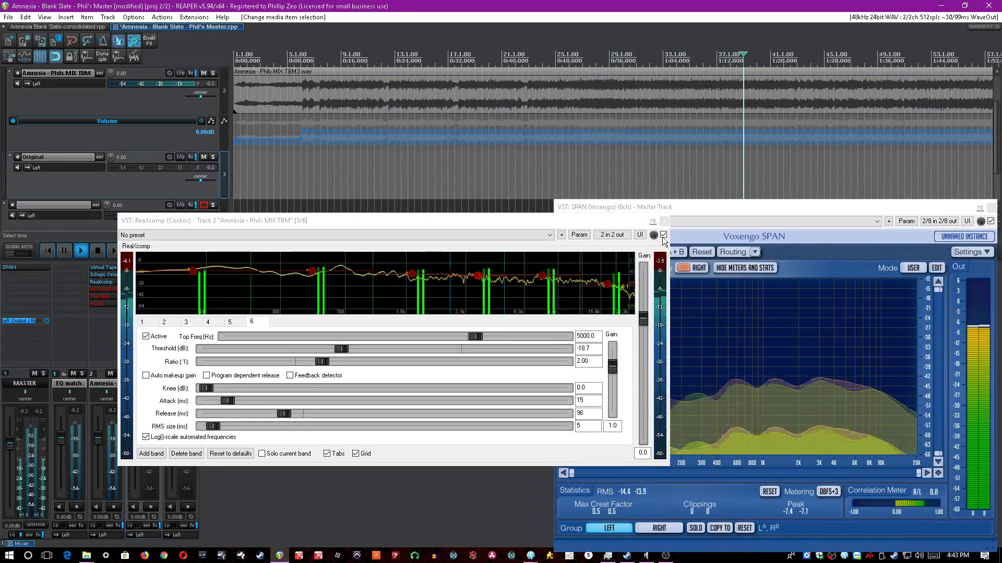
click(482, 282)
scroll(602, 170, down, 3)
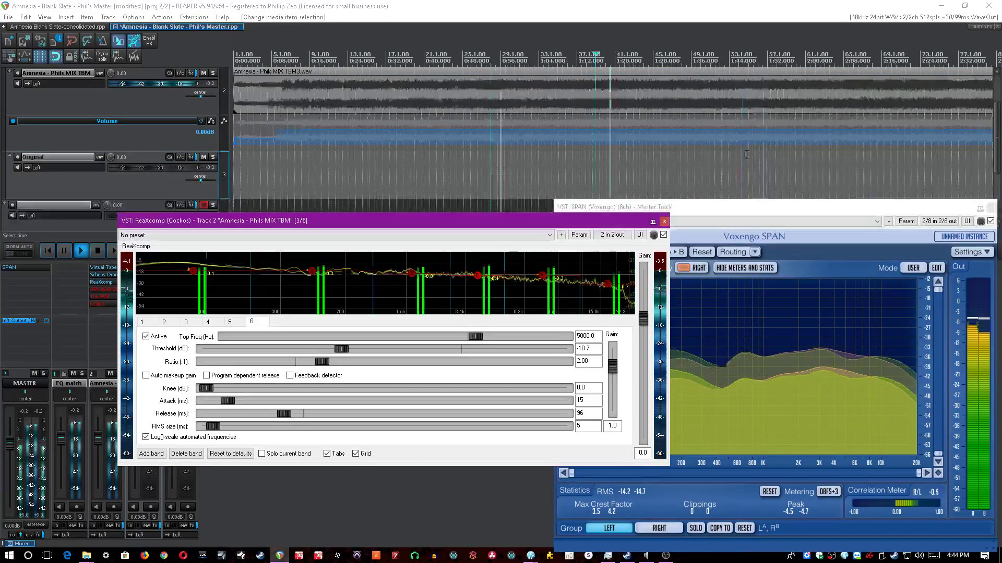
click(574, 168)
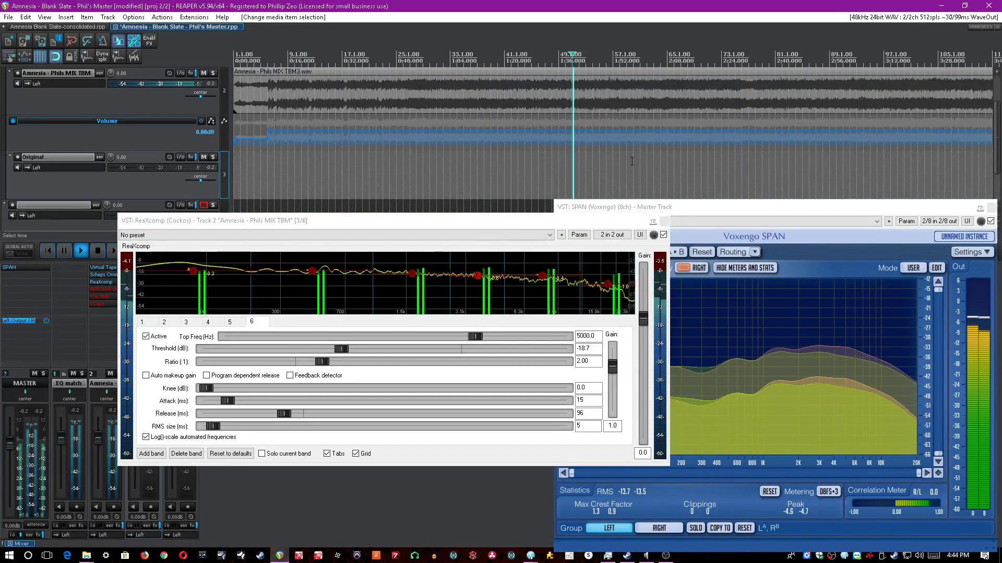
click(688, 163)
click(763, 157)
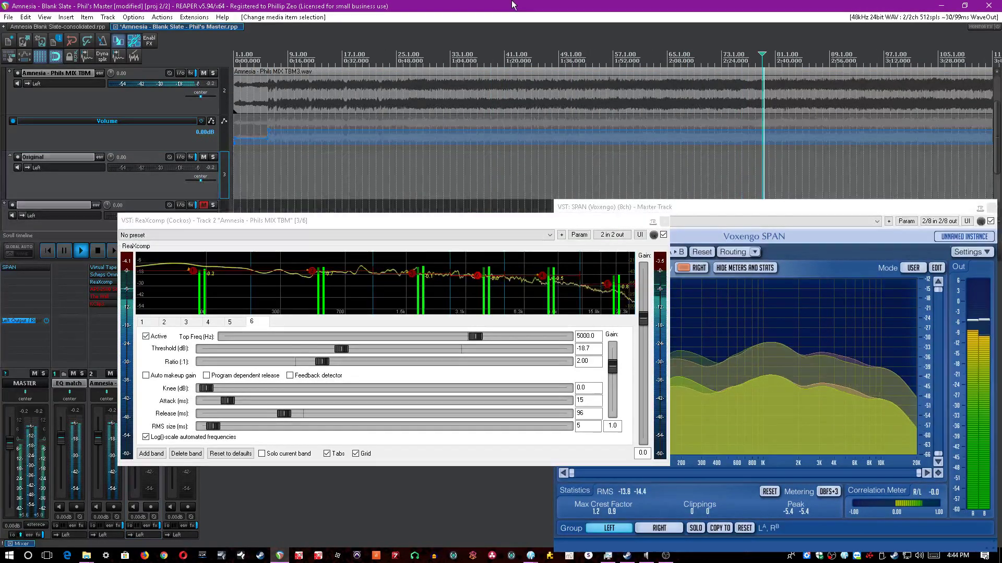
Close the ReaXcomp window, stop playback, and save the project.
key(ctrl+s)
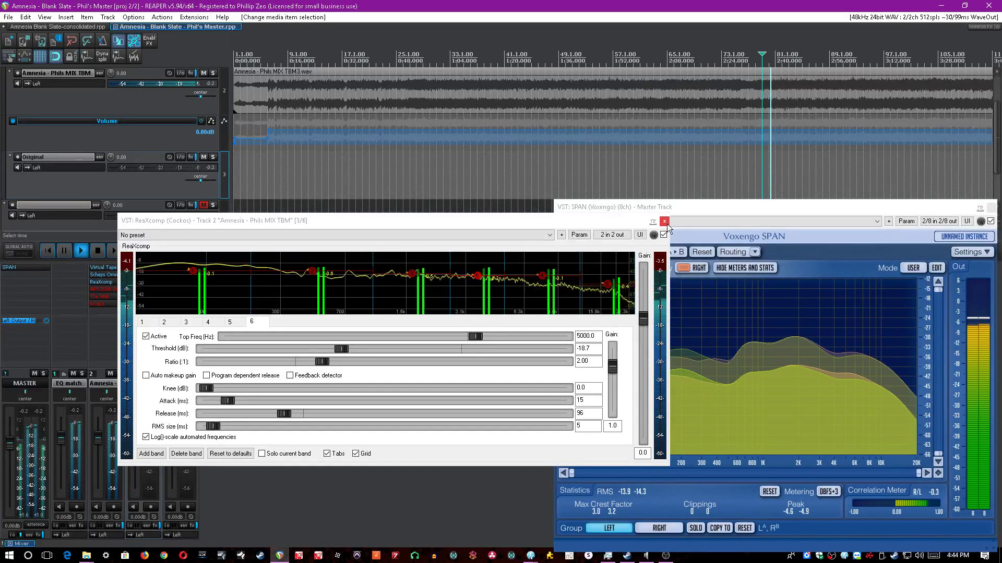
click(664, 220)
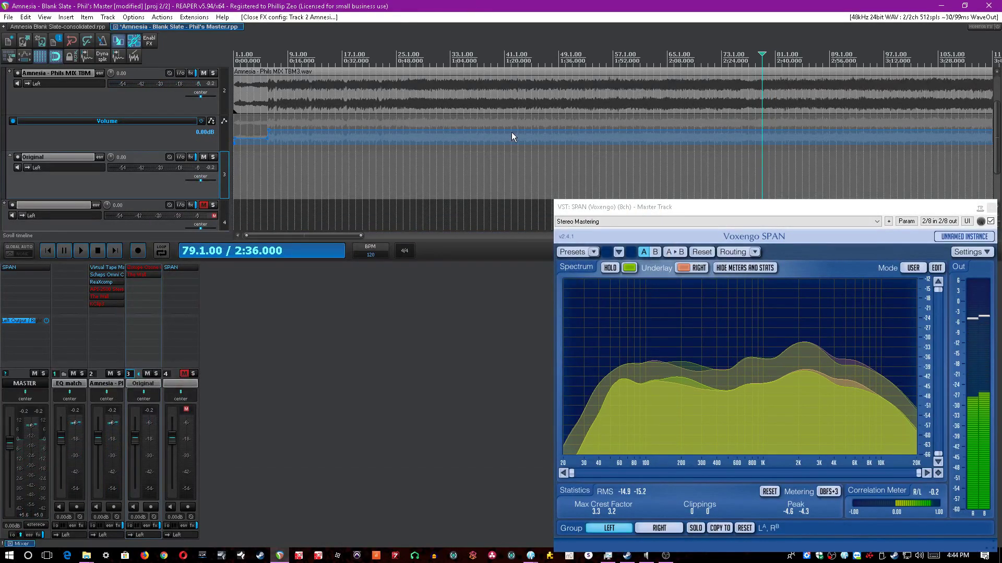
scroll(512, 133, down, 2)
key(ctrl+s)
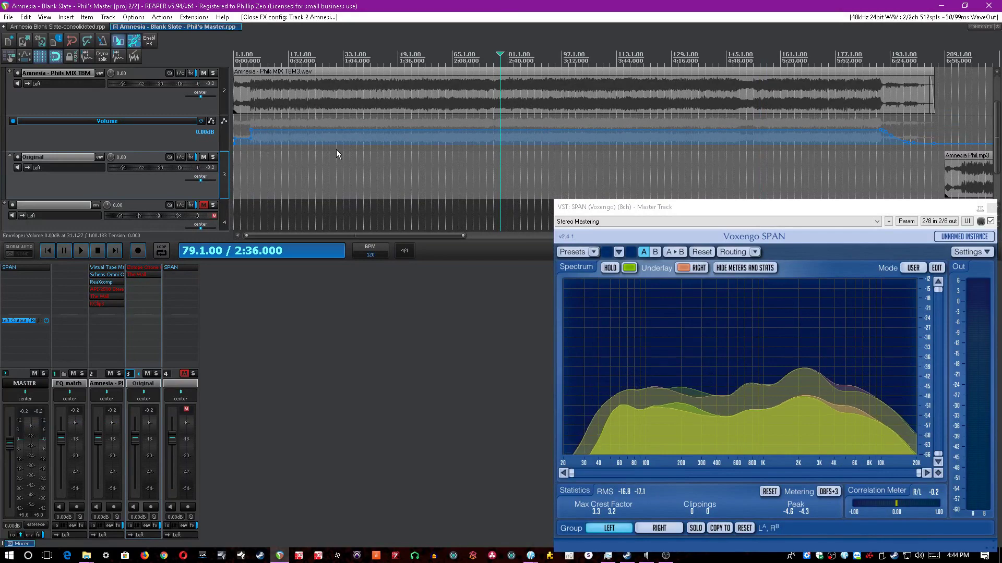
Play the mix from 1:12 with ReaXcomp bypassed and enabled, then stop playback and save the project.
click(356, 155)
key(space)
shift+click(108, 282)
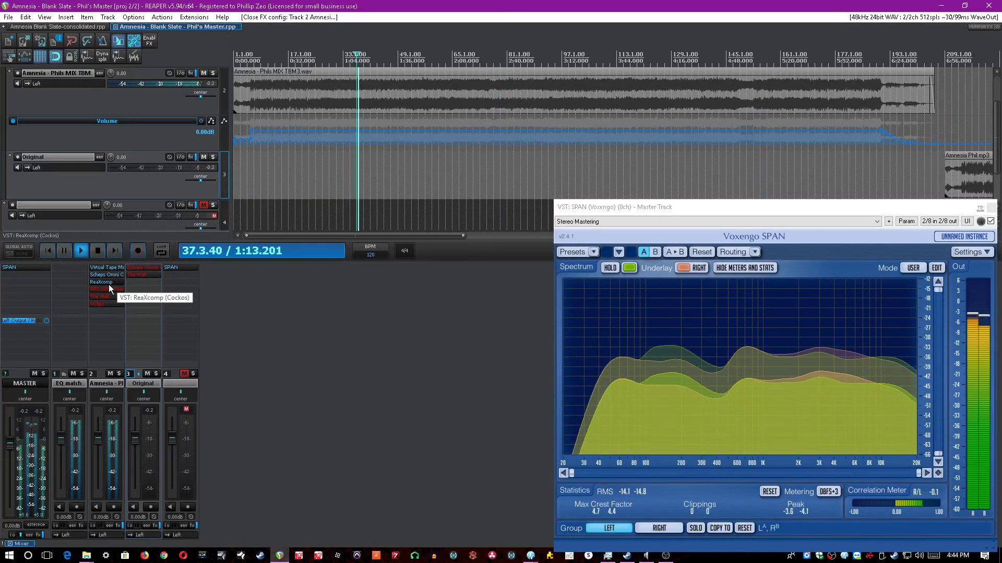
shift+click(107, 282)
click(295, 329)
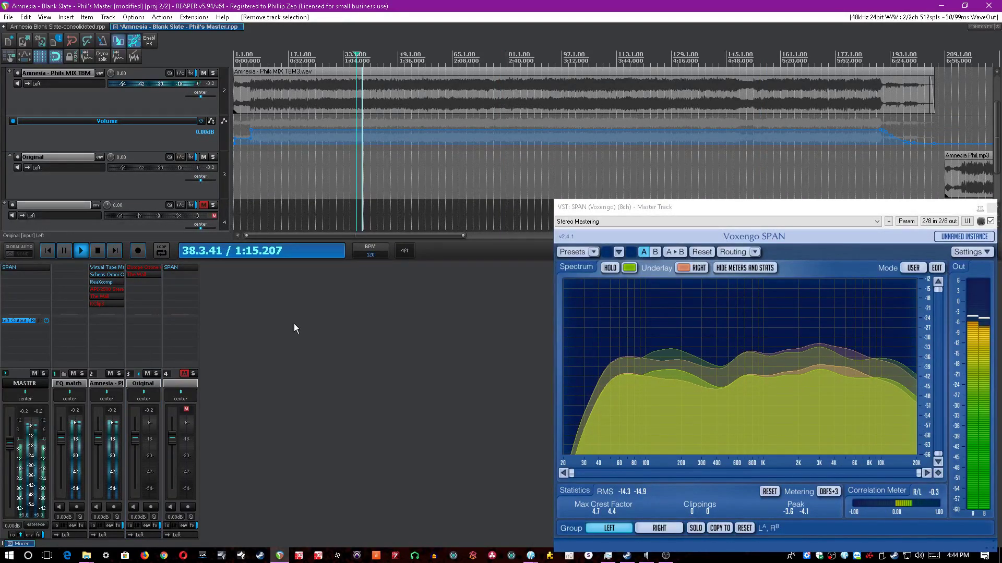
key(ctrl+s)
key(space)
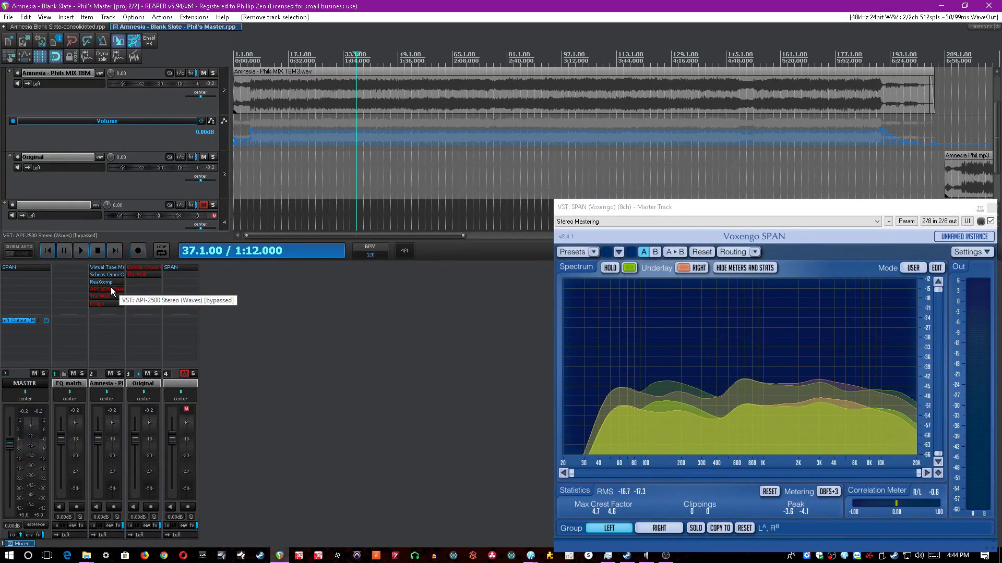
Enable API-2500 Stereo on the mix track, open its window clear of the mixer's effect slots, and save the project.
shift+click(114, 290)
click(425, 4)
click(363, 313)
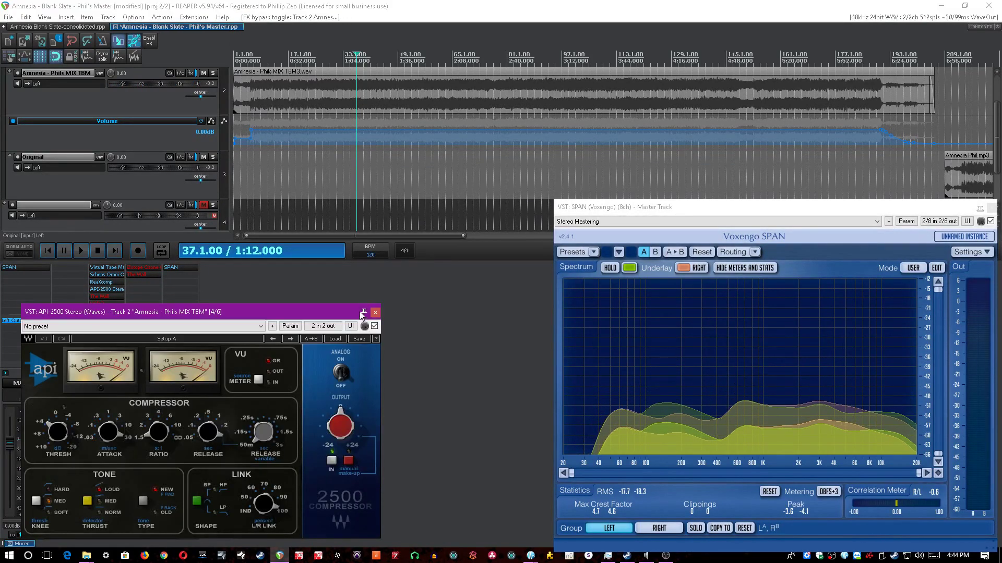
drag(333, 311, 546, 245)
click(504, 6)
Examine the API-2500's compressor knobs and its L/R link control.
click(324, 364)
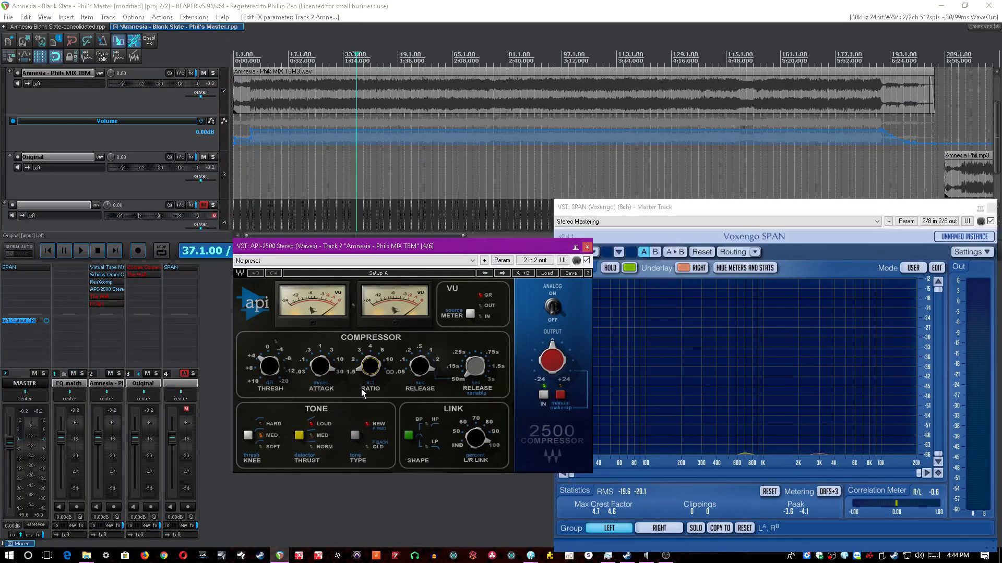
click(474, 366)
click(515, 5)
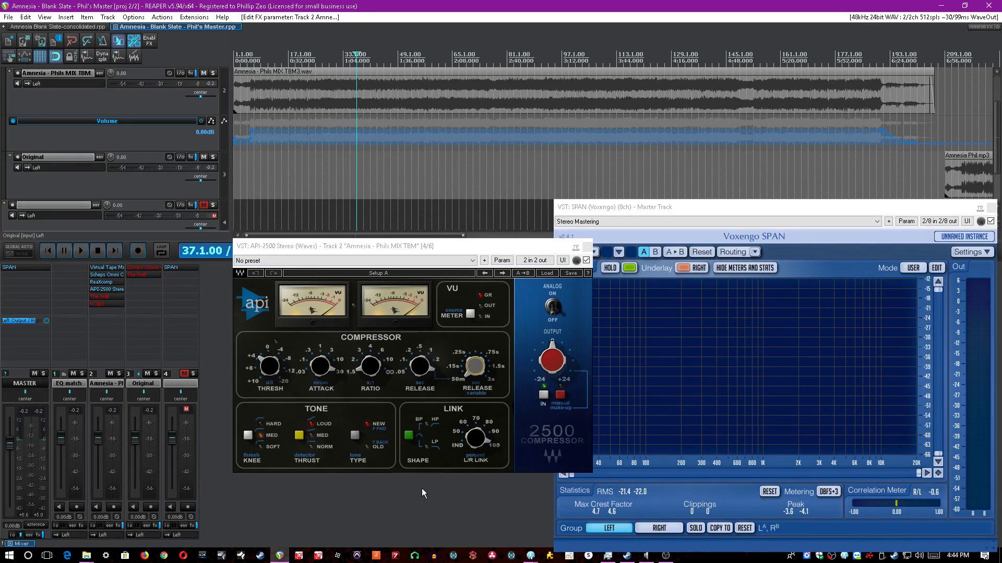
click(481, 438)
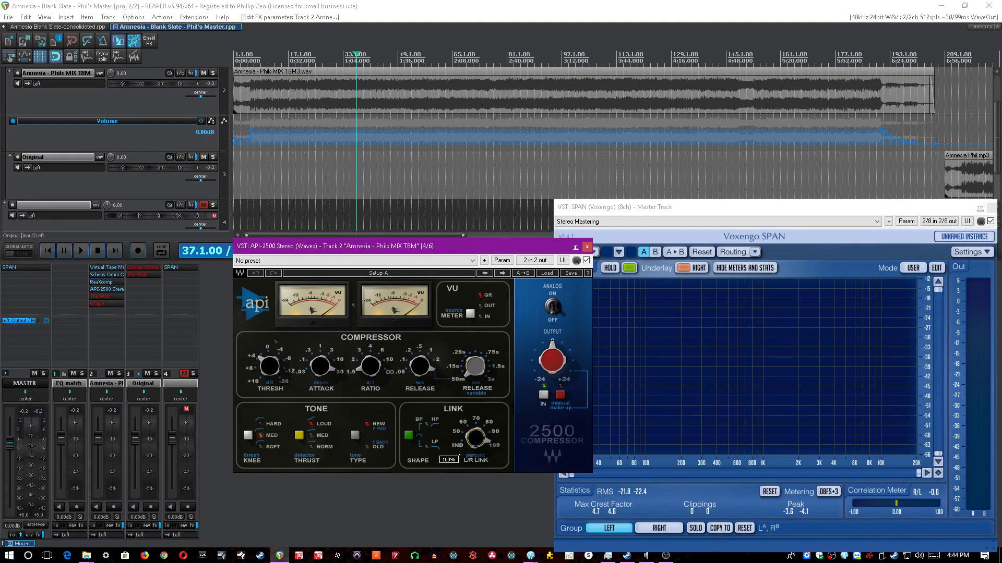
click(470, 5)
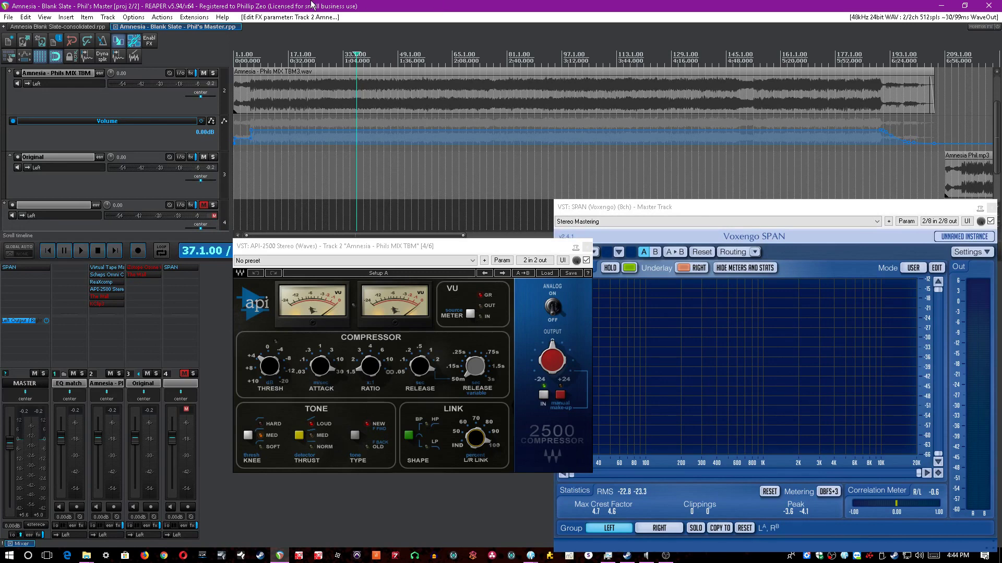
Play the mix from 1:12 and compare it with API-2500 bypassed and enabled.
key(space)
click(332, 305)
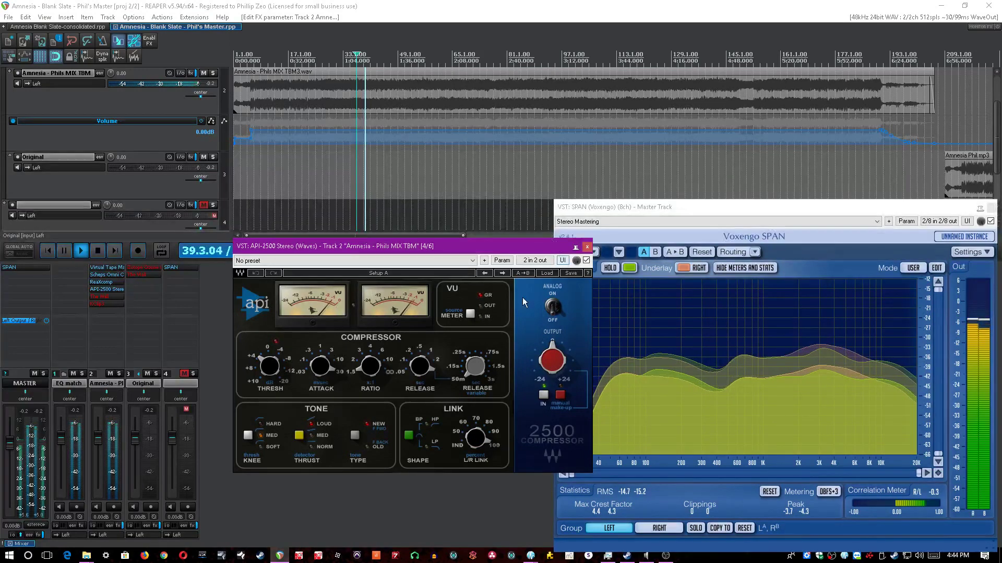
click(586, 261)
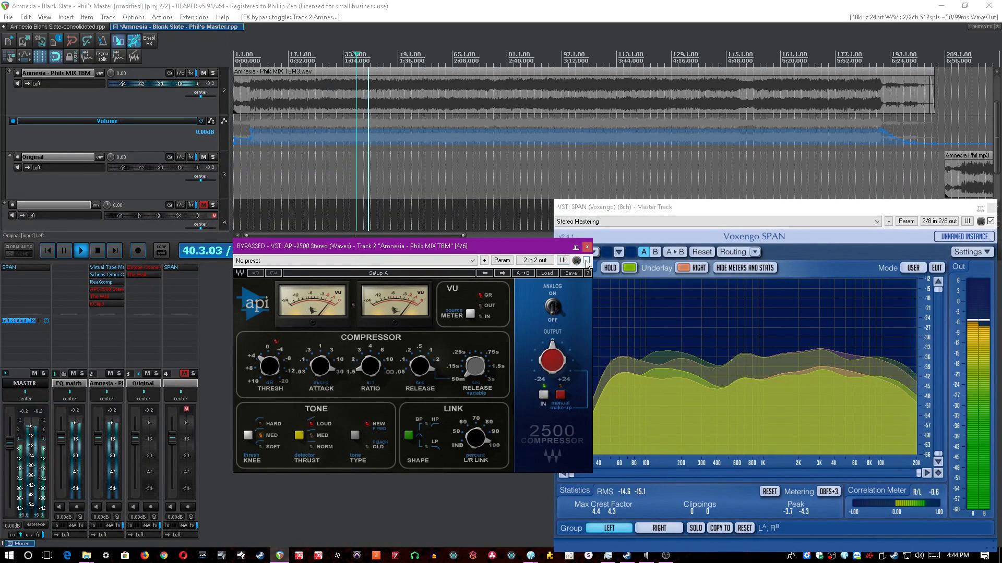
click(586, 260)
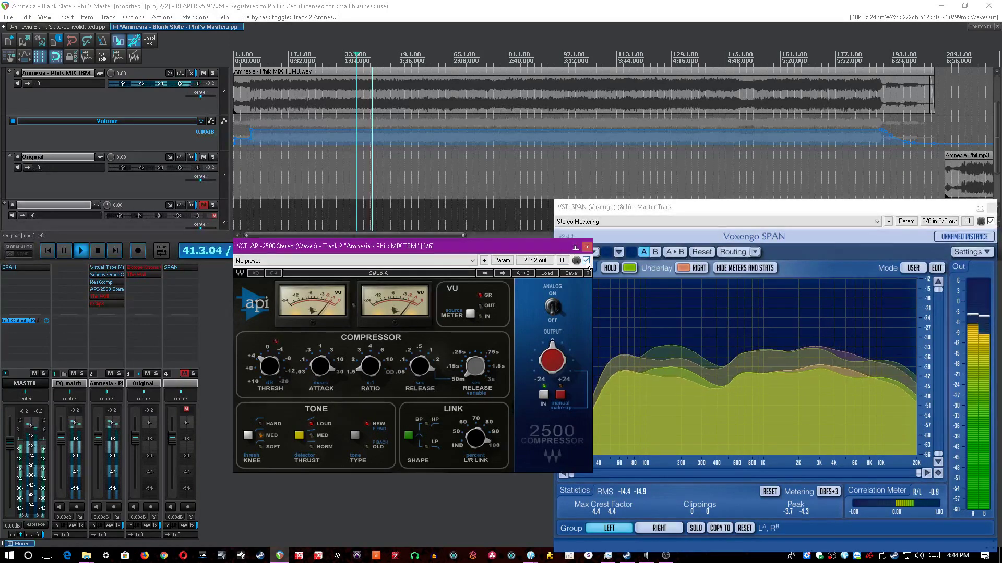
Close the API-2500 window, stop playback, and save the project.
click(587, 247)
key(space)
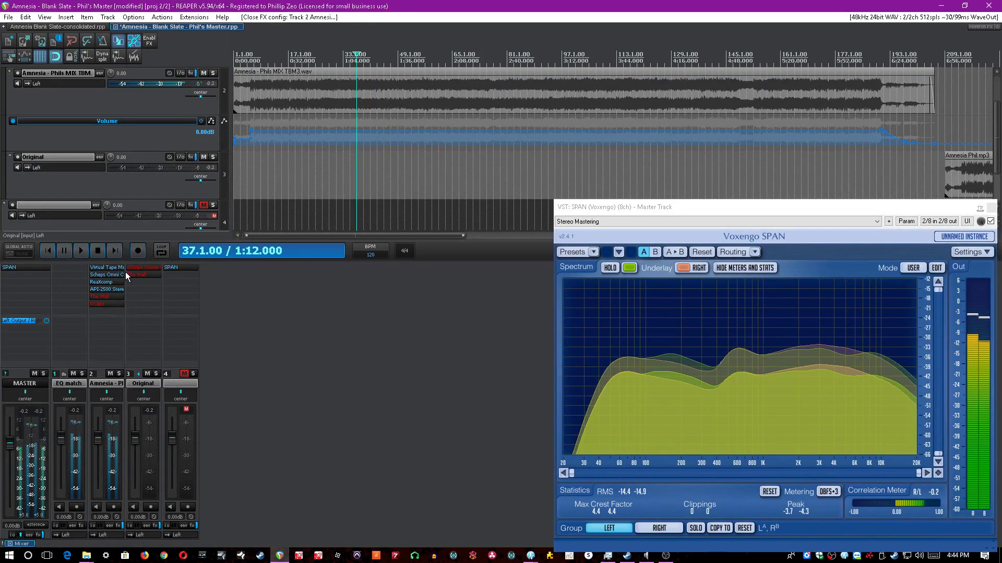
key(ctrl+s)
Open The Wall on the mix track, enable it, and move its window clear of the mixer's effect slots.
click(113, 298)
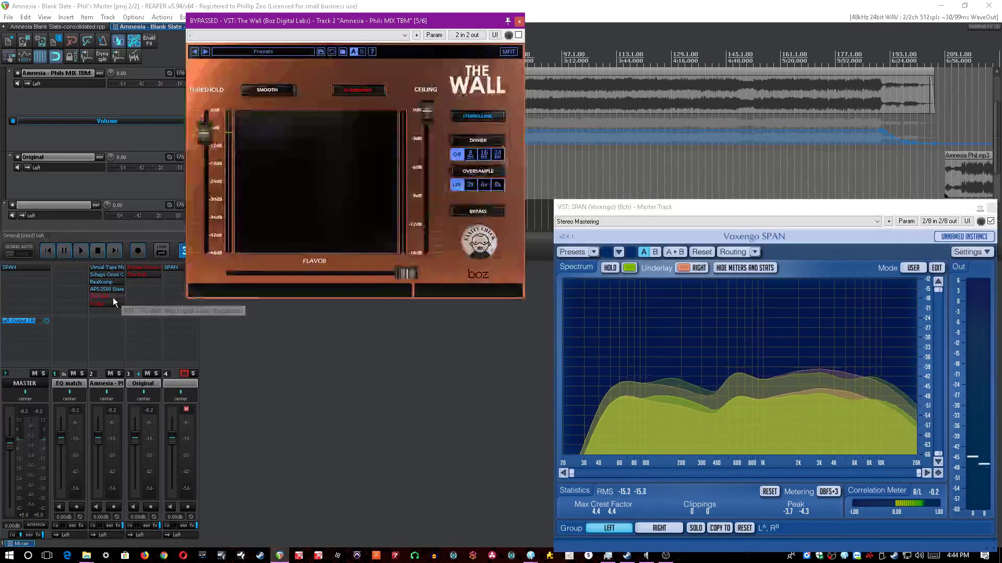
click(518, 34)
drag(500, 21, 520, 136)
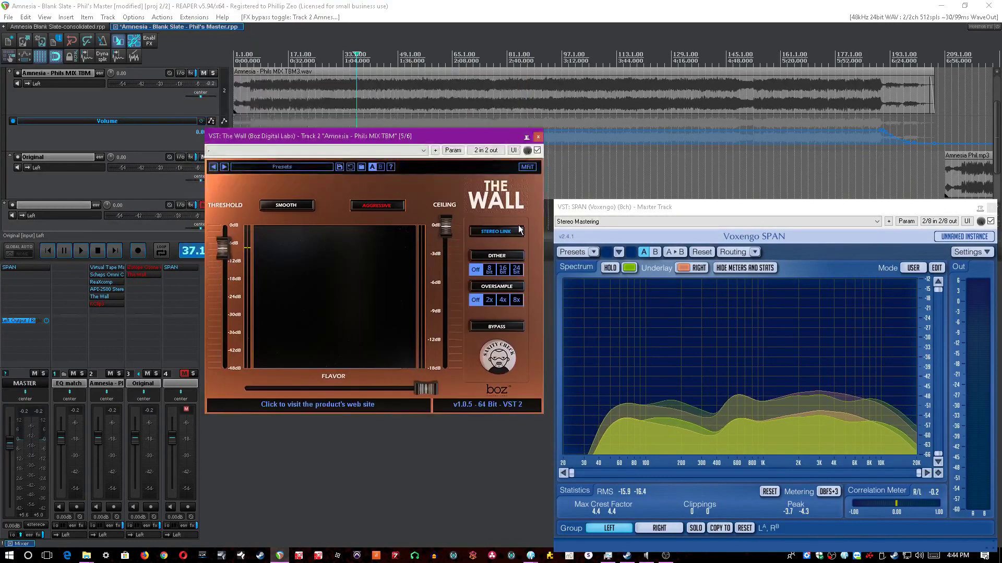
Turn on The Wall's Sanity Check and play the mix from 1:12, comparing the limiter bypassed and enabled at matched volume.
click(496, 361)
click(369, 5)
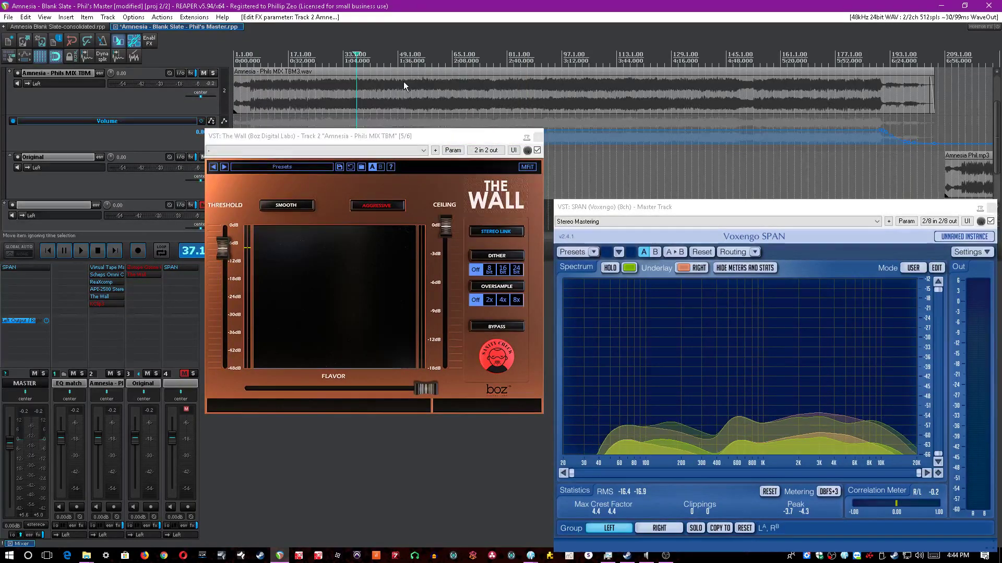
key(minus)
key(equal)
key(space)
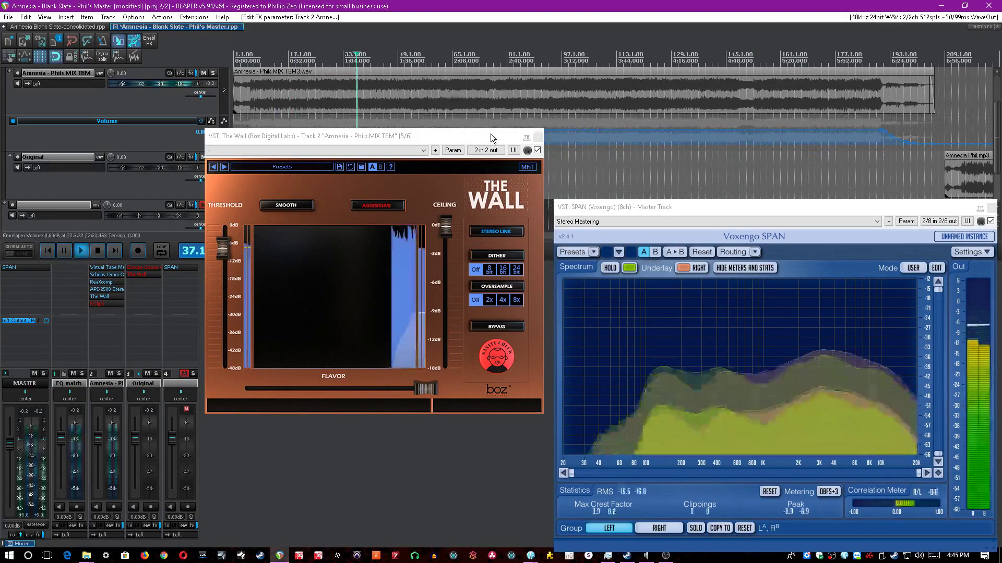
click(537, 151)
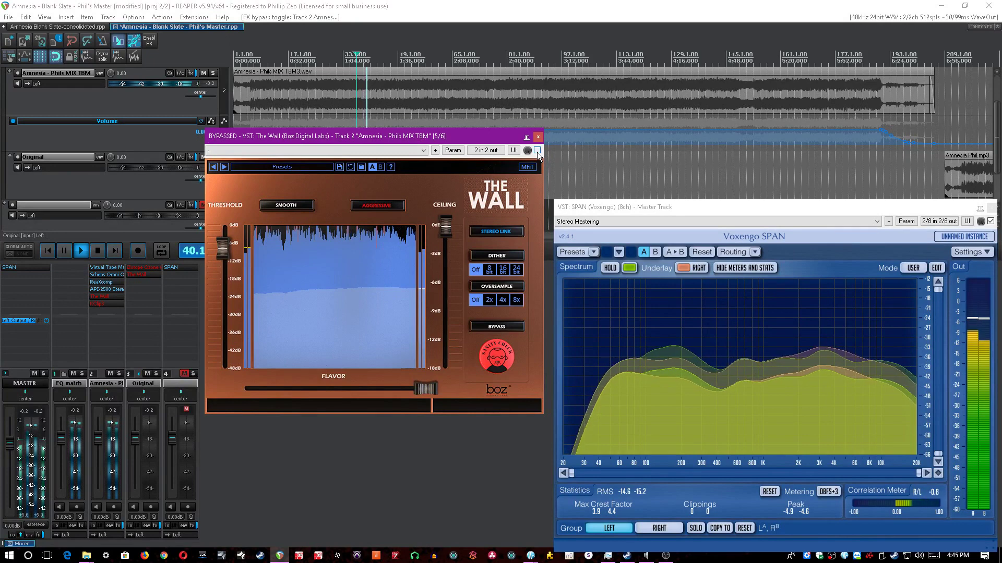
click(537, 151)
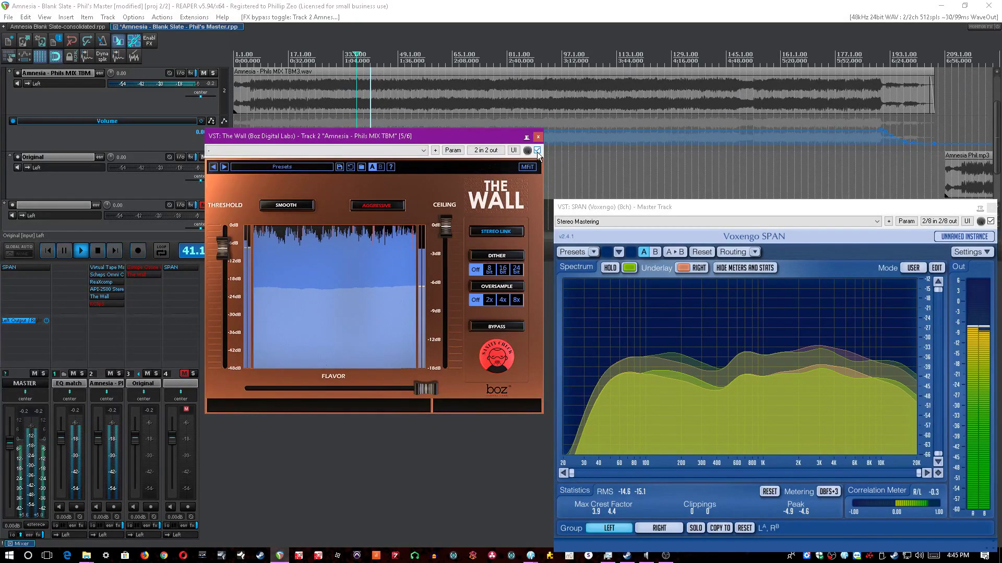
click(537, 151)
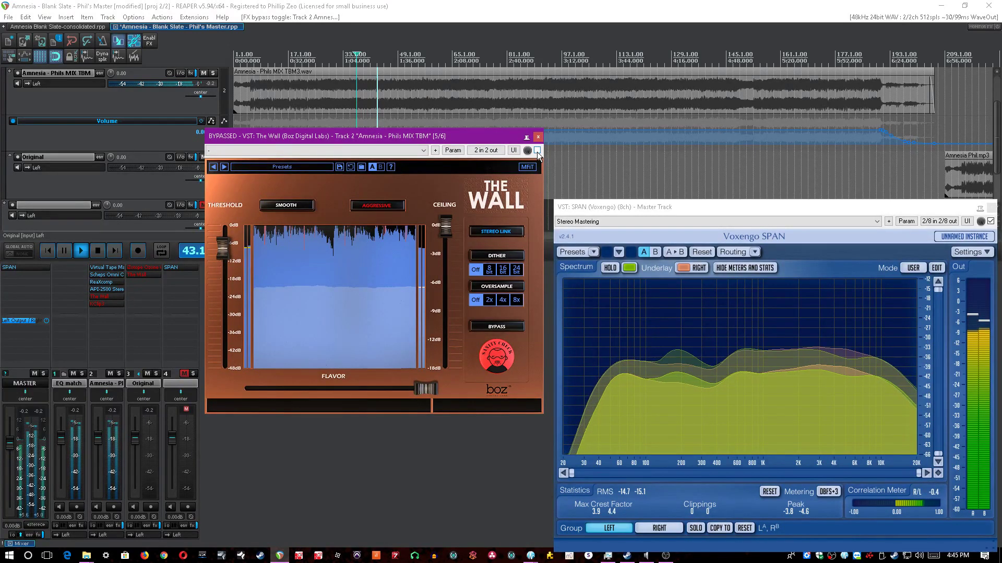
click(536, 151)
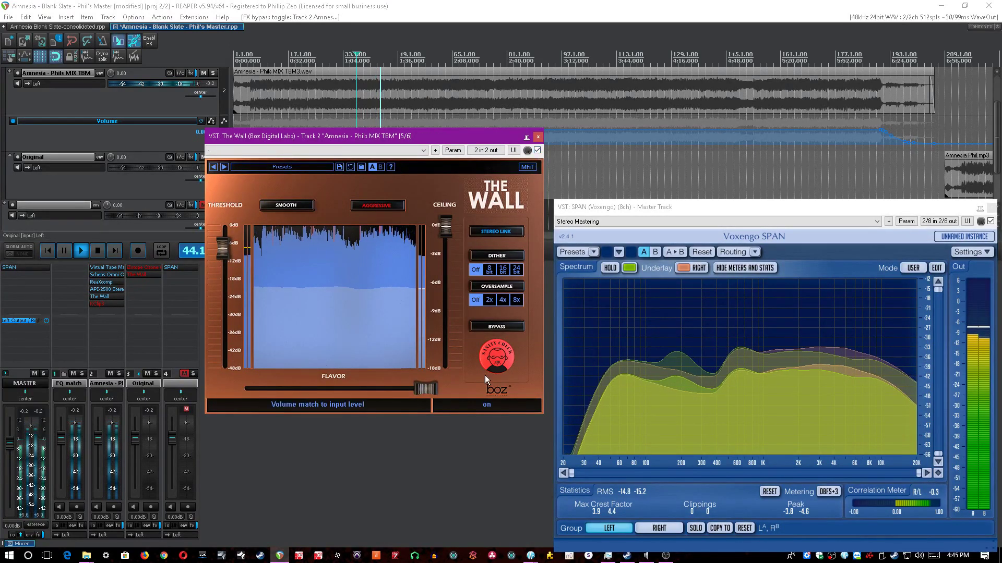
Stop playback, turn off The Wall's Sanity Check, and save the project.
key(space)
click(490, 356)
click(382, 6)
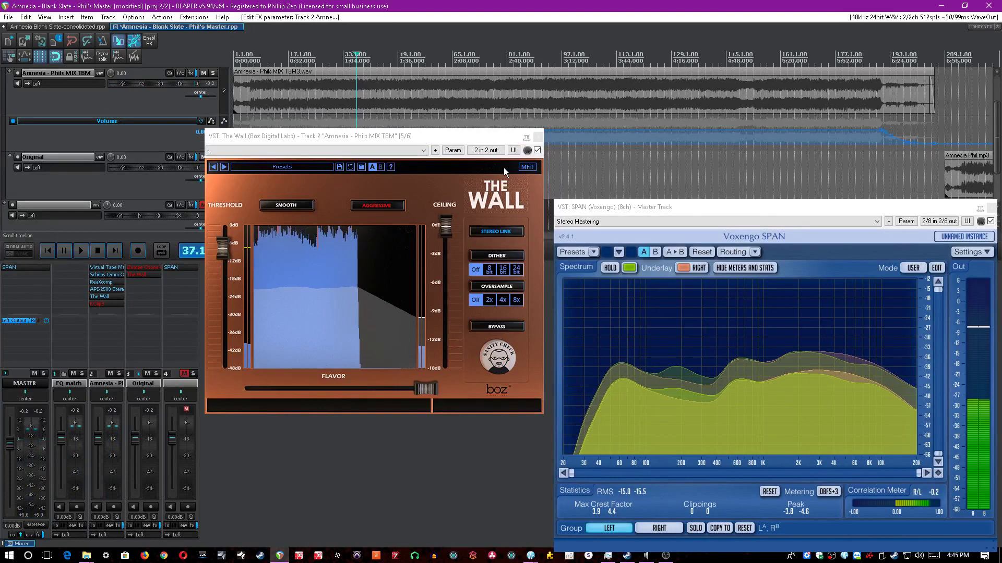
key(ctrl+s)
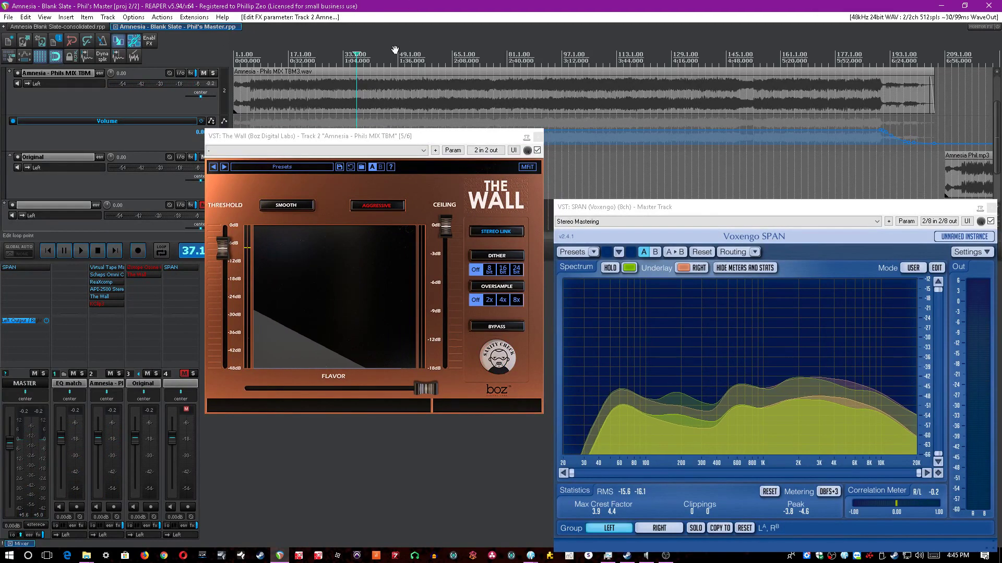
Play the mix from 1:12 with Sanity Check off and compare The Wall bypassed and enabled.
scroll(414, 34, down, 3)
scroll(414, 34, up, 3)
key(space)
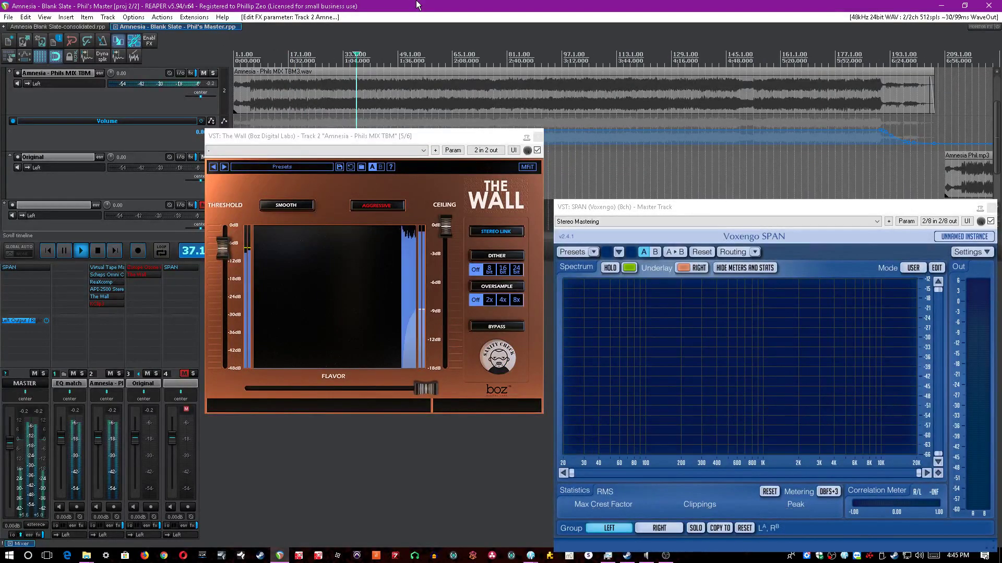
click(537, 150)
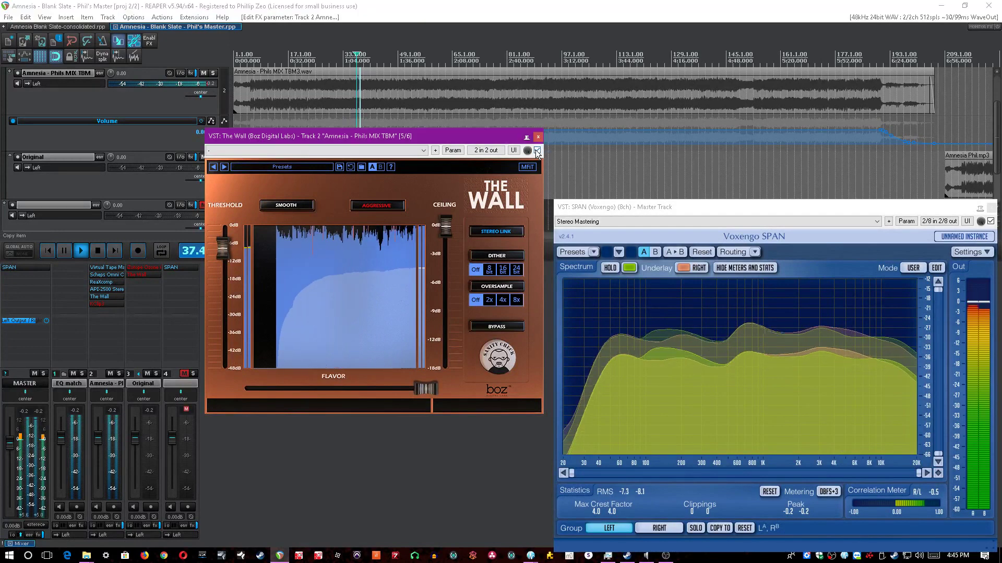
key(ctrl+z)
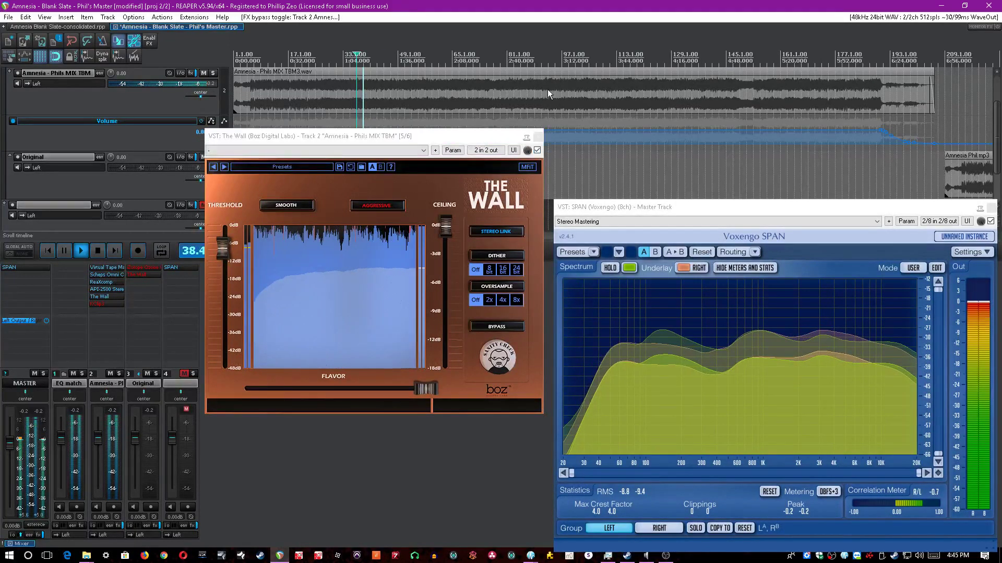
Close The Wall's window and stop playback.
click(539, 139)
click(539, 138)
key(space)
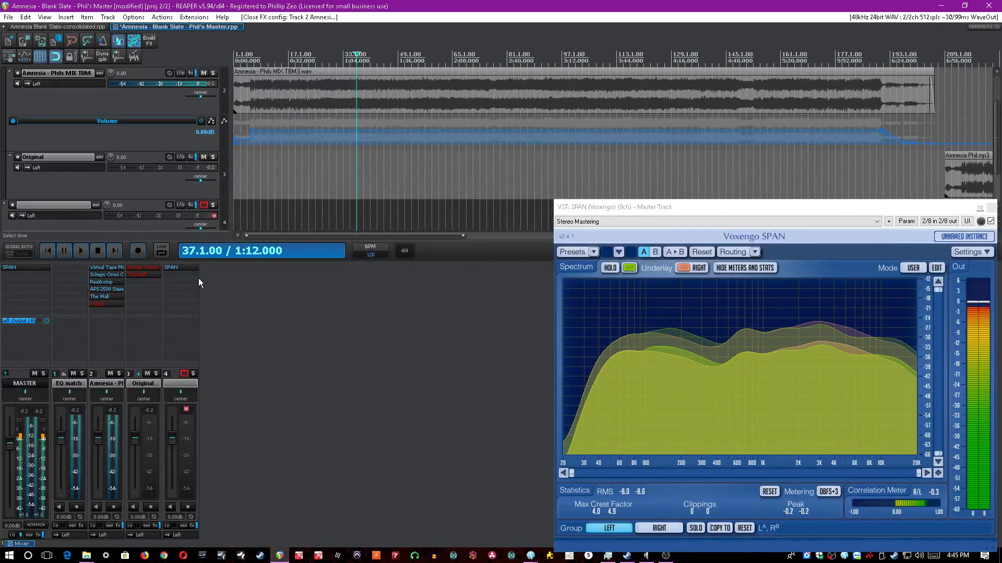
Enable and open KClip3 on the mix track, close its bridge window, and move the editor clear of the mixer's effect slots.
shift+click(106, 306)
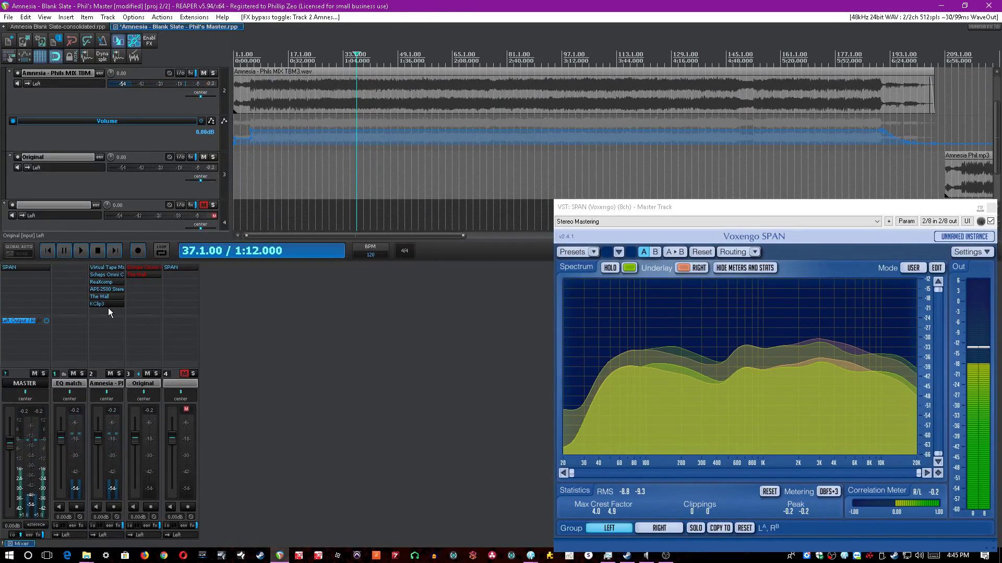
click(108, 305)
drag(561, 63, 605, 151)
click(437, 6)
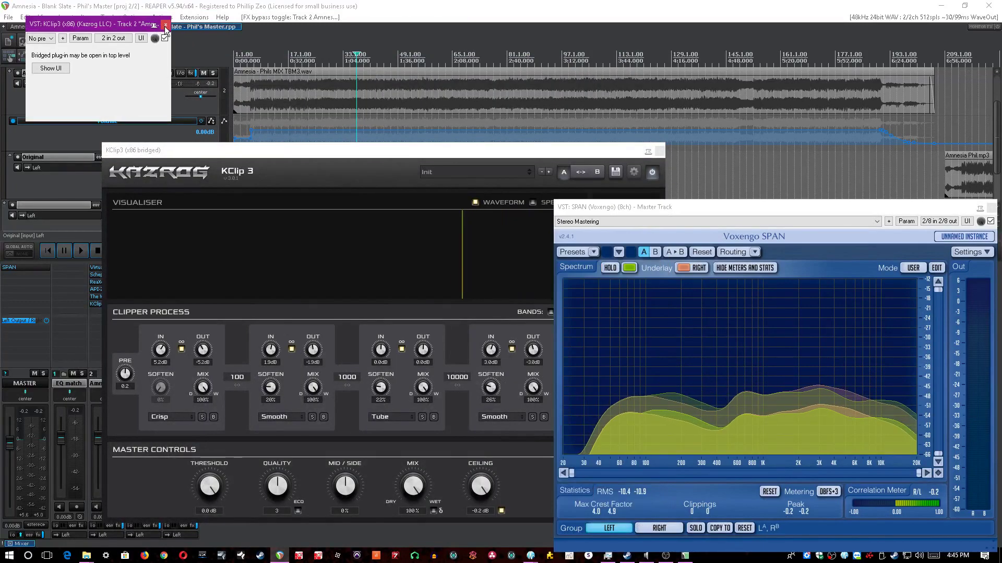
click(150, 25)
drag(320, 154, 392, 102)
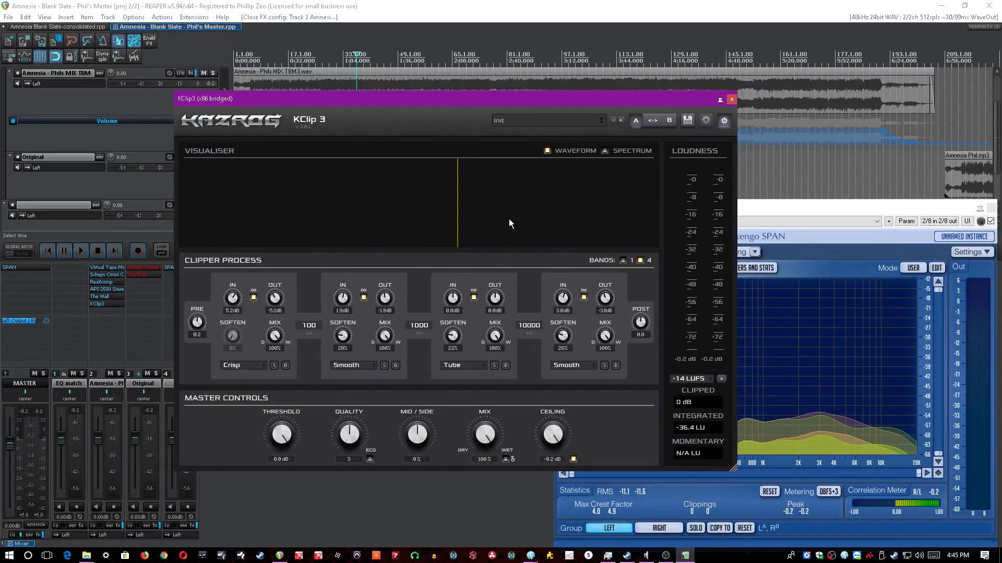
Play the mix with KClip 3's delta monitoring on to hear only the clipped signal, and return to the full signal.
click(506, 460)
click(492, 499)
key(space)
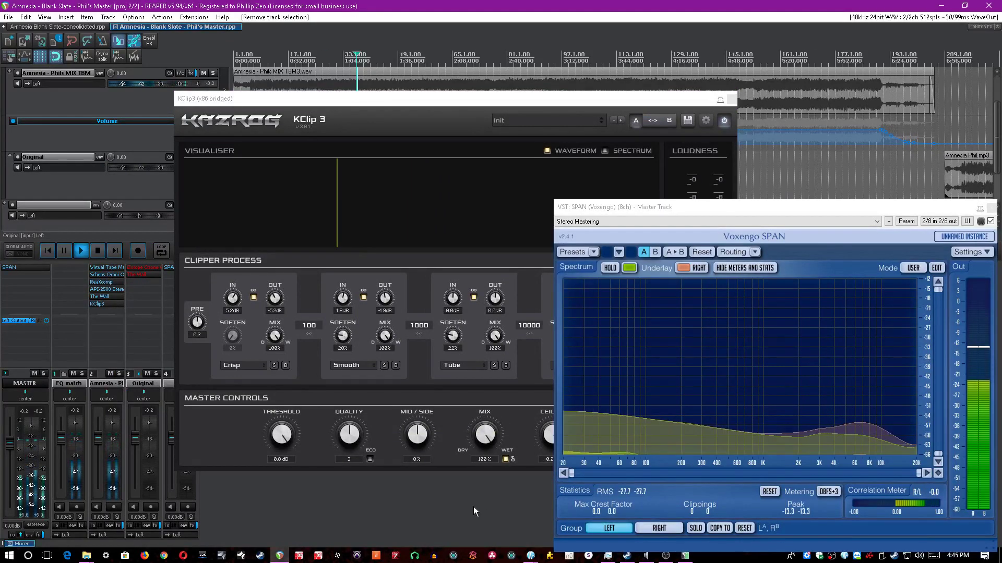
click(453, 464)
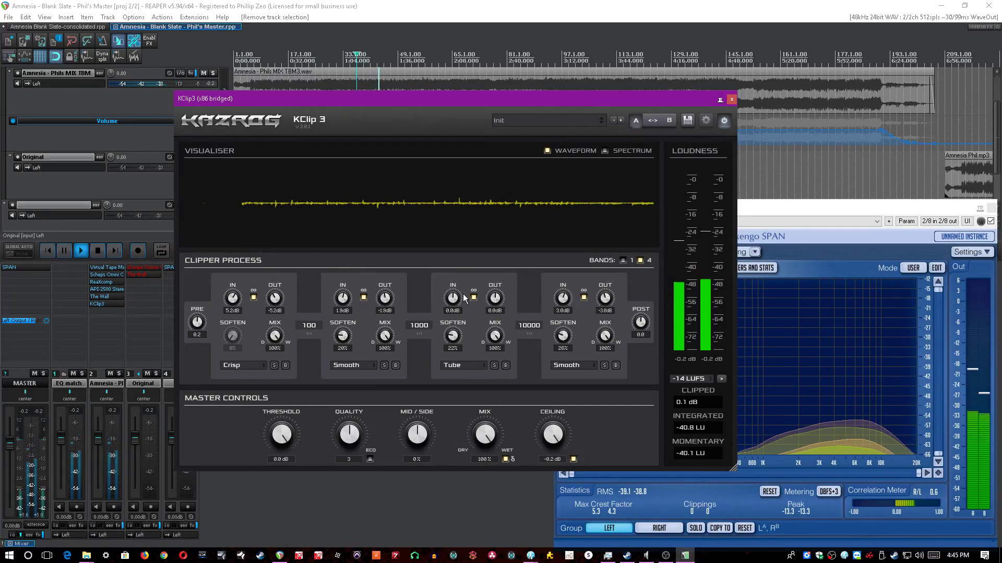
click(506, 458)
click(480, 492)
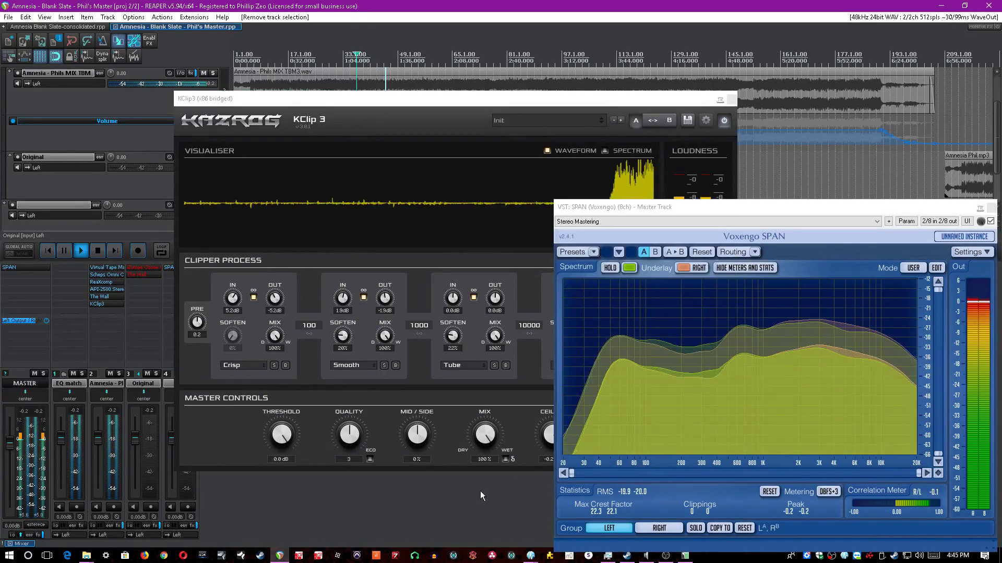
Close the KClip 3 window, compare the playing mix with KClip3 bypassed and enabled, stop playback, and save the project.
click(732, 99)
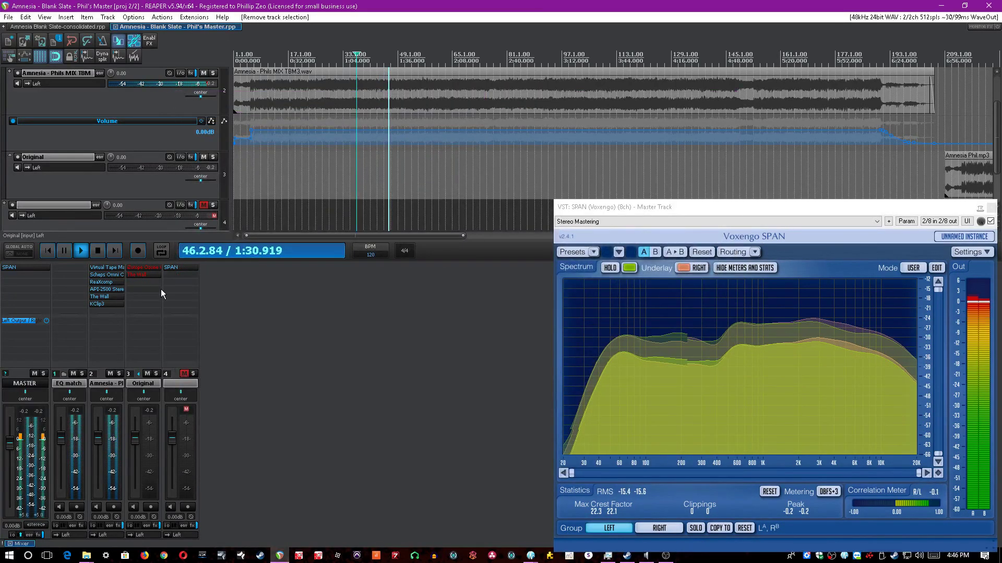
shift+click(98, 306)
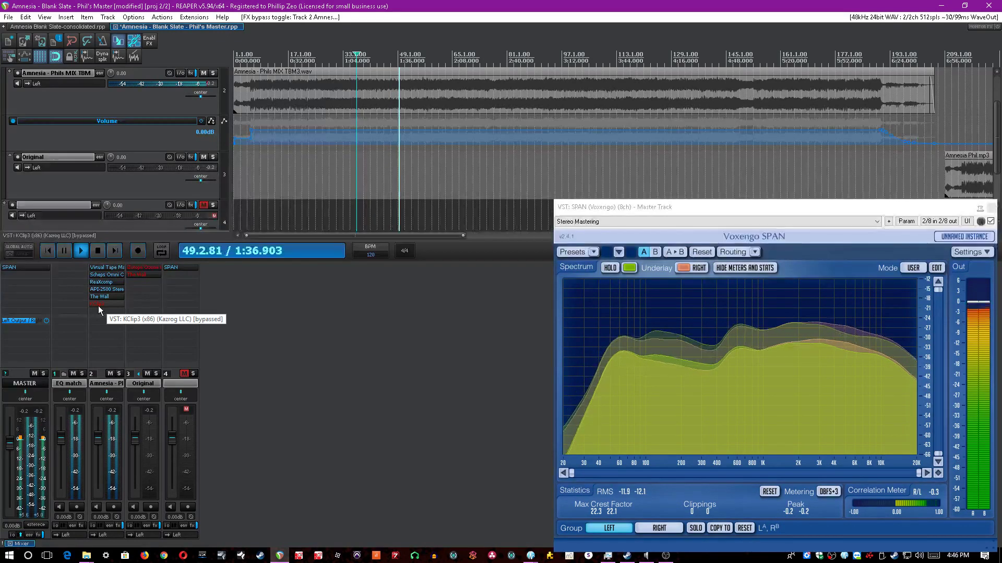
shift+click(98, 306)
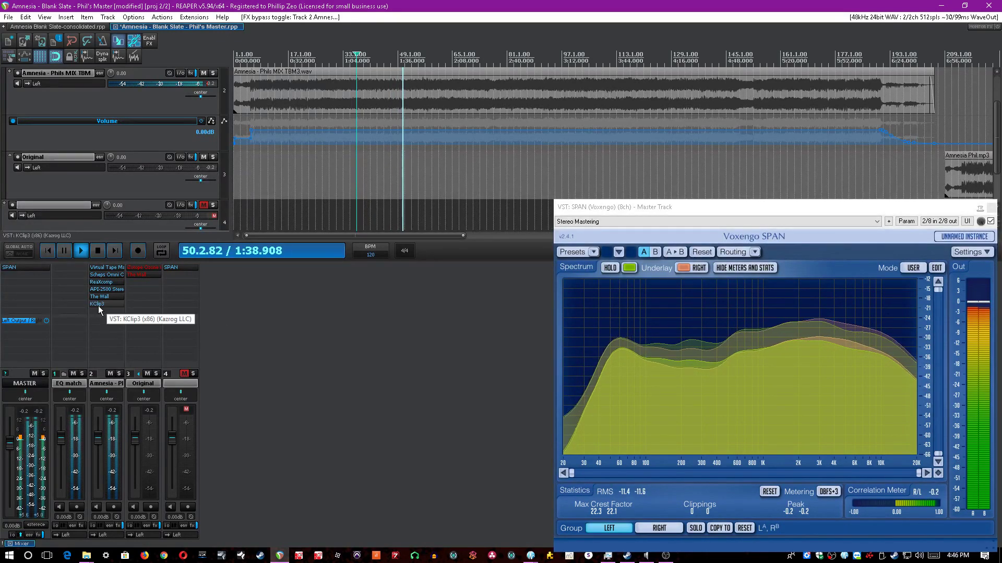
click(420, 377)
key(space)
key(ctrl+s)
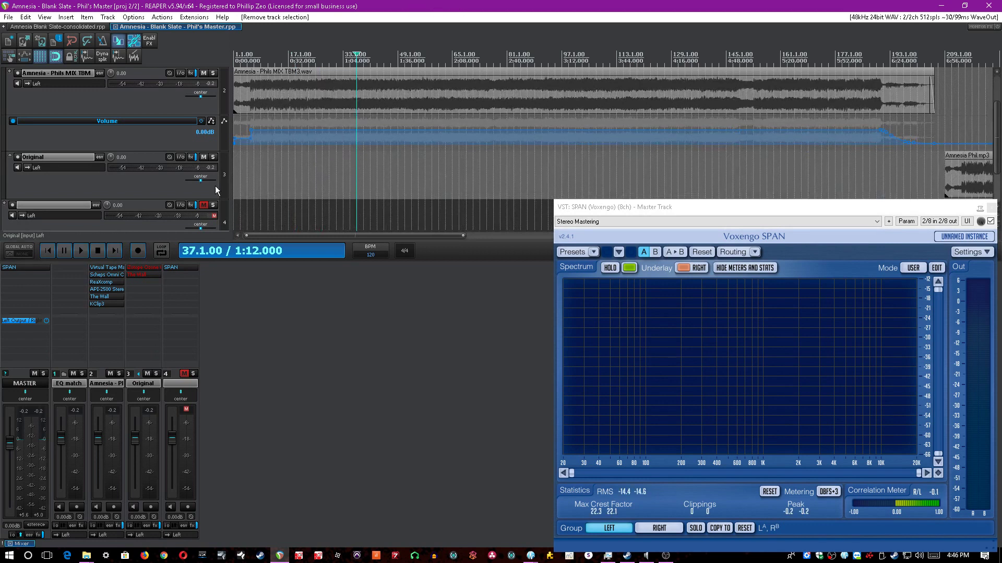
Bypass KClip3, play the mix from 1:12, re-enable the clipper during playback, and stop and save the project.
ctrl+click(104, 306)
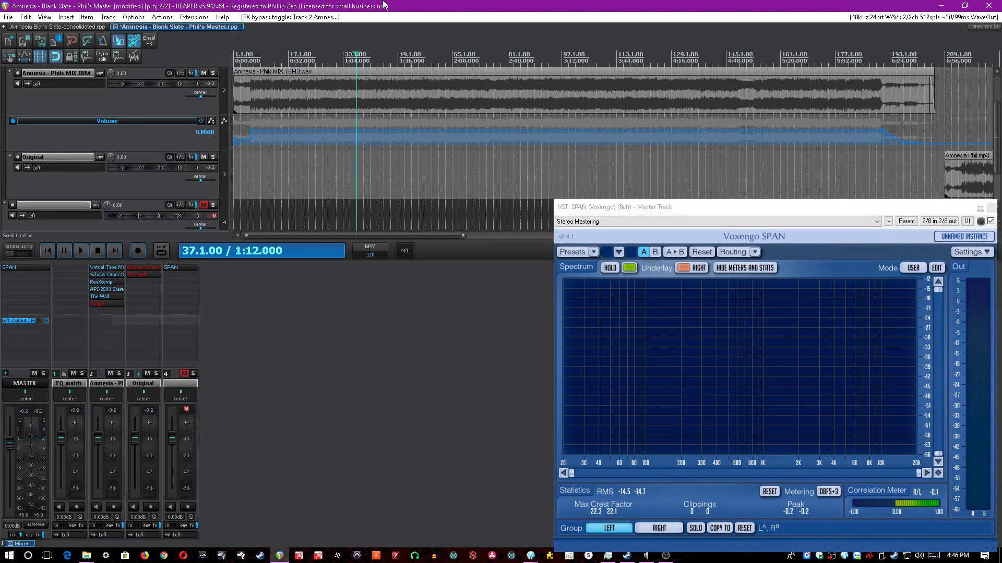
key(space)
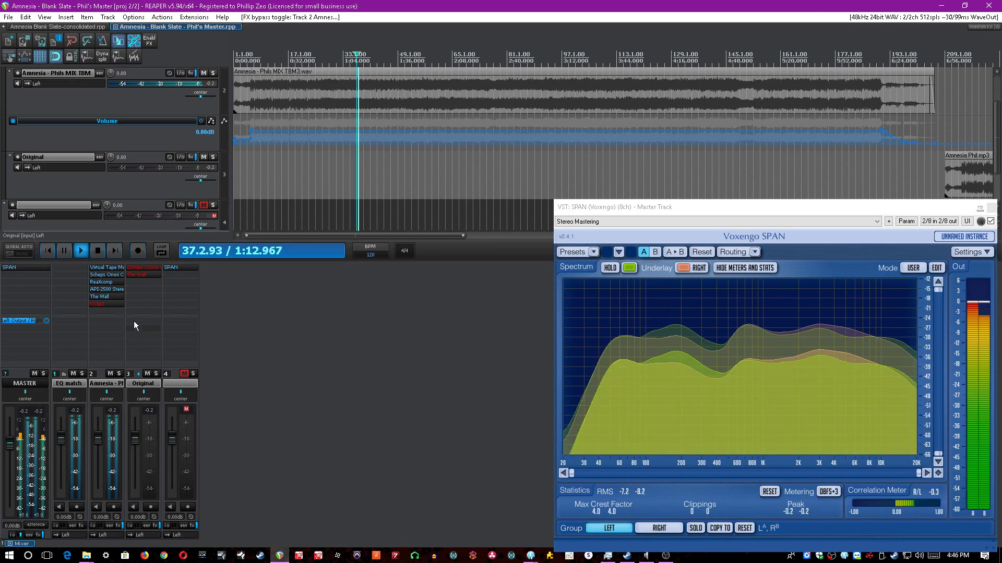
ctrl+click(107, 303)
click(310, 311)
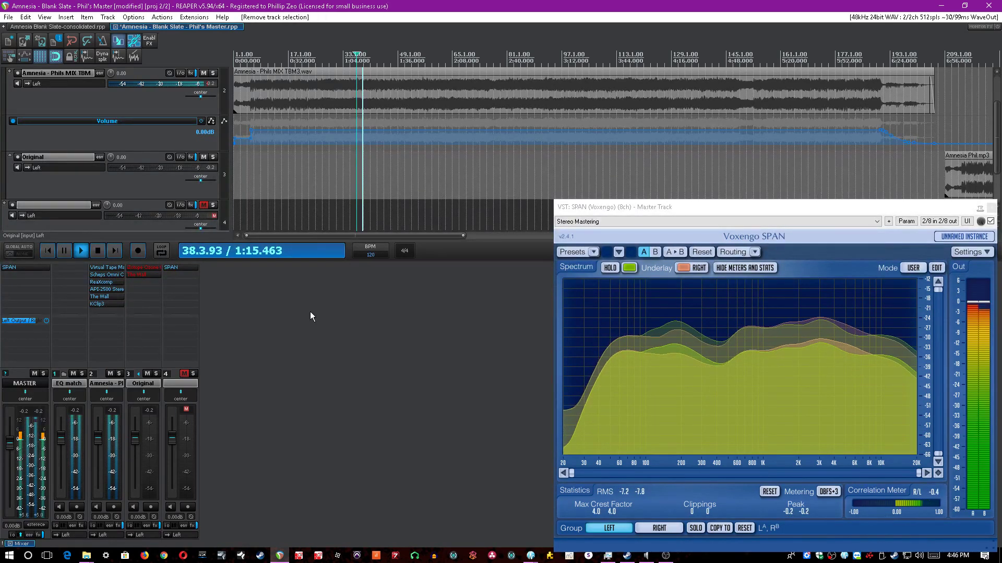
key(space)
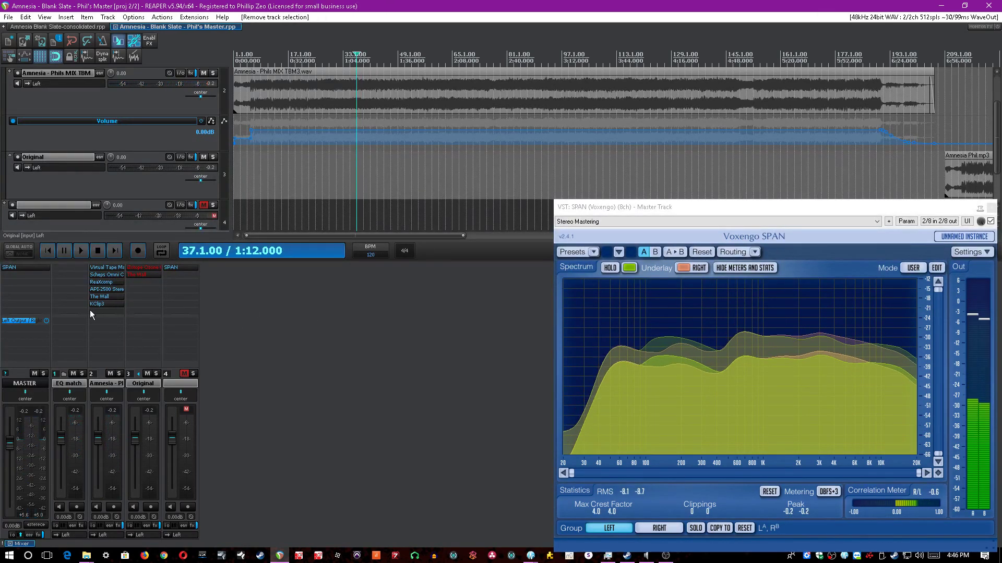
key(ctrl+s)
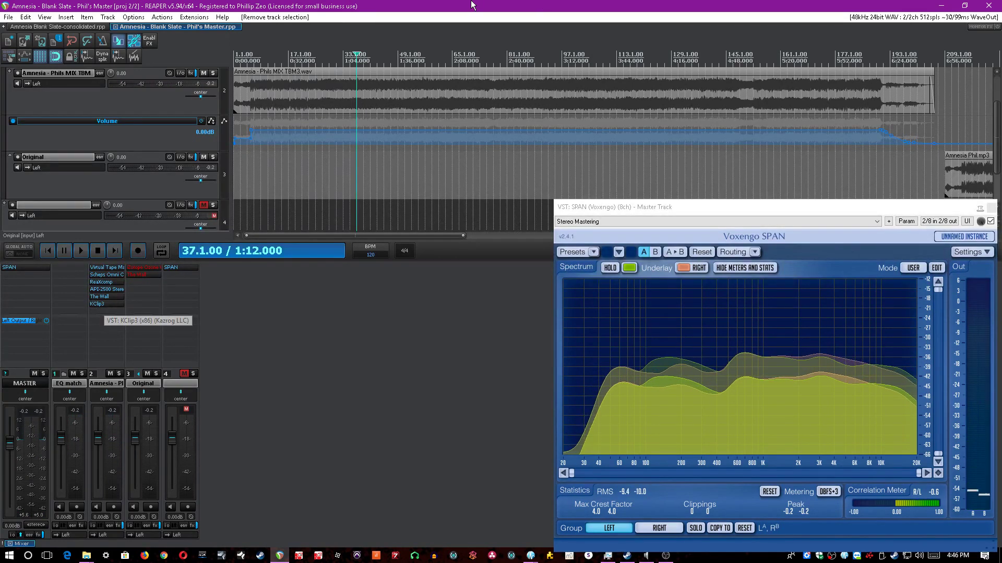
Show both the mix and the original file on the timeline and play the mix from 3:20.
click(152, 387)
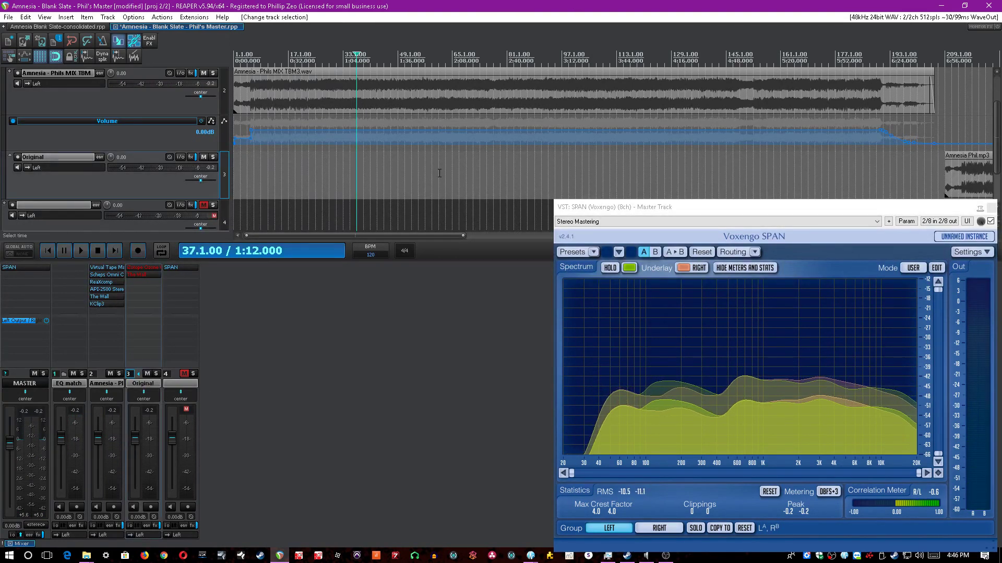
scroll(440, 173, down, 4)
scroll(334, 60, up, 2)
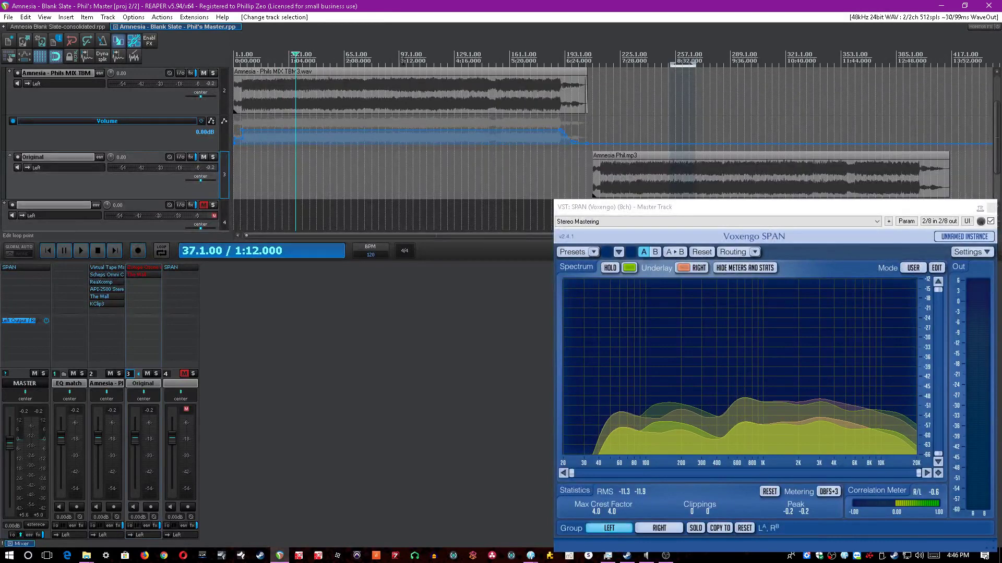
click(407, 60)
key(space)
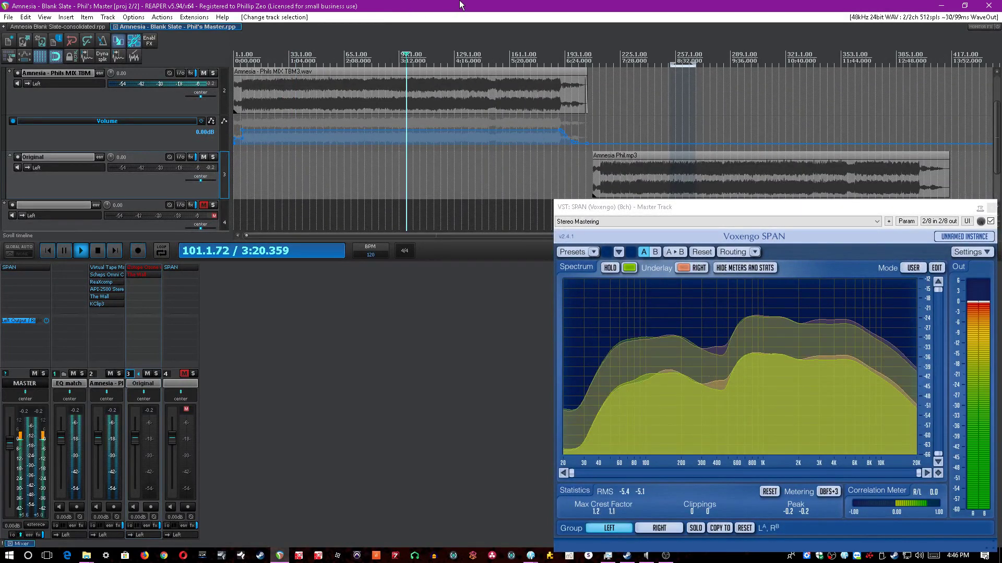
Play the original file Amnesia Phil.mp3 from 8:24 and from 9:36 to compare it with the mastered mix.
click(667, 113)
key(space)
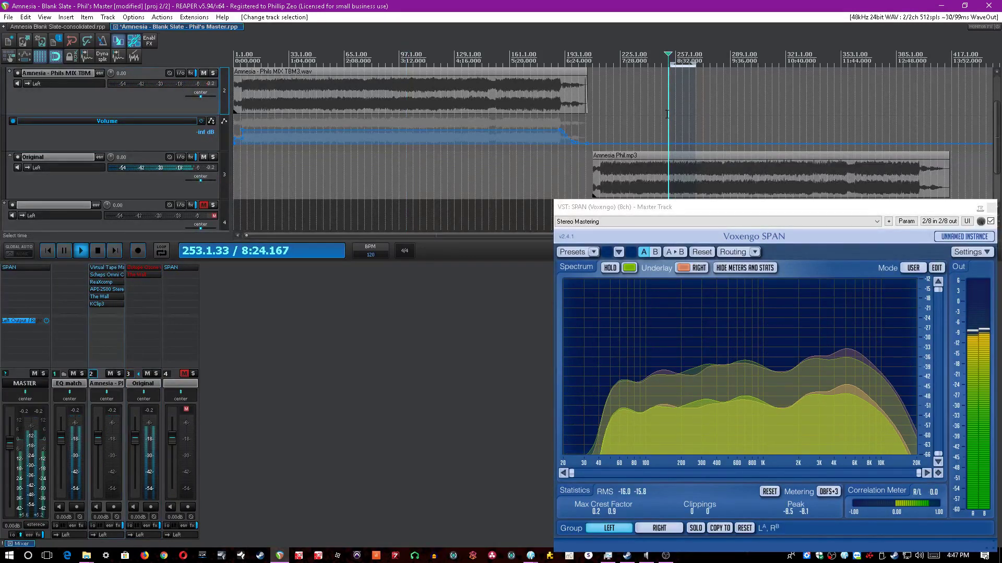
click(731, 133)
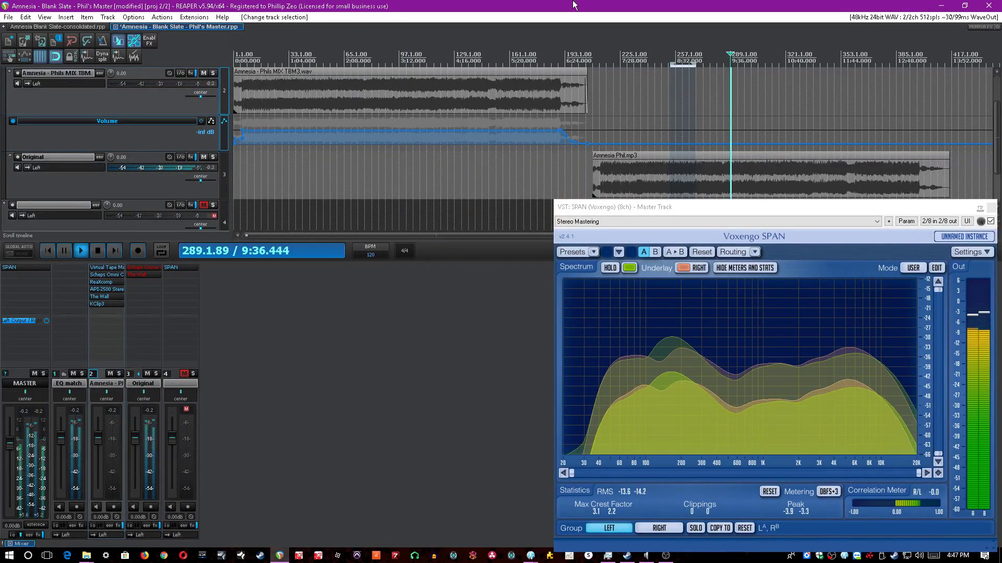
Audition the Original track's Ozone, bypass it, enable The Wall there, and compare the mastered mix with the original from 9:20.
click(155, 268)
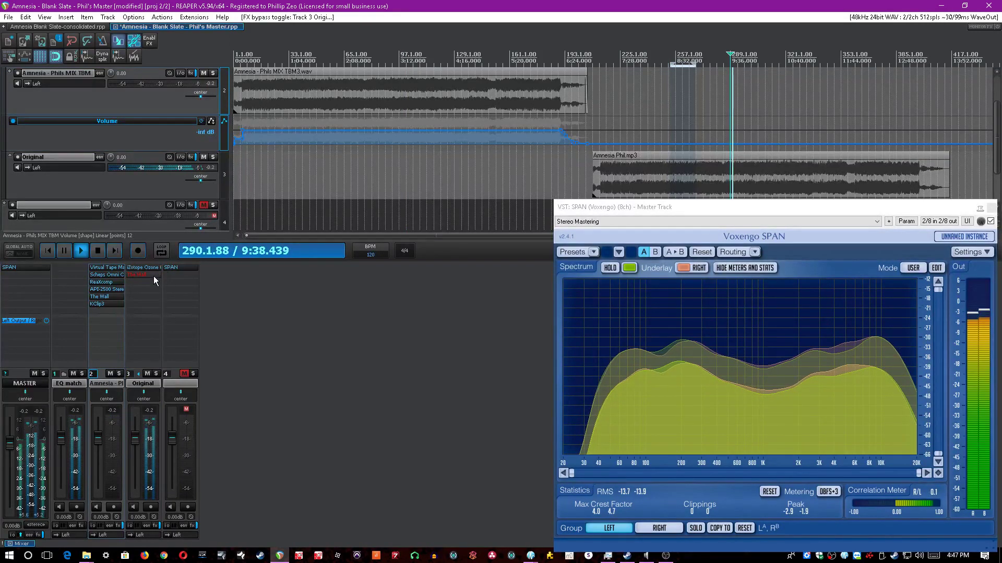
shift+click(148, 268)
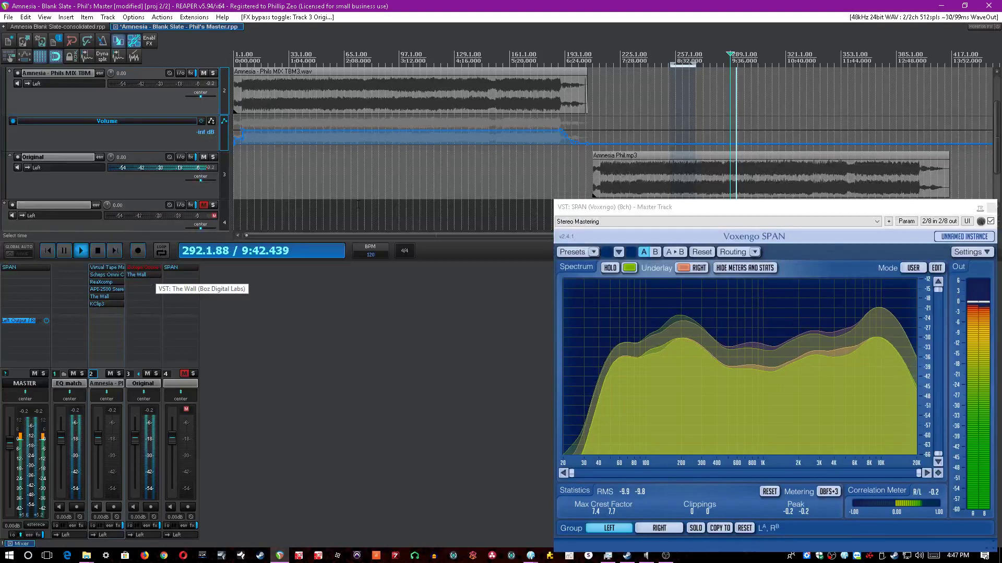
click(365, 175)
click(718, 127)
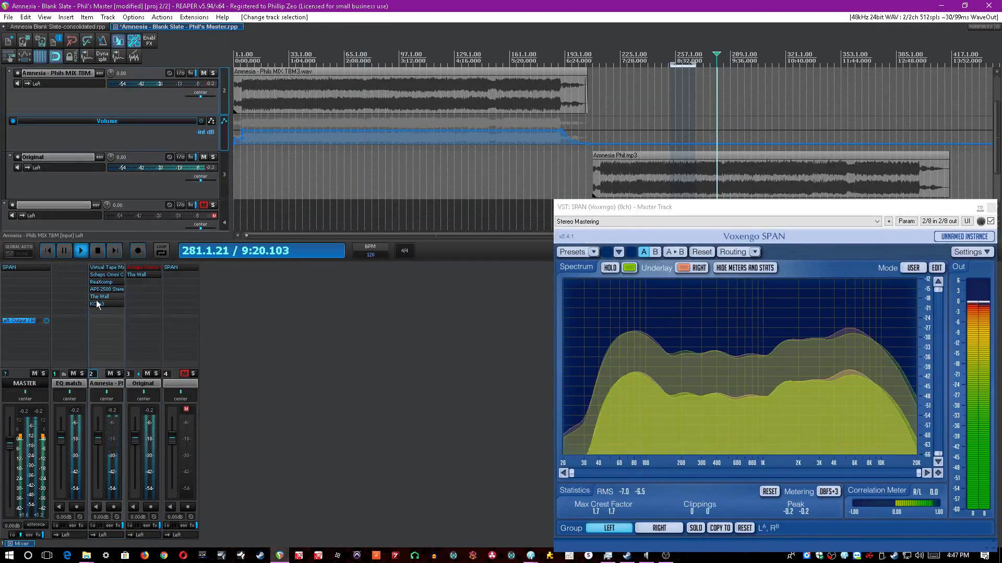
Bypass The Wall on the Original track, stop and save the project, and re-enable the plugin to play the original from 7:52.
shift+click(139, 276)
click(414, 348)
key(space)
key(ctrl+s)
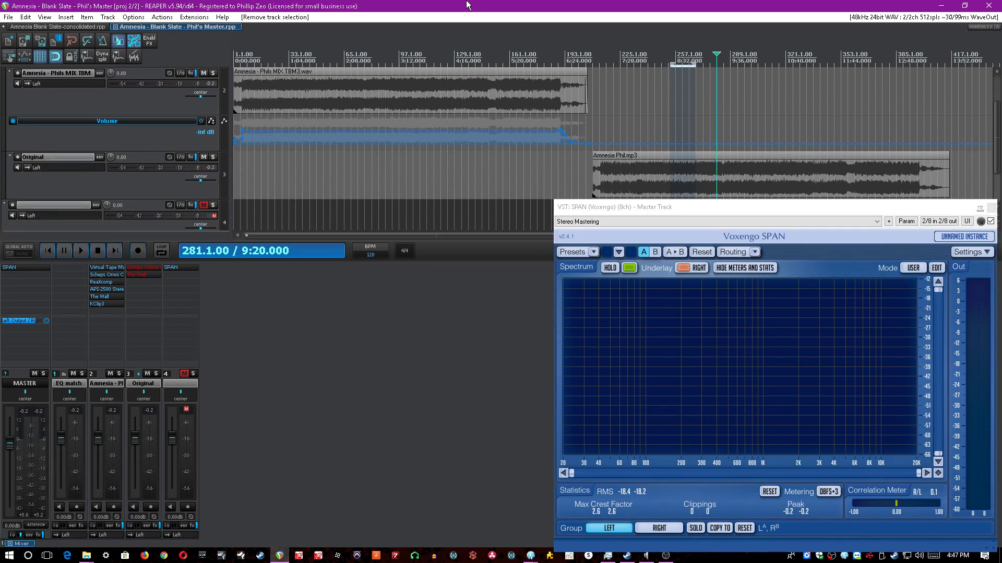
click(637, 99)
shift+click(152, 275)
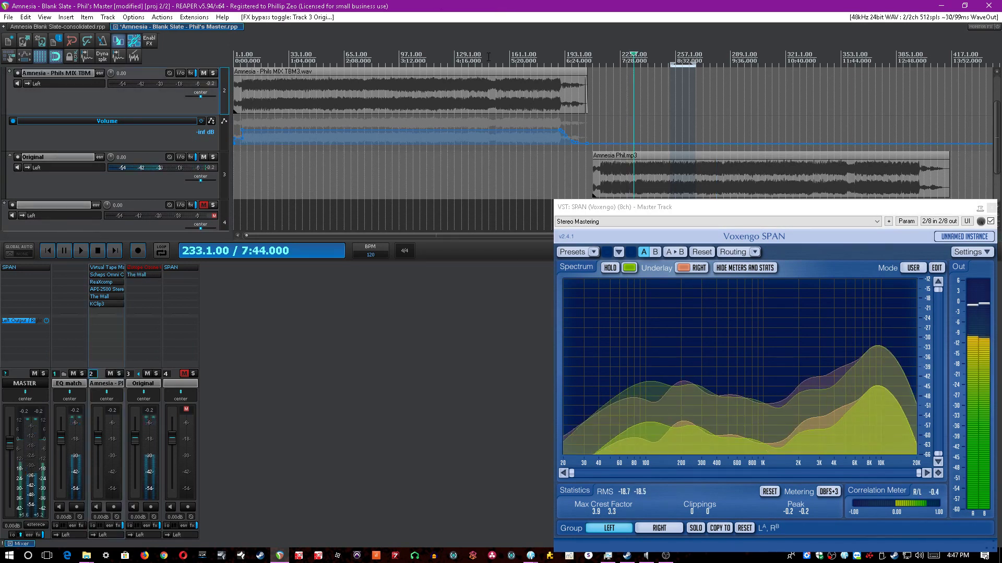
click(625, 126)
click(642, 121)
key(space)
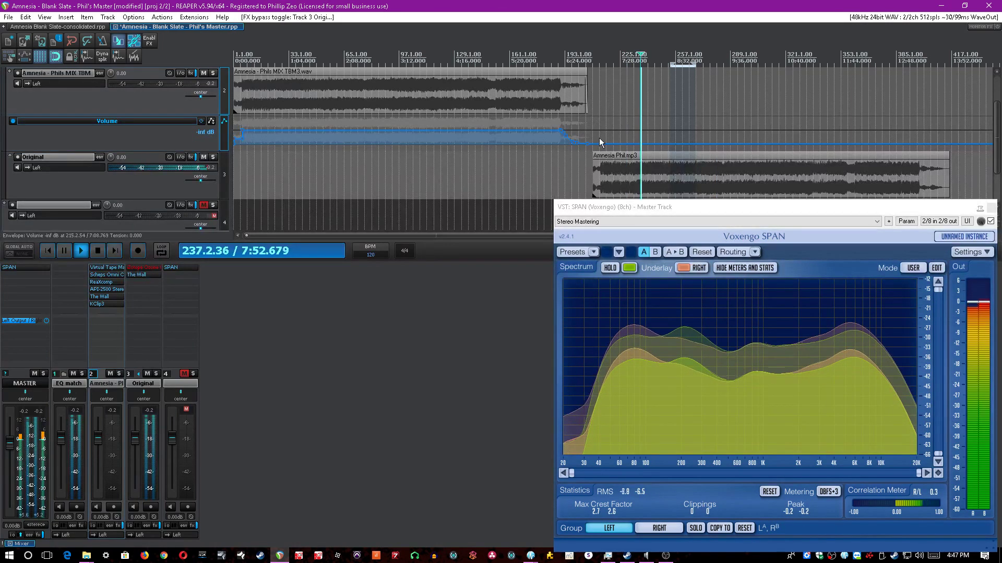
Reset SPAN's statistics, compare the mix from 2:24 with the original from 8:56 and 8:00, and stop and save the project.
click(770, 491)
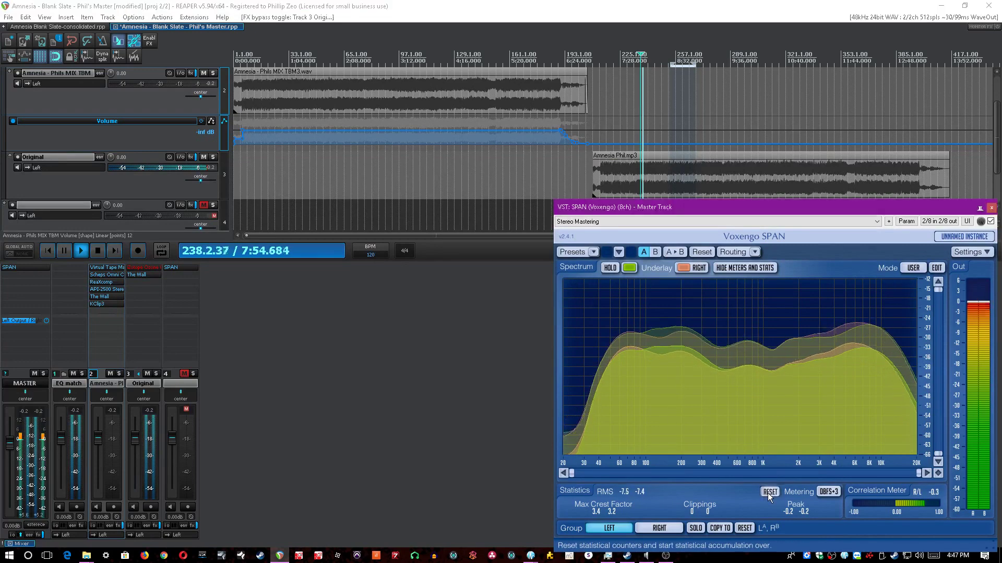
click(358, 167)
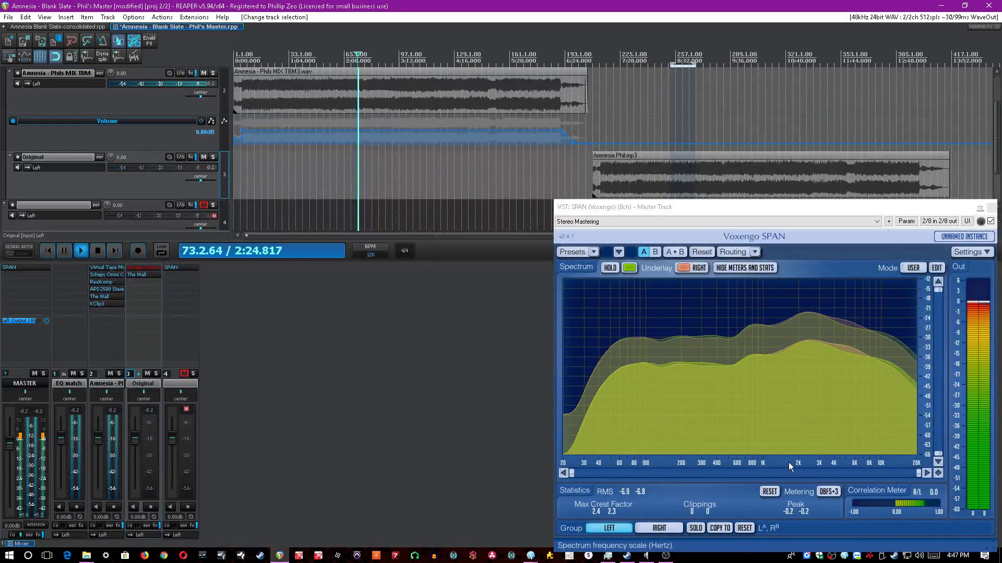
click(696, 118)
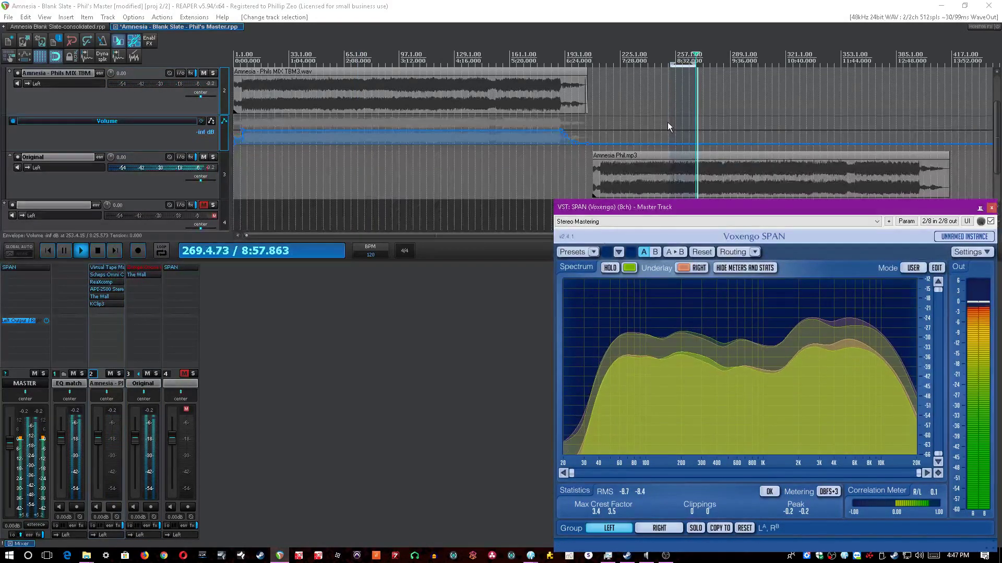
click(649, 127)
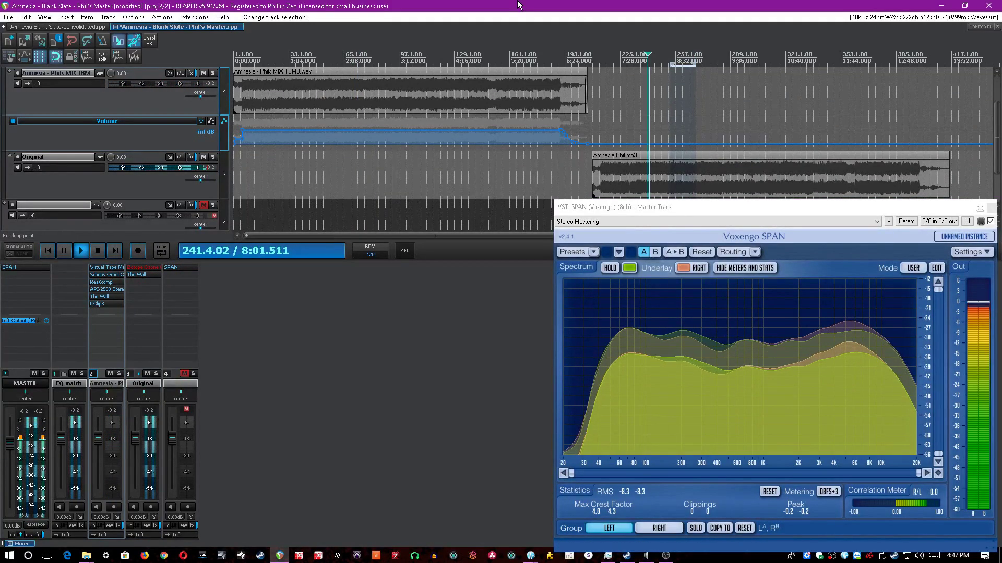
key(space)
key(ctrl+s)
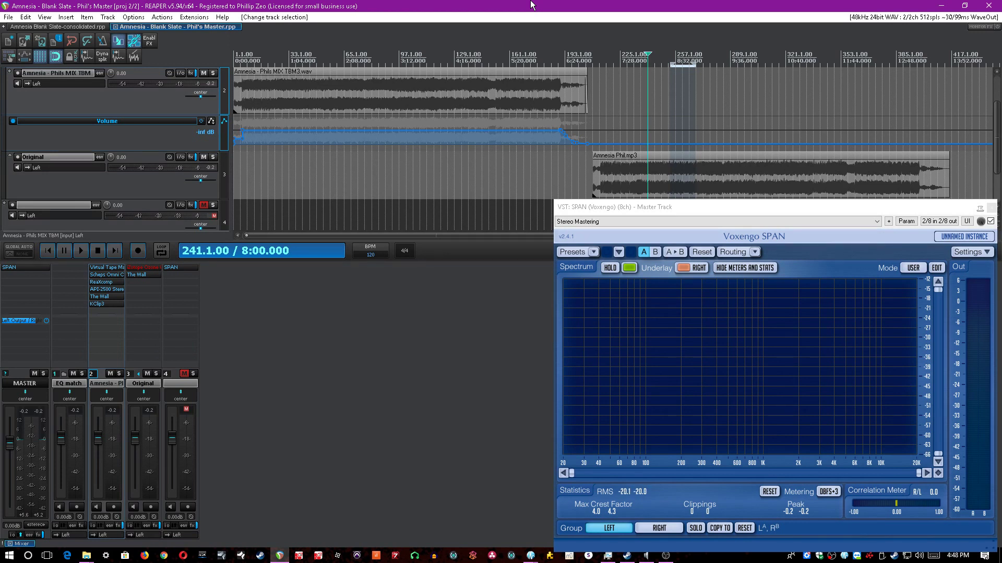
Play the mix from 1:36, bring its volume envelope back into view, and stop and save the project.
key(space)
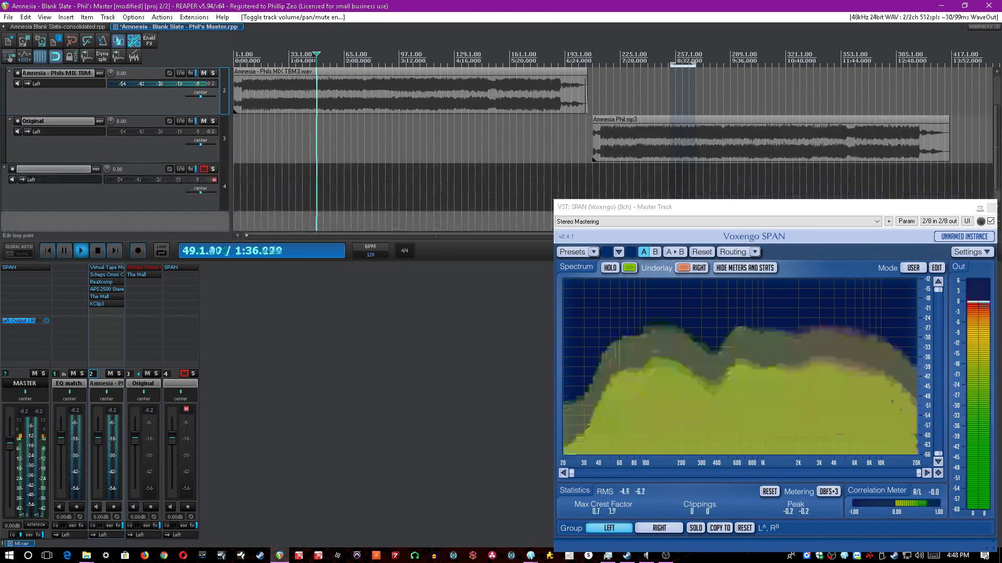
key(v)
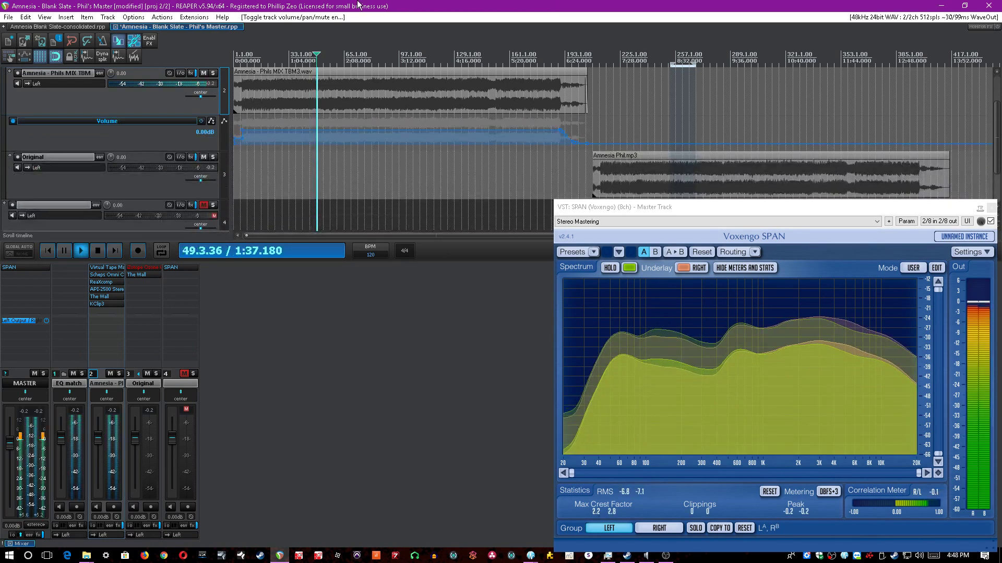
key(space)
key(ctrl+s)
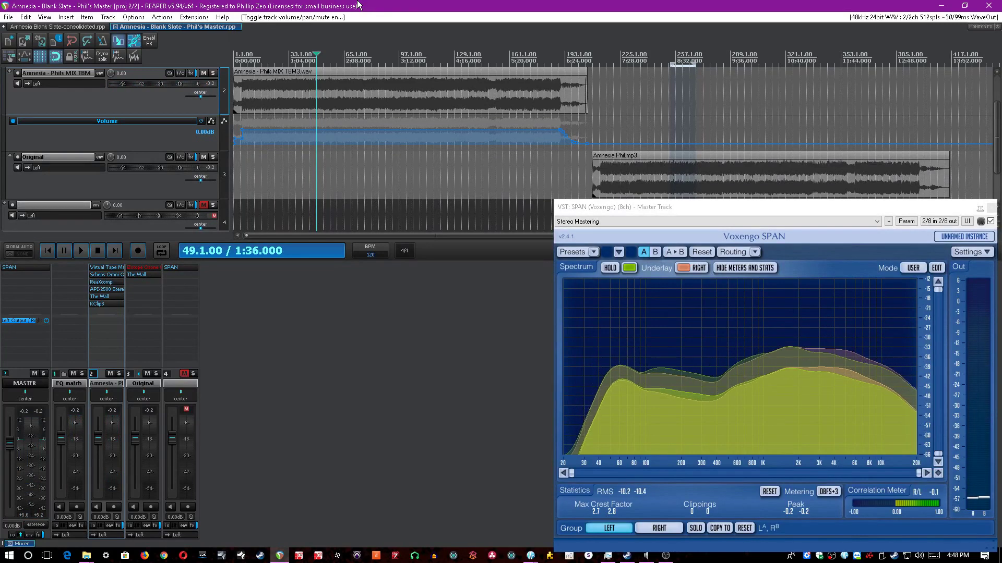
Play the original file from 8:08 and the mix from 1:52 to compare their sound and spectrum.
click(654, 106)
key(space)
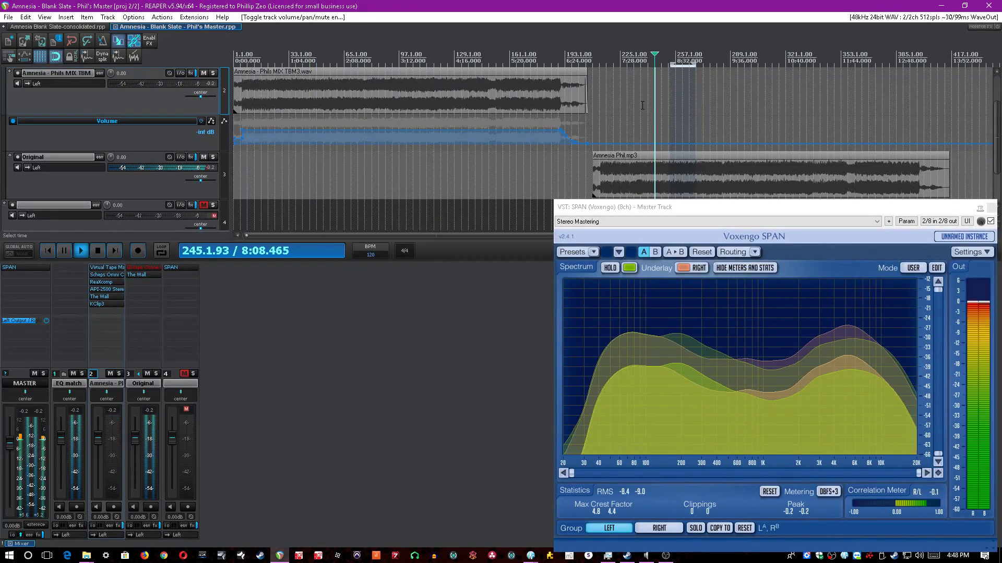
click(330, 56)
key(space)
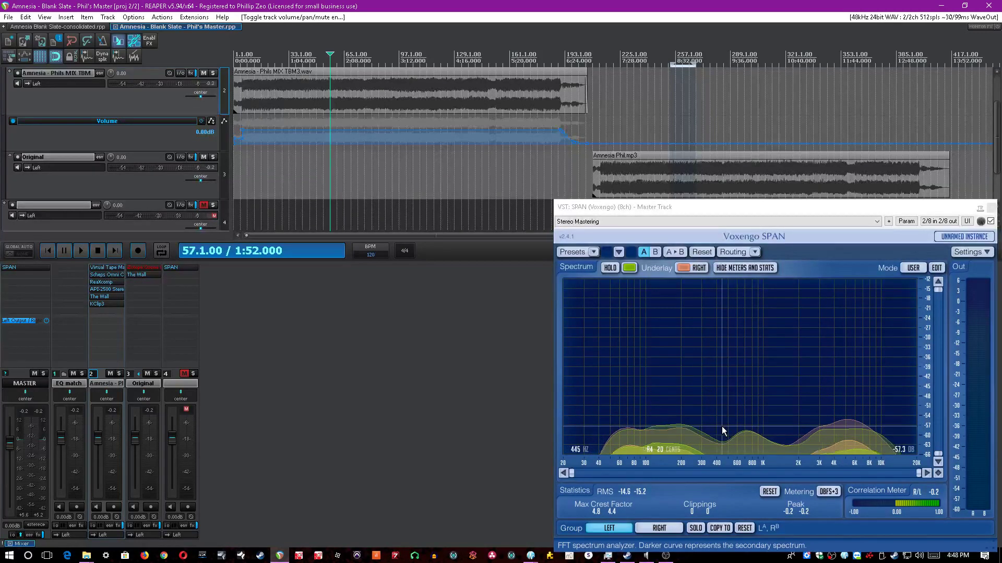
key(space)
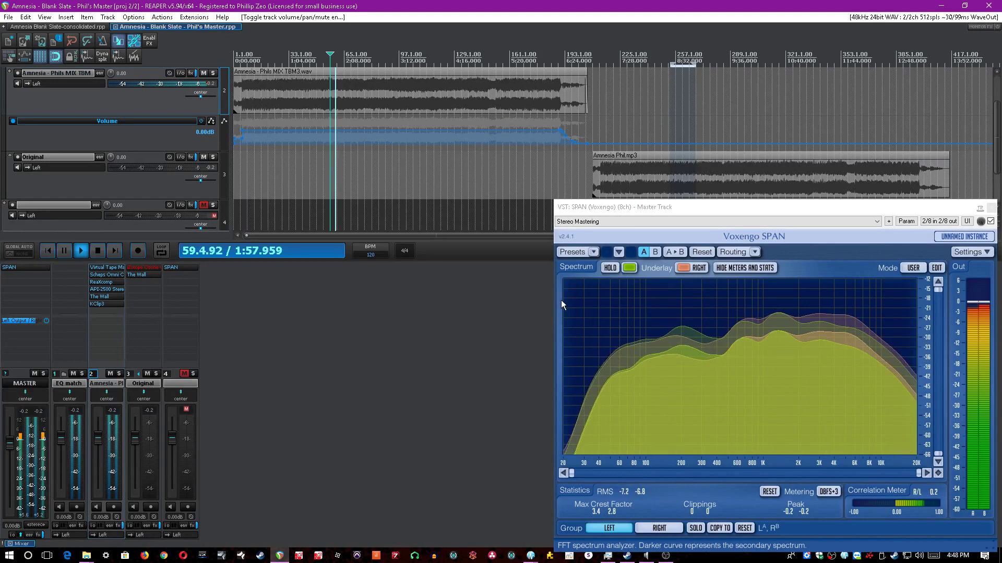
key(space)
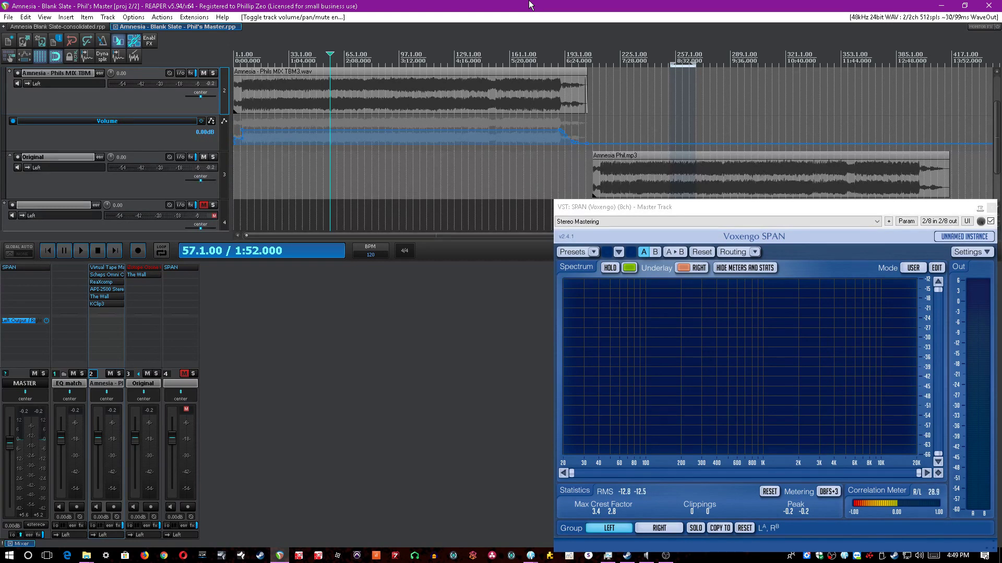
Compare the mix from 1:04 with the original file from 7:36 and stop playback.
double_click(528, 4)
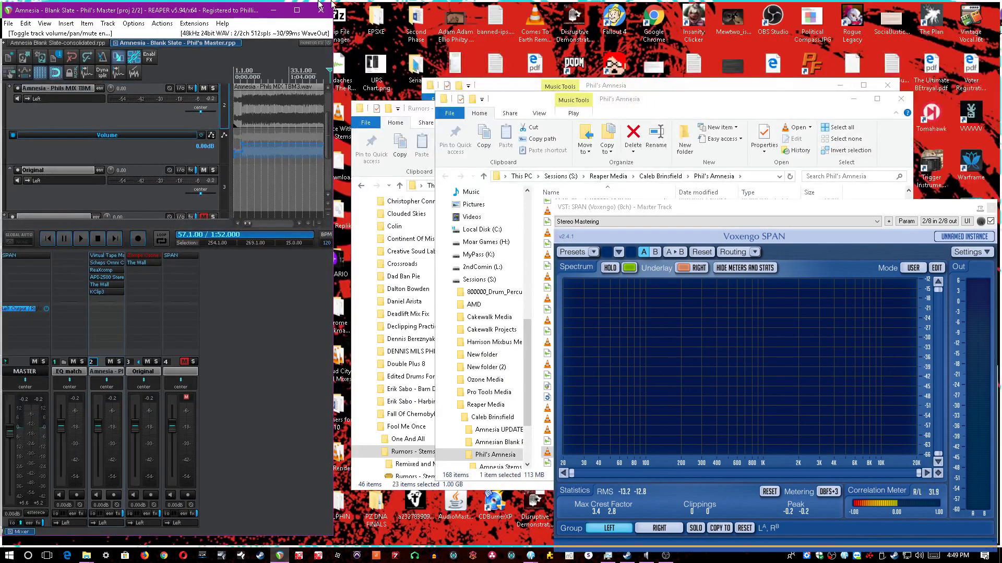
double_click(240, 6)
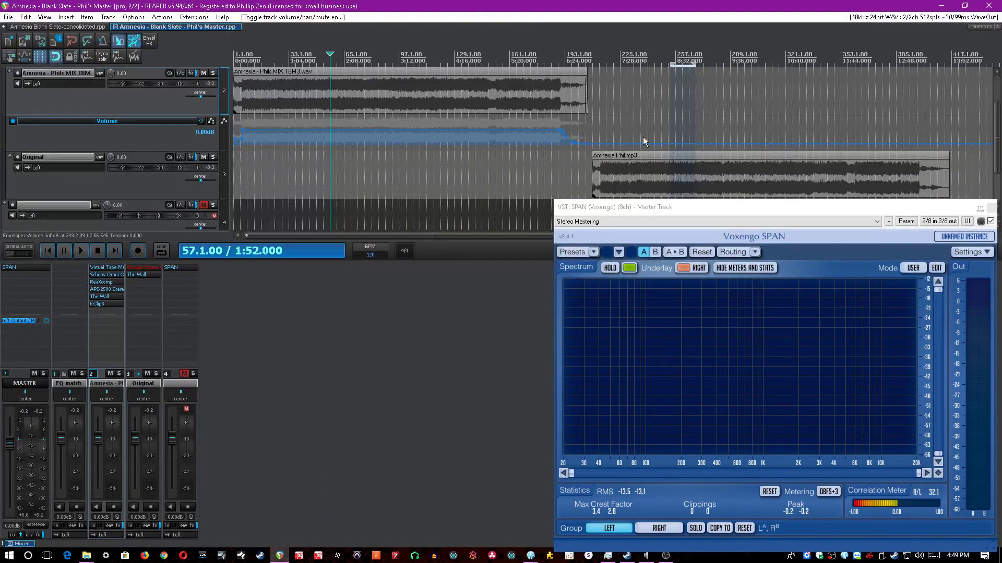
key(space)
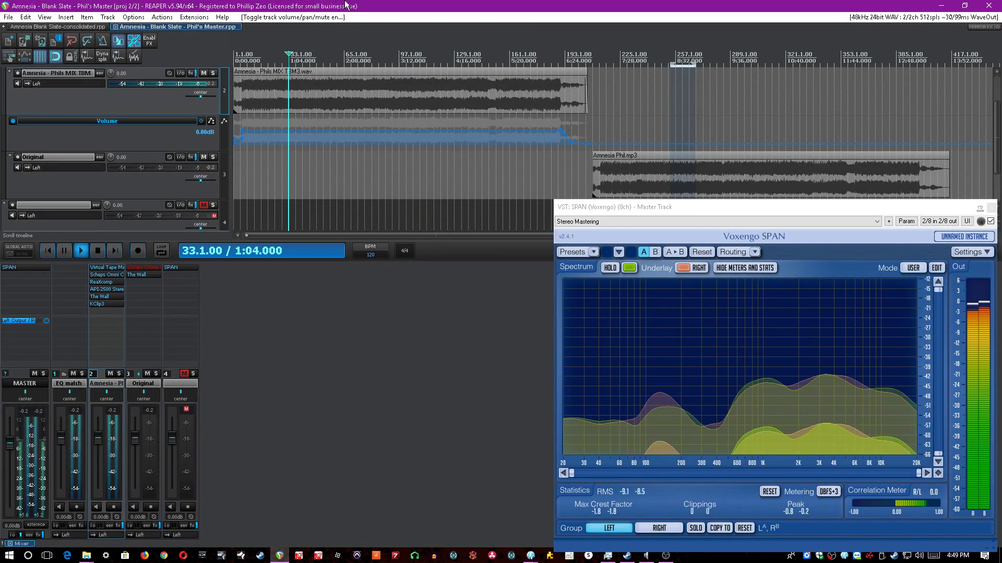
click(627, 129)
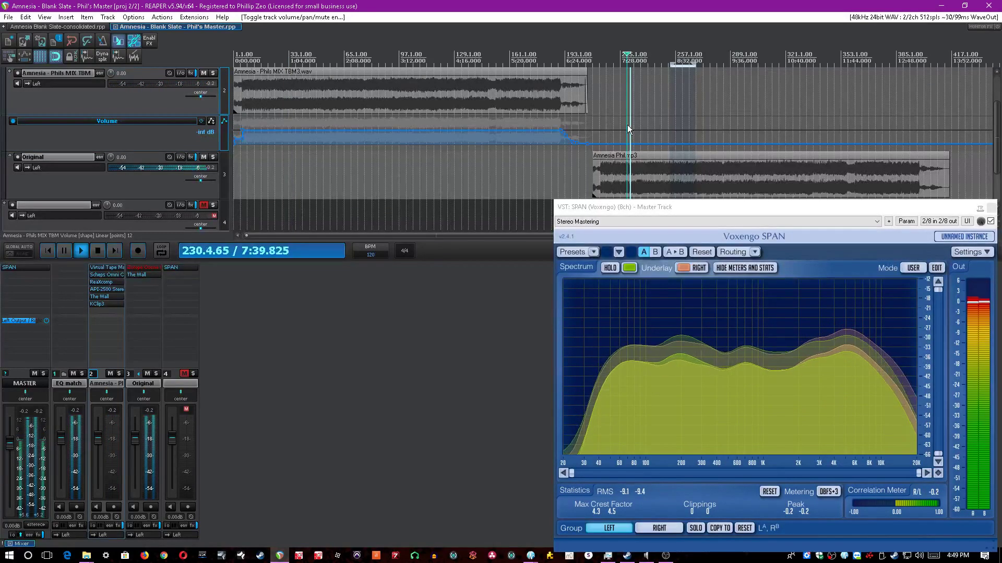
key(space)
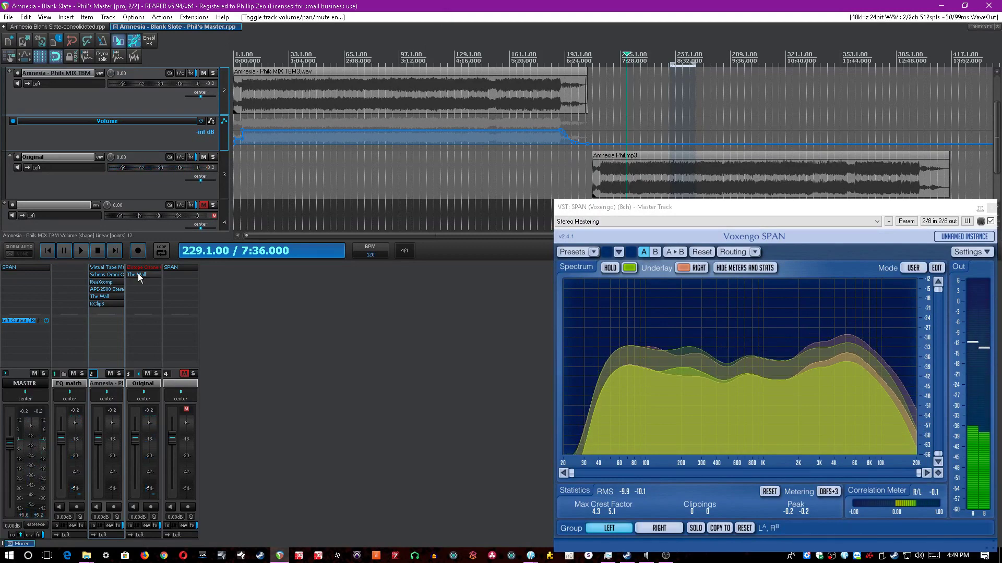
Enable the Original track's Ozone 6 Equalizer, set its matched curve amount to 100%, and save the project.
click(154, 269)
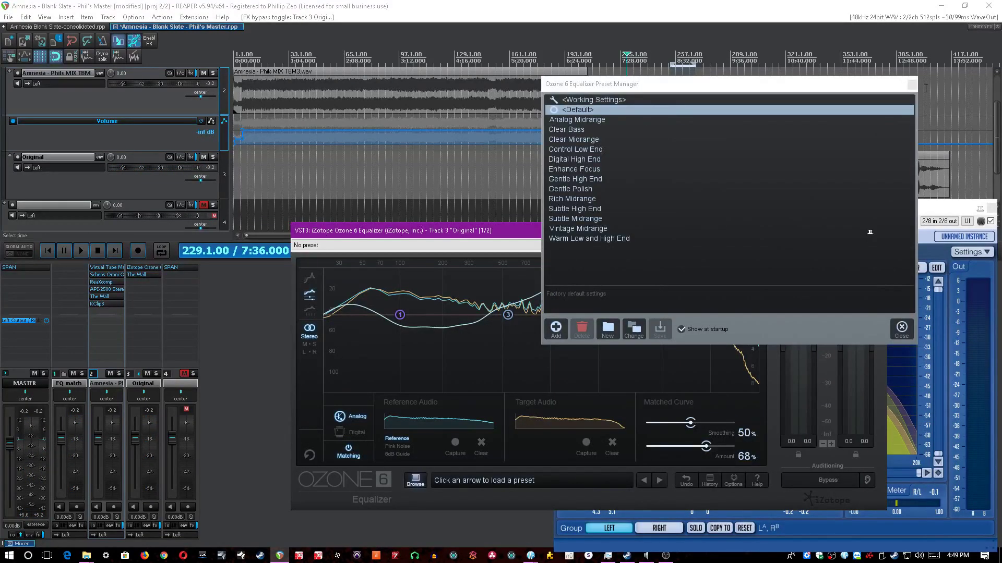
key(Escape)
drag(636, 231, 555, 166)
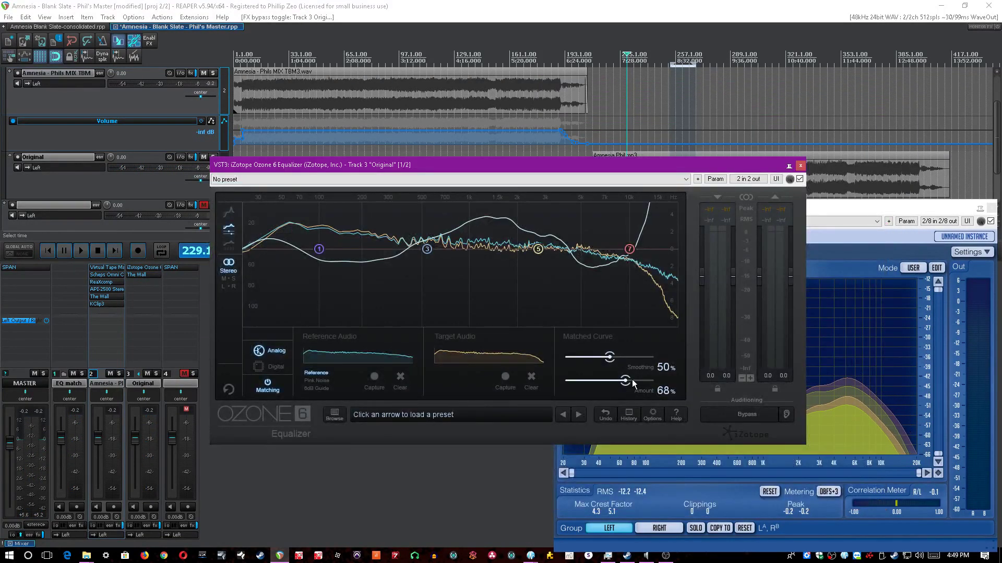
drag(632, 383, 672, 366)
drag(684, 162, 676, 182)
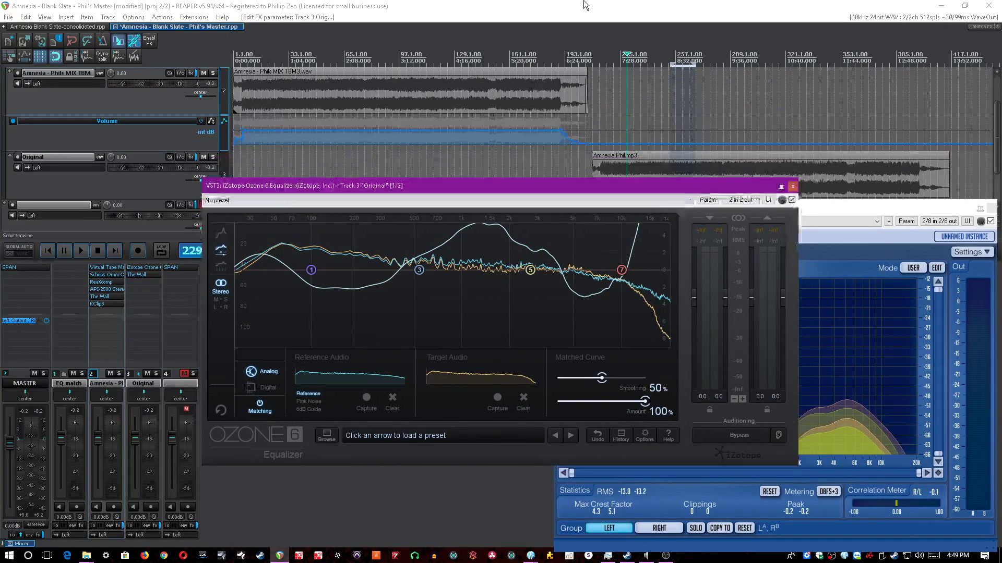
click(585, 5)
key(ctrl+s)
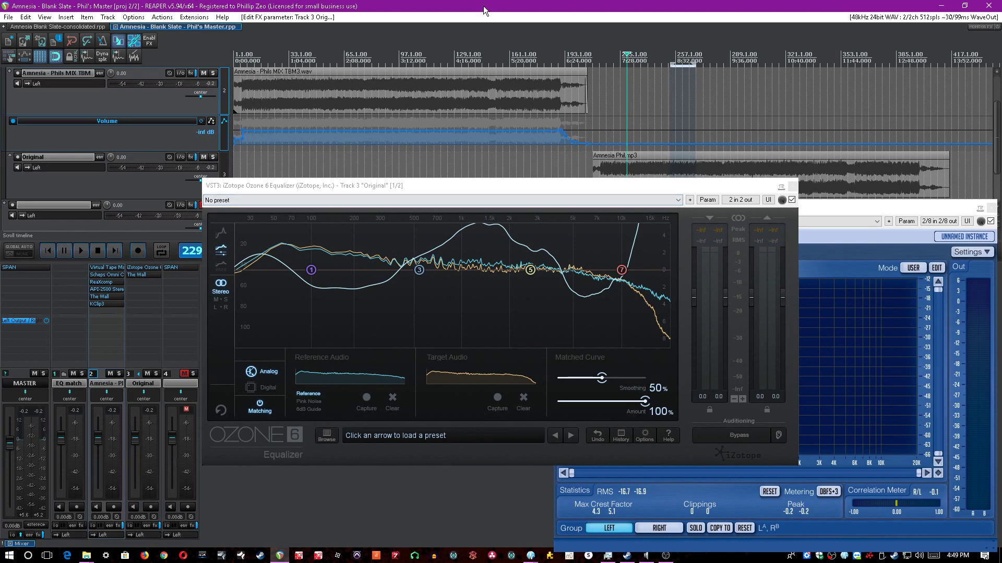
Move the Ozone 6 Equalizer from the Original track to the EQ match track and open it there.
drag(421, 189, 421, 199)
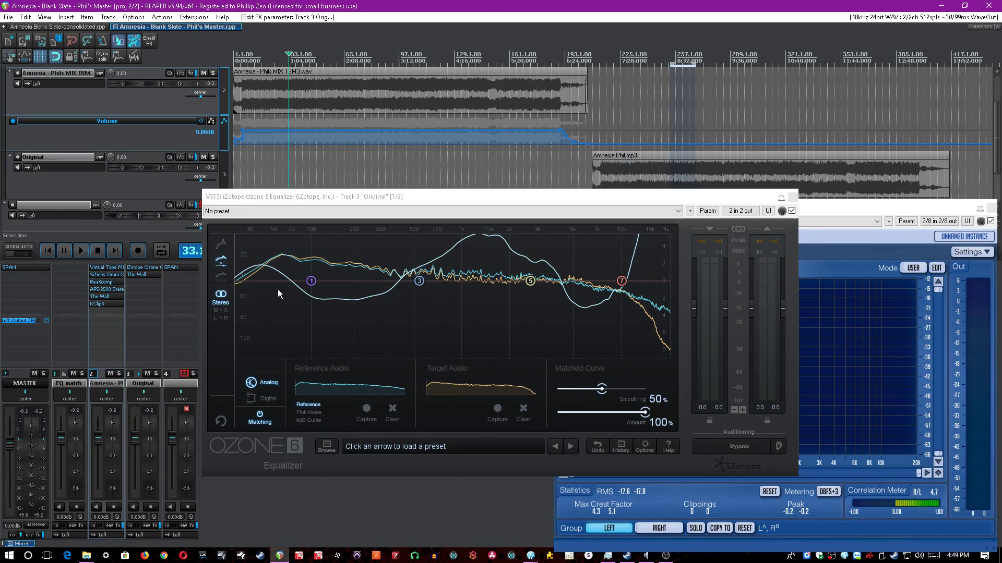
drag(145, 269, 70, 268)
alt+click(144, 268)
click(70, 268)
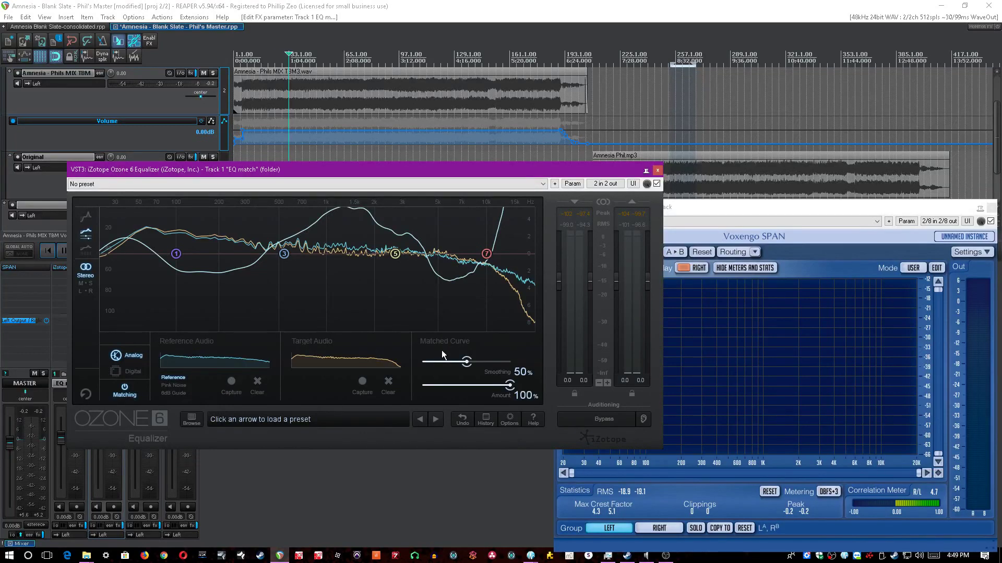
Set the EQ match Ozone's matched curve amount to 0% and start capturing new reference audio while playing the mix.
scroll(300, 85, up, 4)
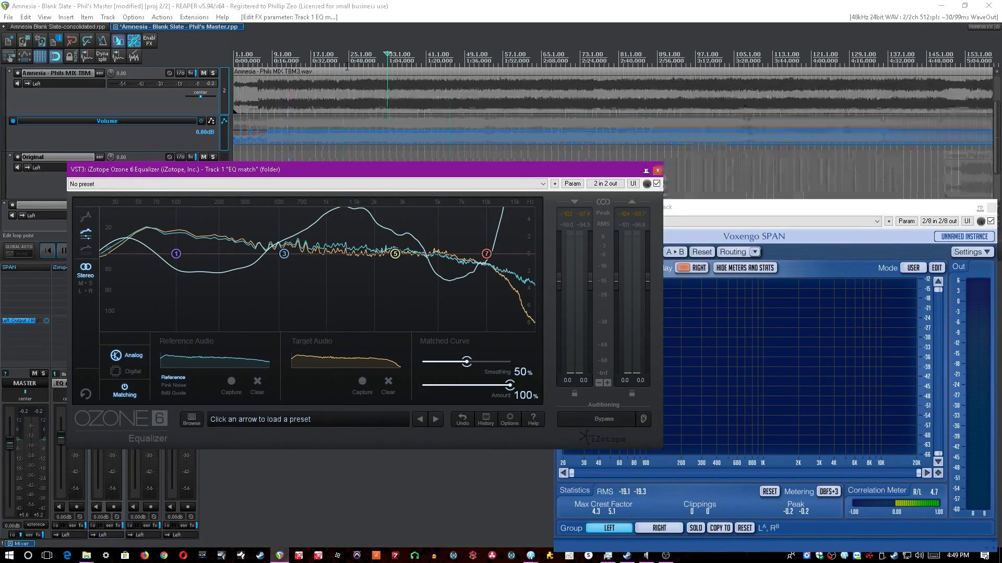
click(554, 56)
scroll(555, 55, up, 4)
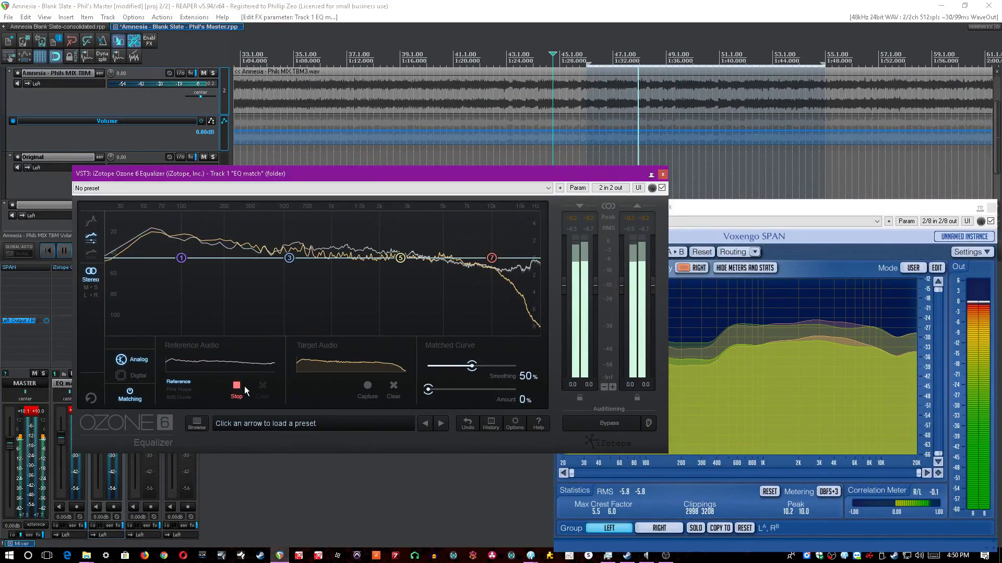
click(653, 6)
scroll(654, 5, down, 2)
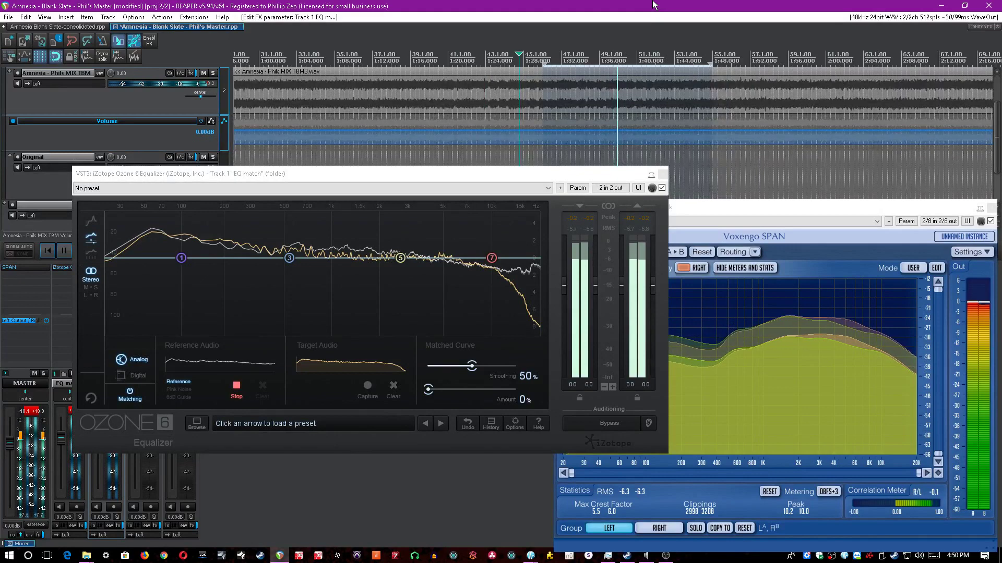
Bypass The Wall on the Original track and stop both the reference capture and playback.
drag(120, 174, 316, 256)
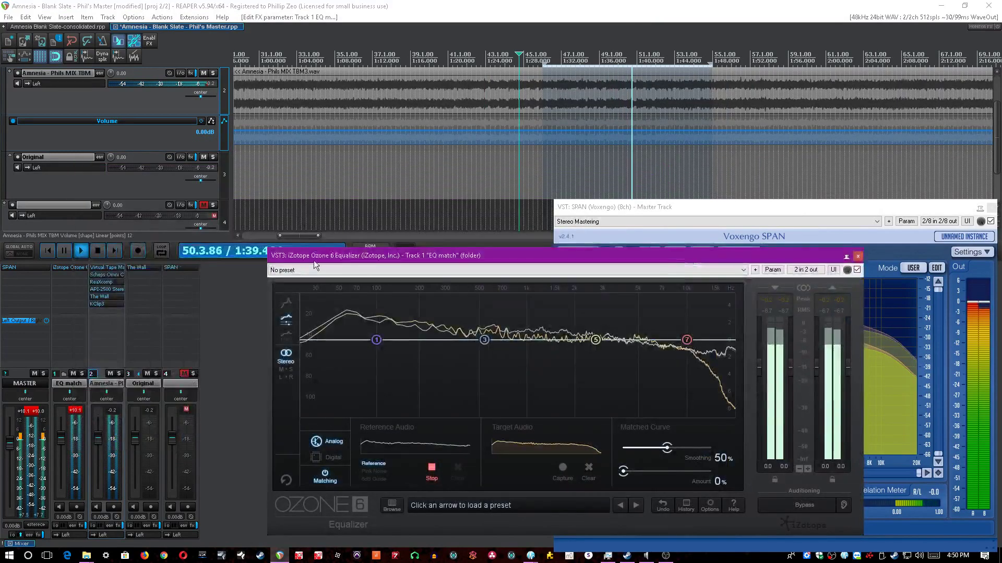
shift+click(133, 269)
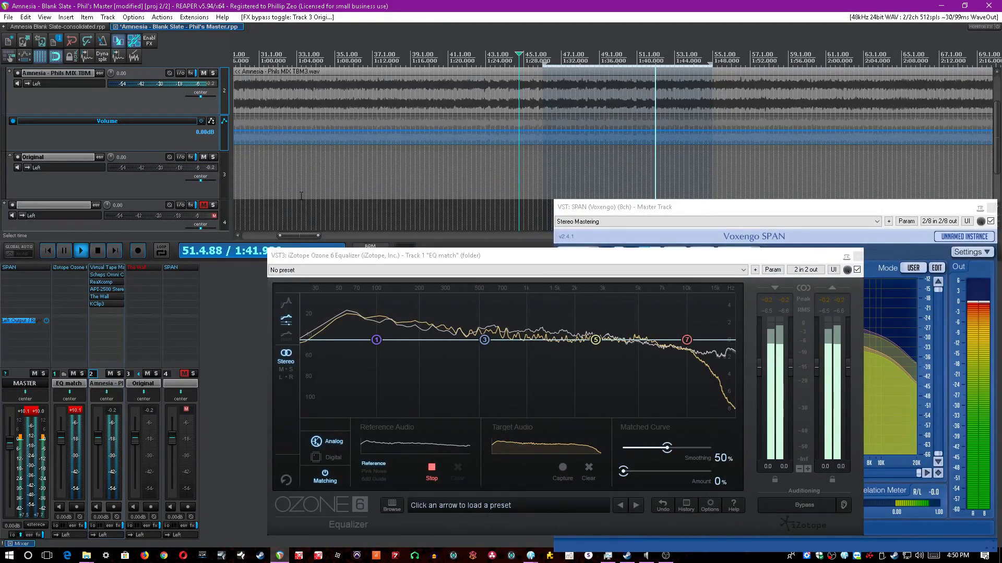
drag(584, 255, 534, 183)
click(603, 5)
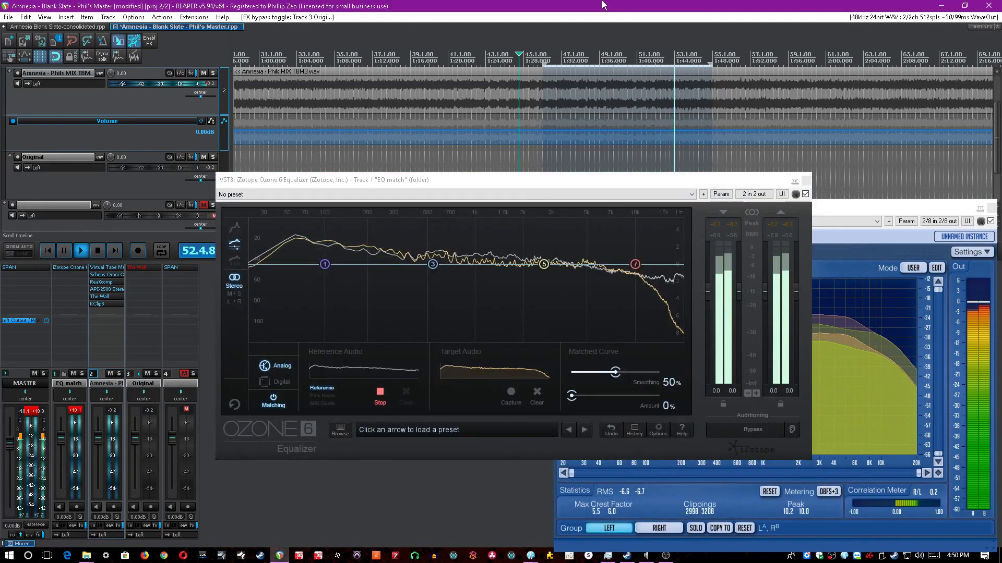
scroll(603, 5, up, 3)
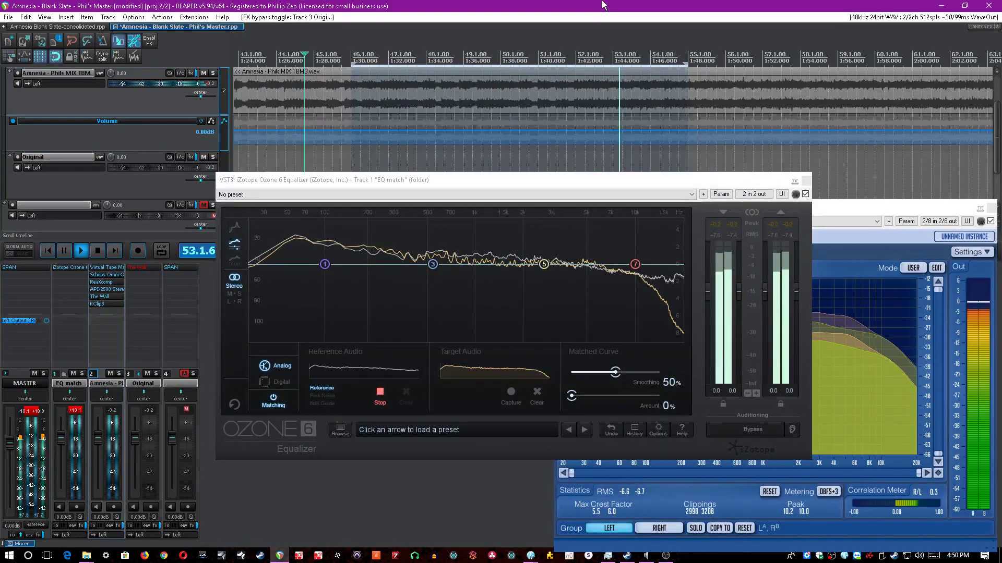
click(379, 393)
key(space)
scroll(293, 63, down, 5)
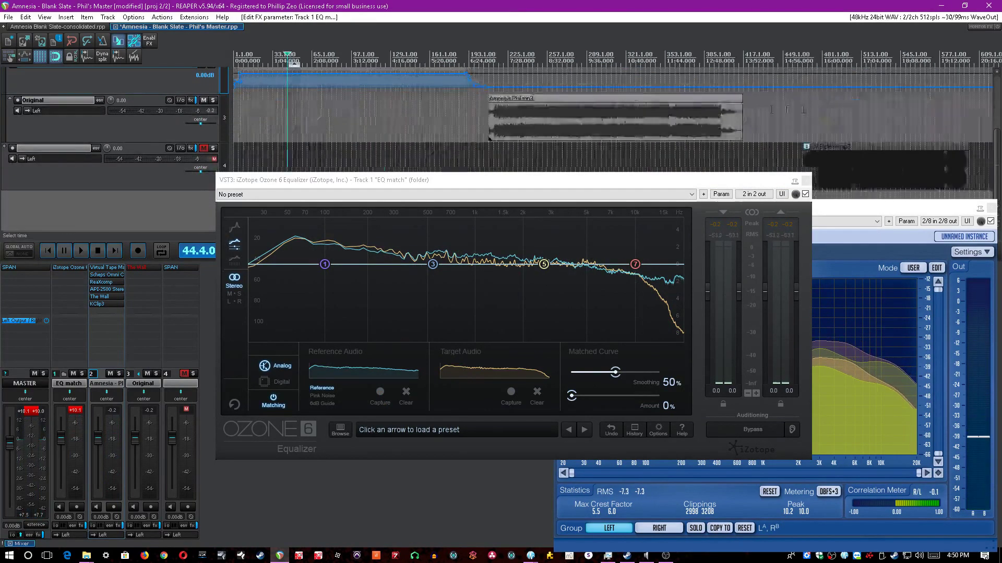
Set a time selection over Amnesia Phil.mp3 on the Original track, starting at 254.1.00.
click(528, 120)
scroll(528, 120, up, 7)
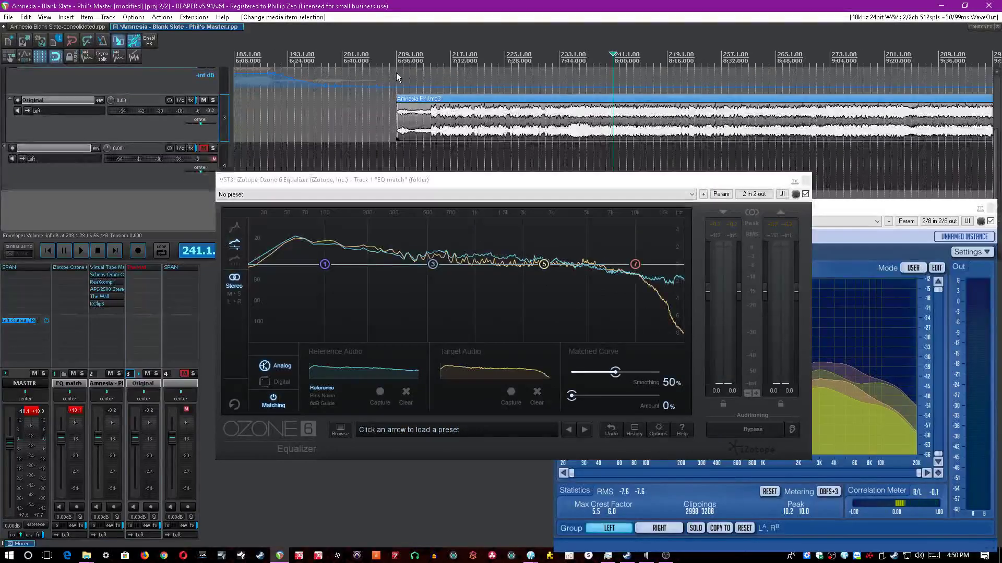
drag(397, 77, 729, 76)
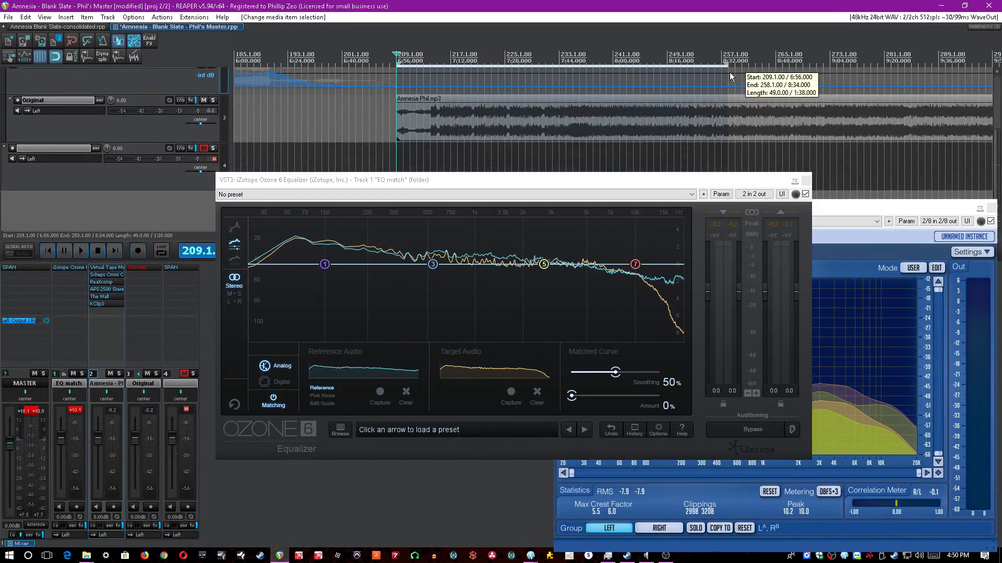
drag(730, 72, 733, 72)
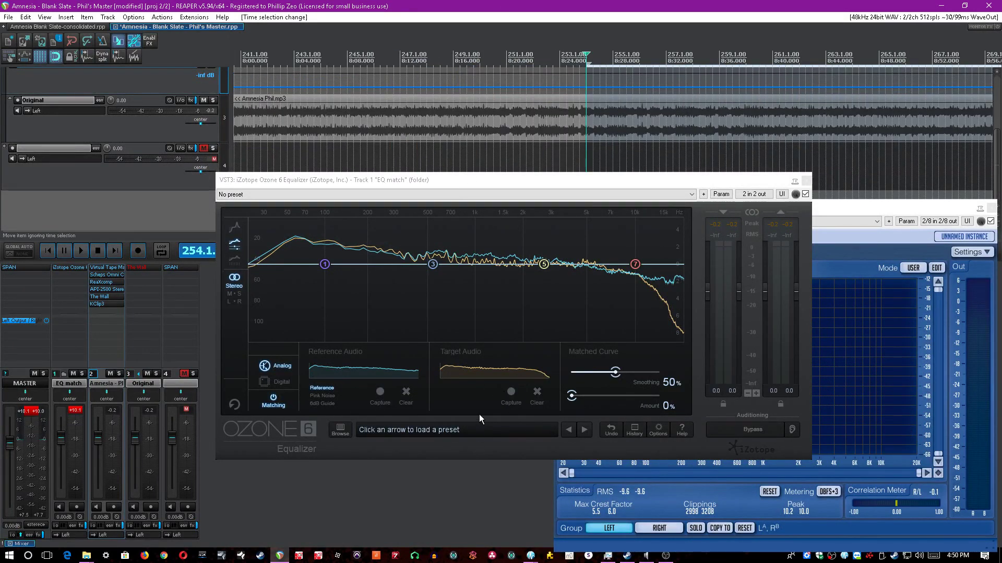
Play the selected section and capture it as target audio in the EQ match track's Ozone 6 Equalizer, ending the capture after several bars.
key(space)
click(510, 392)
click(466, 5)
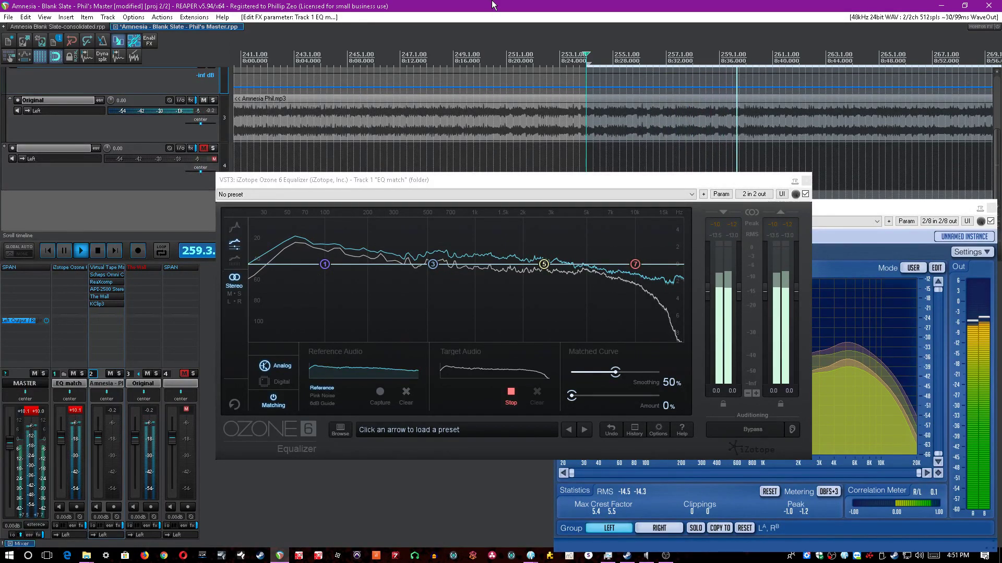
scroll(495, 5, down, 1)
scroll(504, 4, up, 1)
scroll(564, 5, down, 2)
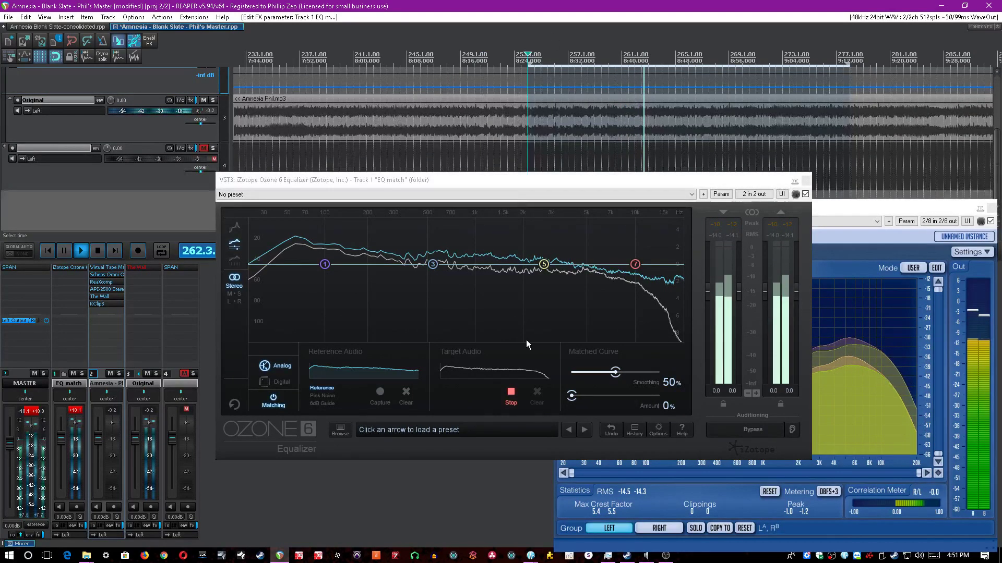
click(510, 395)
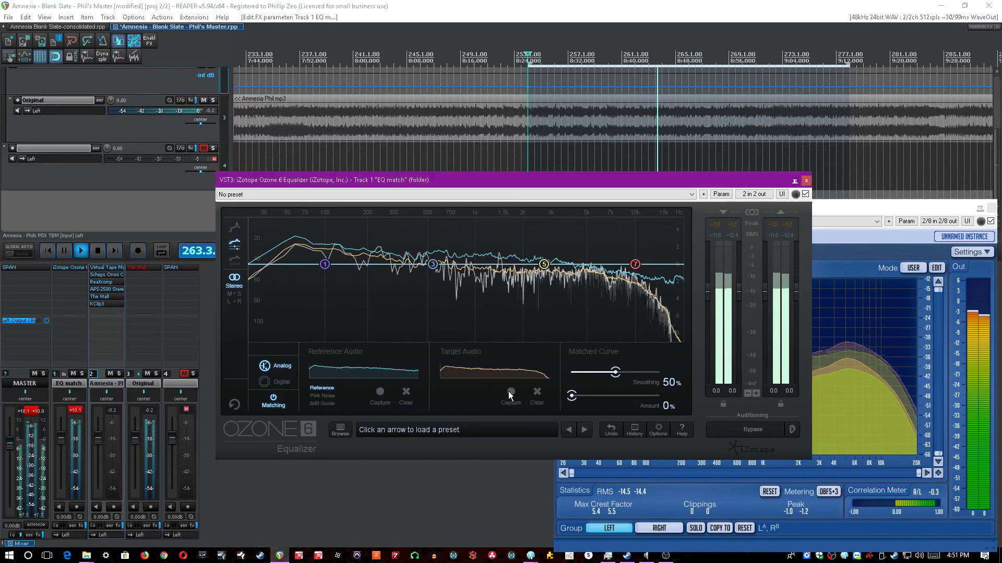
Set the matched curve amount to 90%, stop playback, and save the project.
drag(572, 395, 649, 397)
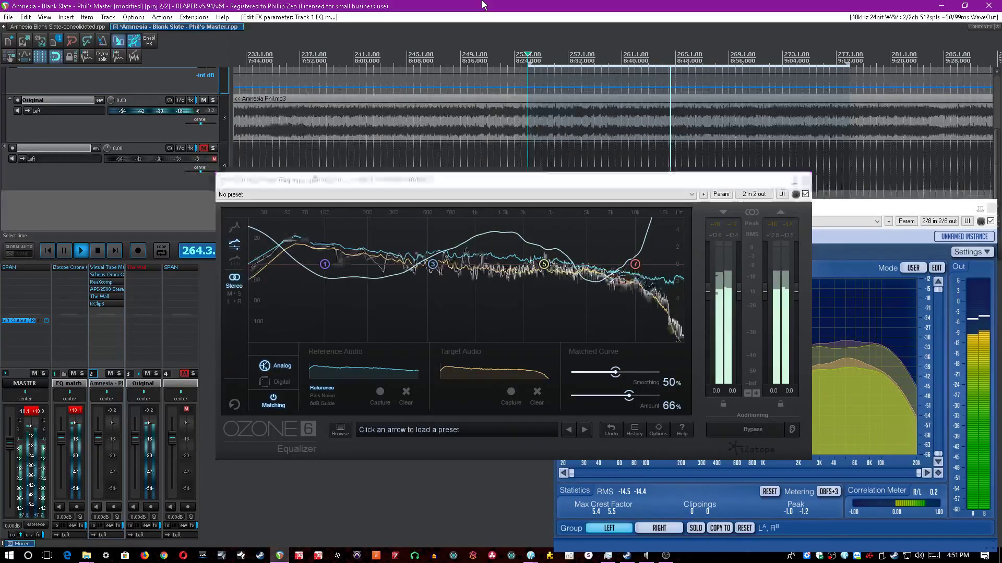
key(space)
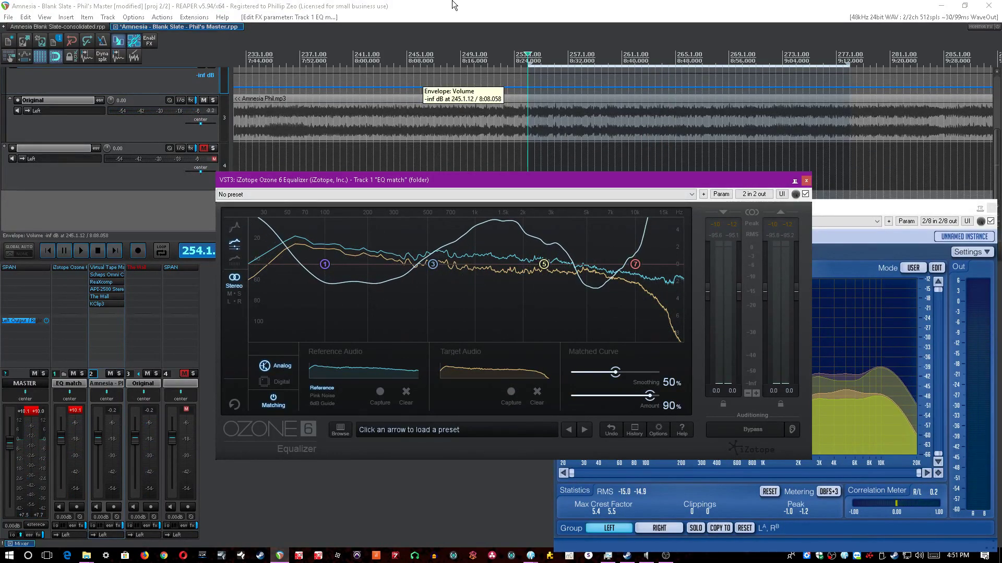
key(ctrl+s)
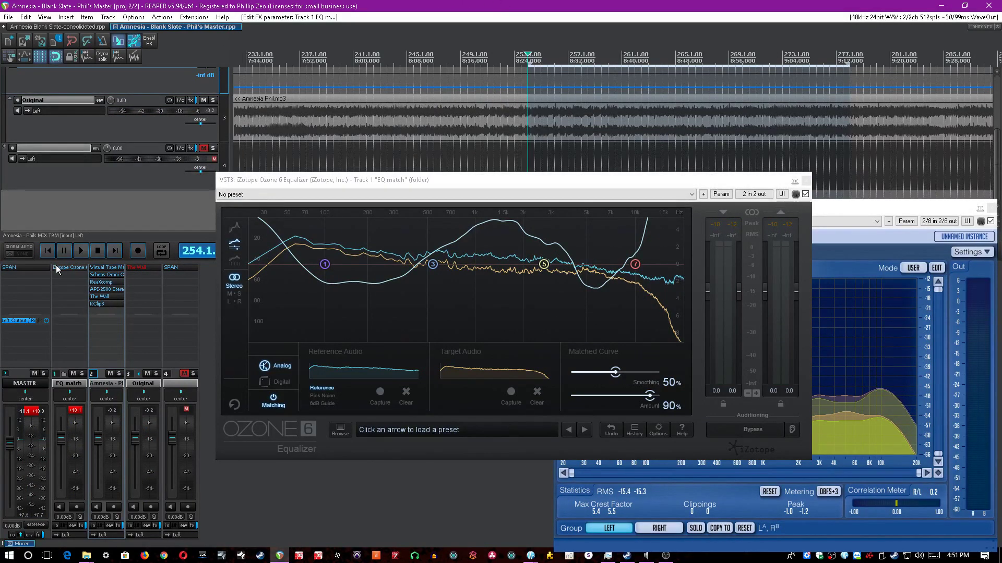
Move Ozone 6 Equalizer from the EQ match track to the Original track, save the project, and open The Wall with its limiting active.
drag(58, 269, 140, 268)
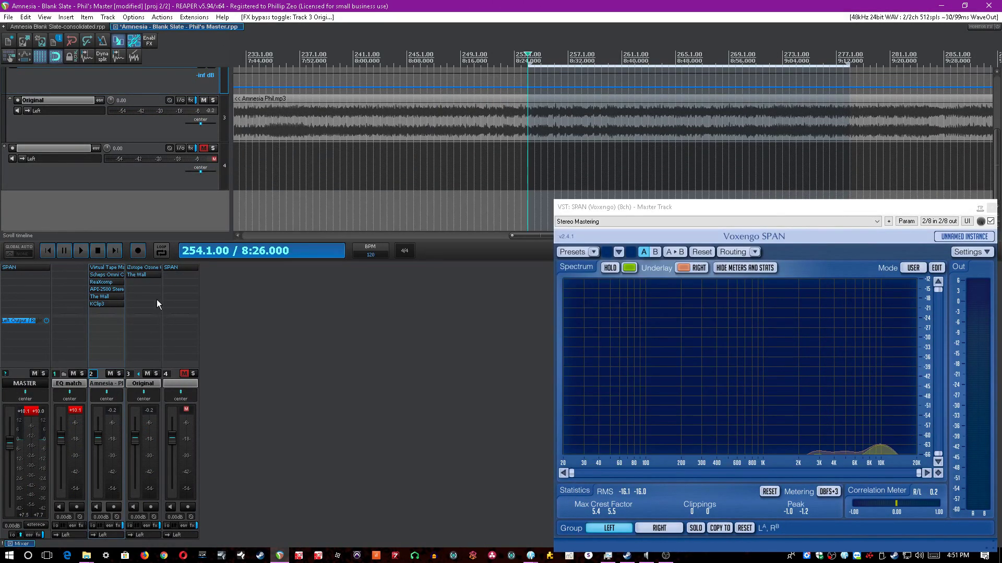
key(ctrl+s)
click(151, 276)
drag(412, 105, 528, 226)
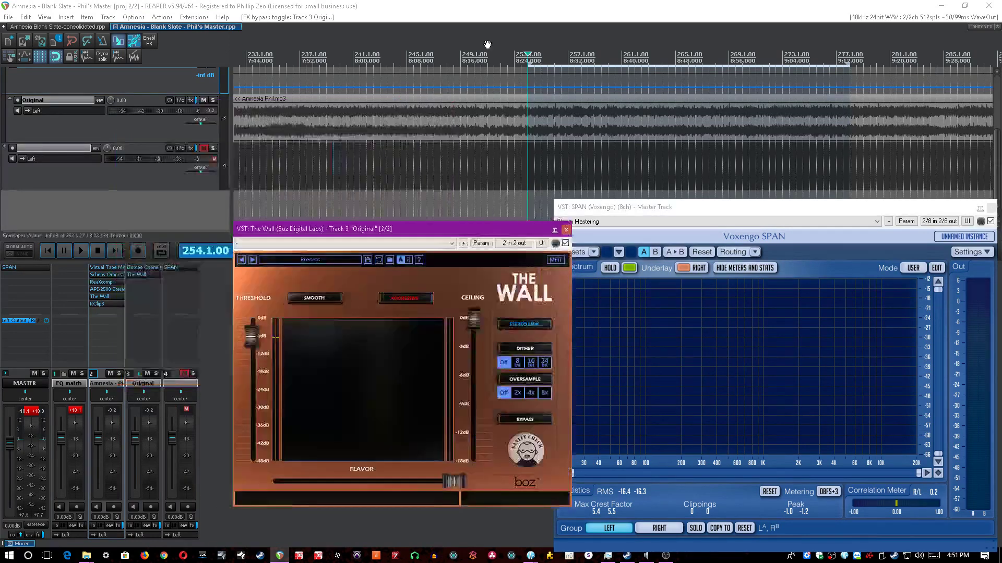
click(484, 19)
scroll(449, 94, up, 2)
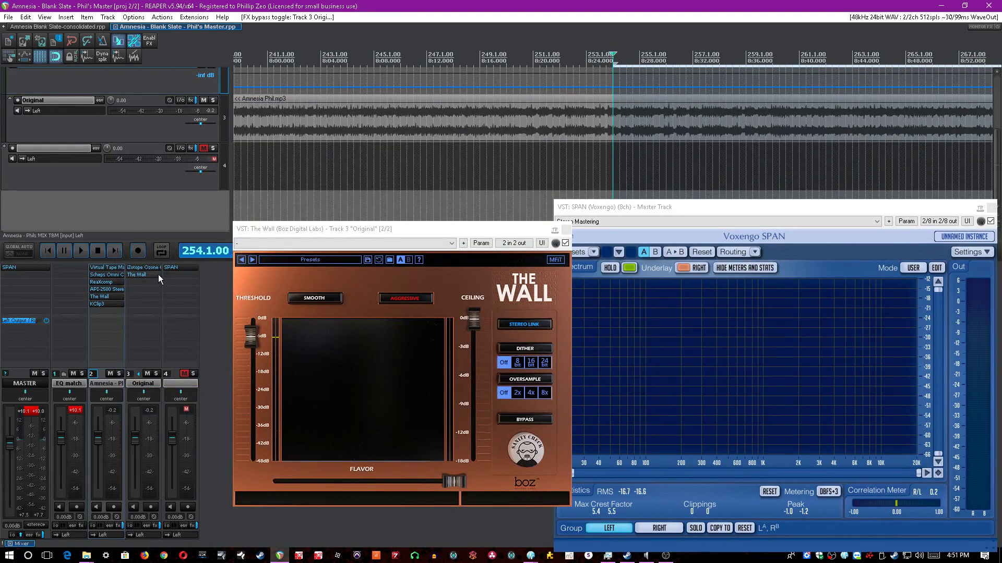
Play the Original track, replace The Wall's window with Ozone 6 Equalizer's, and examine the matched curve before stopping playback.
key(space)
click(566, 229)
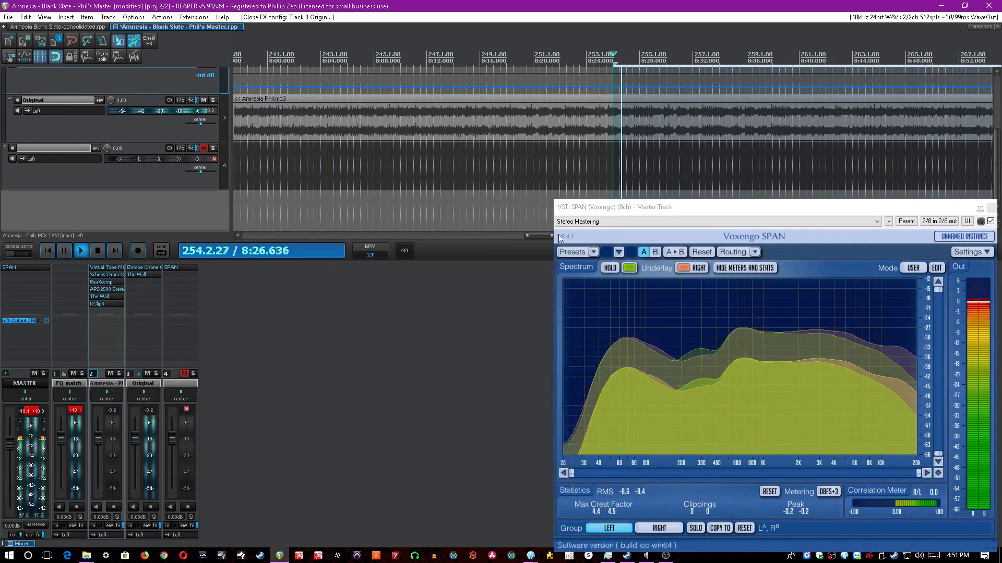
click(146, 271)
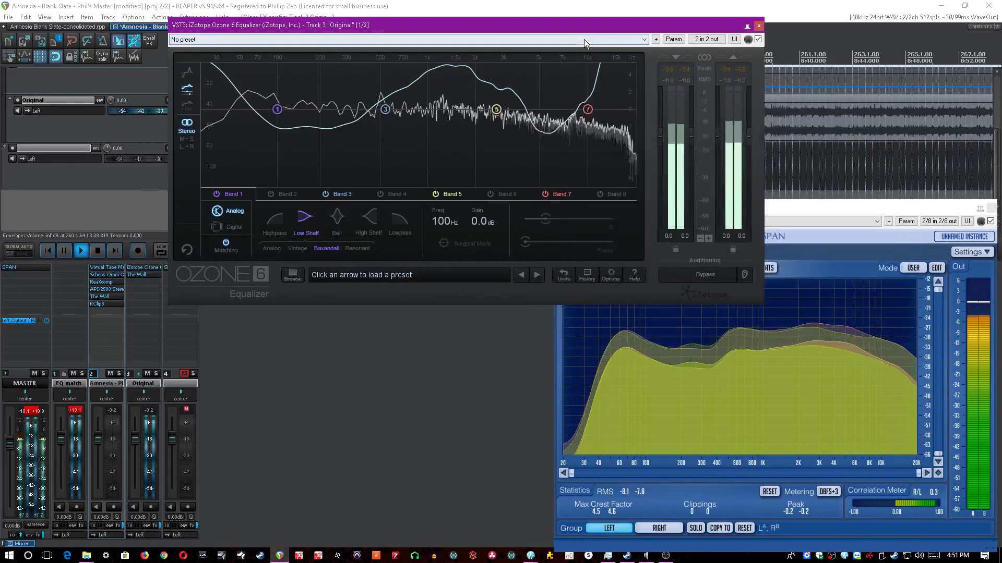
drag(587, 29, 576, 201)
click(520, 9)
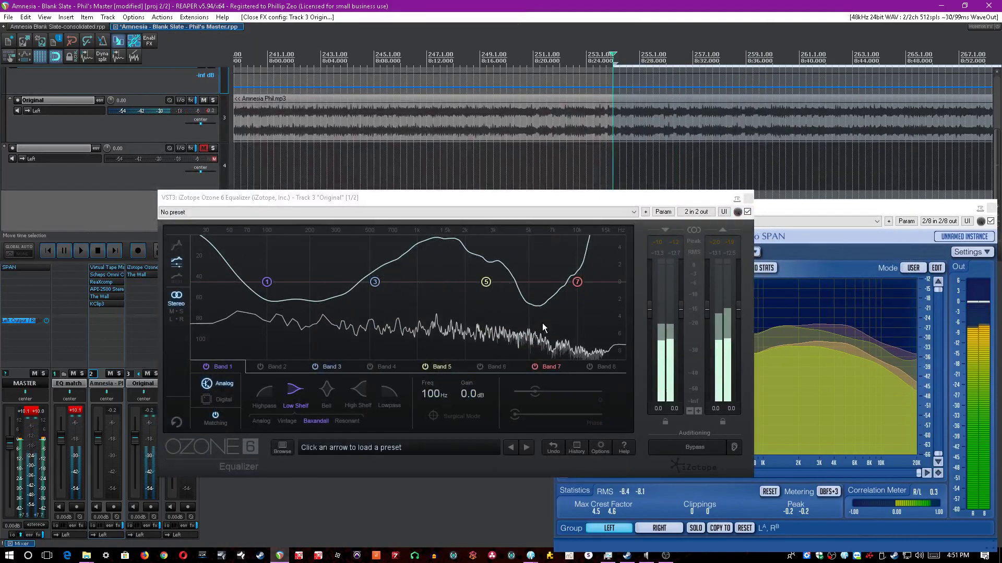
click(453, 270)
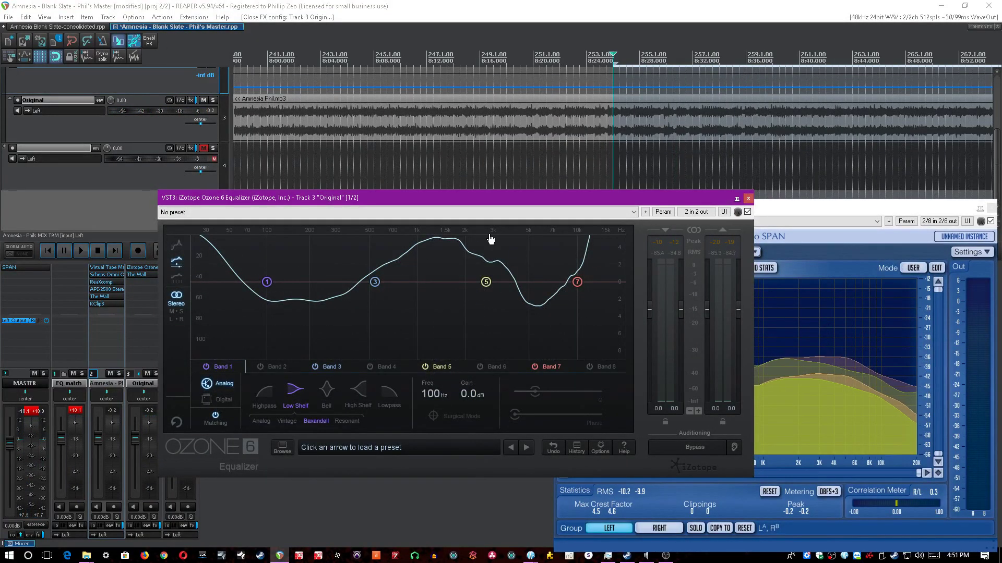
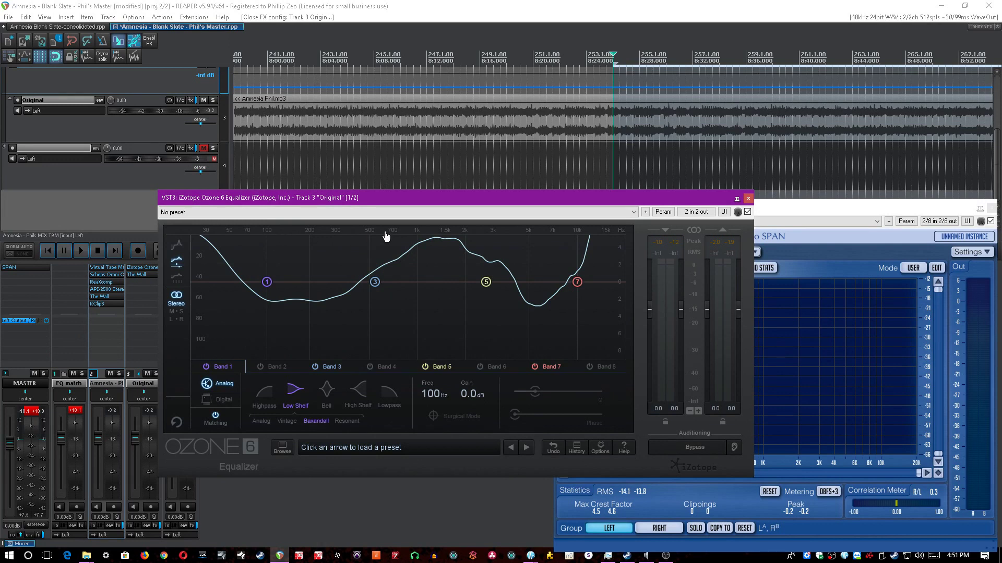
Play the Original track and bypass its Ozone 6 Equalizer to hear the difference, then stop and save the project.
click(401, 6)
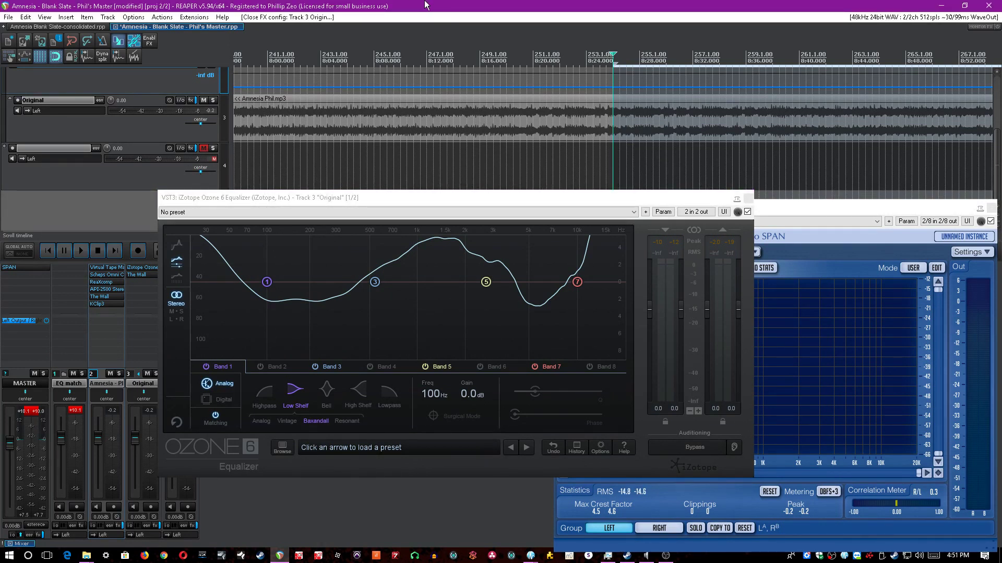
key(space)
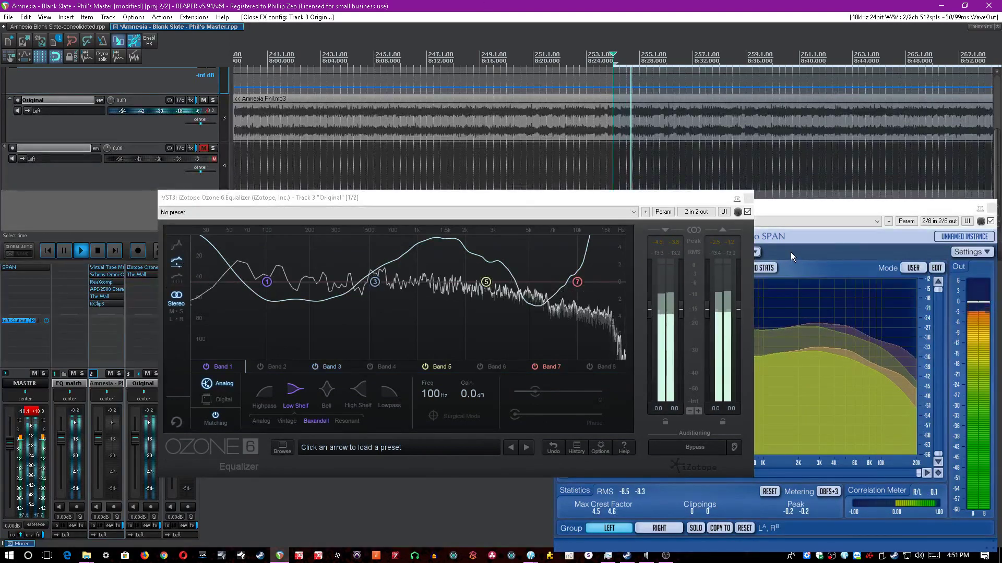
click(747, 212)
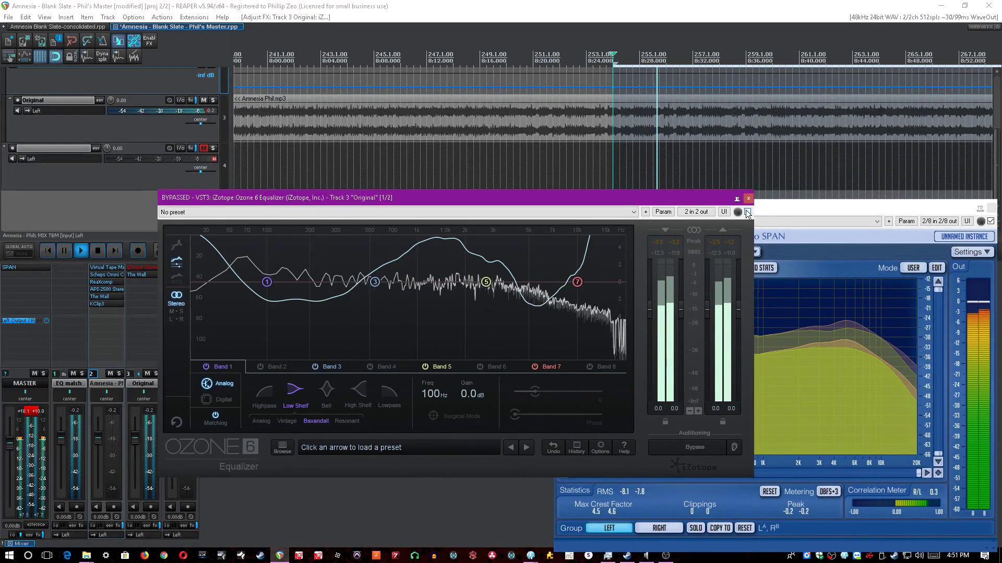
key(space)
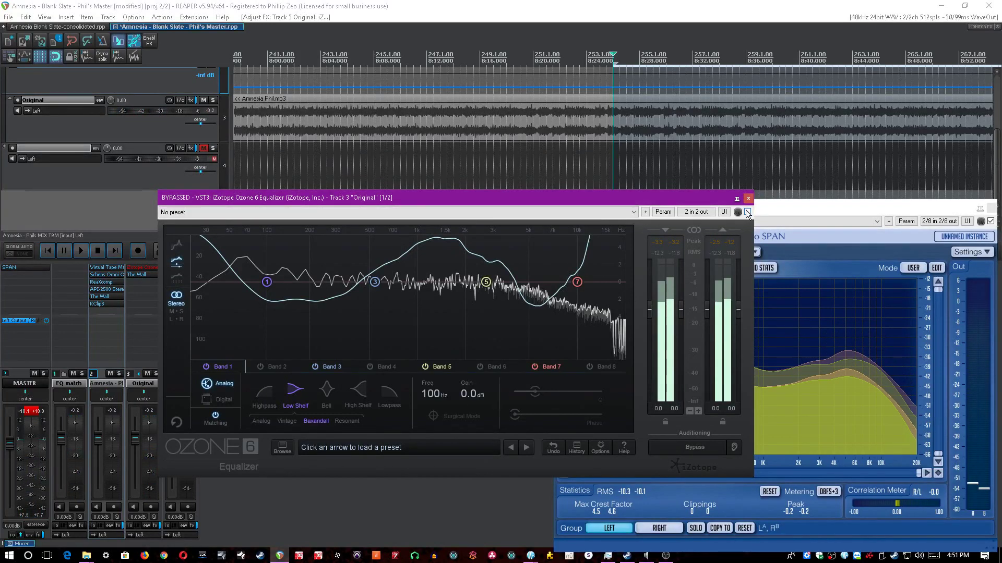
click(615, 5)
key(ctrl+s)
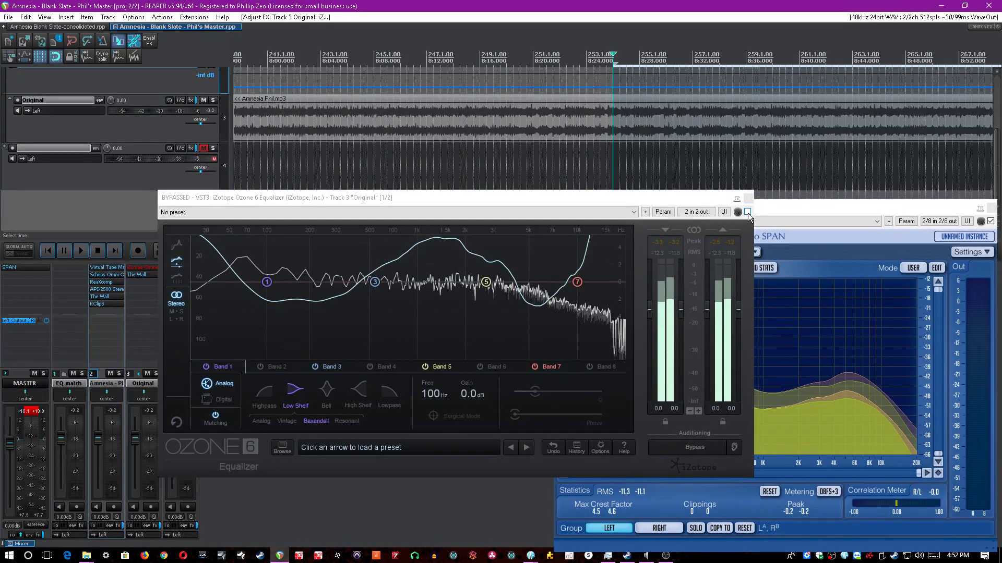
Replay the section and re-enable the Original track's Ozone 6 Equalizer to compare, then stop and save the project.
key(space)
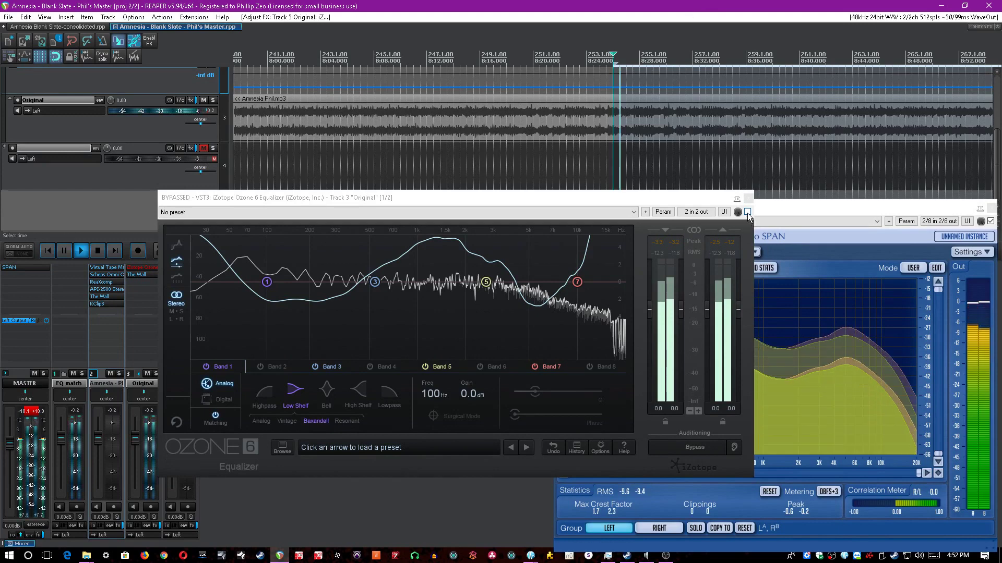
click(747, 213)
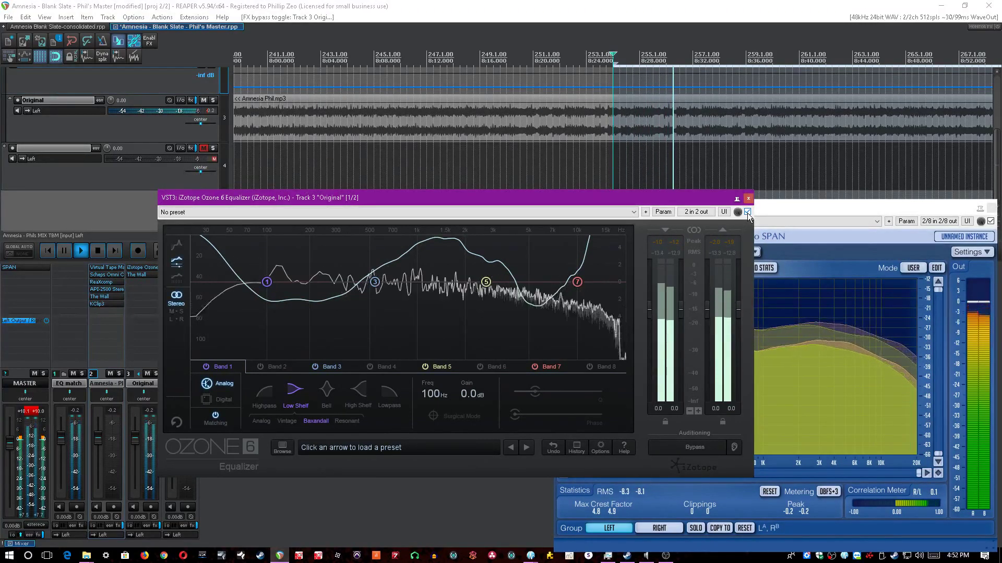
key(space)
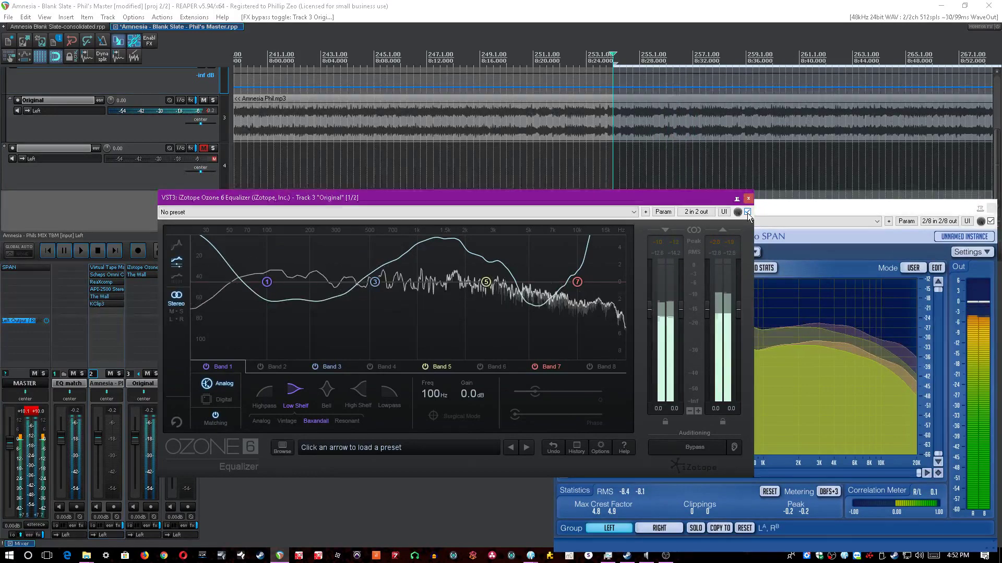
click(390, 21)
key(ctrl+s)
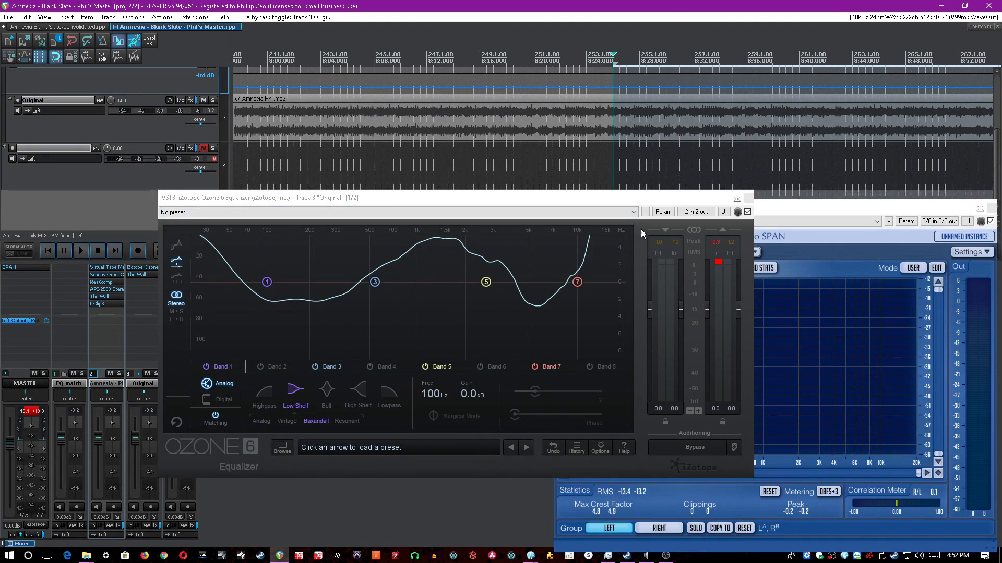
Clear the clipping indicator on Ozone 6 Equalizer's output meter.
click(718, 264)
right_click(433, 281)
click(441, 300)
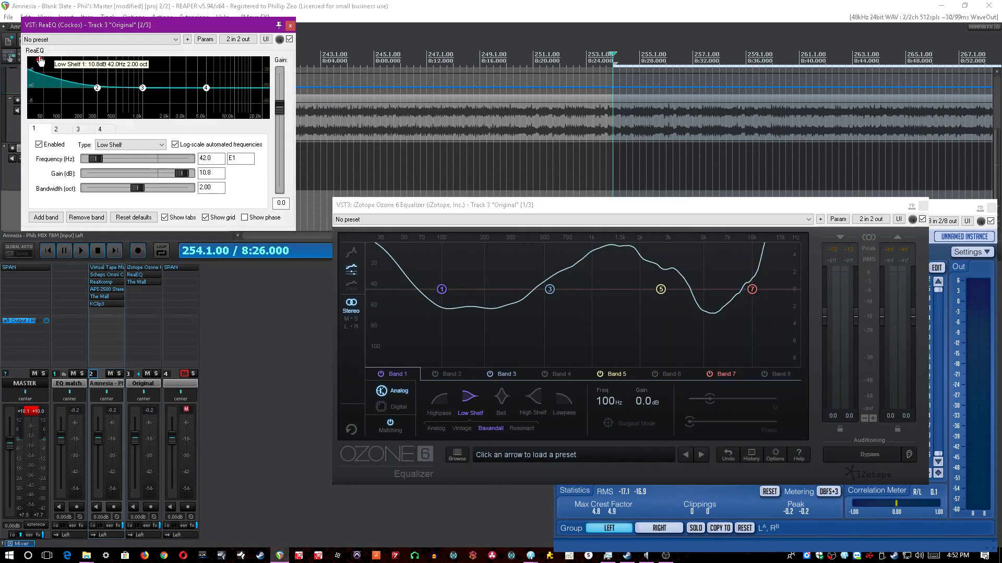
Shape the Original track's ReaEQ like Ozone's matched curve: cut bands 2 and 5, boost band 3, and set the high shelf to 11166.3 Hz, 10.0 dB.
drag(97, 87, 80, 106)
drag(142, 88, 157, 69)
double_click(197, 96)
drag(197, 96, 239, 62)
click(262, 5)
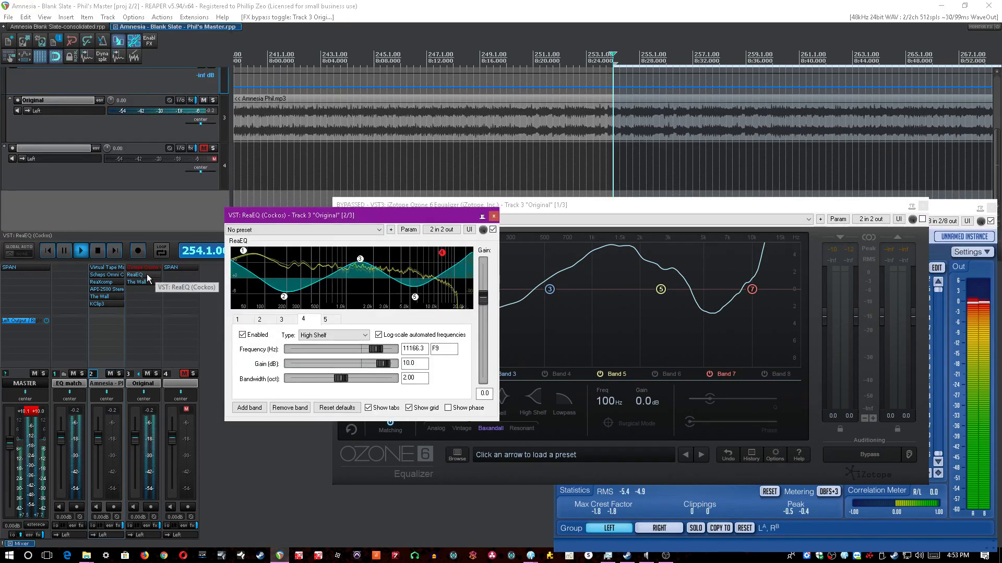
Play the Original track through ReaEQ and flip all its bands to hear the inverted curve, then stop playback.
click(374, 7)
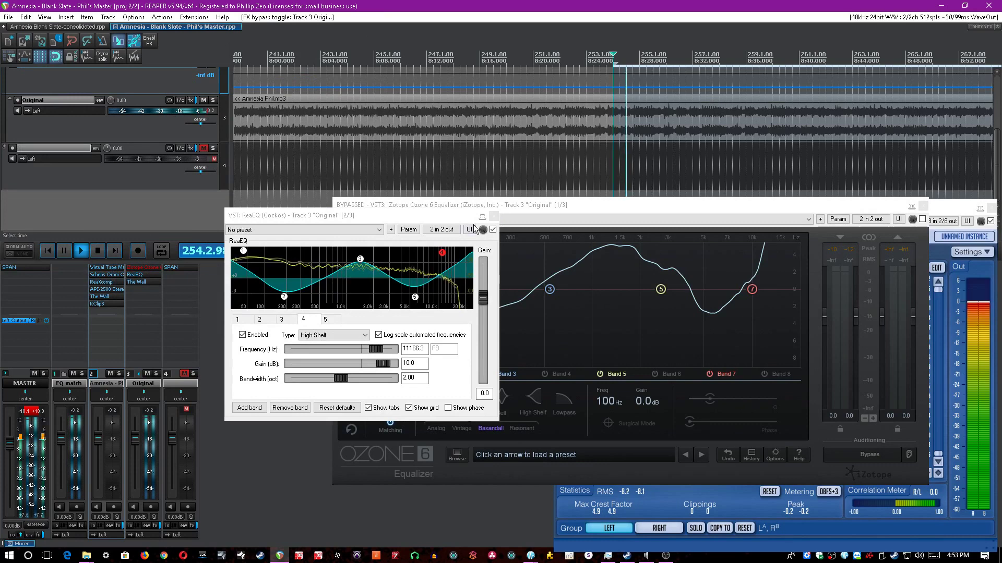
click(442, 219)
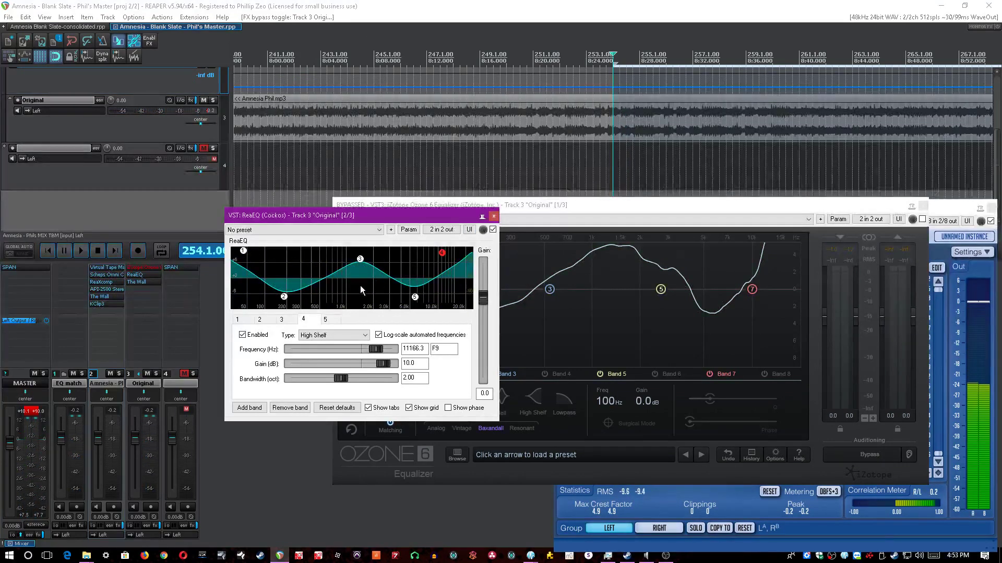
right_click(326, 291)
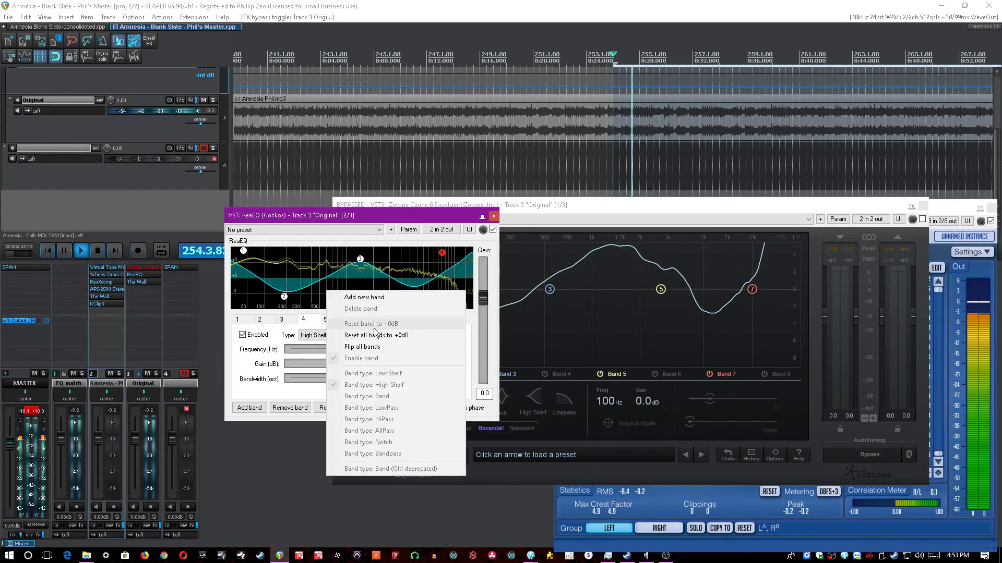
click(396, 346)
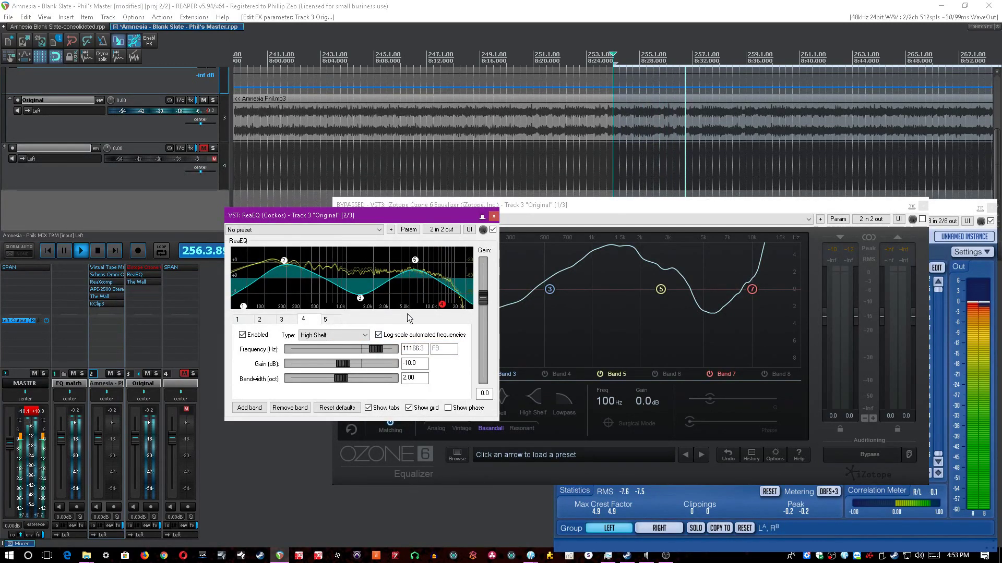
key(space)
Flip all ReaEQ bands on the Original track back to the earlier curve shape.
right_click(402, 295)
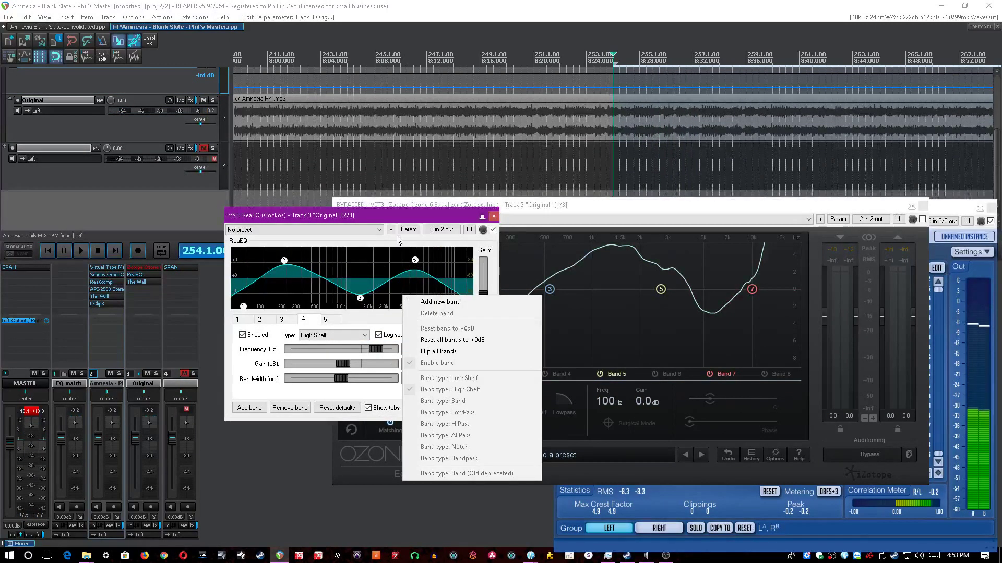
click(408, 214)
right_click(377, 258)
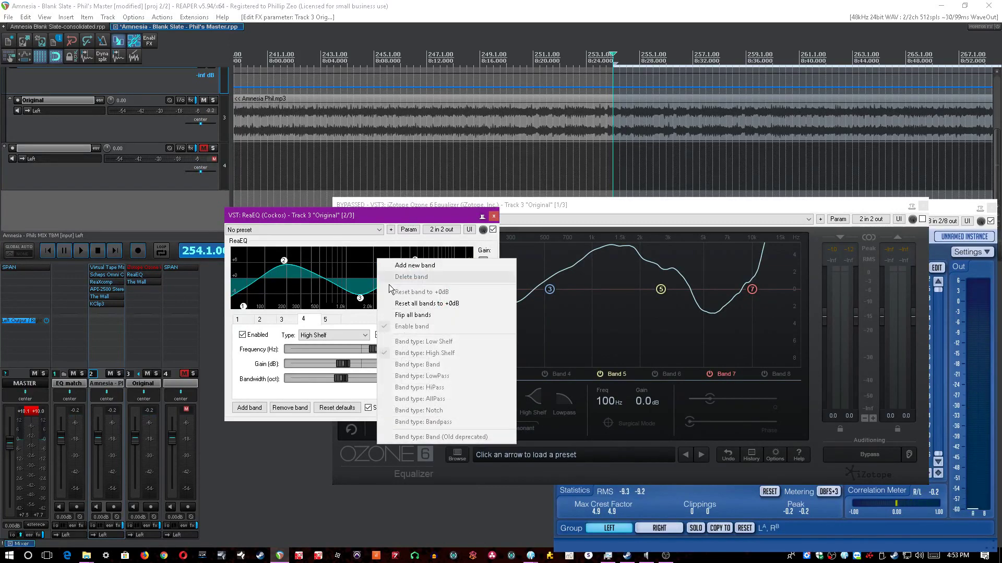
click(429, 316)
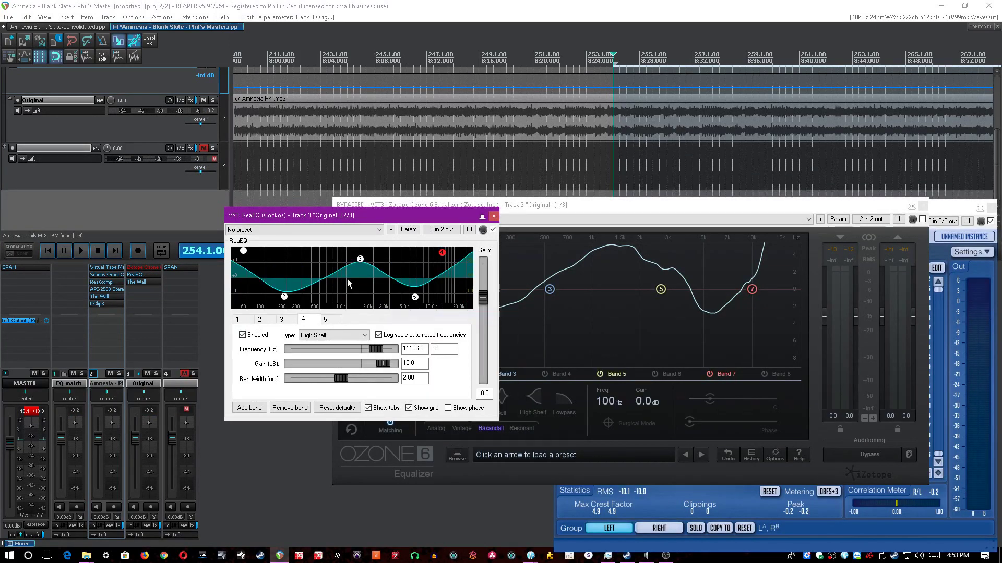
Copy the Original track's ReaEQ onto the Amnesia mix on track 2, open the copy, and play the mix.
drag(134, 275, 103, 291)
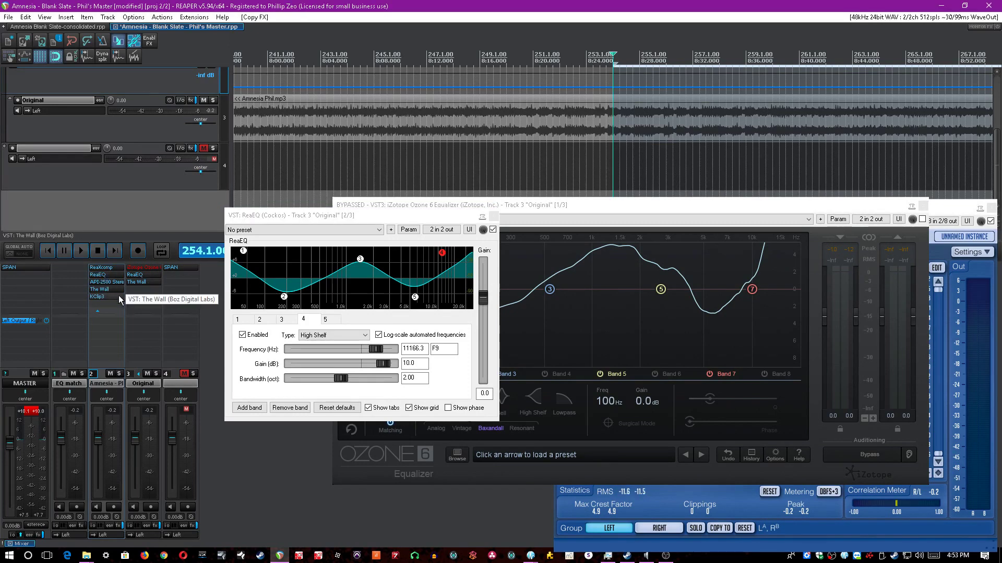
click(100, 275)
click(494, 215)
drag(264, 25, 607, 188)
click(51, 256)
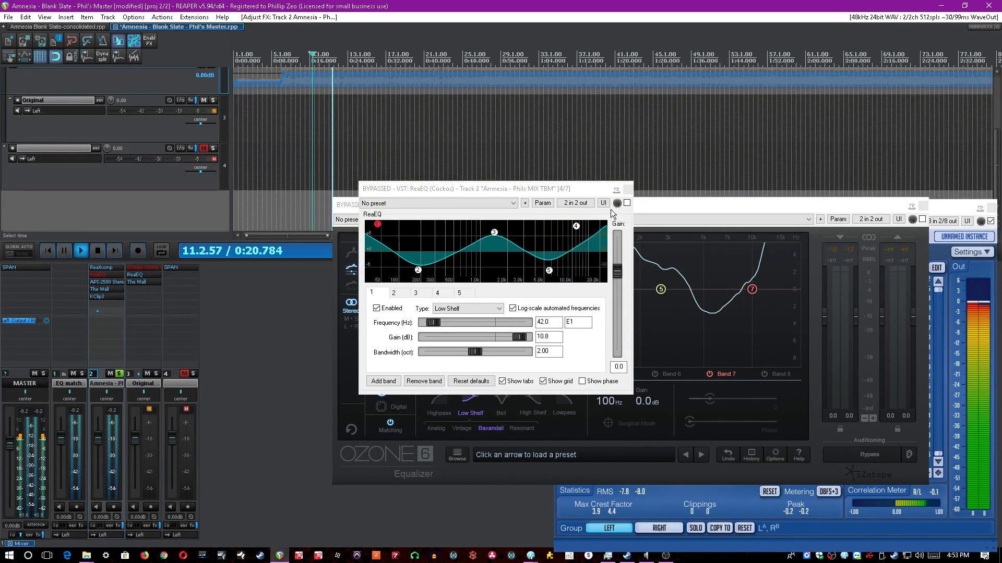
Enable track 2's ReaEQ, flip all its bands, and play the mix through the inverted curve.
click(627, 204)
right_click(518, 222)
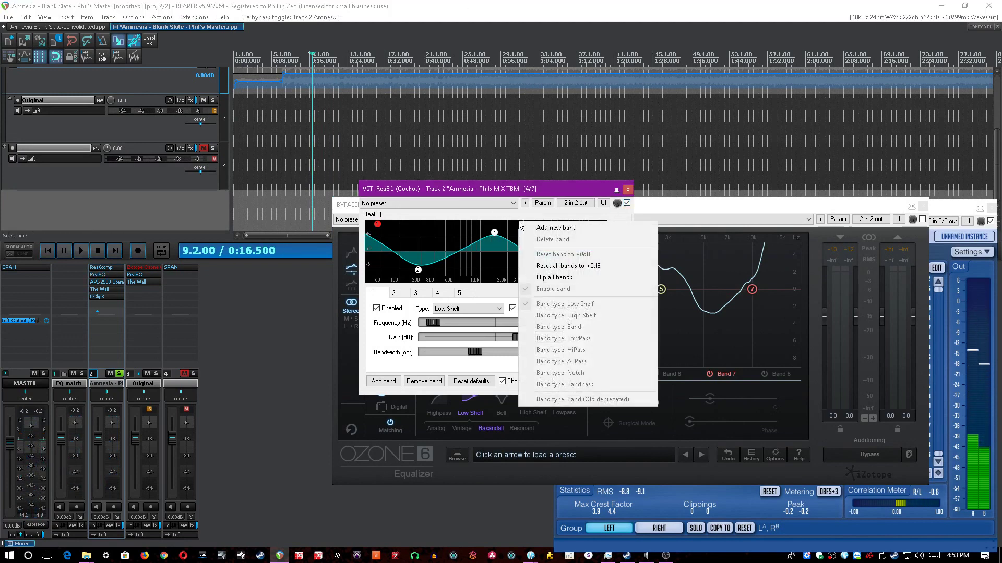
click(571, 277)
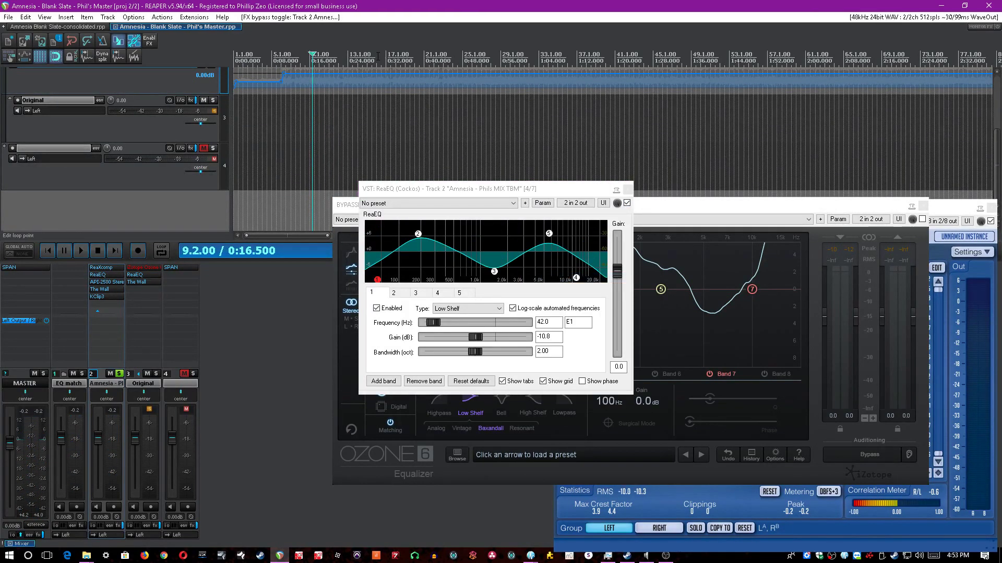
scroll(319, 57, up, 5)
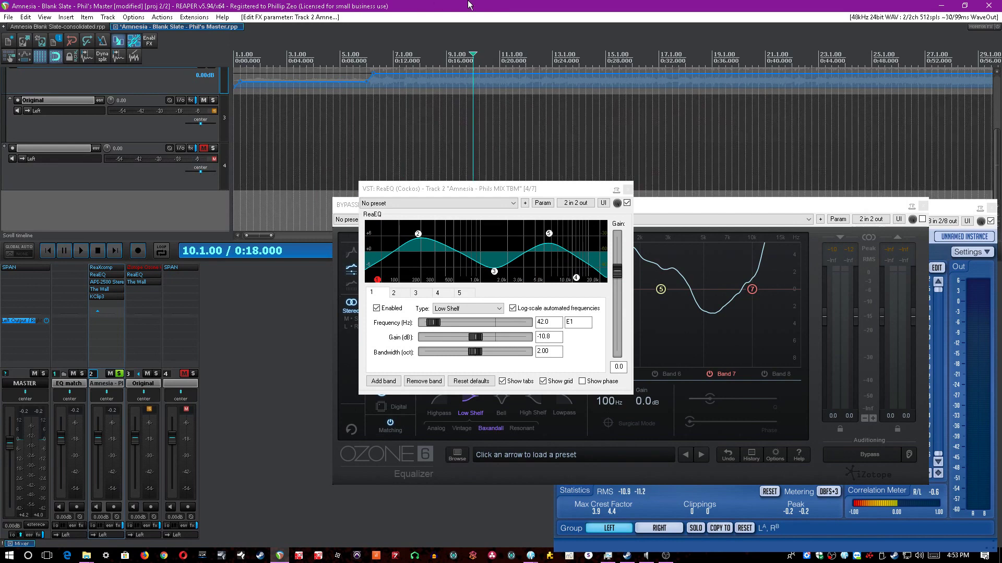
key(minus)
key(space)
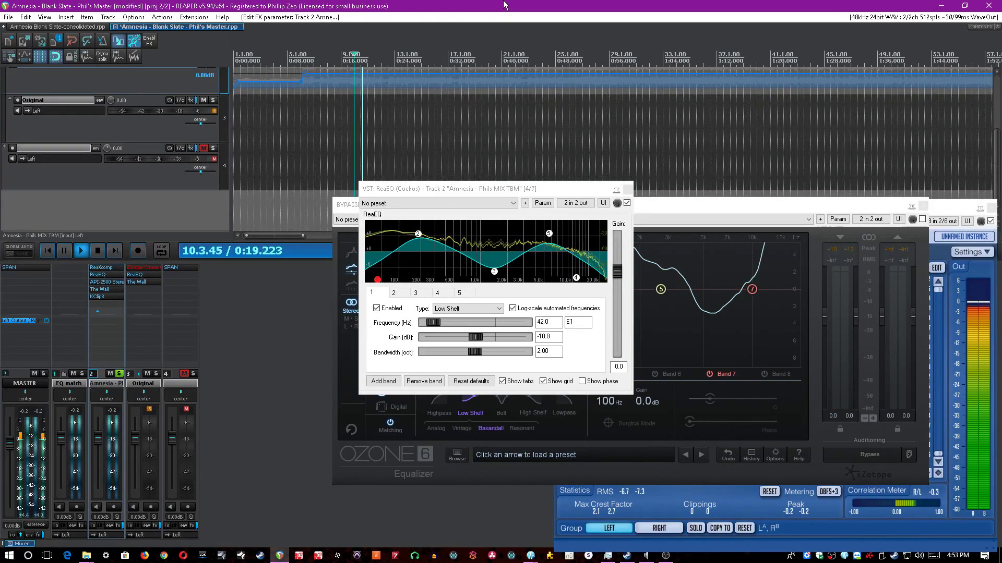
Solo the Original track with its ReaEQ bypassed, play it from 229.1.00 for comparison, then stop and save the project.
key(minus)
click(156, 374)
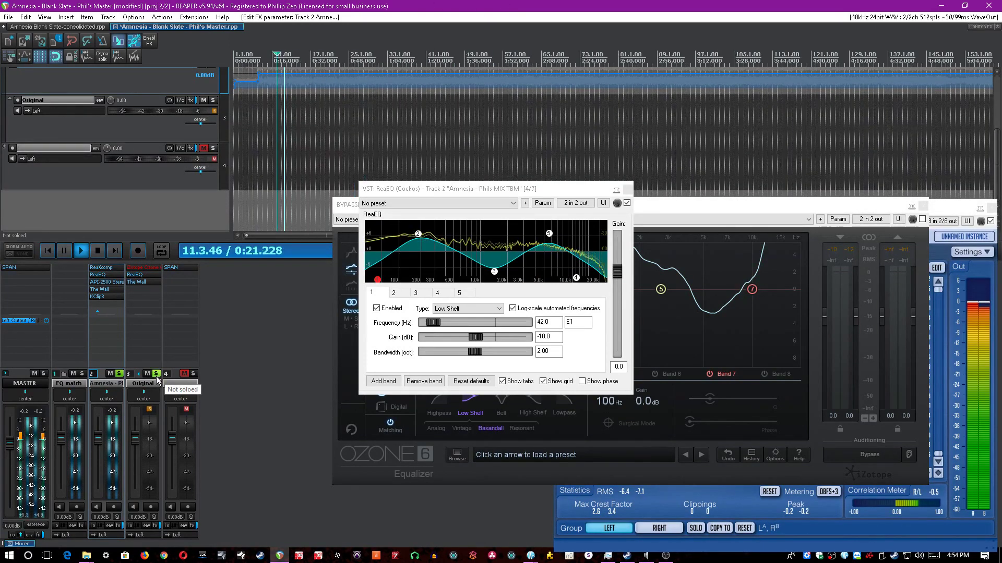
shift+click(136, 274)
scroll(496, 139, down, 5)
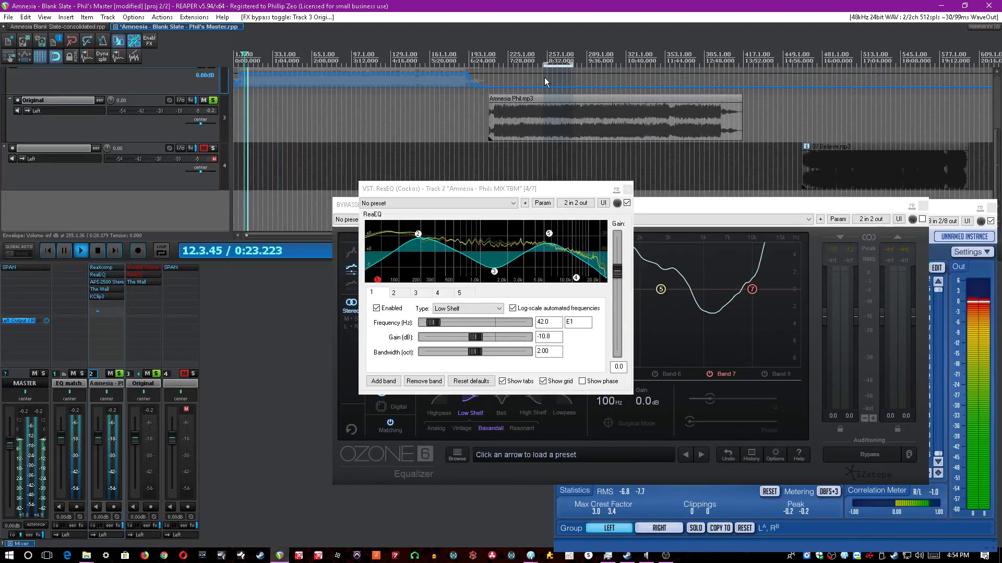
click(513, 62)
scroll(514, 62, up, 4)
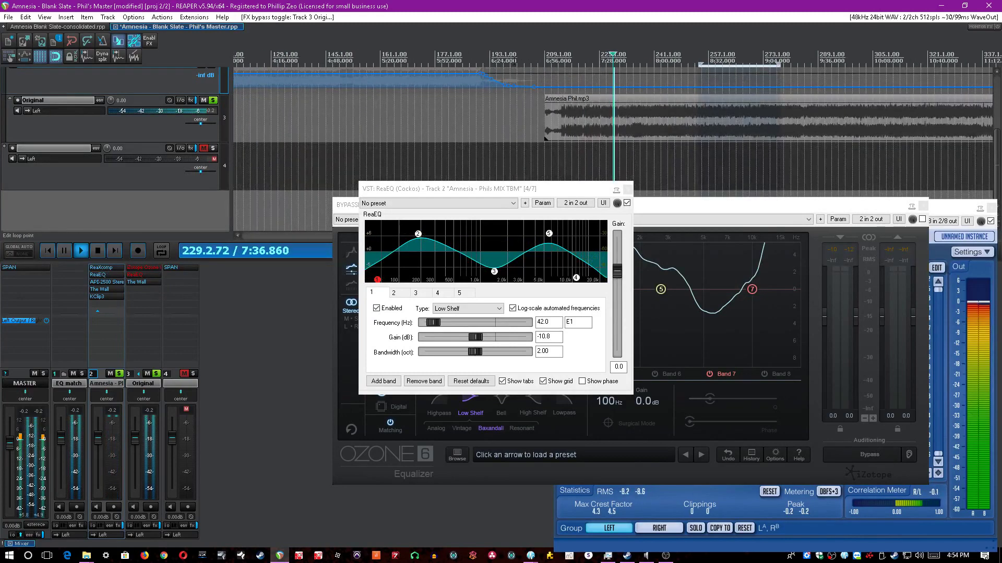
scroll(514, 61, down, 4)
key(space)
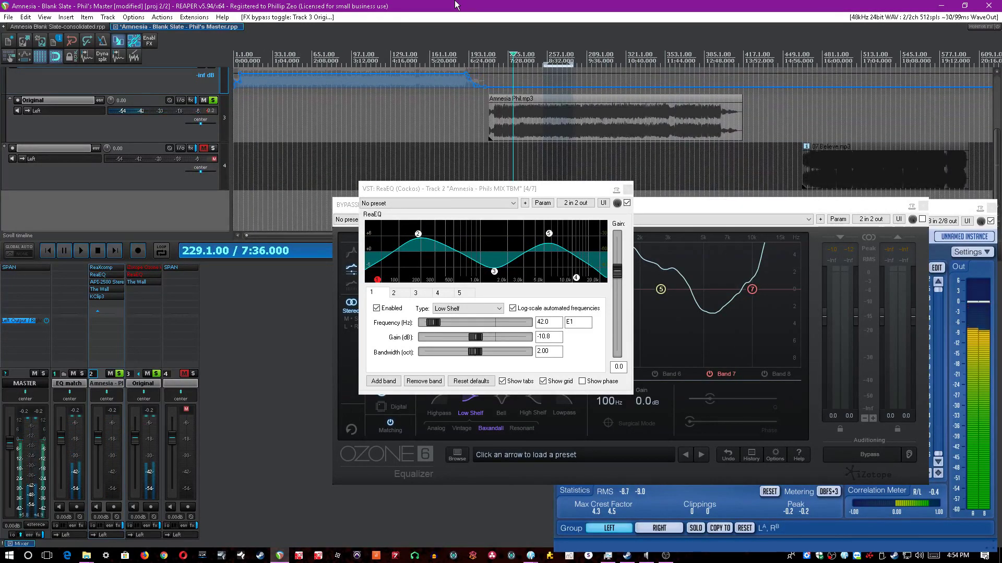
key(ctrl+s)
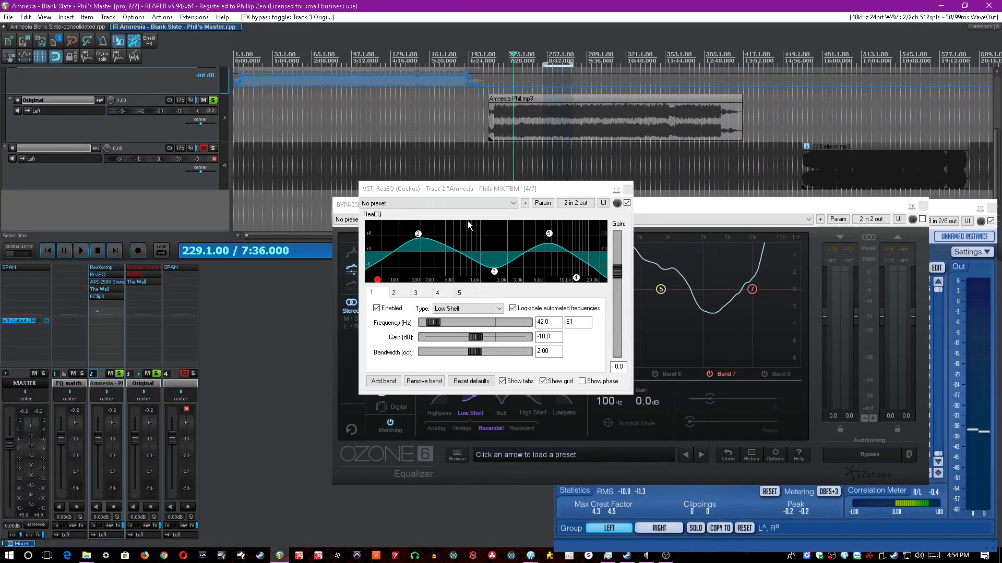
Close the Ozone 6 Equalizer window and reposition track 2's ReaEQ window so that SPAN's spectrum is mostly uncovered.
drag(449, 189, 476, 218)
click(457, 5)
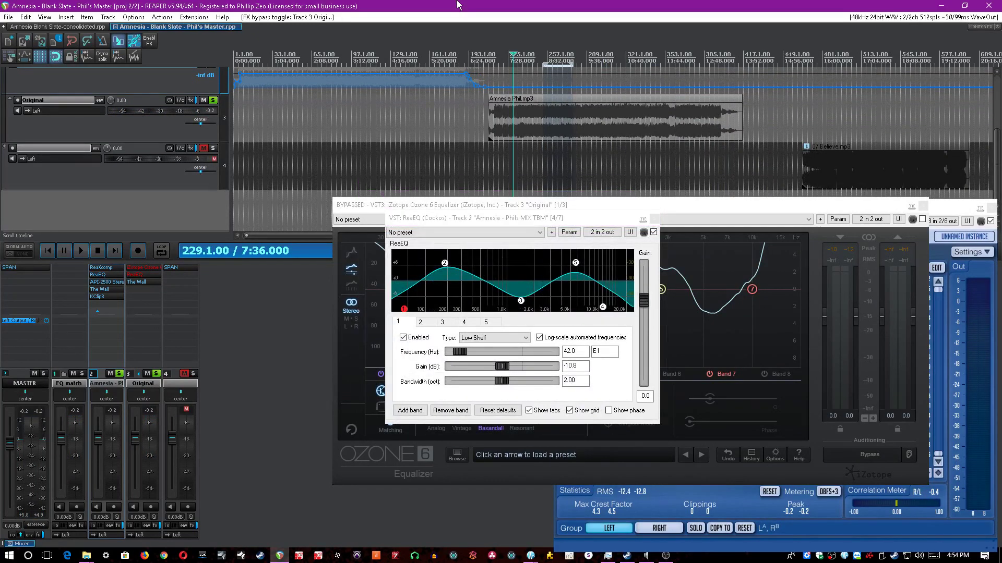
key(minus)
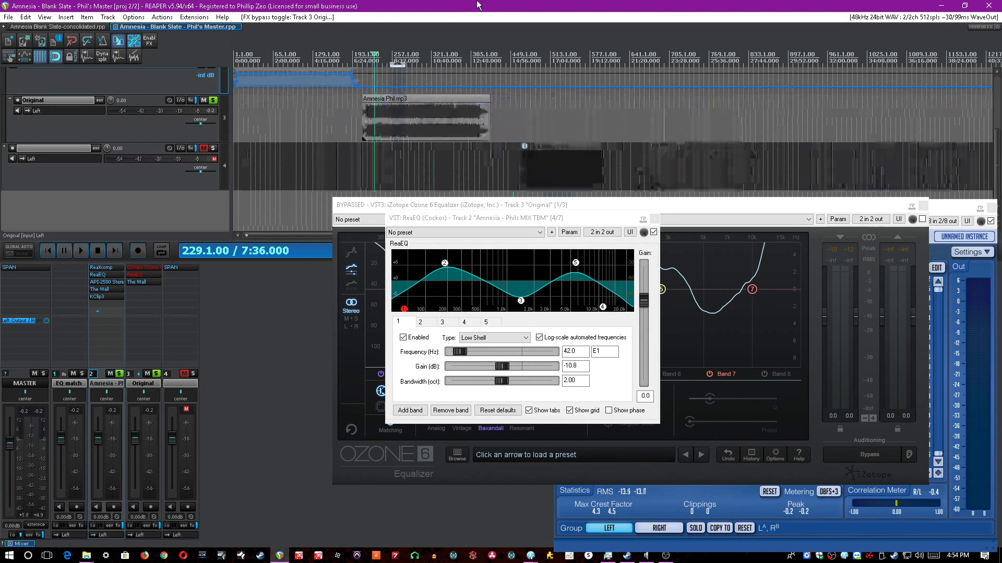
scroll(417, 96, up, 4)
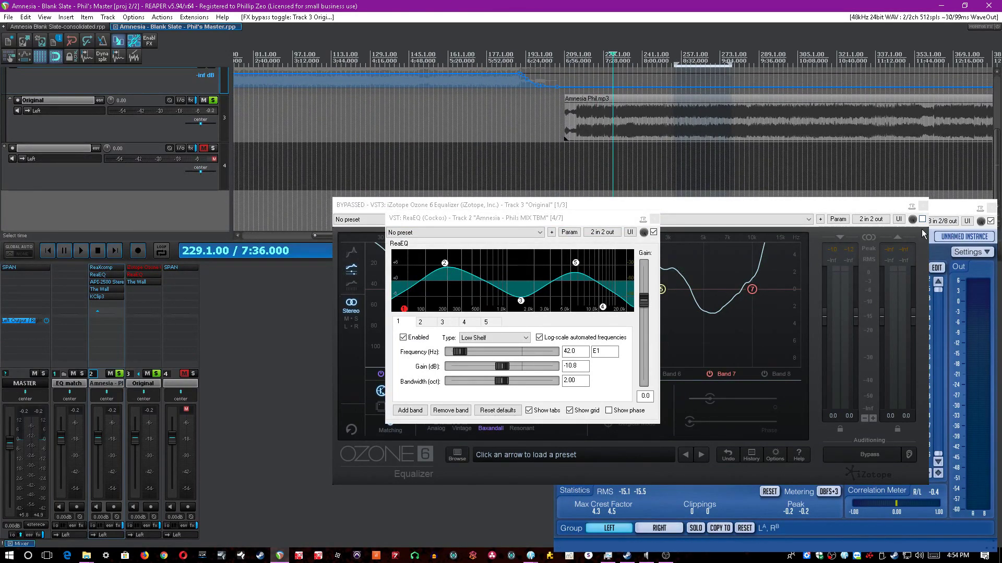
click(806, 205)
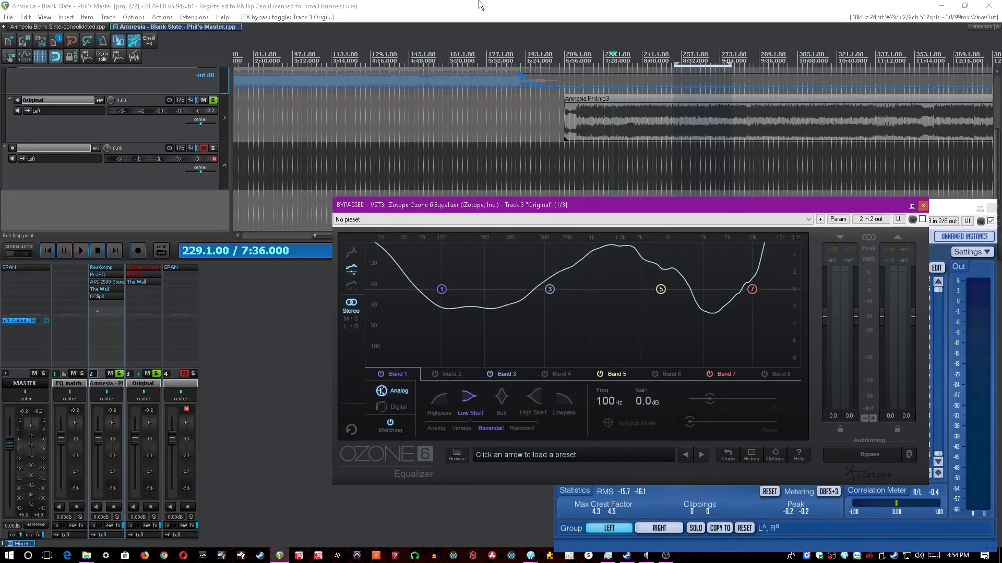
drag(480, 209, 549, 327)
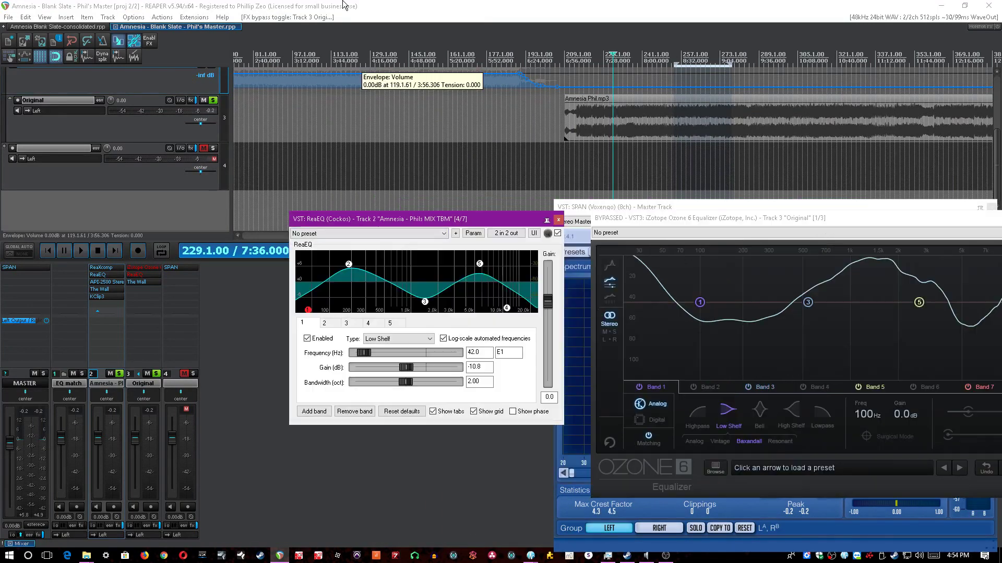
click(343, 5)
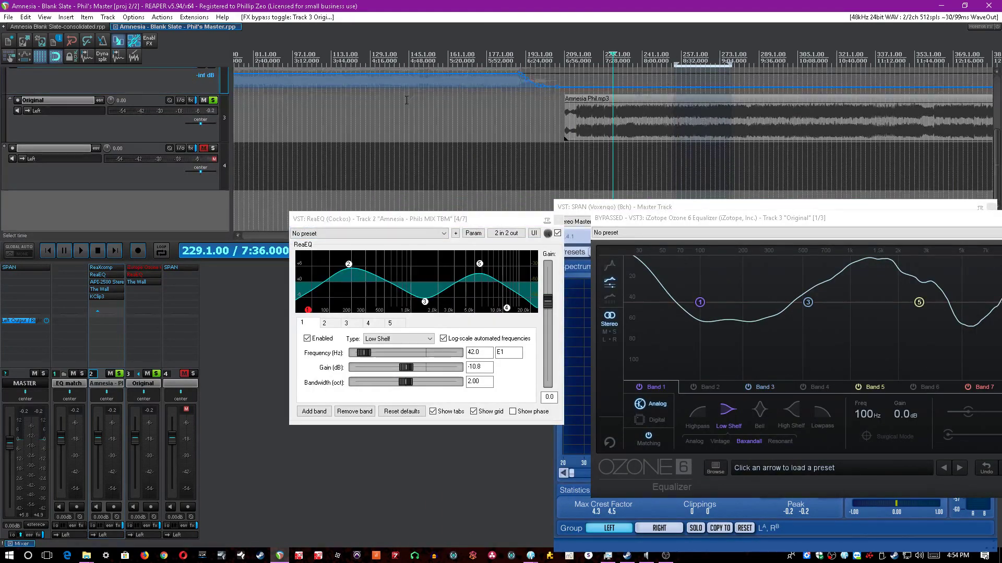
drag(438, 220, 383, 221)
click(454, 5)
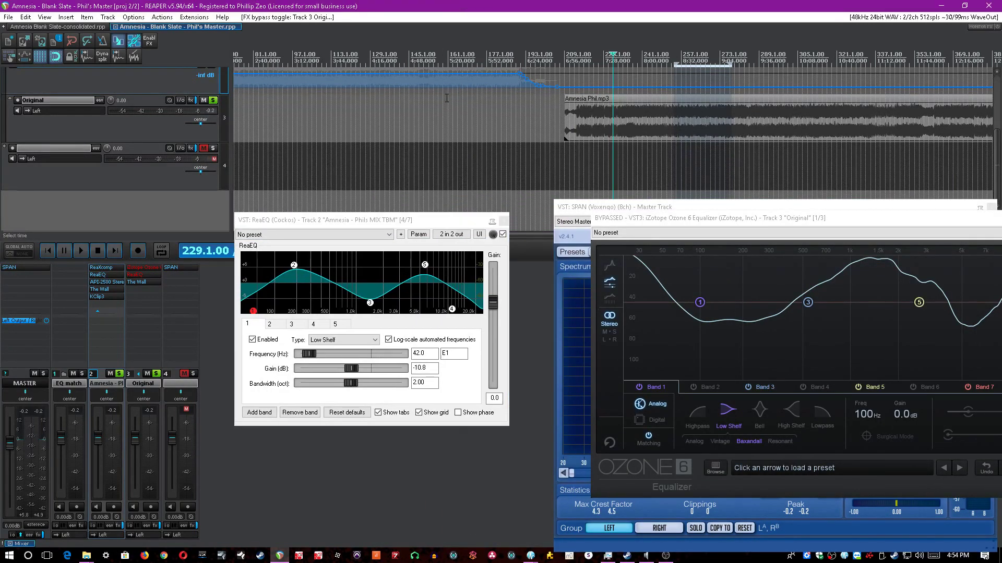
scroll(442, 89, down, 3)
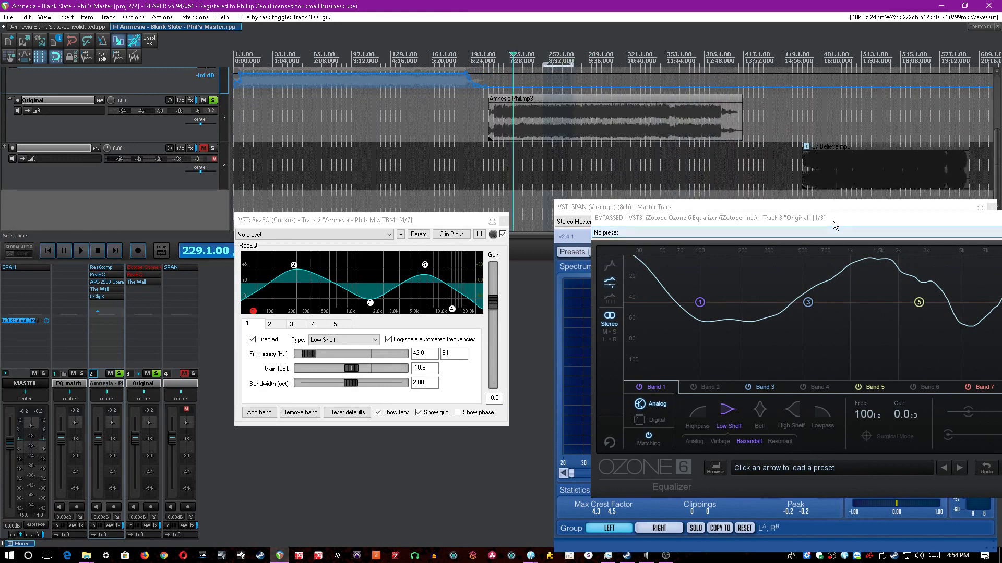
drag(833, 220, 775, 233)
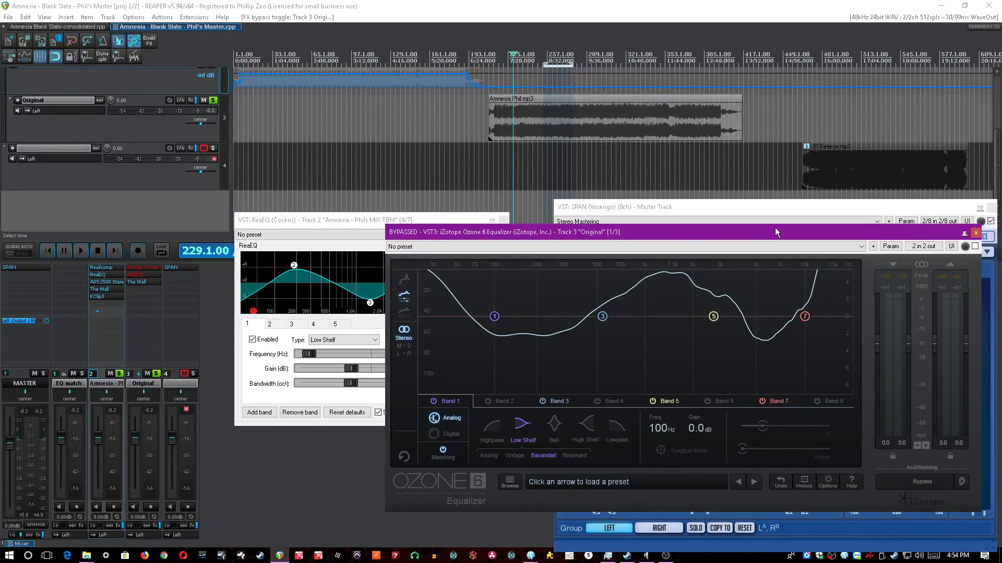
click(977, 233)
drag(384, 220, 394, 226)
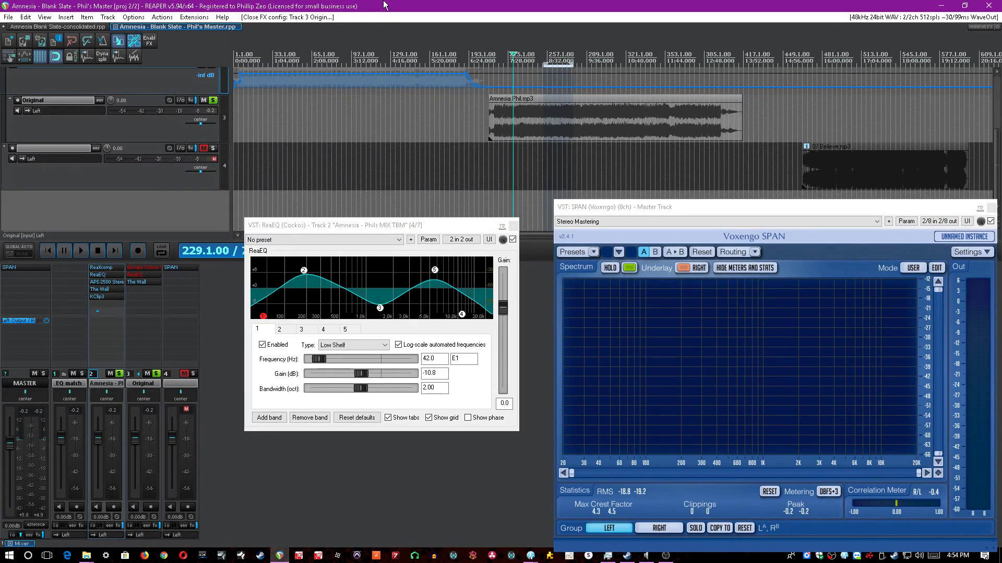
drag(372, 225, 454, 248)
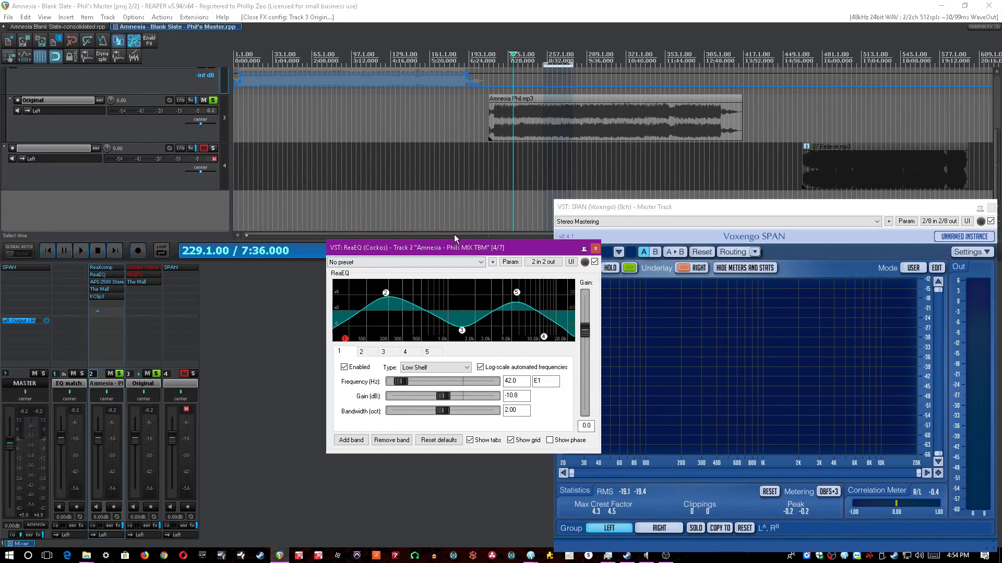
Bypass track 2's ReaEQ, place the edit cursor at 237.1.00 in the Original, and save the project.
click(332, 126)
scroll(334, 123, up, 2)
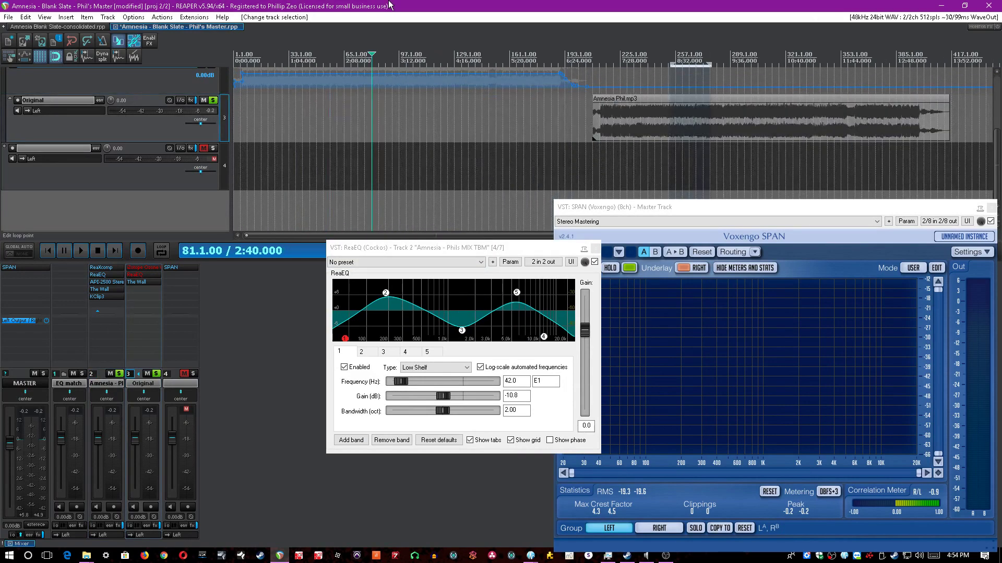
click(640, 77)
click(594, 262)
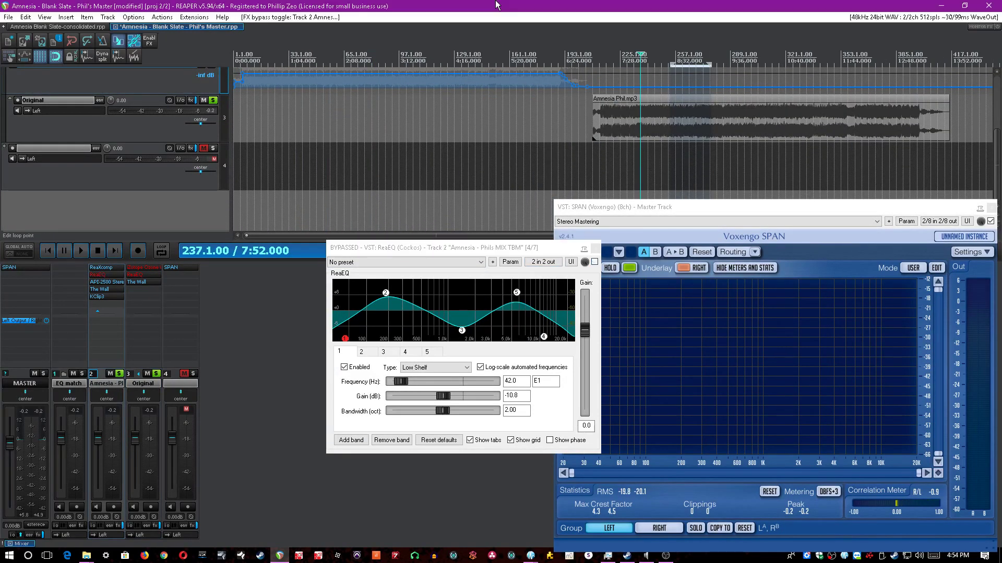
key(ctrl+s)
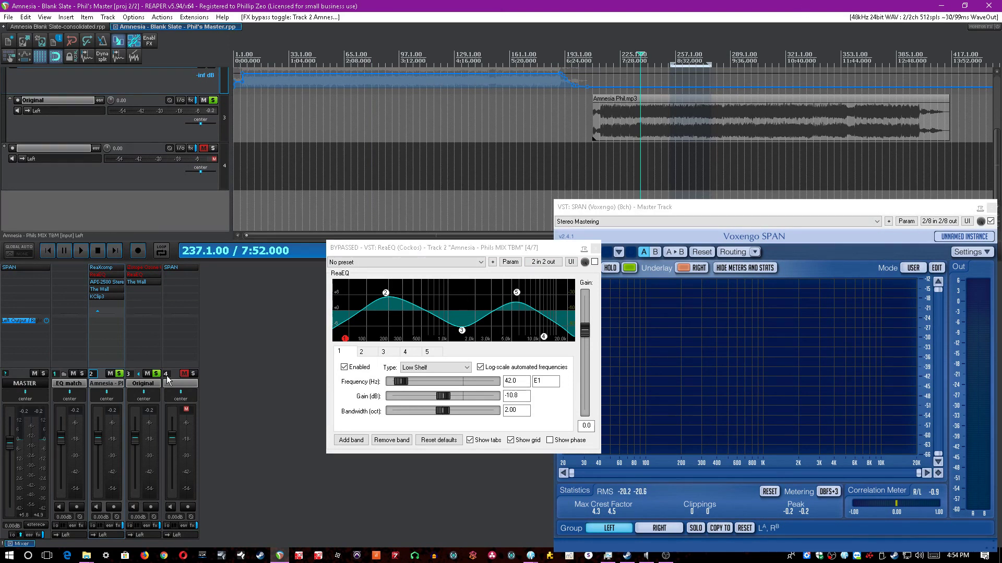
Compare playback of the Original and the Amnesia mix while toggling track 2's ReaEQ, then stop with it bypassed and save the project.
key(space)
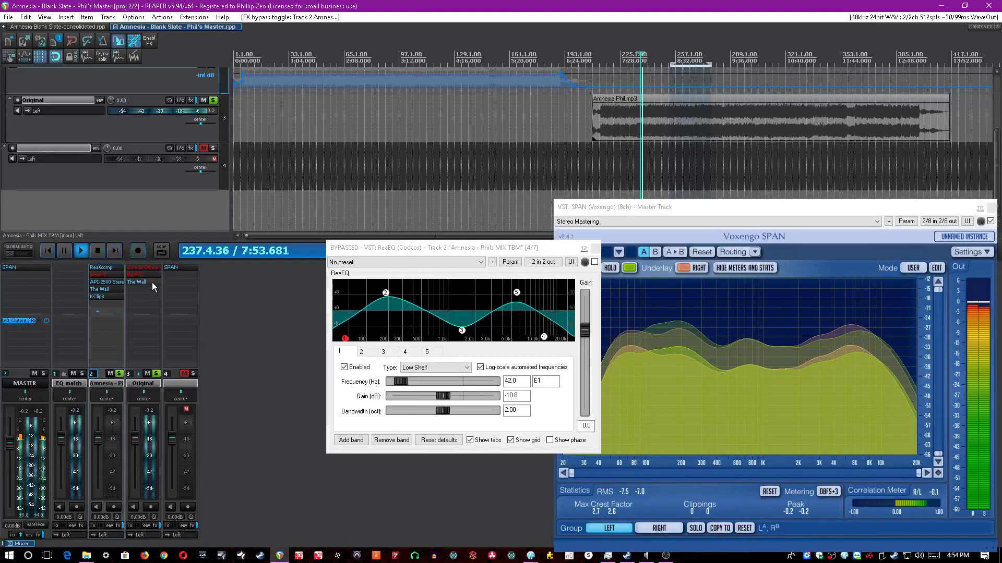
click(310, 115)
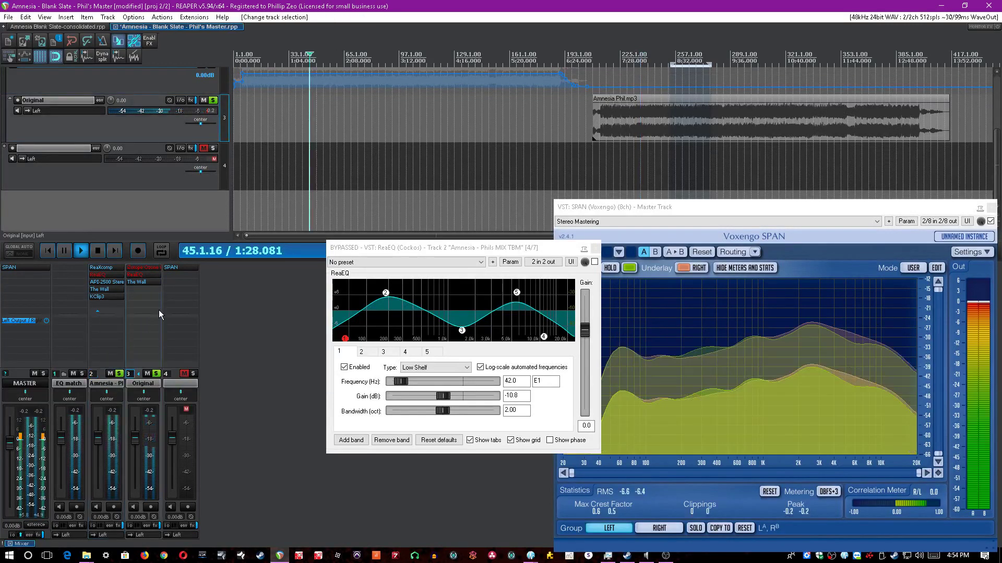
shift+click(108, 275)
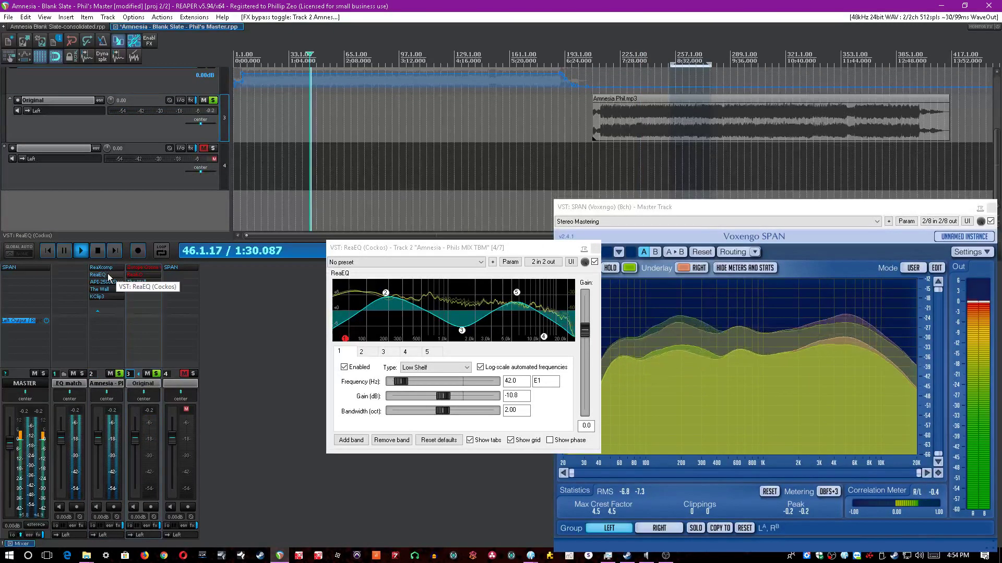
click(670, 163)
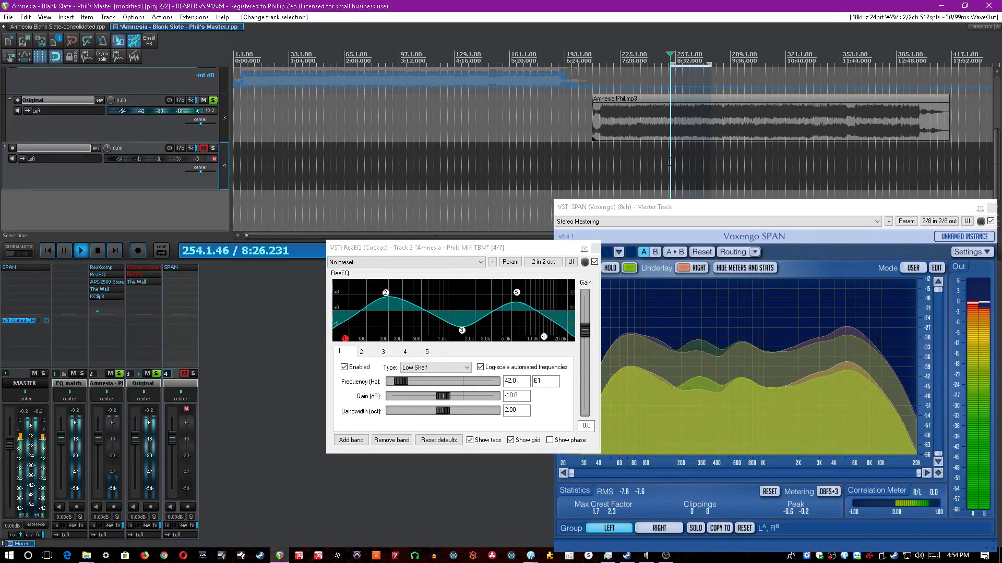
click(282, 157)
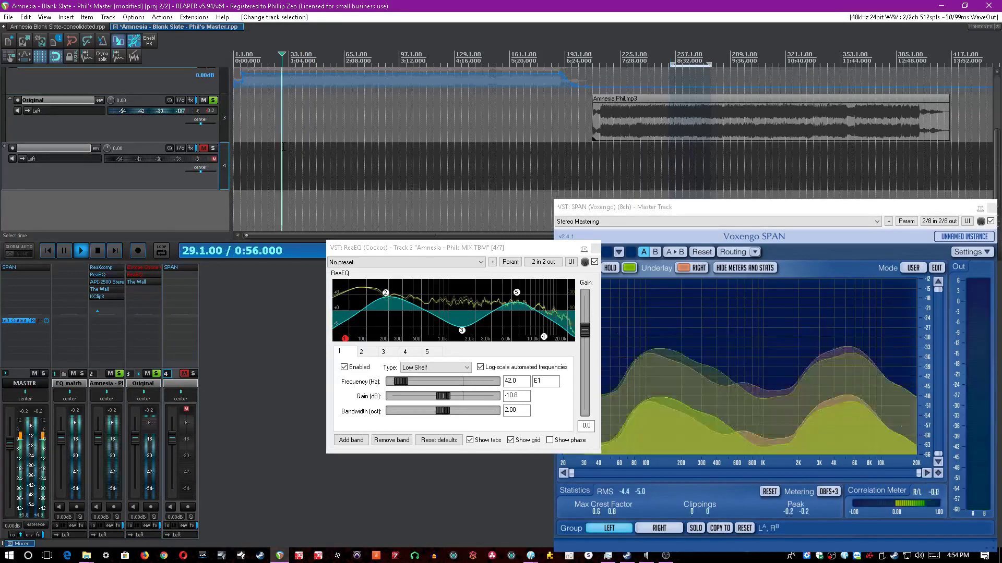
shift+click(108, 275)
key(space)
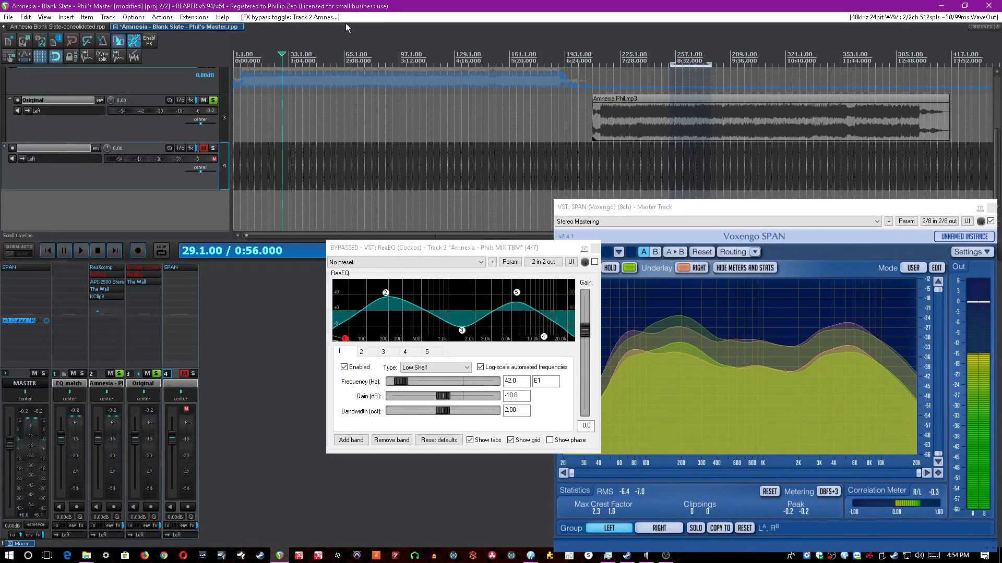
key(ctrl+s)
Close track 2's ReaEQ window and delete the copied ReaEQ from its effects.
click(595, 249)
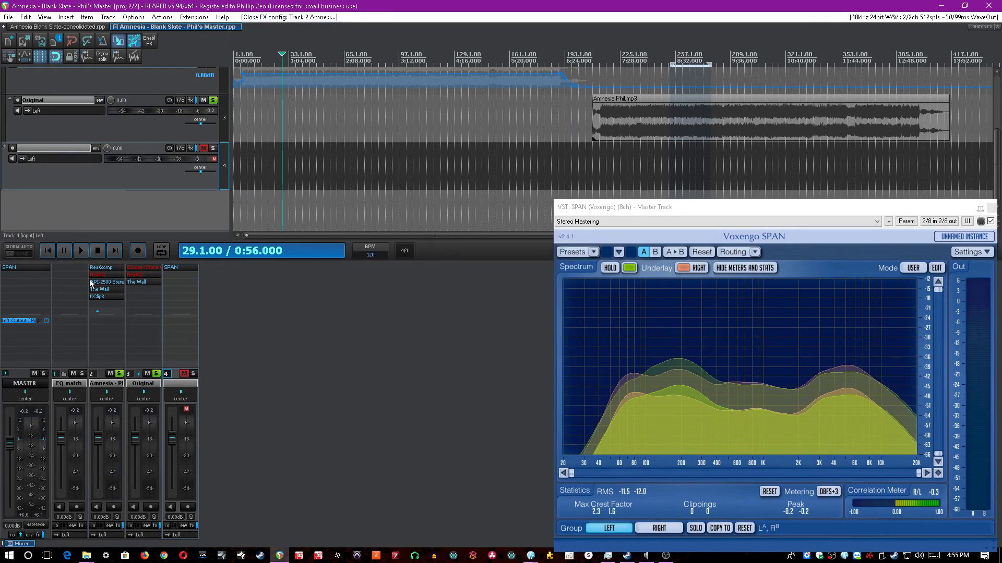
alt+click(104, 275)
click(336, 331)
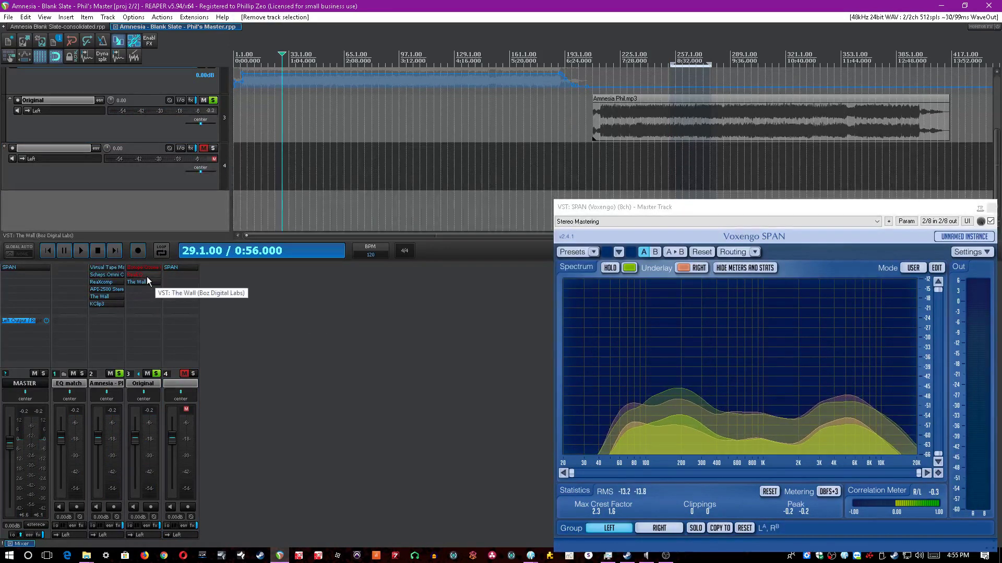
Re-enable and open the Original track's ReaEQ, and play the Original through it from about 229.1.00.
shift+click(148, 274)
click(147, 275)
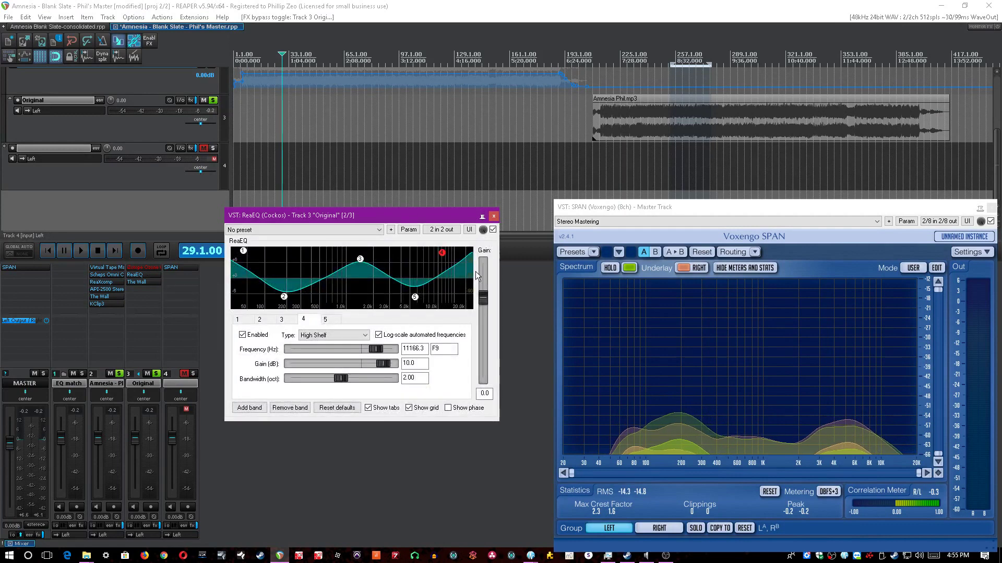
click(493, 5)
key(space)
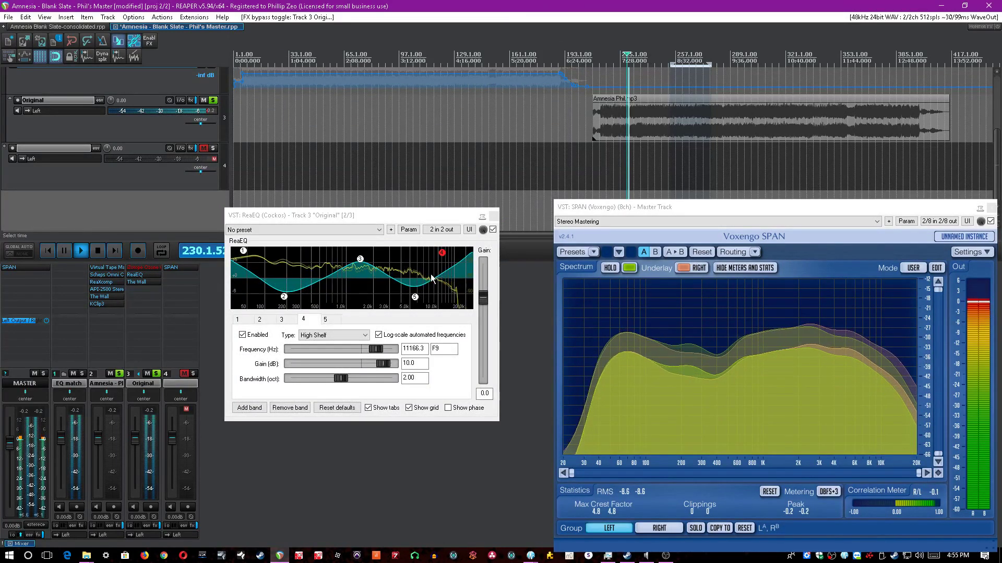
Toggle the Original track's ReaEQ bypass during playback to compare, then stop, save the project and close the ReaEQ window.
click(493, 235)
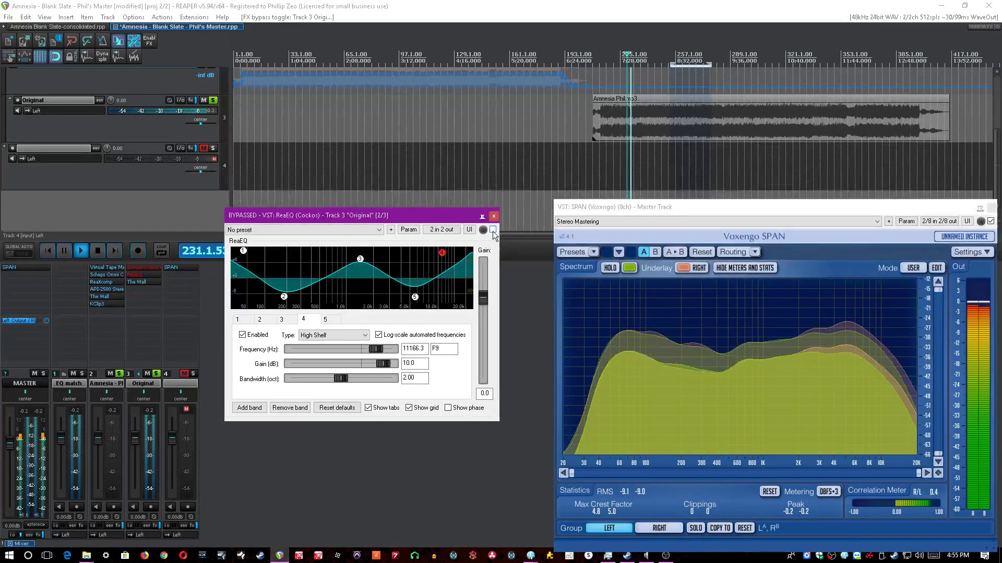
key(space)
key(ctrl+s)
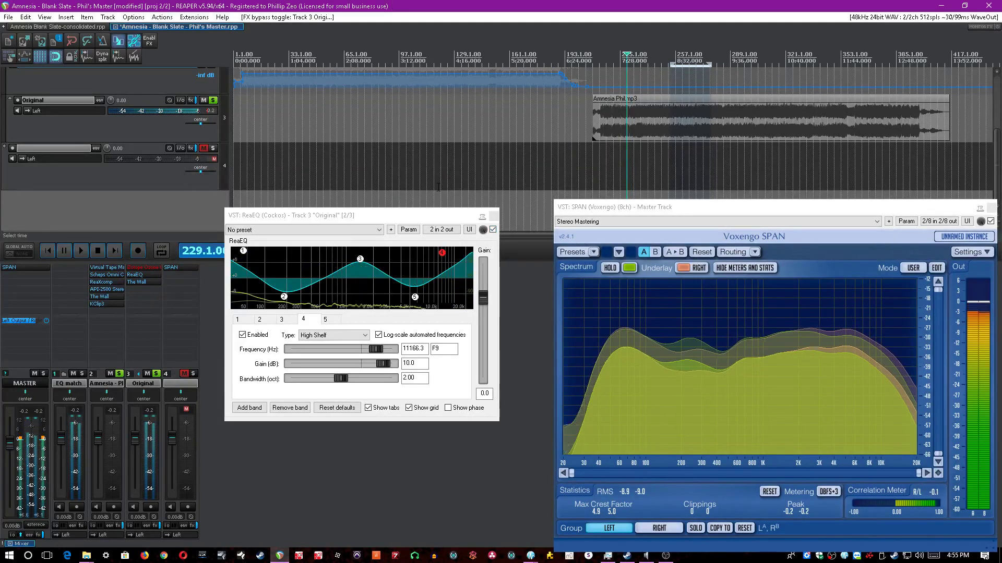
click(494, 217)
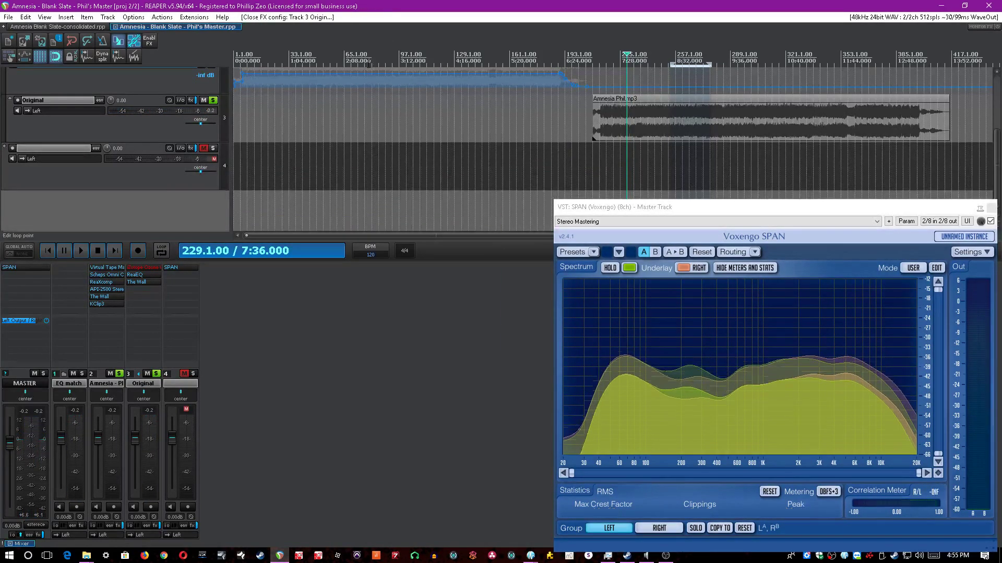
Reset the Original track's peak meter, select the Amnesia mix track, and save the project.
click(144, 410)
scroll(74, 75, down, 3)
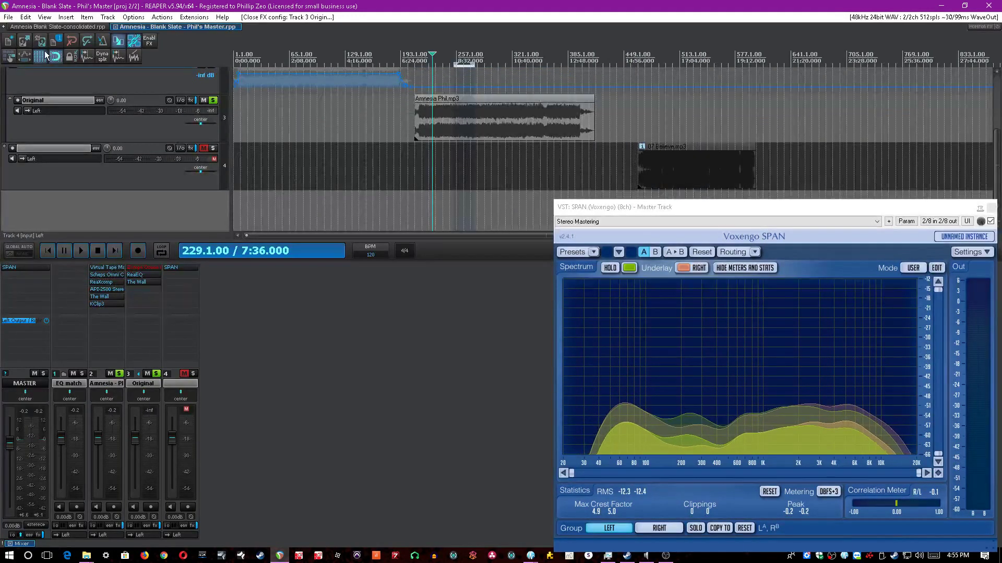
click(95, 379)
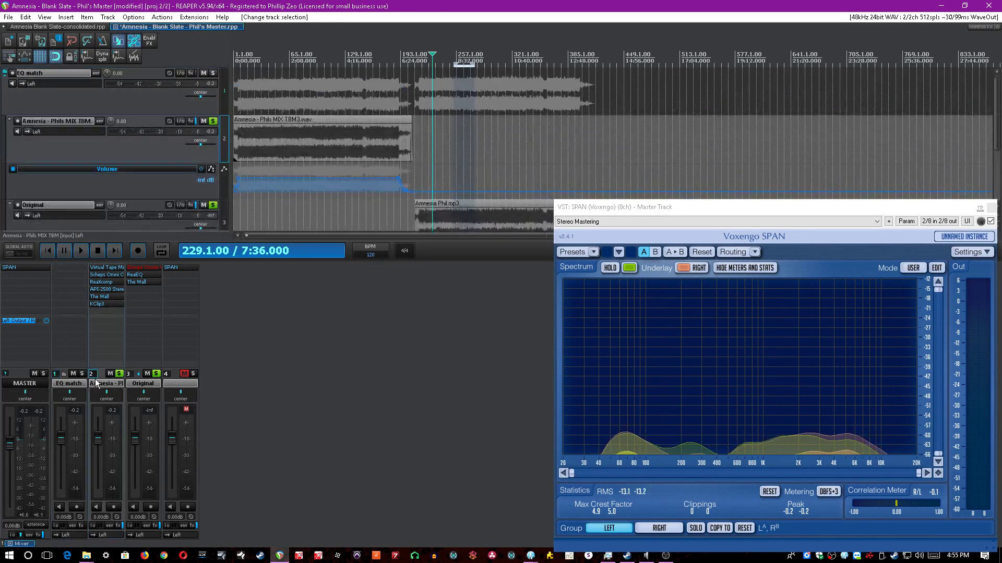
key(ctrl+s)
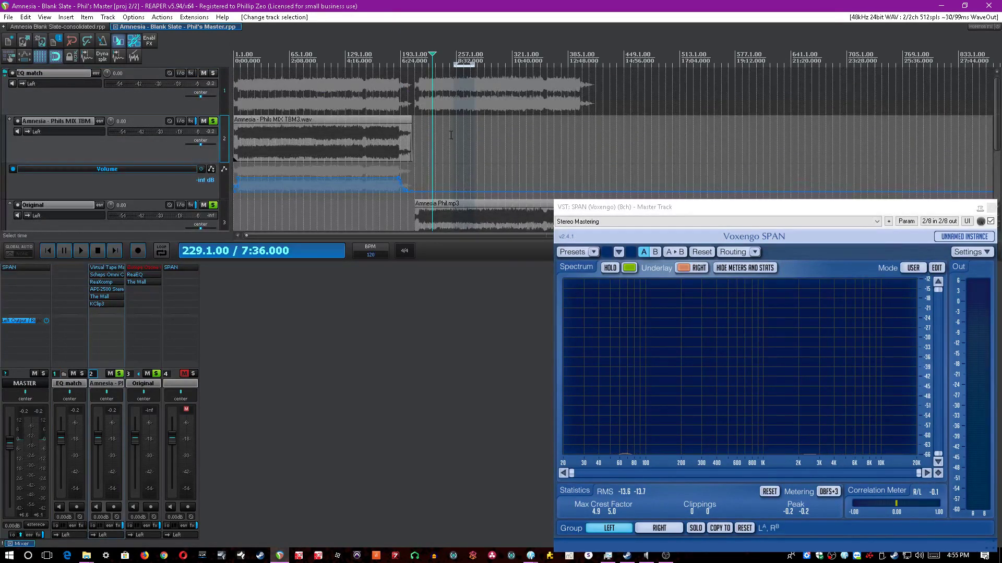
Select the Original track with the edit cursor at 69.1.00, and switch away from the REAPER window.
scroll(451, 135, up, 1)
click(316, 208)
scroll(316, 206, up, 2)
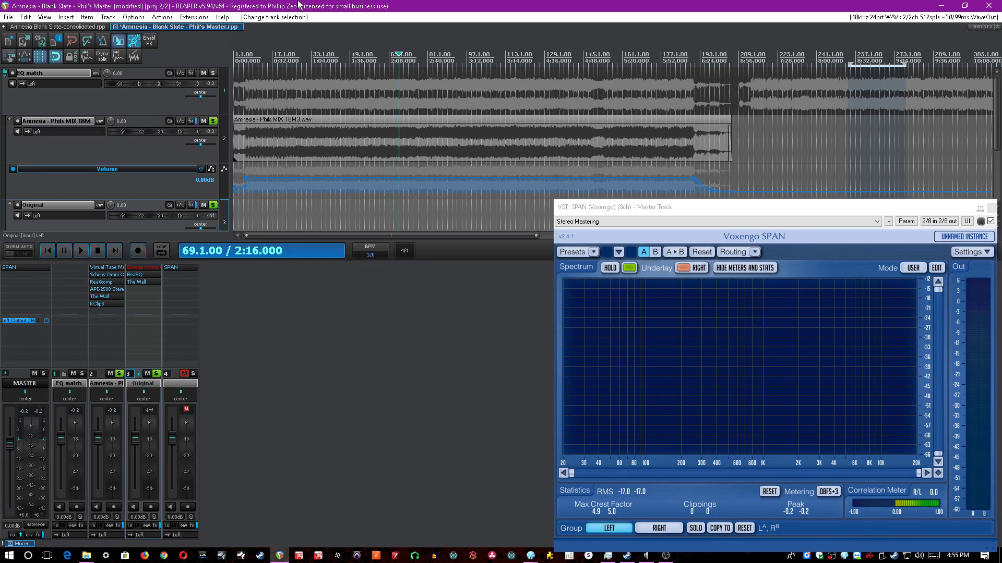
key(alt+Tab)
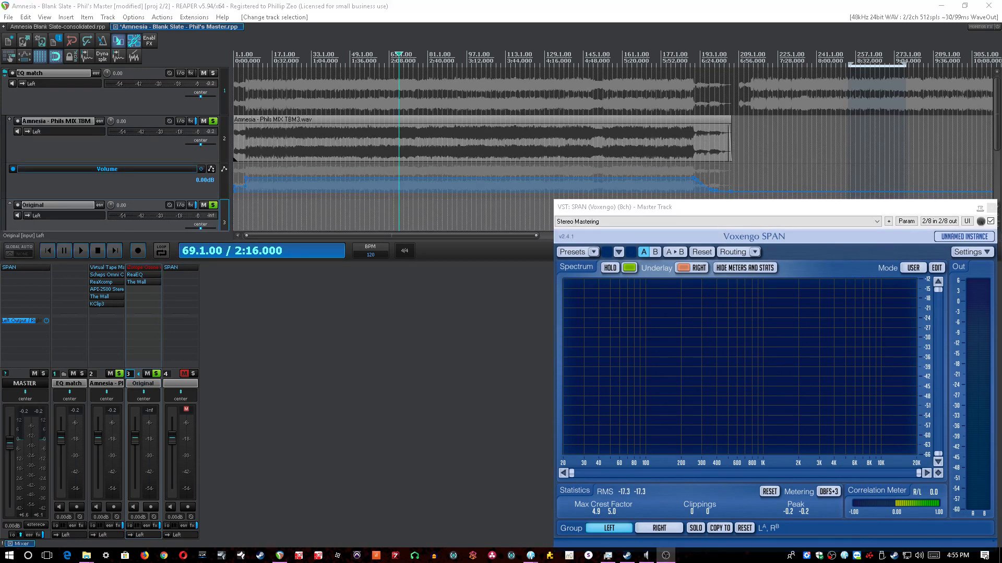